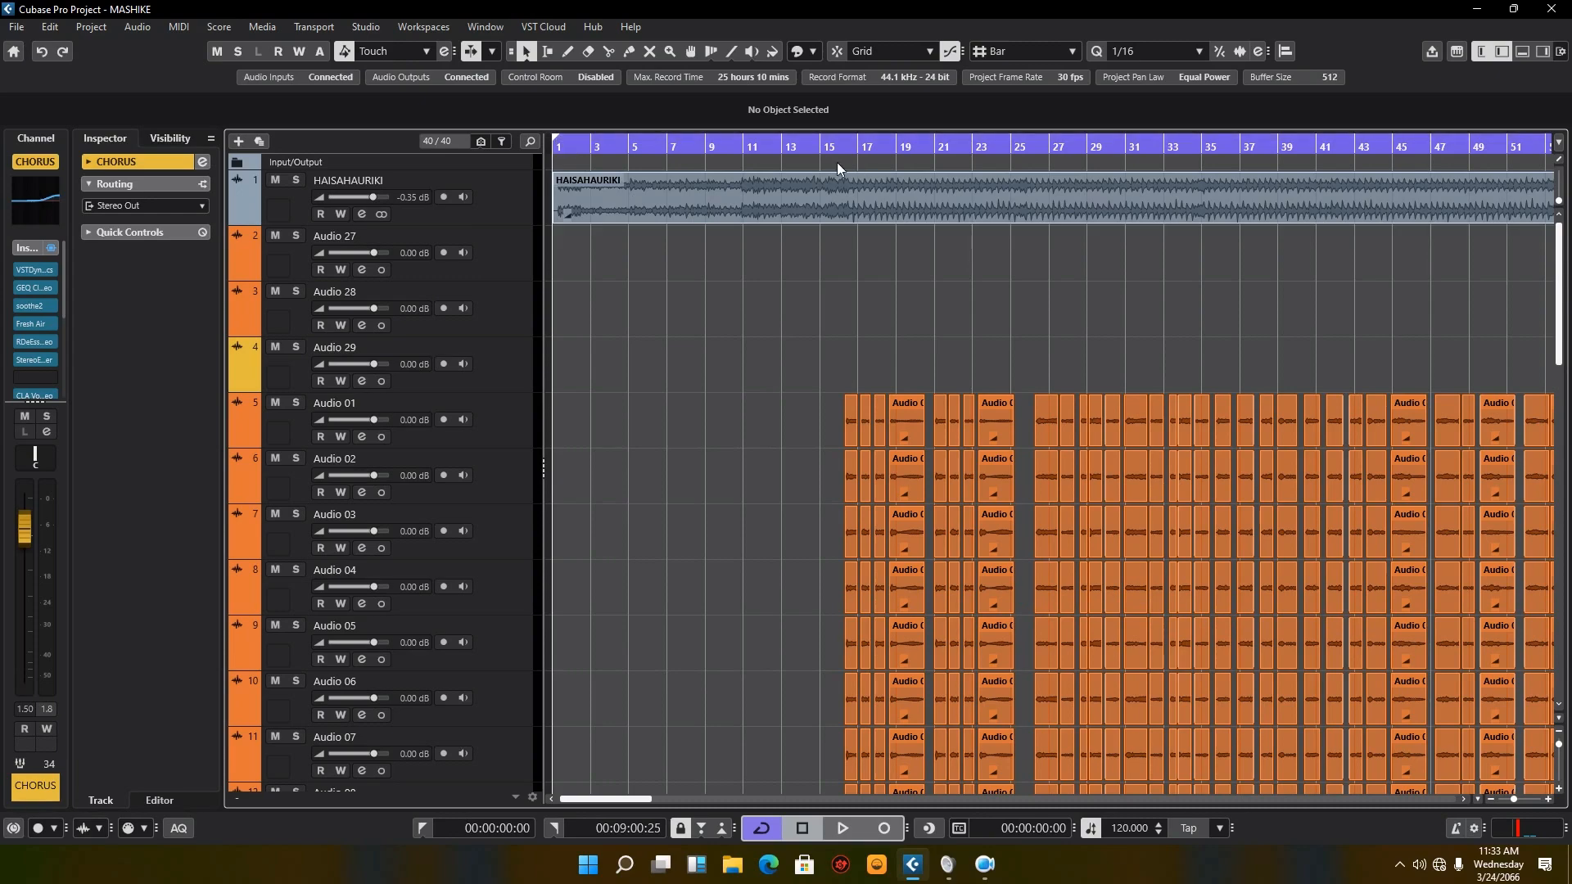
Step: Play the song from about bar 12 to listen to the lead-in and first chorus
{"action": "left_click", "coordinate": [775, 151]}
{"action": "key", "text": "space"}
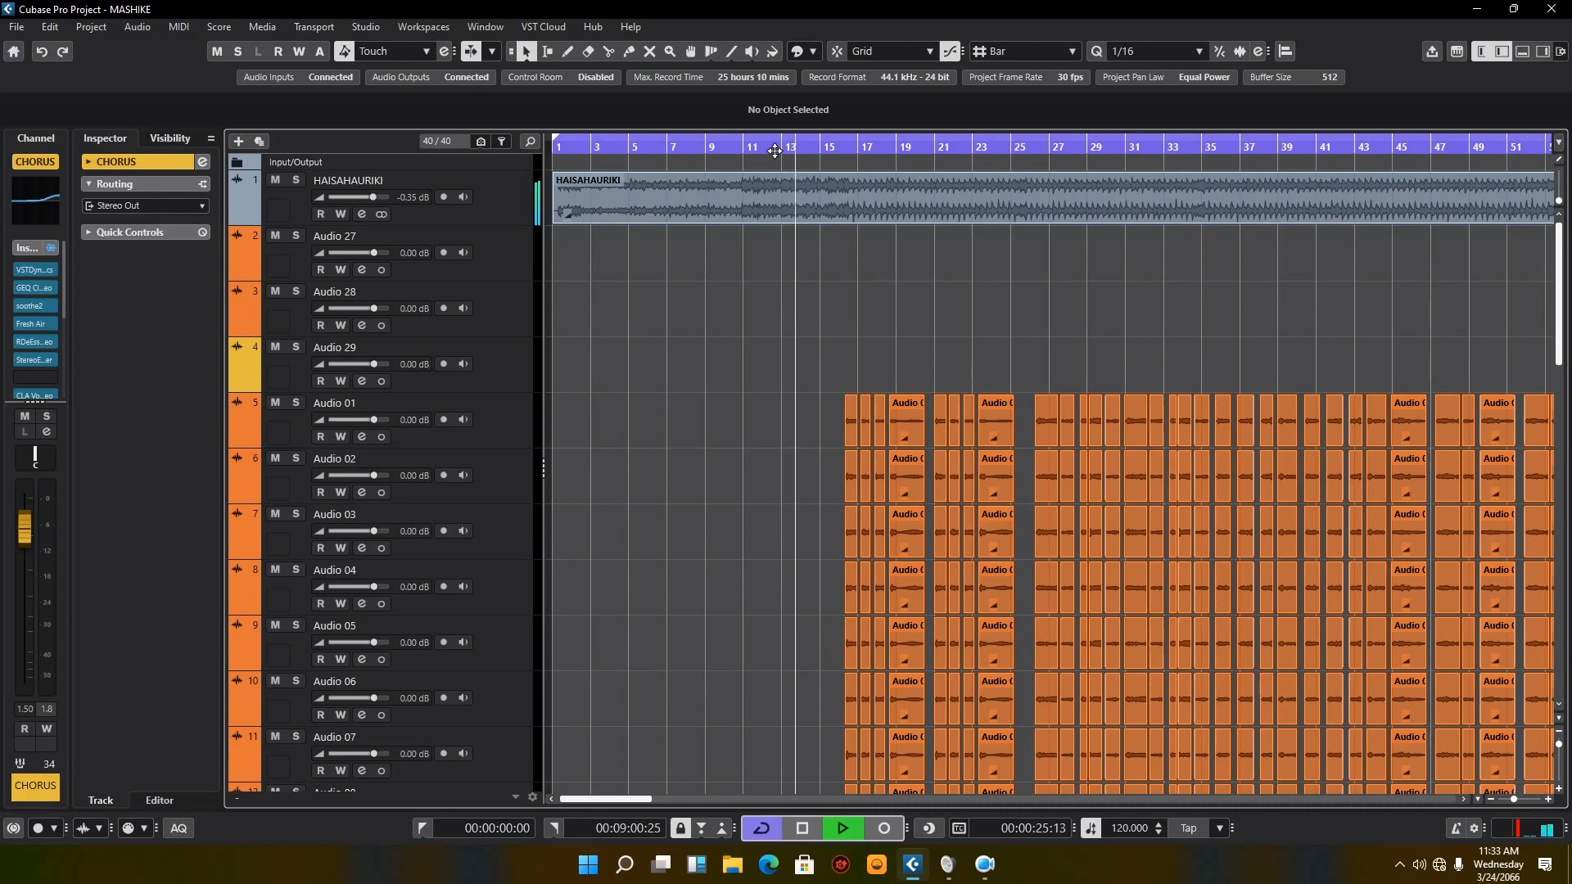
{"action": "key", "text": "g"}
{"action": "key", "text": "g"}
{"action": "key", "text": "g"}
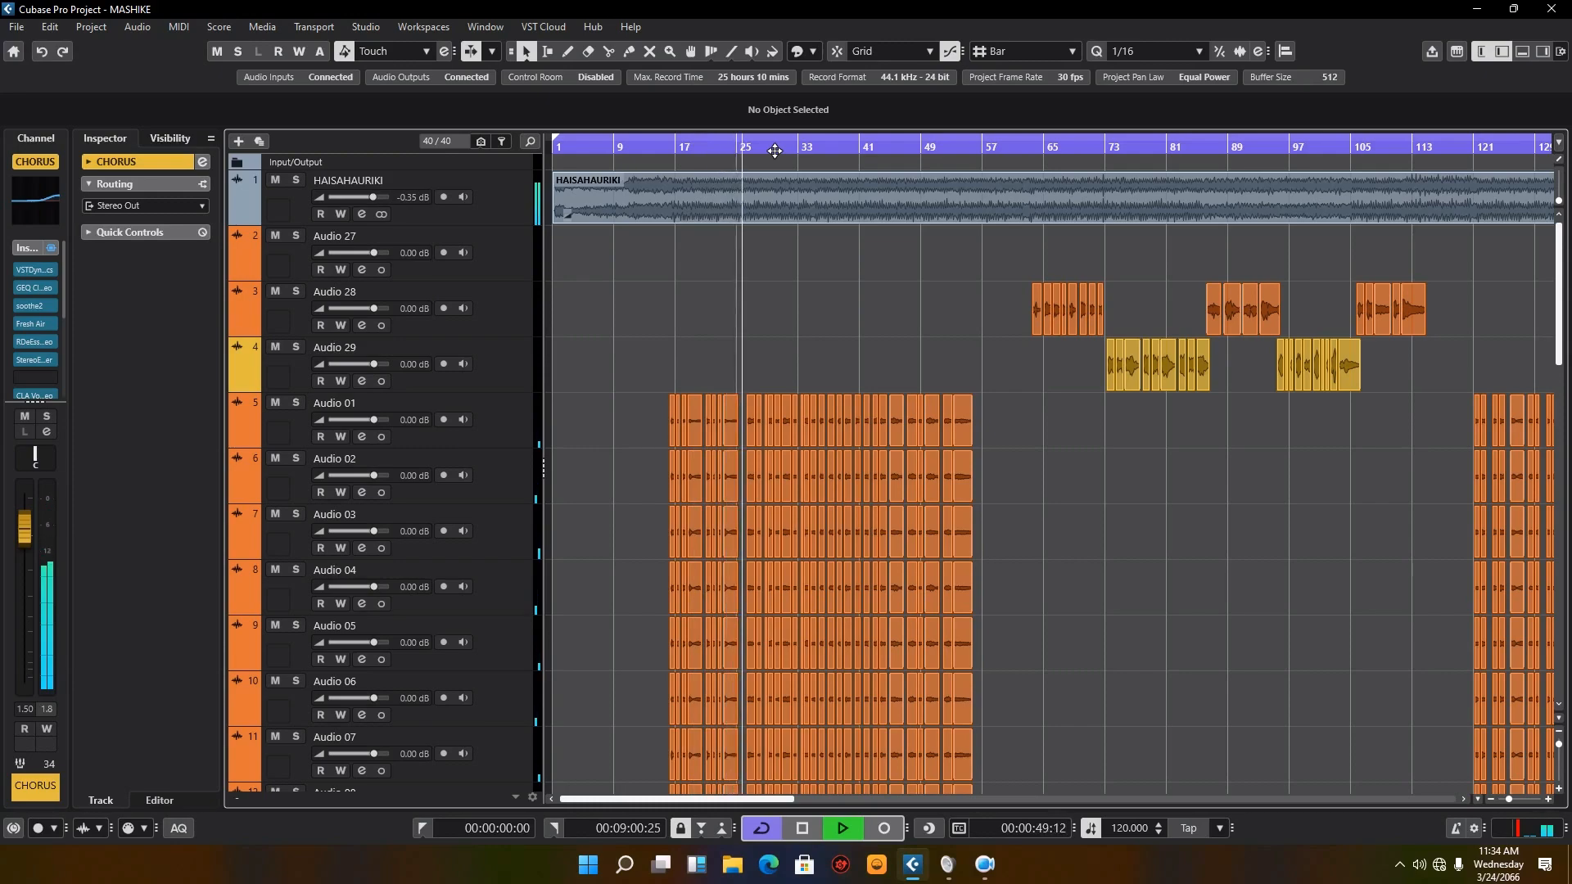
Step: Select the Audio 01 track and look over the stacked chorus vocal tracks while playback runs
{"action": "scroll", "coordinate": [869, 360], "scroll_direction": "down", "scroll_amount": 2}
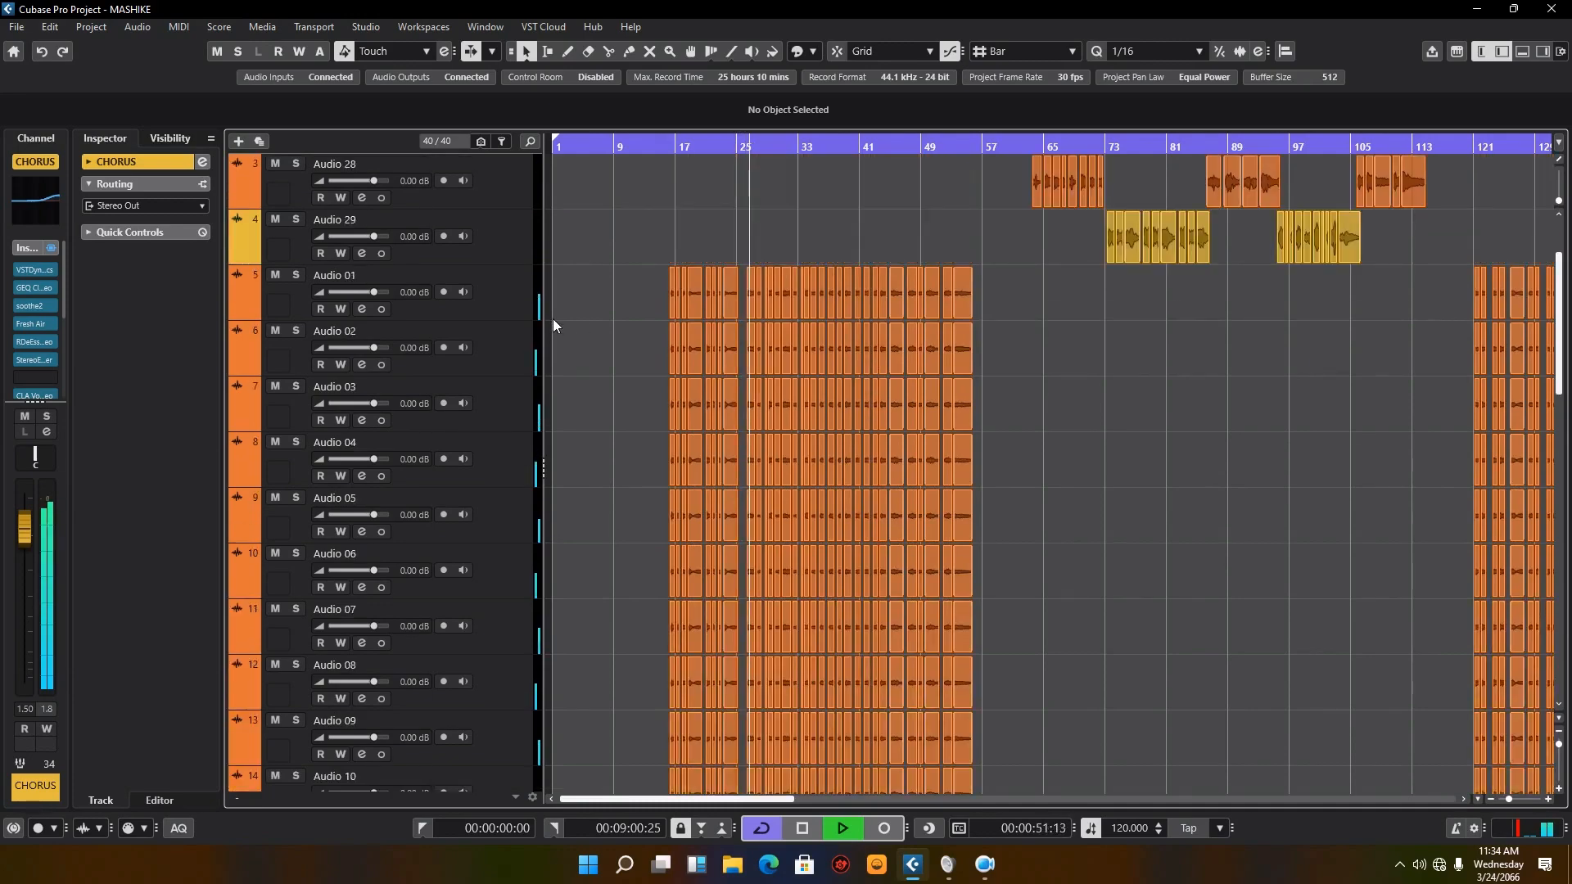
{"action": "left_click", "coordinate": [537, 315]}
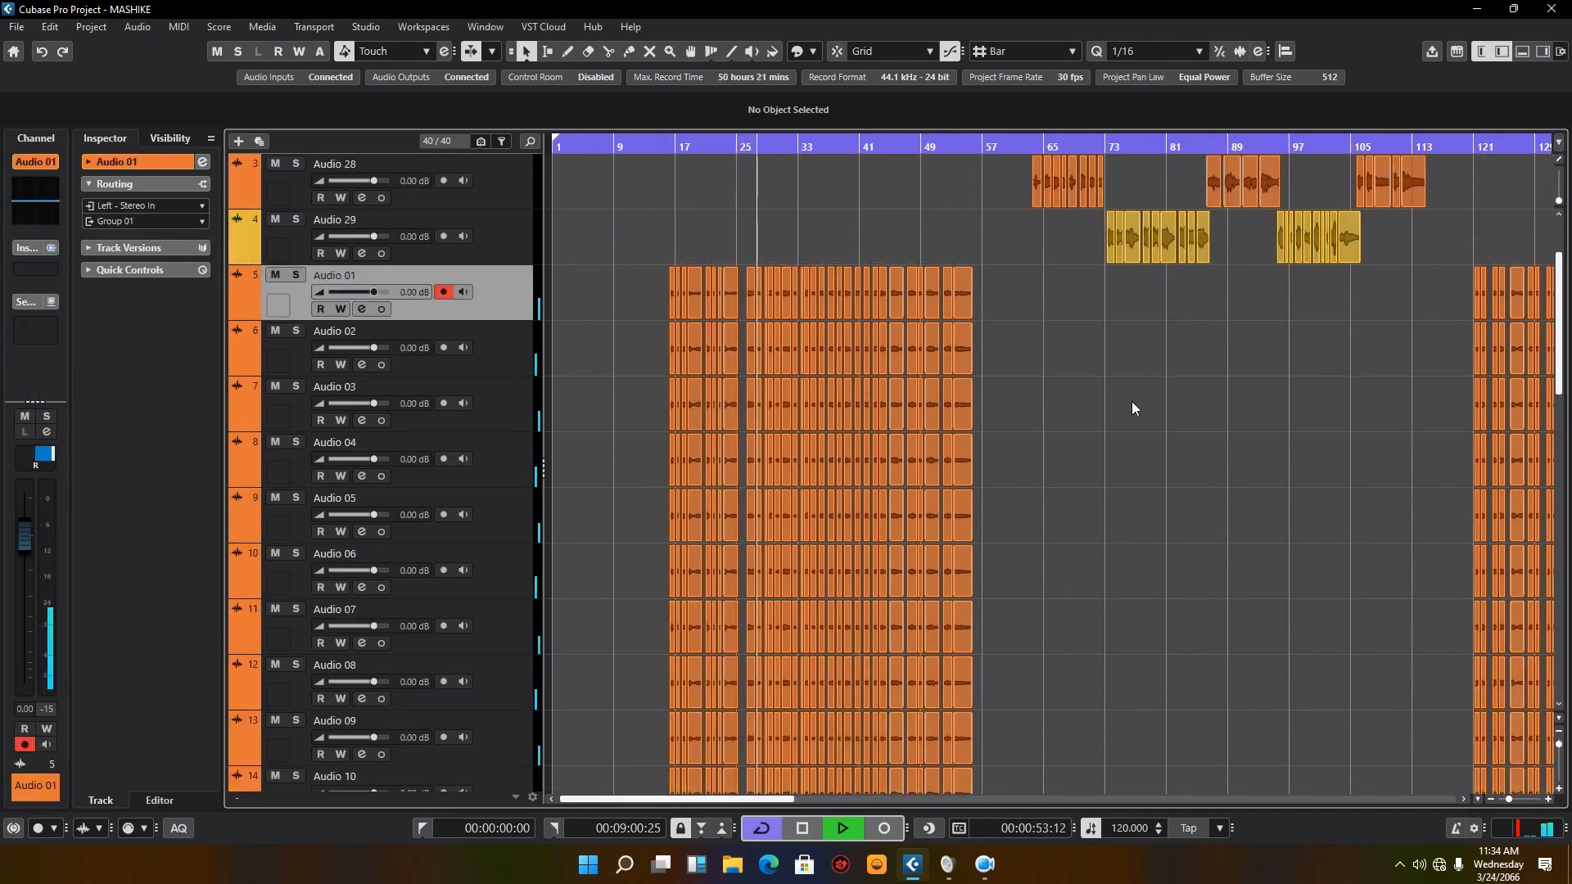
{"action": "scroll", "coordinate": [1133, 407], "scroll_direction": "down", "scroll_amount": 2}
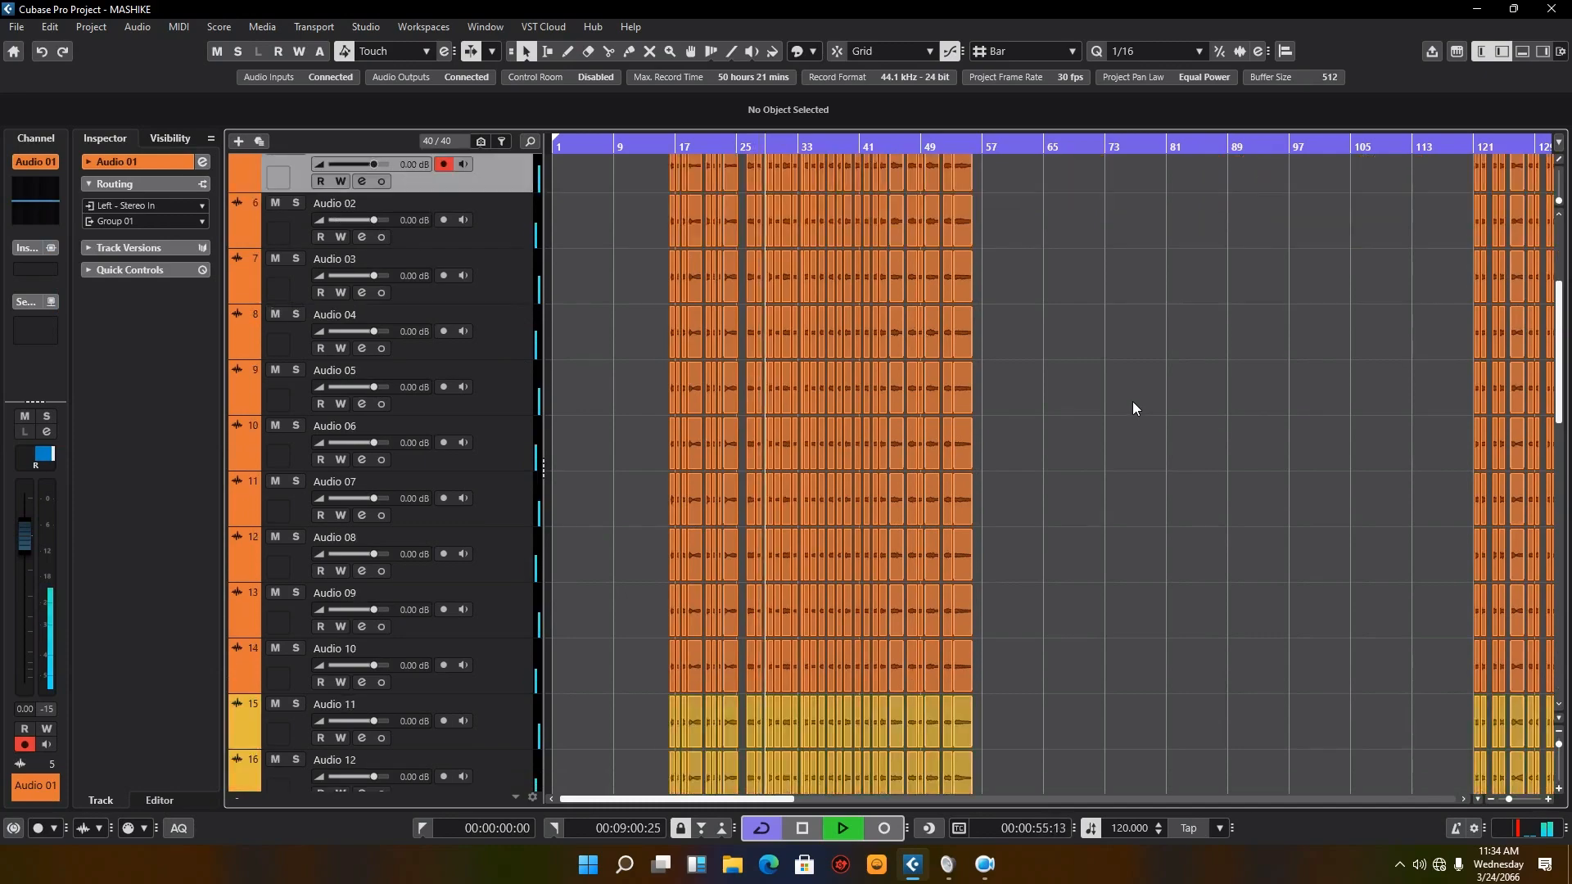
{"action": "scroll", "coordinate": [1132, 407], "scroll_direction": "up", "scroll_amount": 2}
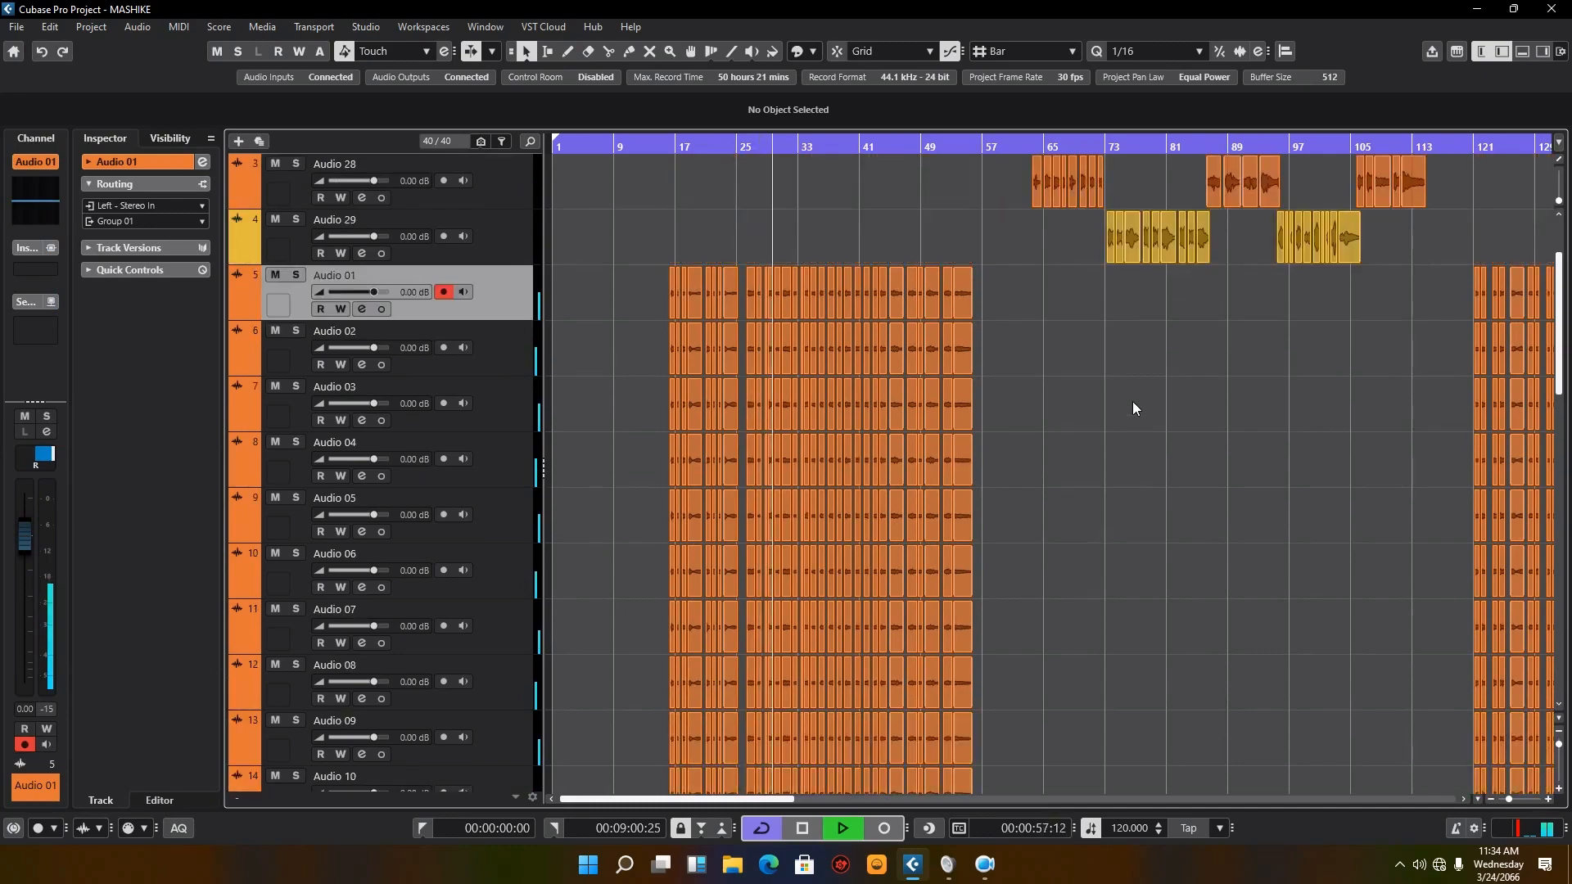
Step: Play from about bar 62 to listen to the first verse vocals on the Audio 28 track
{"action": "left_click", "coordinate": [1025, 147]}
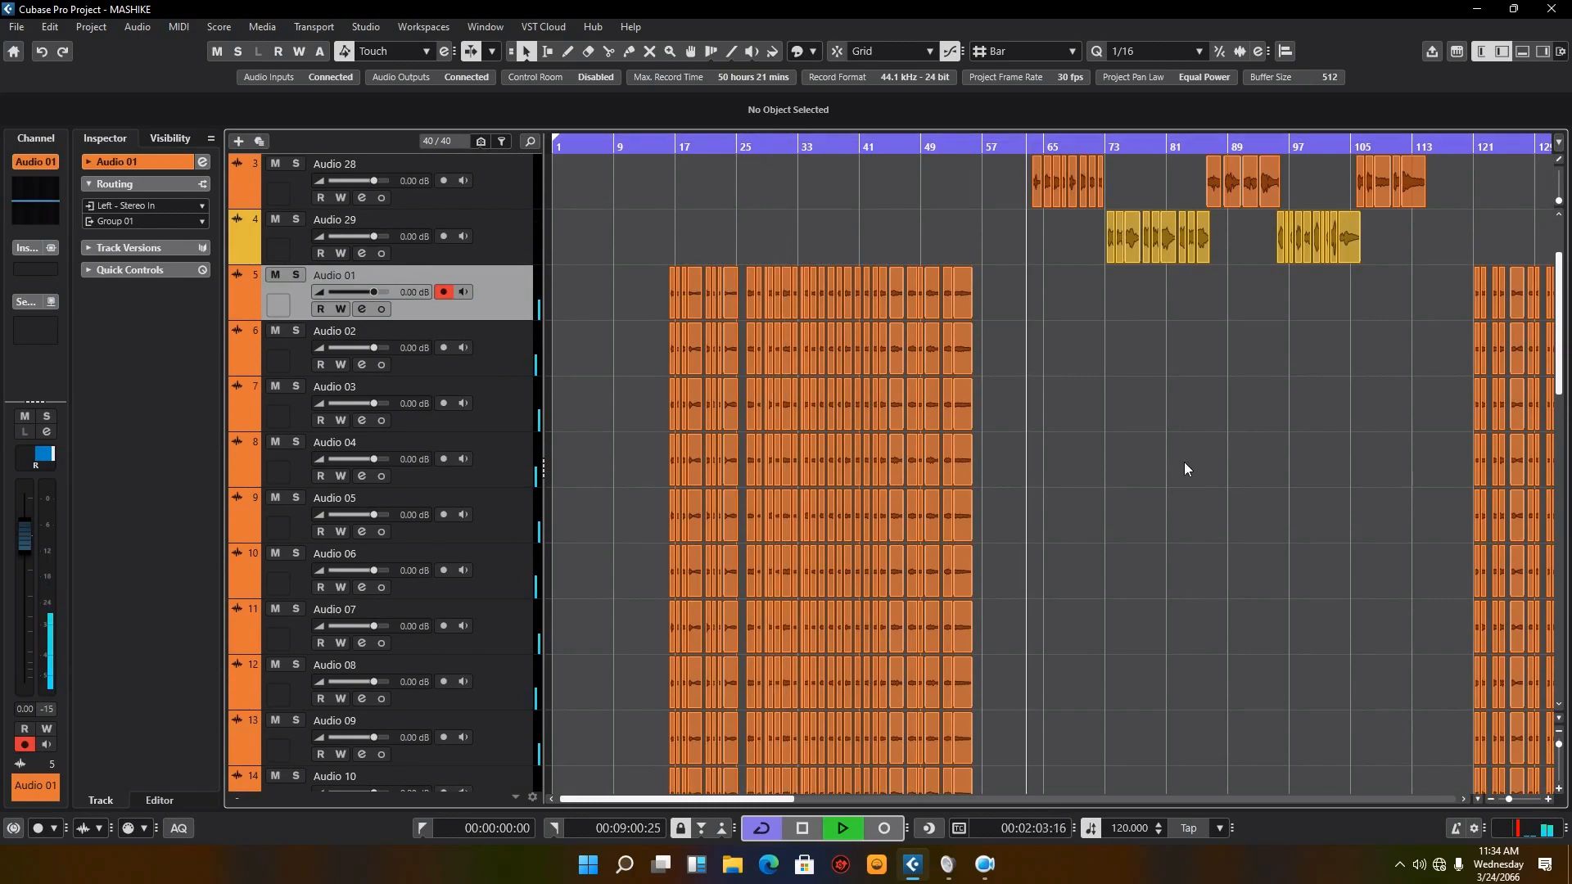
{"action": "scroll", "coordinate": [1174, 499], "scroll_direction": "up", "scroll_amount": 2}
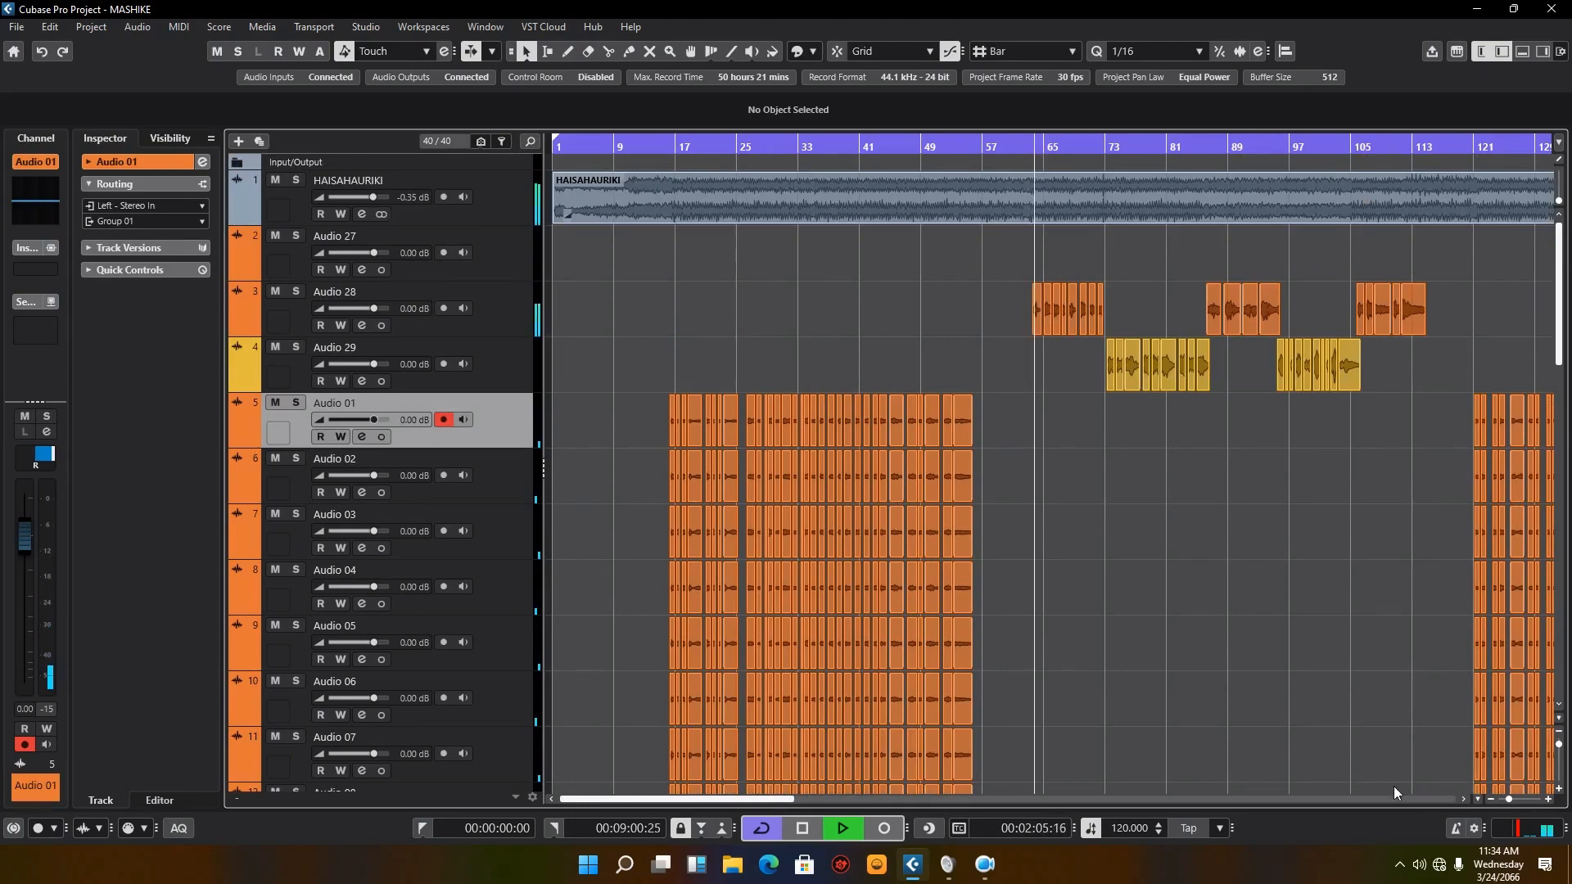
{"action": "left_click_drag", "start_coordinate": [1507, 803], "coordinate": [1517, 798]}
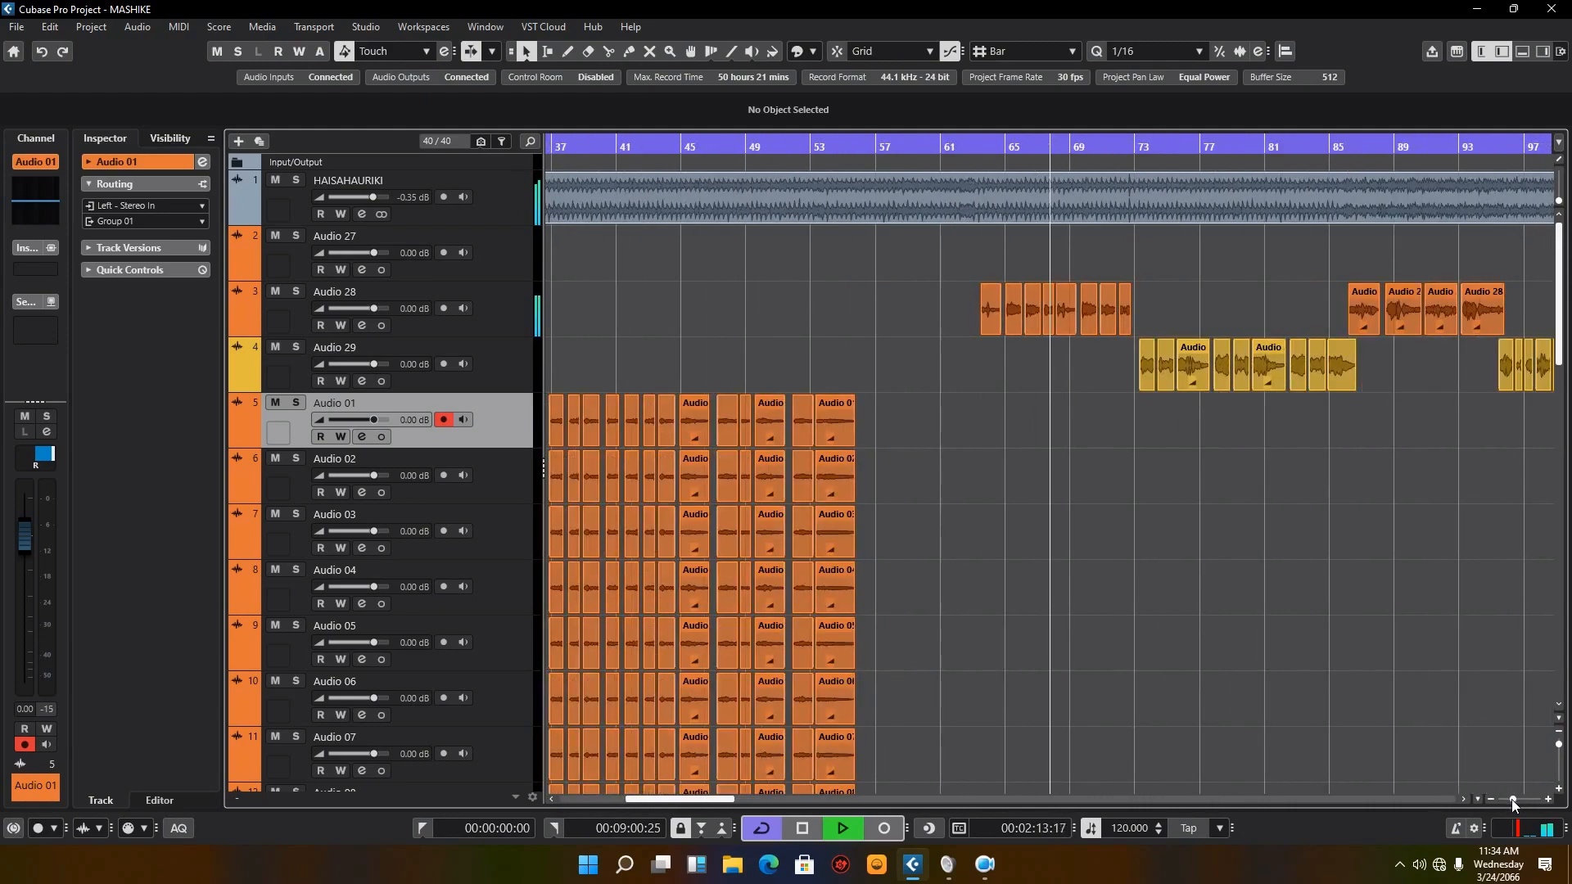
{"action": "left_click_drag", "start_coordinate": [1517, 801], "coordinate": [1511, 799]}
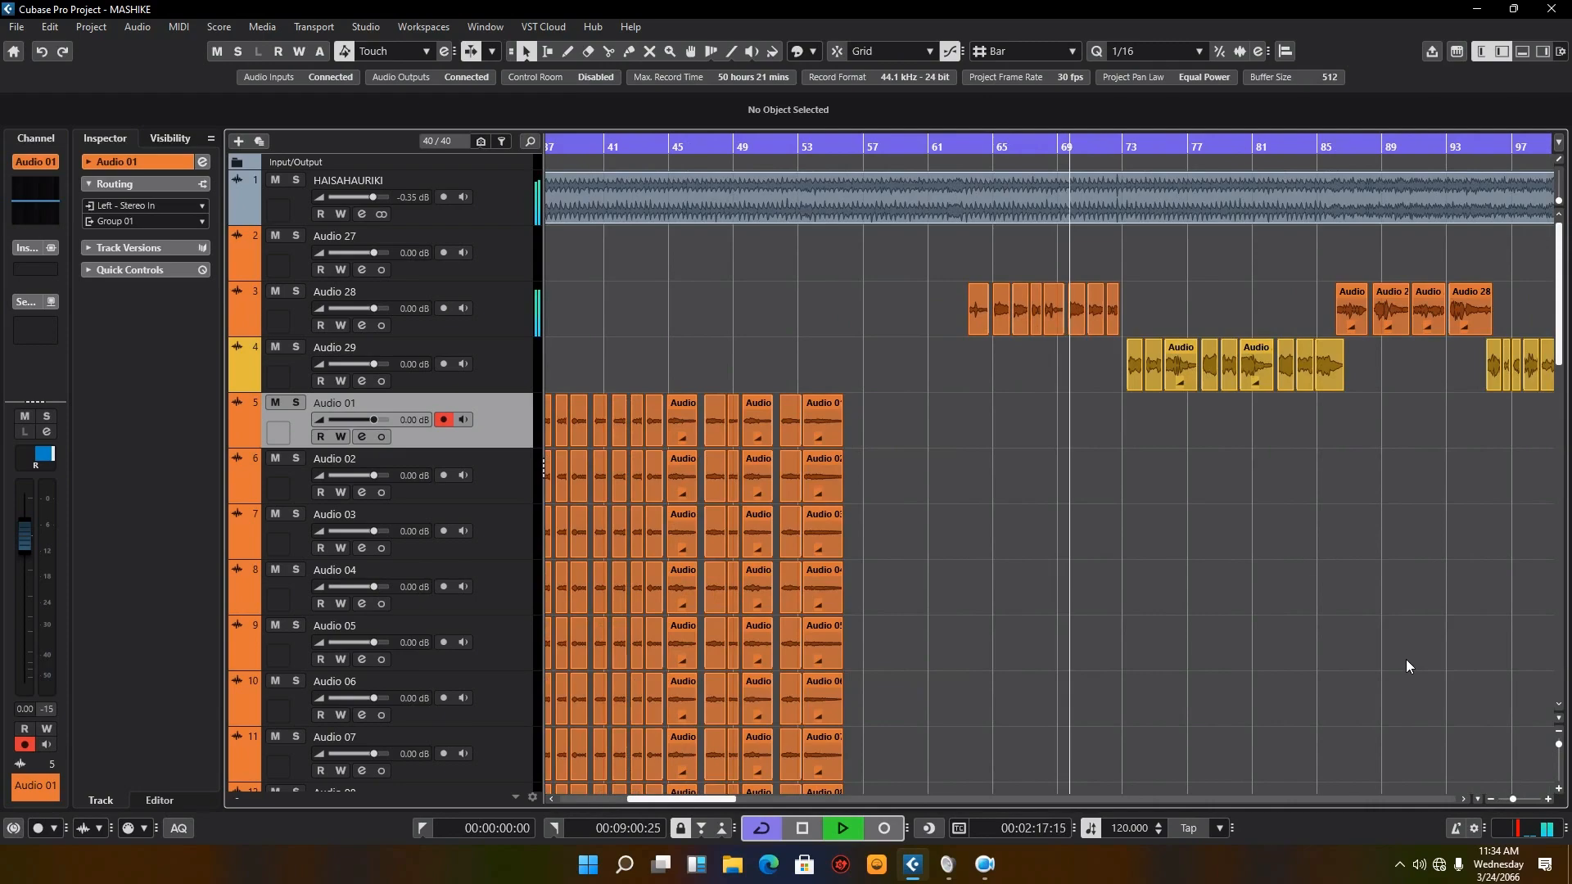
{"action": "left_click_drag", "start_coordinate": [721, 800], "coordinate": [747, 799]}
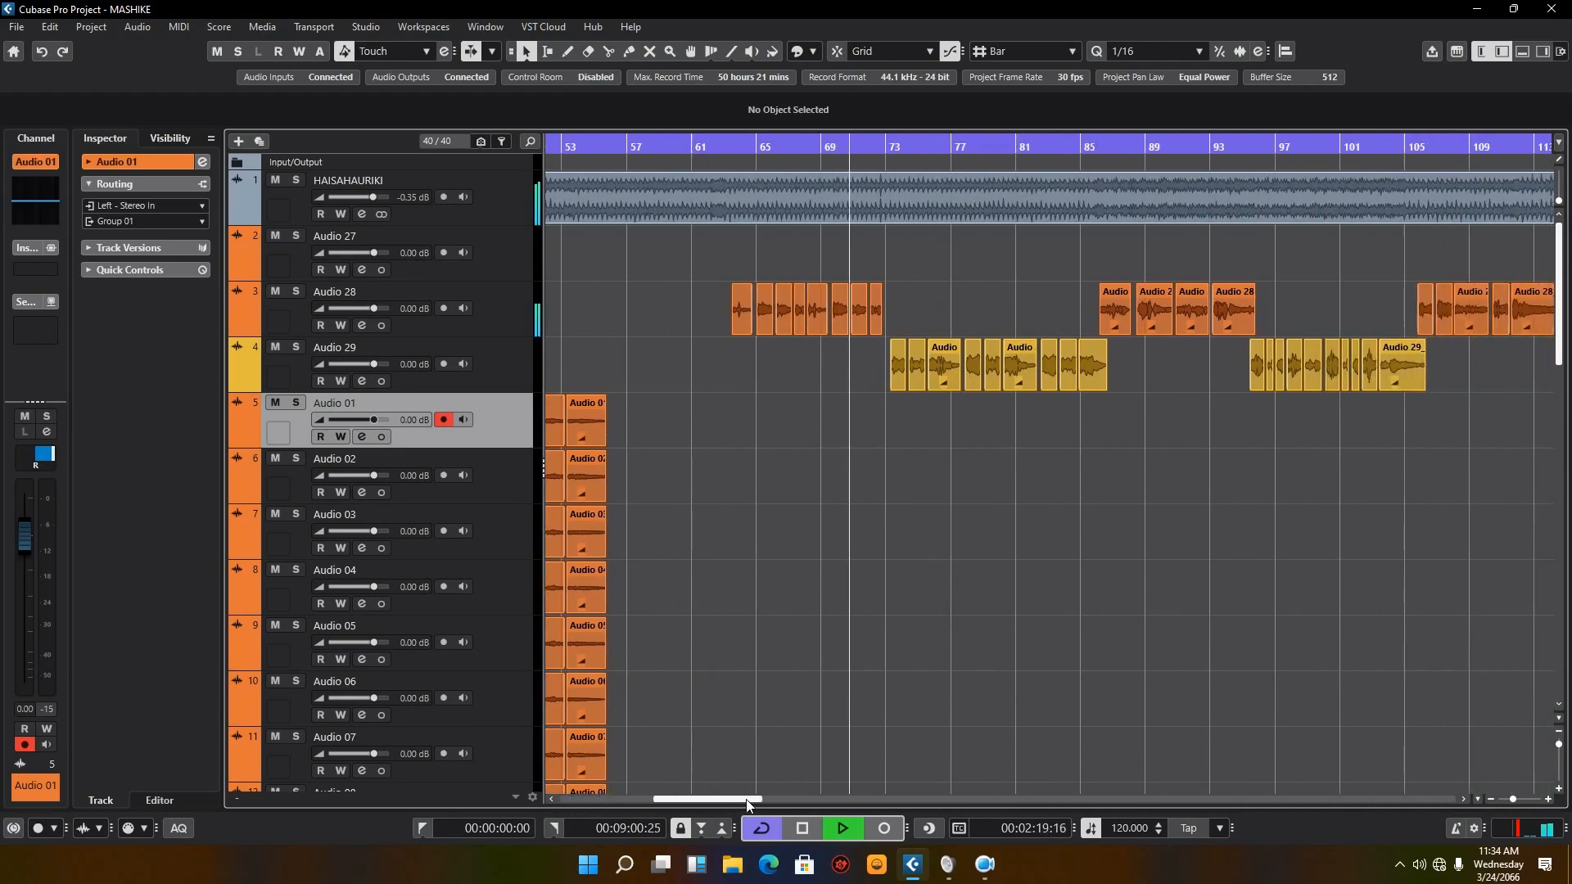
Step: Continue through the Audio 29 part and resume playback at about bar 85, where the vocals switch back to Audio 28
{"action": "scroll", "coordinate": [1197, 529], "scroll_direction": "down", "scroll_amount": 5}
{"action": "scroll", "coordinate": [1197, 529], "scroll_direction": "up", "scroll_amount": 5}
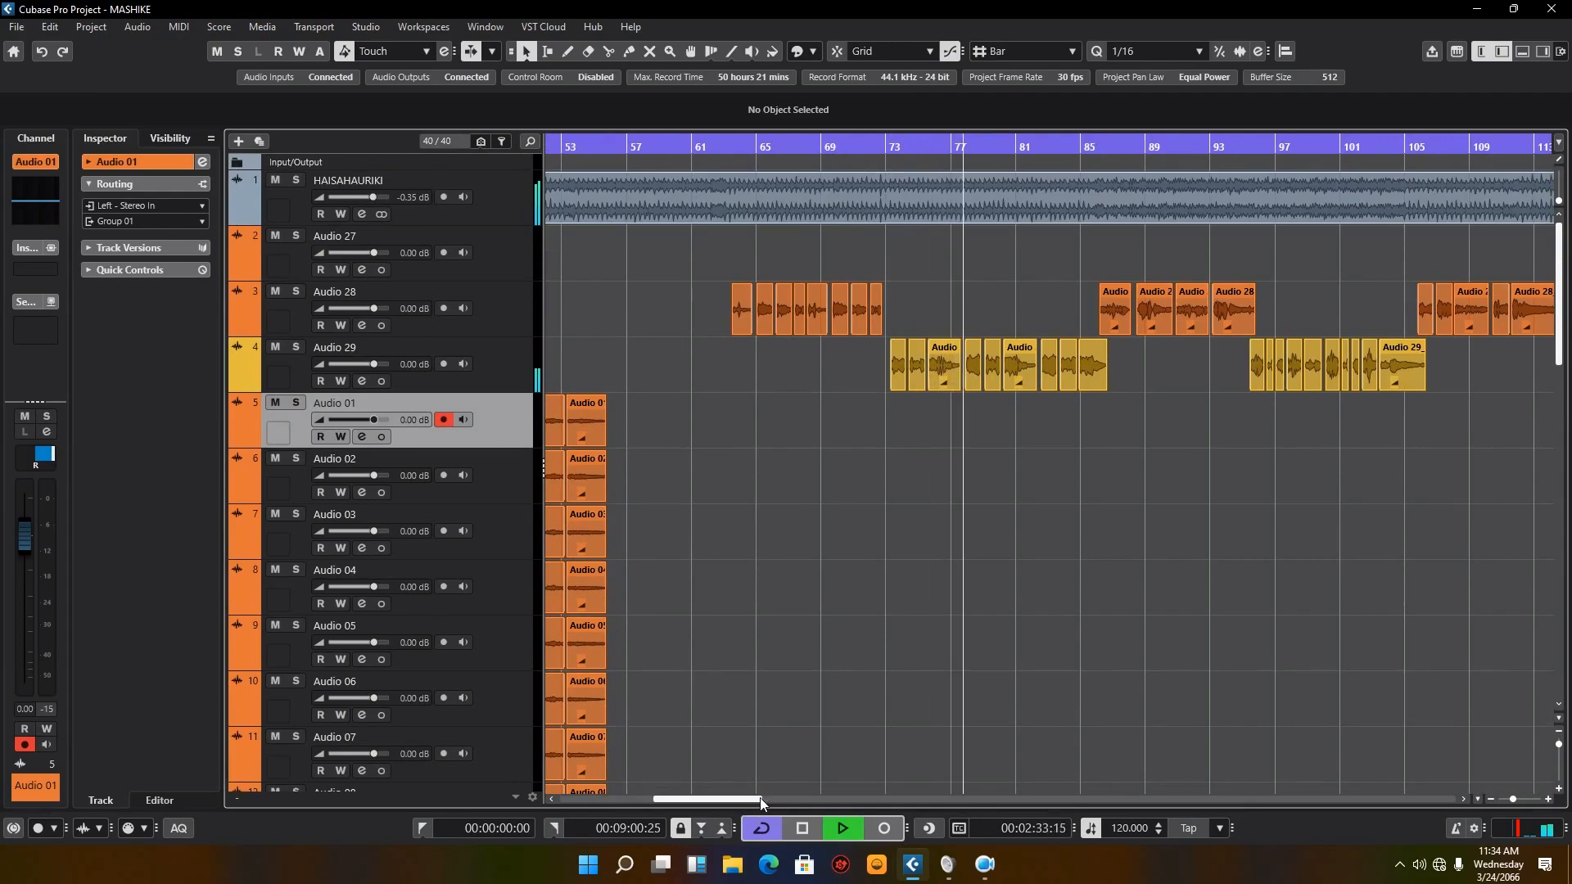
{"action": "left_click_drag", "start_coordinate": [760, 798], "coordinate": [778, 799]}
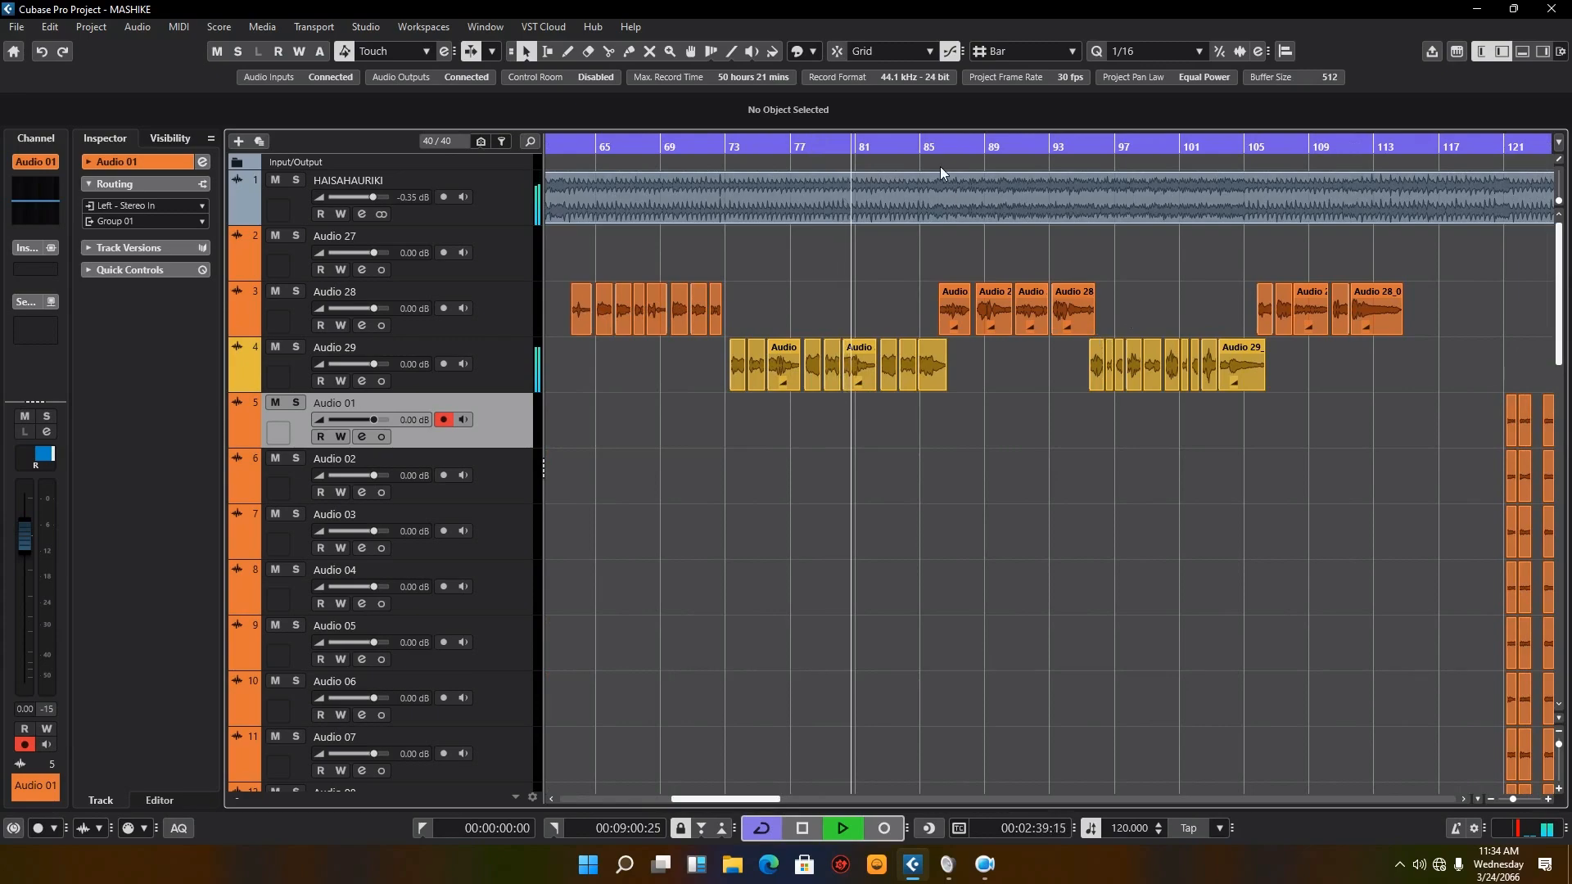
{"action": "left_click", "coordinate": [924, 149]}
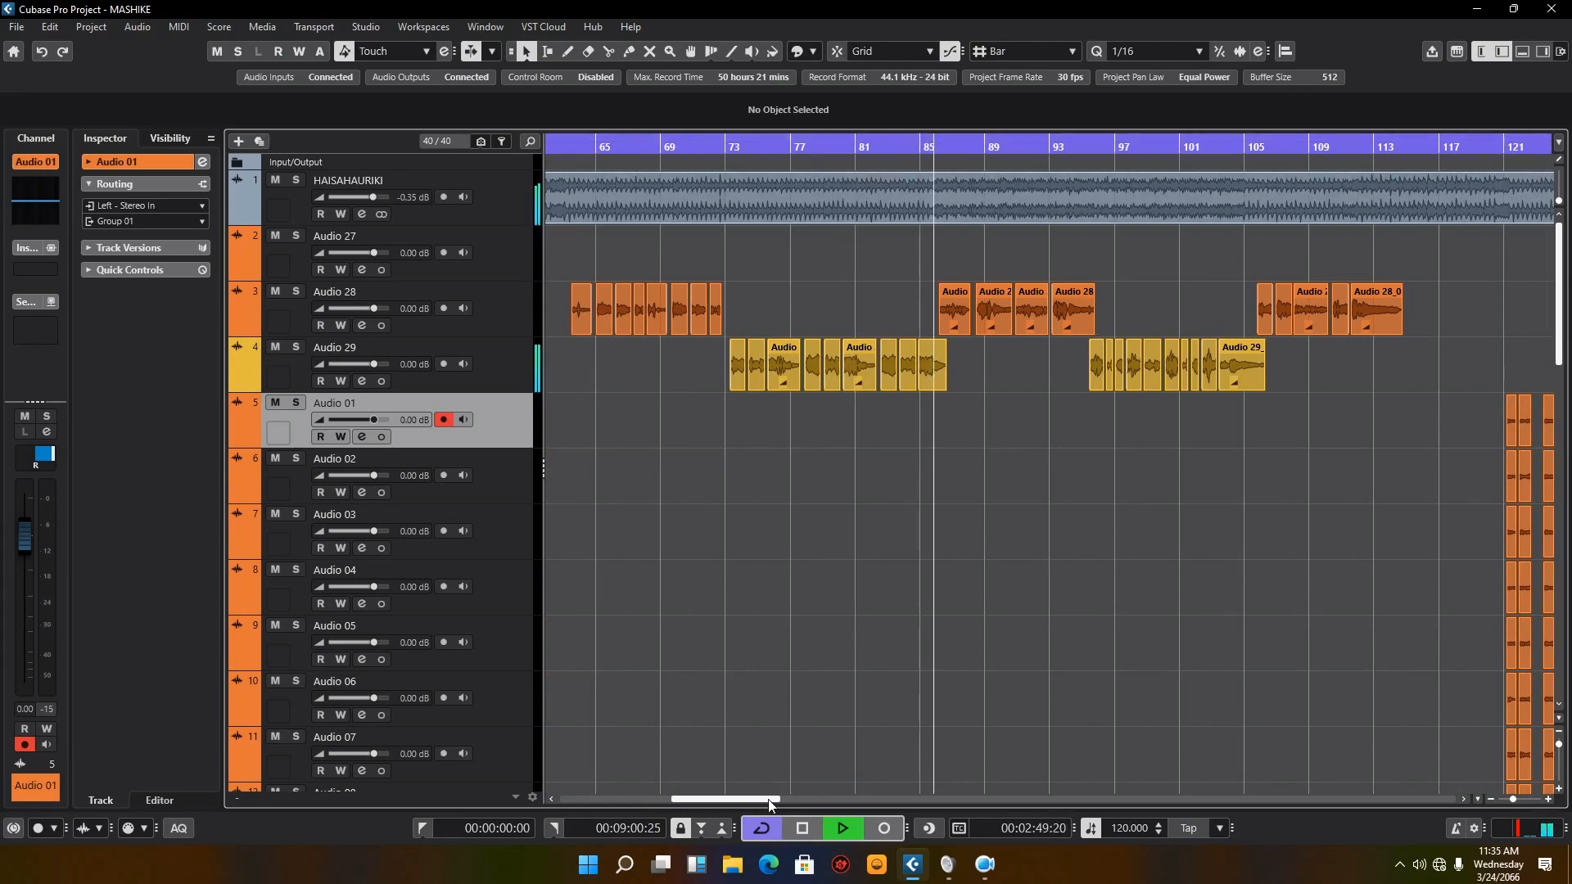
{"action": "left_click_drag", "start_coordinate": [769, 799], "coordinate": [795, 800]}
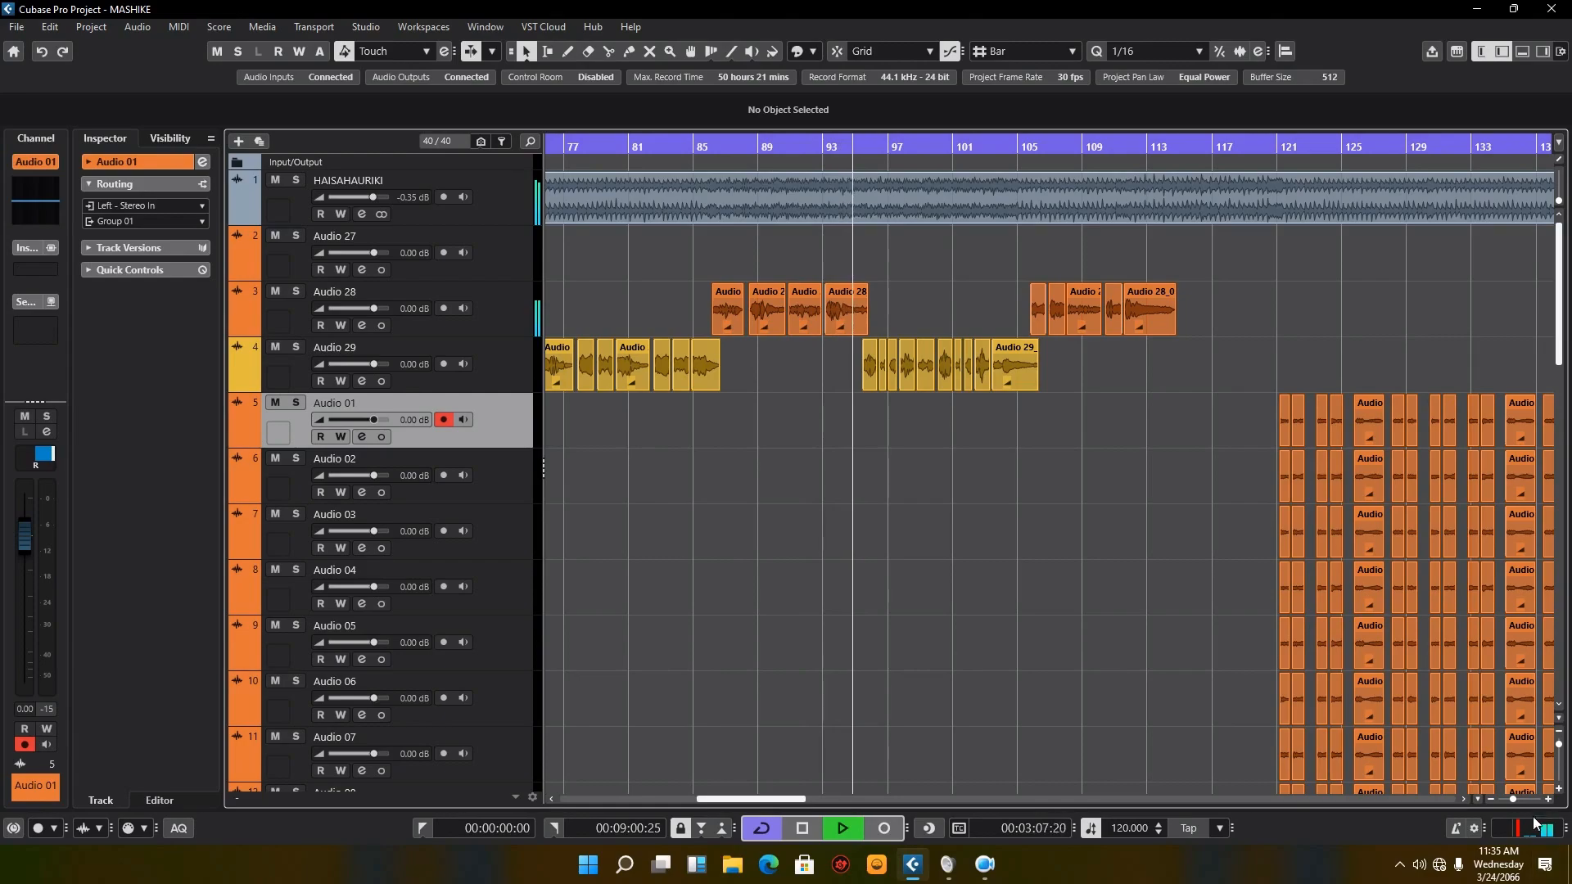
Step: Play the second verse from about bar 168, and jump to about bar 176 for the change from Audio 28 to Audio 29
{"action": "left_click_drag", "start_coordinate": [1507, 799], "coordinate": [1504, 800]}
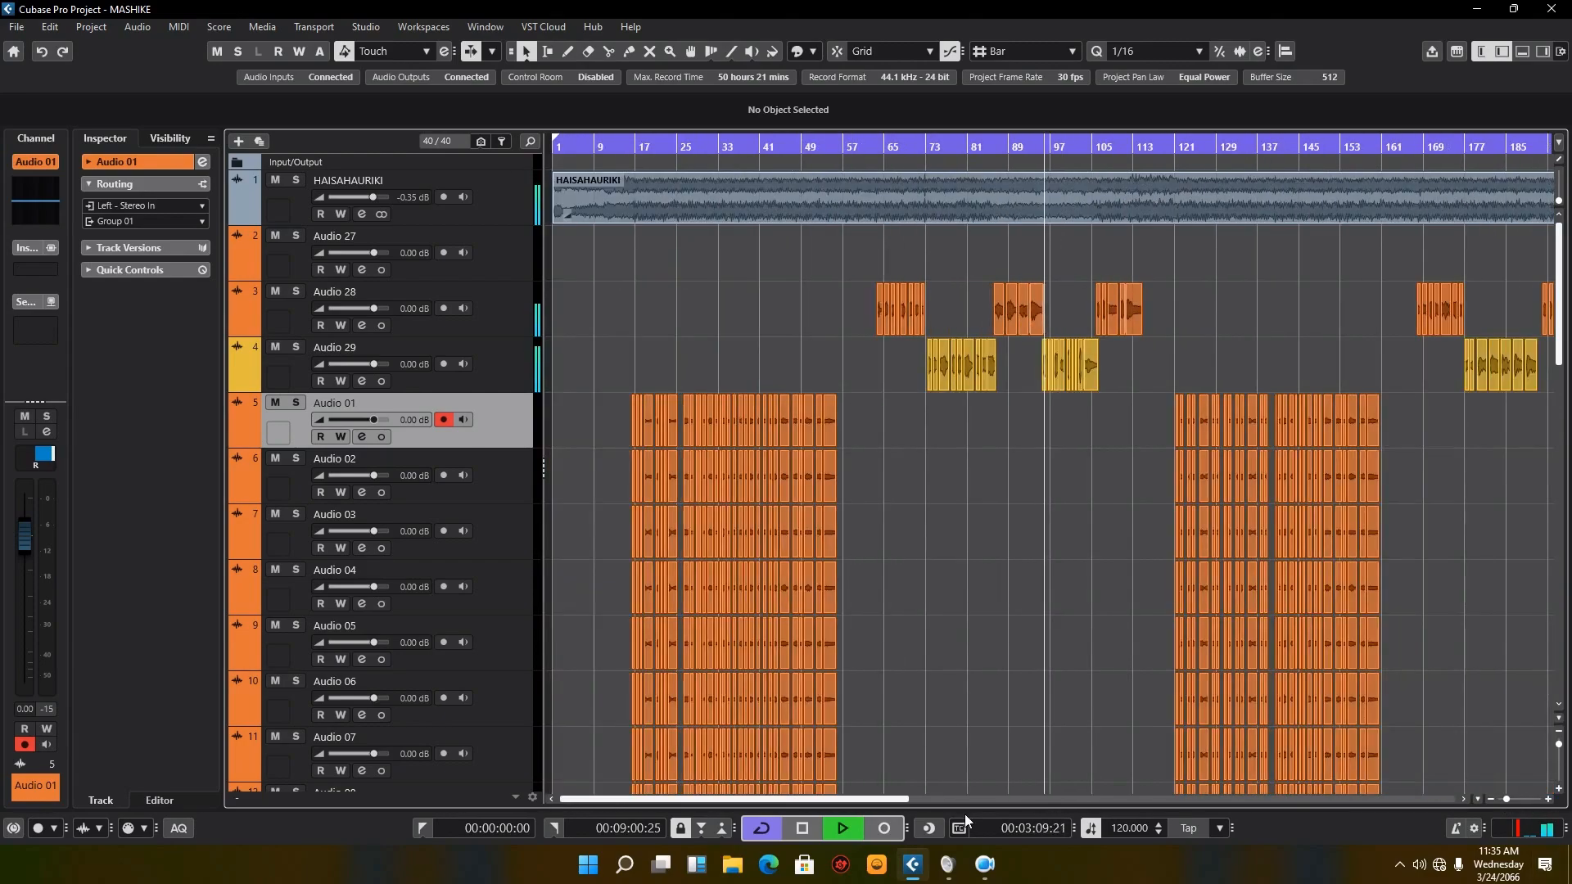
{"action": "left_click_drag", "start_coordinate": [903, 796], "coordinate": [947, 796]}
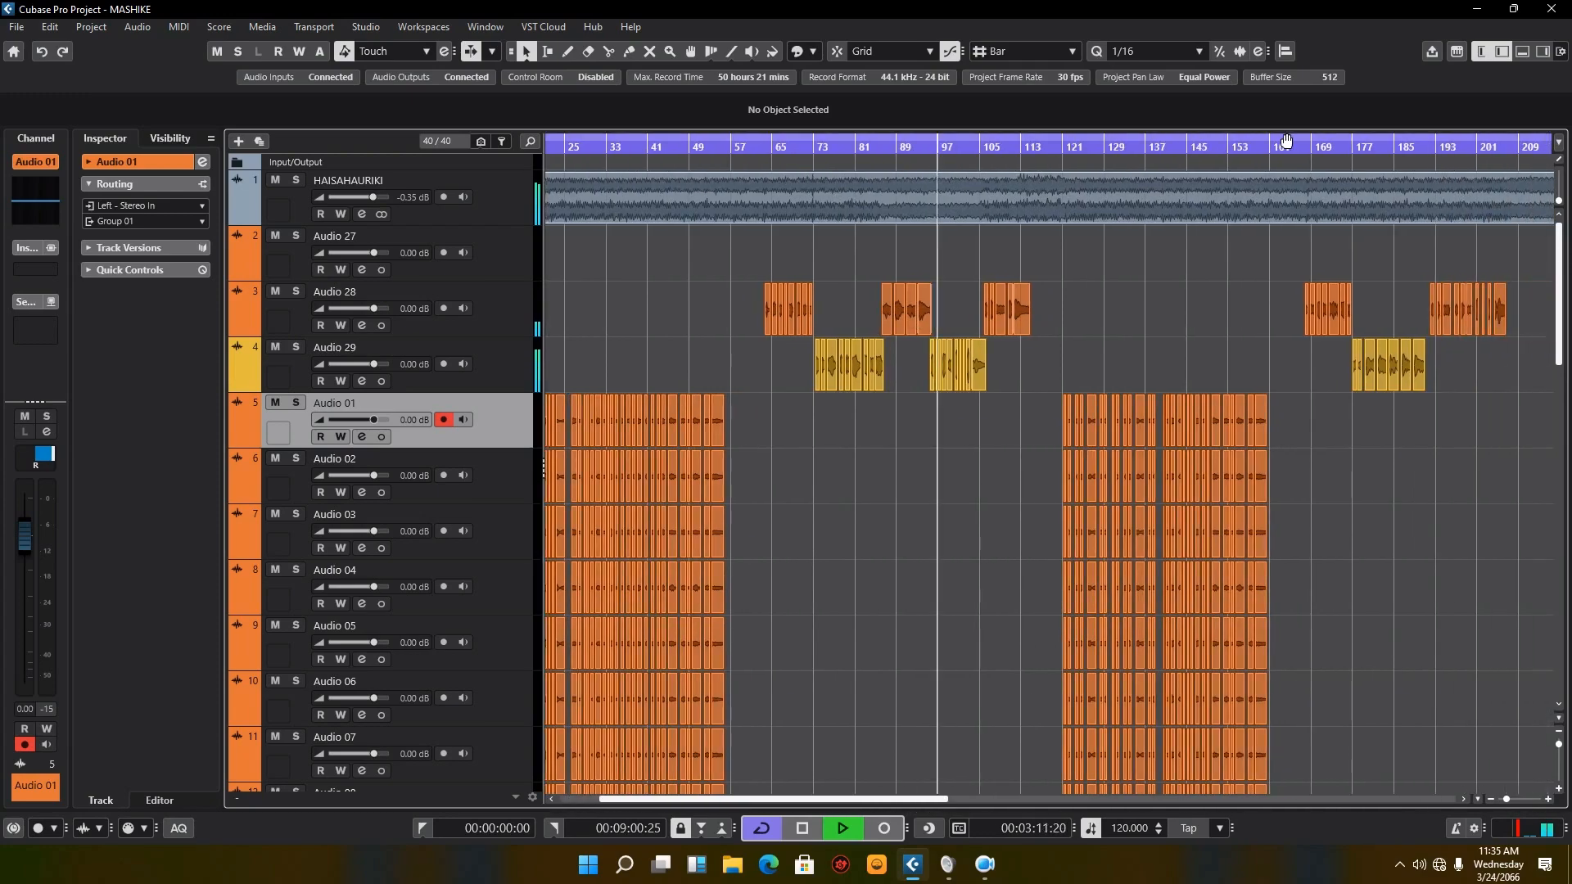
{"action": "left_click", "coordinate": [1315, 142]}
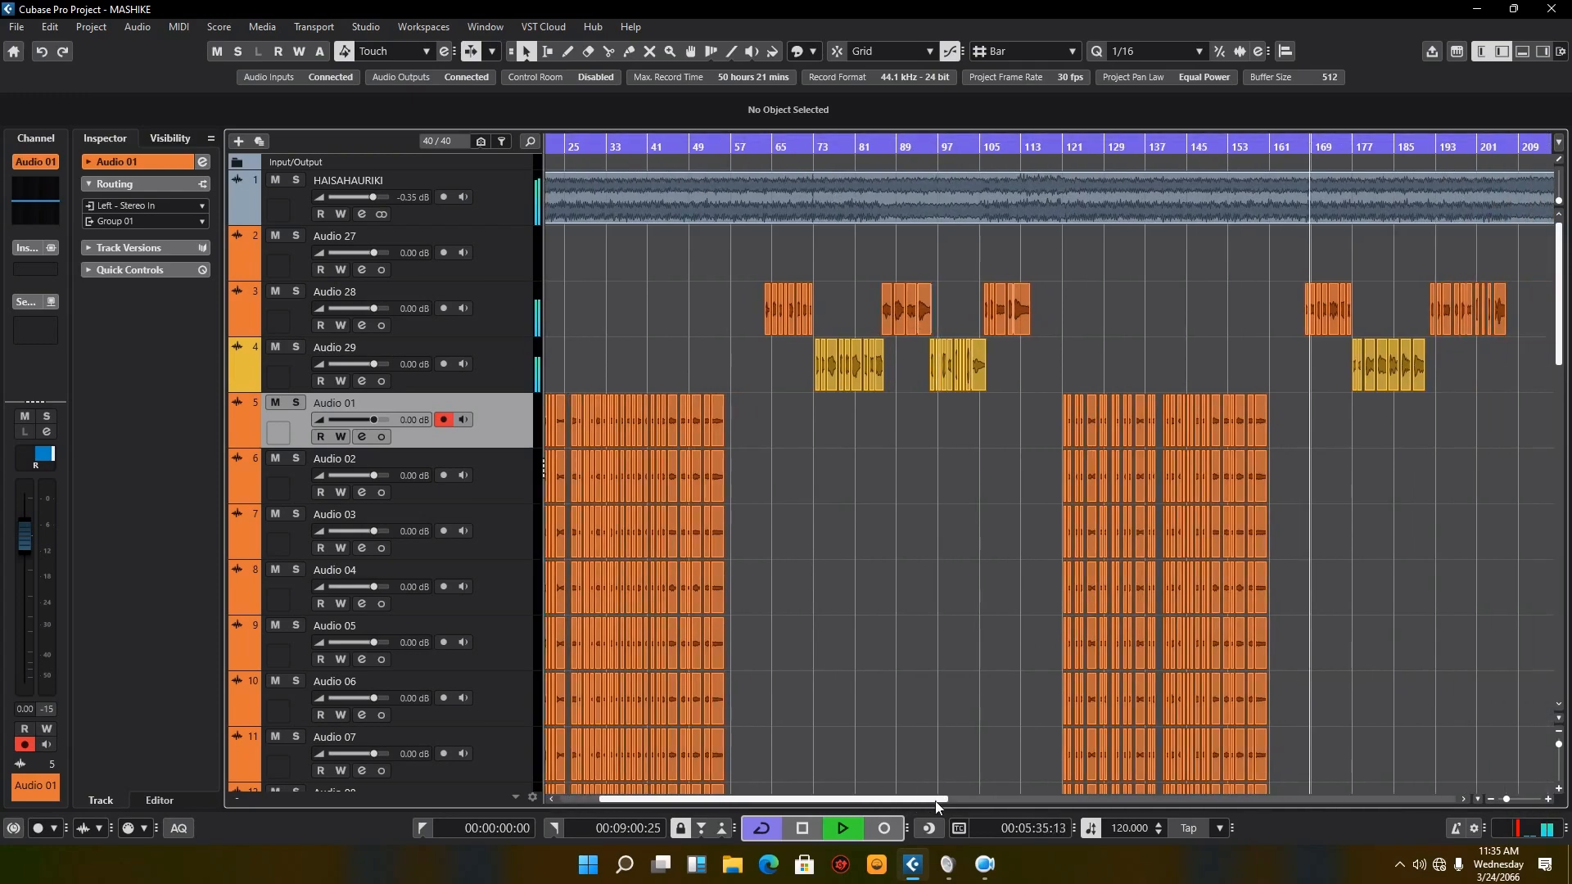
{"action": "left_click_drag", "start_coordinate": [942, 799], "coordinate": [1070, 801]}
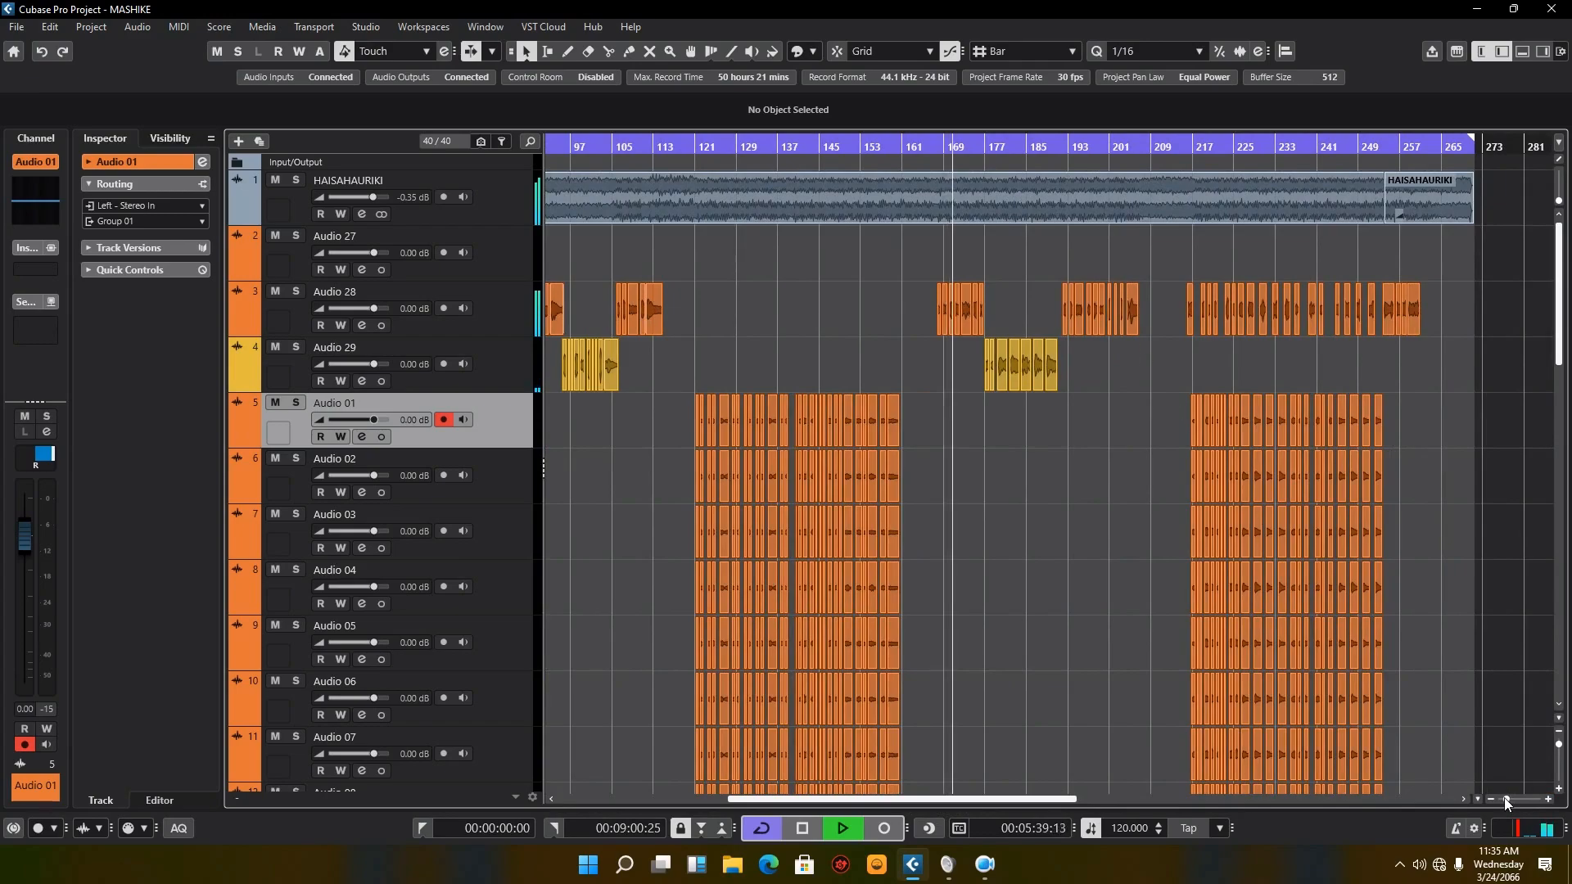
{"action": "left_click_drag", "start_coordinate": [1507, 801], "coordinate": [1512, 799]}
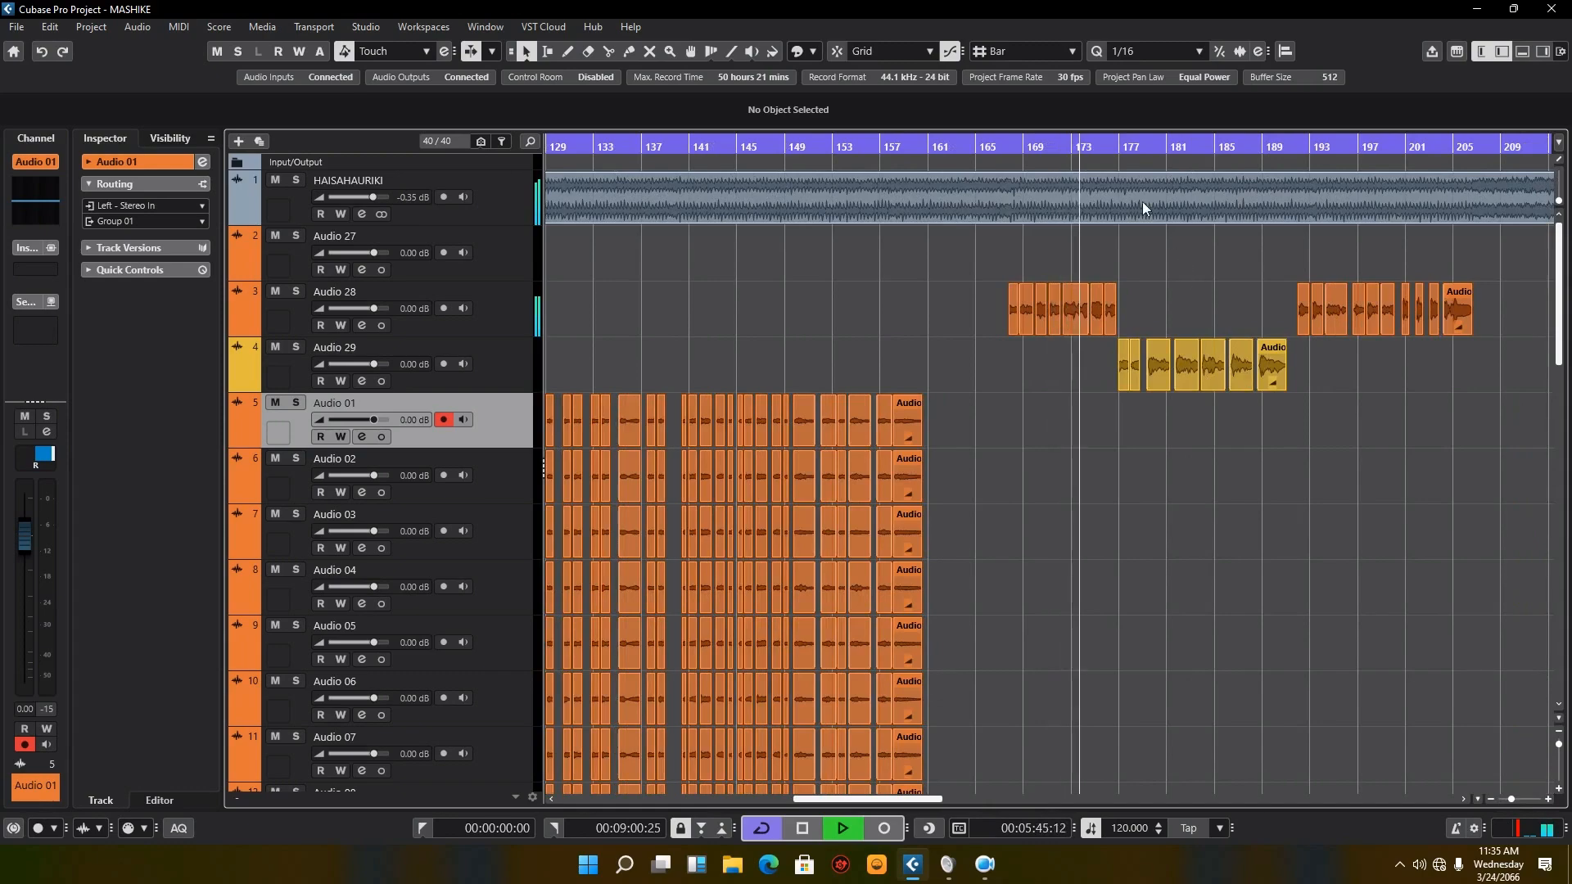
{"action": "left_click", "coordinate": [1117, 154]}
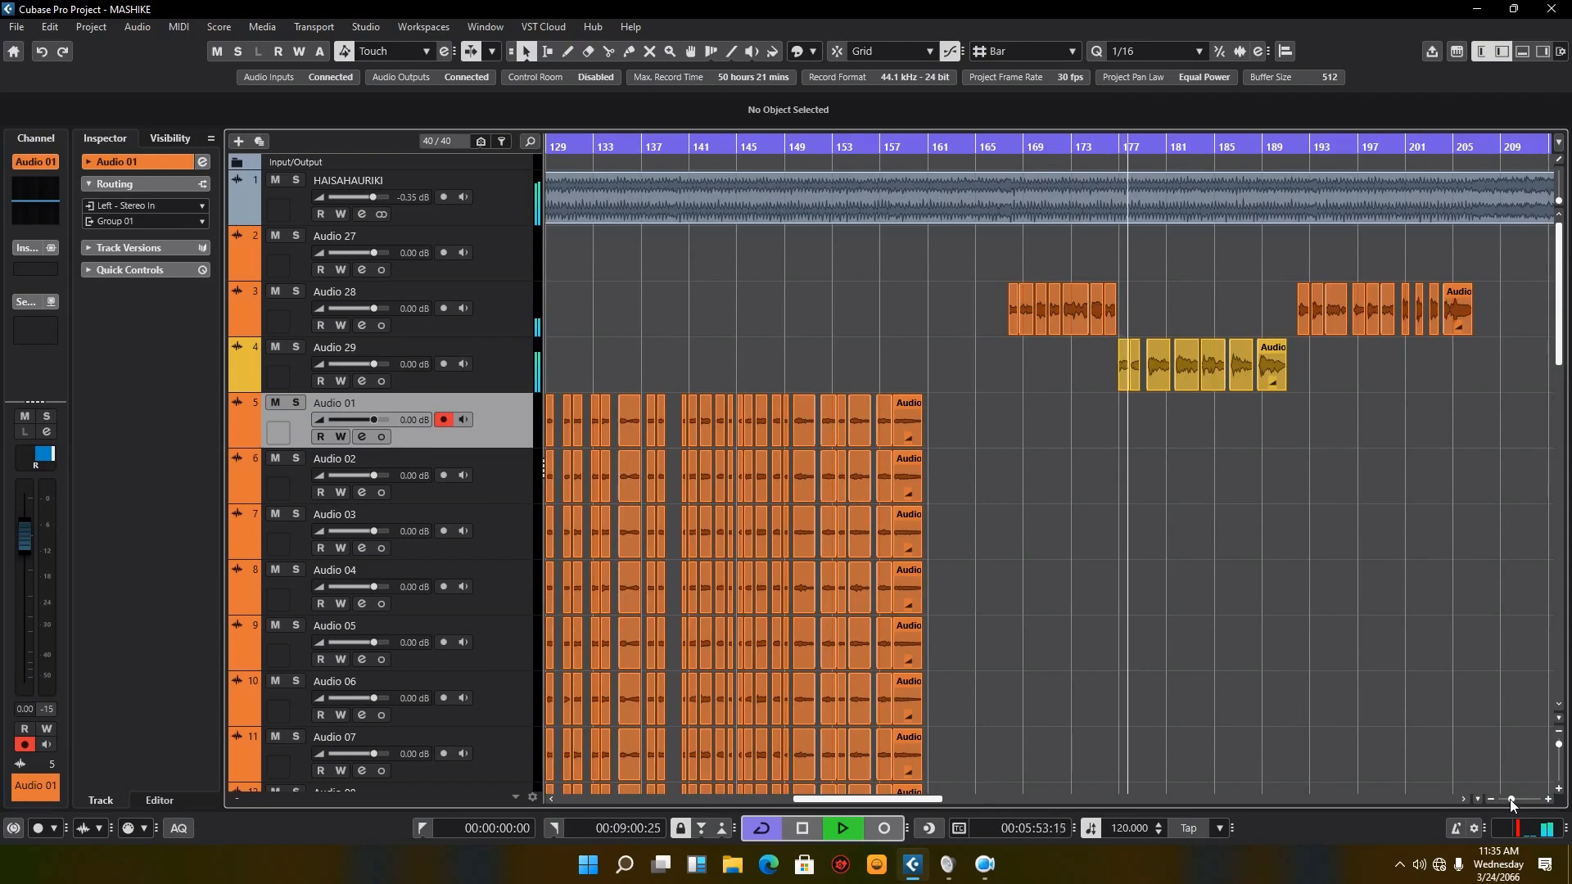
Step: Play back part of the second chorus from about bar 140
{"action": "left_click_drag", "start_coordinate": [1511, 799], "coordinate": [1508, 800]}
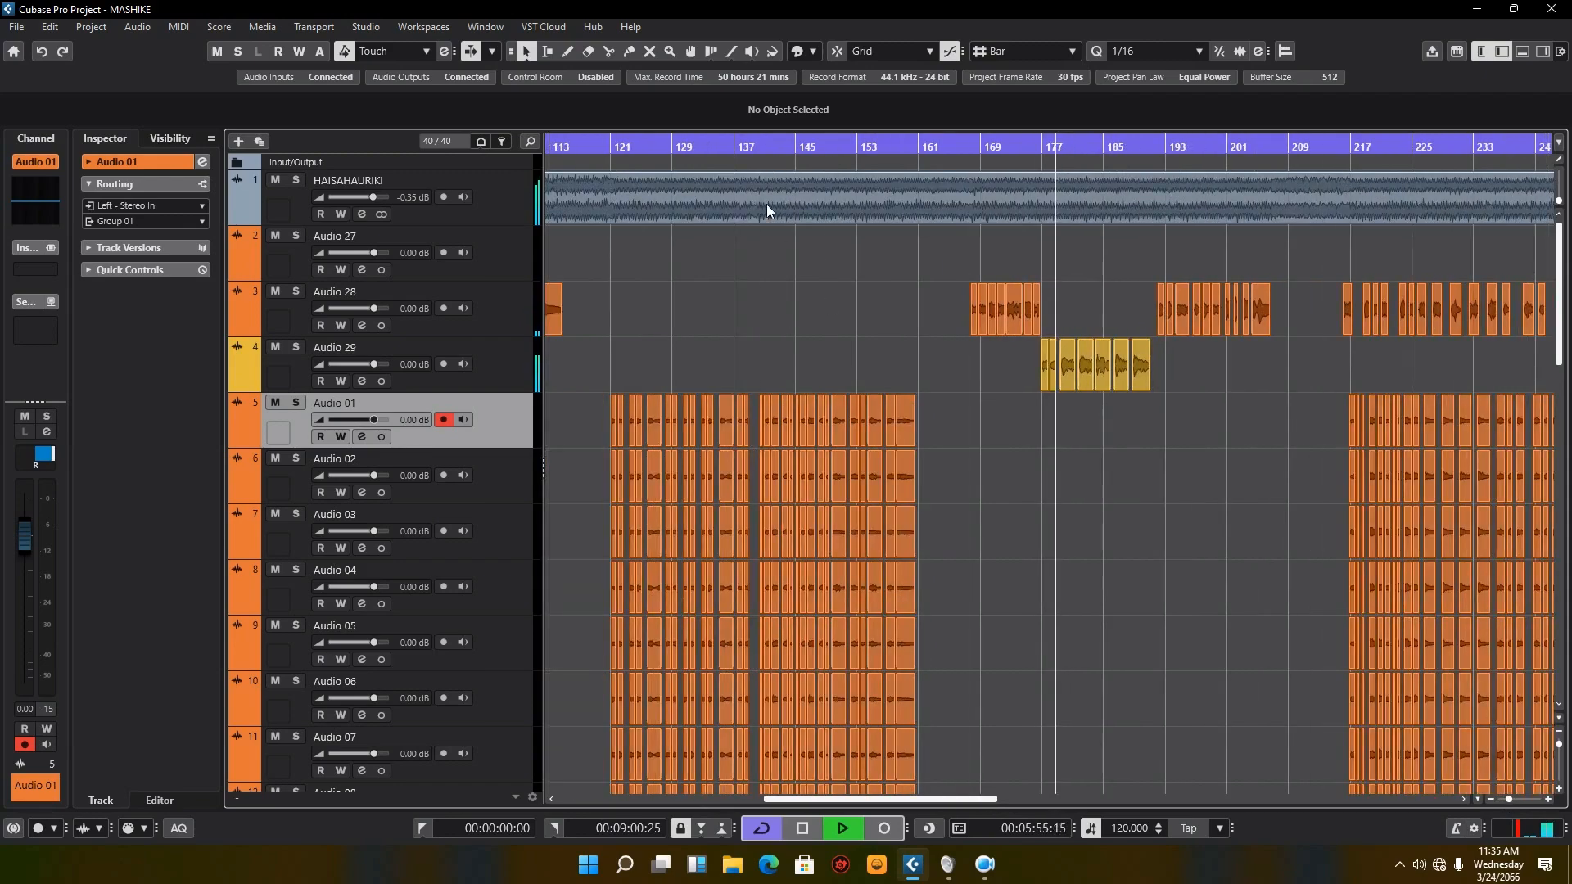
{"action": "left_click", "coordinate": [763, 146]}
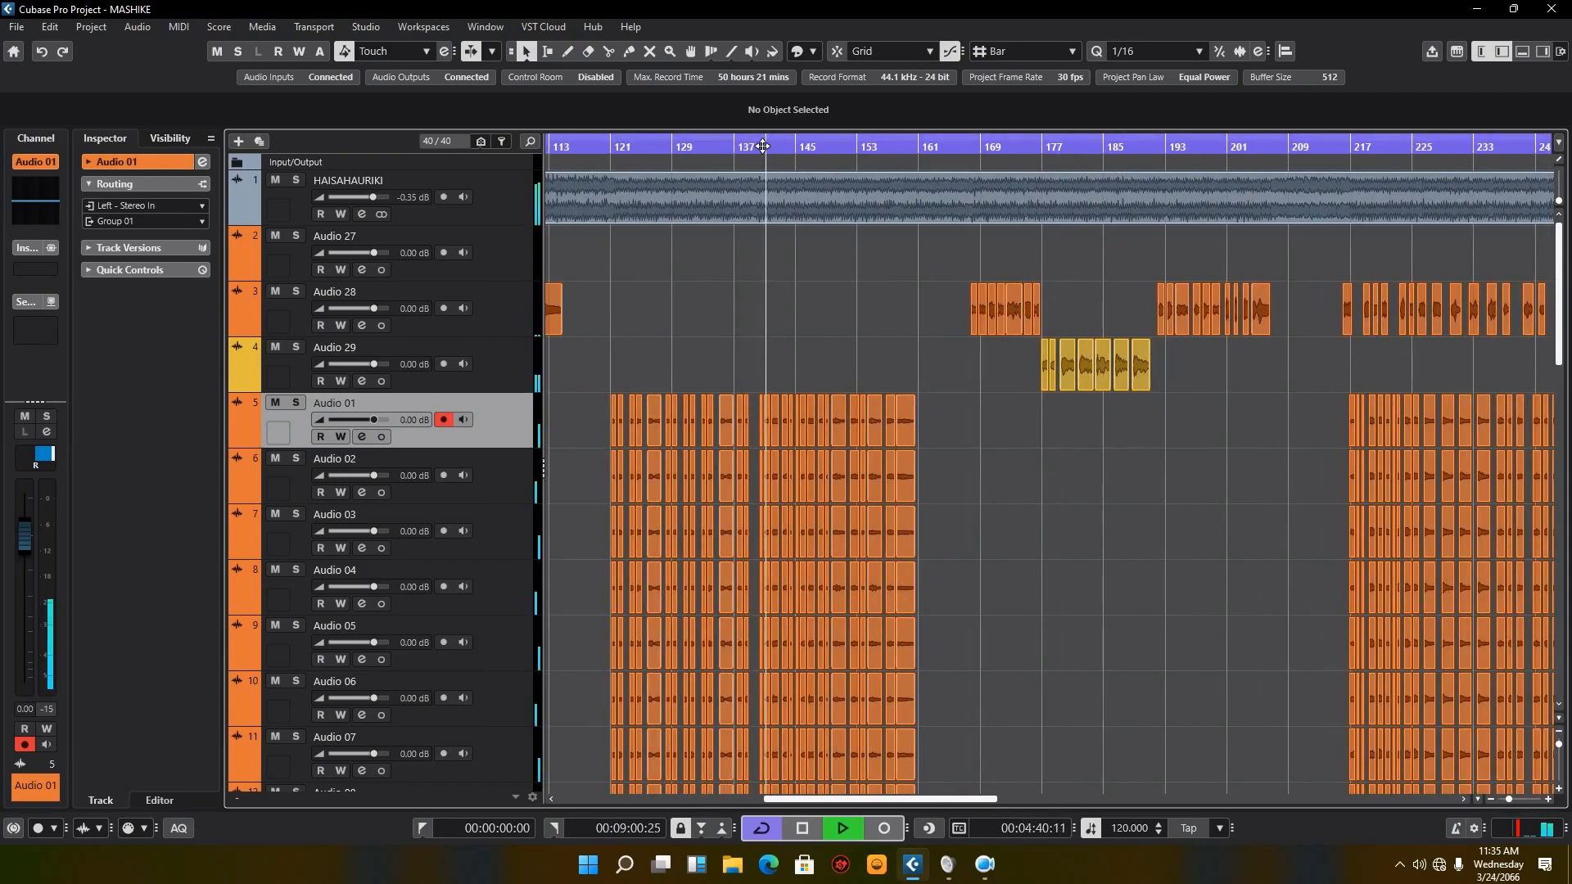
{"action": "left_click", "coordinate": [756, 146]}
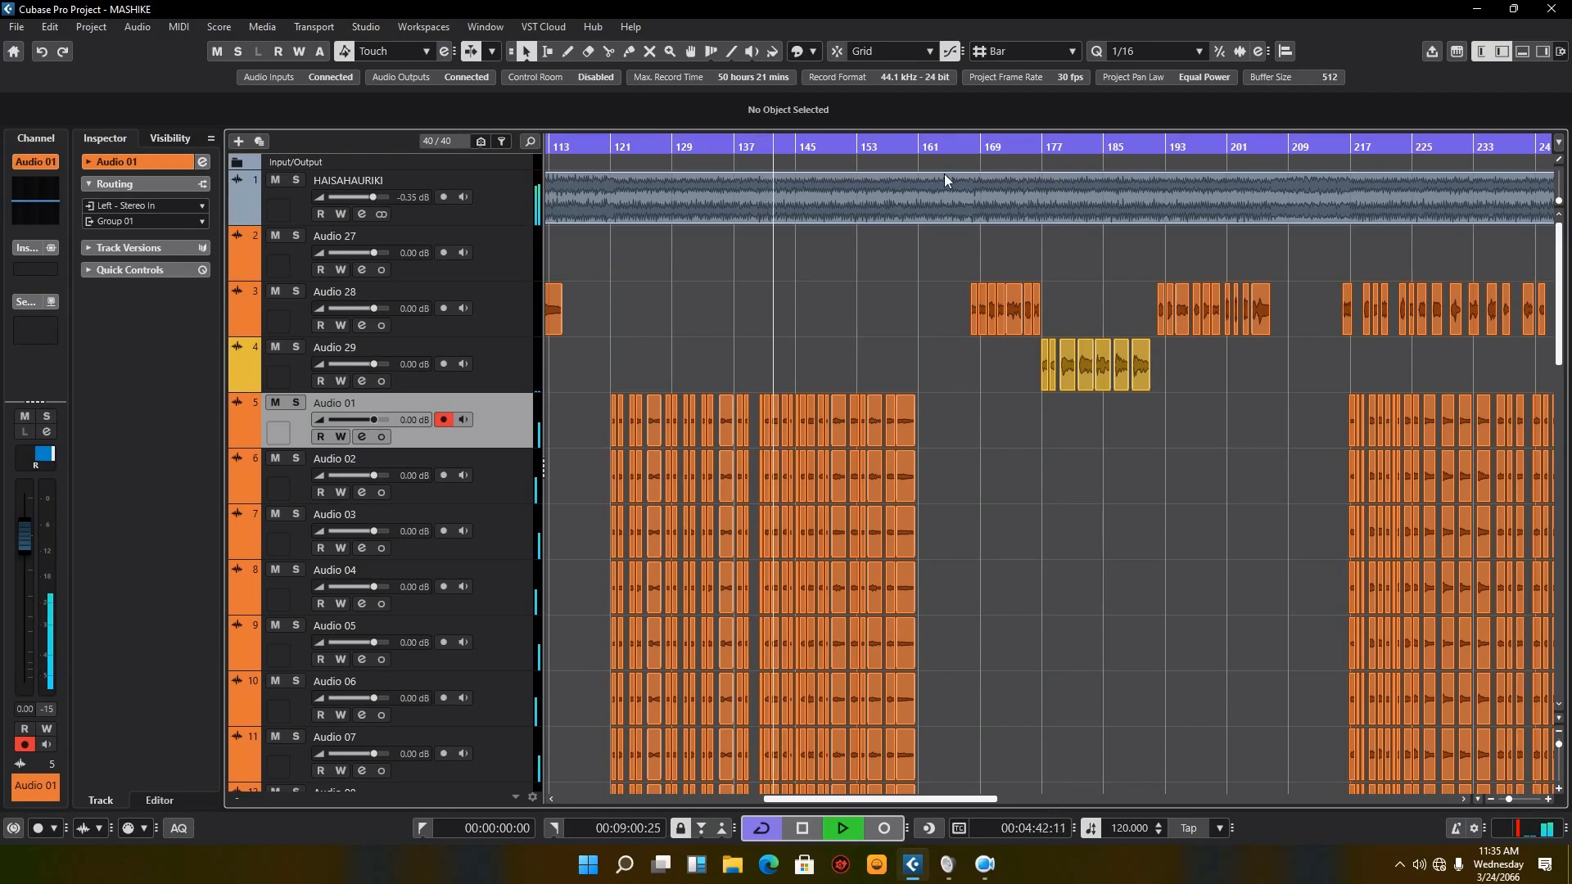
Step: Play the final chorus from about bar 215 to hear it with the Audio 28 ad-libs, and stop playback
{"action": "left_click", "coordinate": [1334, 148]}
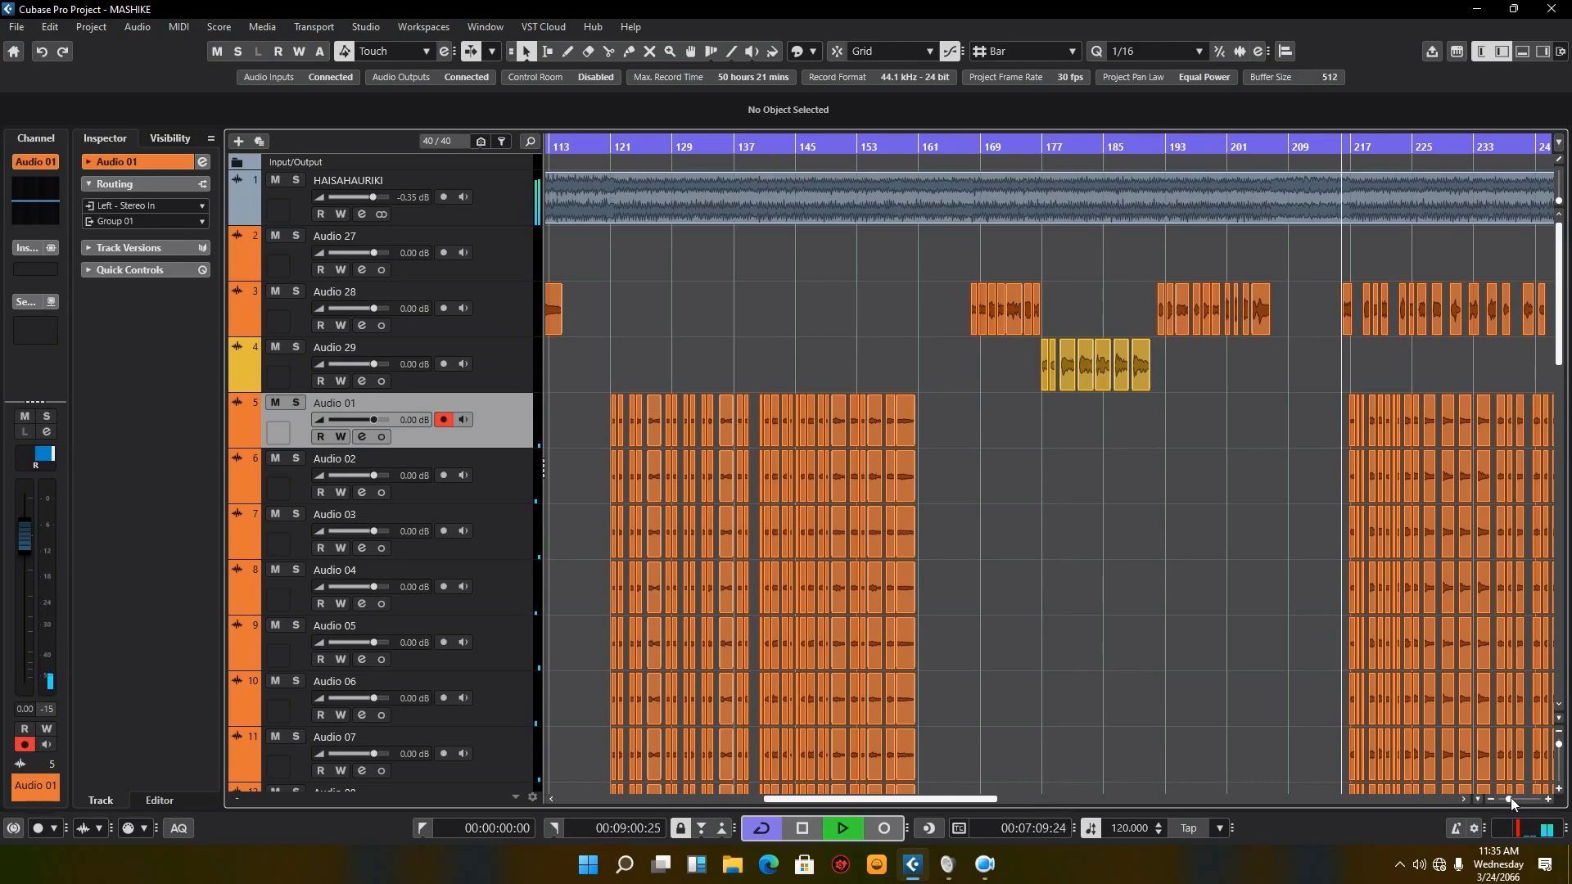
{"action": "mouse_move", "coordinate": [1511, 797]}
{"action": "left_mouse_down"}
{"action": "mouse_move", "coordinate": [1525, 797]}
{"action": "mouse_move", "coordinate": [1511, 801]}
{"action": "left_mouse_up"}
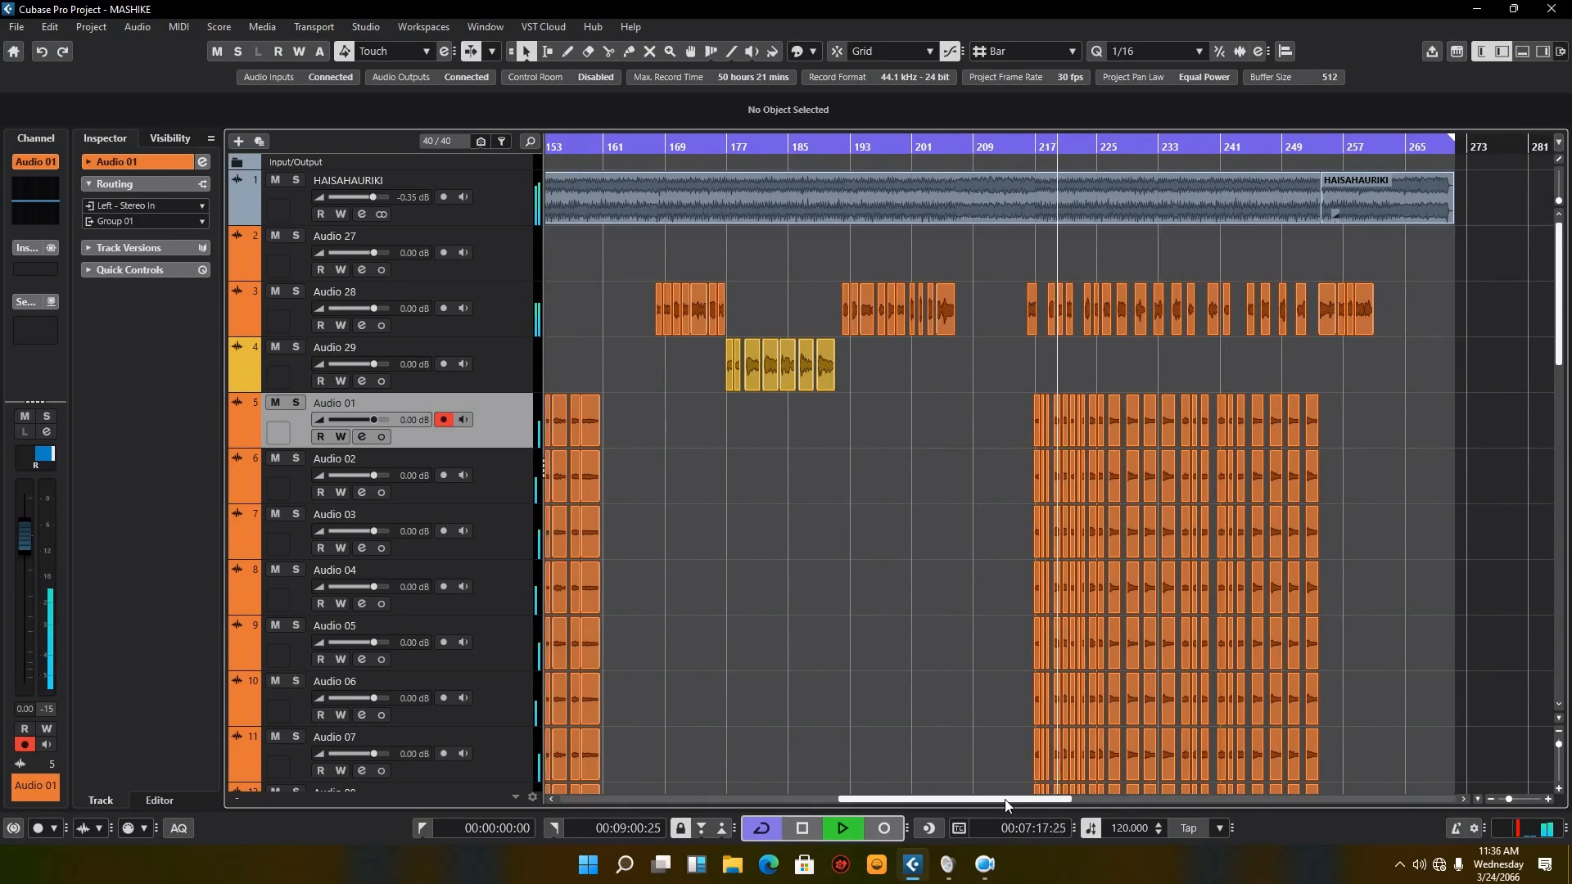
{"action": "left_click_drag", "start_coordinate": [1006, 805], "coordinate": [747, 790]}
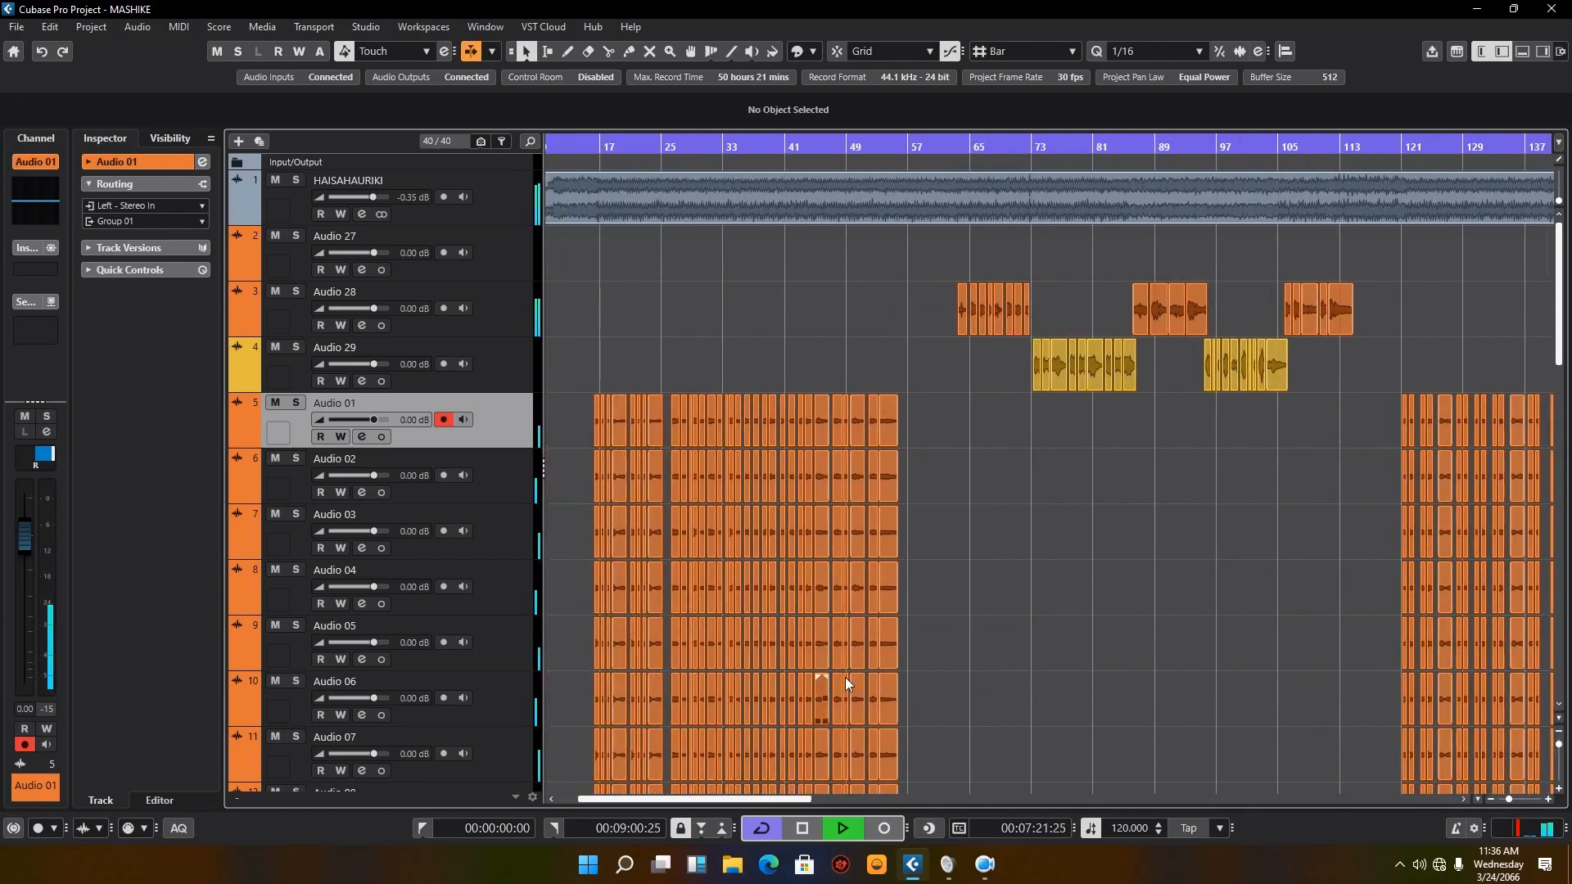
{"action": "key", "text": "space"}
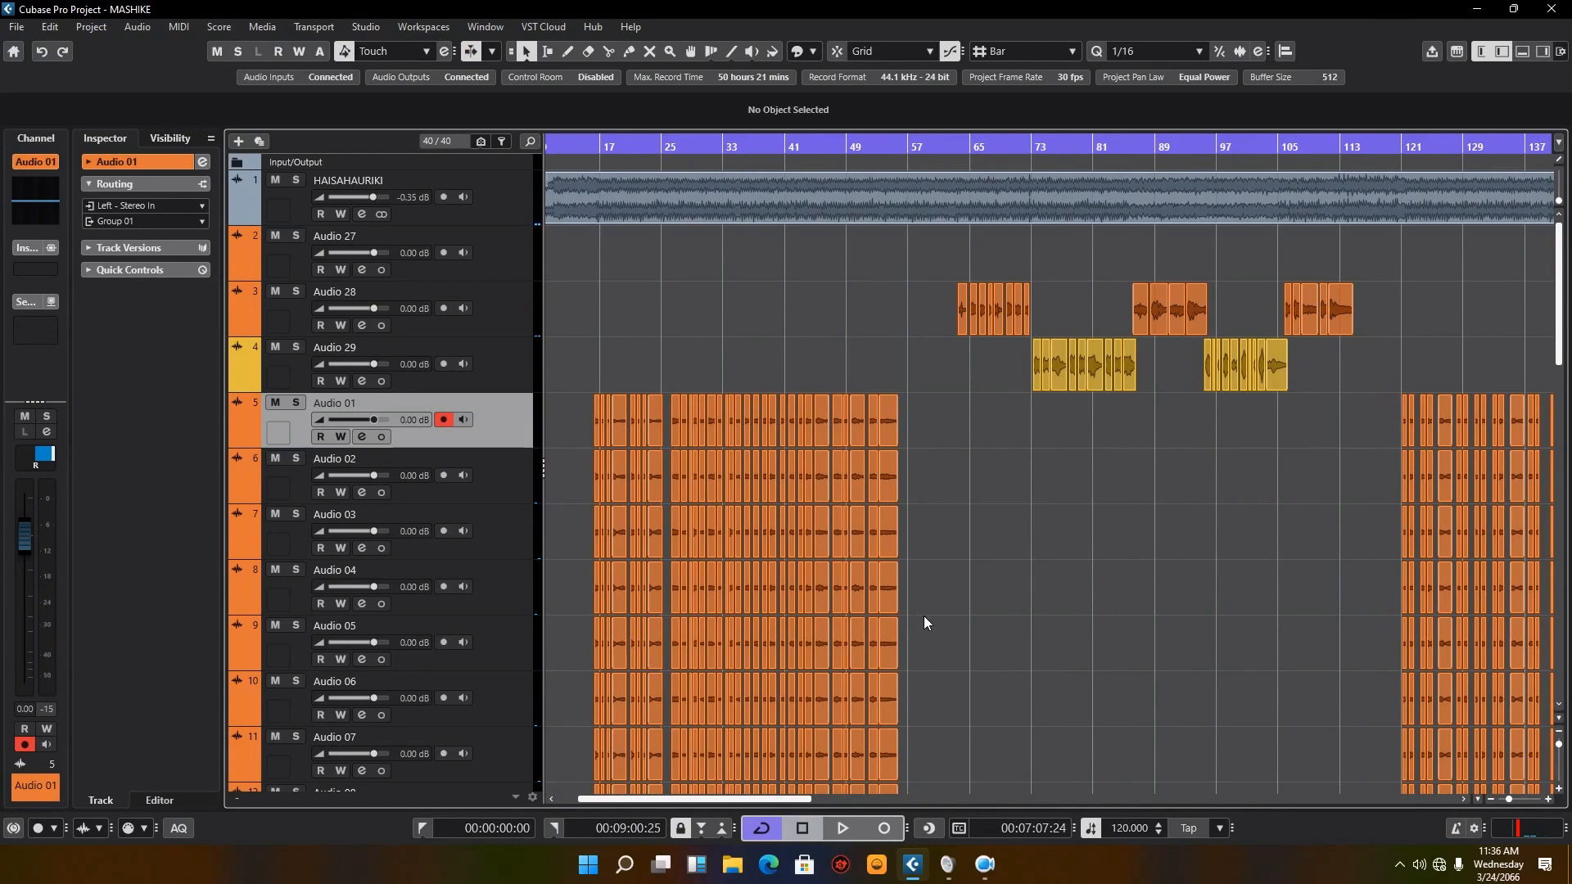
Step: Replay the start of the first Audio 28 verse from about bar 63, stop playback and view the first chorus clips
{"action": "left_click_drag", "start_coordinate": [791, 804], "coordinate": [742, 794]}
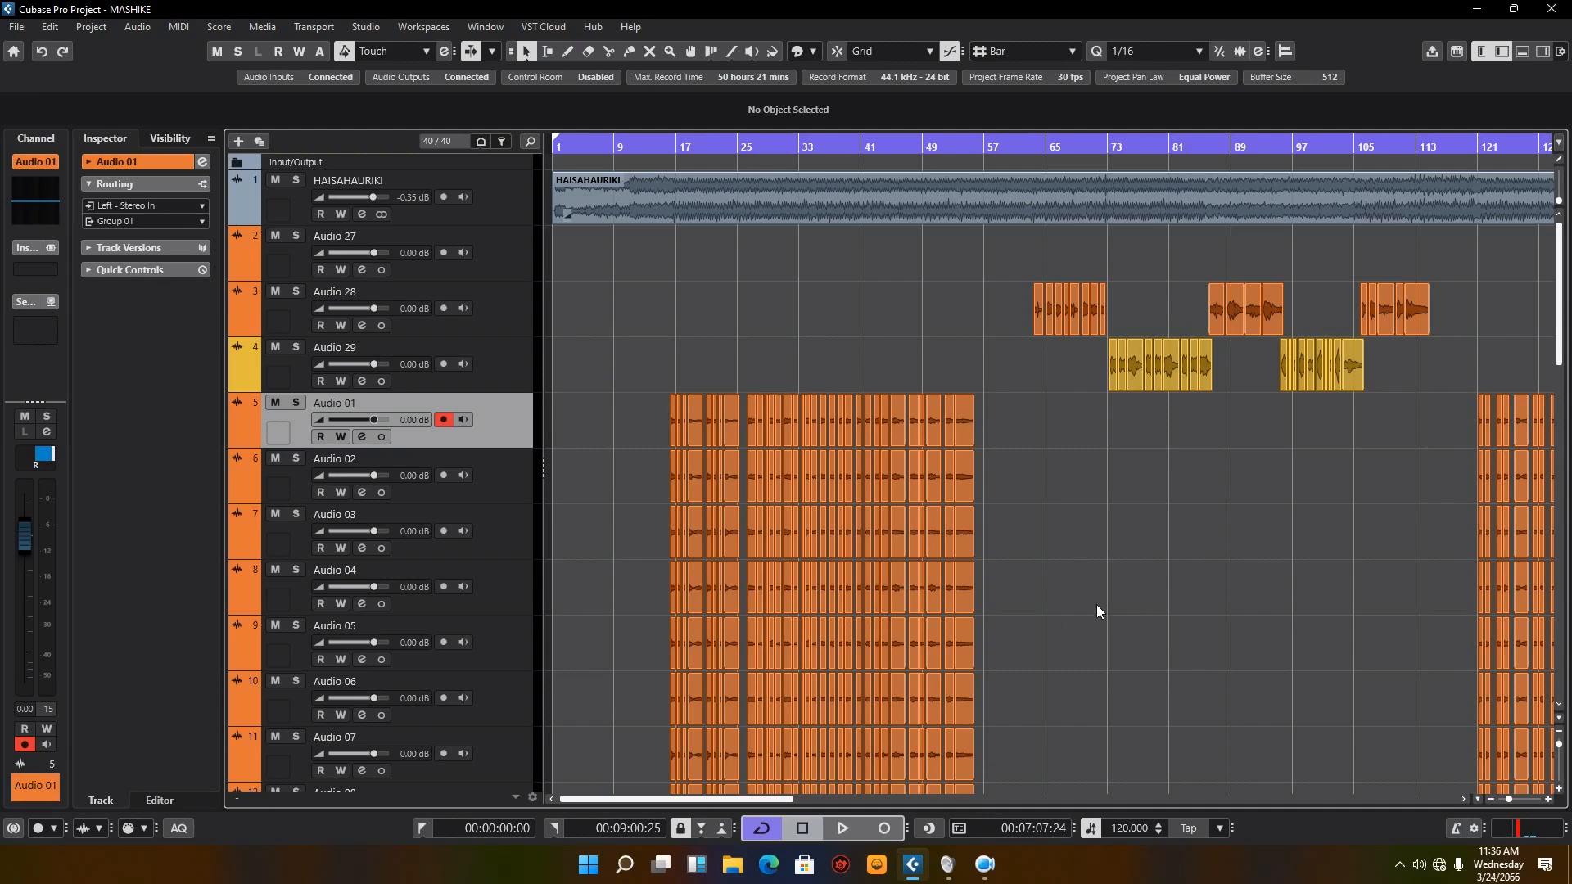
{"action": "left_click", "coordinate": [1033, 153]}
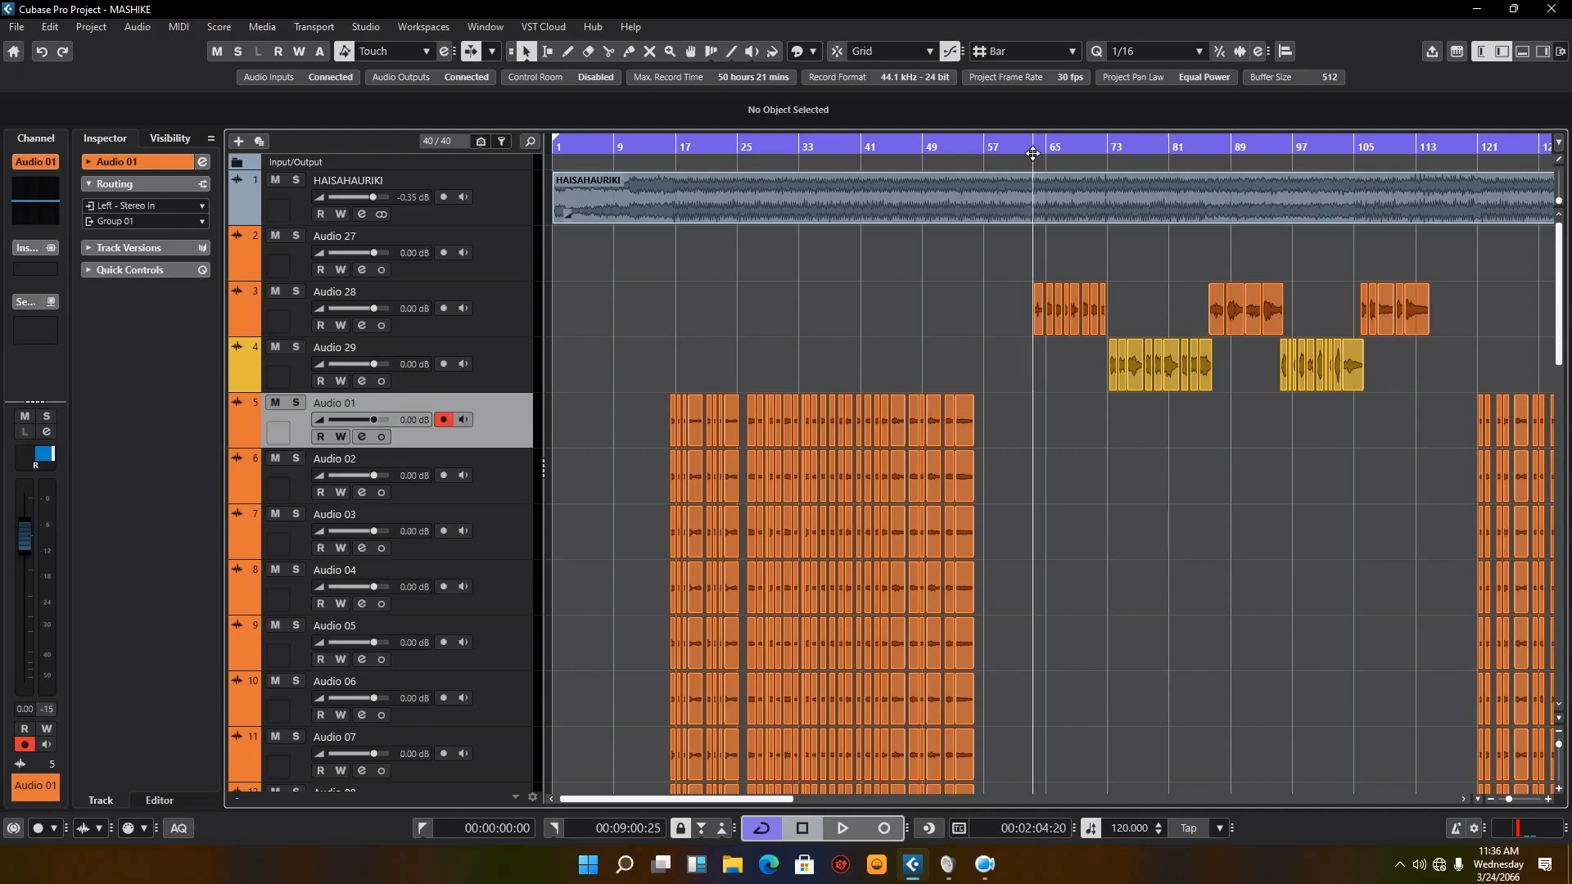
{"action": "left_click", "coordinate": [846, 833]}
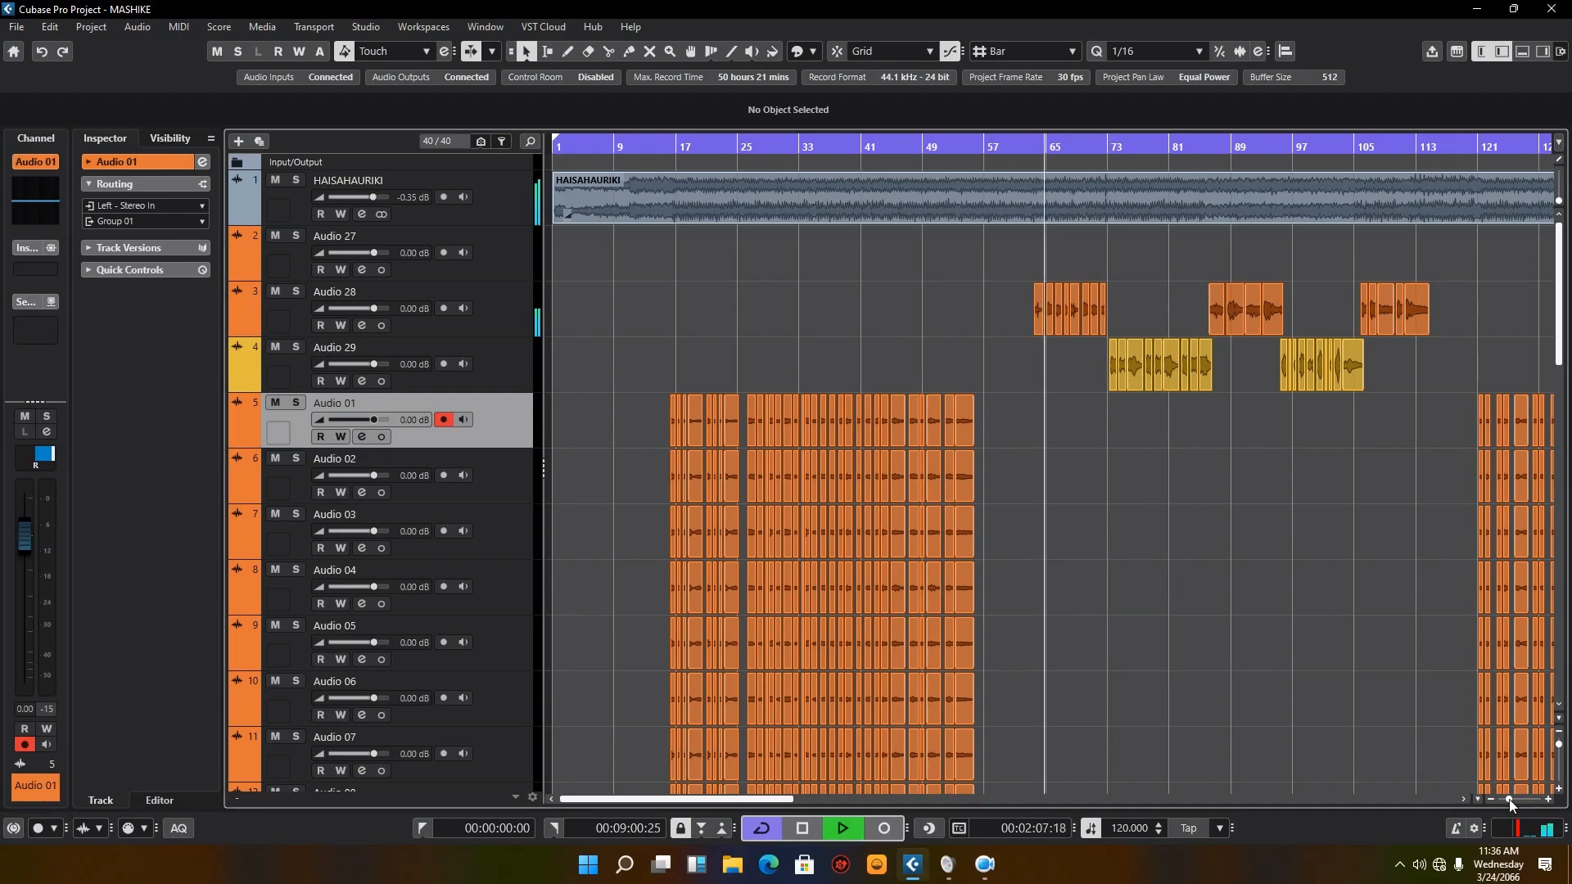
{"action": "left_click_drag", "start_coordinate": [1510, 799], "coordinate": [1514, 799]}
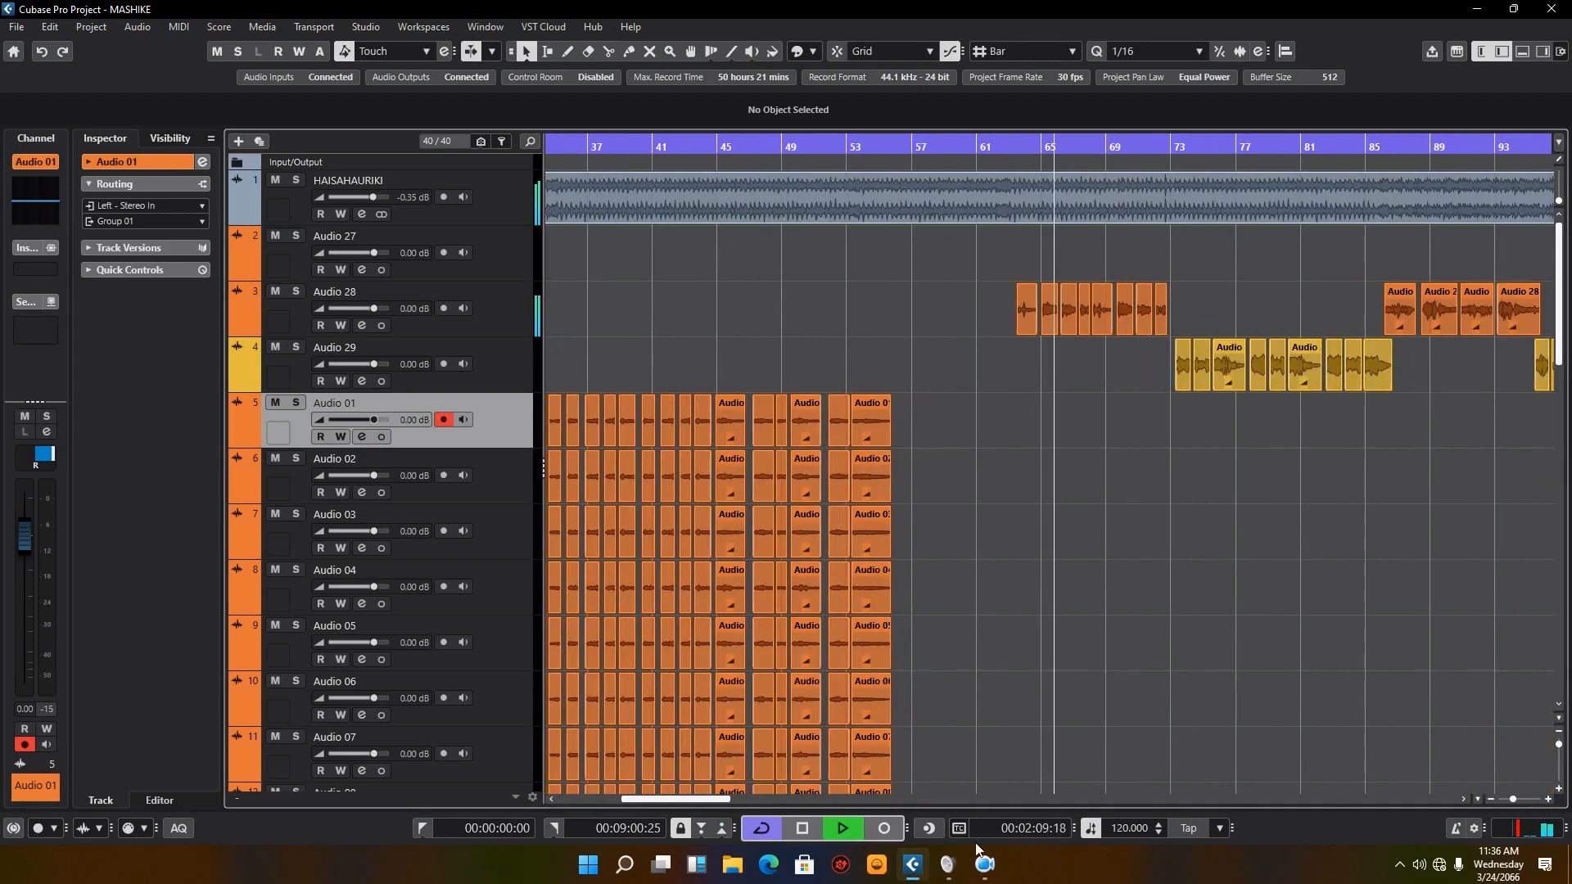
{"action": "left_click", "coordinate": [828, 831]}
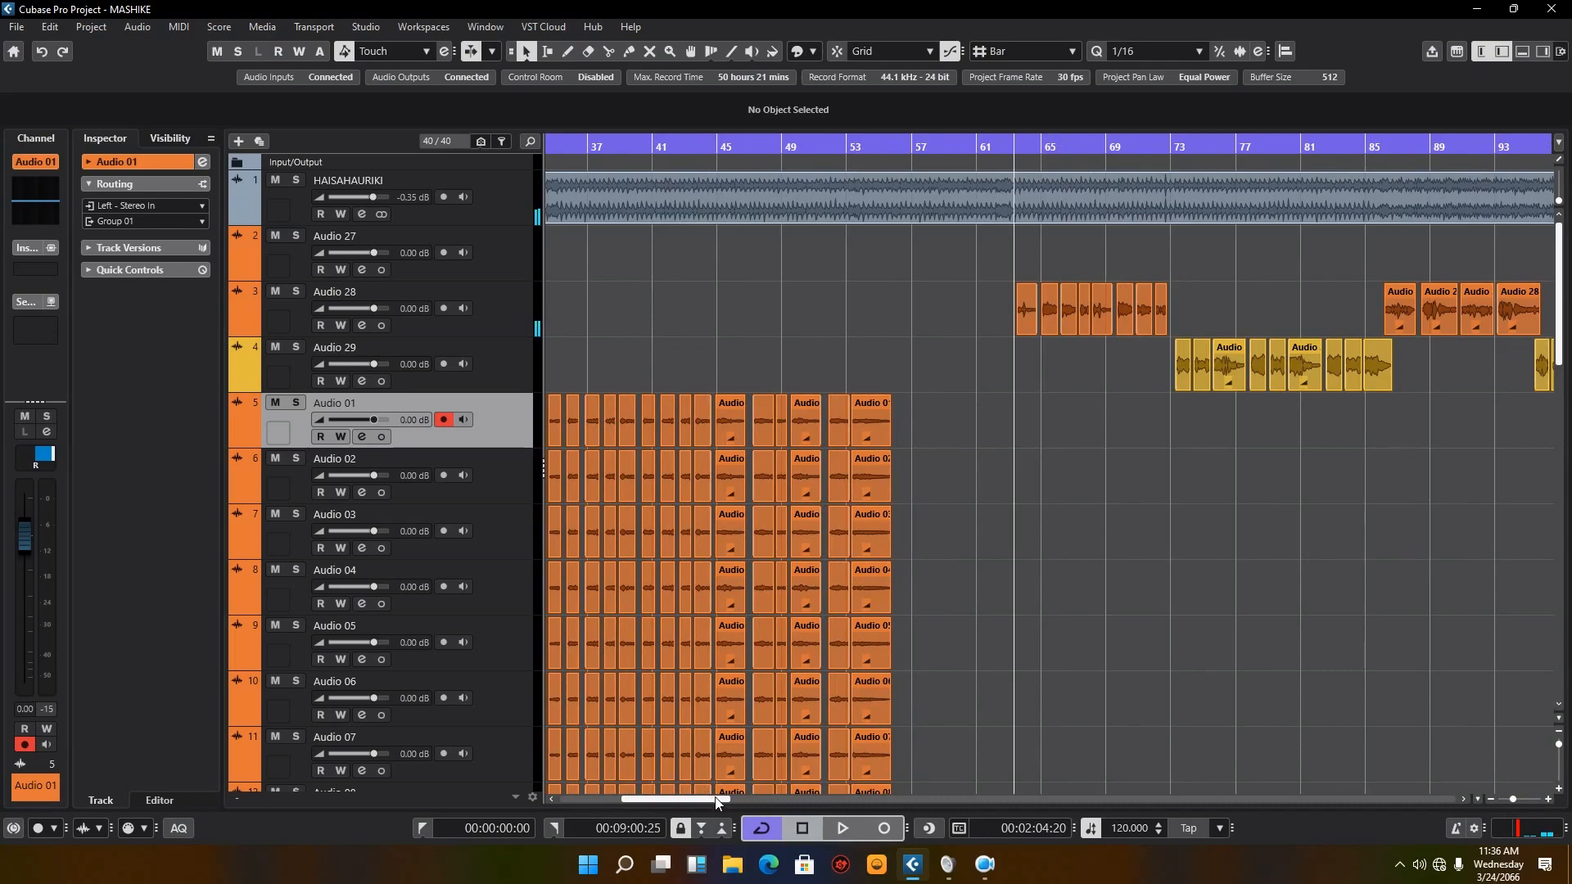
{"action": "left_click_drag", "start_coordinate": [711, 800], "coordinate": [702, 800]}
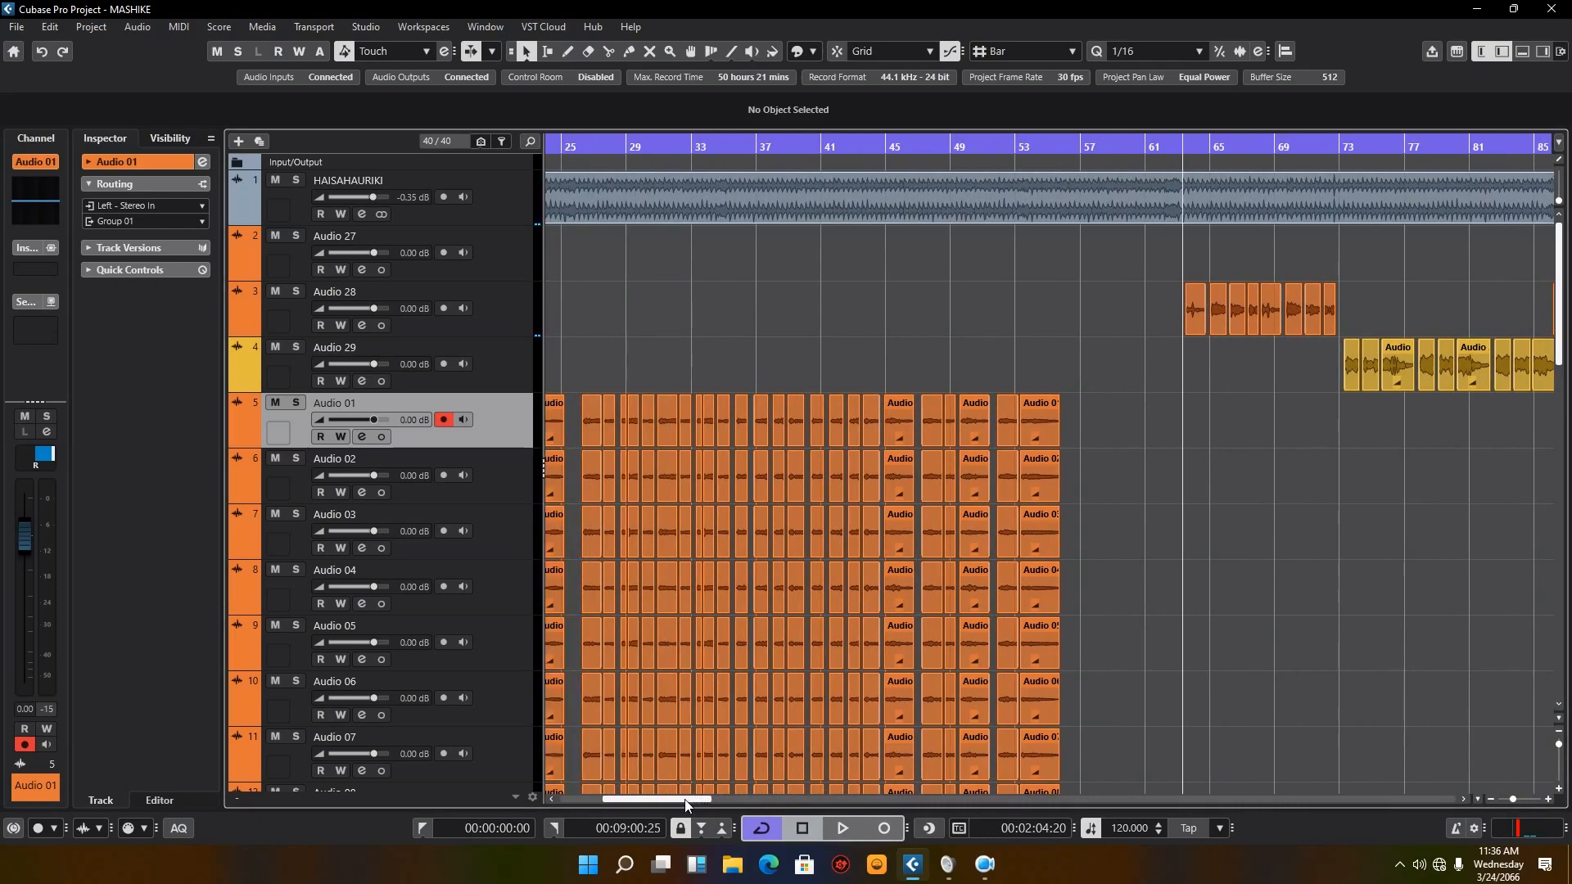
{"action": "left_click_drag", "start_coordinate": [686, 800], "coordinate": [657, 800]}
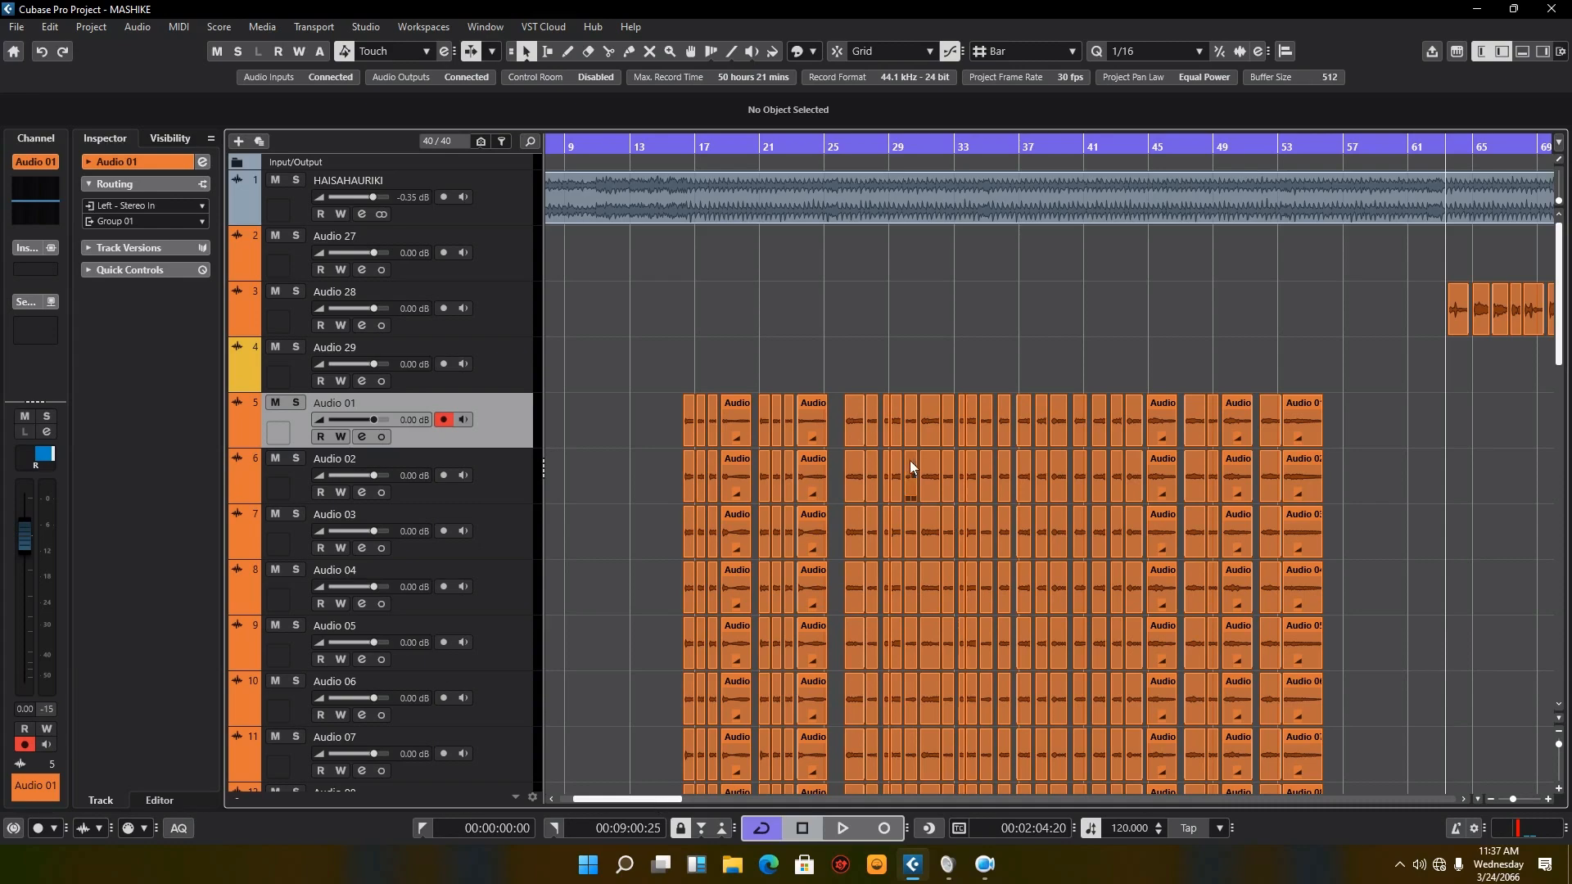
Step: Examine the stacked first-chorus clips on tracks Audio 01 to Audio 10, and select track Audio 10
{"action": "scroll", "coordinate": [835, 465], "scroll_direction": "down", "scroll_amount": 2}
{"action": "scroll", "coordinate": [852, 451], "scroll_direction": "down", "scroll_amount": 2}
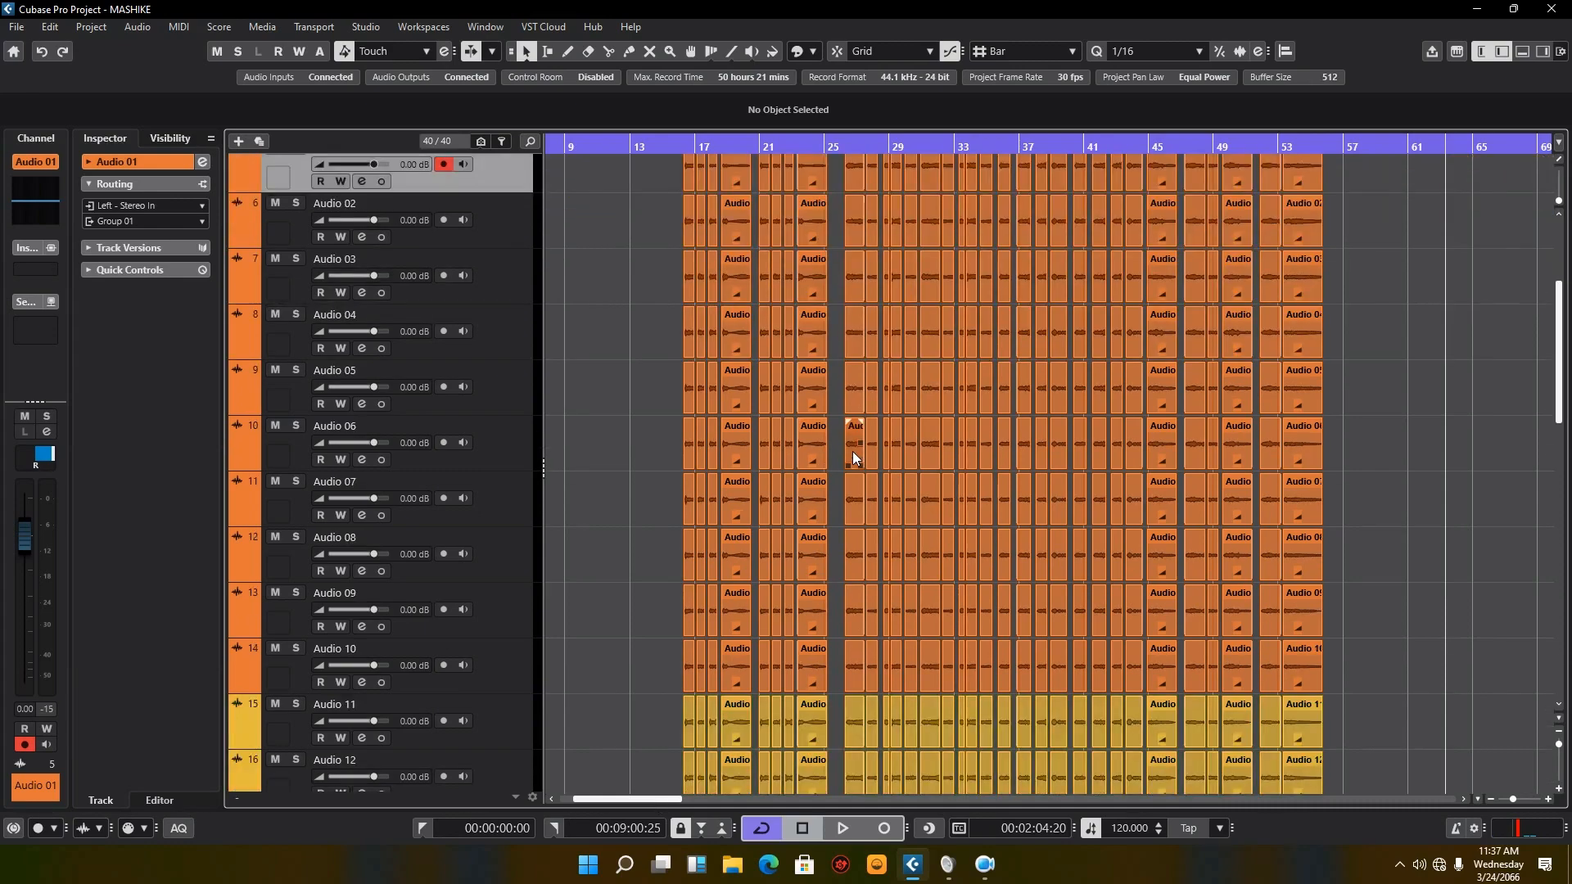
{"action": "scroll", "coordinate": [852, 451], "scroll_direction": "up", "scroll_amount": 2}
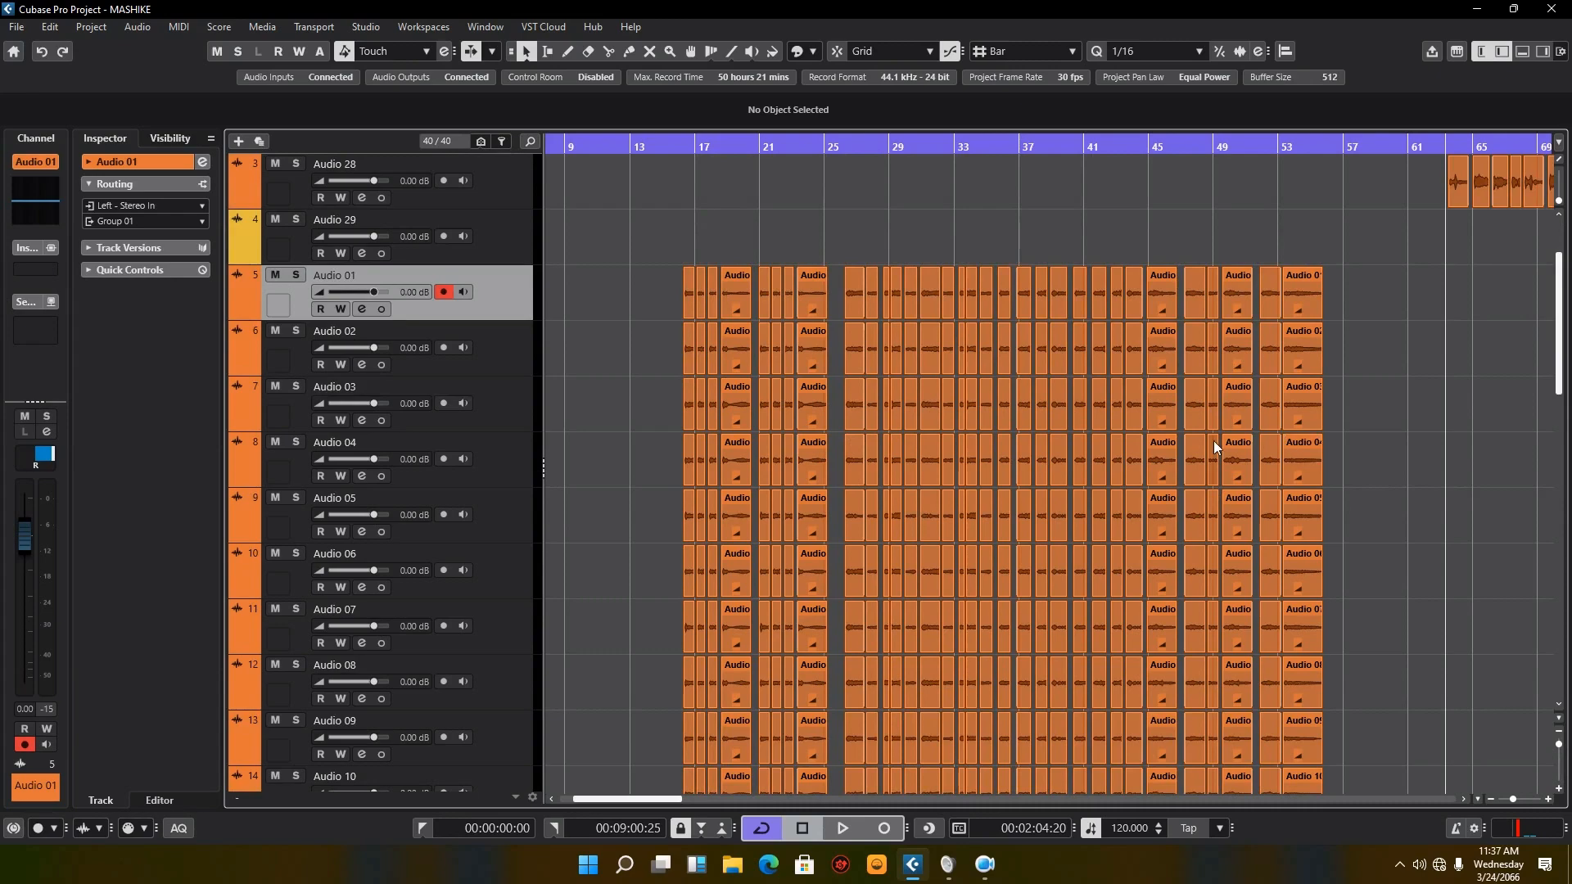
{"action": "scroll", "coordinate": [1048, 439], "scroll_direction": "down", "scroll_amount": 2}
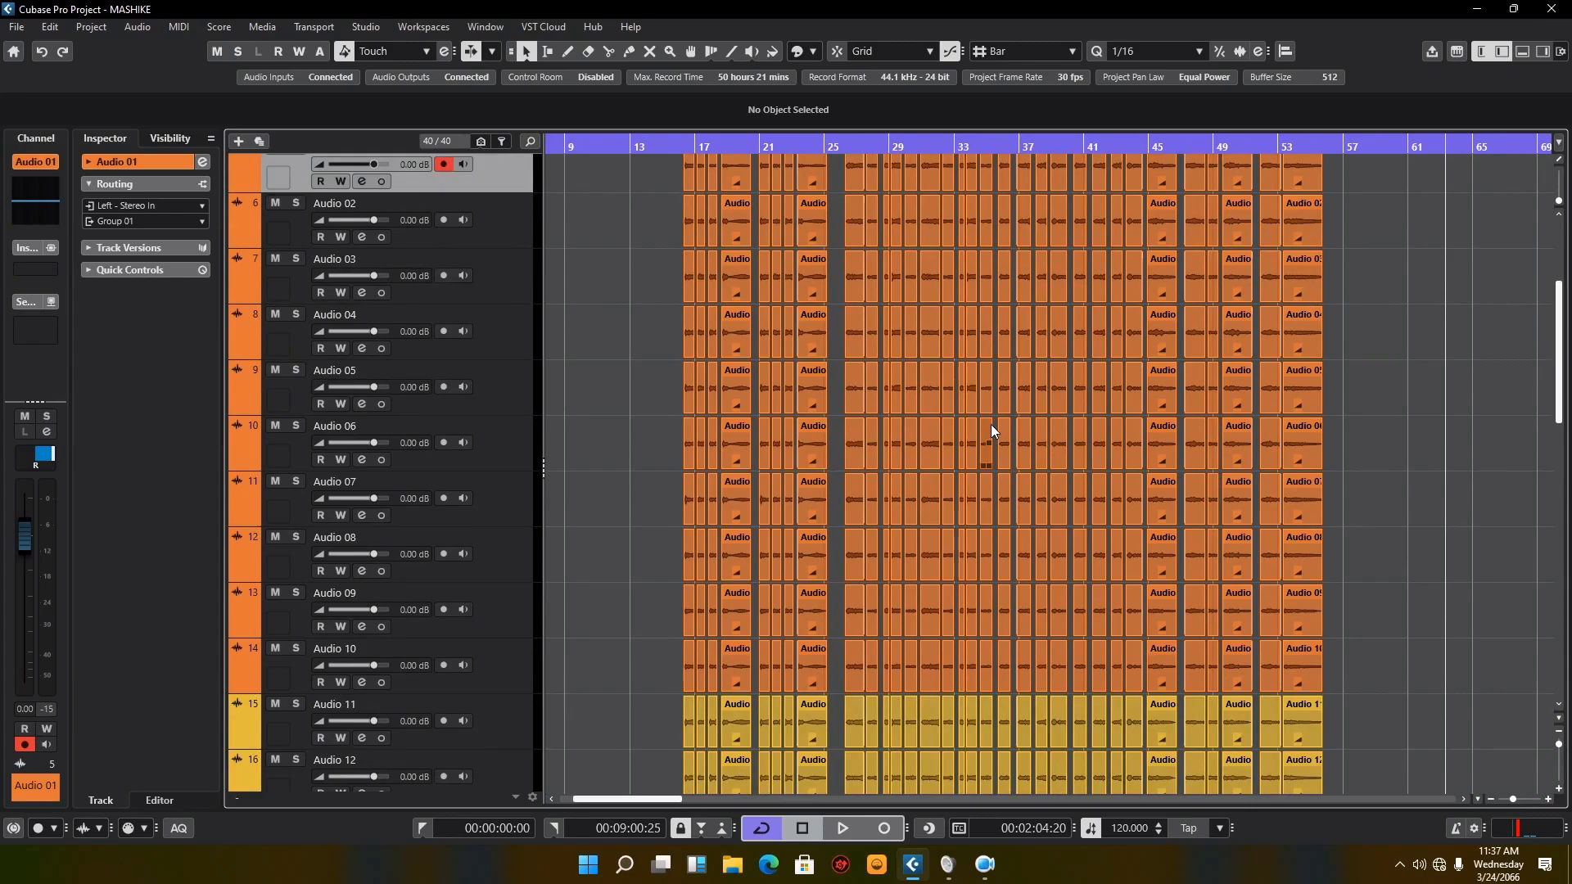
{"action": "scroll", "coordinate": [991, 424], "scroll_direction": "up", "scroll_amount": 5}
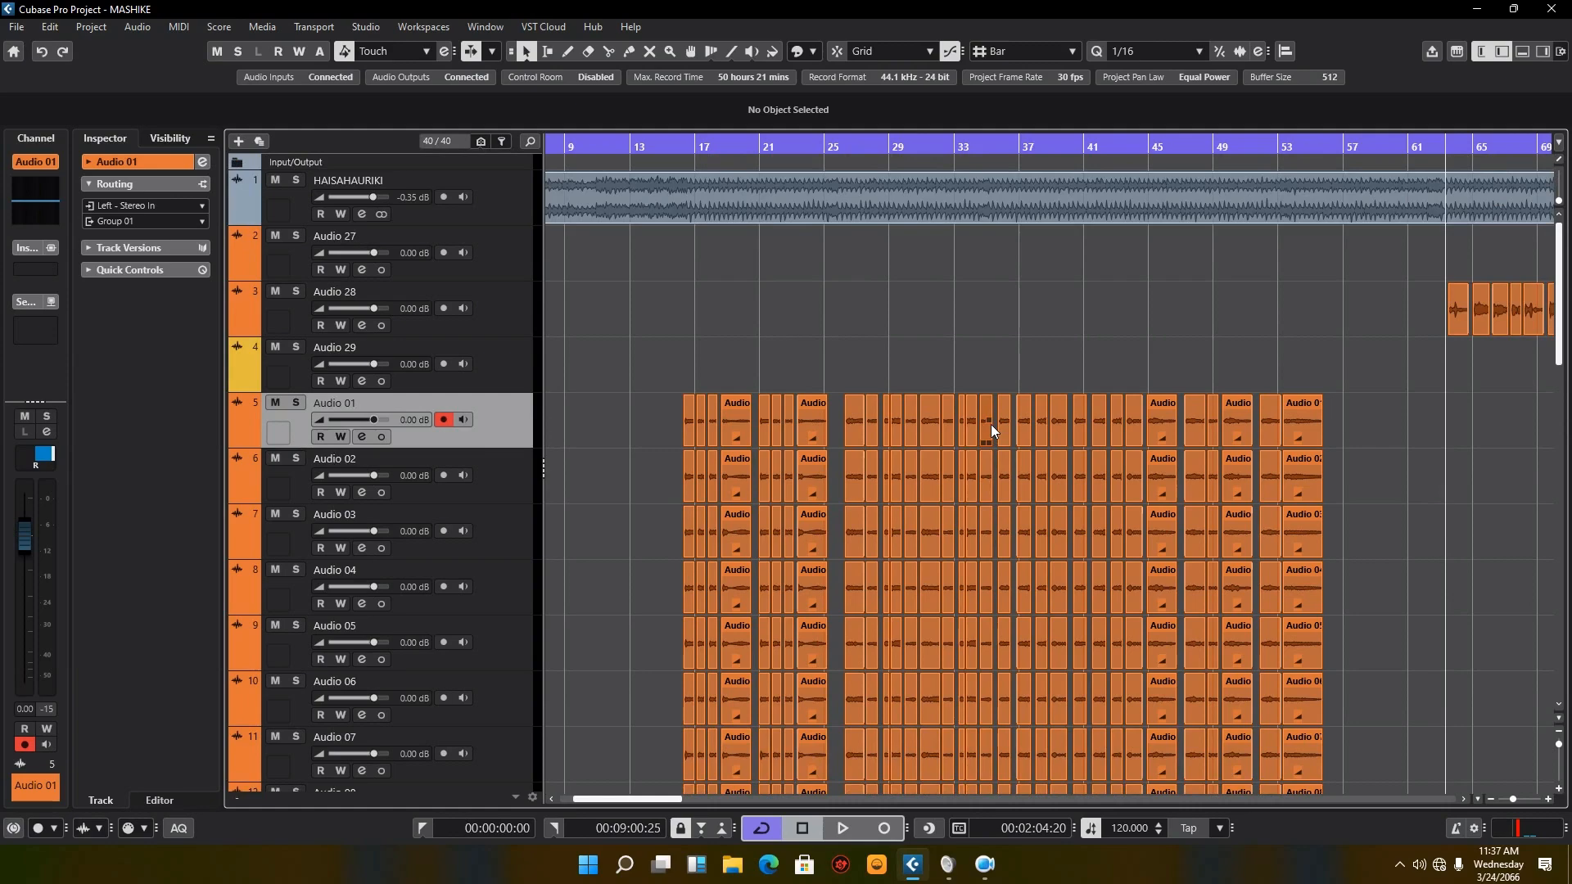
{"action": "scroll", "coordinate": [991, 432], "scroll_direction": "down", "scroll_amount": 2}
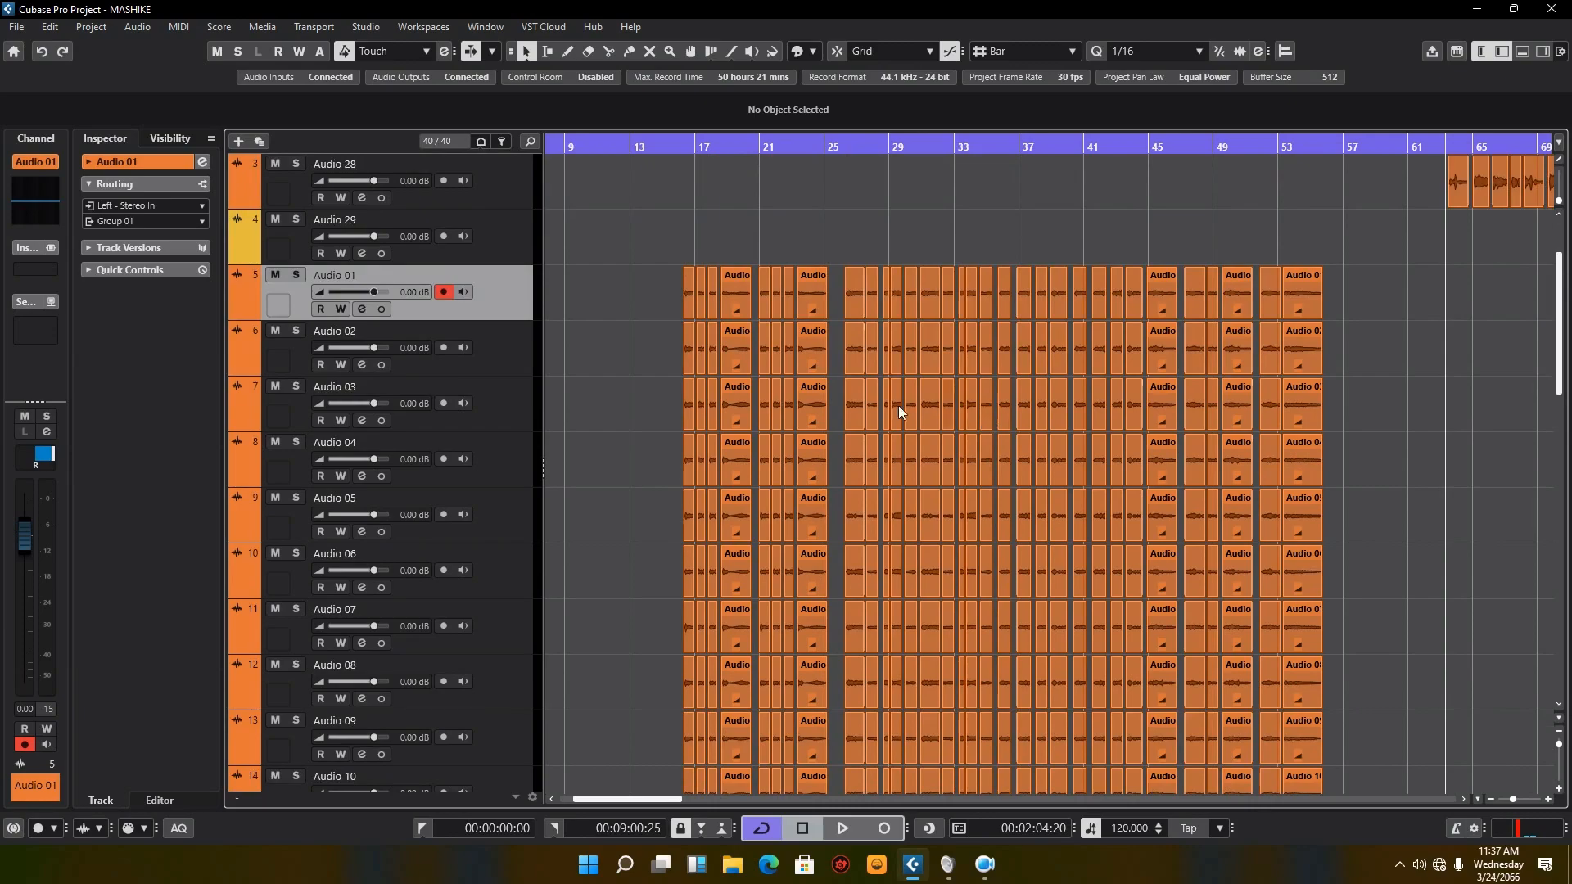
{"action": "scroll", "coordinate": [627, 420], "scroll_direction": "down", "scroll_amount": 9}
{"action": "scroll", "coordinate": [627, 420], "scroll_direction": "up", "scroll_amount": 9}
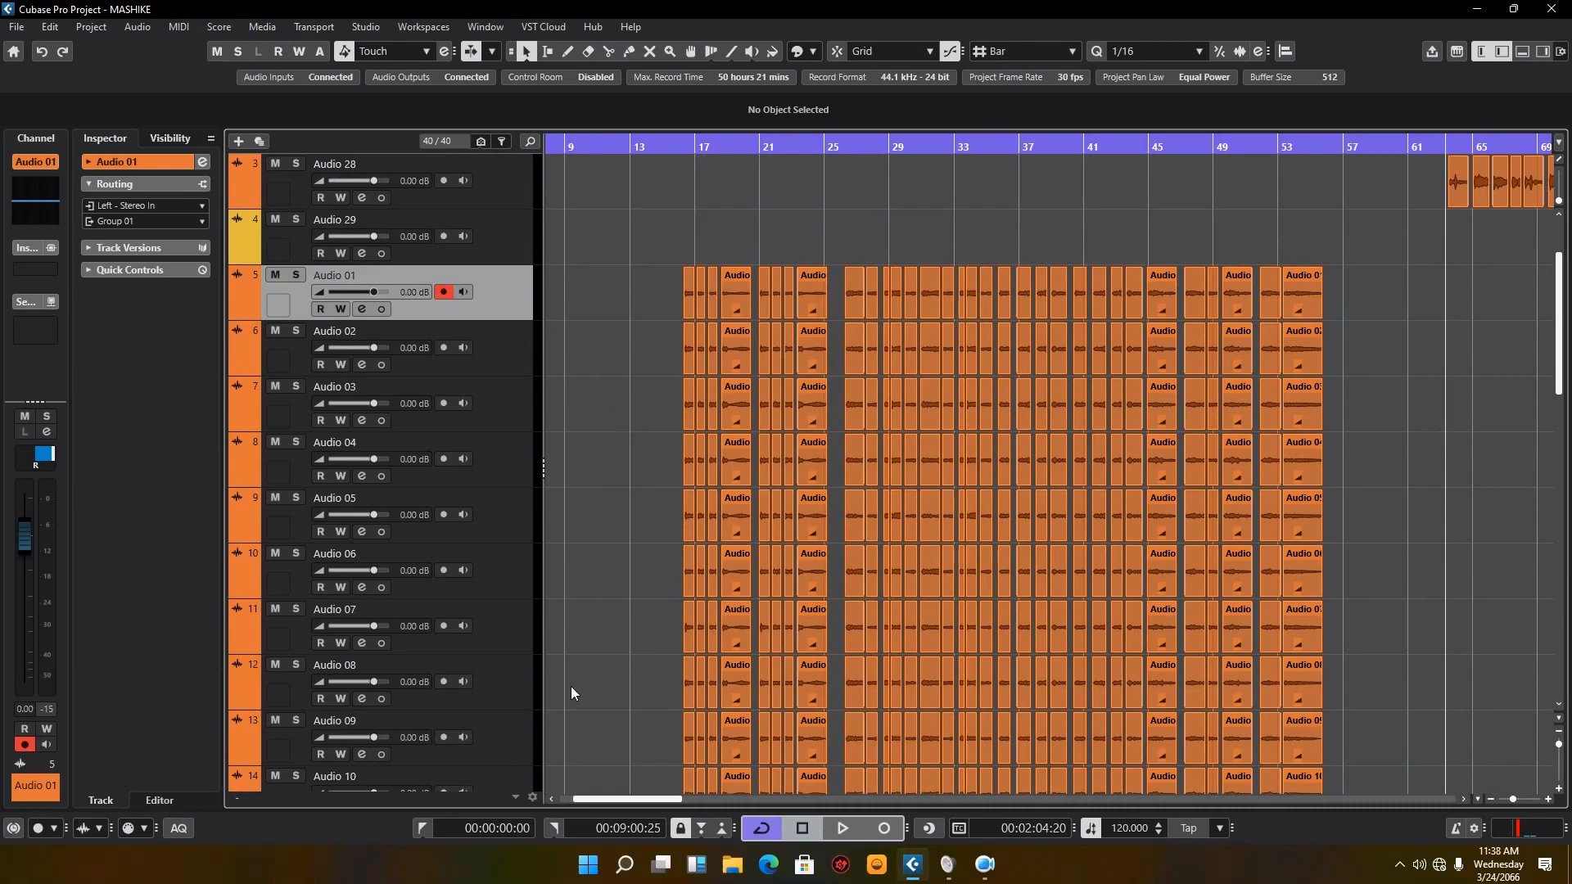
{"action": "scroll", "coordinate": [571, 694], "scroll_direction": "down", "scroll_amount": 5}
{"action": "left_click", "coordinate": [506, 539]}
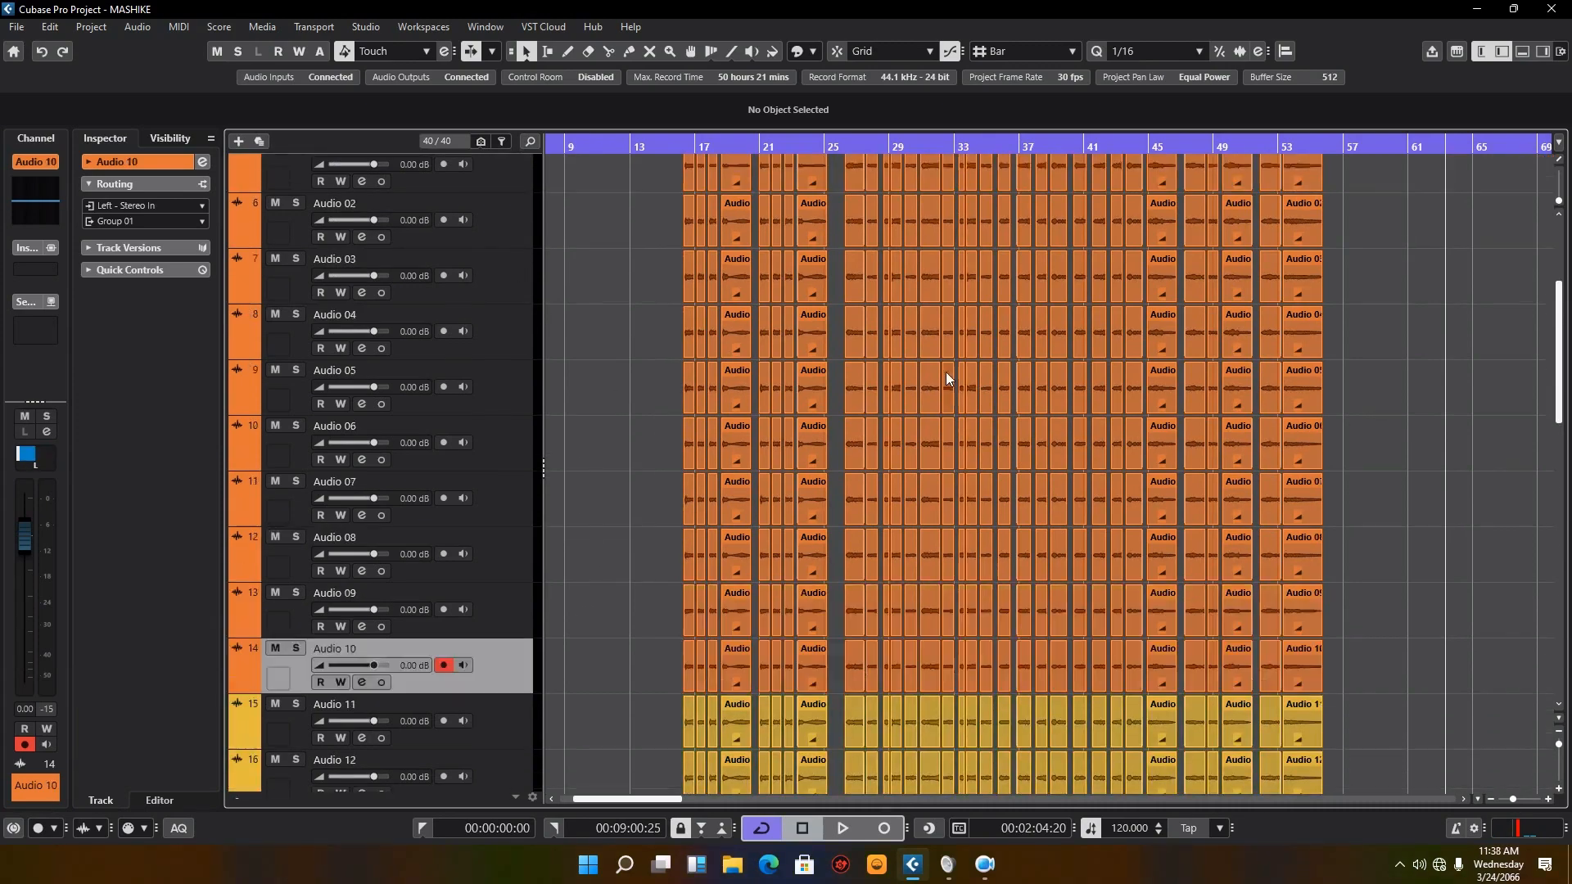
Step: Look through the remaining chorus tracks Audio 11 to Audio 26 and the group and effect channels below them
{"action": "scroll", "coordinate": [947, 375], "scroll_direction": "up", "scroll_amount": 5}
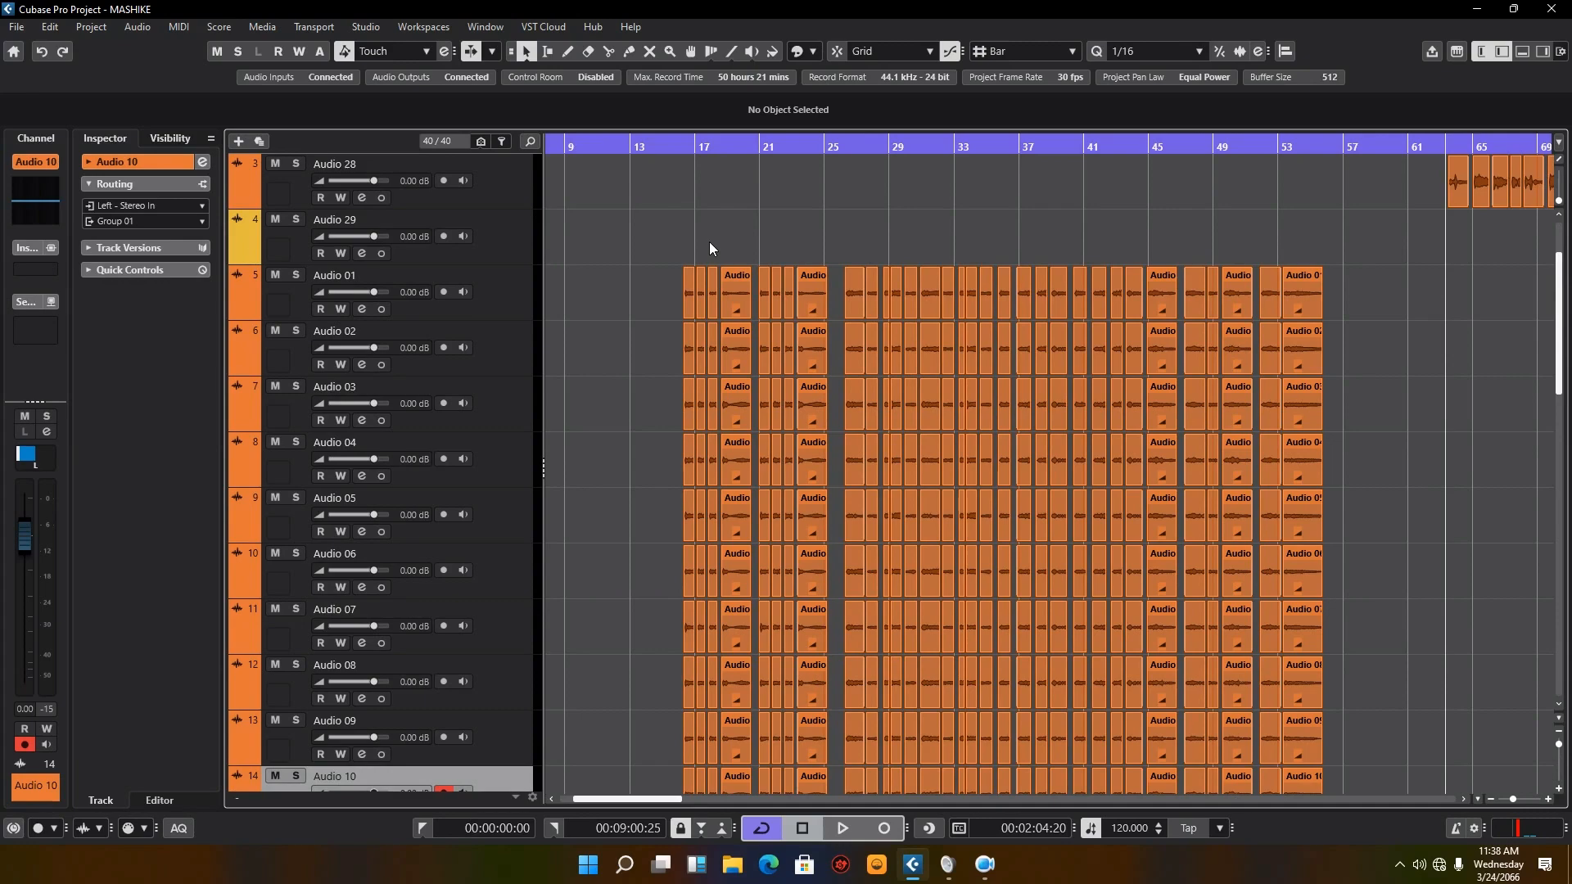
{"action": "scroll", "coordinate": [786, 298], "scroll_direction": "down", "scroll_amount": 5}
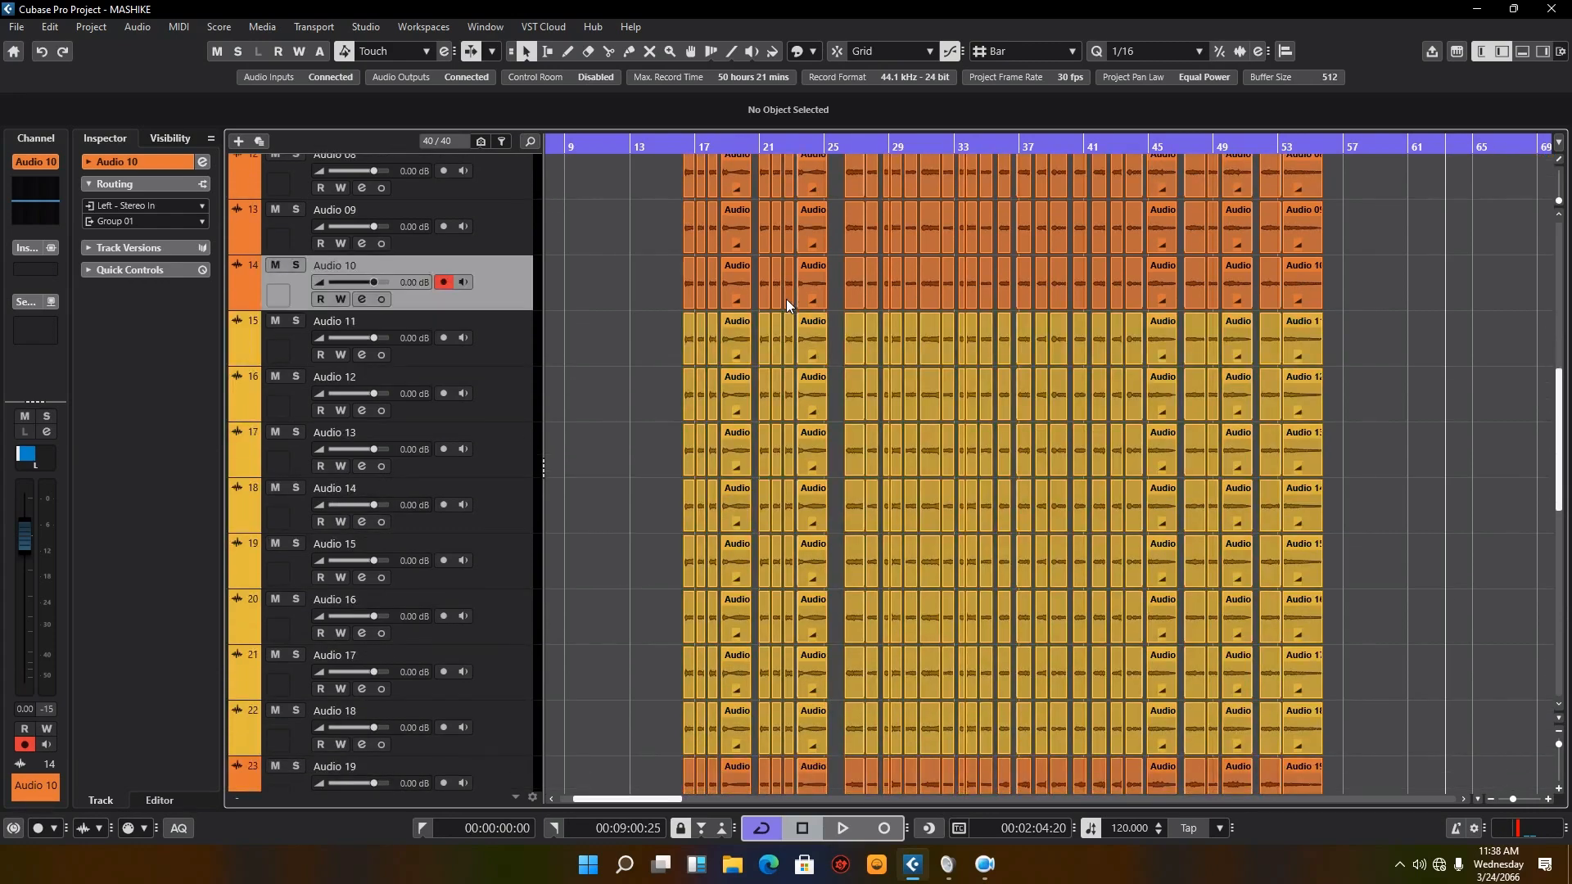
{"action": "scroll", "coordinate": [844, 323], "scroll_direction": "down", "scroll_amount": 6}
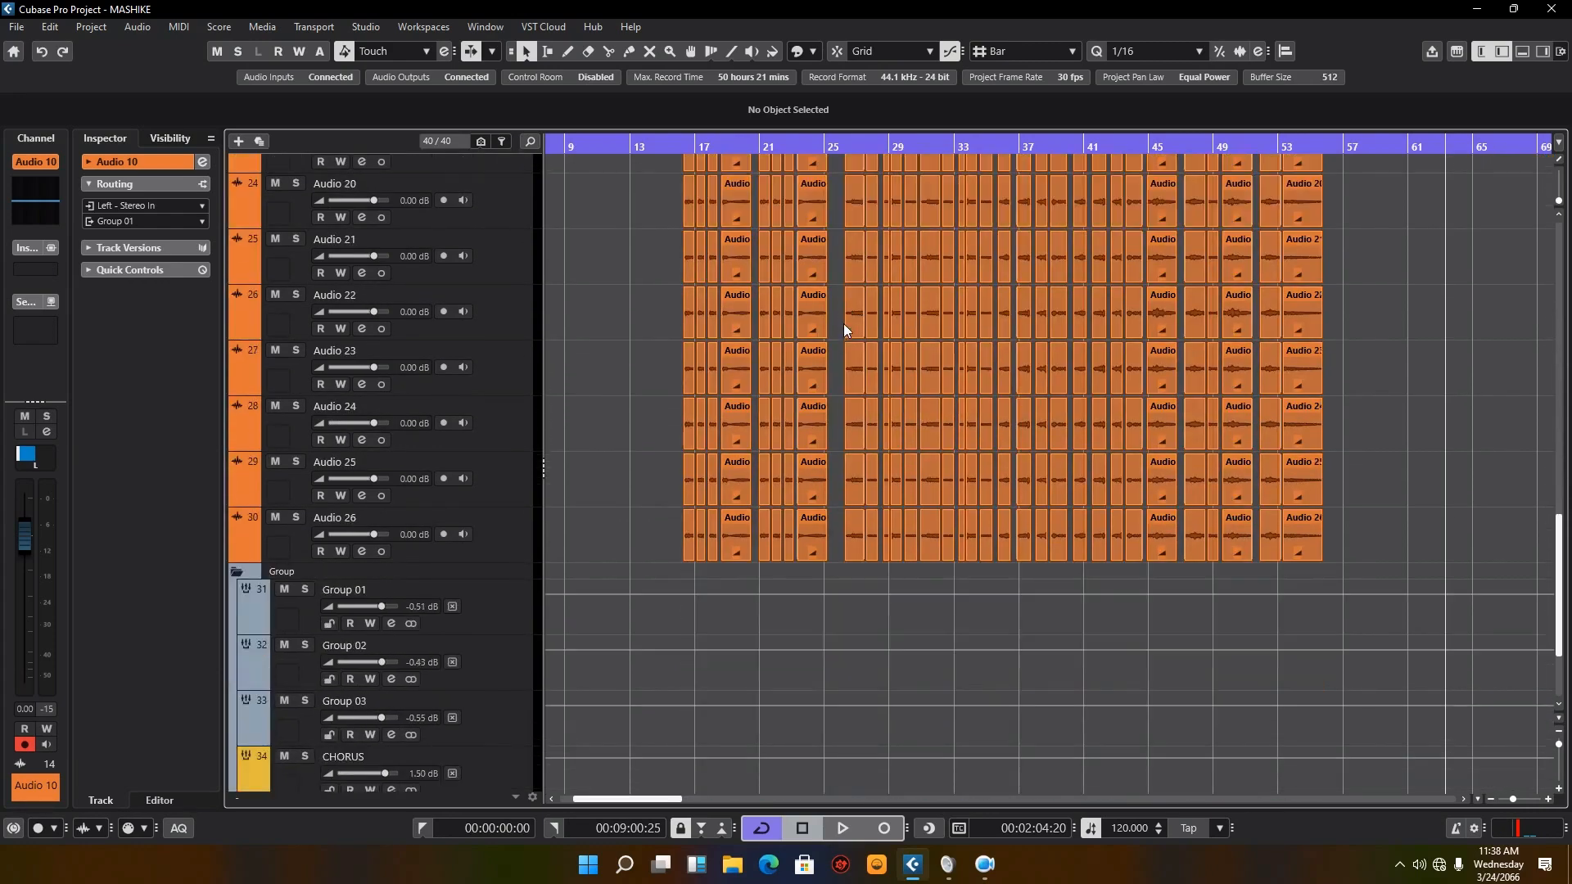
{"action": "scroll", "coordinate": [976, 282], "scroll_direction": "up", "scroll_amount": 6}
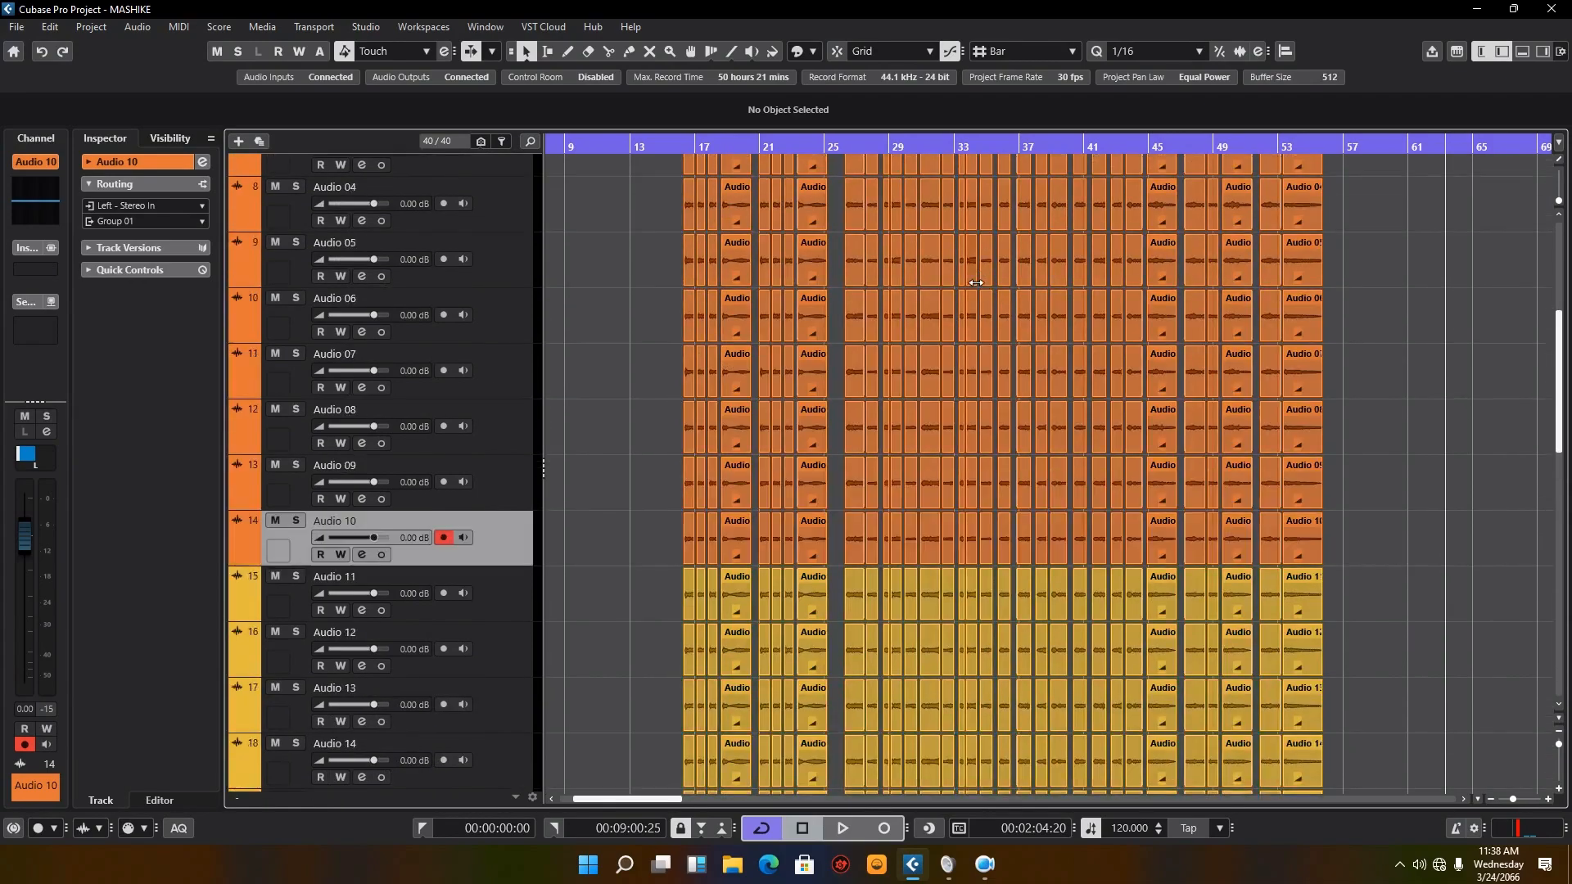
{"action": "scroll", "coordinate": [976, 283], "scroll_direction": "down", "scroll_amount": 8}
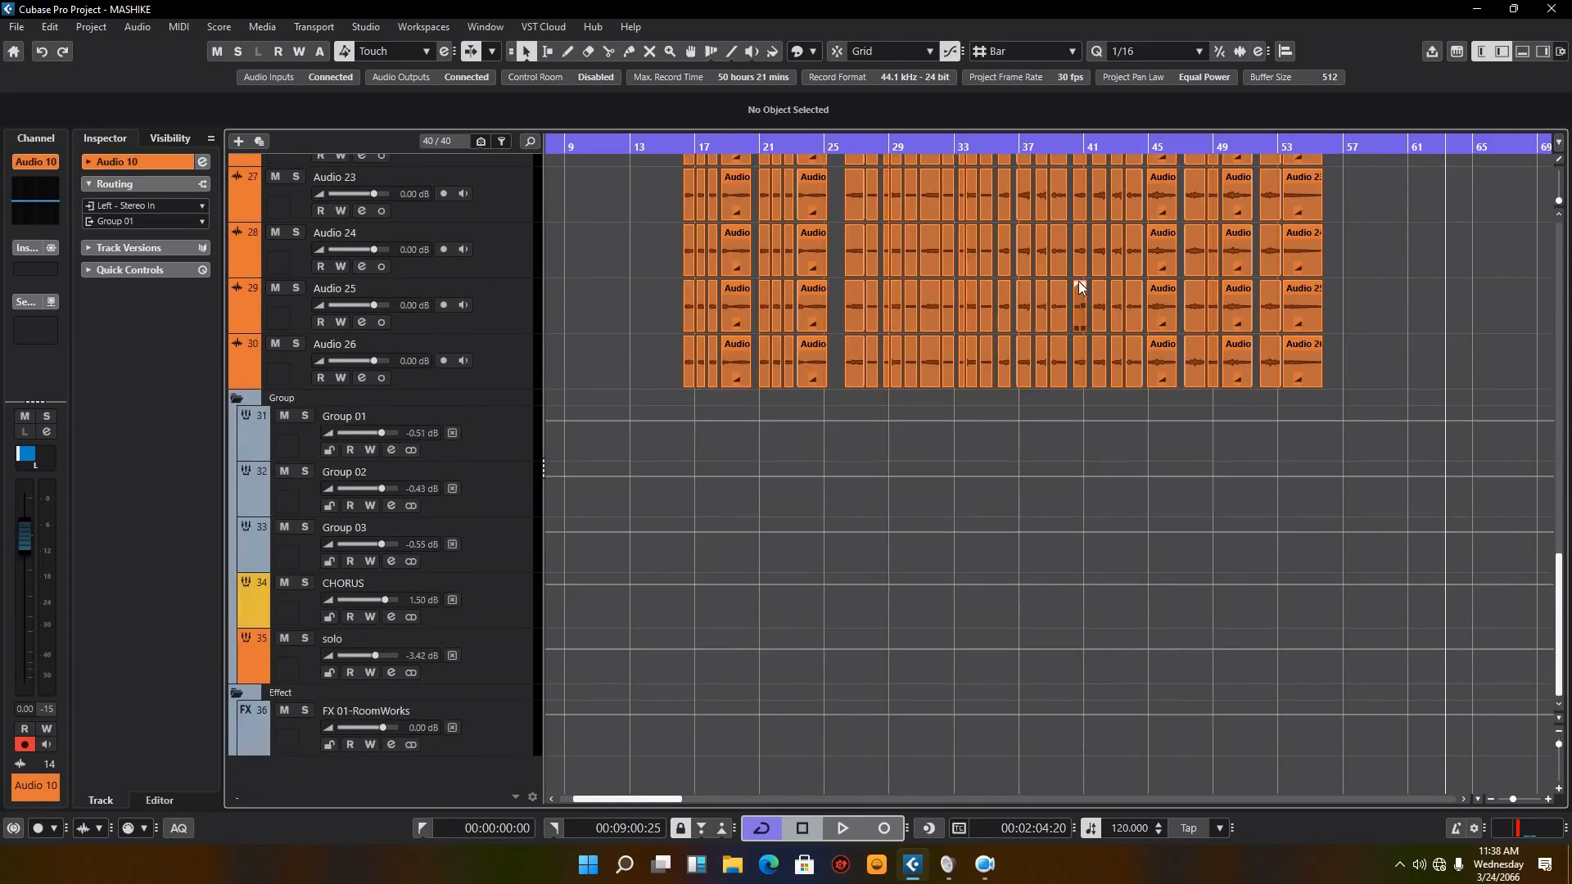
{"action": "scroll", "coordinate": [1079, 283], "scroll_direction": "up", "scroll_amount": 14}
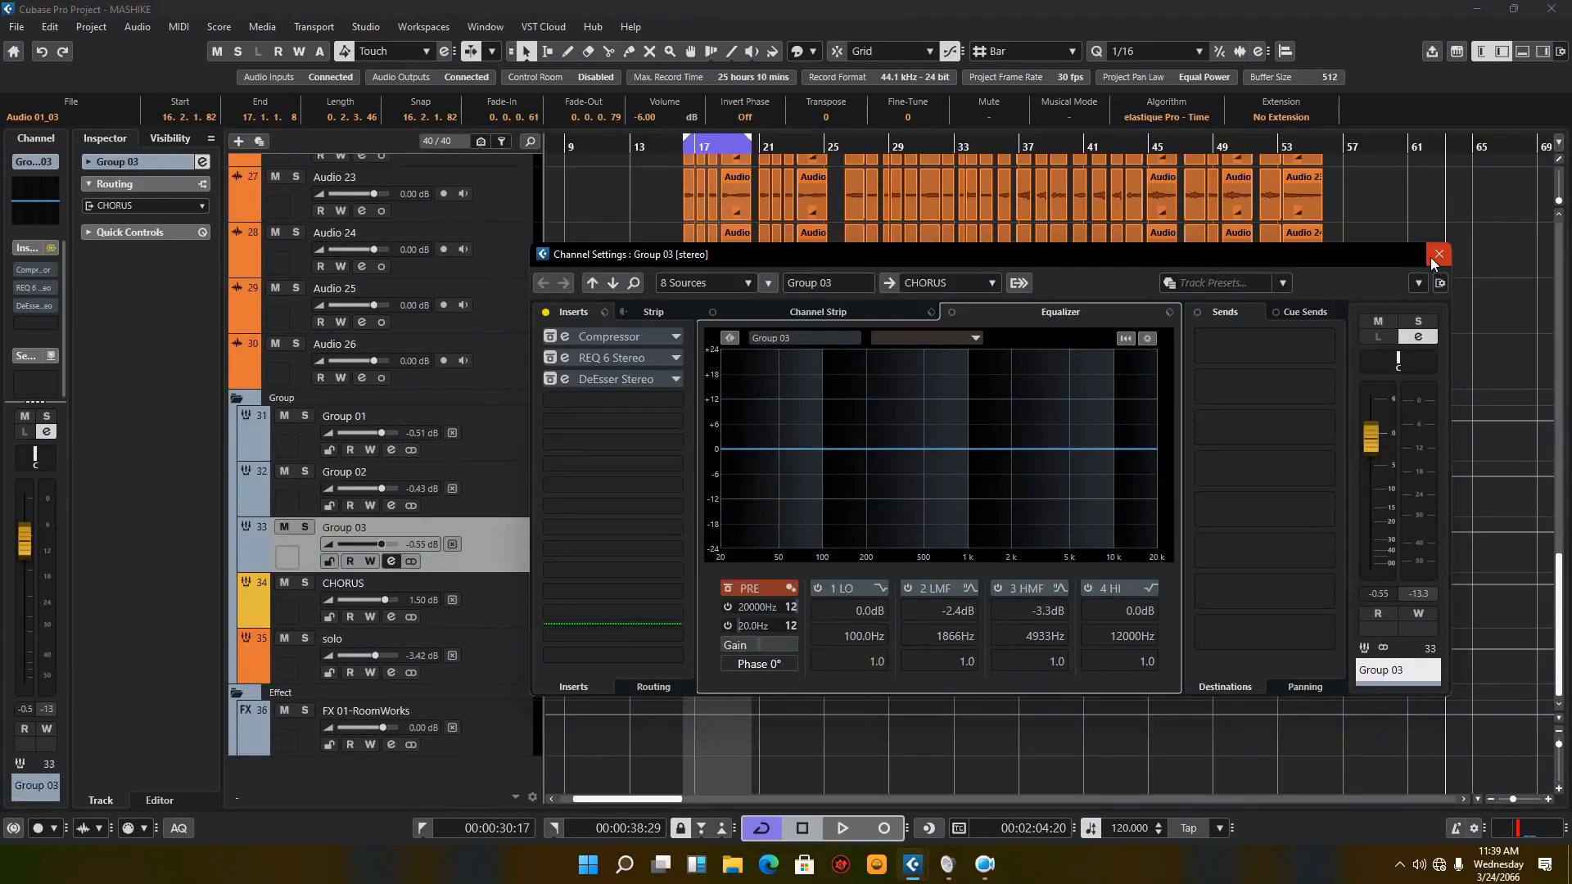
Step: Close the Group 03 channel settings and play back the first chorus from about bar 16
{"action": "left_click", "coordinate": [1433, 255]}
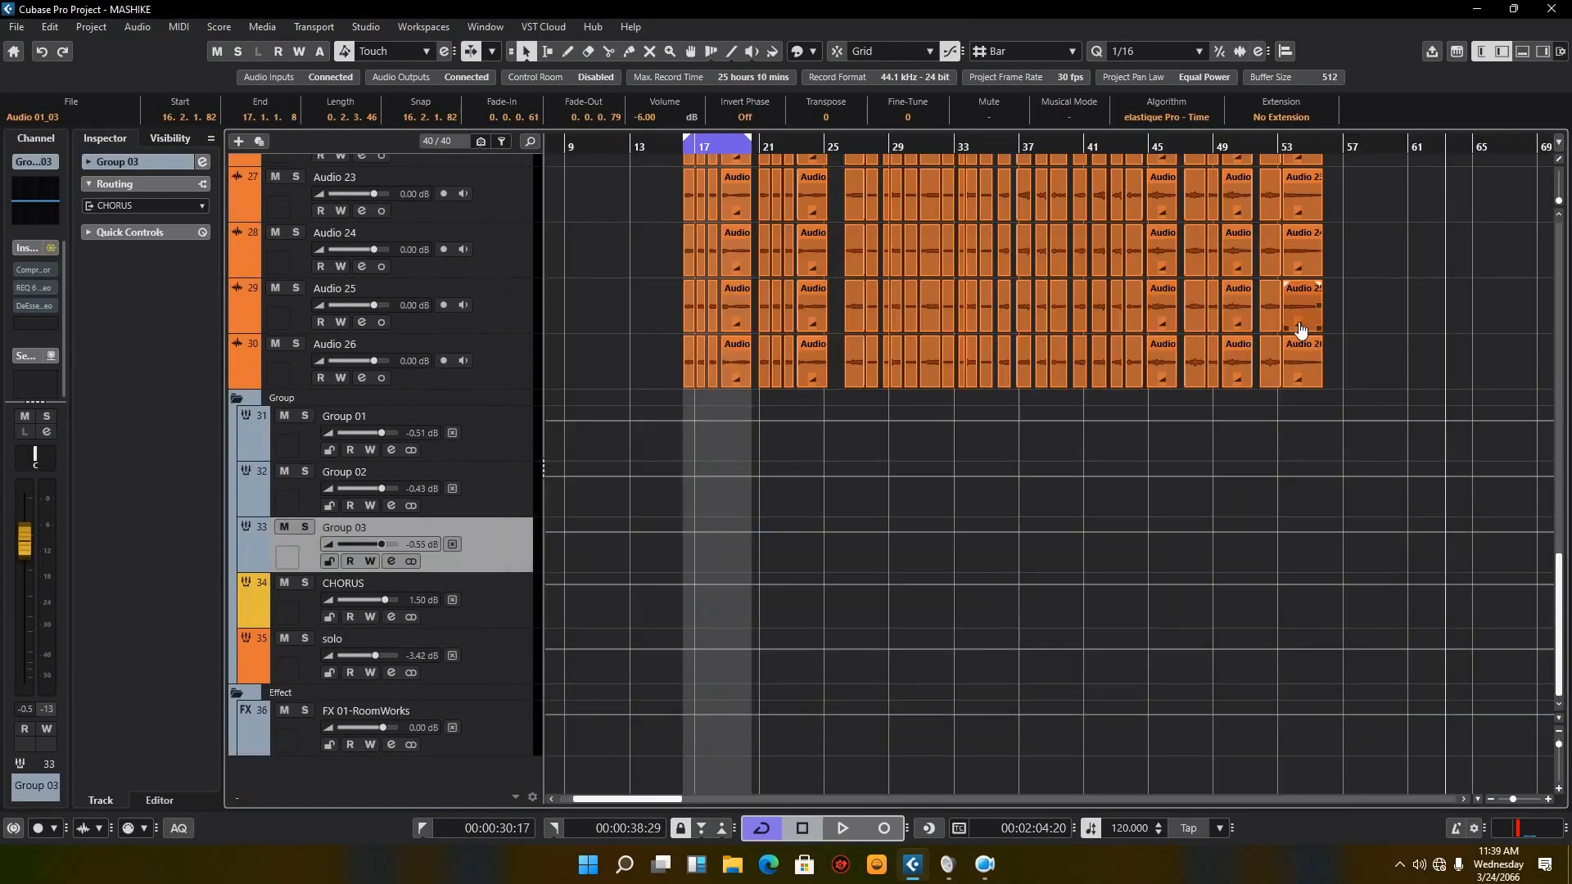
{"action": "left_click", "coordinate": [678, 148]}
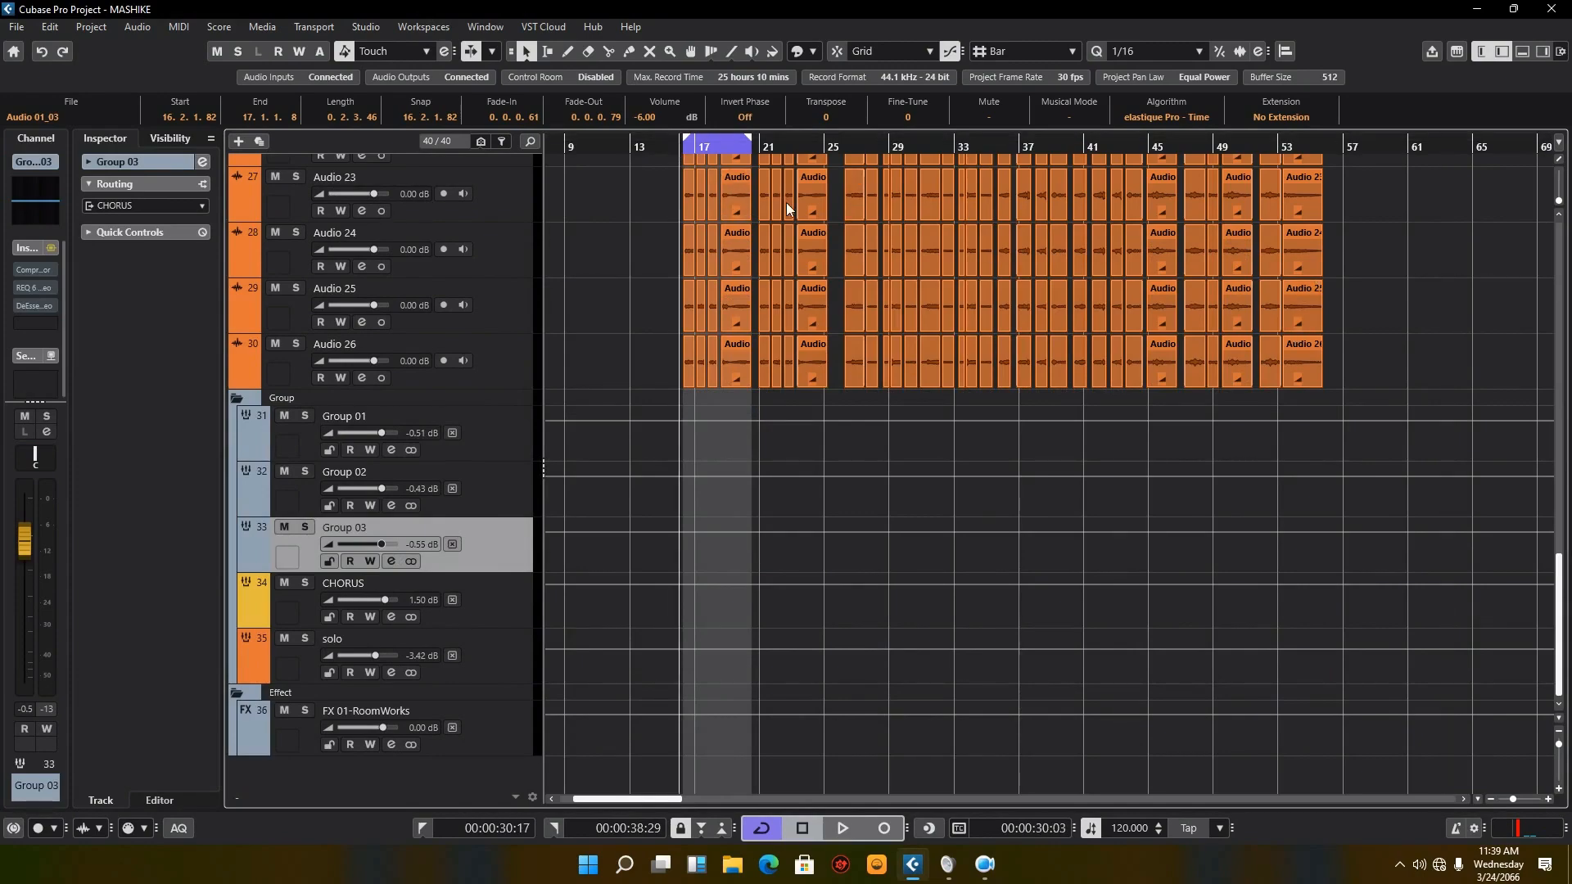
{"action": "key", "text": "space"}
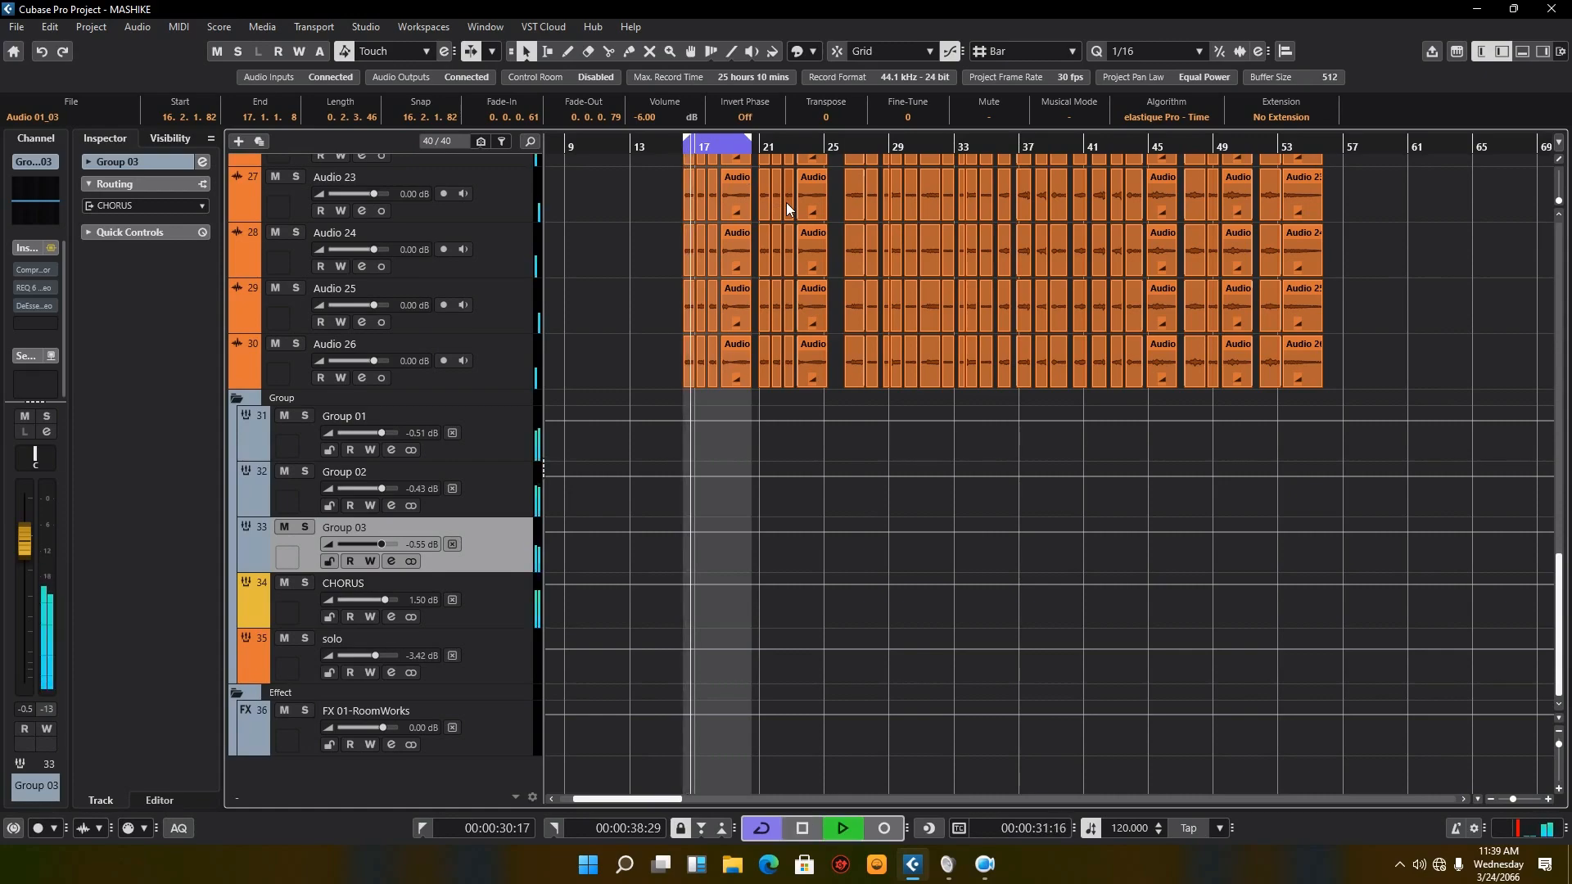
Step: Audition the CHORUS group in and out of solo with cycle playback turned off, leave it soloed and stop playback
{"action": "left_click", "coordinate": [522, 613]}
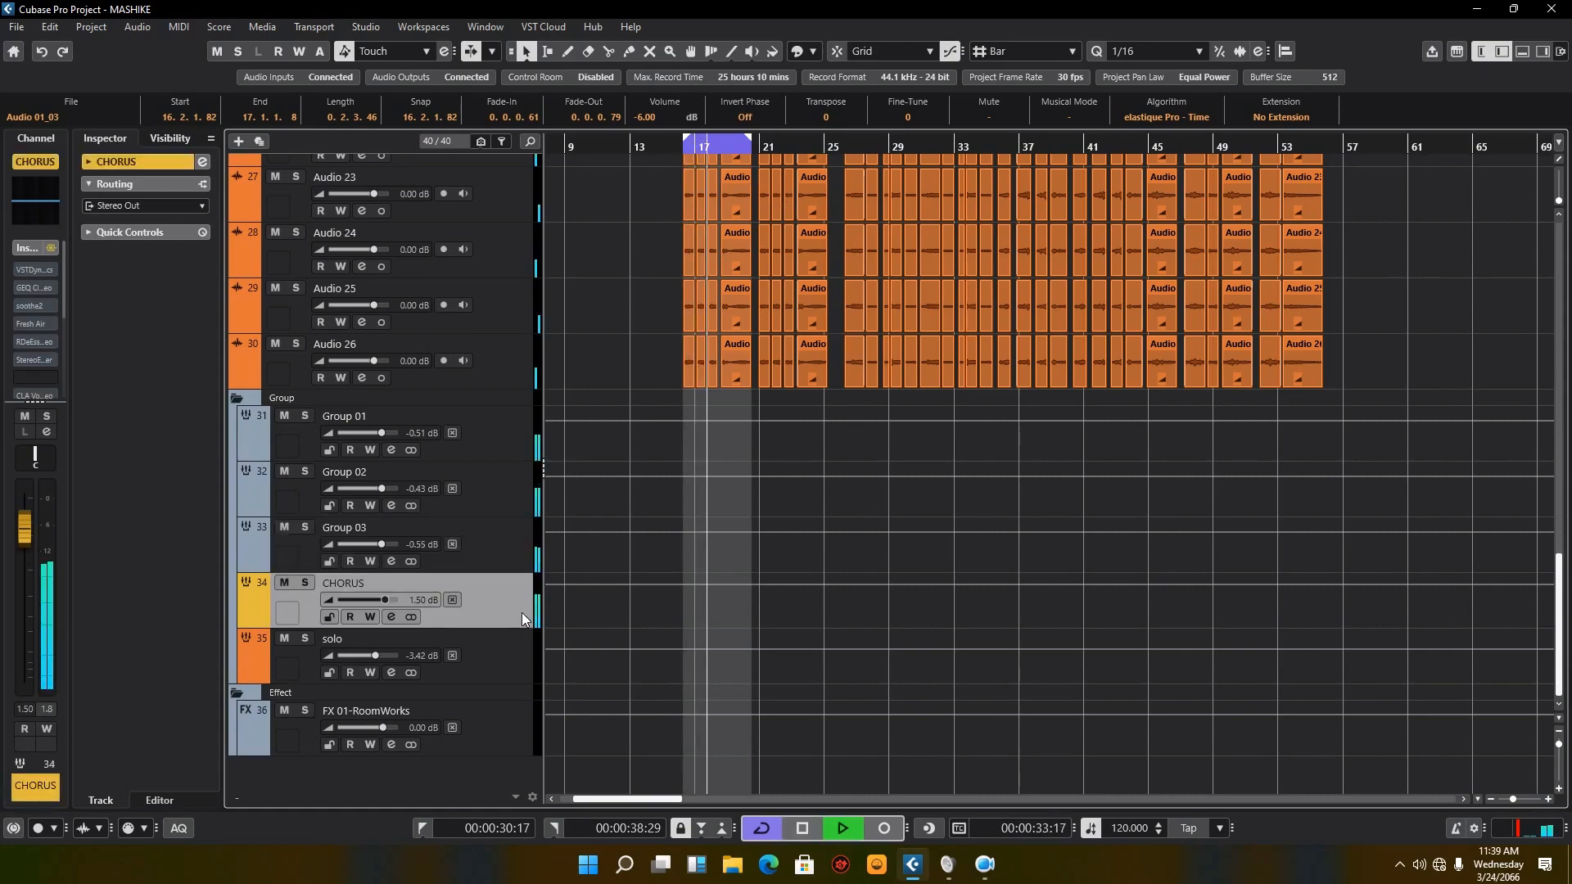
{"action": "key", "text": "s"}
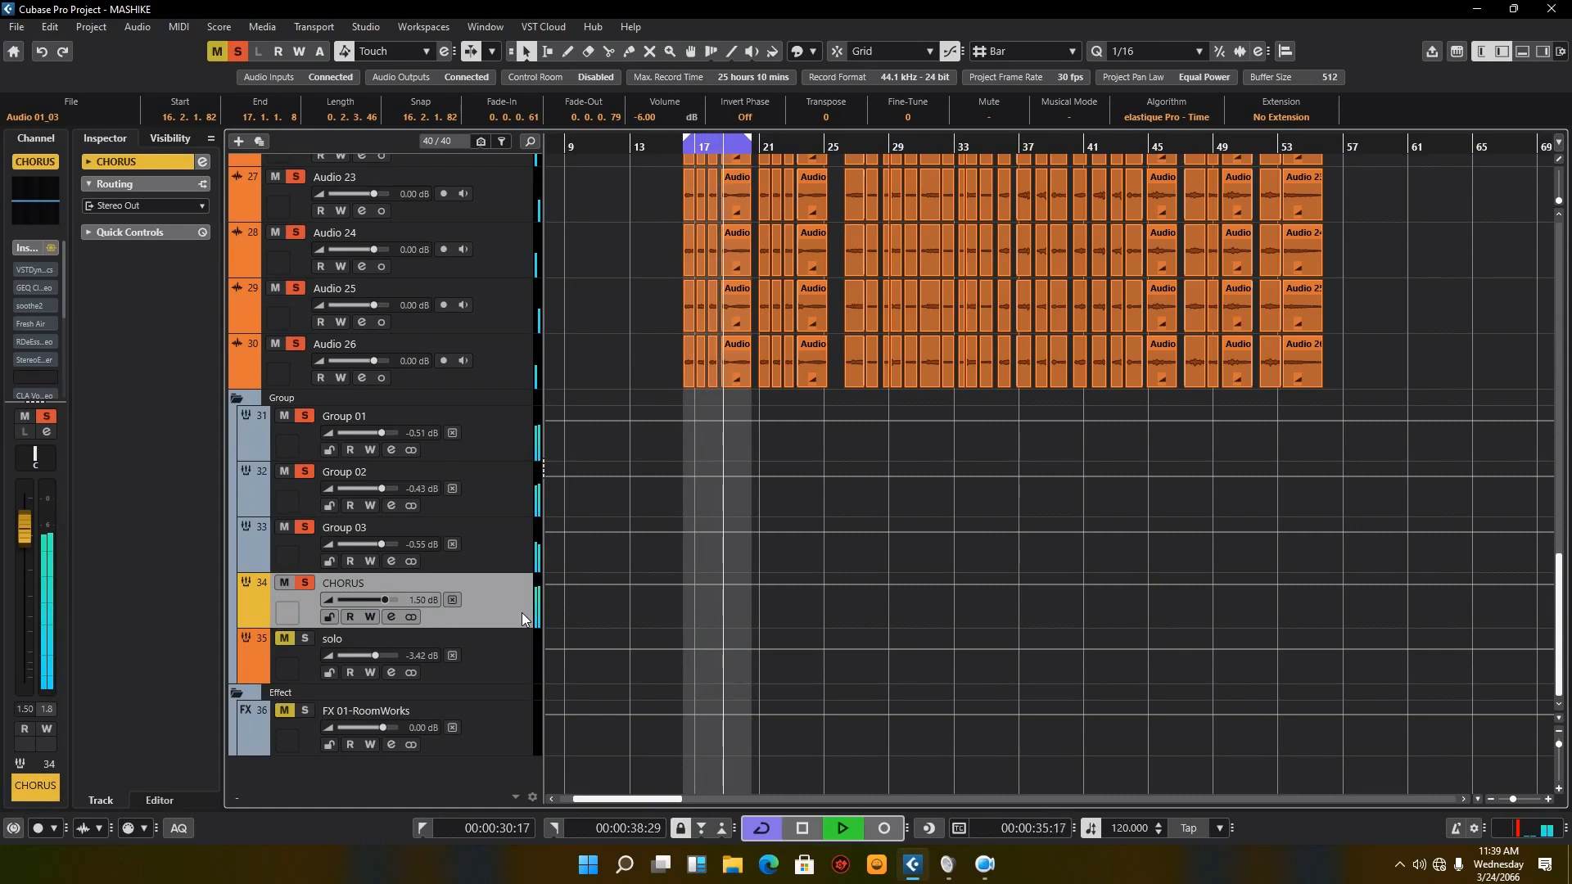
{"action": "key", "text": "s"}
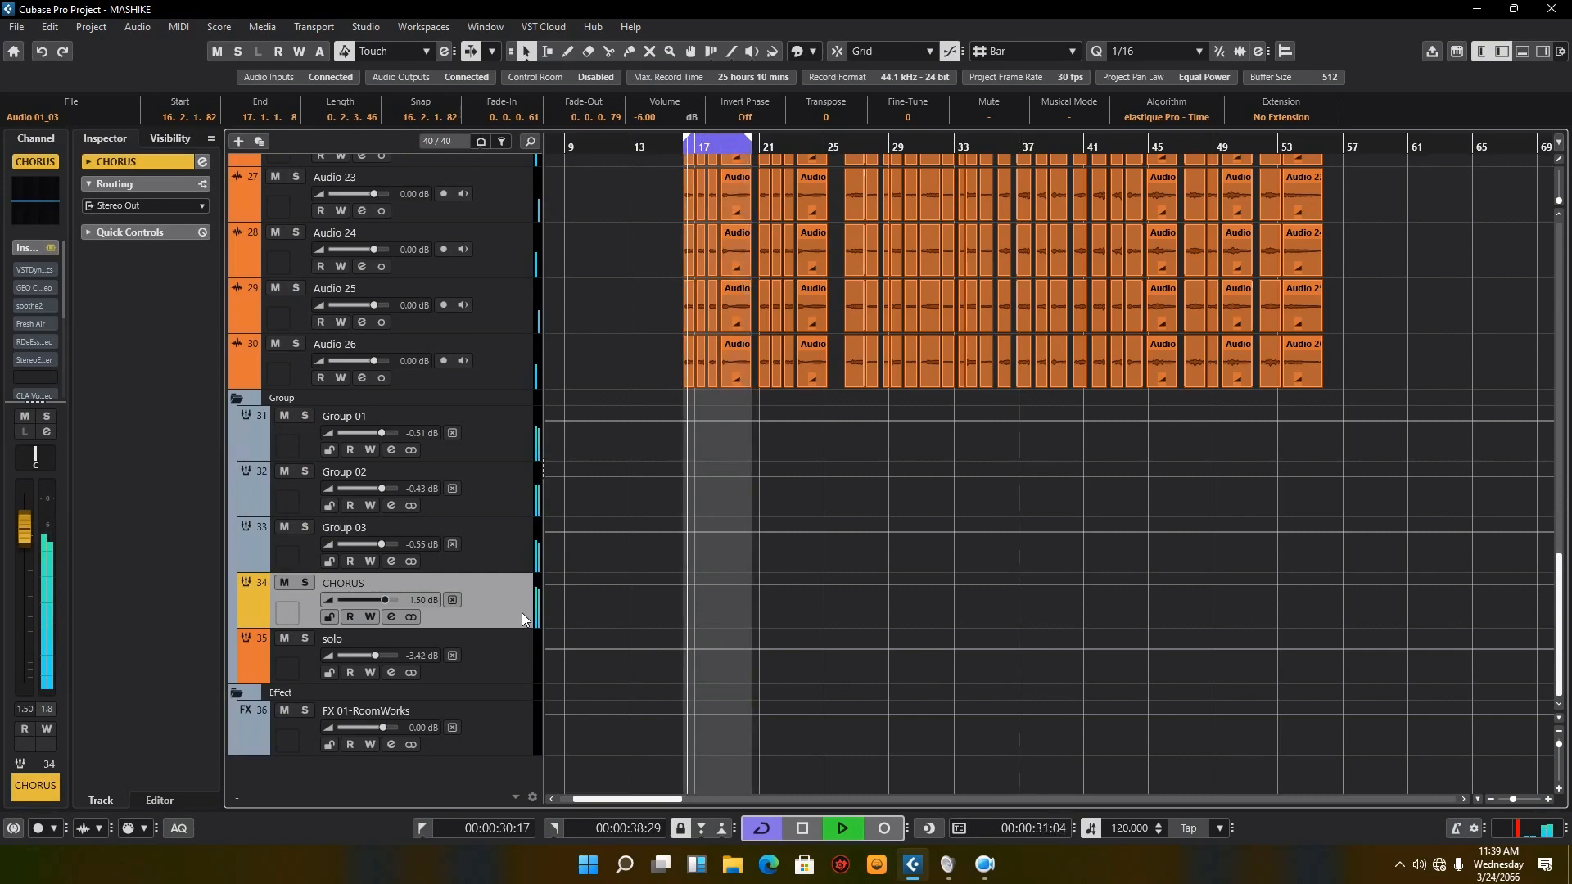
{"action": "key", "text": "KP_Divide"}
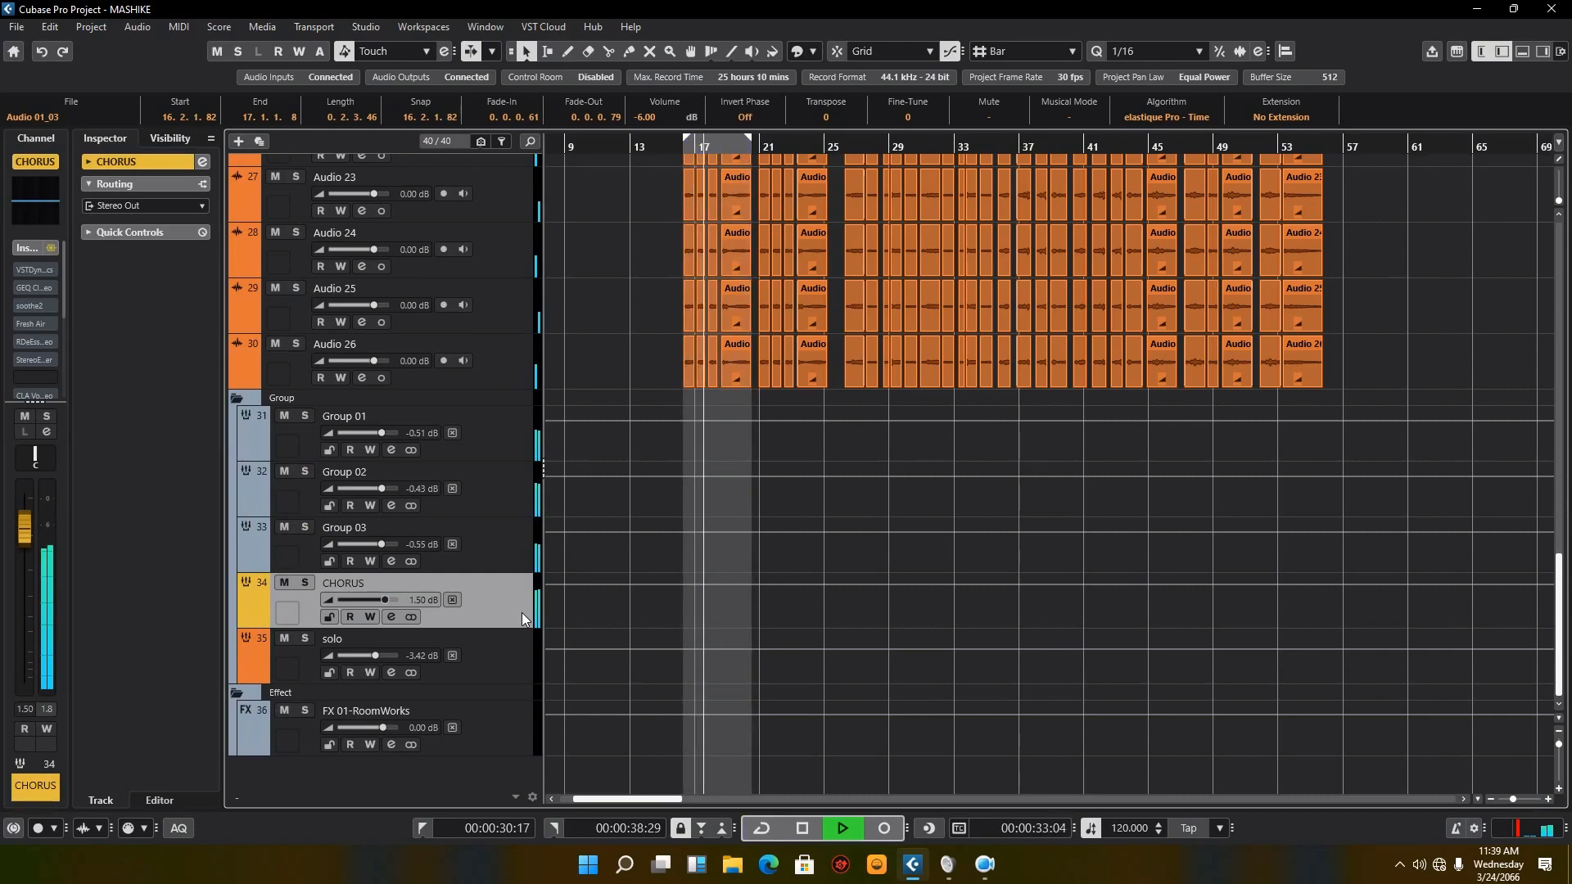
{"action": "key", "text": "s"}
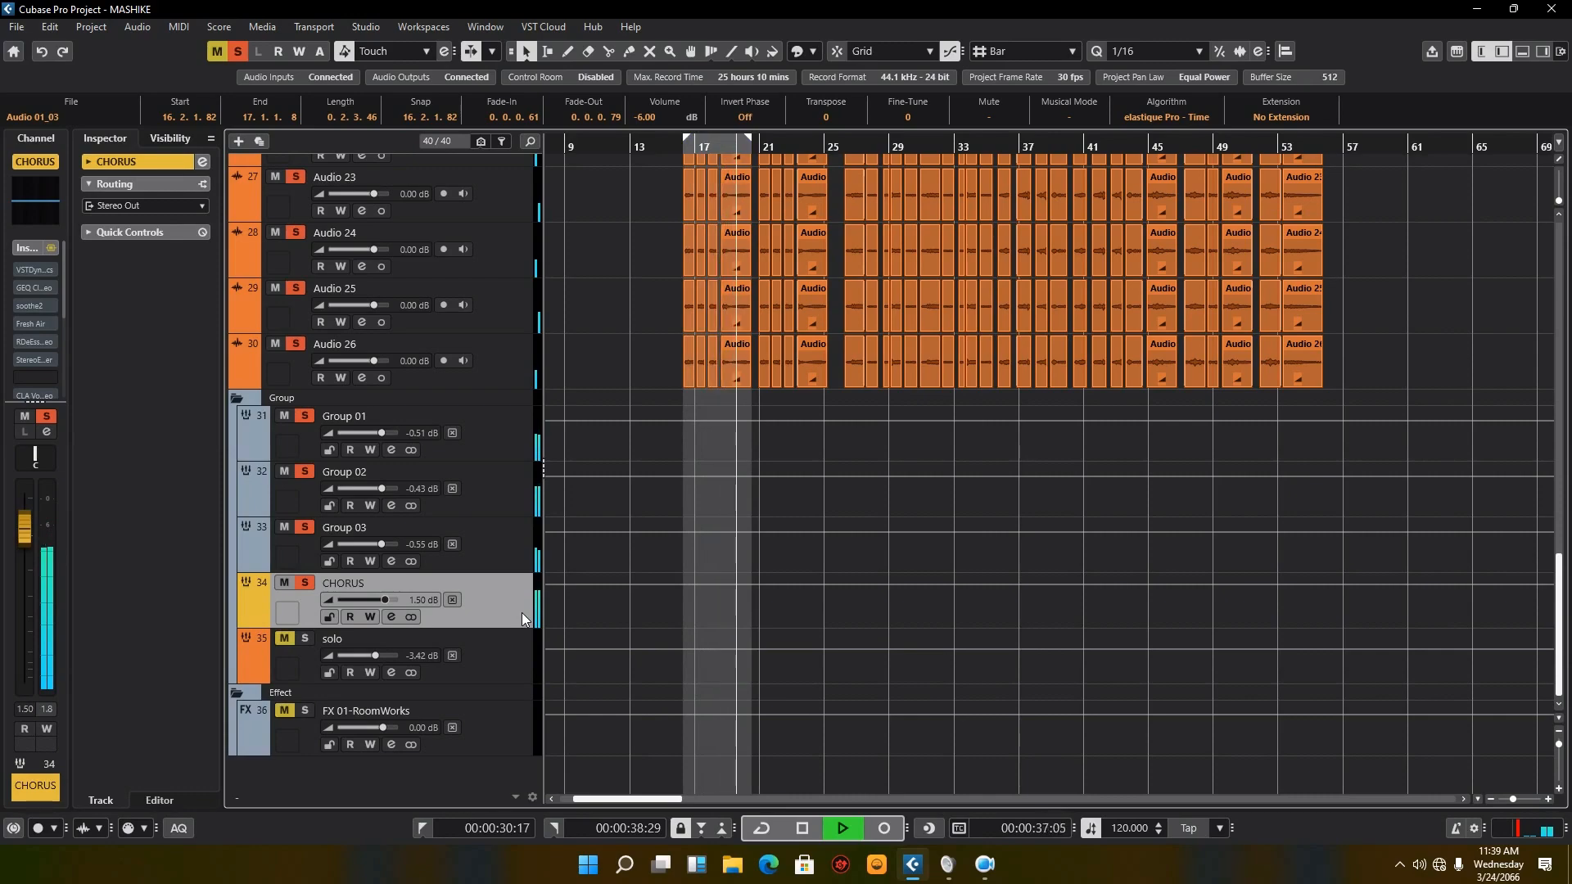
{"action": "key", "text": "space"}
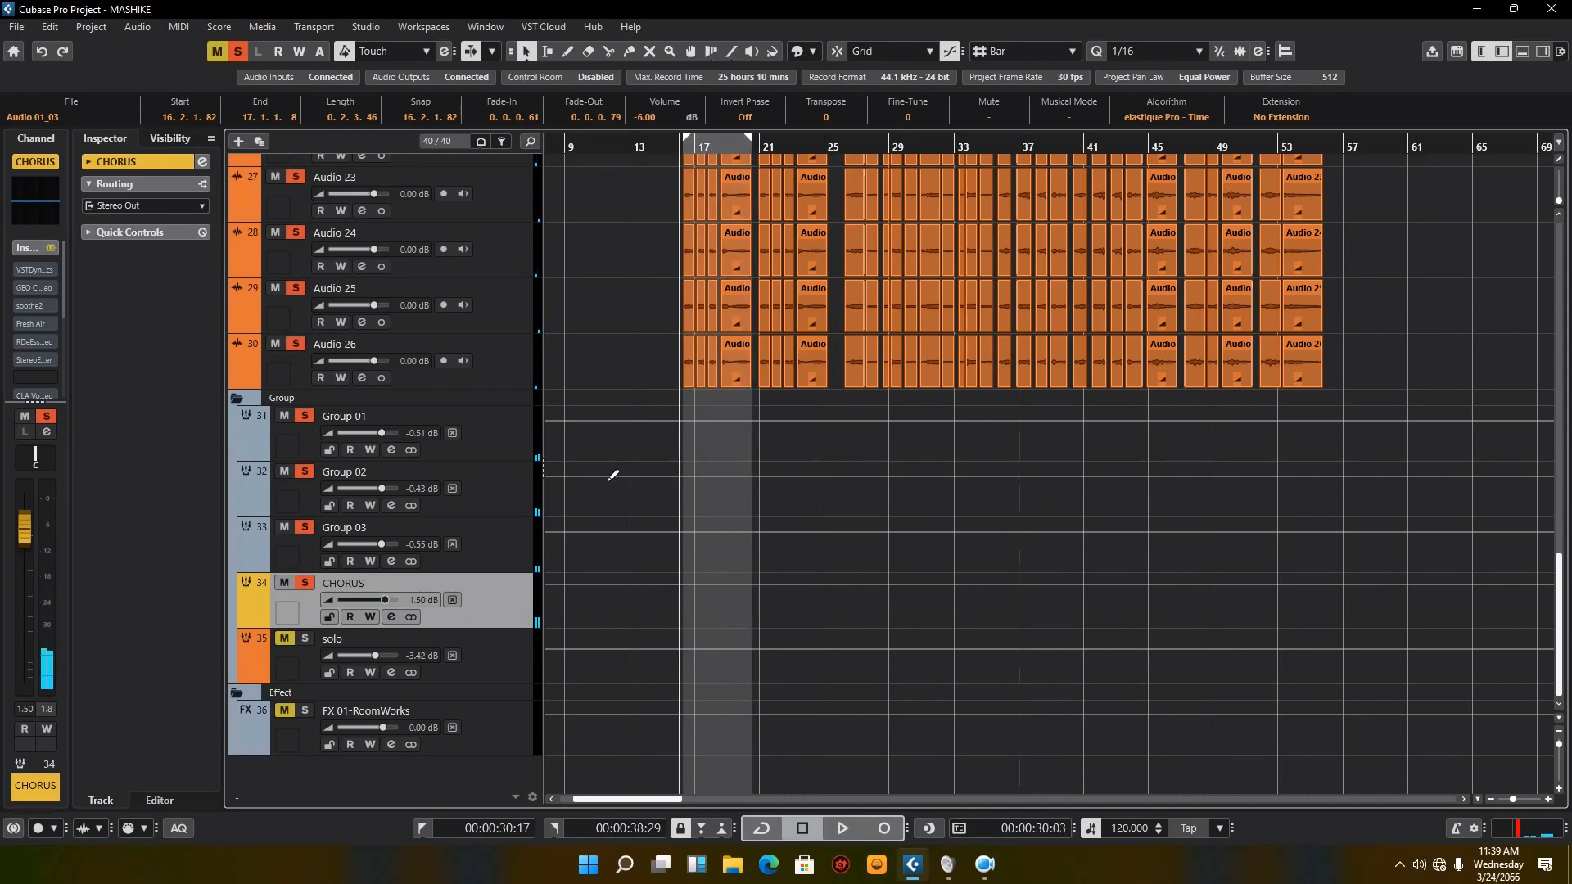
Step: Select Group 01, examine the group channels' levels and routing order in the MixConsole, and close it
{"action": "left_click", "coordinate": [513, 456]}
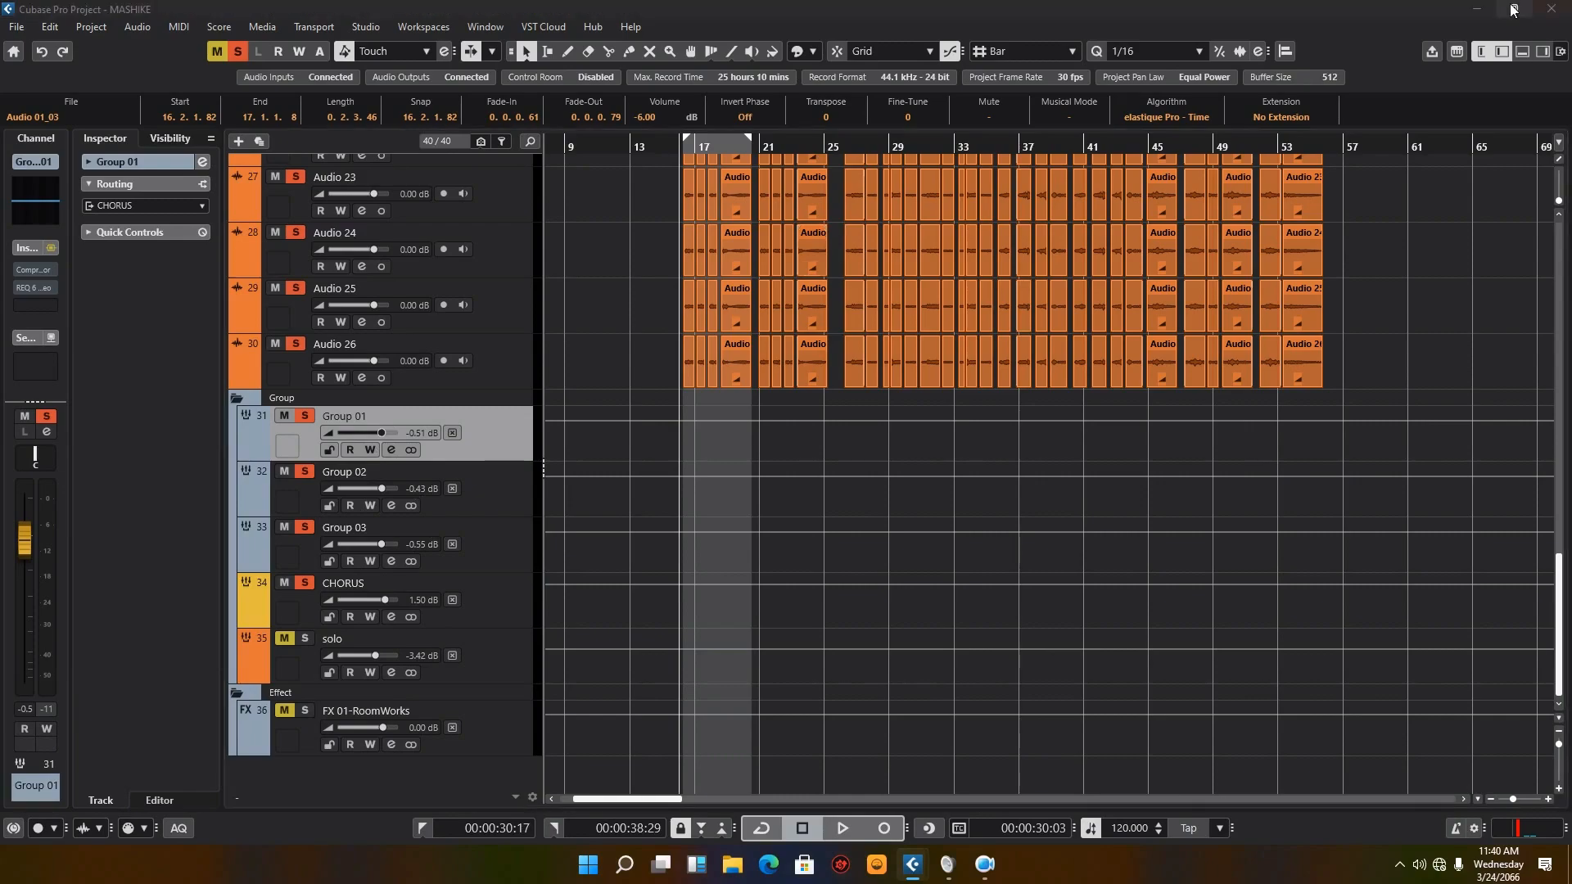
{"action": "left_click_drag", "start_coordinate": [1571, 142], "coordinate": [771, 181]}
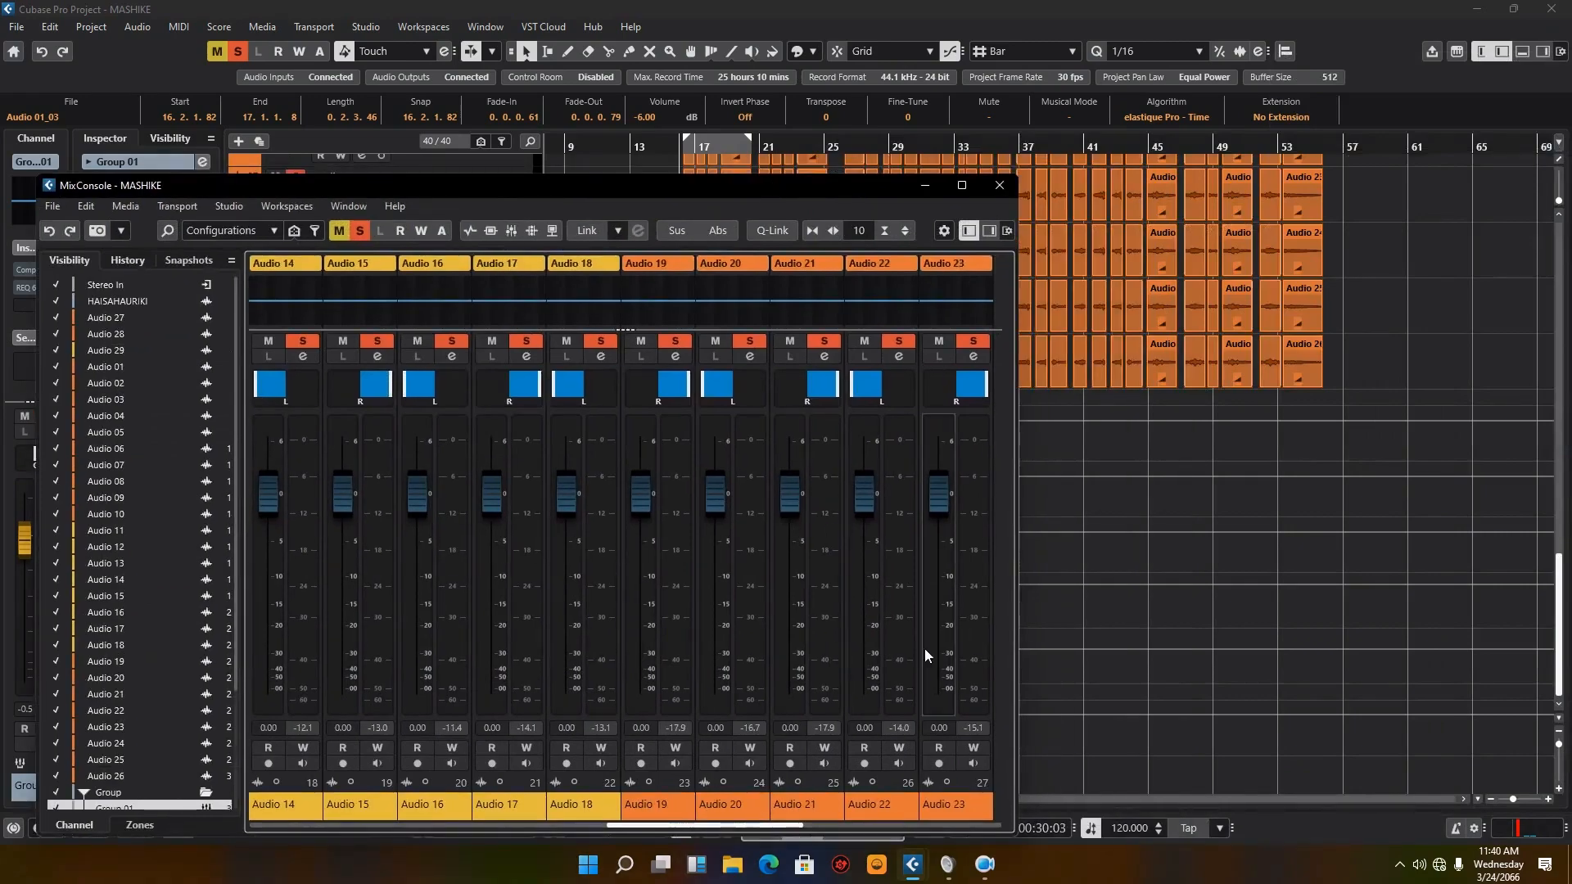
{"action": "left_click_drag", "start_coordinate": [700, 826], "coordinate": [970, 798]}
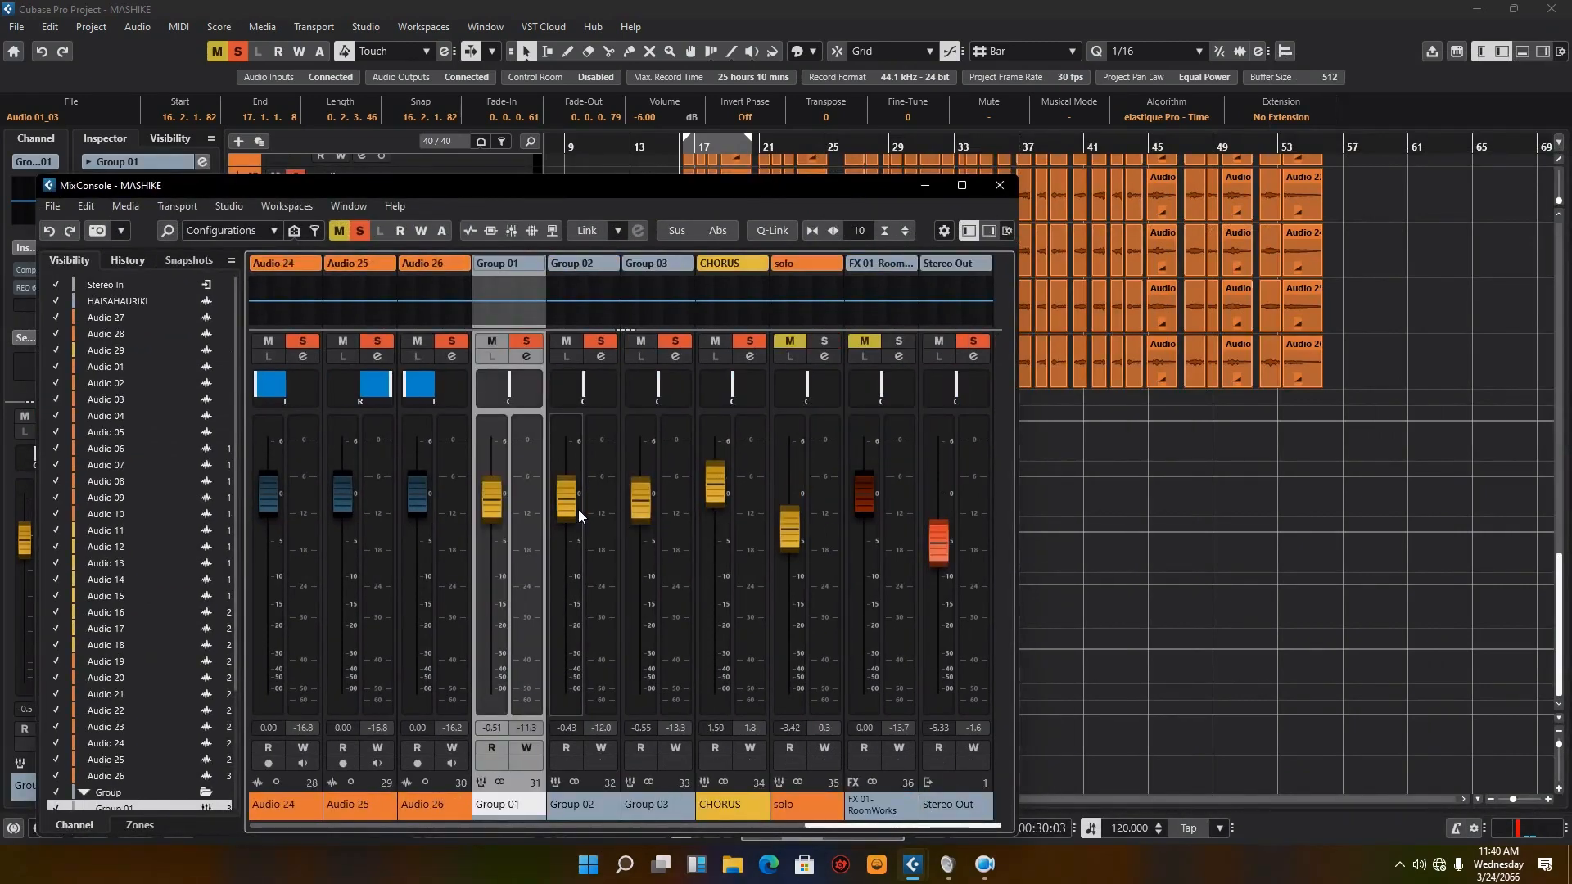
{"action": "left_click", "coordinate": [1000, 185]}
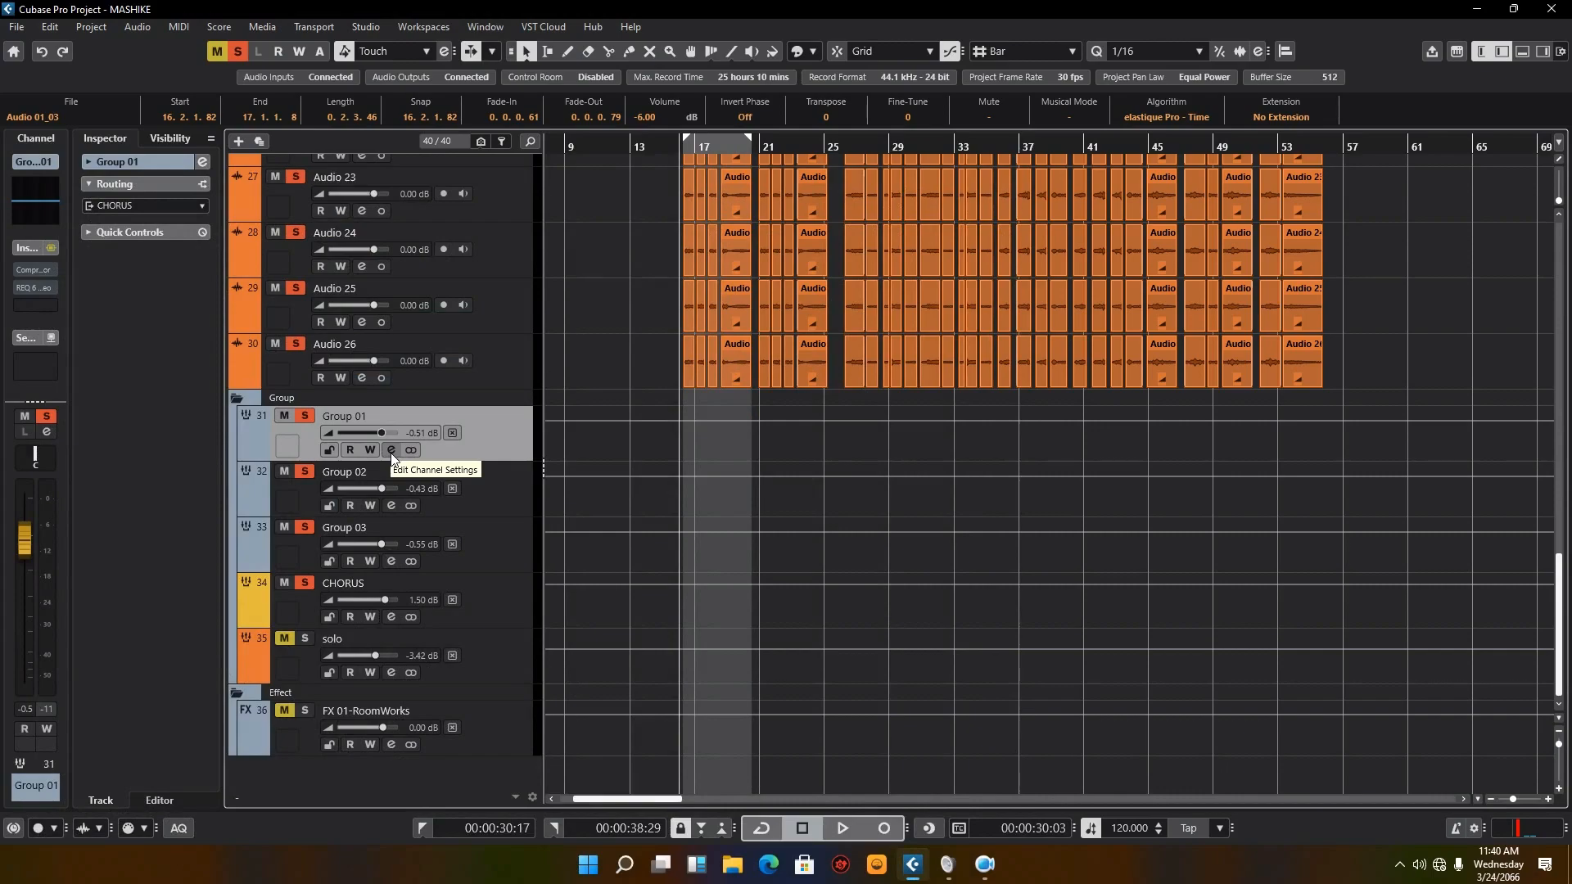
Step: Inspect the chorus clips around bars 16 to 18 at close zoom, checking their edits and fades across the backing tracks
{"action": "scroll", "coordinate": [392, 457], "scroll_direction": "up", "scroll_amount": 10}
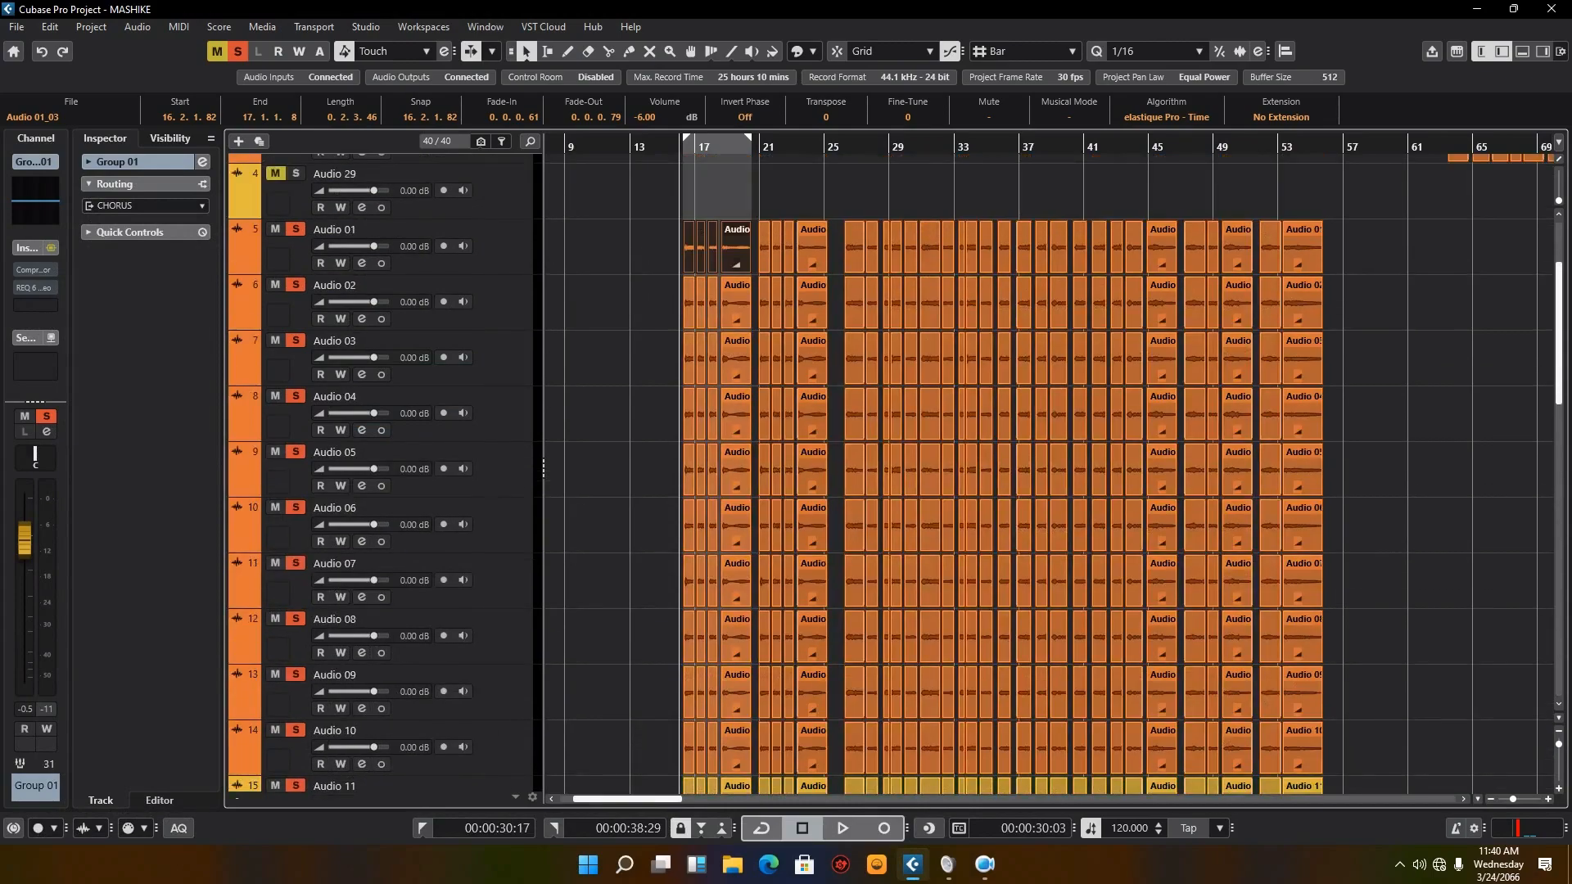
{"action": "left_click_drag", "start_coordinate": [1510, 800], "coordinate": [1522, 796]}
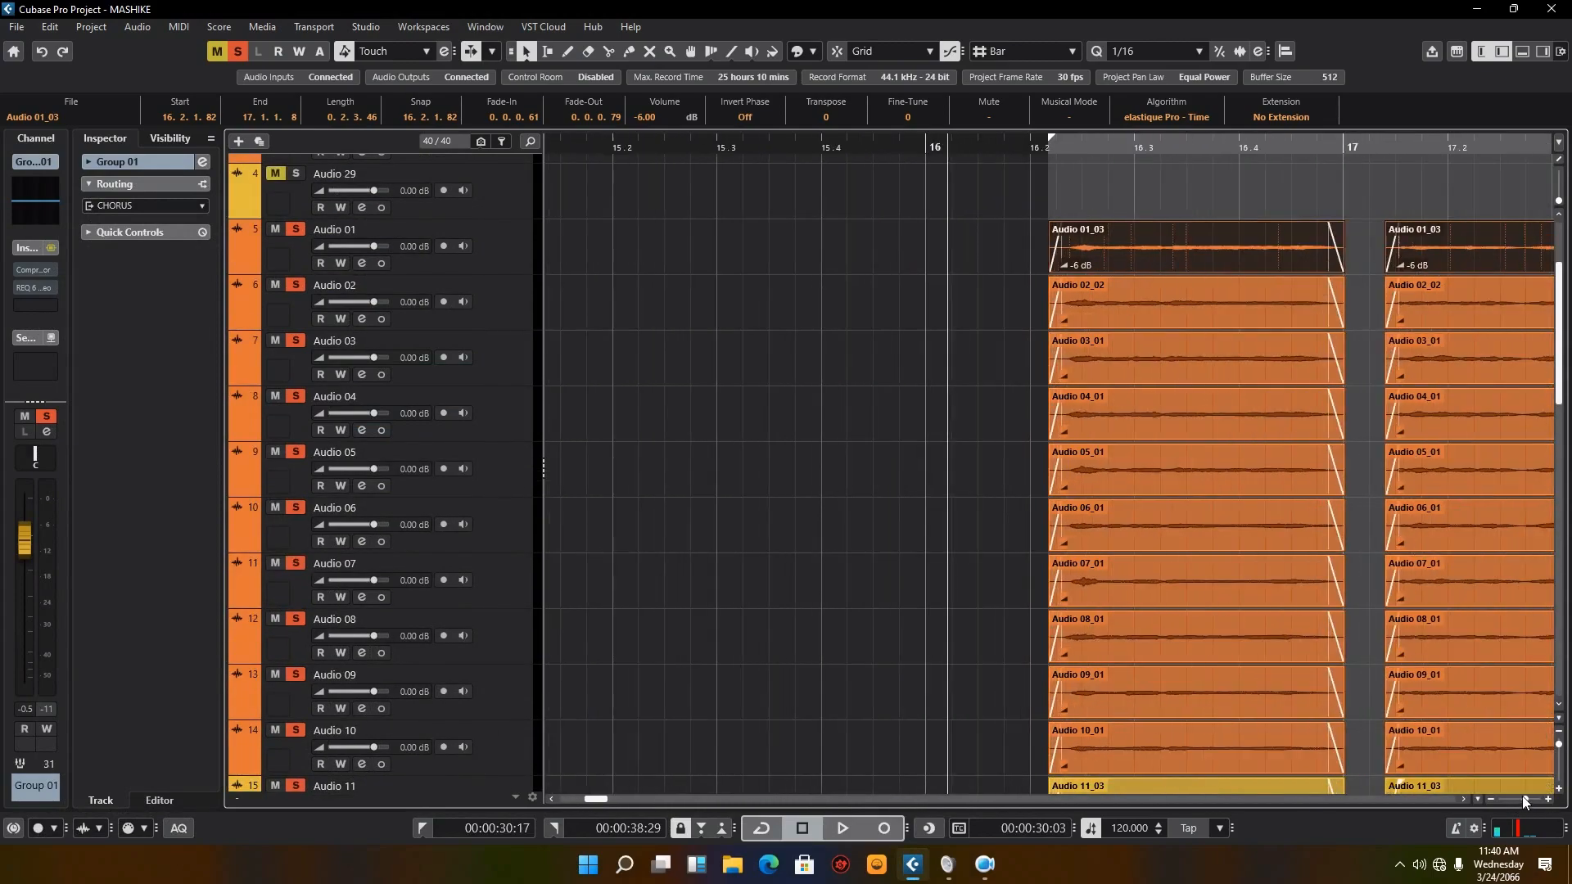
{"action": "scroll", "coordinate": [1353, 454], "scroll_direction": "down", "scroll_amount": 10}
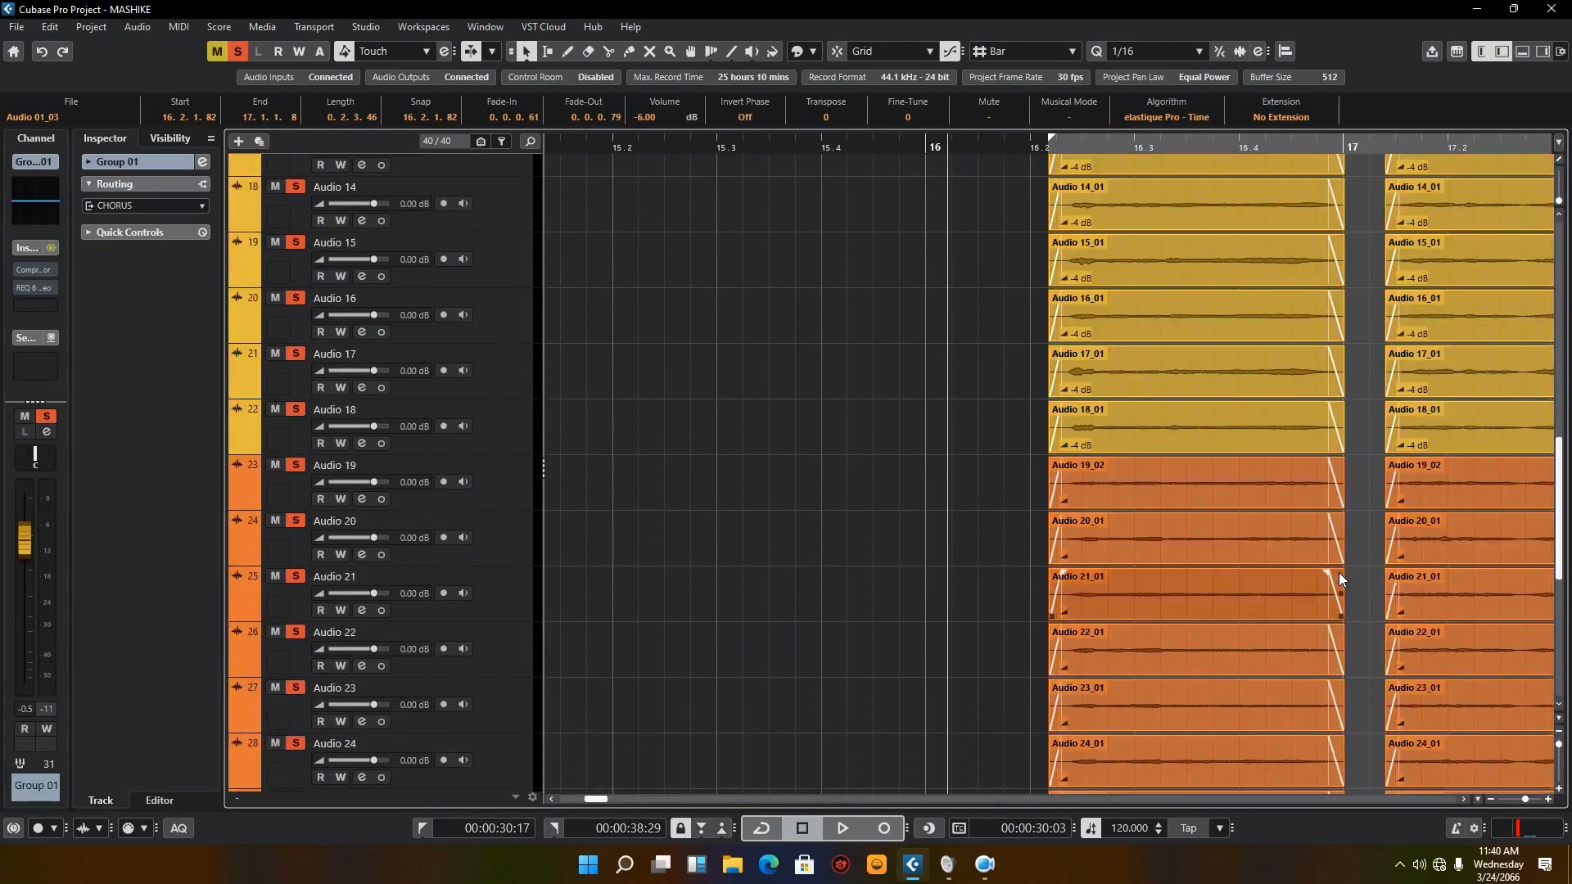
{"action": "left_click", "coordinate": [1464, 798]}
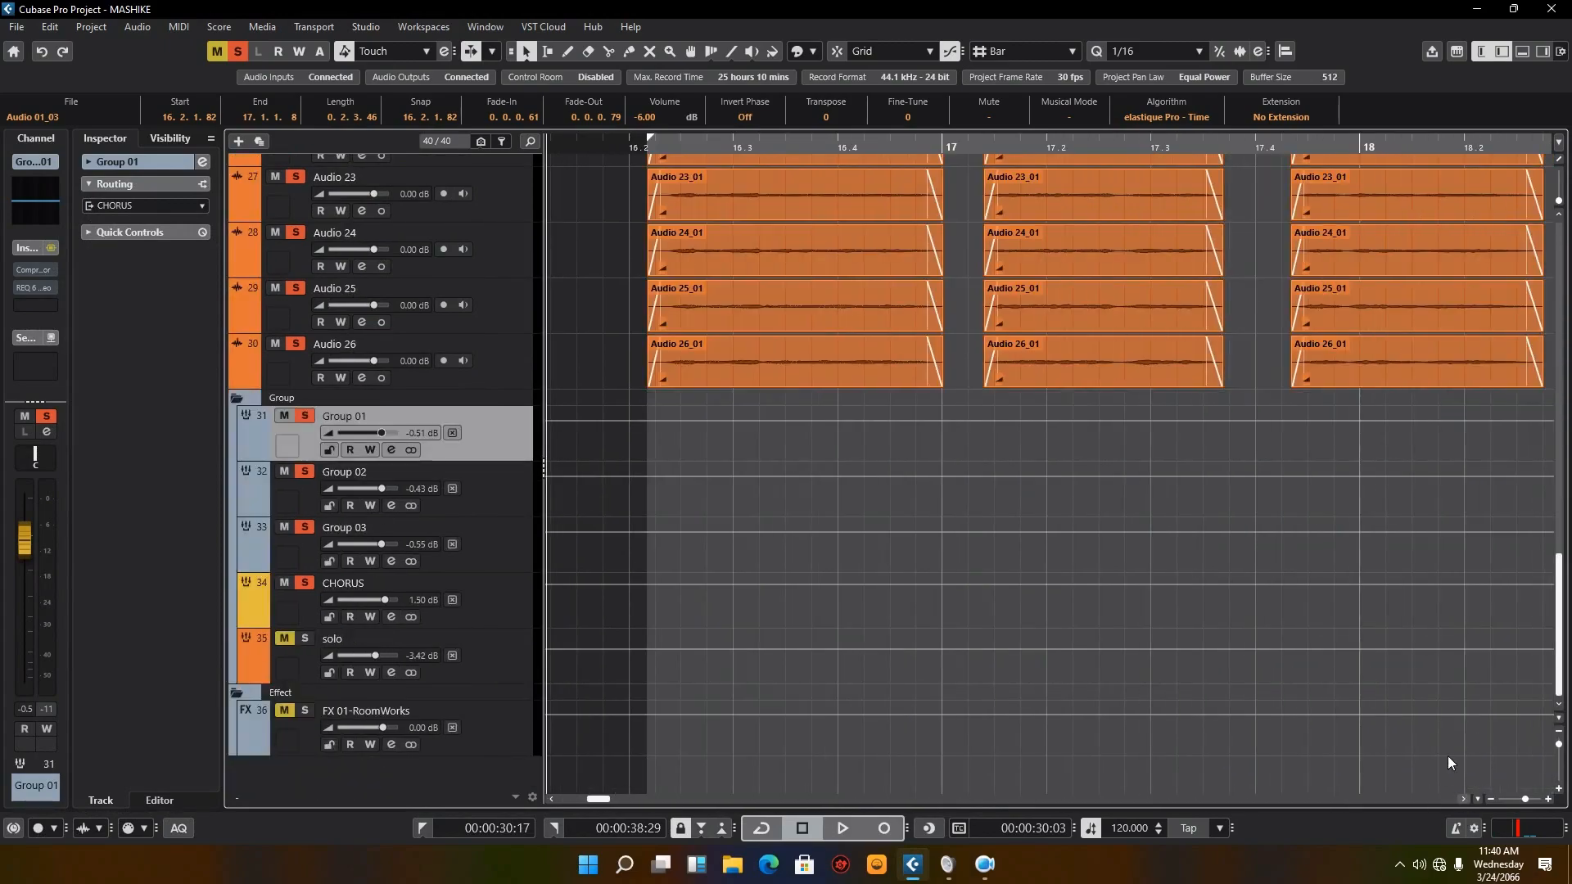
{"action": "scroll", "coordinate": [1240, 274], "scroll_direction": "up", "scroll_amount": 10}
{"action": "scroll", "coordinate": [1240, 274], "scroll_direction": "up", "scroll_amount": 8}
{"action": "scroll", "coordinate": [970, 452], "scroll_direction": "down", "scroll_amount": 12}
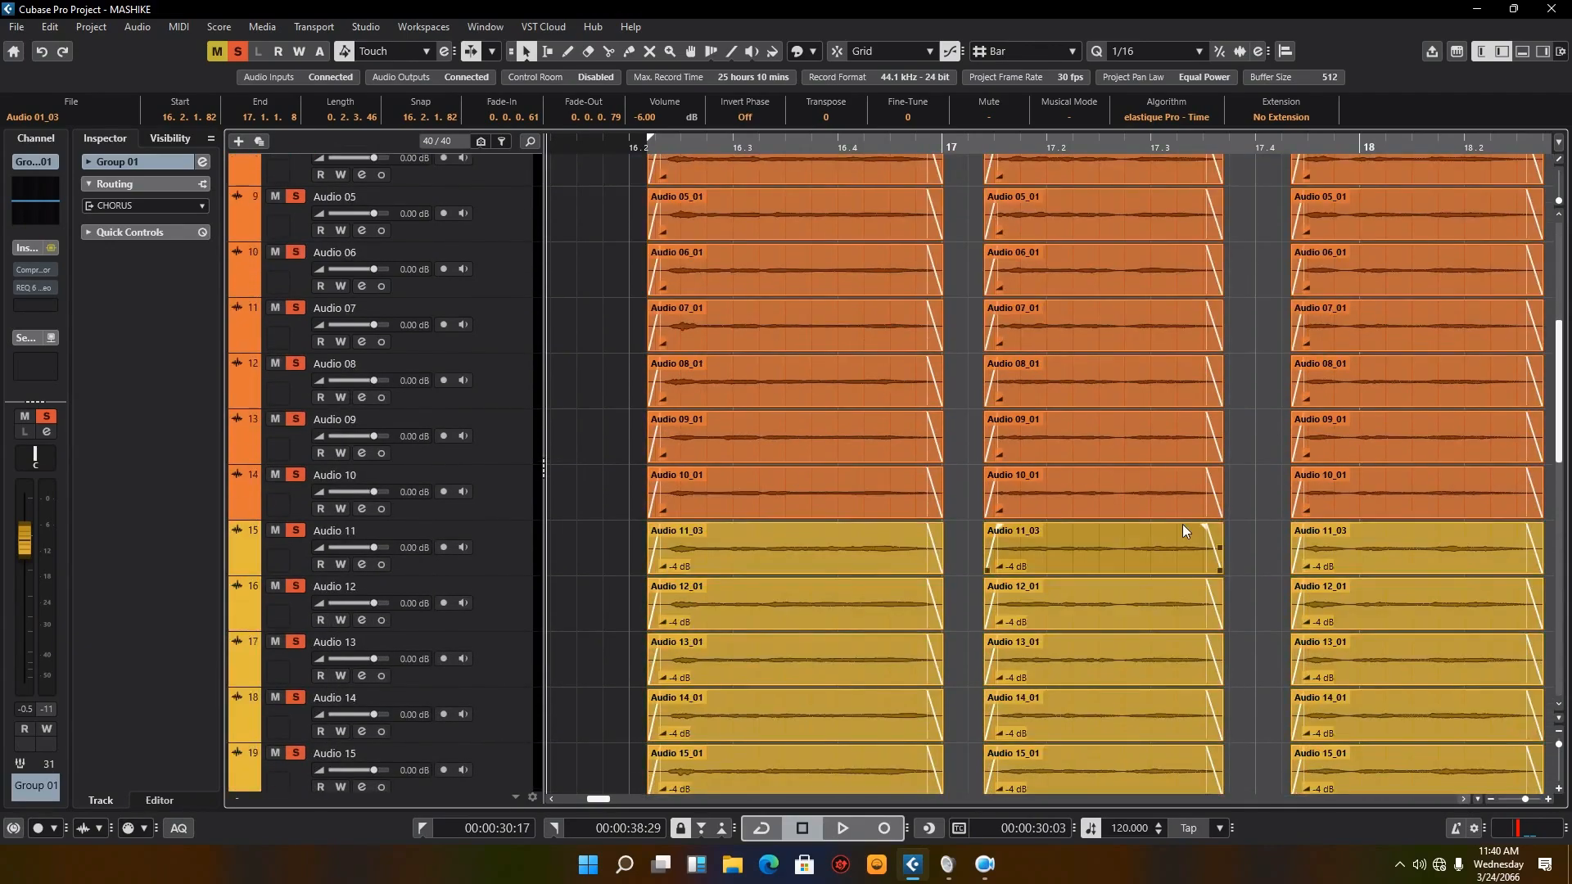
{"action": "scroll", "coordinate": [966, 460], "scroll_direction": "down", "scroll_amount": 6}
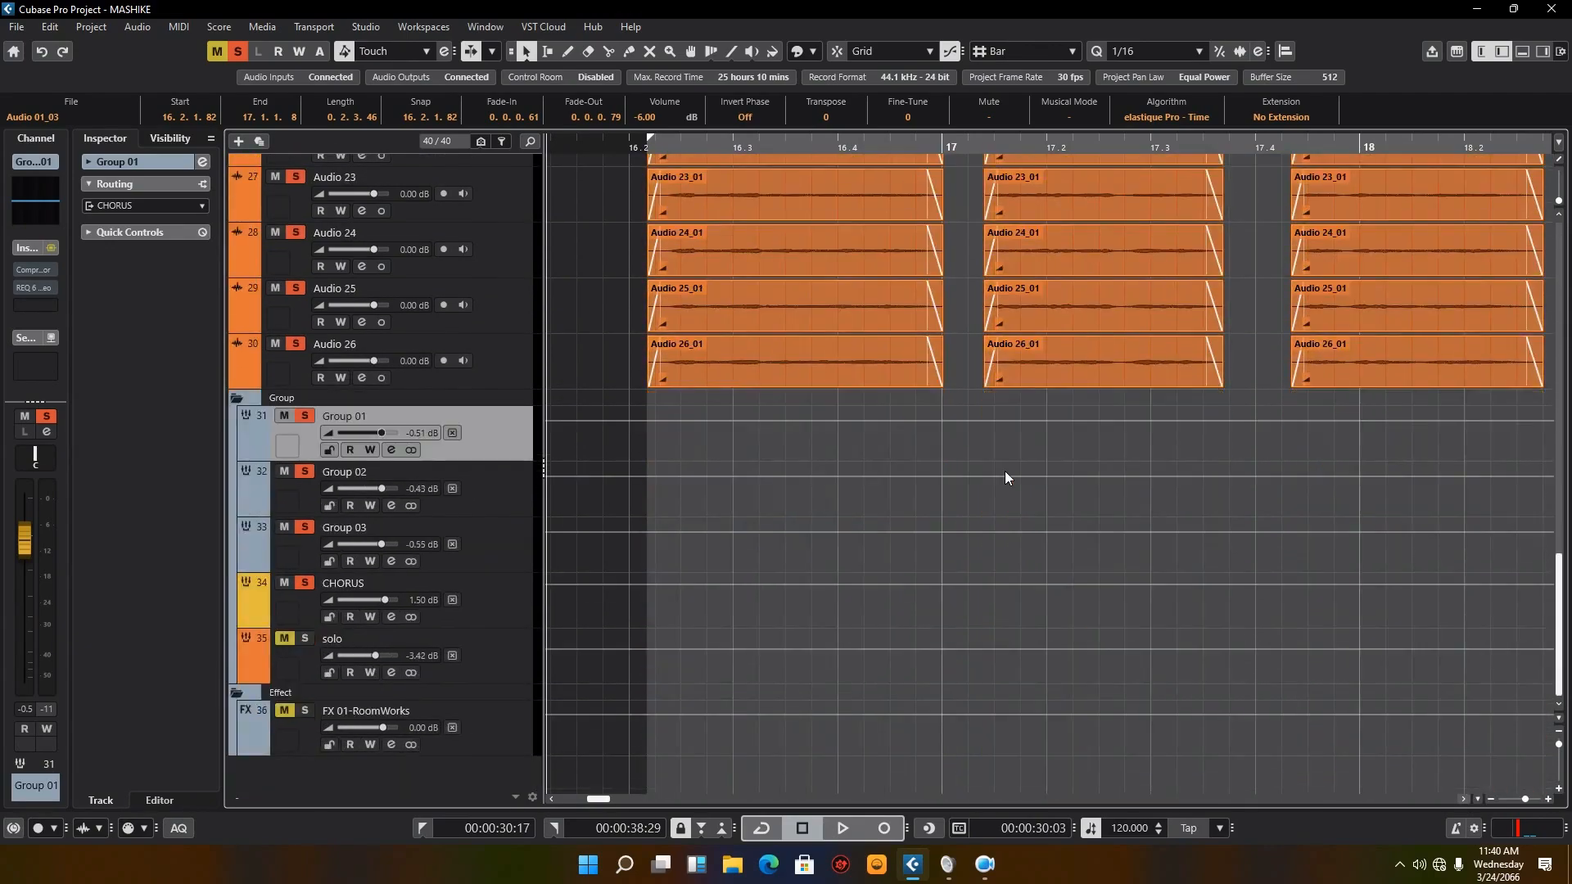
Step: Reactivate the Compressor insert on Group 01, view its settings beside the track list, and select Group 02
{"action": "left_click", "coordinate": [390, 450]}
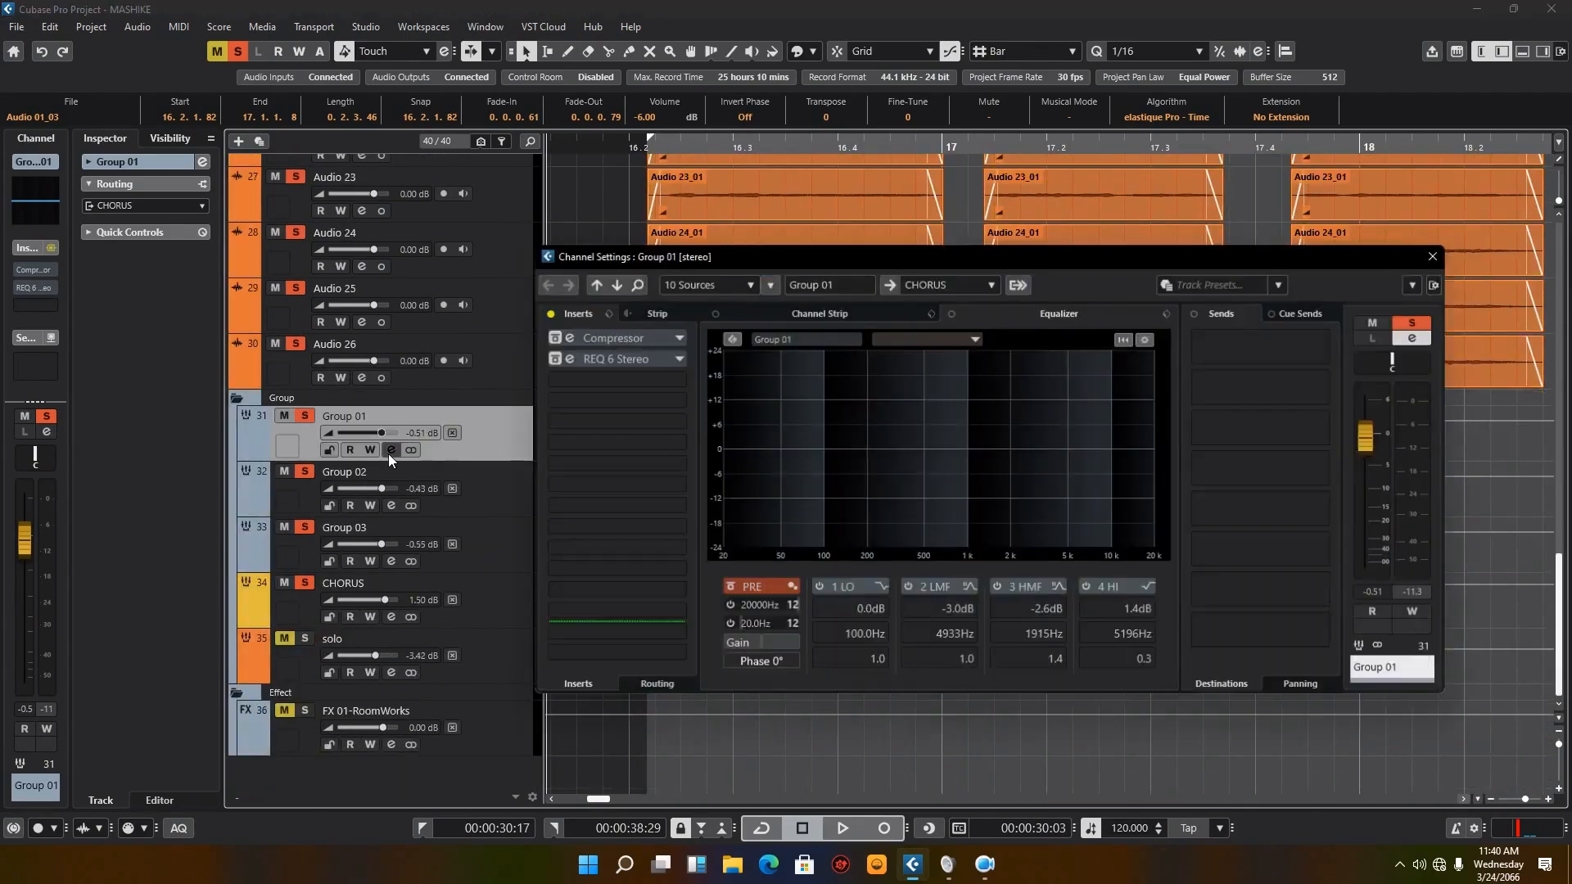
{"action": "left_click", "coordinate": [550, 336]}
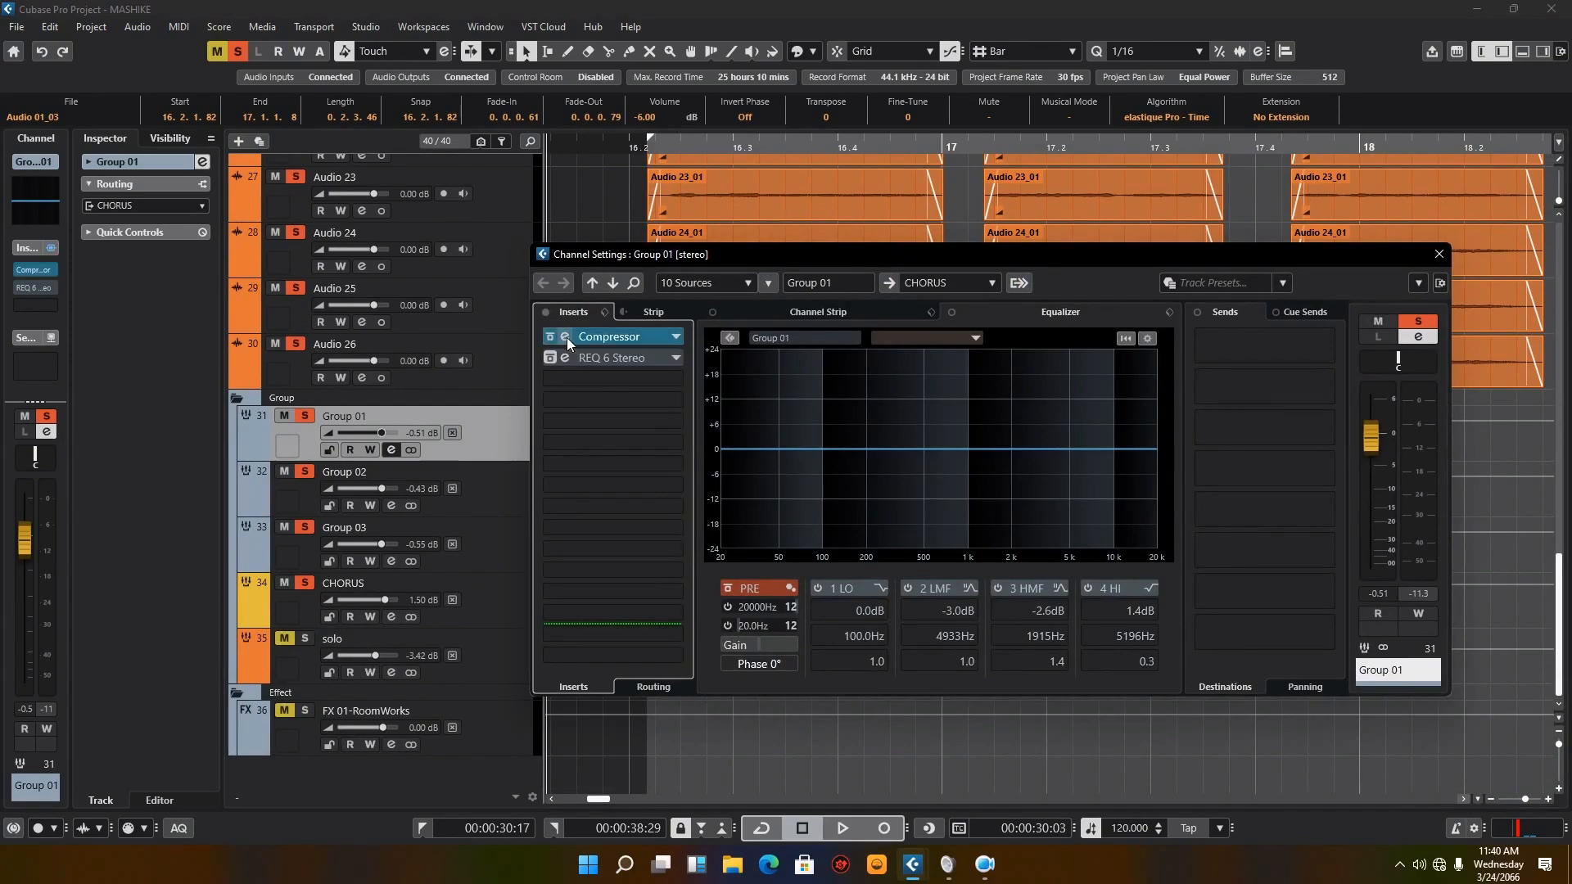
{"action": "left_click", "coordinate": [567, 337]}
{"action": "left_click_drag", "start_coordinate": [781, 234], "coordinate": [1086, 242]}
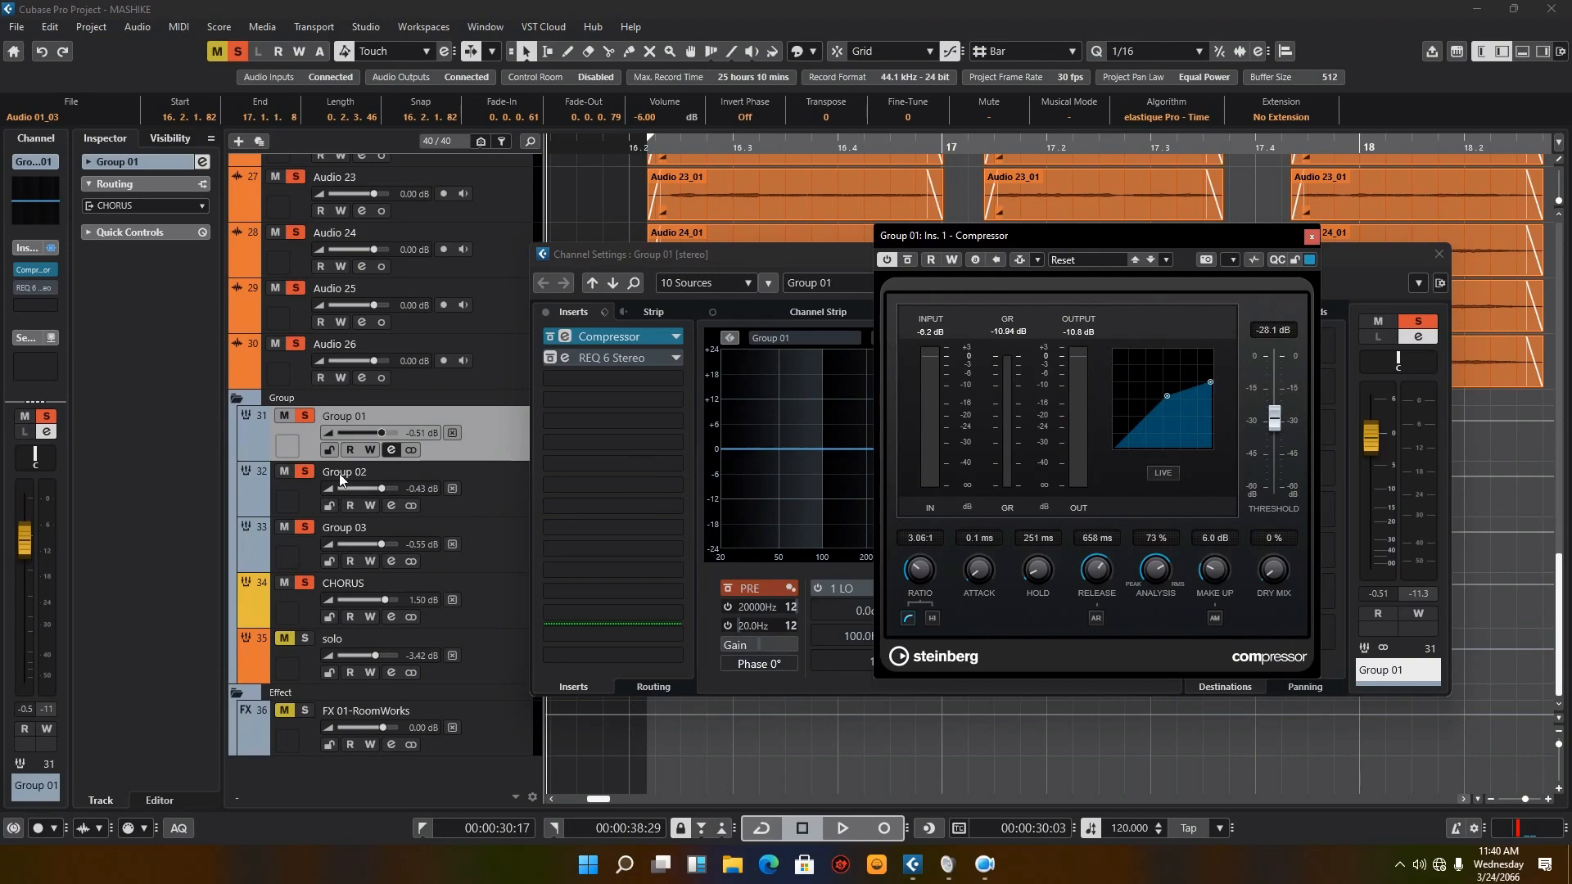
{"action": "left_click", "coordinate": [484, 479]}
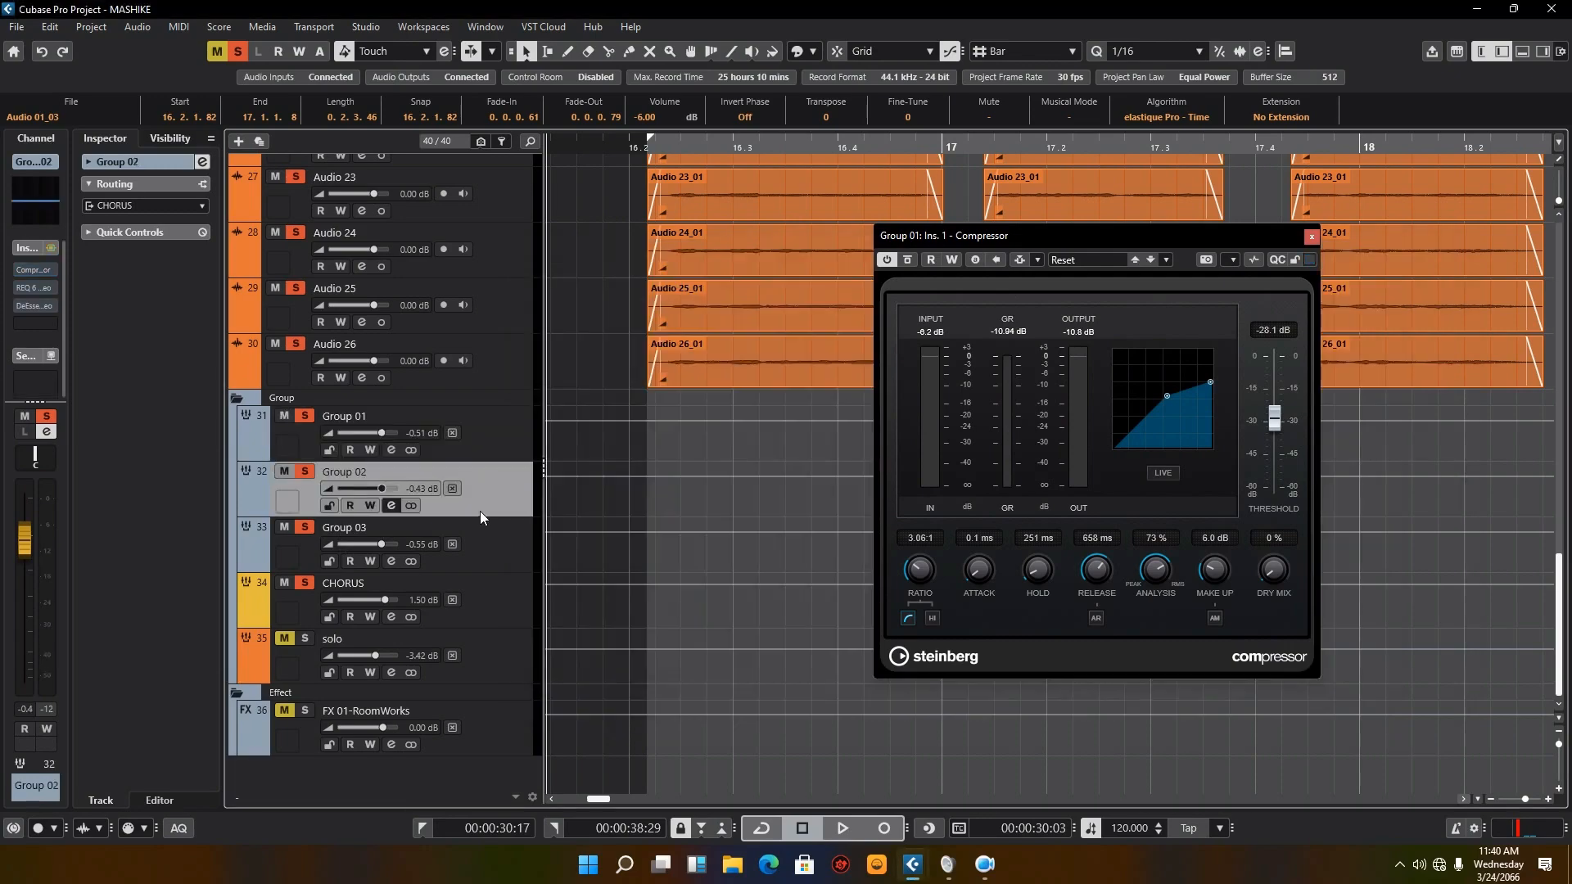
Step: Bring up Group 01's channel settings and examine the controls of its Compressor insert
{"action": "left_click", "coordinate": [483, 545]}
{"action": "left_click", "coordinate": [478, 495]}
{"action": "left_click", "coordinate": [491, 419]}
{"action": "left_click", "coordinate": [398, 455]}
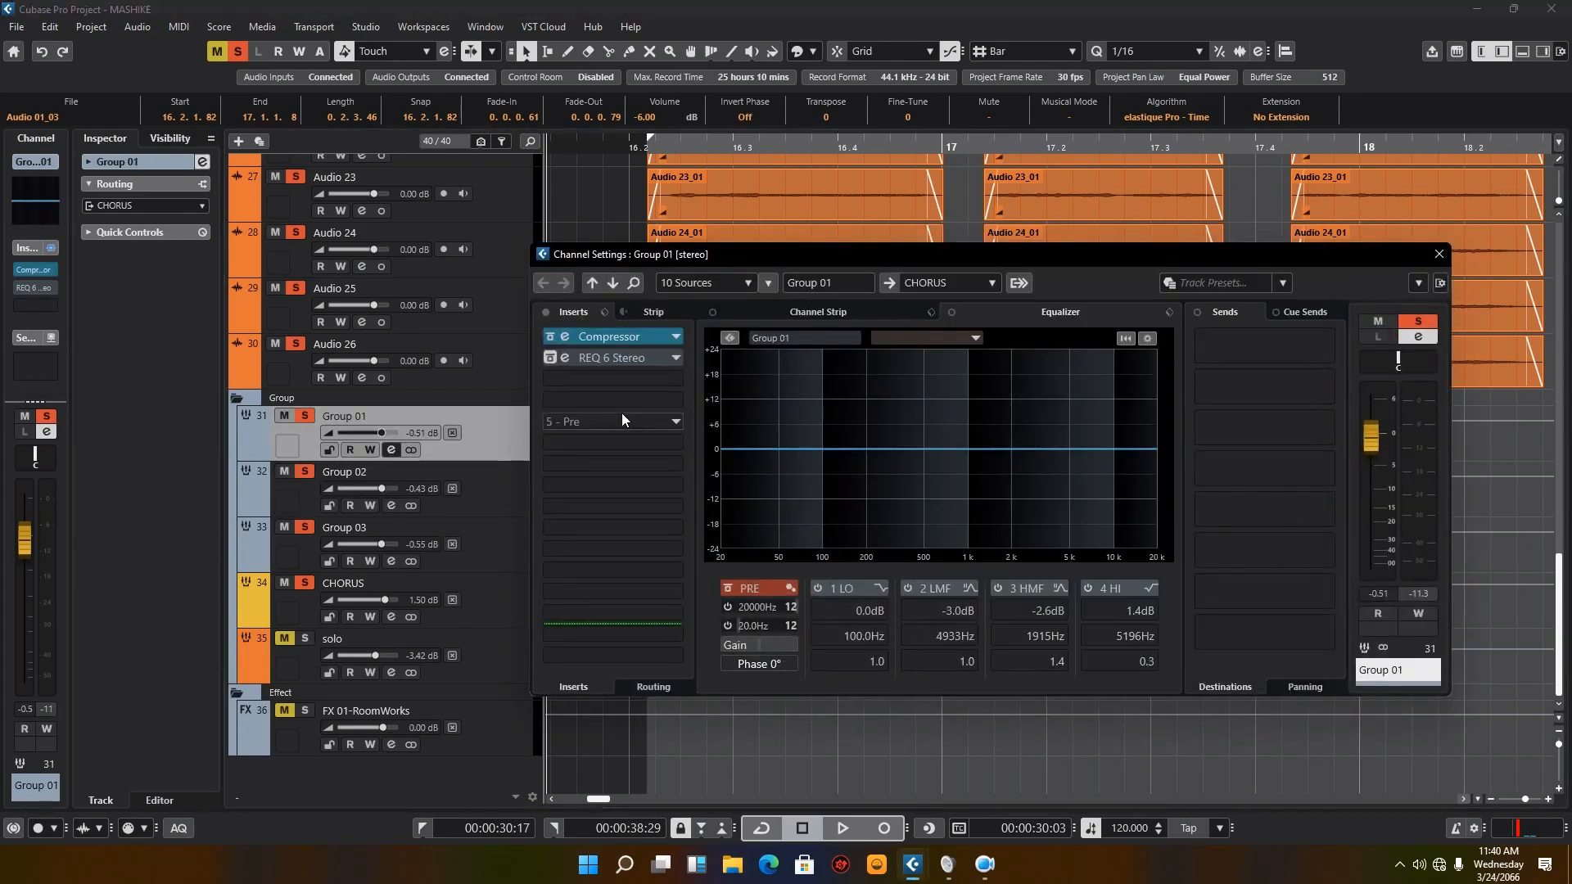
{"action": "left_click", "coordinate": [564, 336]}
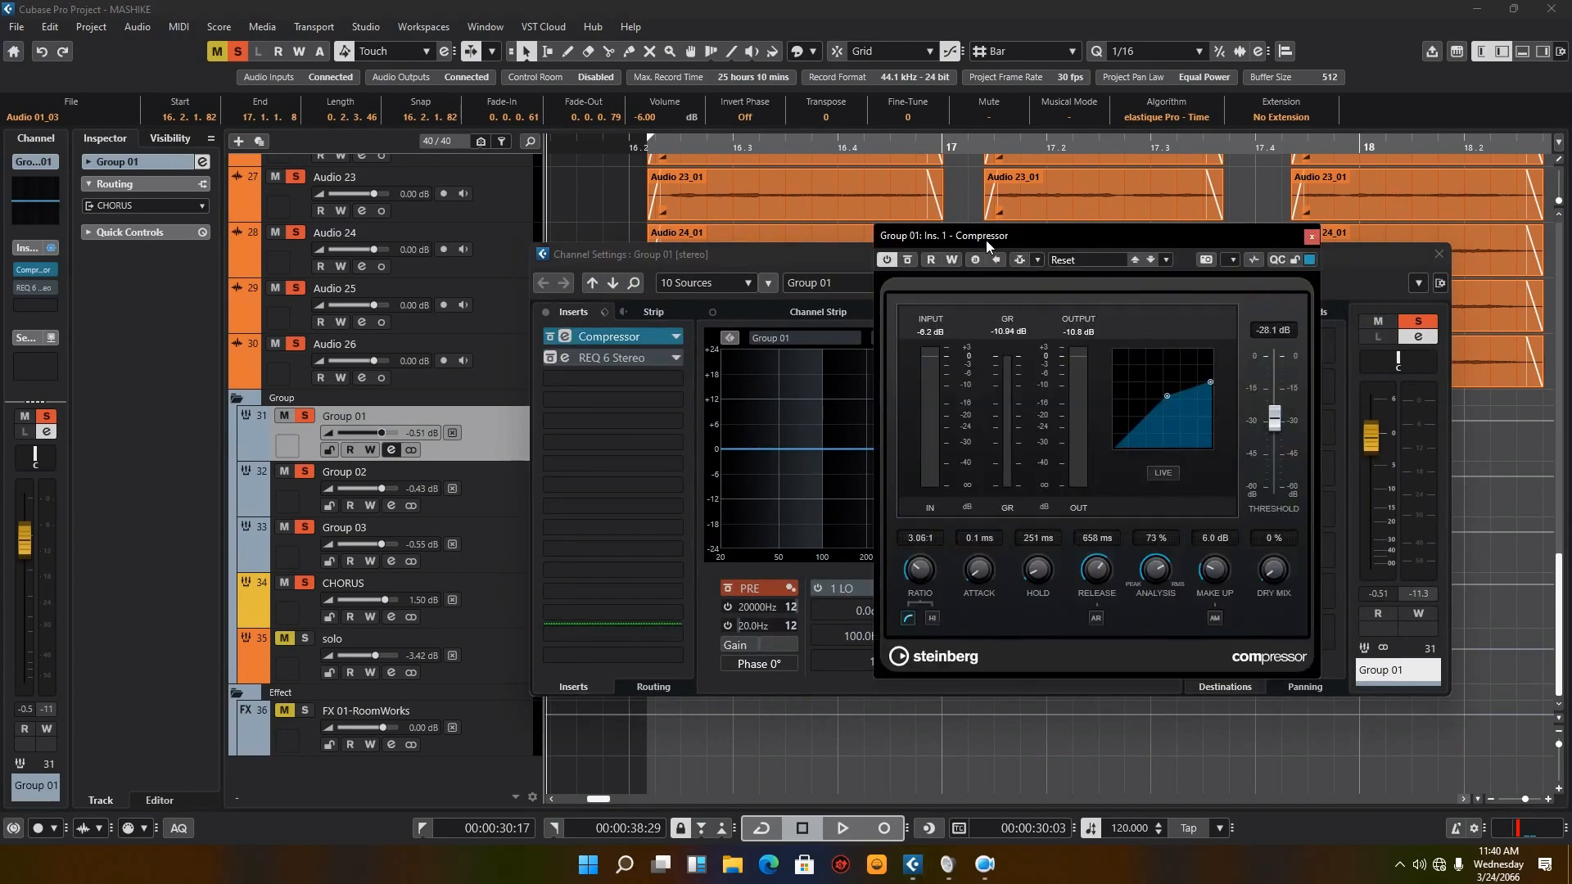
{"action": "mouse_move", "coordinate": [986, 239]}
{"action": "left_mouse_down"}
{"action": "mouse_move", "coordinate": [906, 239]}
{"action": "mouse_move", "coordinate": [970, 242]}
{"action": "left_mouse_up"}
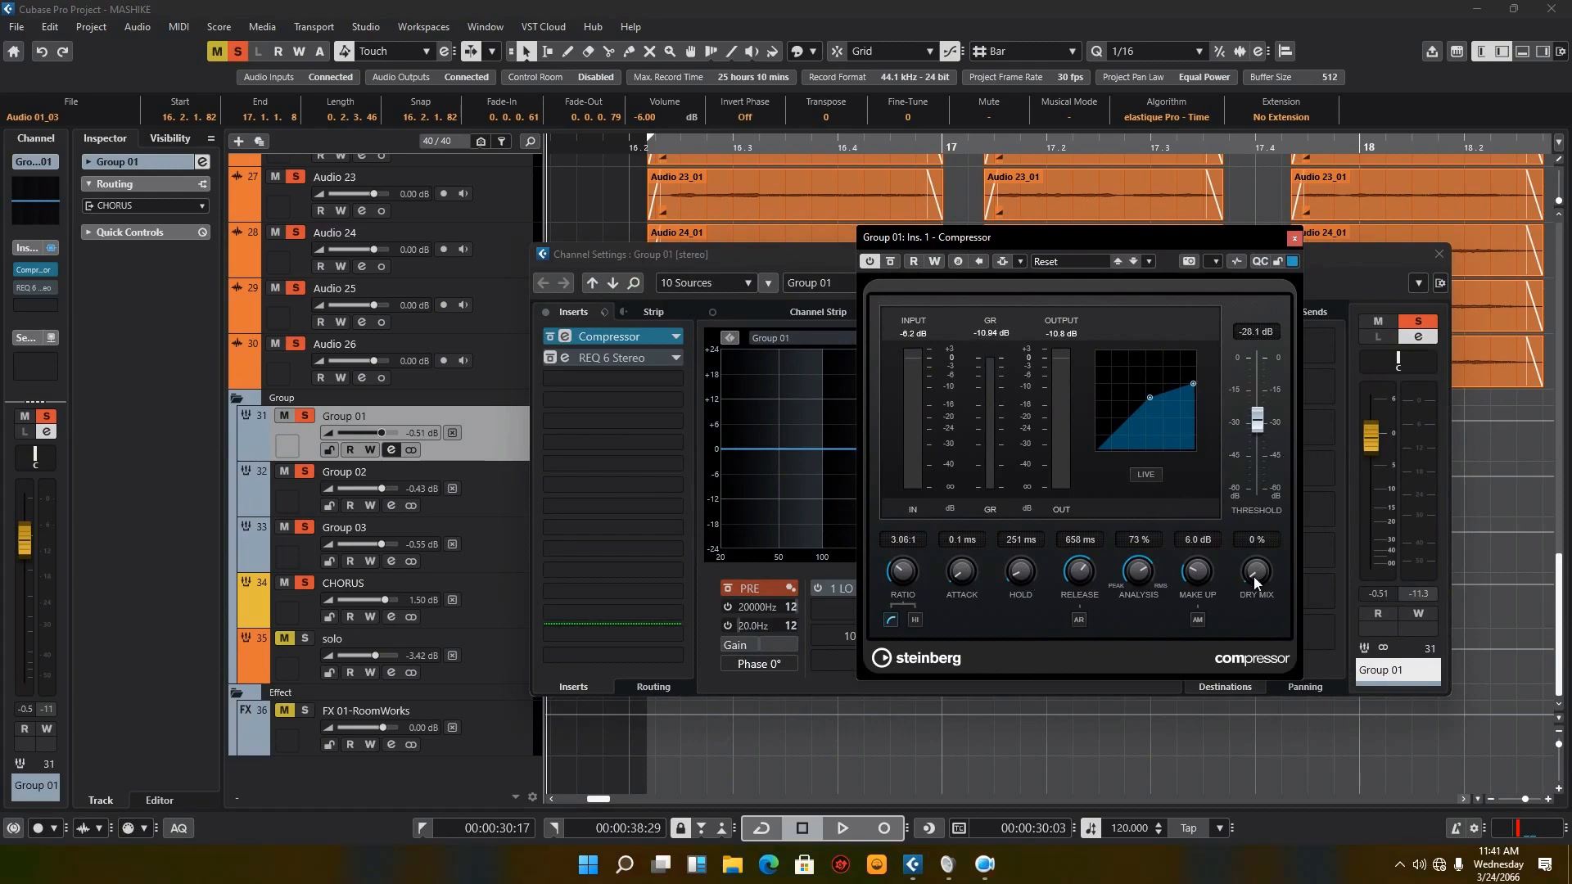
Step: Reactivate the REQ 6 Stereo insert on Group 01 and view its equalizer curve beside the group tracks
{"action": "left_click", "coordinate": [565, 358]}
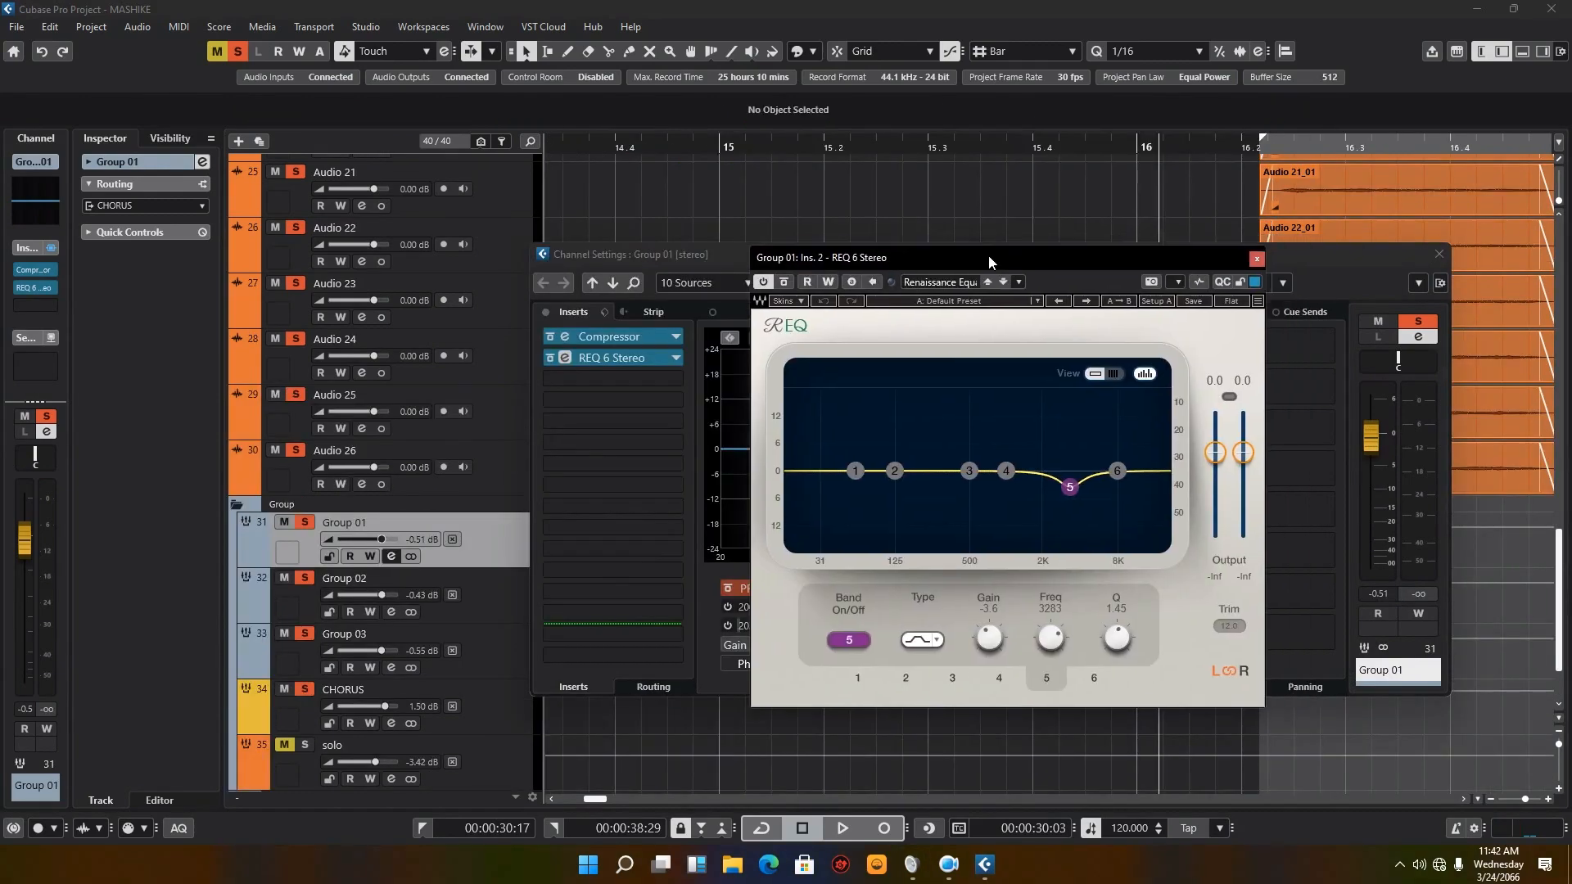
{"action": "left_click_drag", "start_coordinate": [989, 262], "coordinate": [945, 274]}
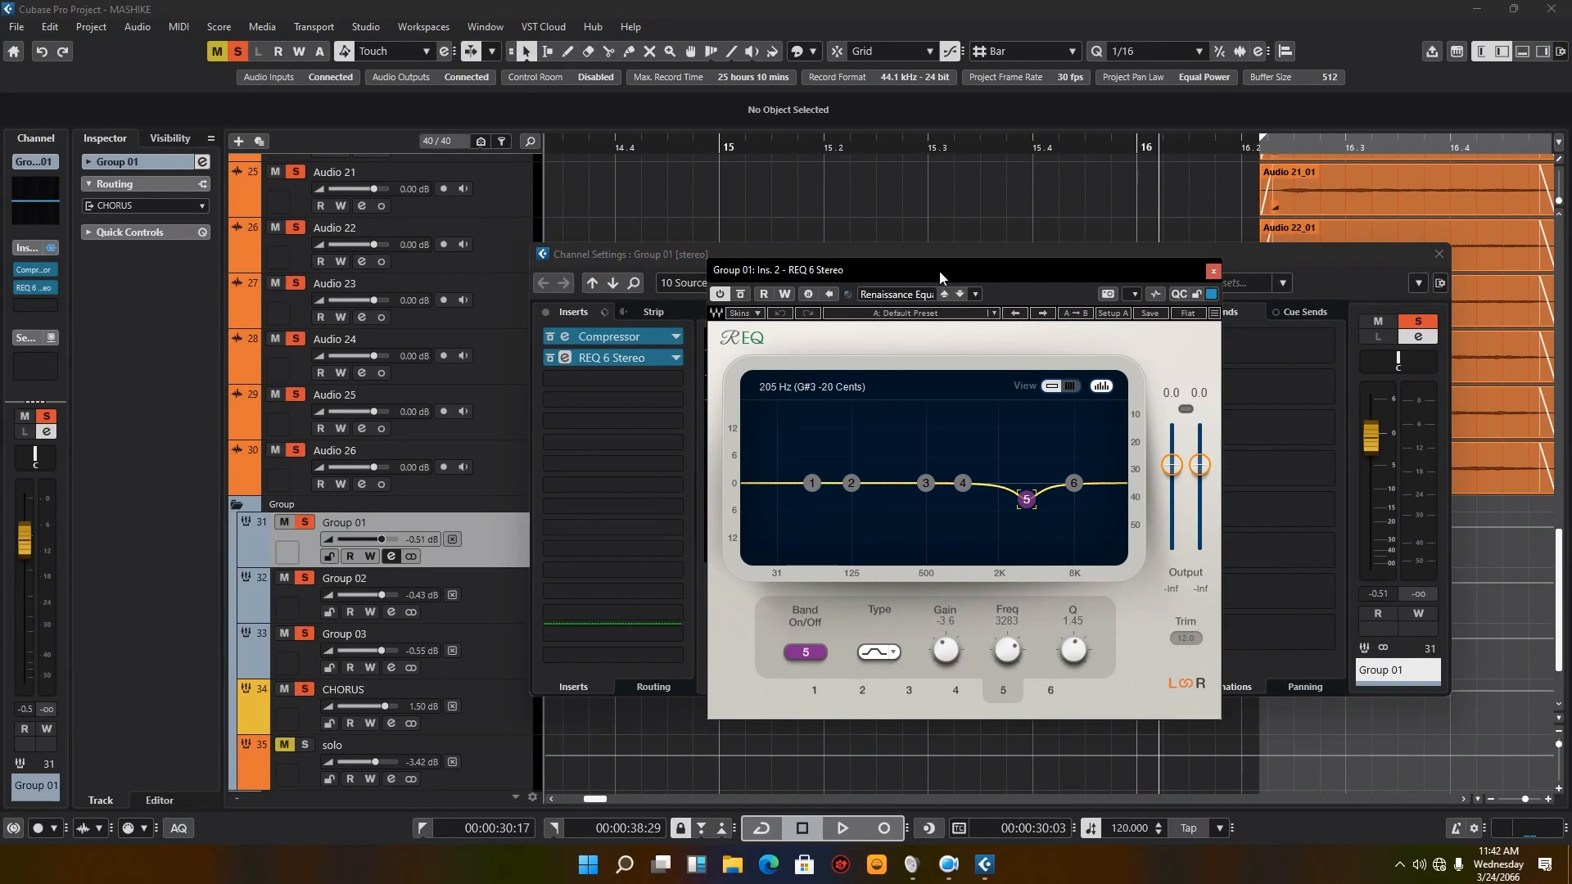
{"action": "left_click_drag", "start_coordinate": [940, 272], "coordinate": [1010, 233]}
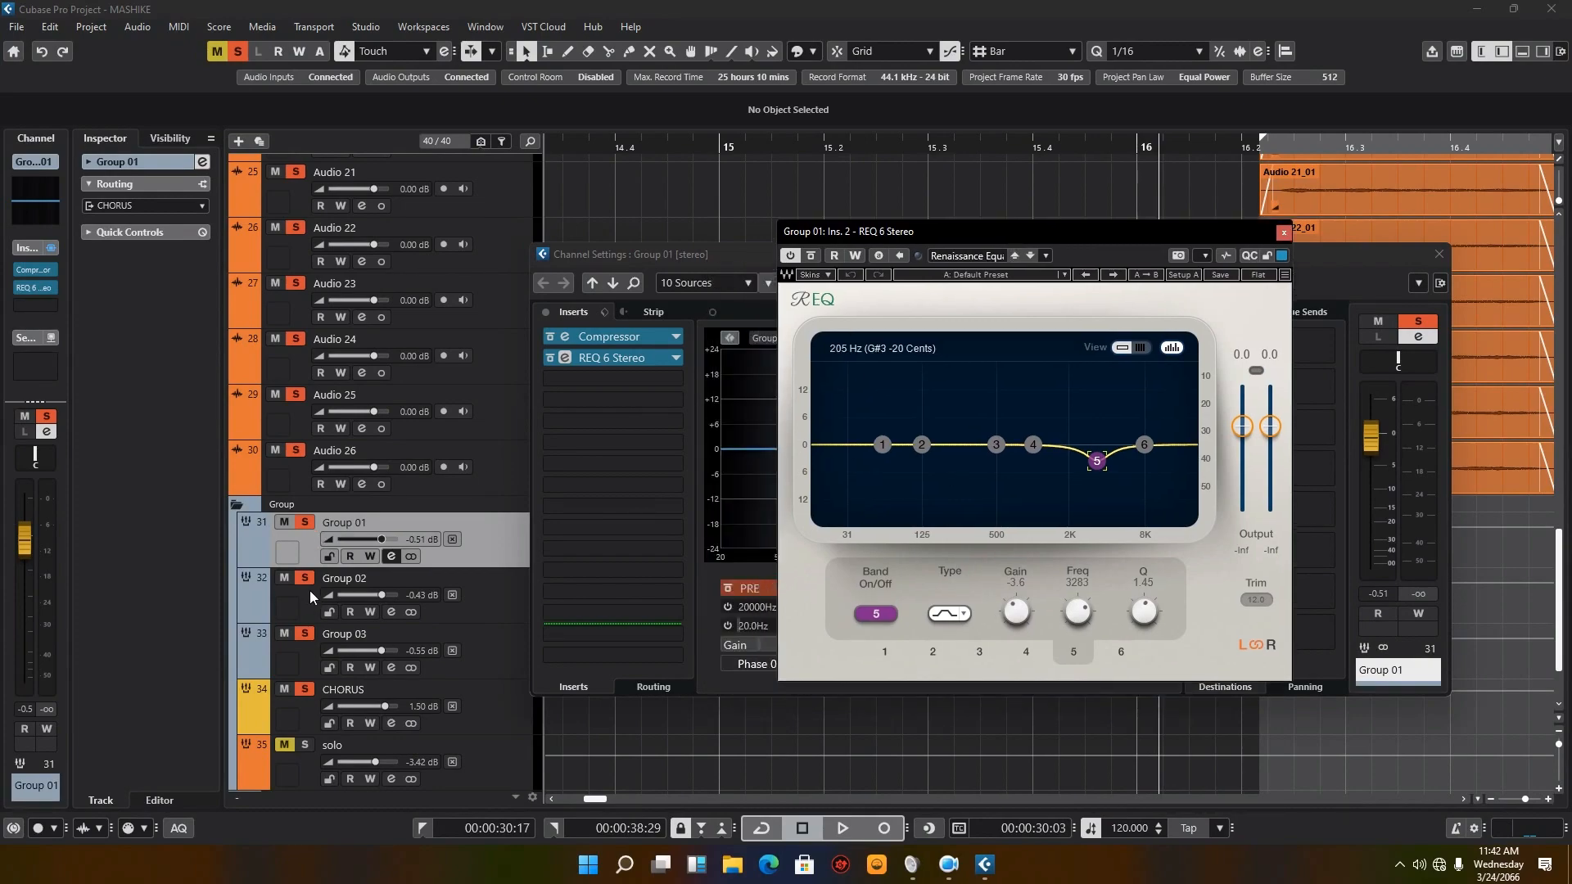
Step: Clear all active solos, solo only Group 01, and play the chorus section
{"action": "left_click", "coordinate": [238, 50]}
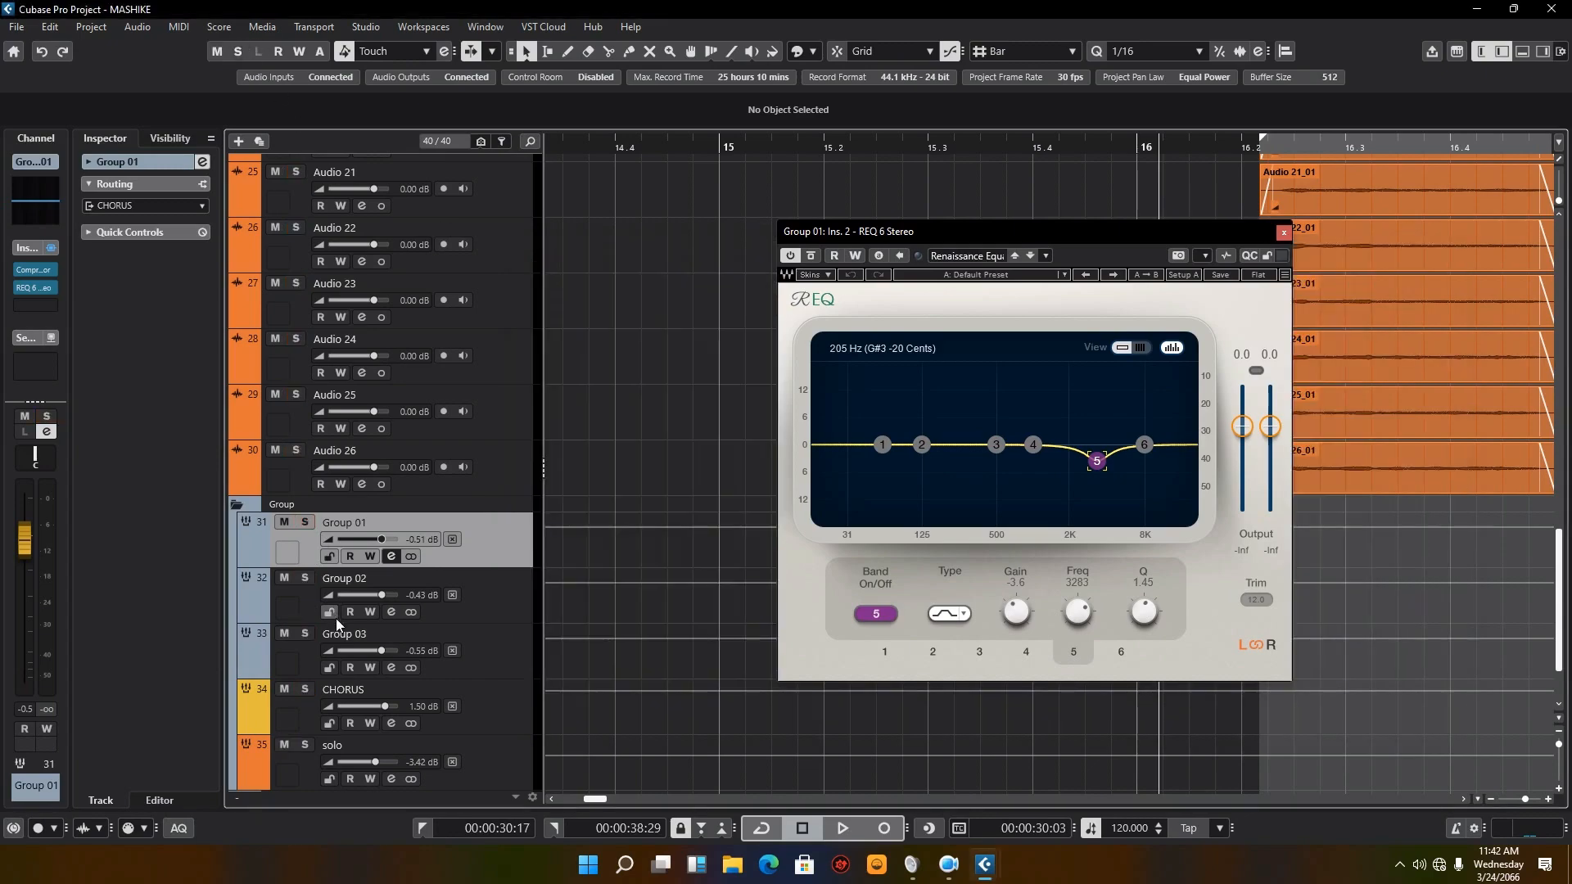
{"action": "left_click", "coordinate": [305, 523]}
{"action": "left_click", "coordinate": [843, 829]}
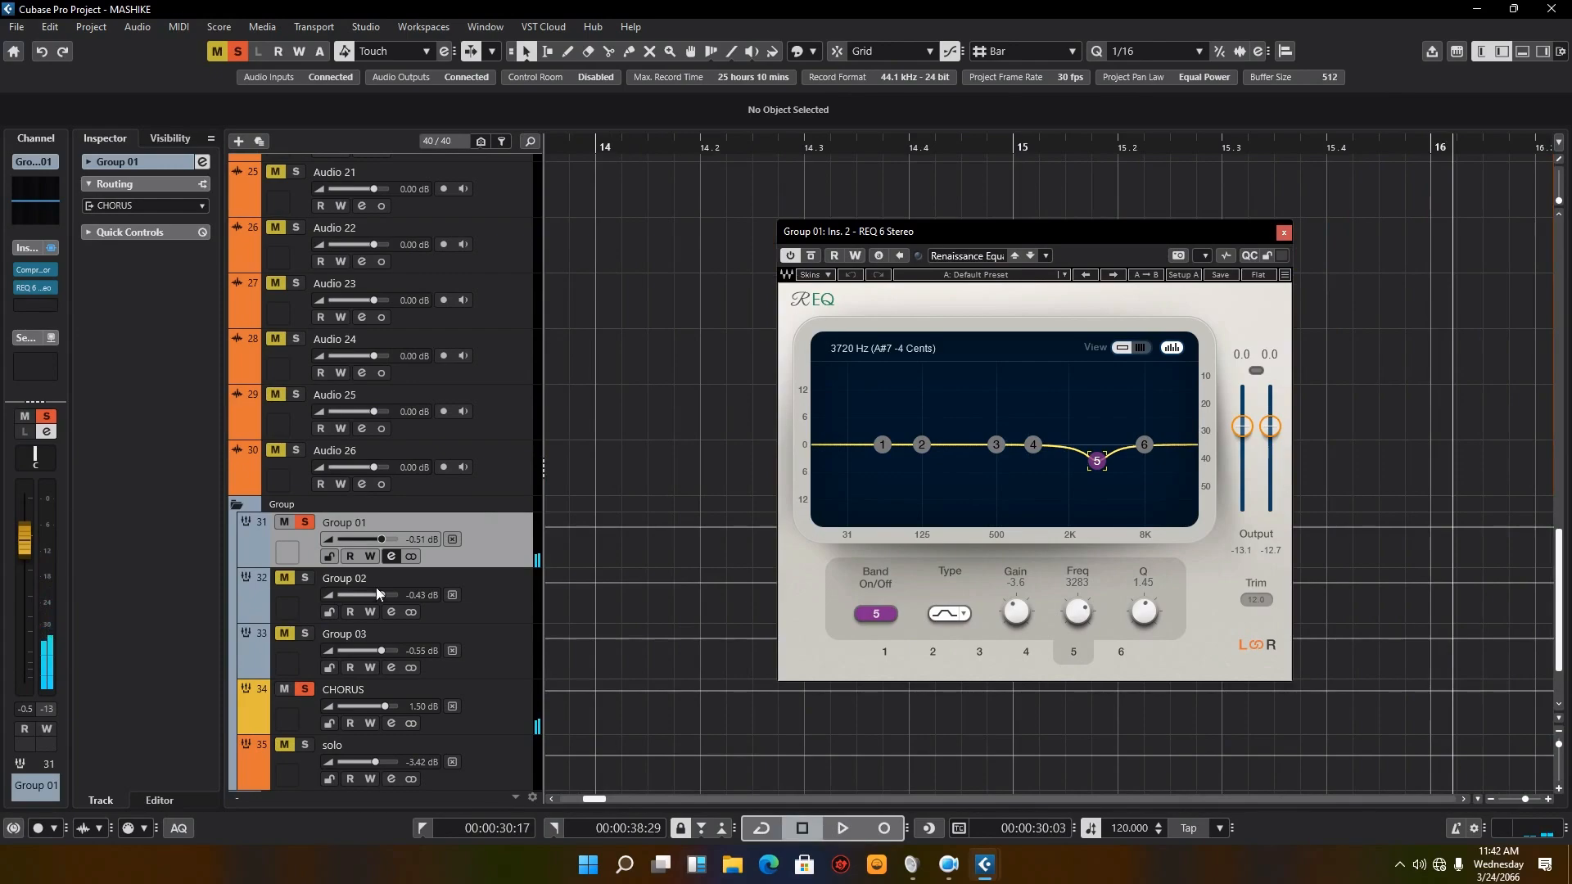
Step: Bypass all inserts on Group 01, play the chorus section dry, and close the REQ 6 Stereo window
{"action": "left_click", "coordinate": [391, 556]}
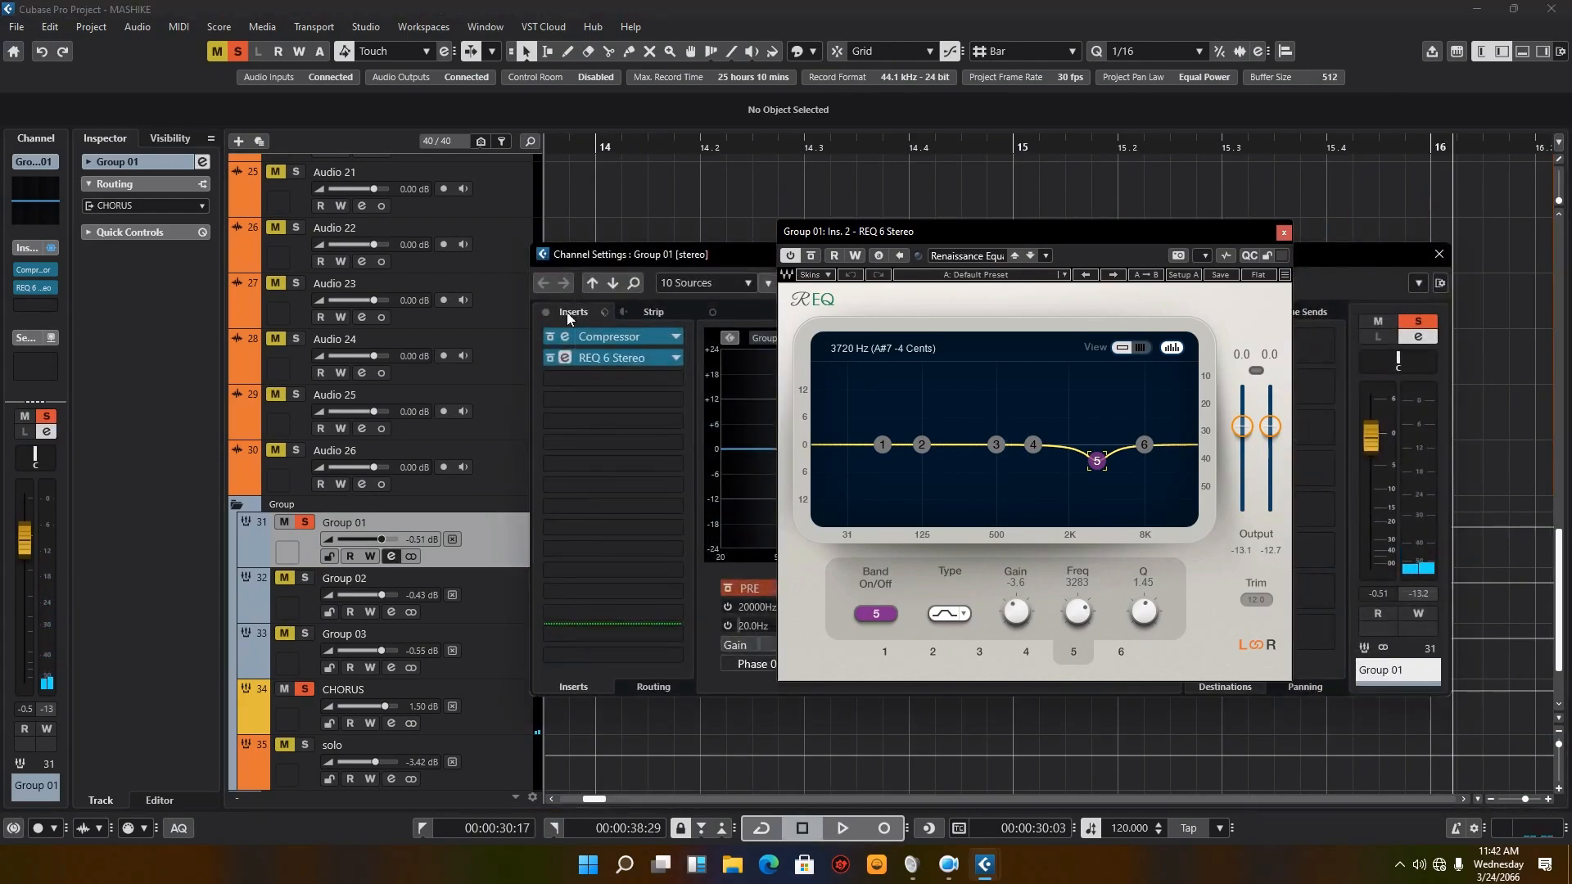
{"action": "left_click", "coordinate": [844, 829]}
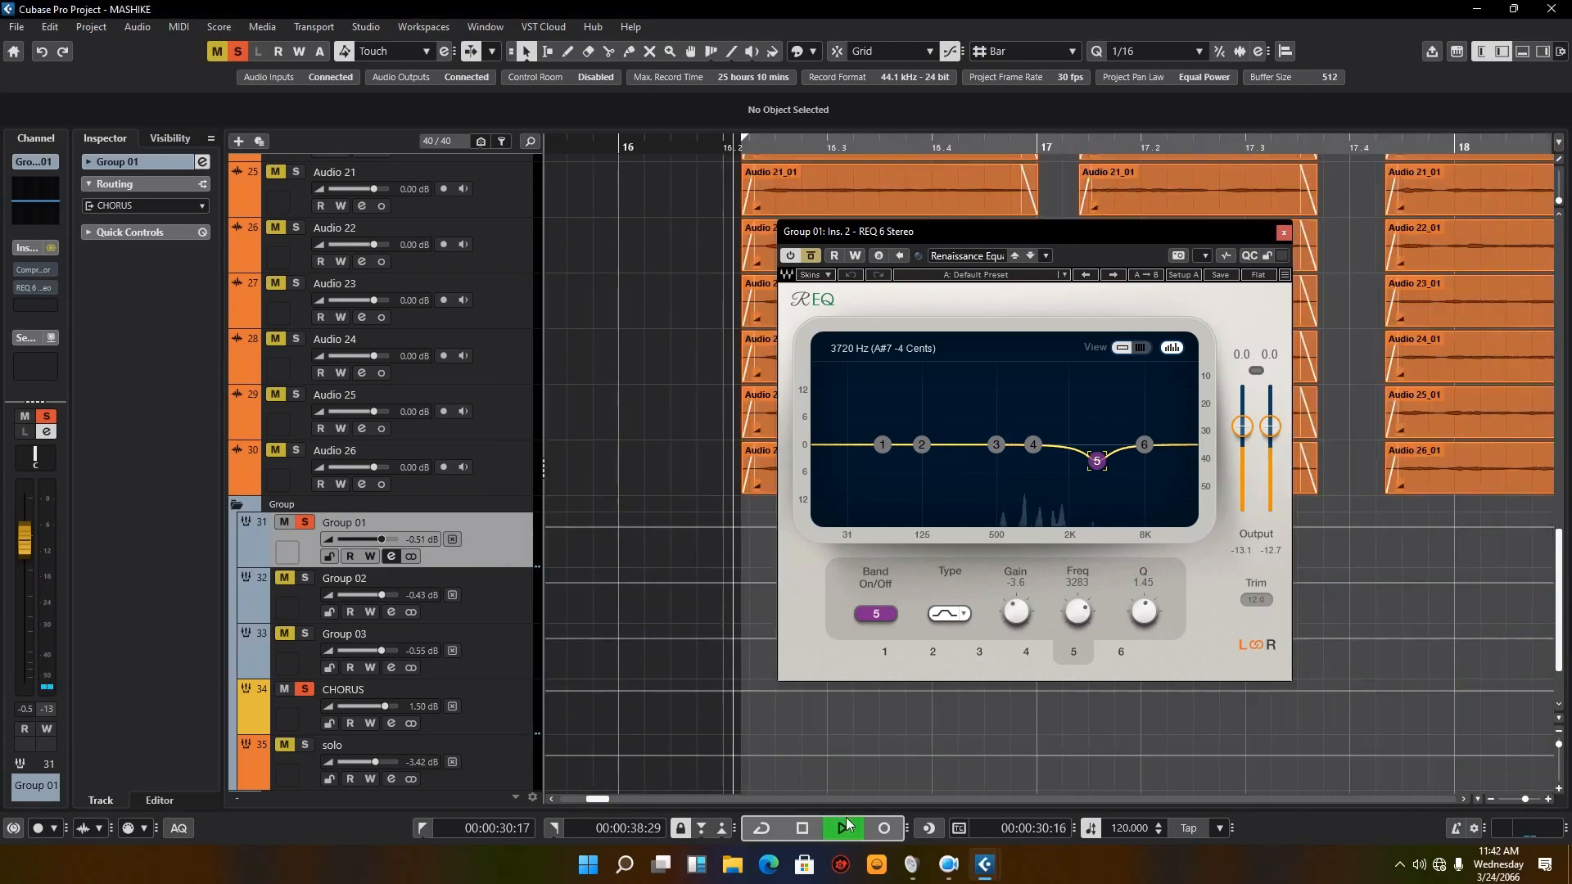
{"action": "left_click", "coordinate": [1284, 233]}
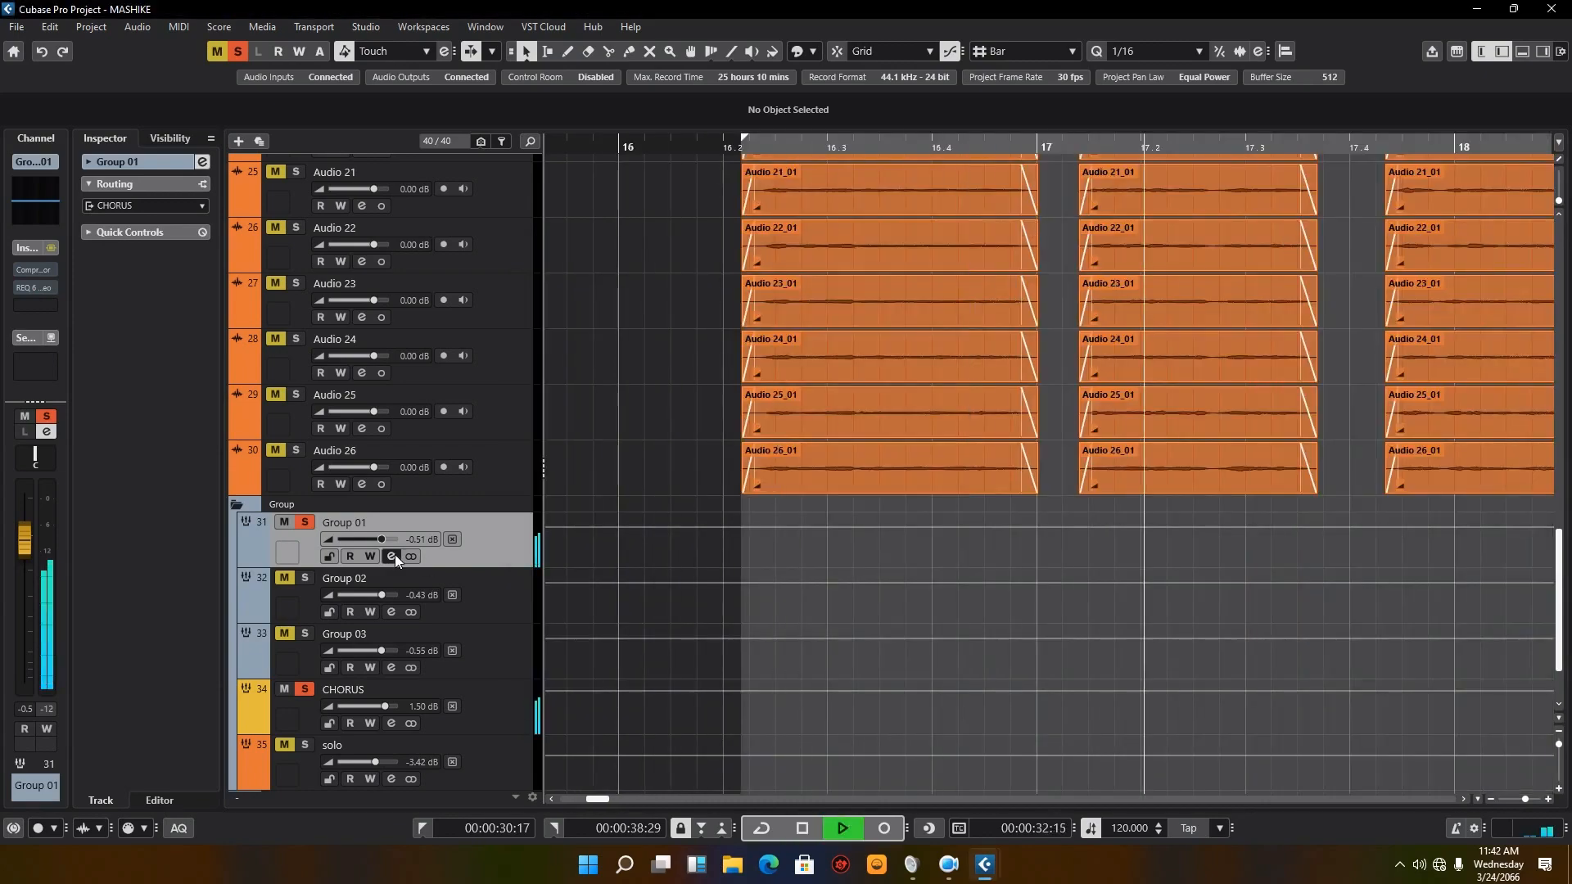
Step: Reactivate Group 01's Compressor and REQ 6 Stereo one after the other during playback, view the REQ spectrum, and stop
{"action": "left_click", "coordinate": [394, 556]}
{"action": "left_click", "coordinate": [394, 556]}
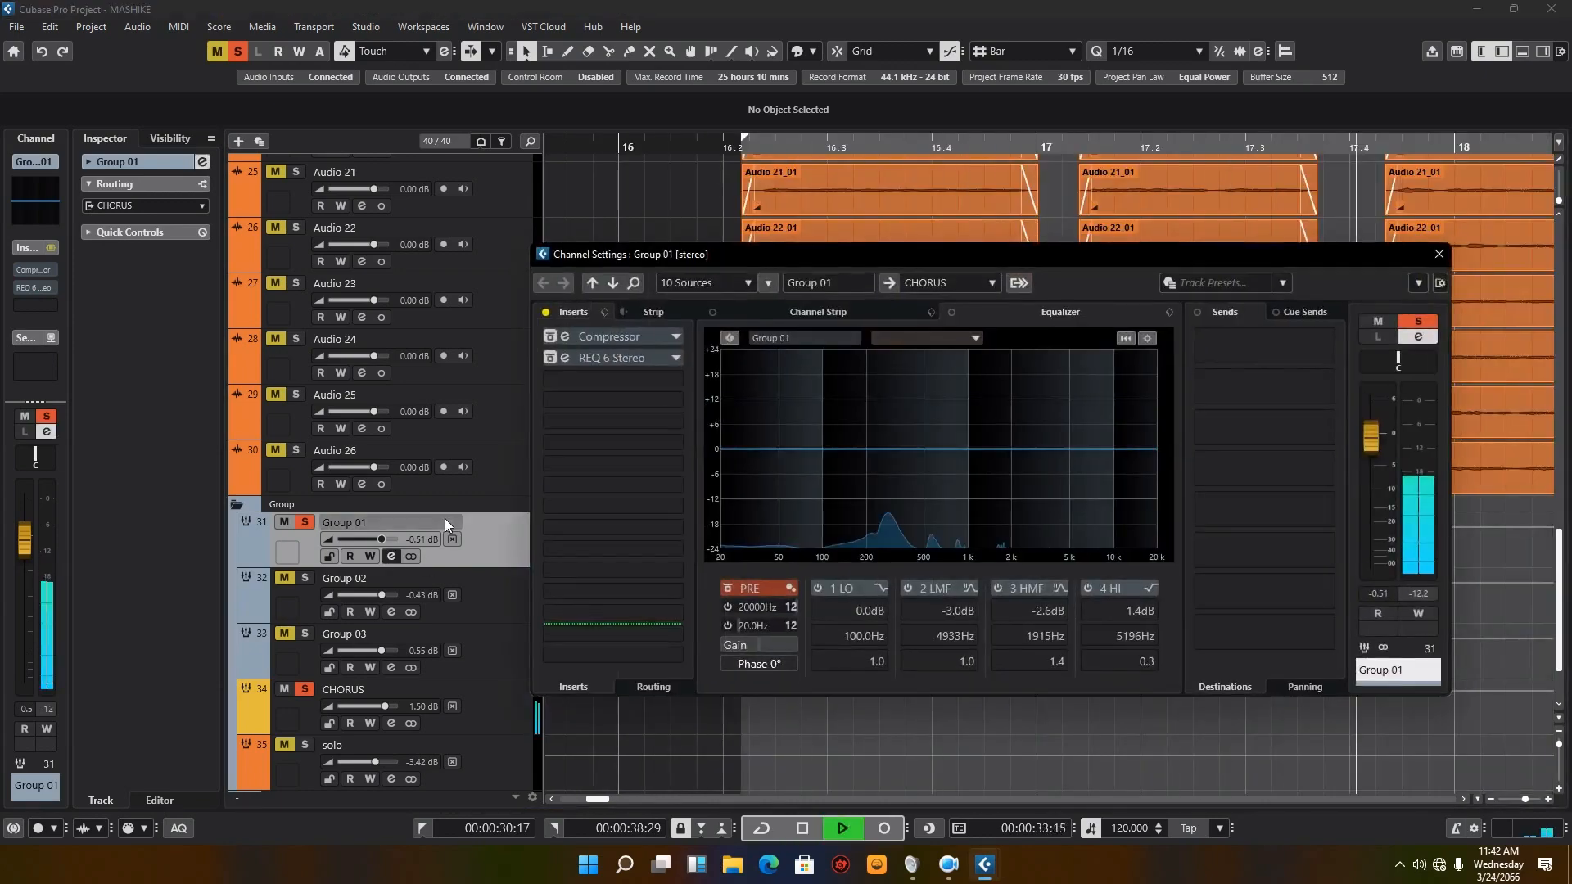
{"action": "left_click", "coordinate": [552, 358]}
{"action": "left_click", "coordinate": [564, 357]}
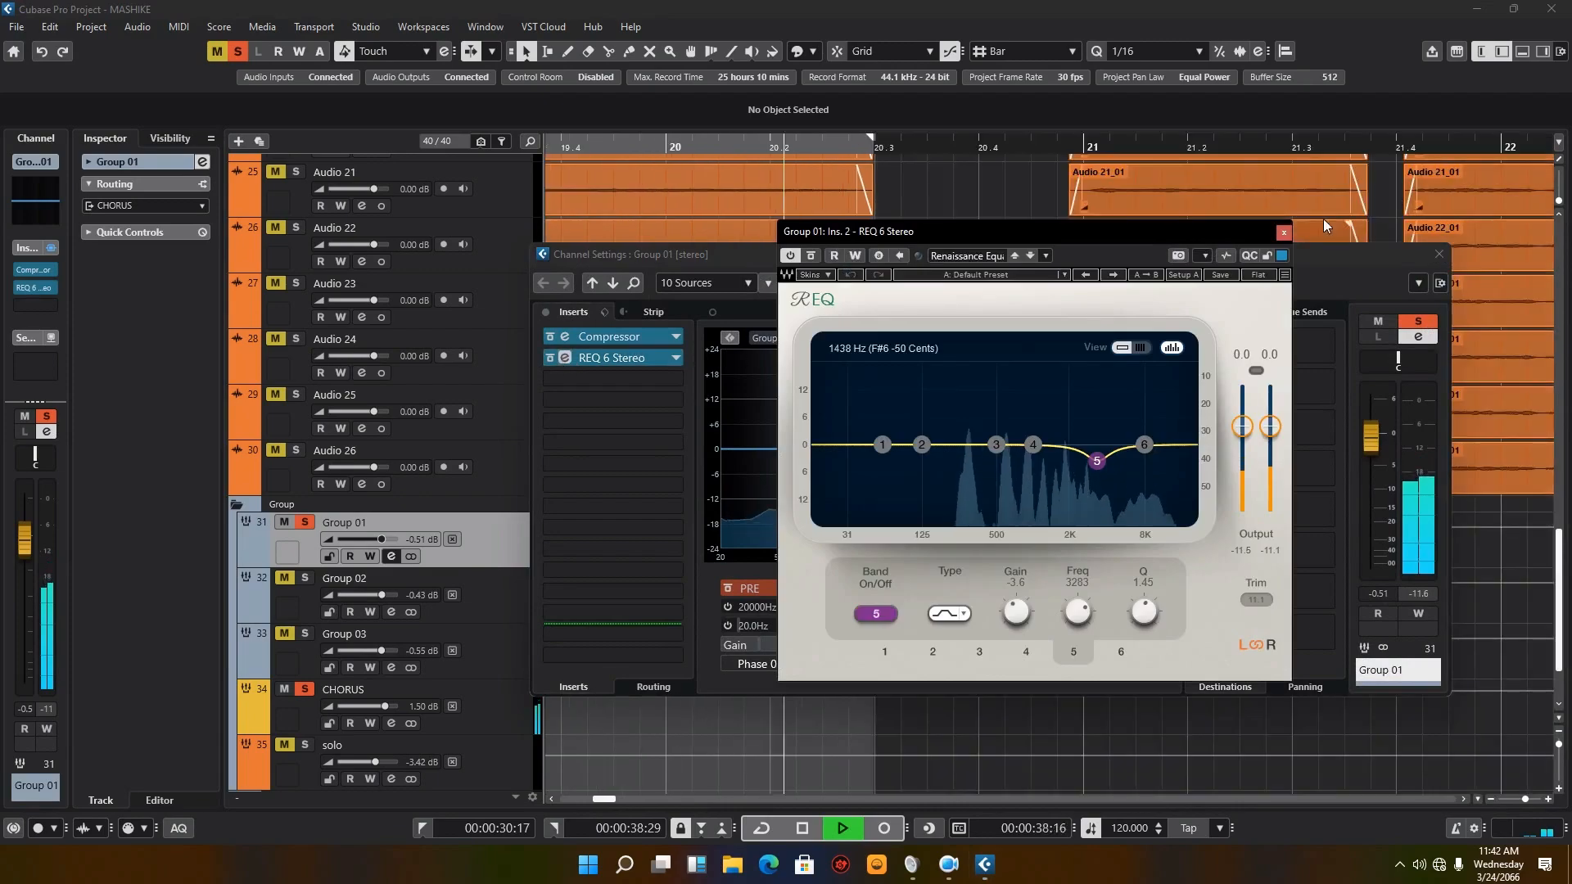
{"action": "left_click", "coordinate": [1283, 234]}
{"action": "left_click", "coordinate": [797, 830]}
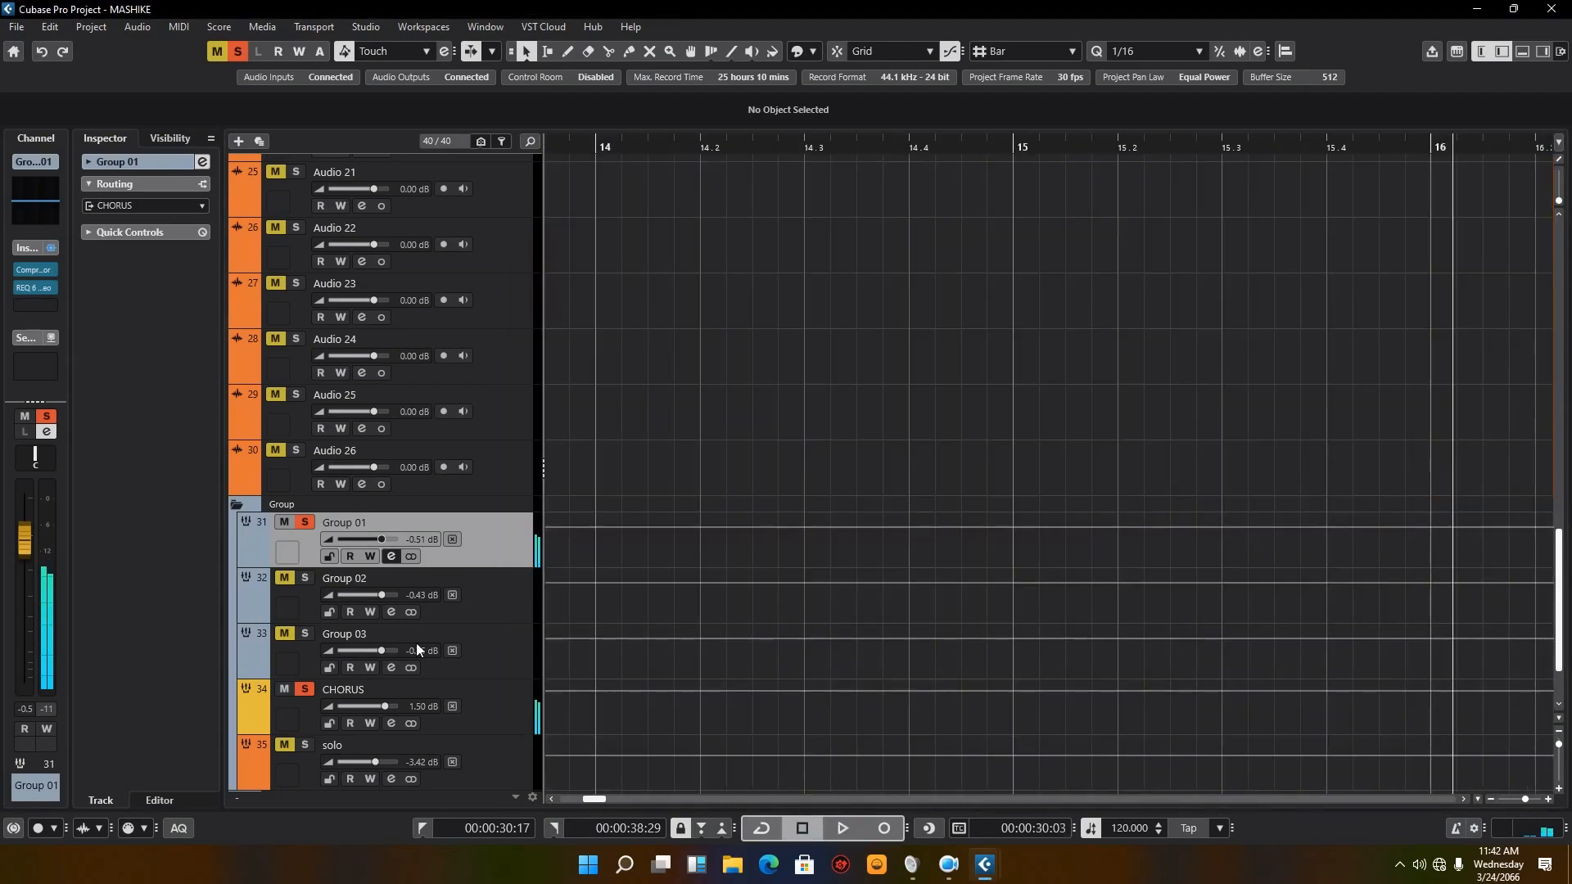
Step: Switch on the 2 LMF and 3 HMF bands of Group 01's channel equalizer, leaving the 4 HI band off
{"action": "left_click", "coordinate": [390, 562]}
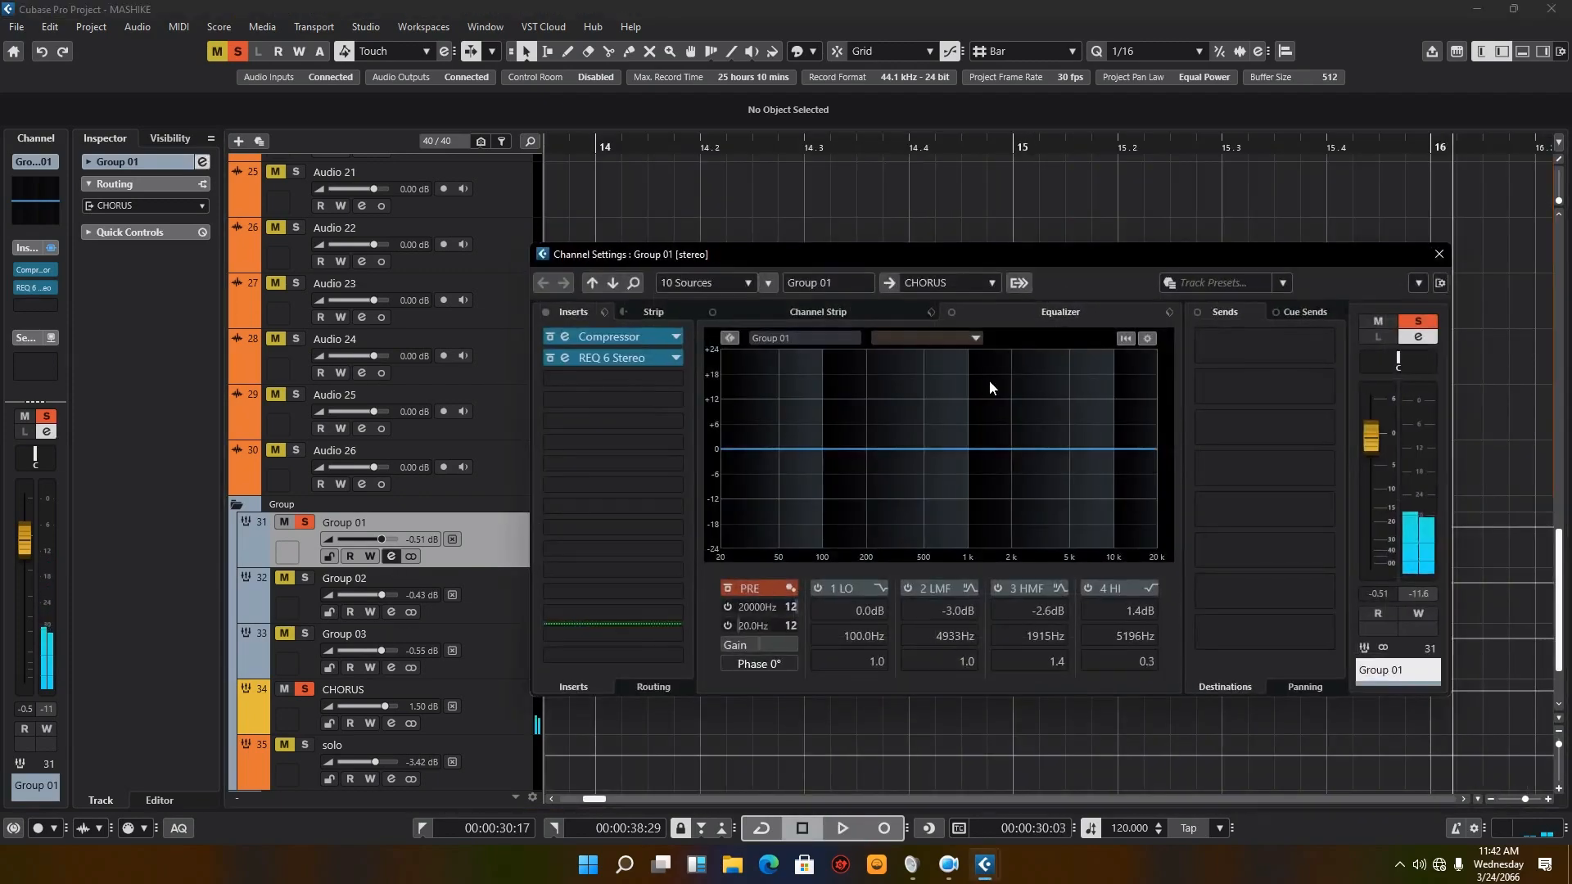
{"action": "left_click", "coordinate": [1002, 589]}
{"action": "left_click", "coordinate": [1088, 588]}
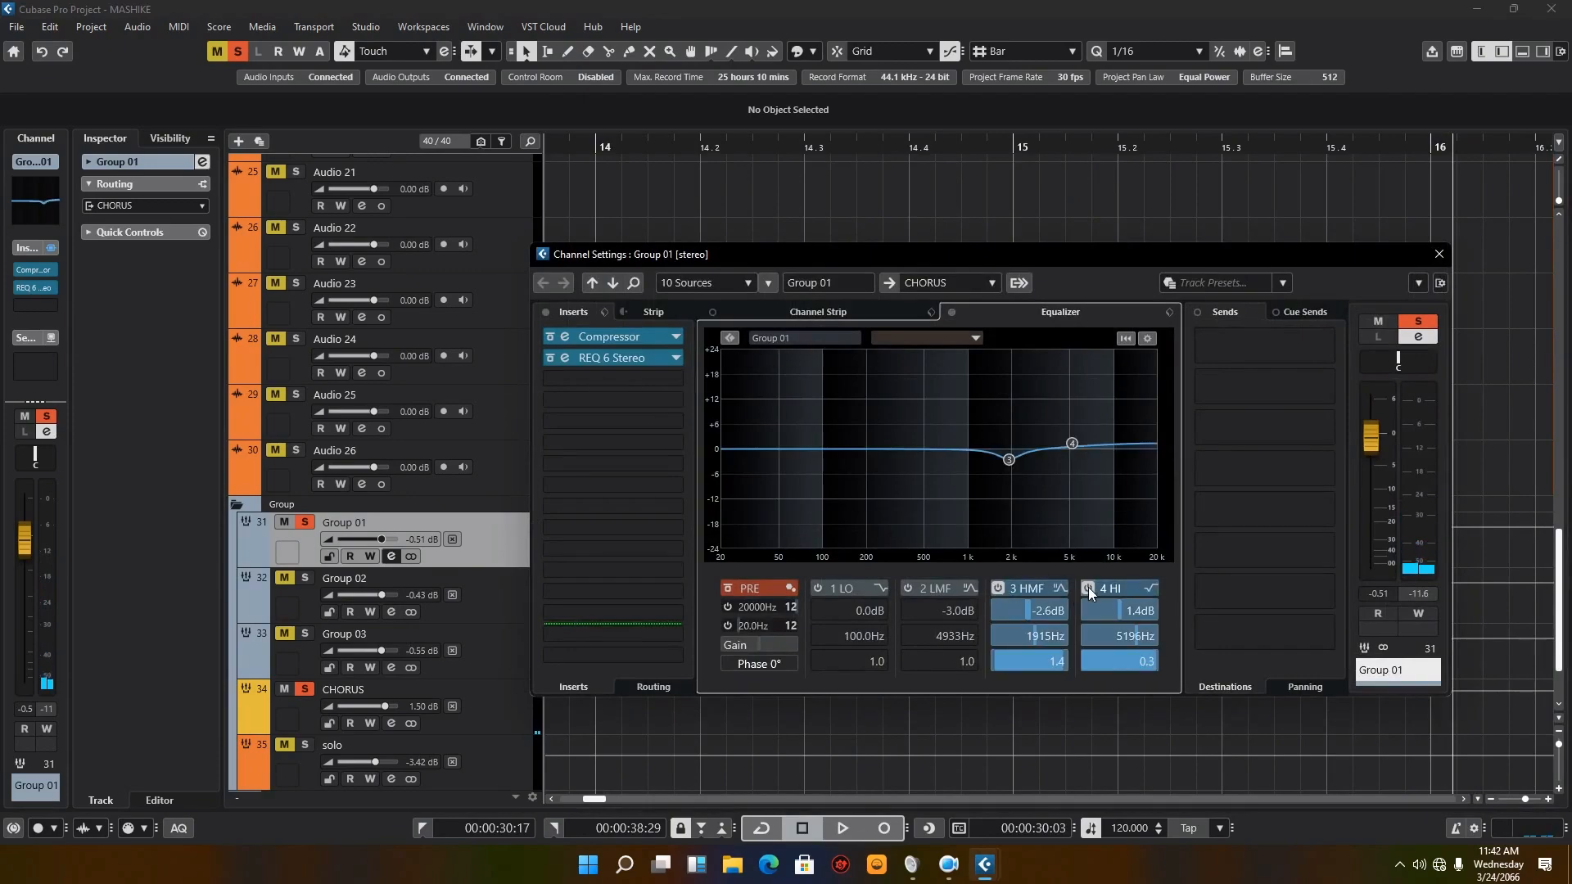
{"action": "left_click", "coordinate": [914, 591]}
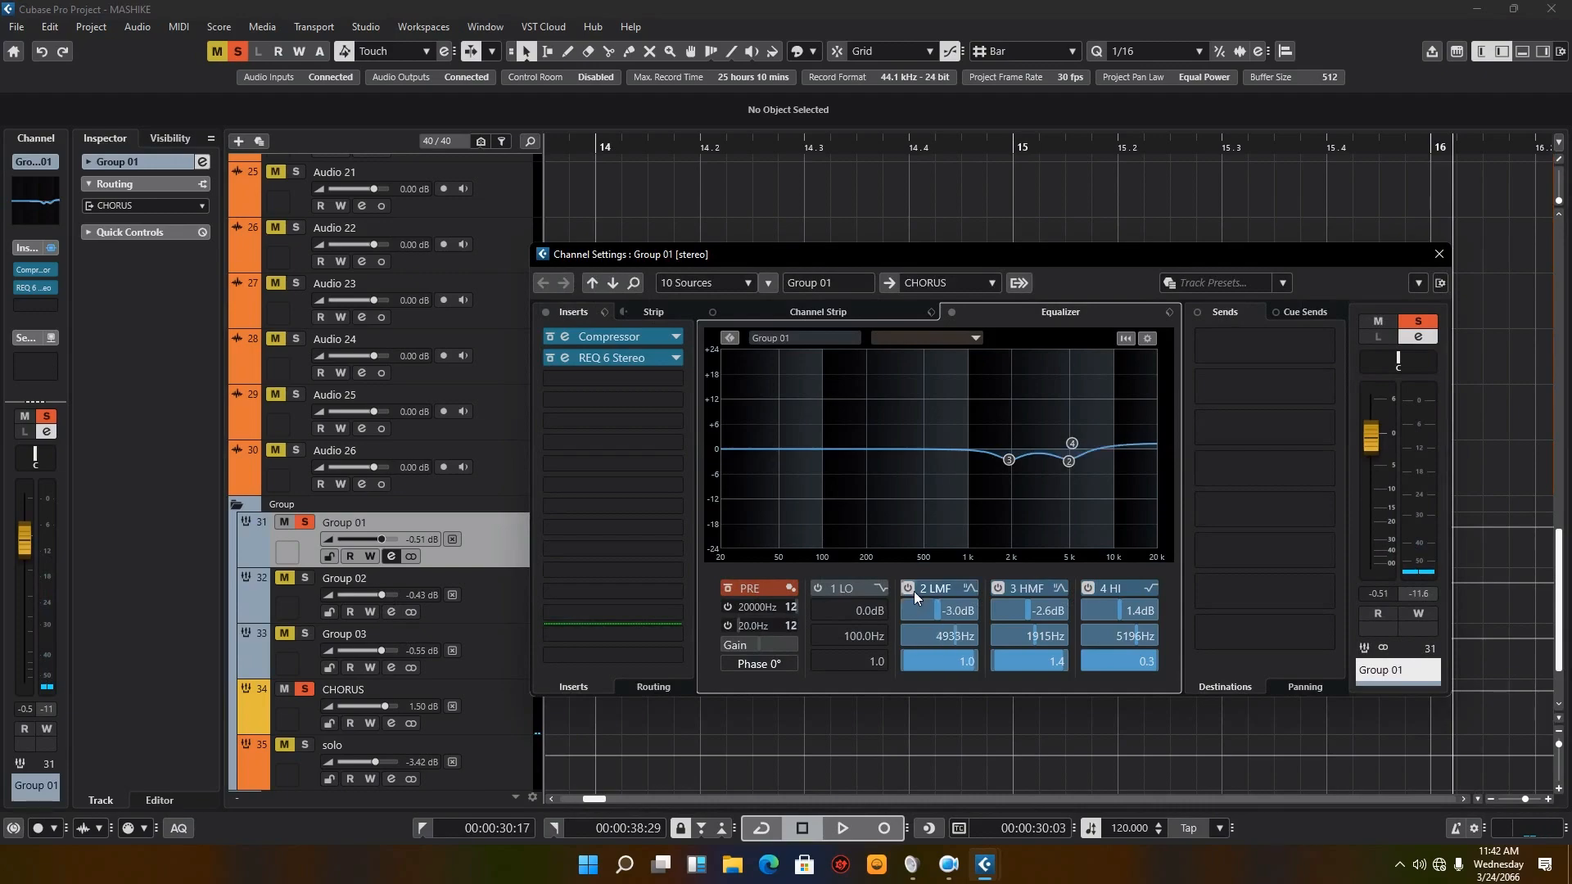
{"action": "left_click", "coordinate": [1089, 589]}
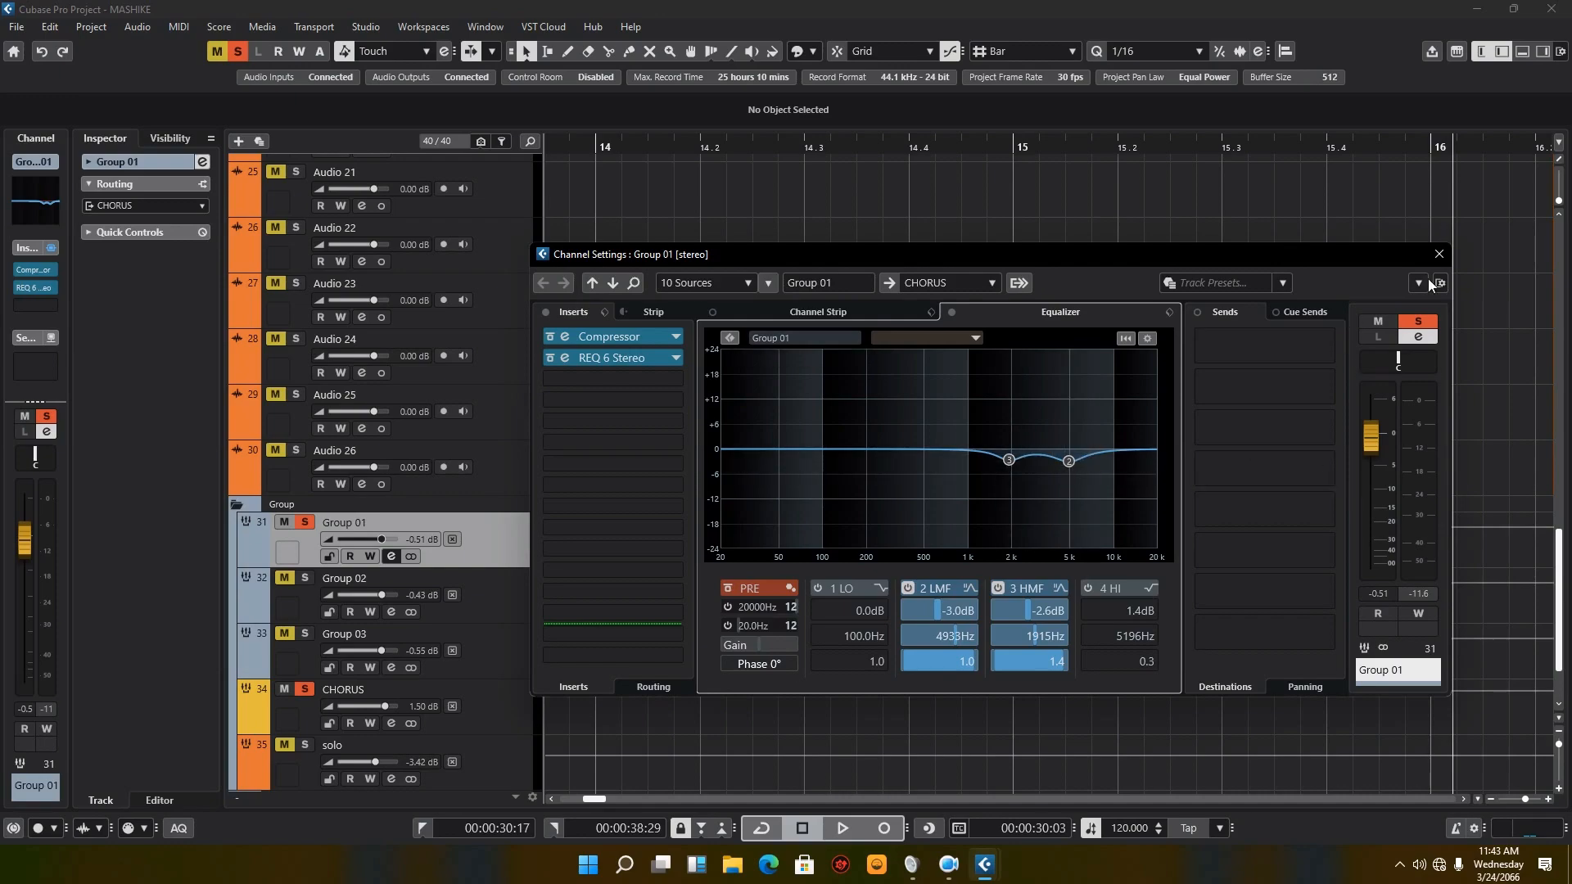
Step: Close Group 01's channel settings and audition the group with its equalizer bands active
{"action": "left_click", "coordinate": [1438, 255]}
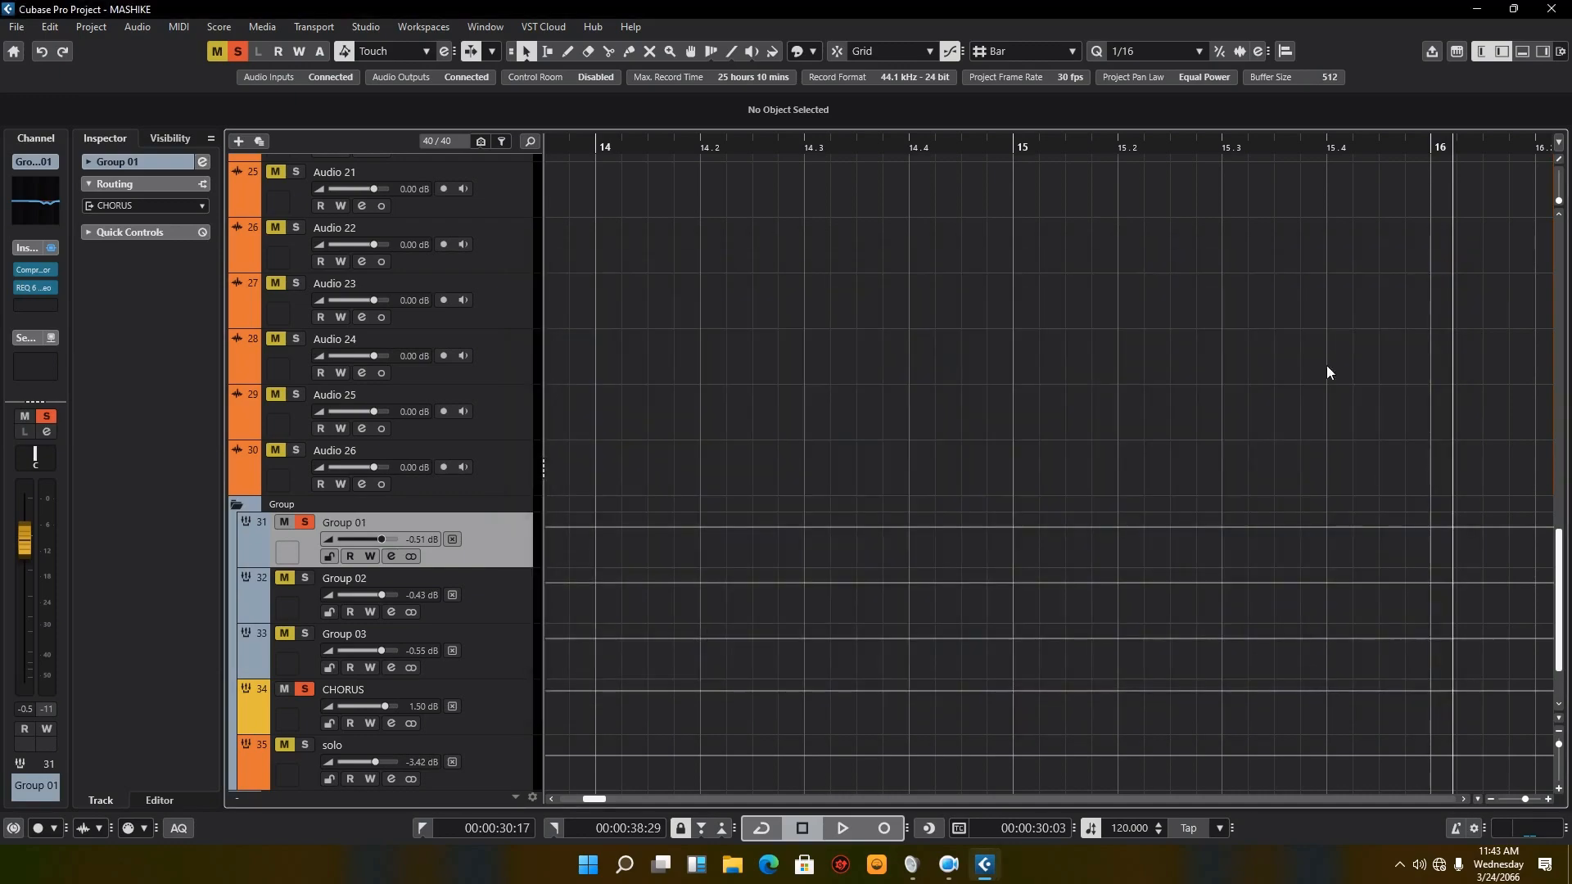
{"action": "left_click", "coordinate": [841, 829]}
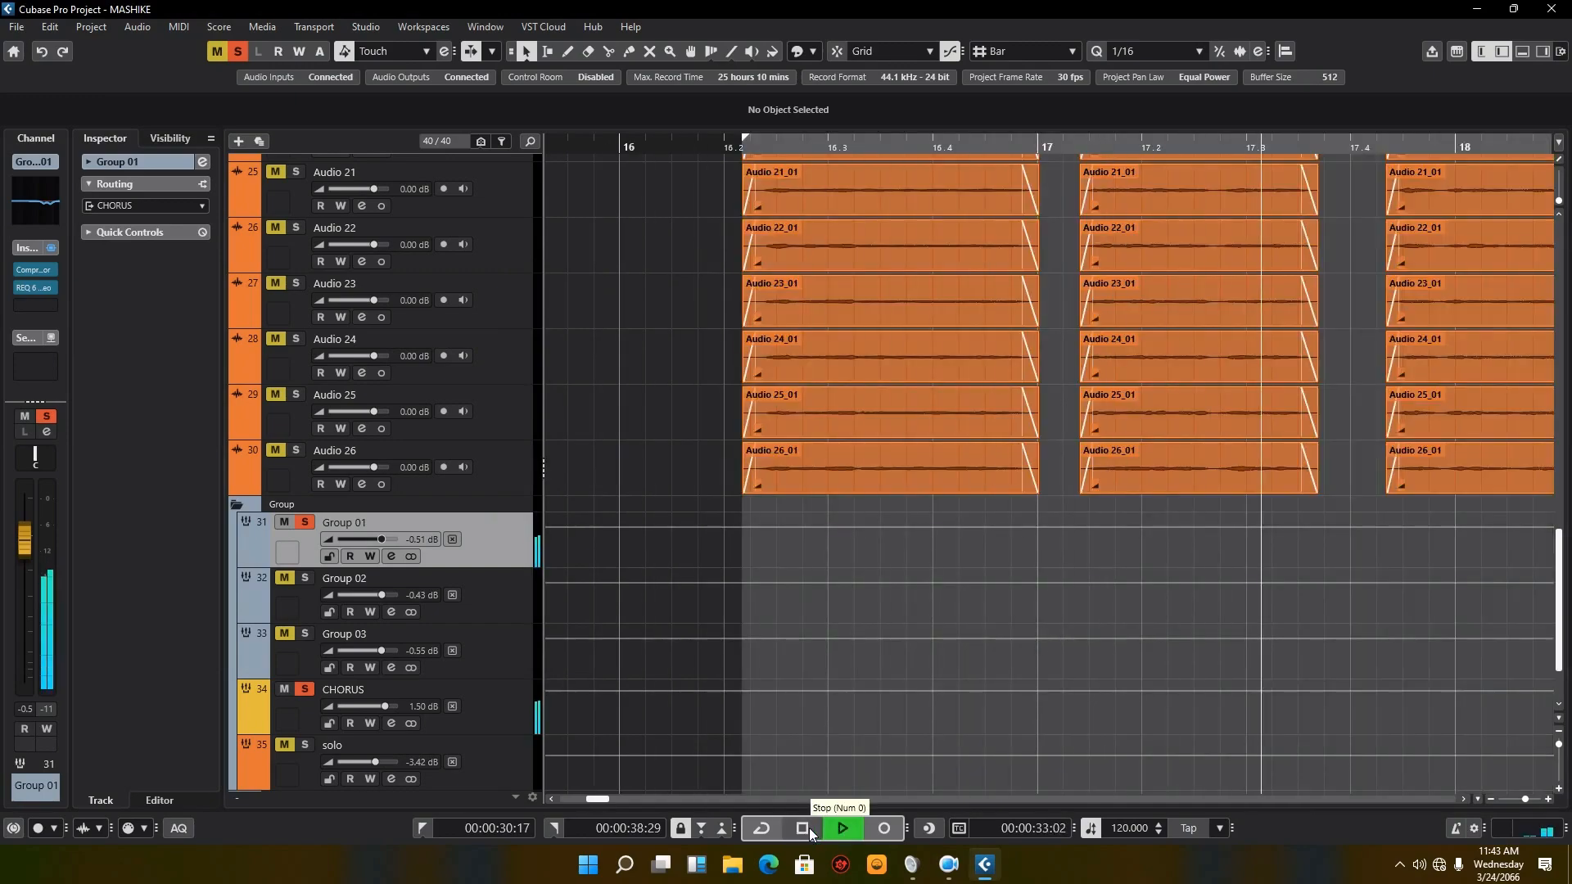
{"action": "left_click", "coordinate": [802, 830]}
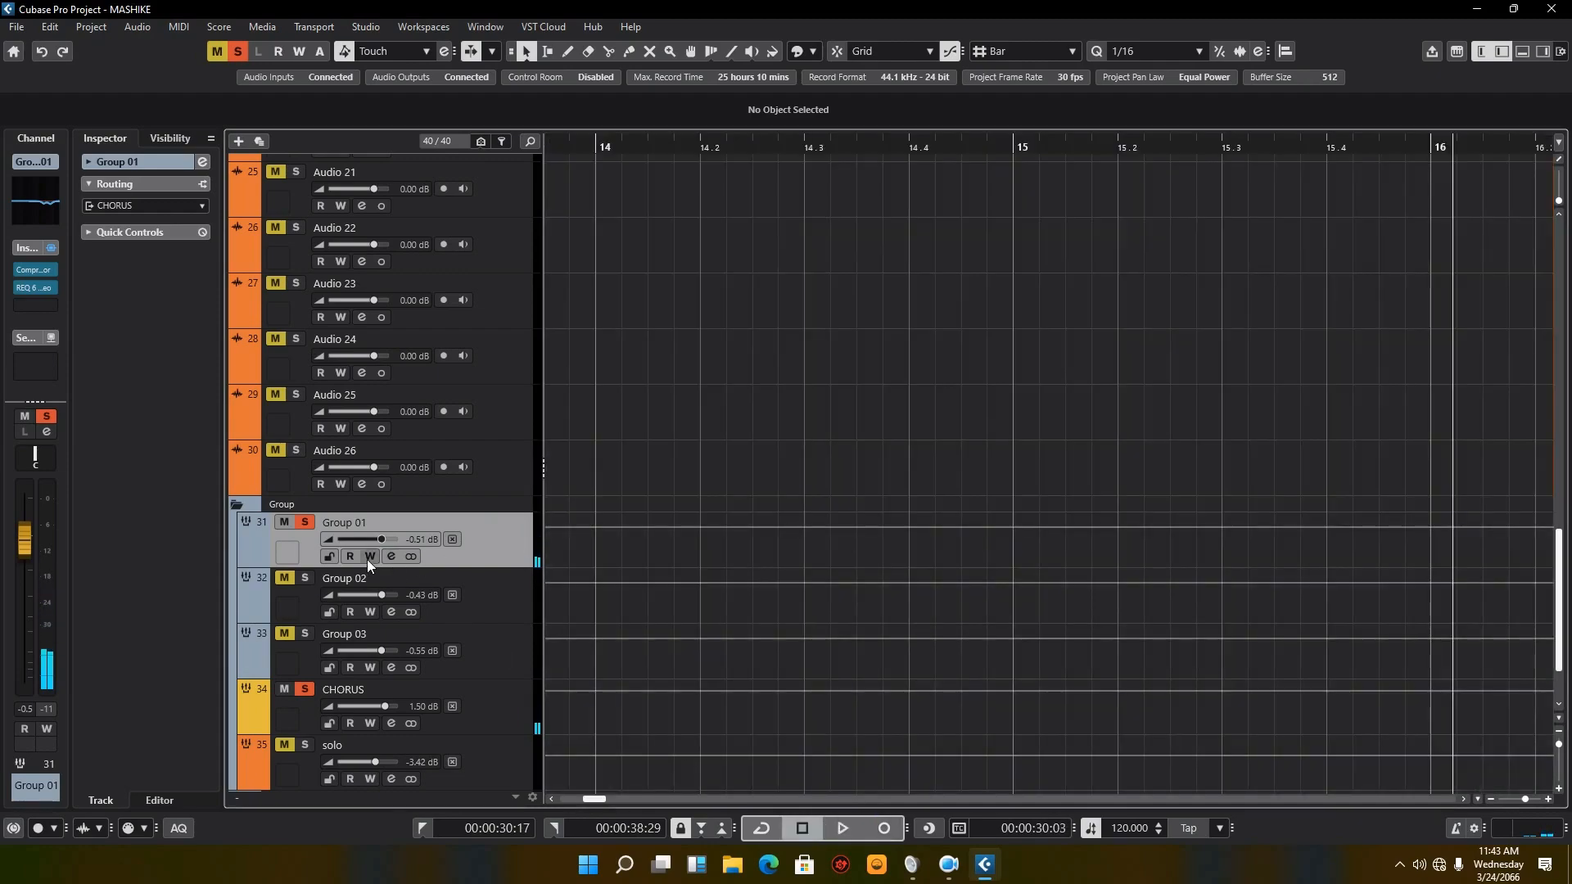
Step: Compare Group 01 without and with the 2 LMF and 3 HMF equalizer bands during playback, leave both on, and stop
{"action": "left_click", "coordinate": [388, 557]}
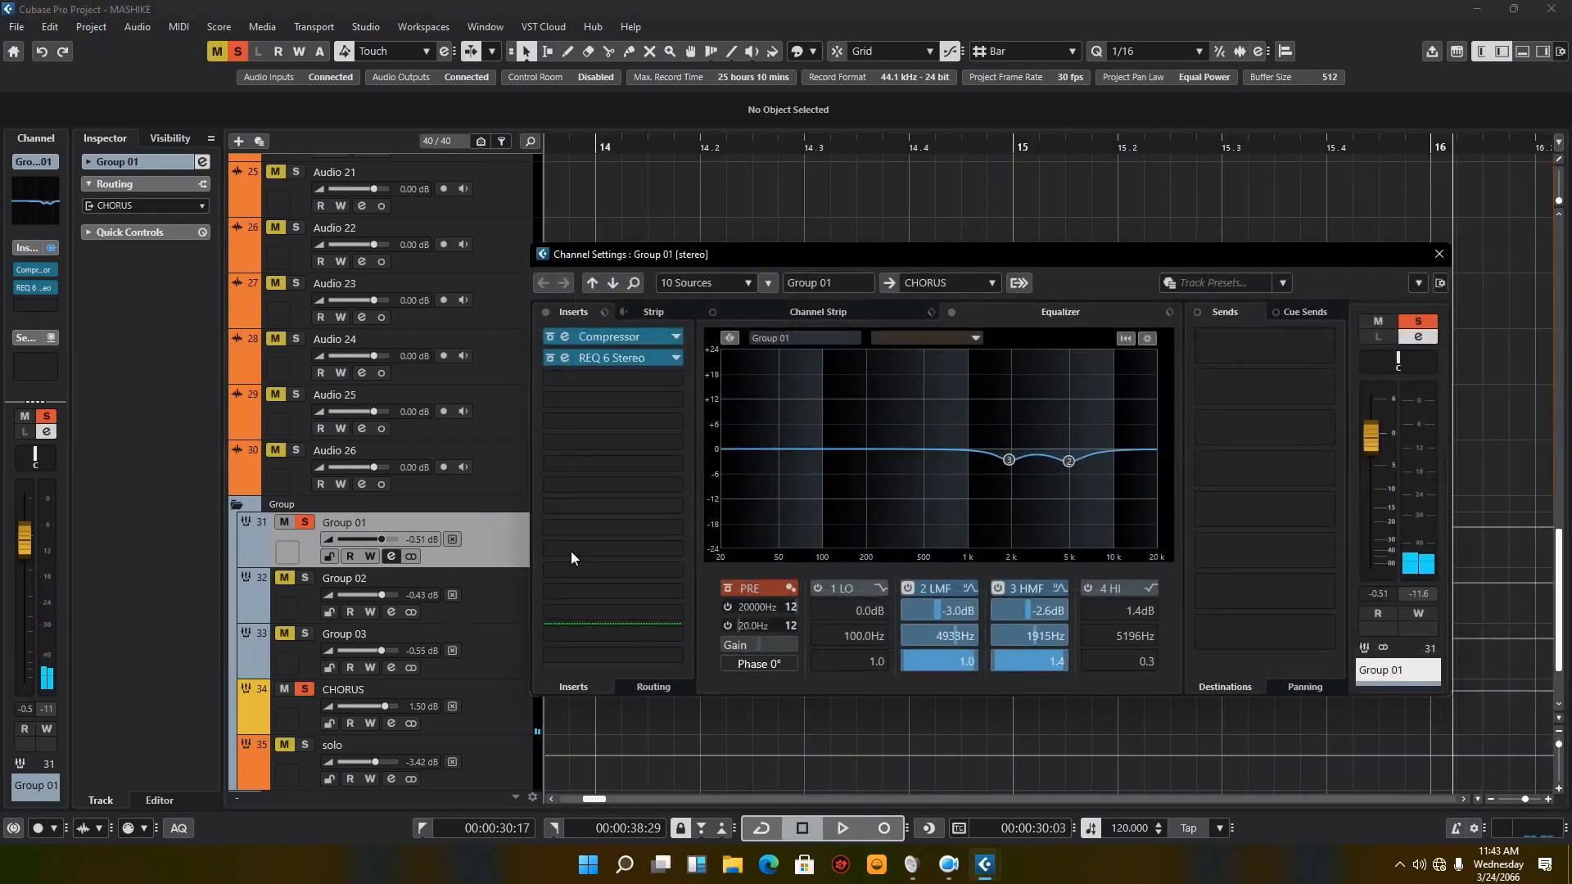
{"action": "left_click", "coordinate": [999, 588]}
{"action": "left_click", "coordinate": [909, 588]}
{"action": "left_click", "coordinate": [846, 829]}
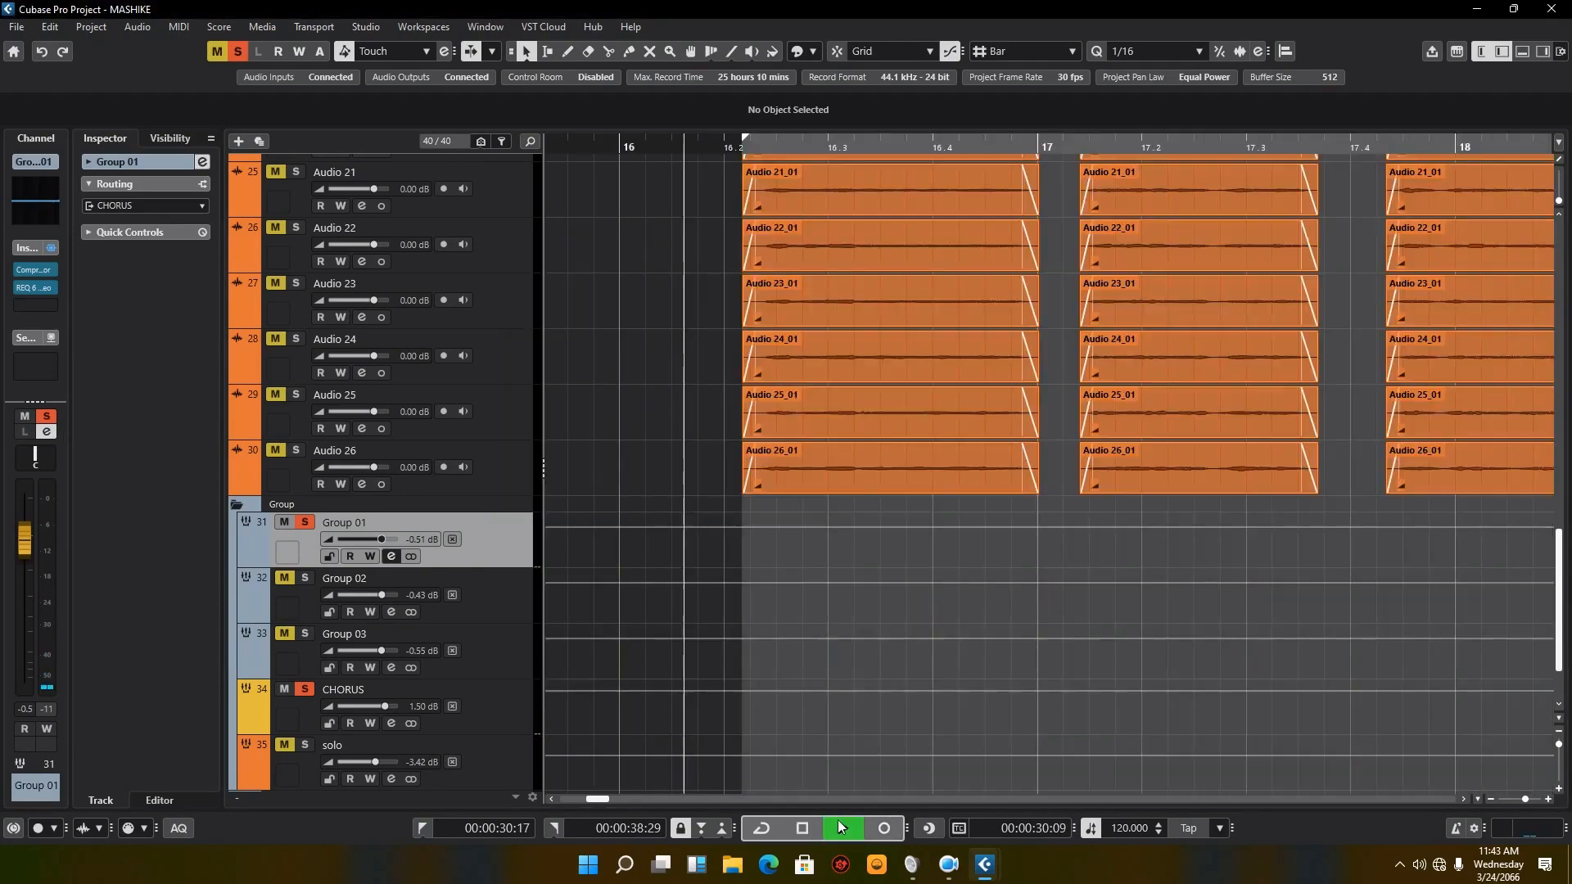
{"action": "left_click", "coordinate": [390, 559]}
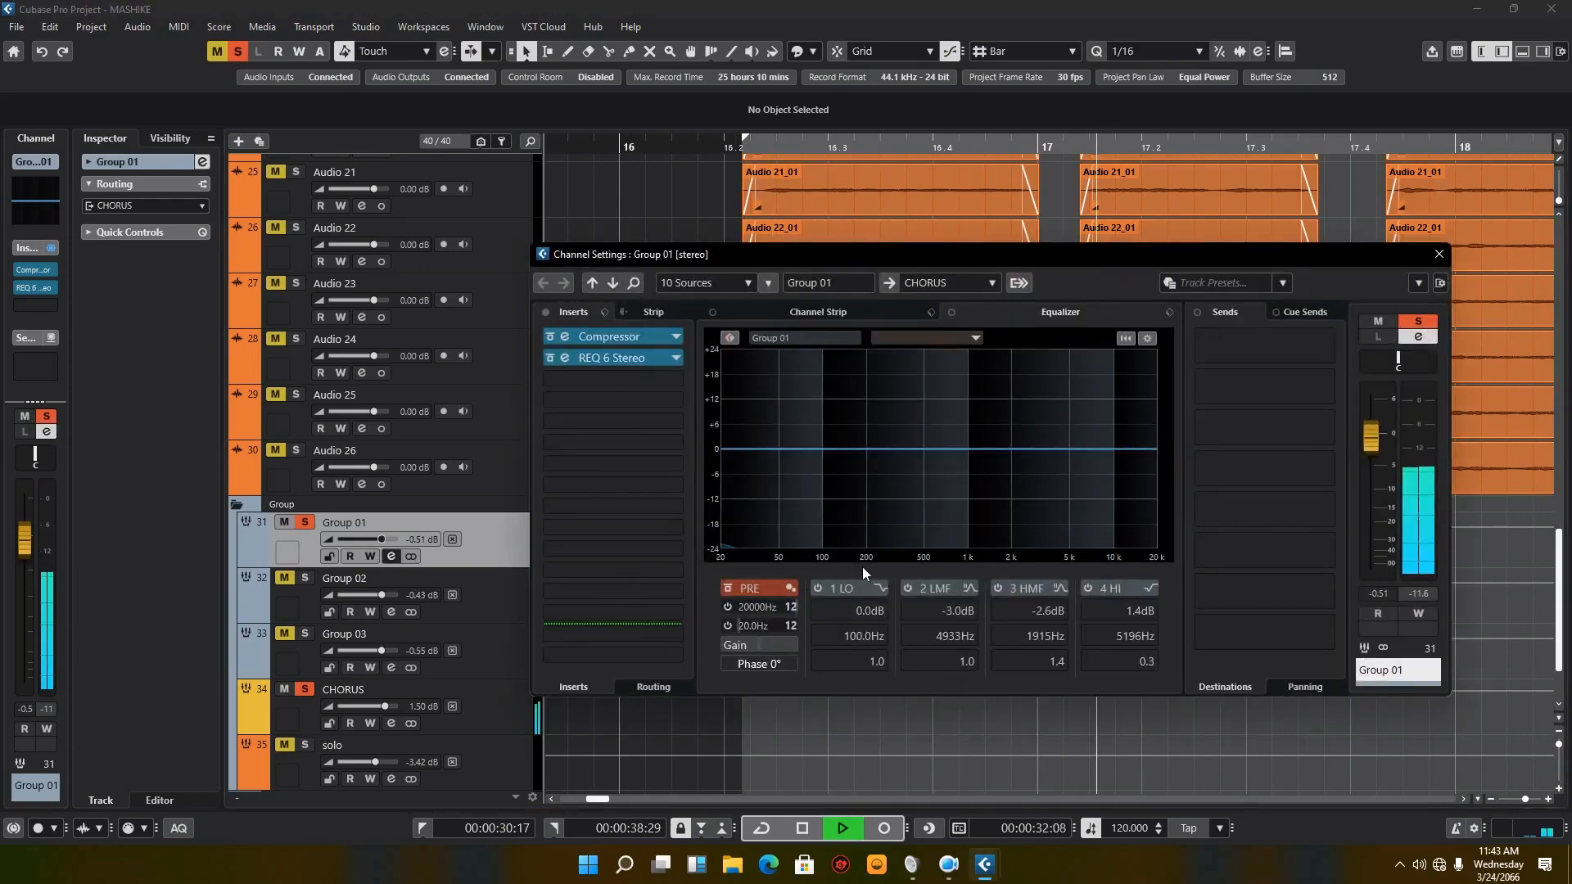
{"action": "left_click", "coordinate": [998, 588]}
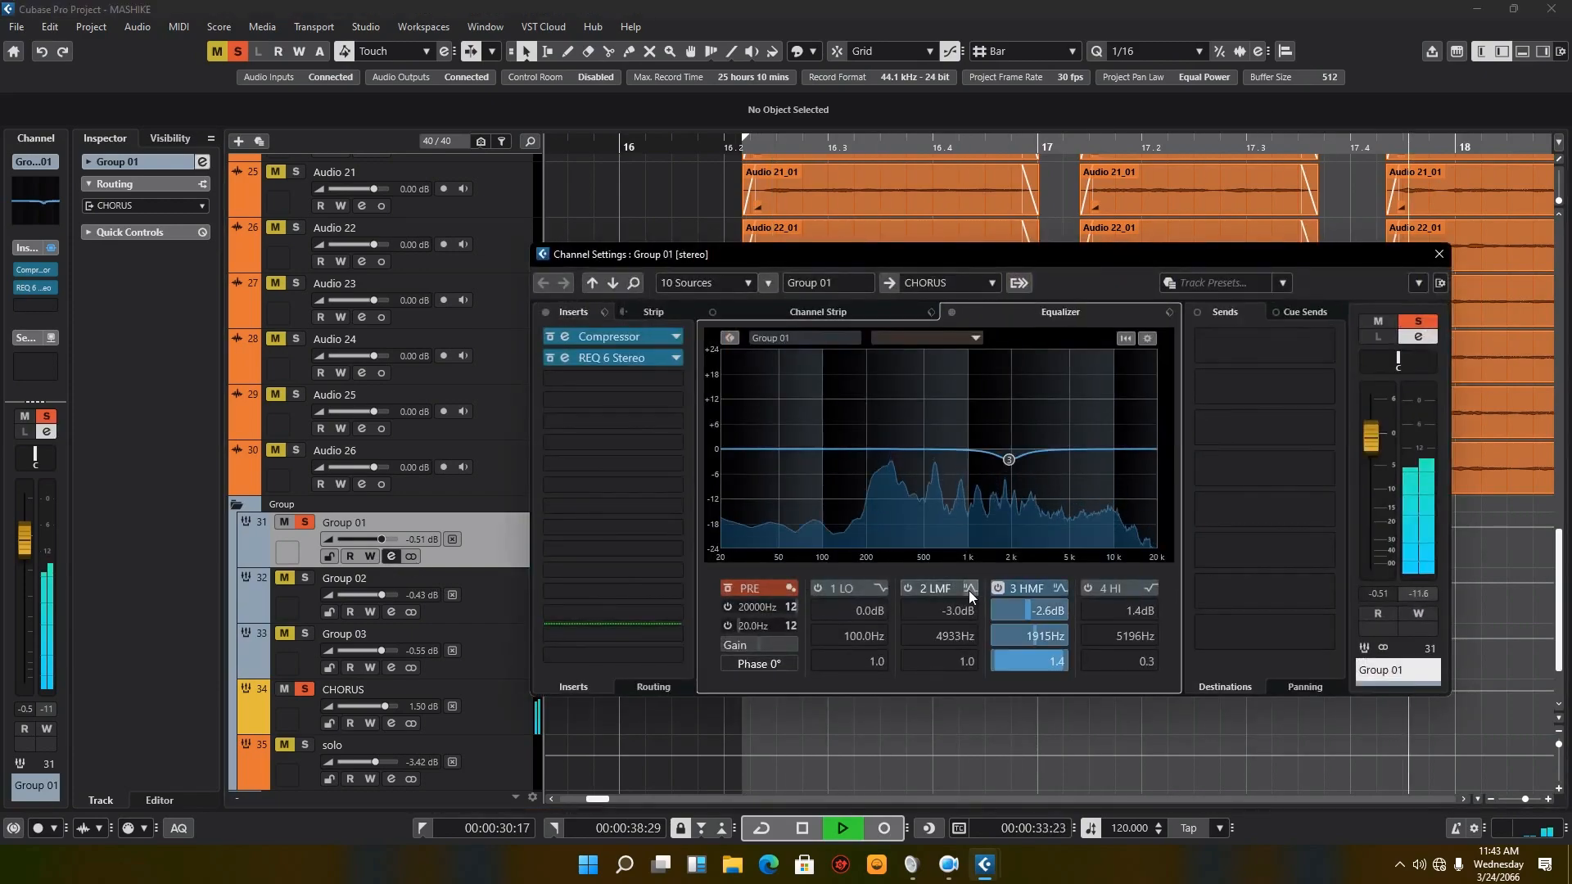
{"action": "left_click", "coordinate": [909, 588]}
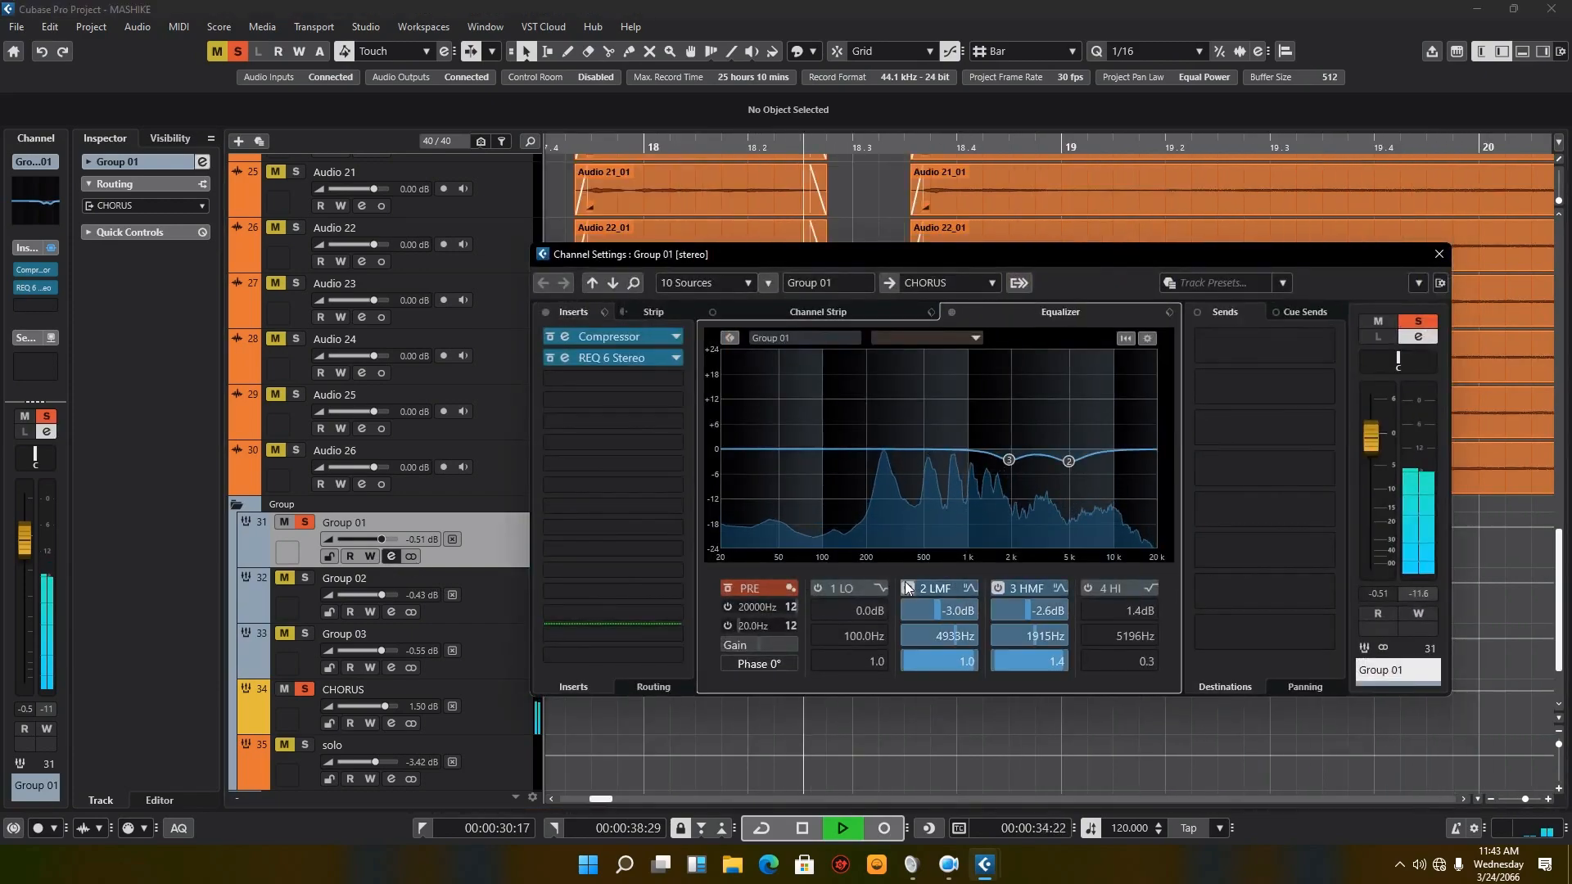
{"action": "left_click", "coordinate": [807, 828]}
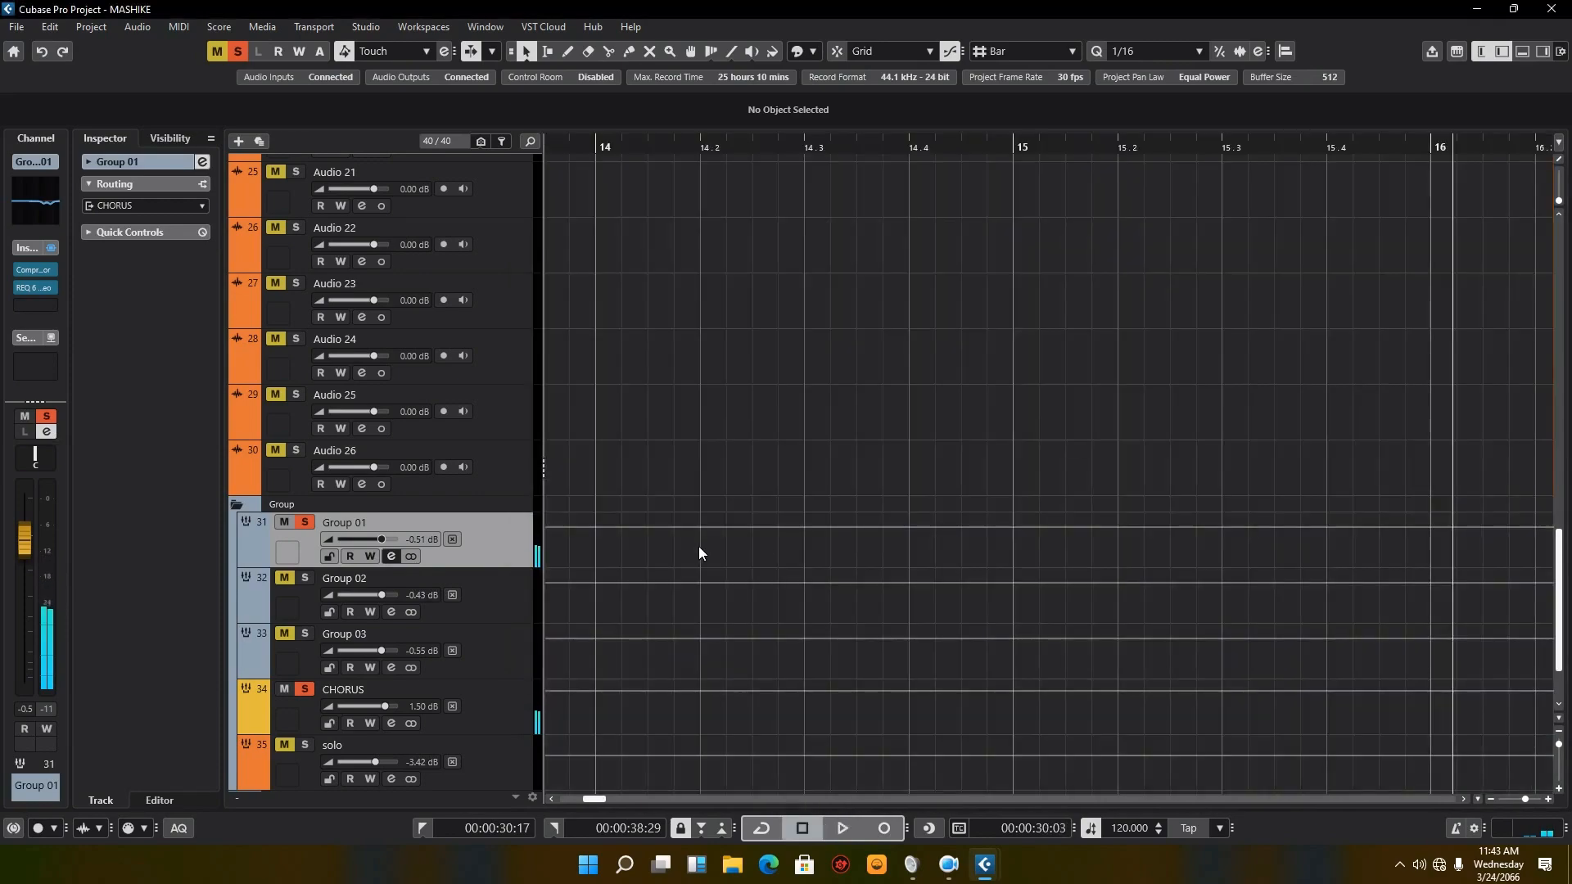
Step: Reactivate all inserts on Group 02 and examine the settings of its DeEsser Stereo and REQ 6 Stereo
{"action": "left_click", "coordinate": [392, 611]}
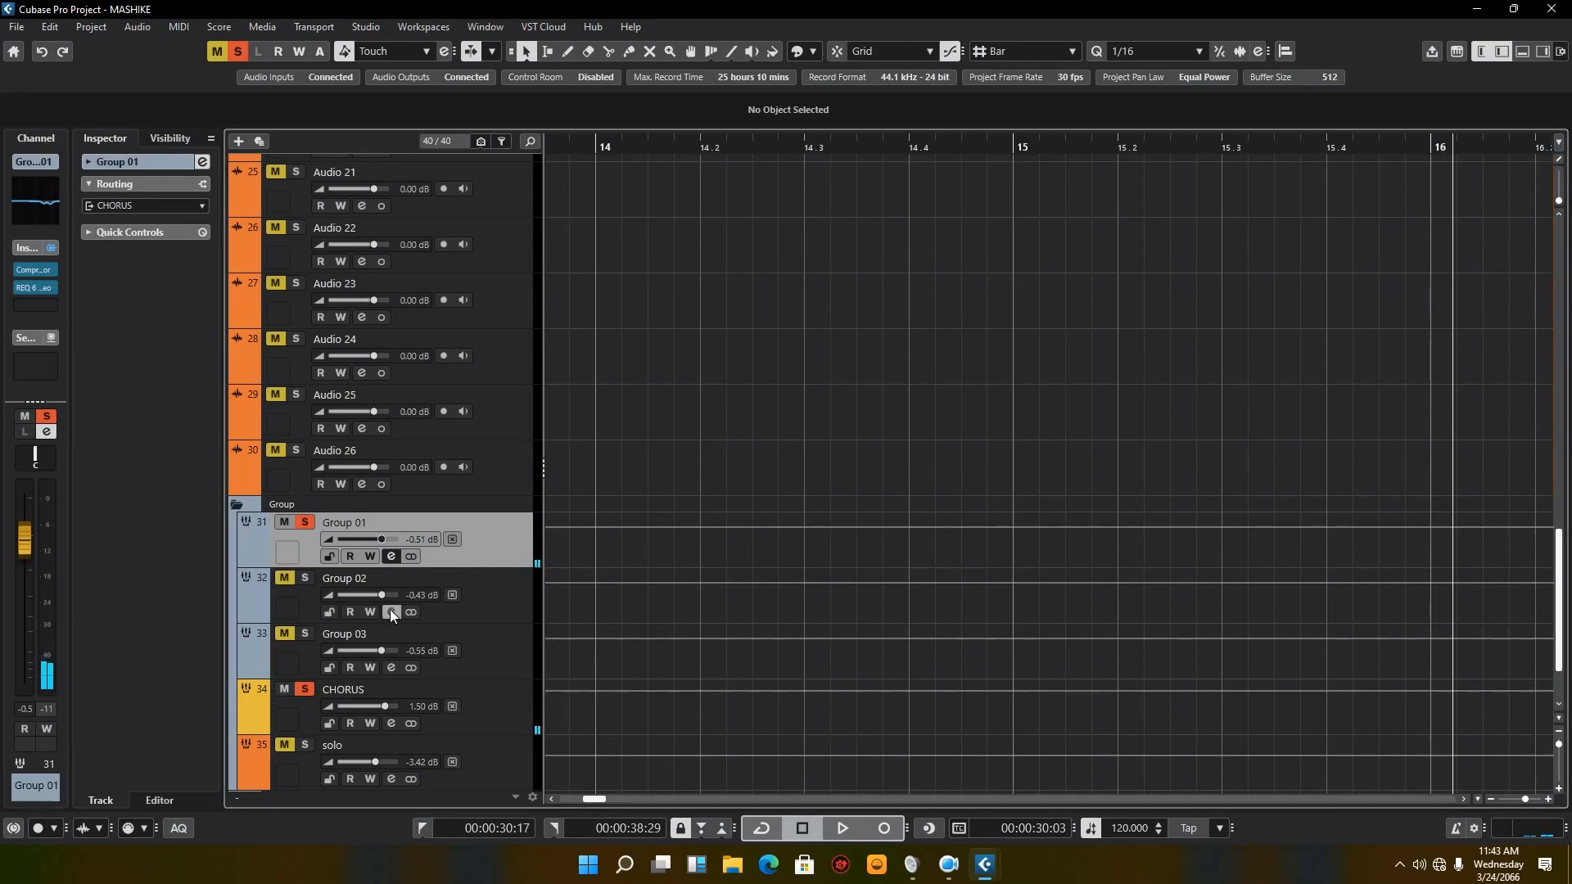
{"action": "left_click", "coordinate": [546, 312]}
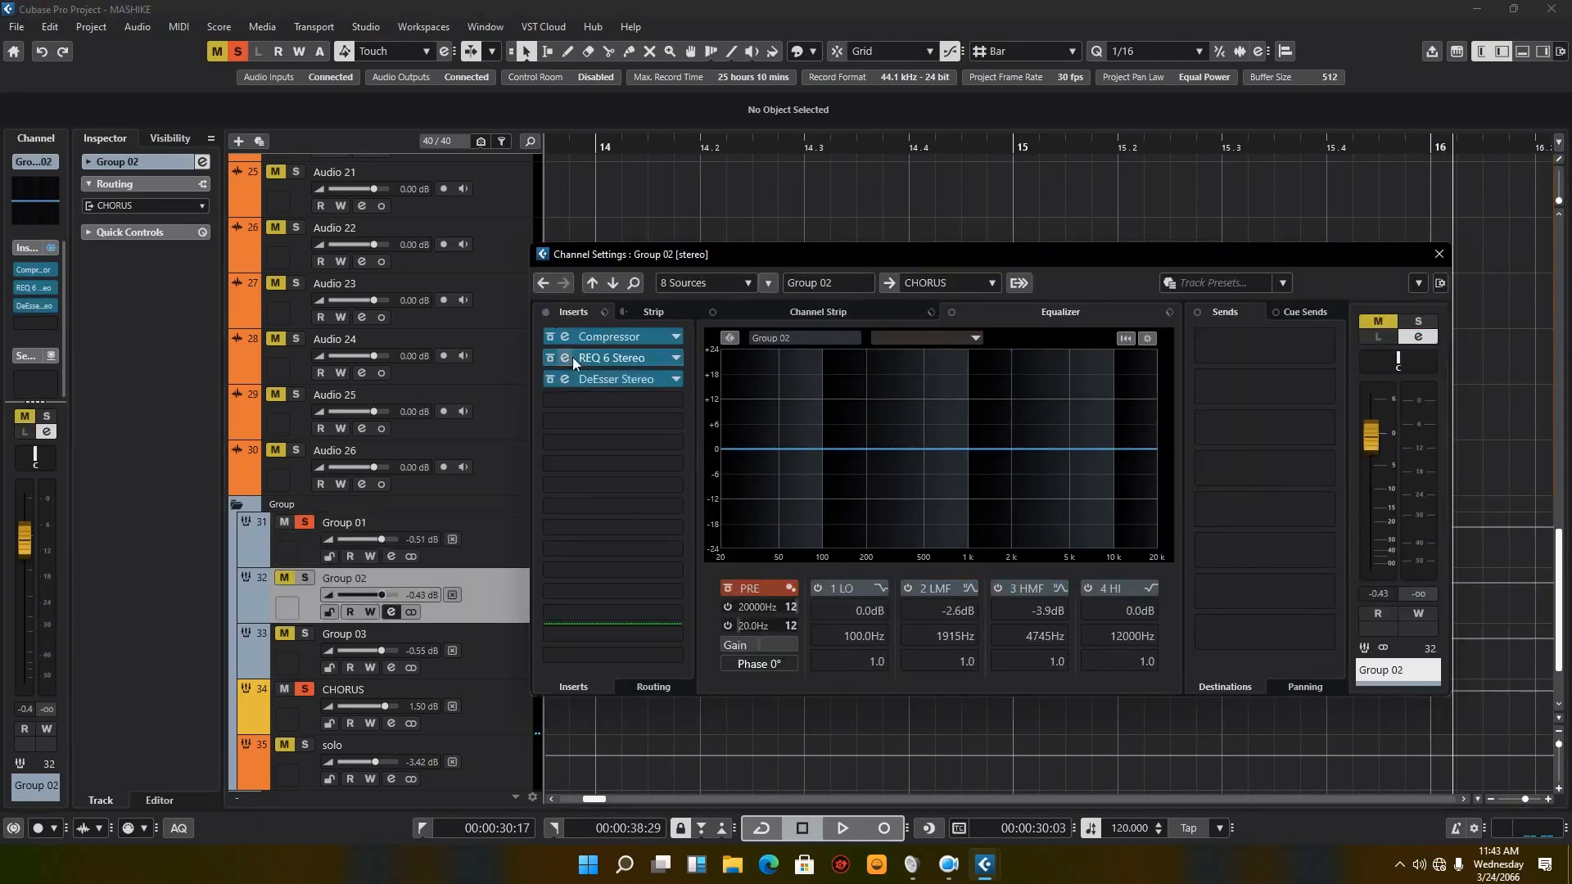
{"action": "left_click", "coordinate": [565, 380]}
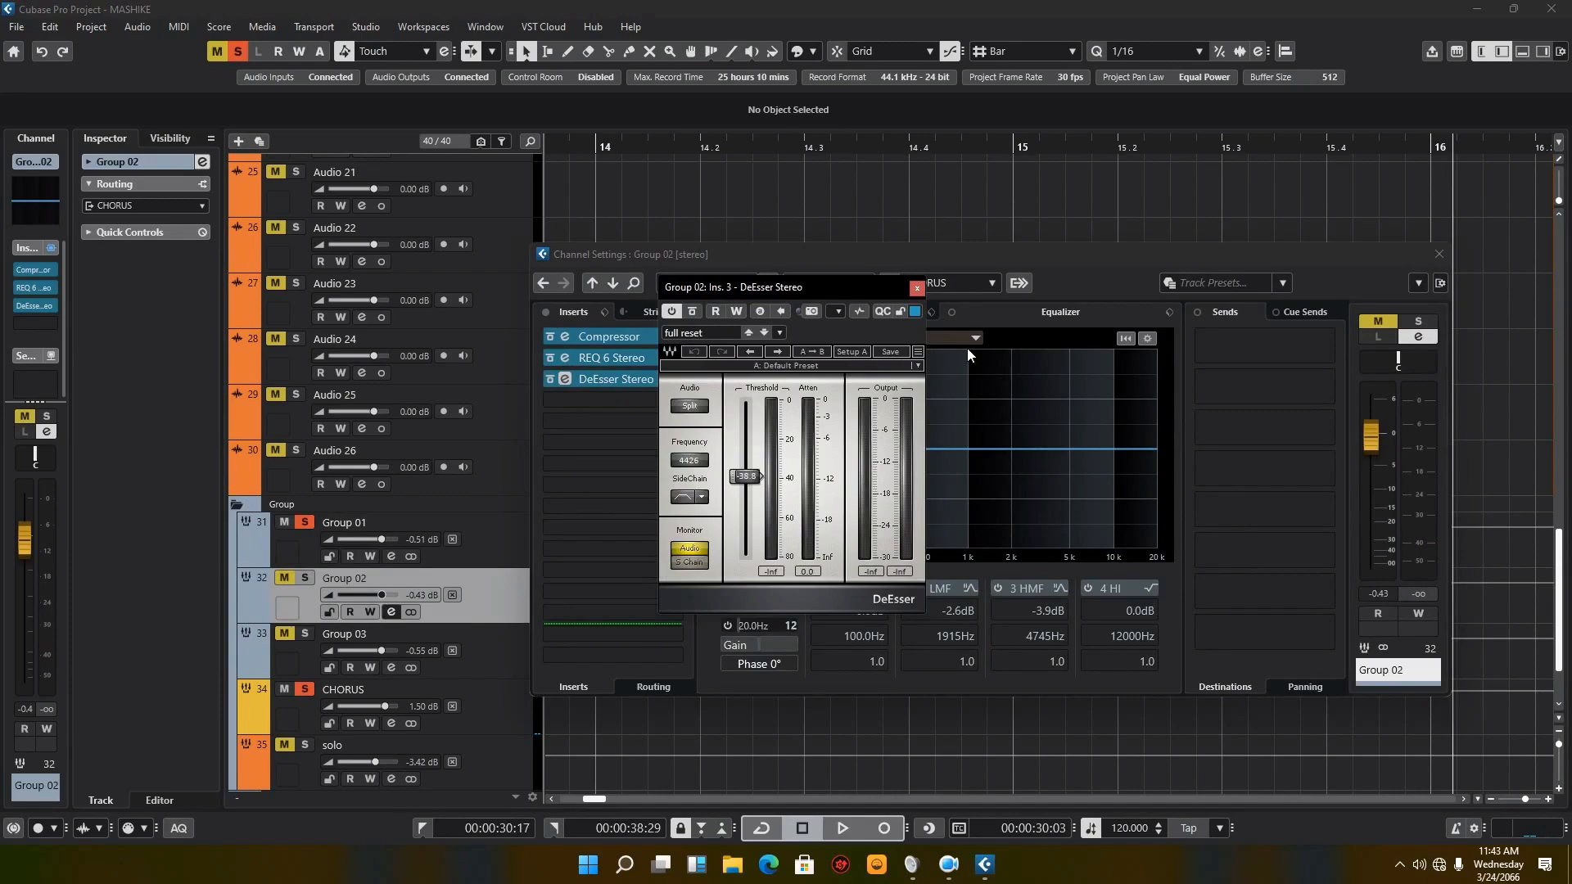
{"action": "left_click", "coordinate": [918, 288]}
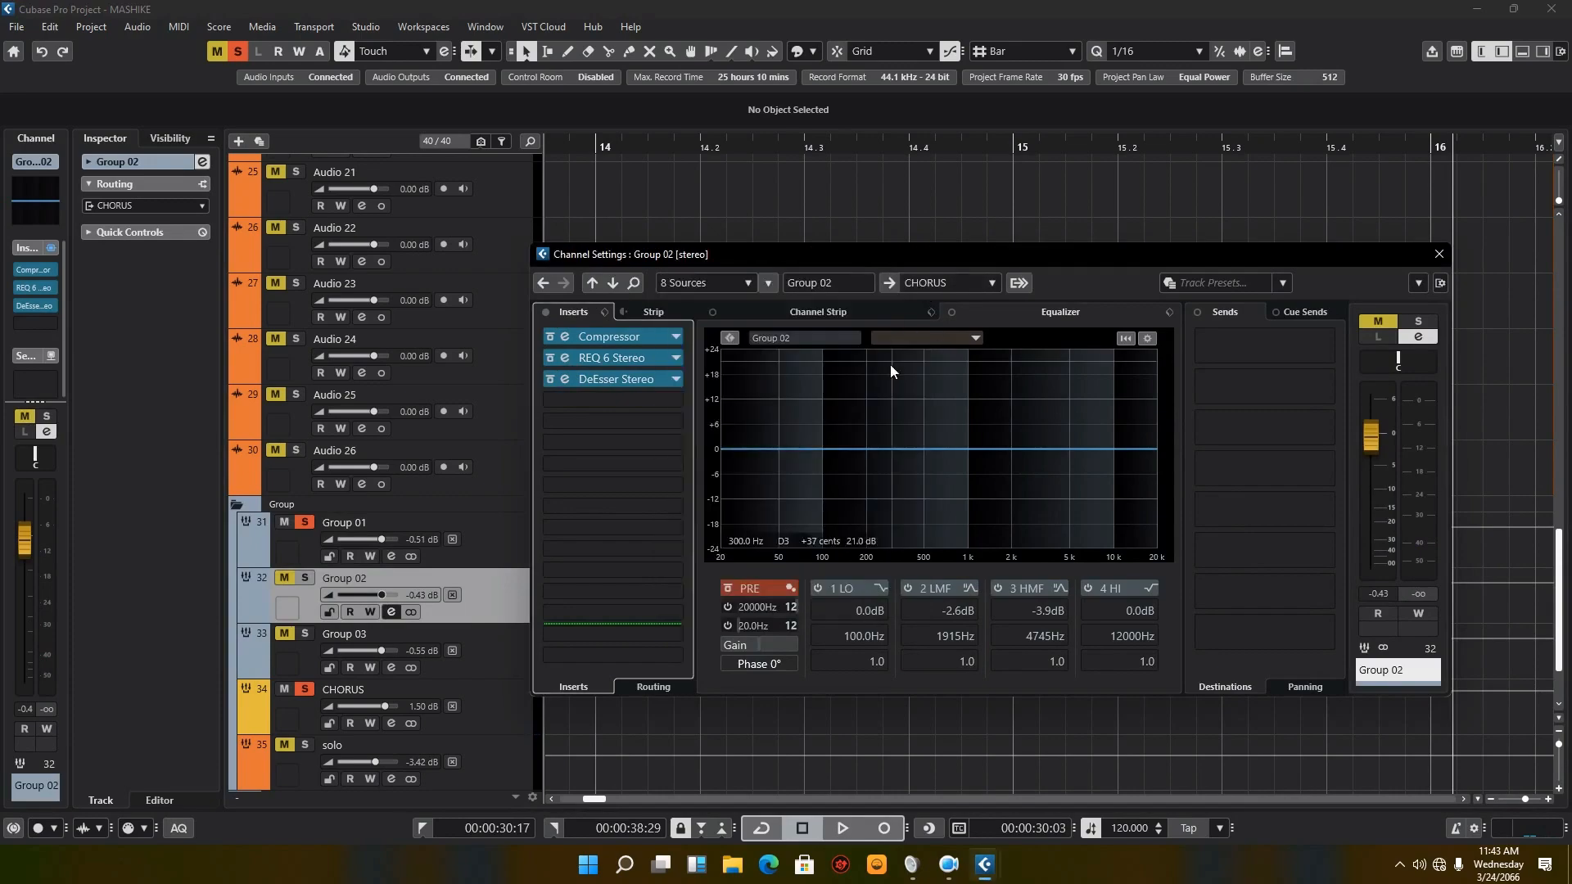
{"action": "left_click", "coordinate": [565, 358]}
{"action": "left_click", "coordinate": [1040, 229]}
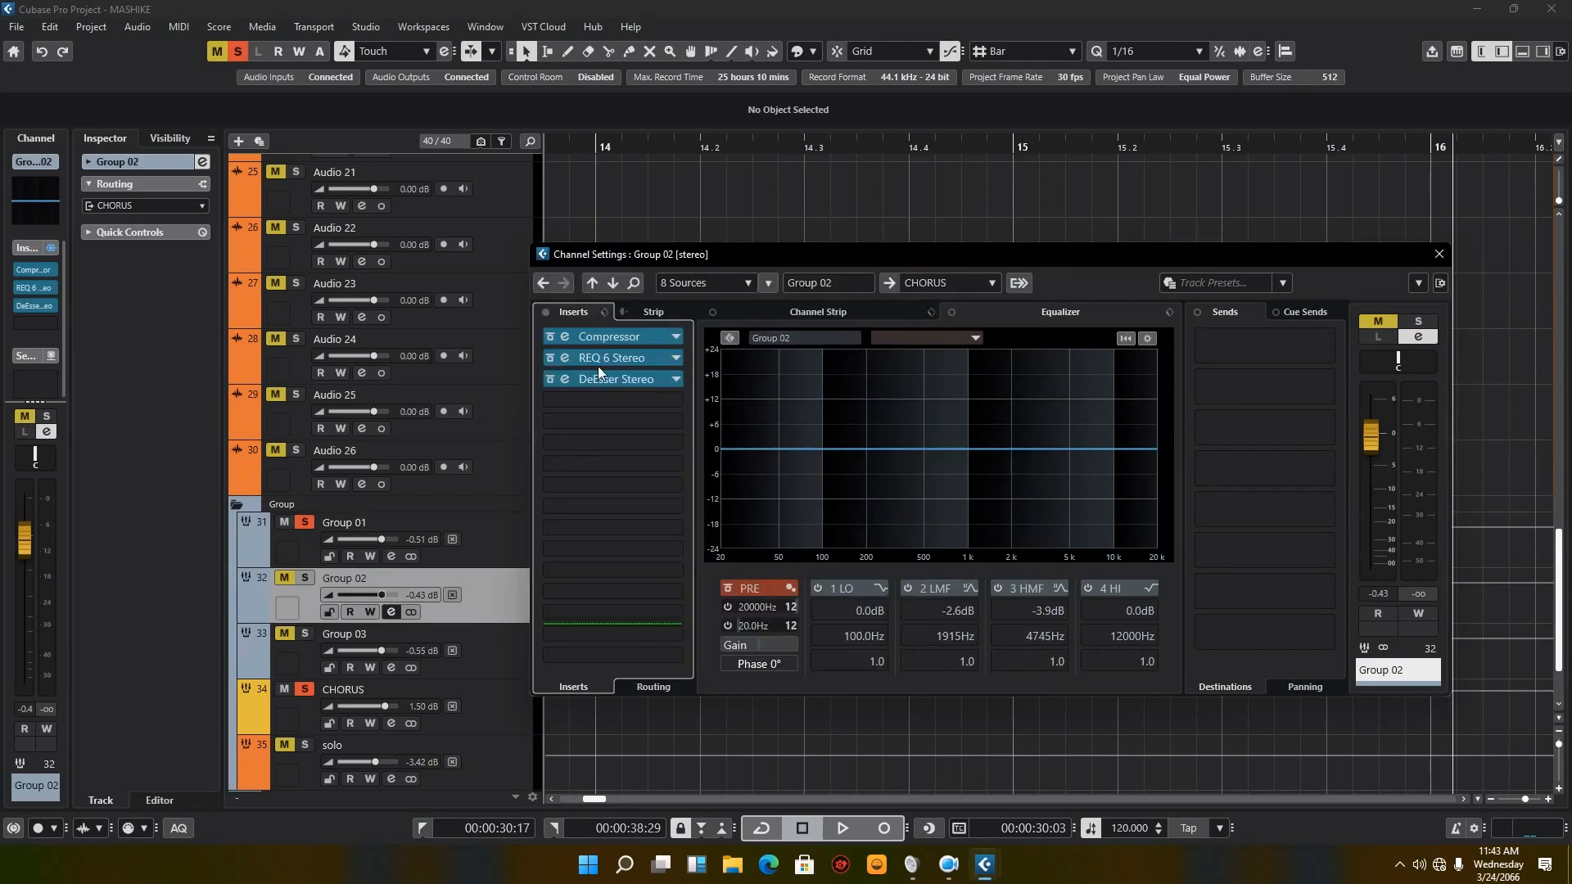
Step: Open Group 02's DeEsser Stereo insert and move the solo from Group 01 to Group 02
{"action": "left_click", "coordinate": [565, 380]}
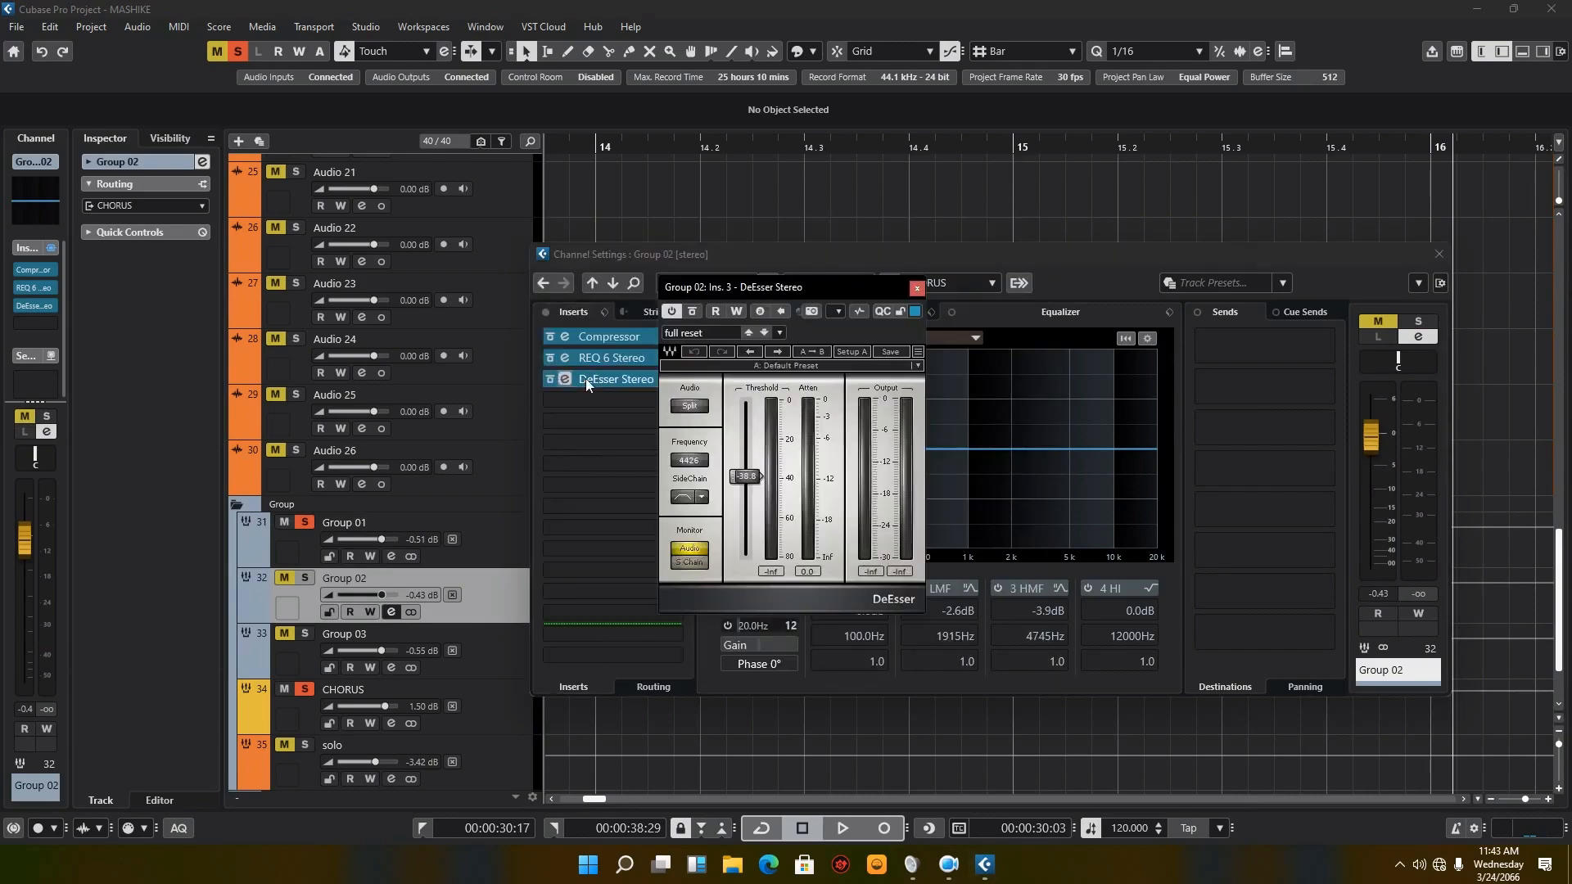
{"action": "left_click", "coordinate": [316, 568]}
{"action": "left_click", "coordinate": [308, 524]}
{"action": "left_click", "coordinate": [304, 578]}
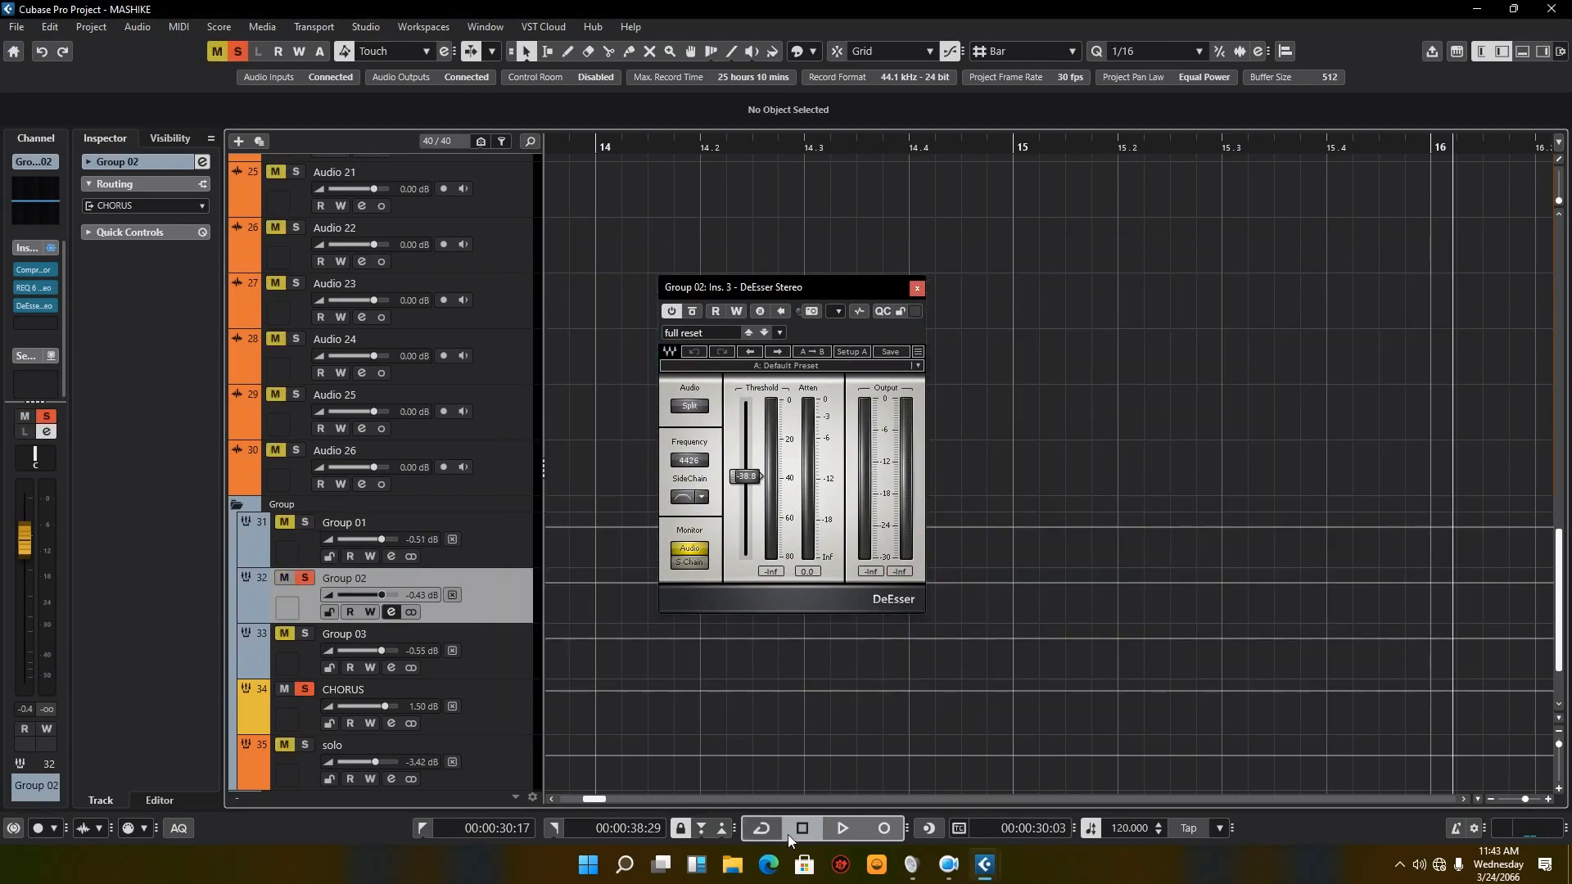
Step: Audition Group 02 with its inserts active while watching the DeEsser meters, close the DeEsser, and stop playback
{"action": "left_click", "coordinate": [844, 829]}
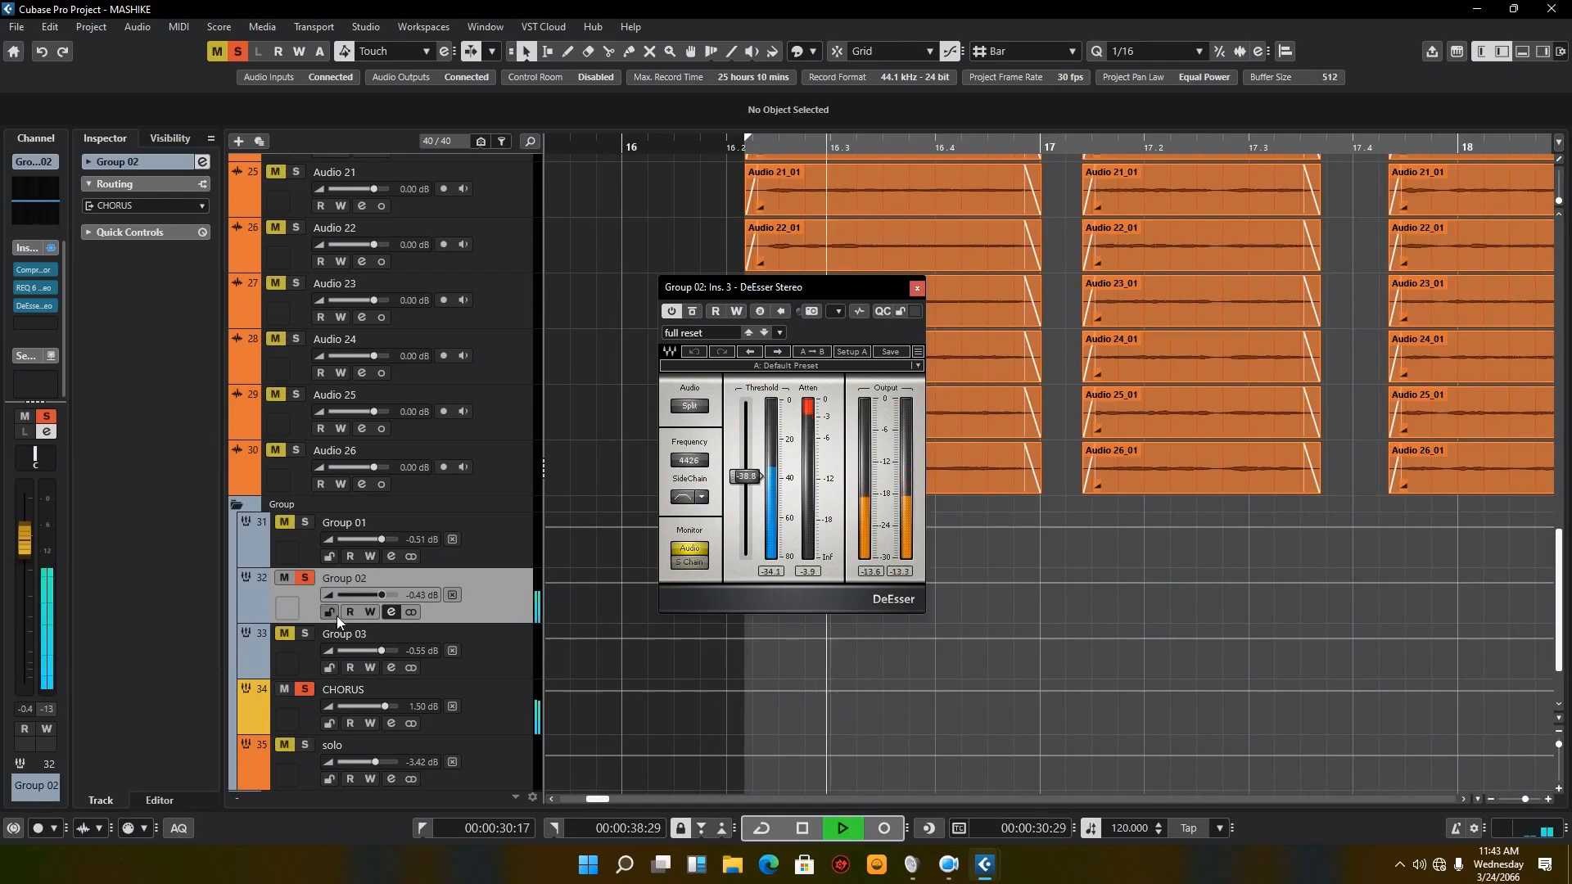
{"action": "left_click", "coordinate": [392, 613]}
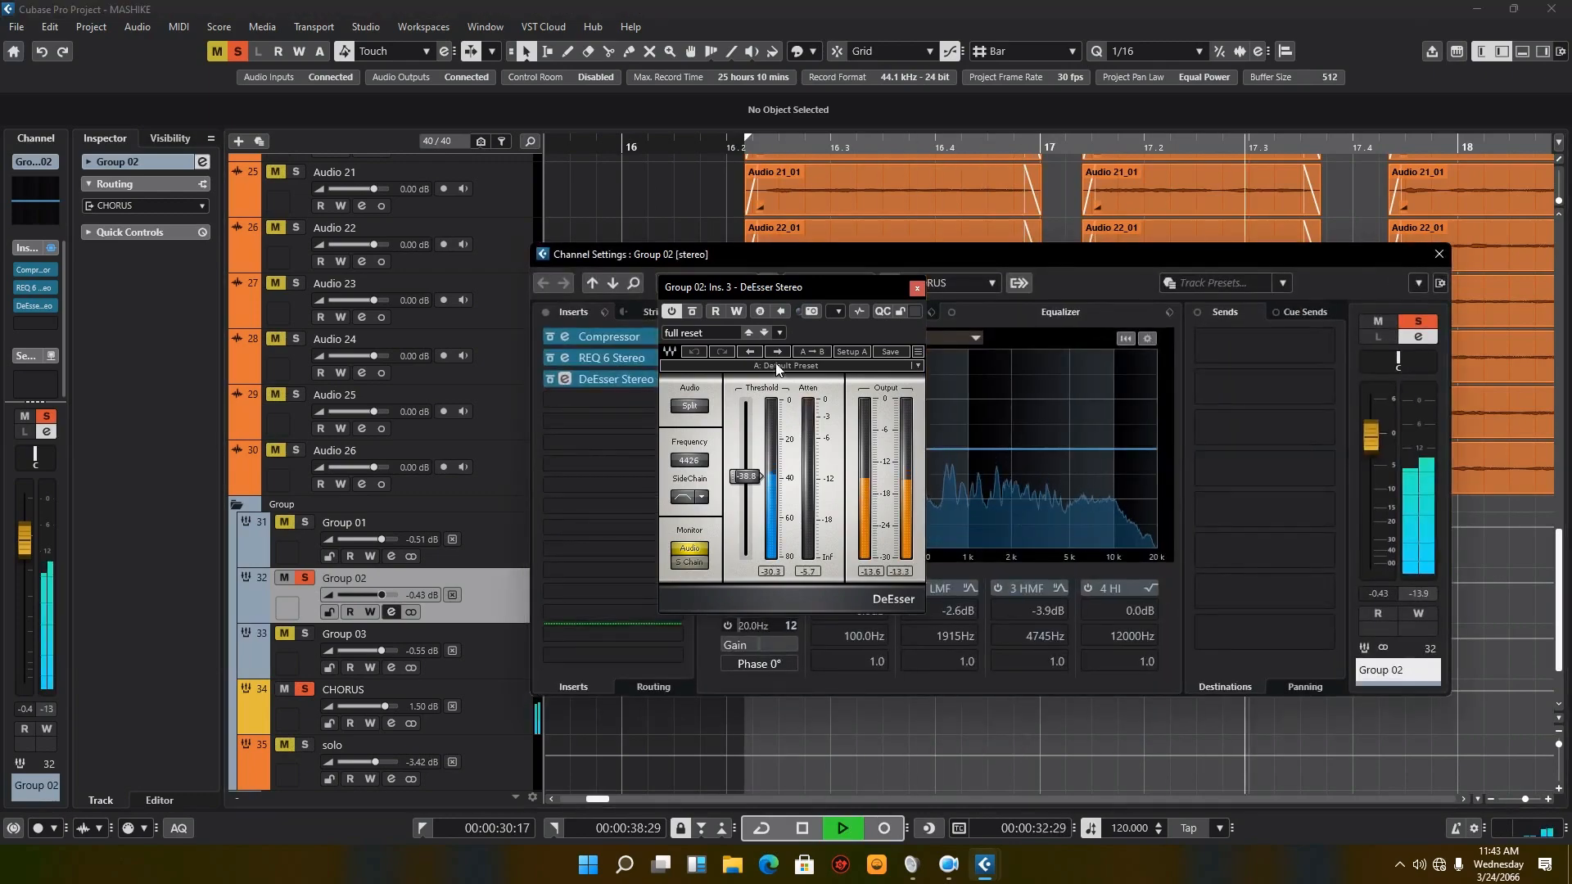
{"action": "left_click", "coordinate": [917, 289]}
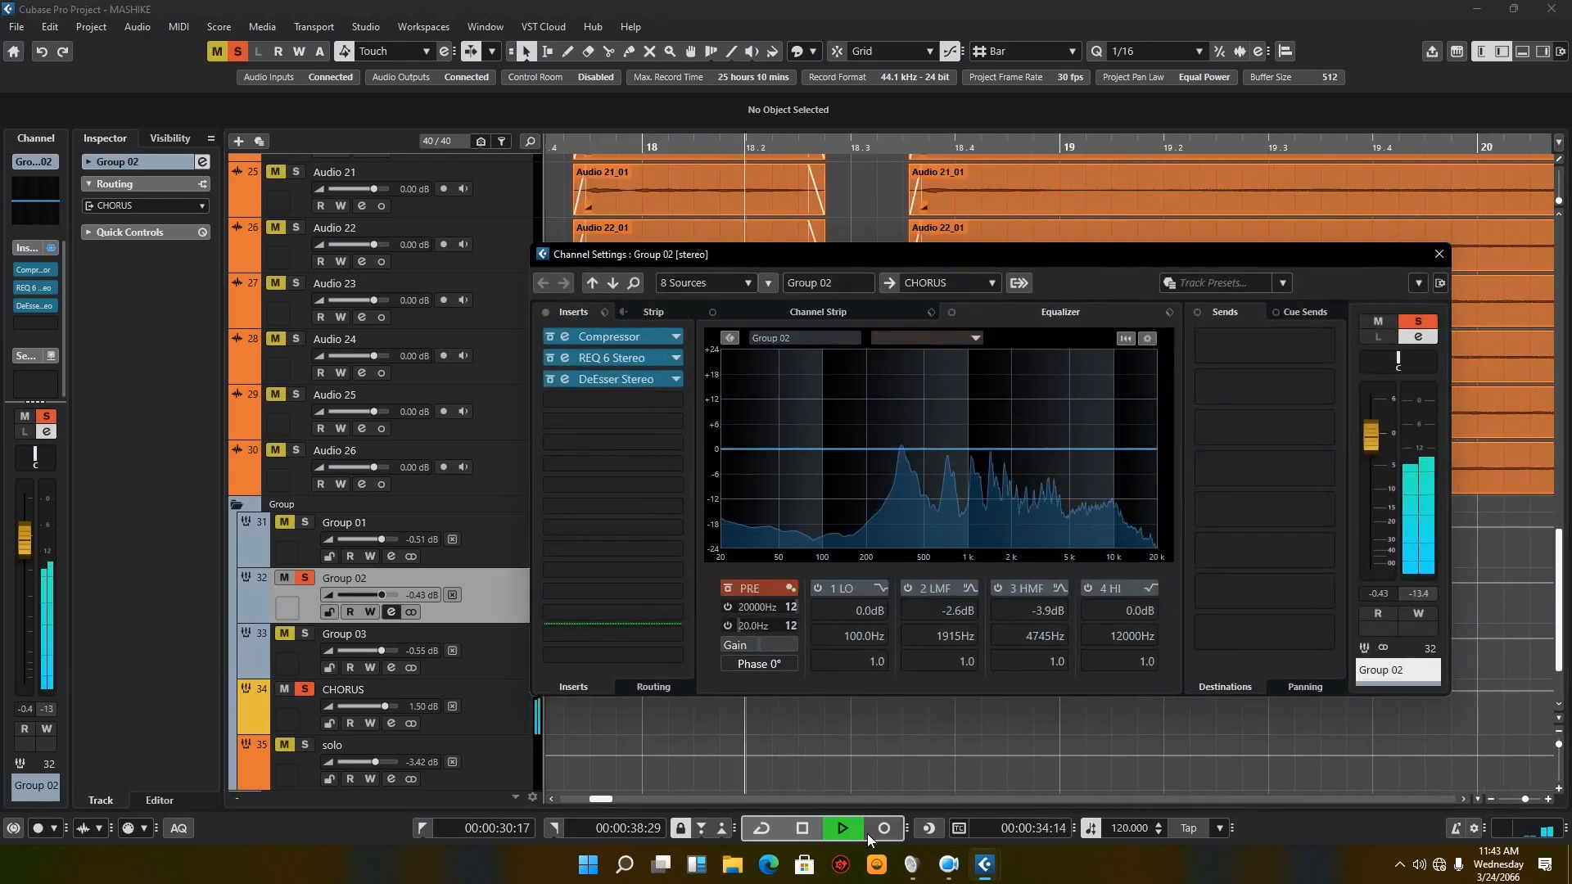
{"action": "left_click", "coordinate": [803, 828]}
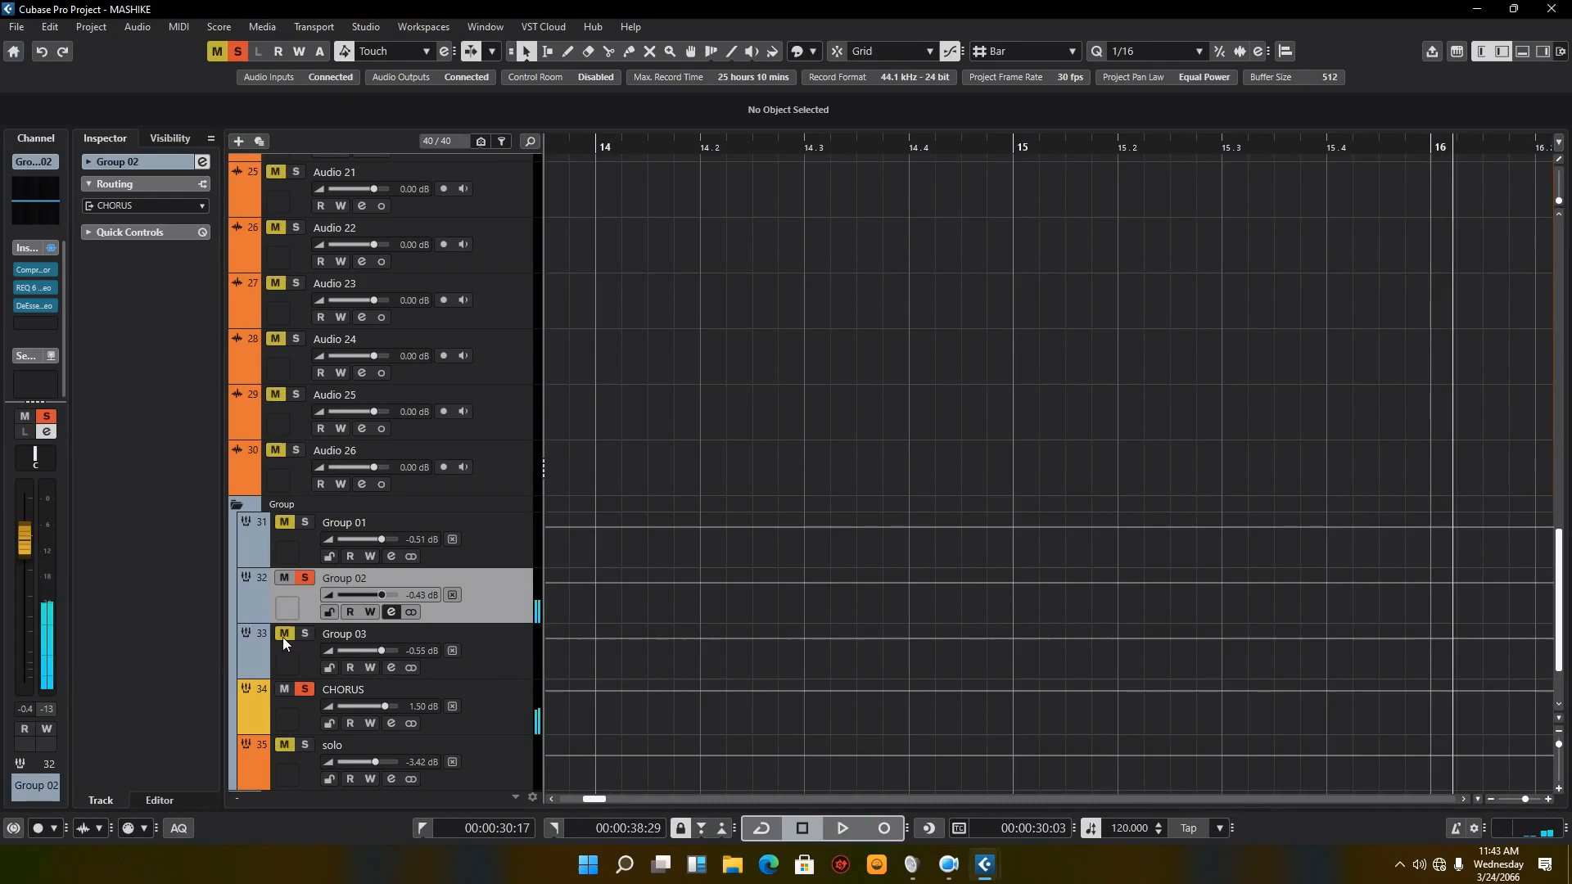
Step: Switch on the 3 HMF and 2 LMF bands of Group 02's channel equalizer
{"action": "left_click", "coordinate": [391, 612]}
{"action": "left_click", "coordinate": [998, 588]}
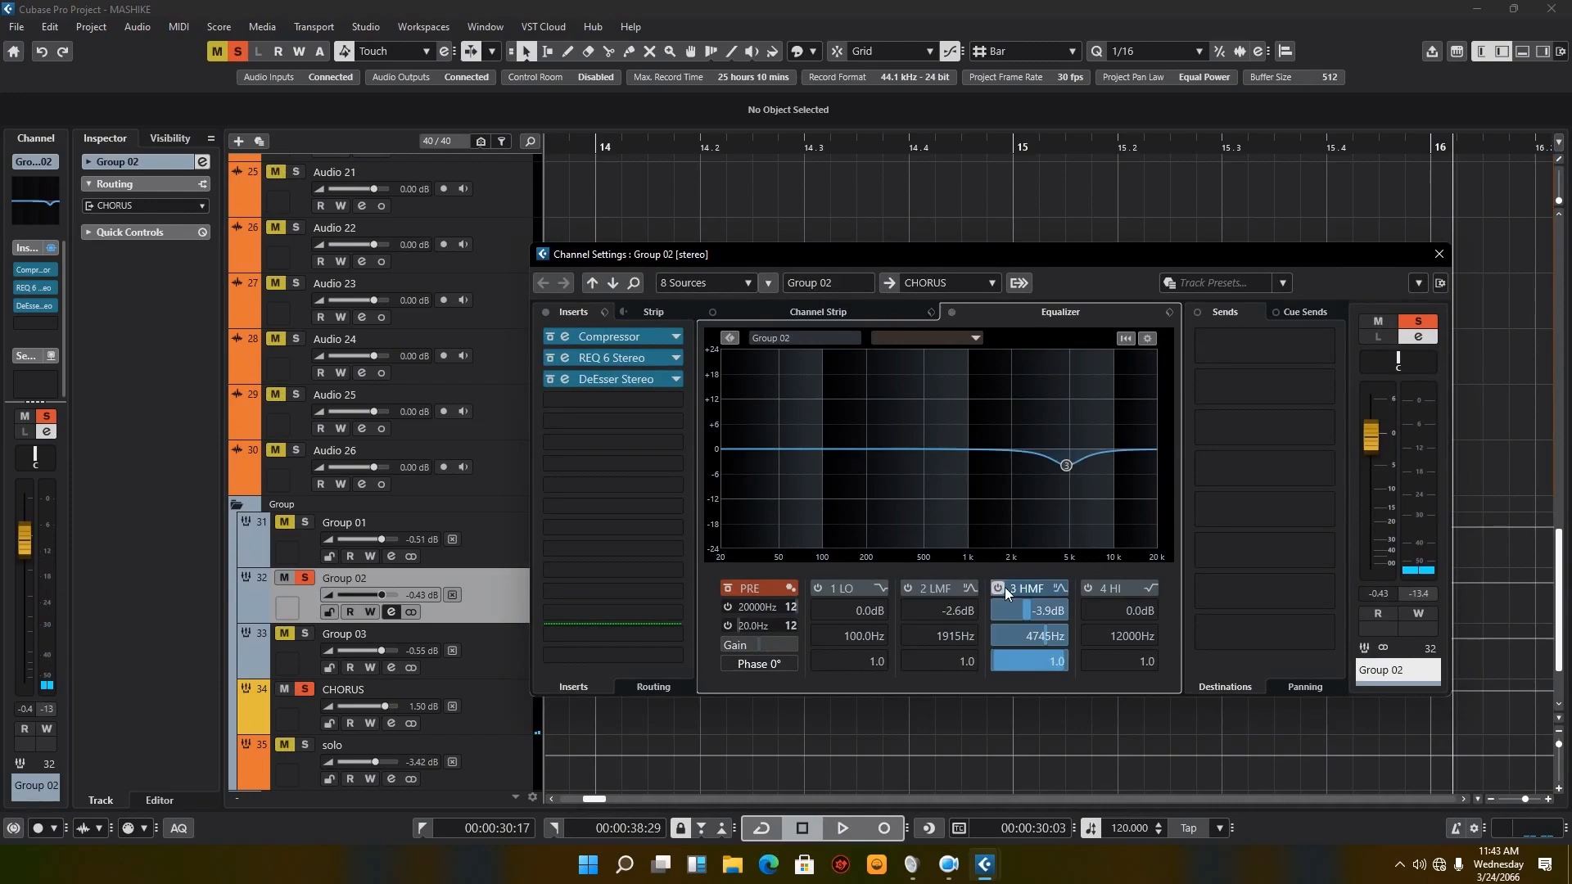
{"action": "left_click", "coordinate": [906, 587]}
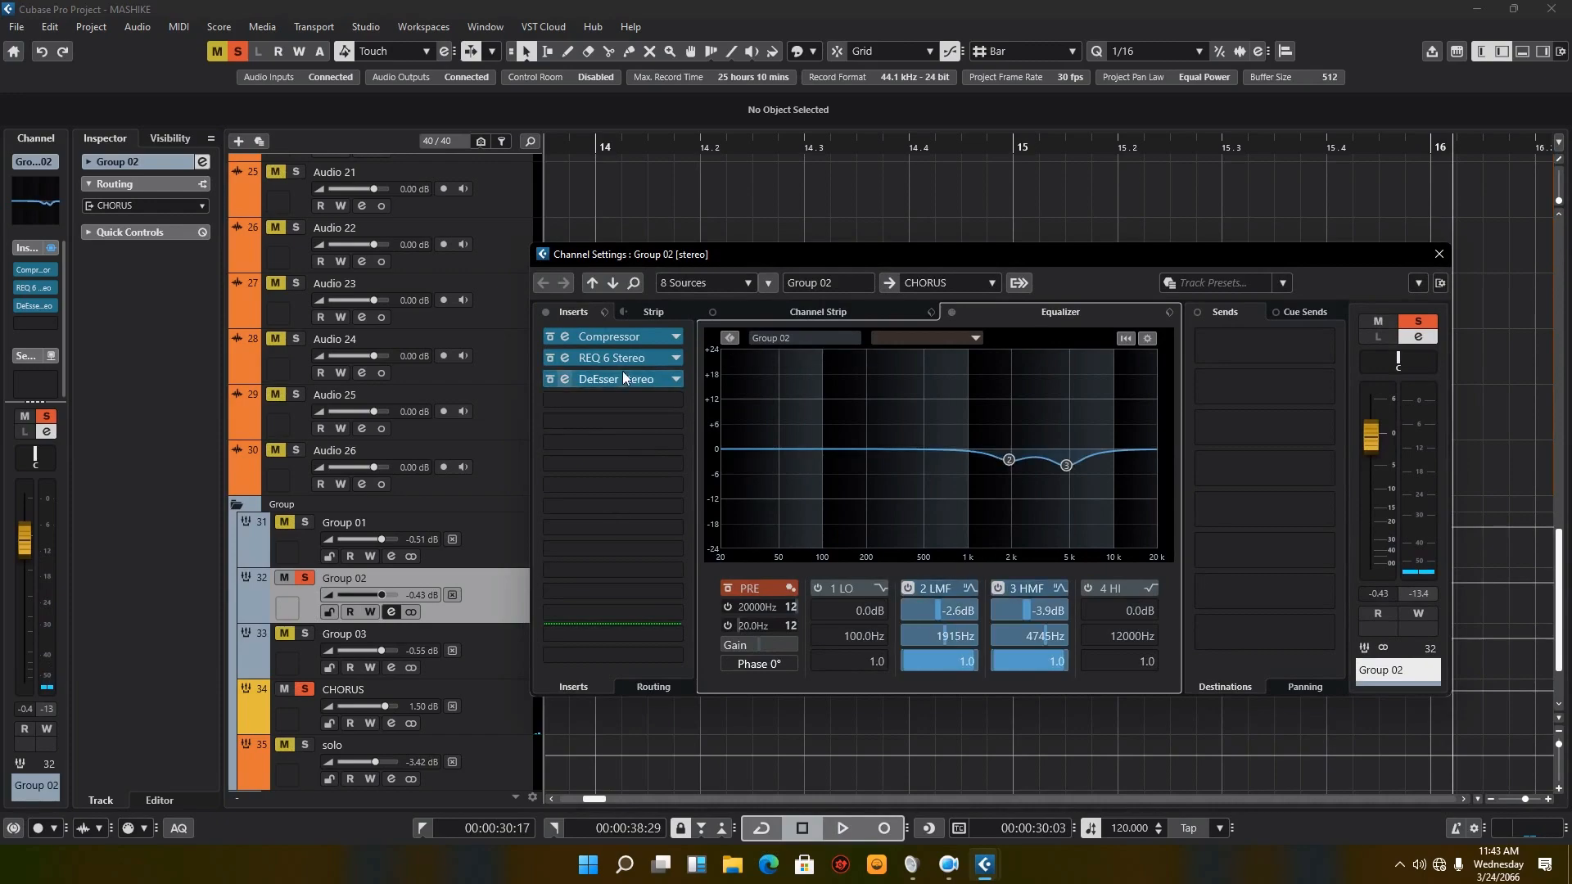
Step: Check Group 02's DeEsser Stereo settings and audition the group with its equalizer bands active
{"action": "left_click", "coordinate": [564, 379]}
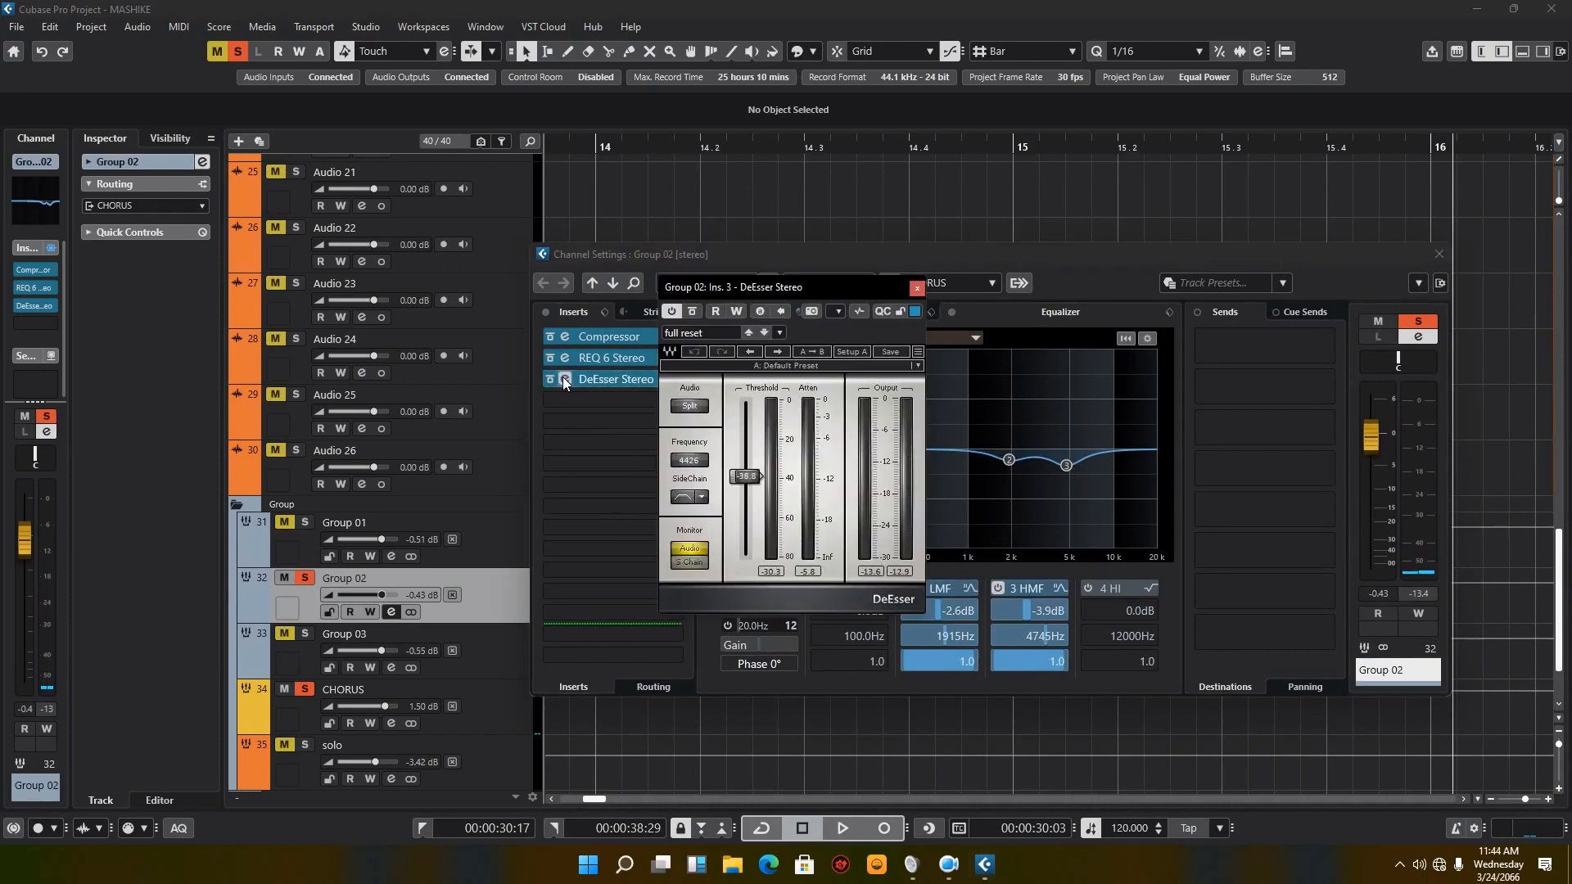
{"action": "left_click", "coordinate": [918, 288]}
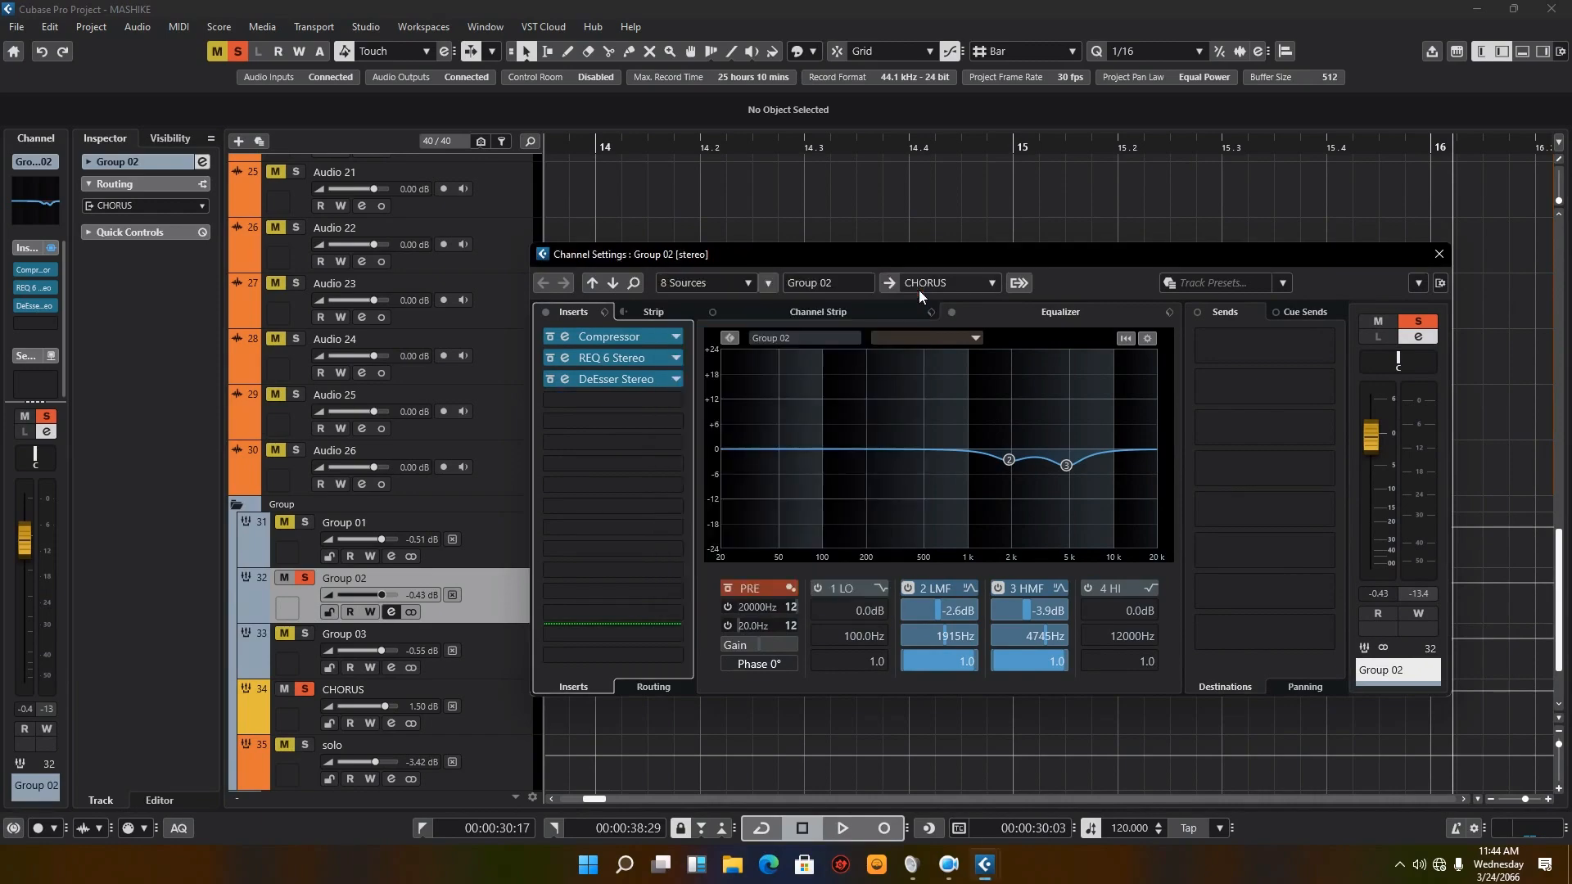
{"action": "left_click", "coordinate": [852, 833]}
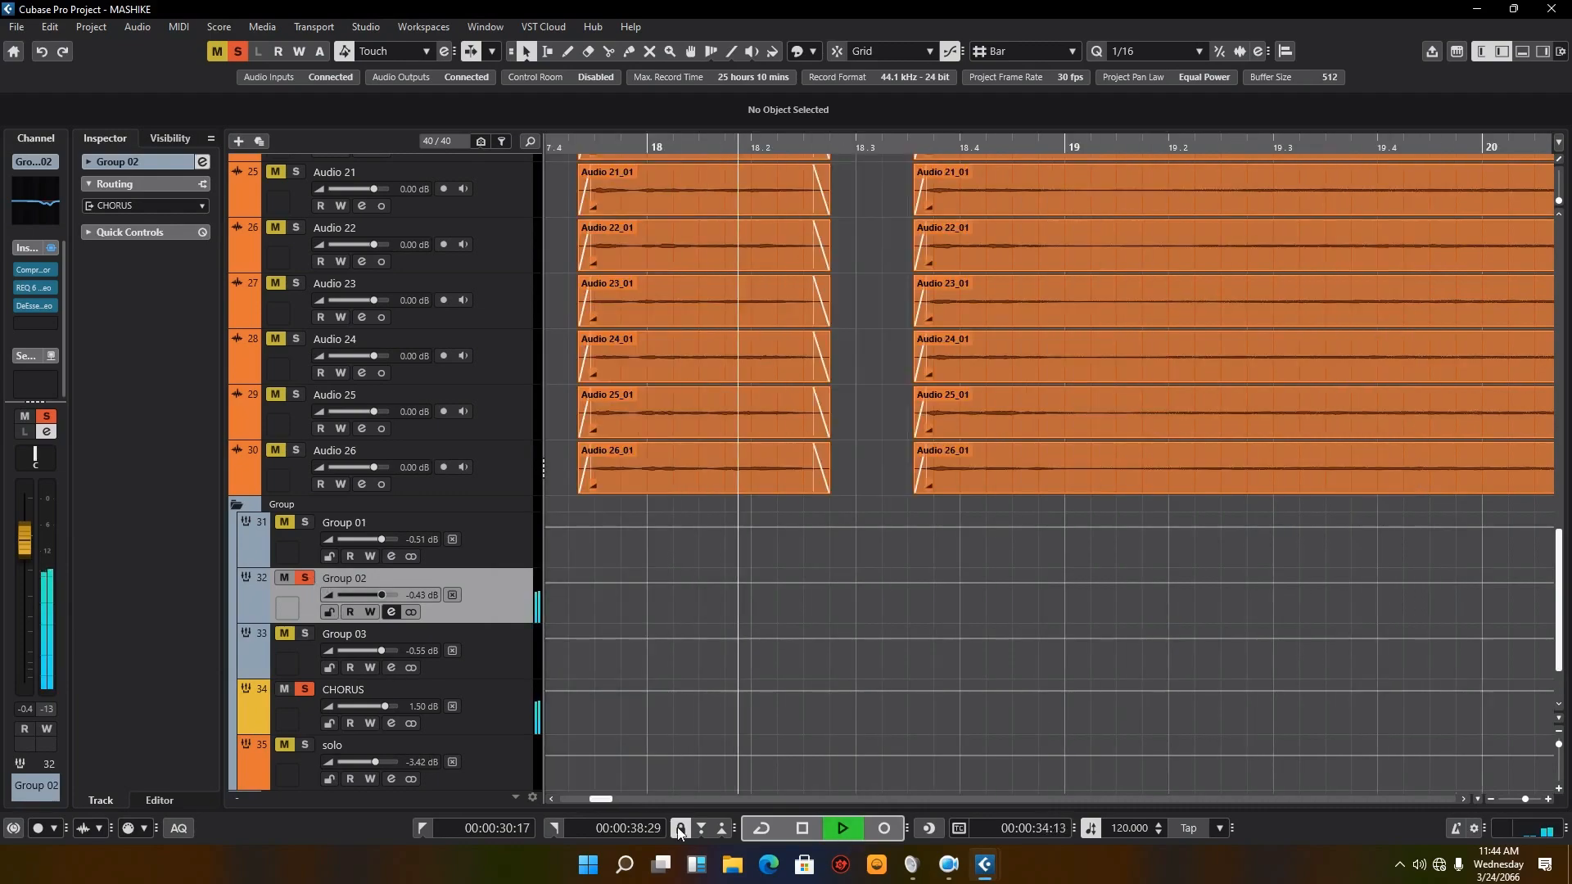
{"action": "left_click", "coordinate": [805, 829]}
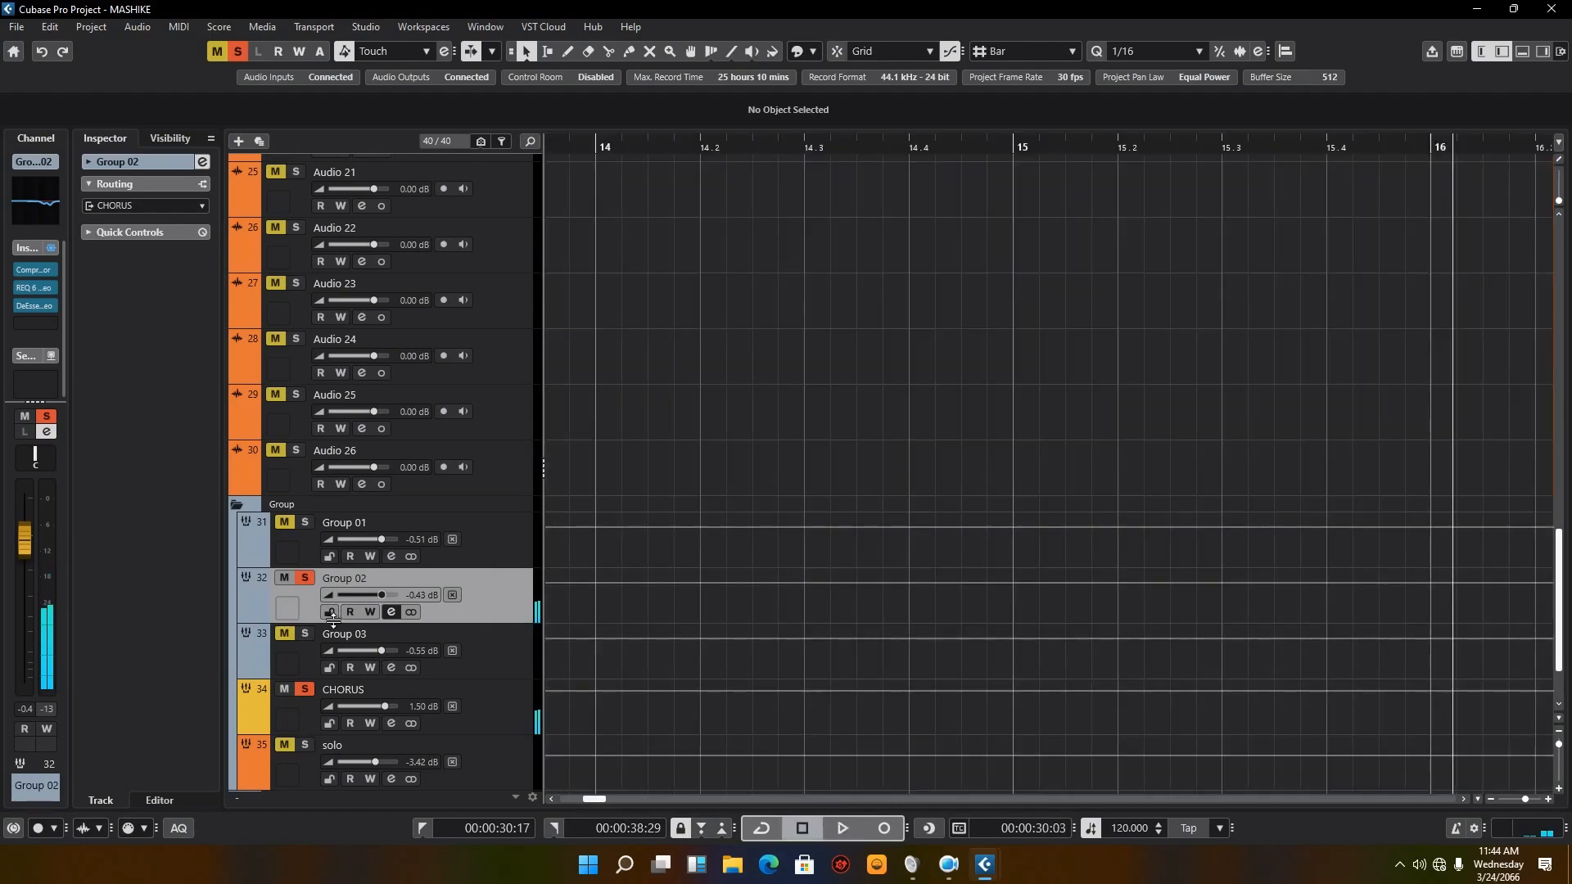
Step: Move the solo from Group 02 to Group 03 and reactivate all of Group 03's inserts in its channel settings
{"action": "left_click", "coordinate": [305, 634]}
{"action": "left_click", "coordinate": [307, 587]}
{"action": "left_click", "coordinate": [442, 667]}
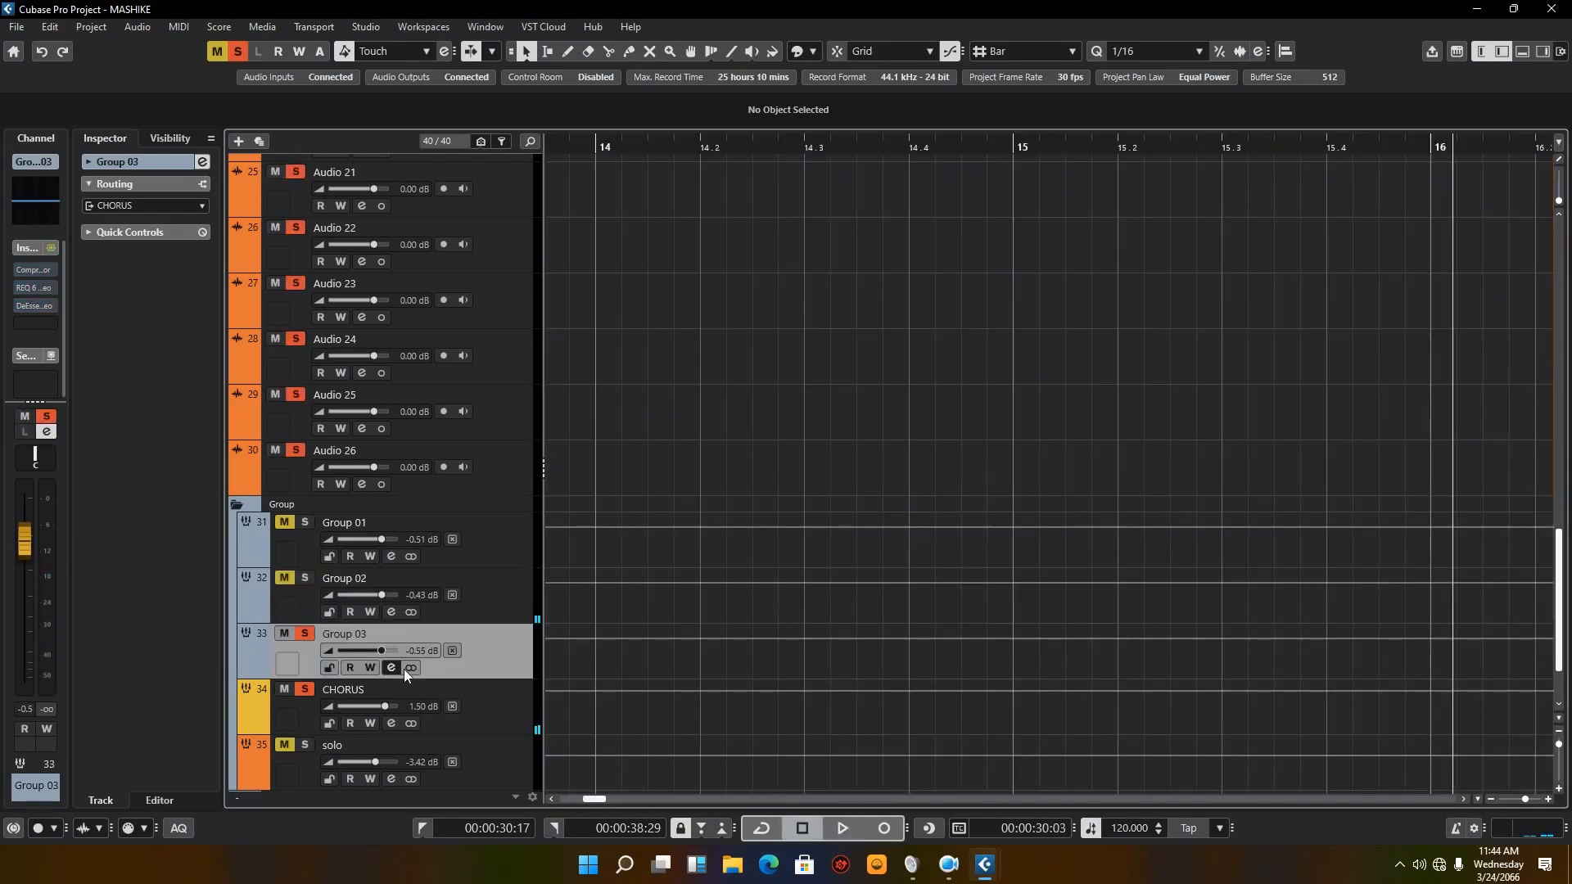
{"action": "left_click", "coordinate": [394, 666]}
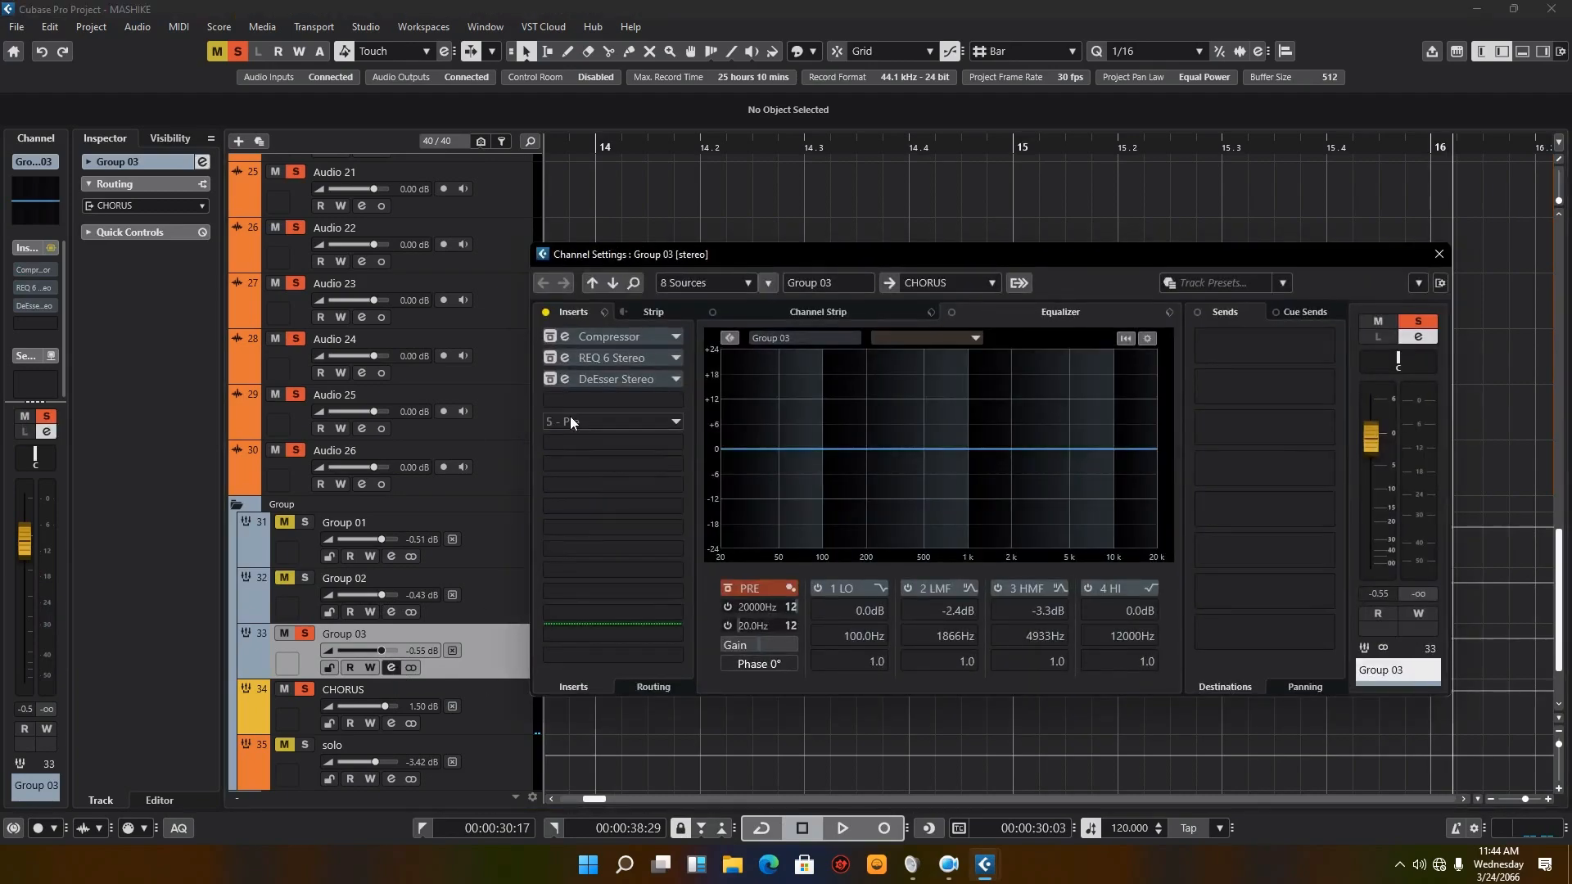
{"action": "left_click", "coordinate": [547, 312]}
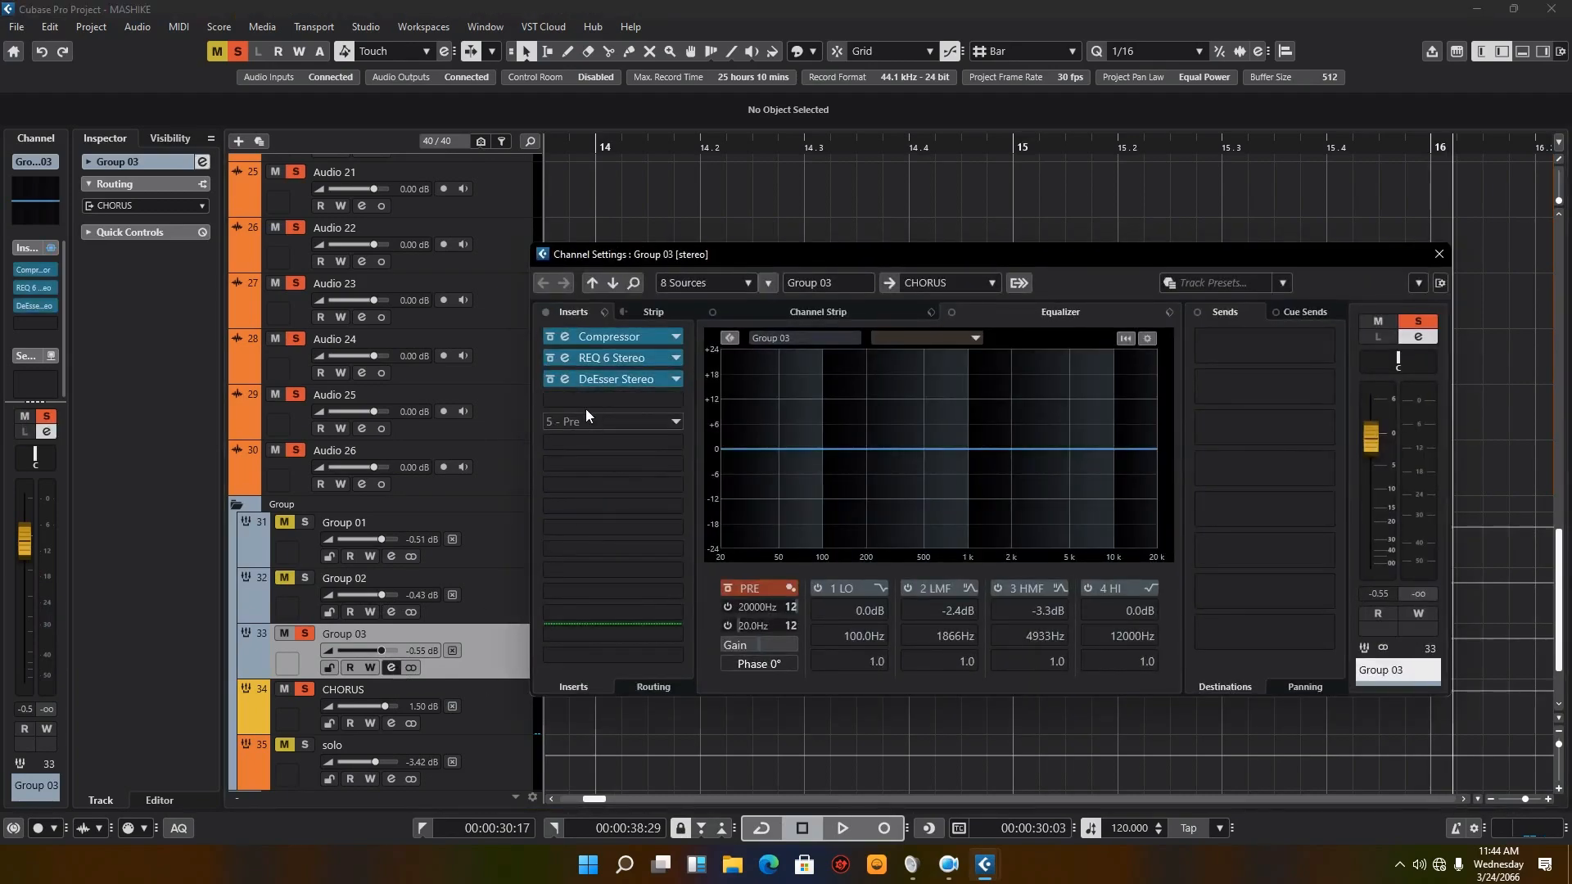
Step: Check Group 03's DeEsser Stereo settings and switch on its 3 HMF and 2 LMF equalizer bands
{"action": "left_click", "coordinate": [564, 381]}
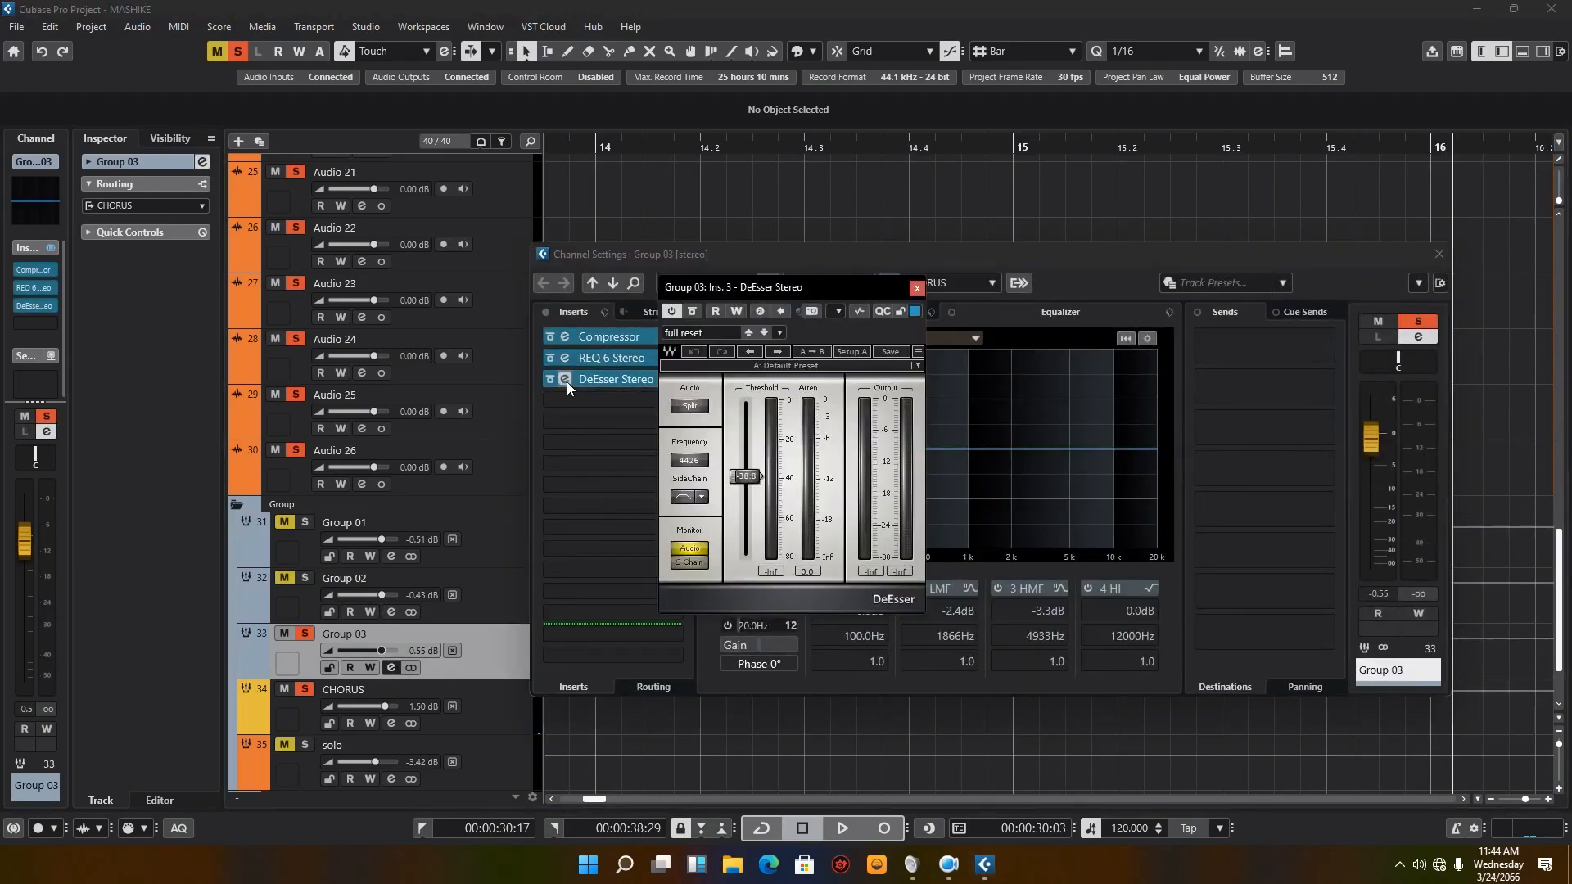
{"action": "left_click", "coordinate": [917, 289]}
{"action": "left_click", "coordinate": [998, 588]}
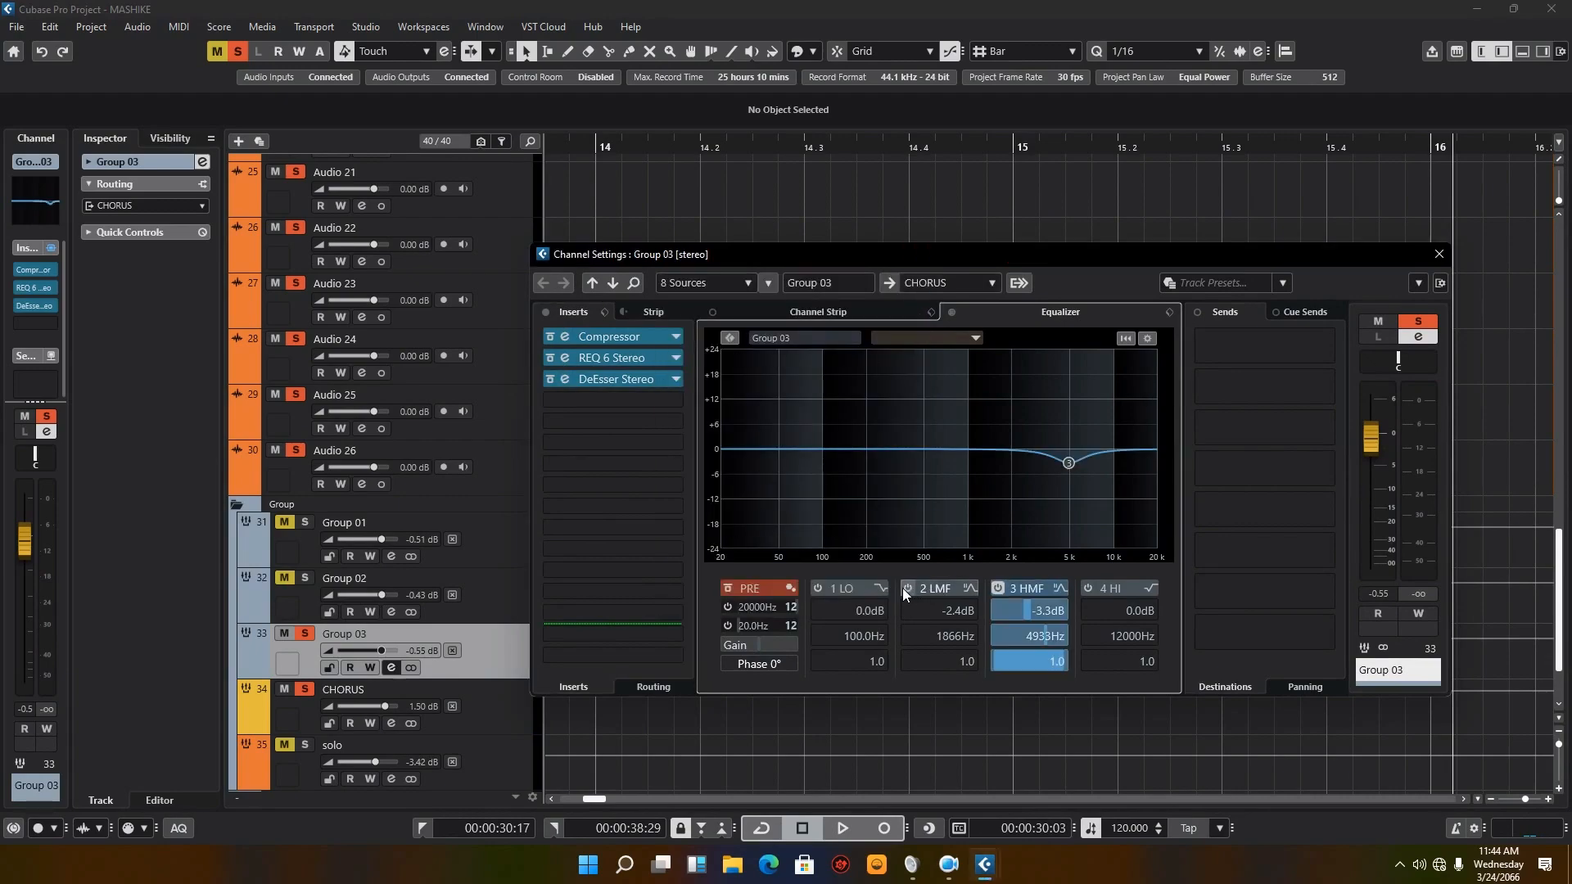
{"action": "left_click", "coordinate": [905, 588]}
Step: Close Group 03's channel settings, solo Groups 01, 02 and 03 together, and audition all three groups
{"action": "left_click", "coordinate": [1438, 256]}
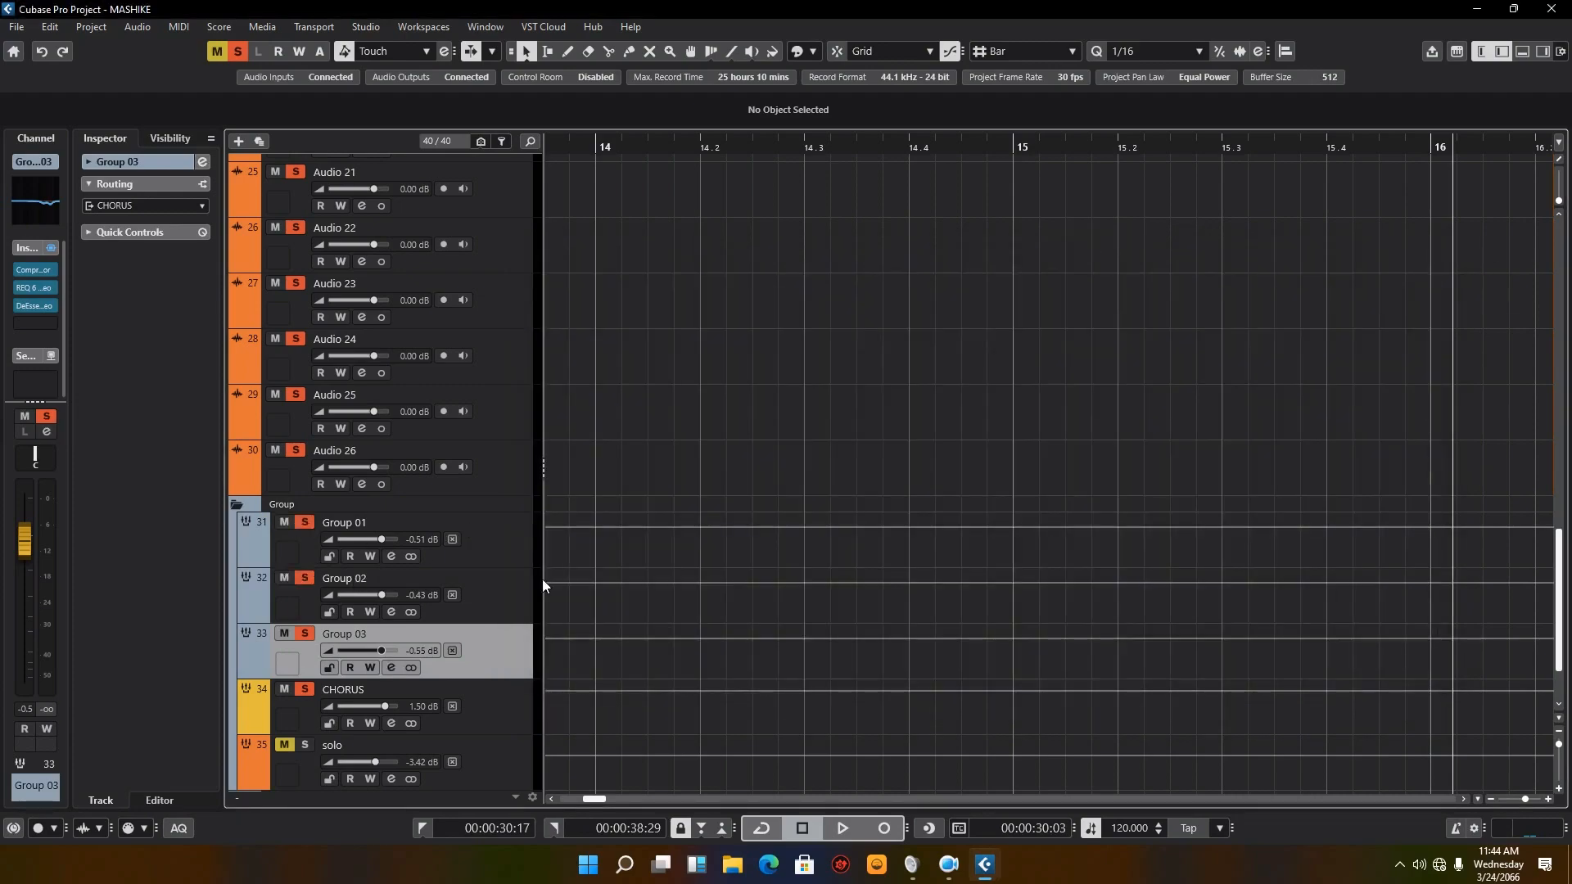
{"action": "left_click", "coordinate": [832, 830]}
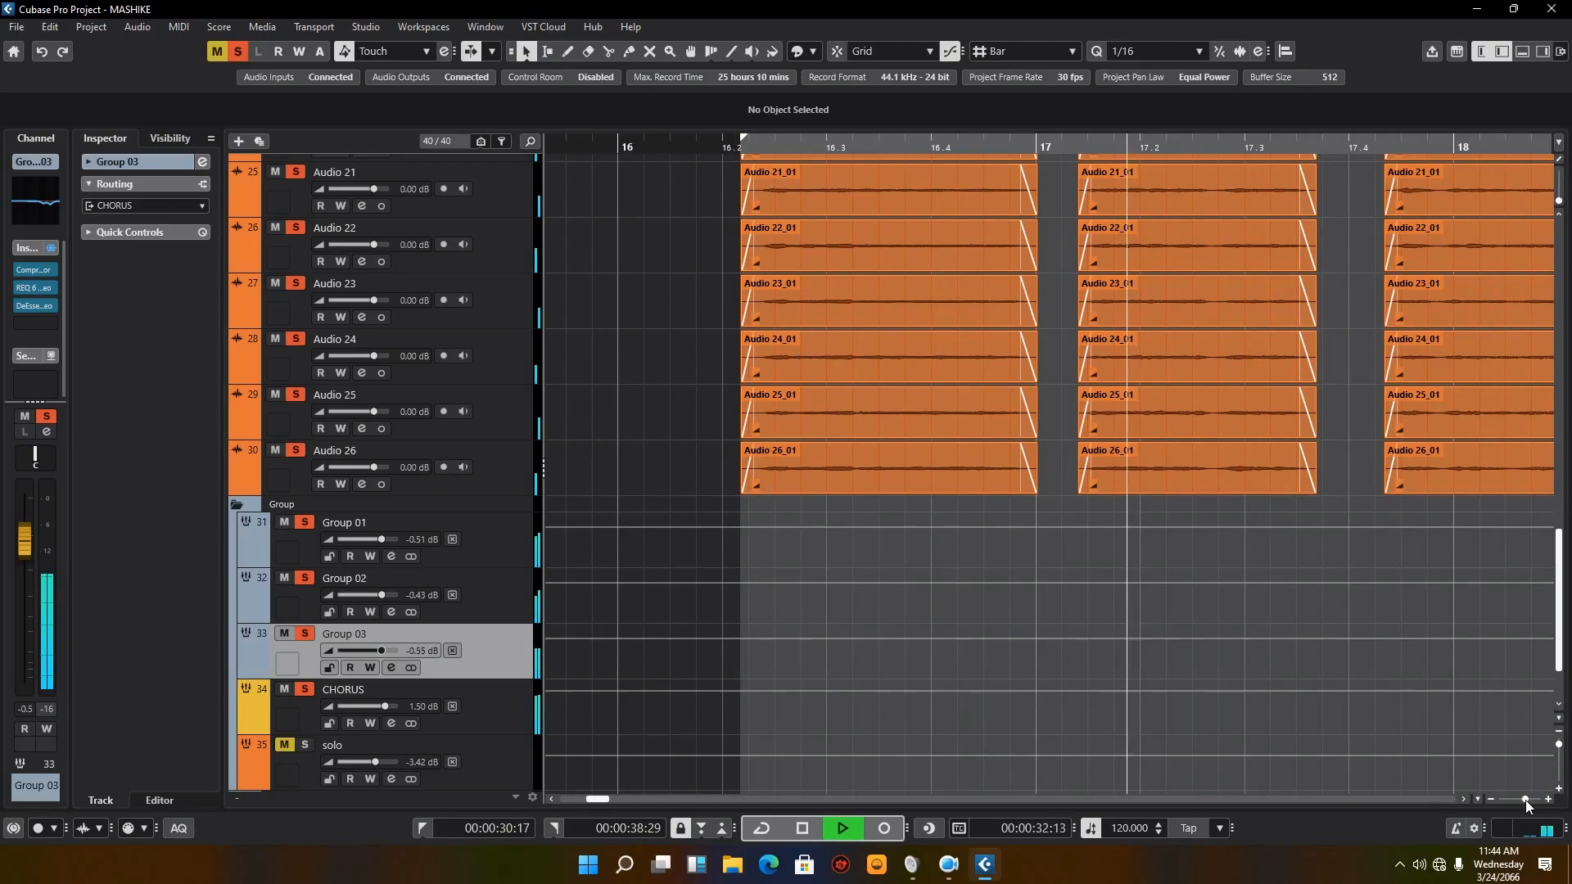
{"action": "left_click_drag", "start_coordinate": [1526, 799], "coordinate": [1520, 807]}
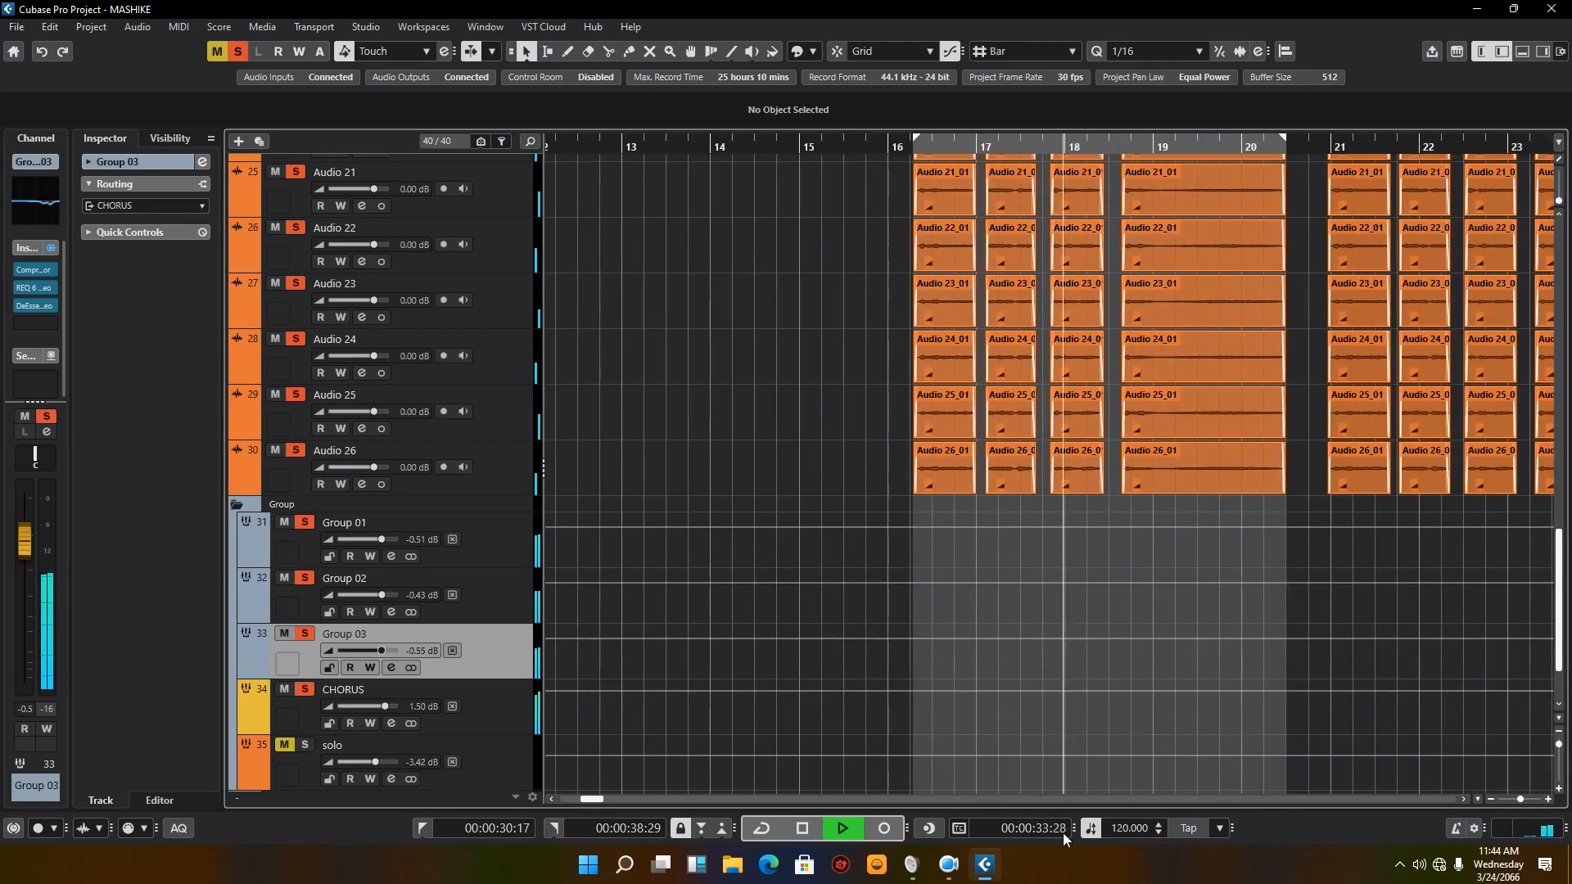
{"action": "left_click", "coordinate": [802, 829]}
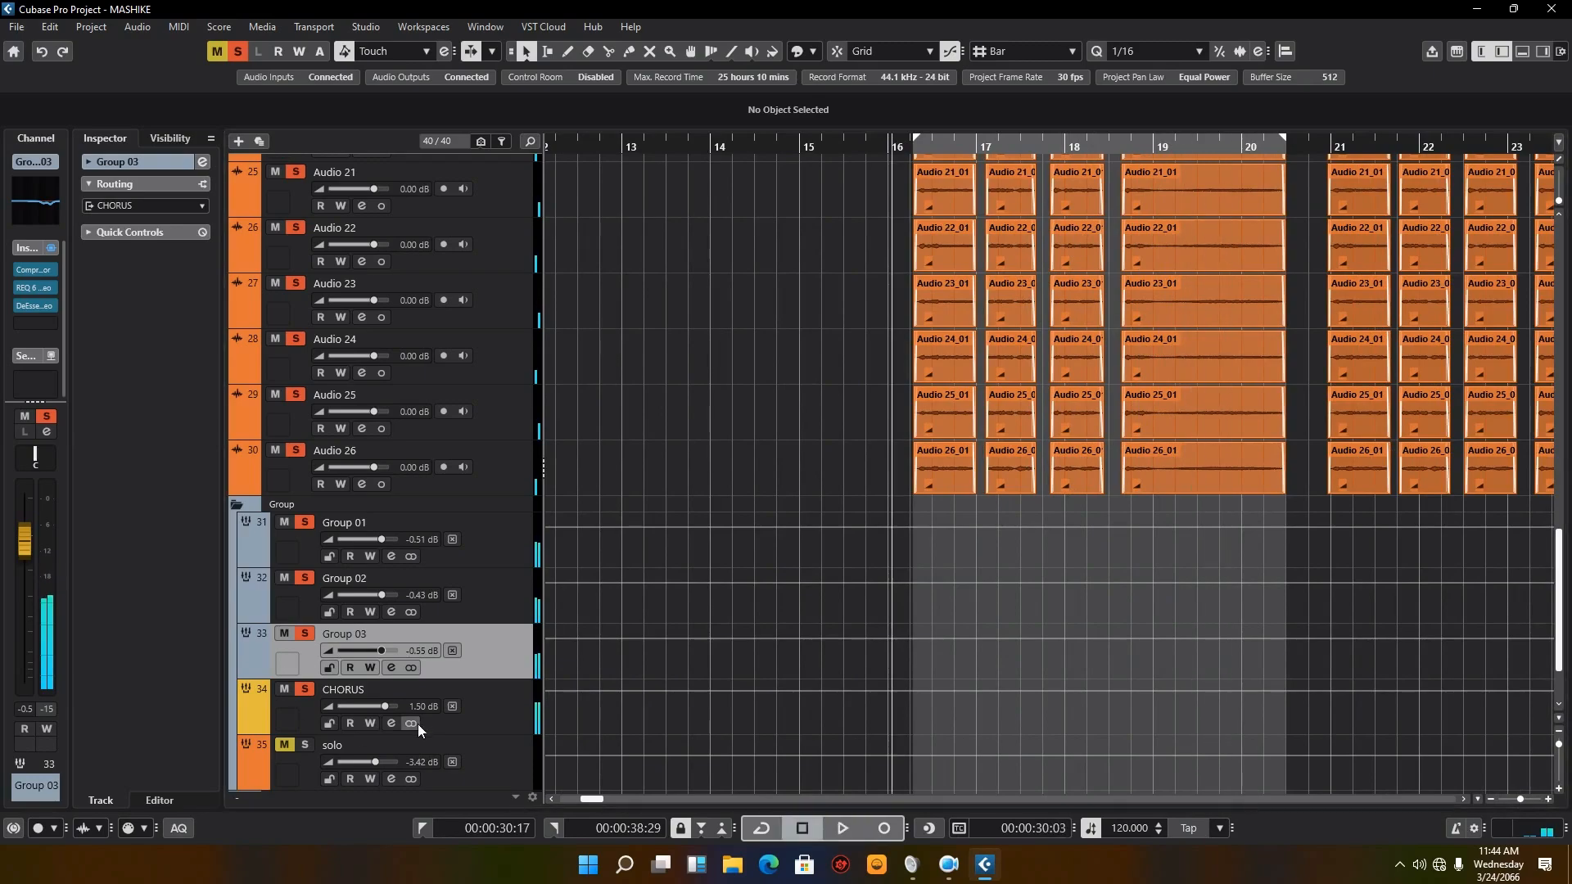
Step: Look over the CHORUS channel's inserts and the three group tracks routed into it
{"action": "left_click", "coordinate": [391, 723]}
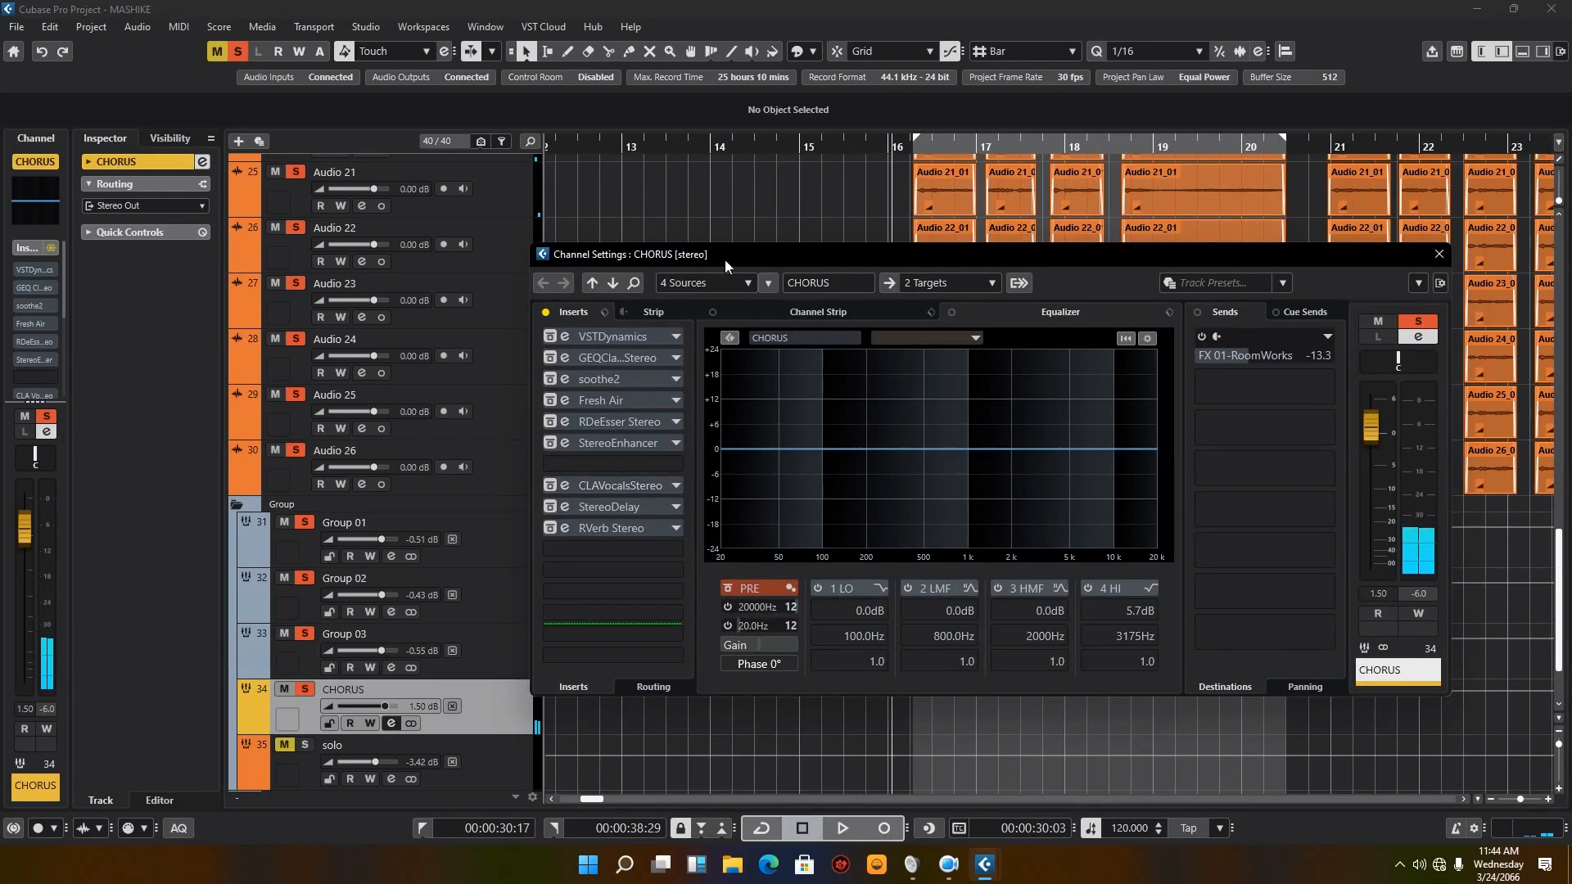
{"action": "left_click_drag", "start_coordinate": [724, 259], "coordinate": [1005, 348]}
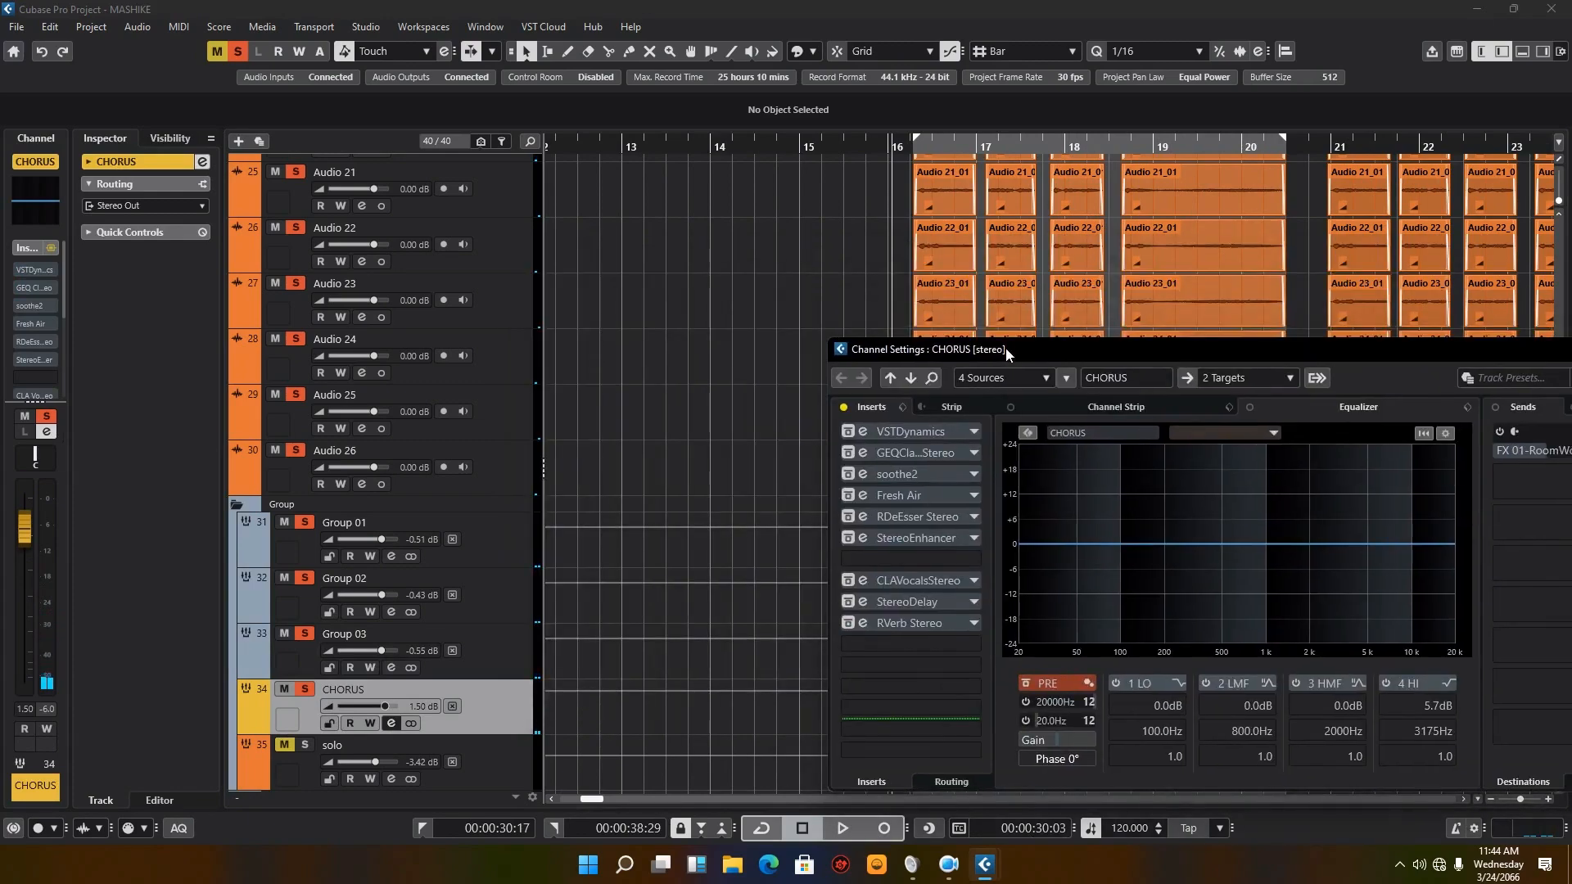
{"action": "left_click", "coordinate": [475, 553]}
{"action": "left_click", "coordinate": [495, 612]}
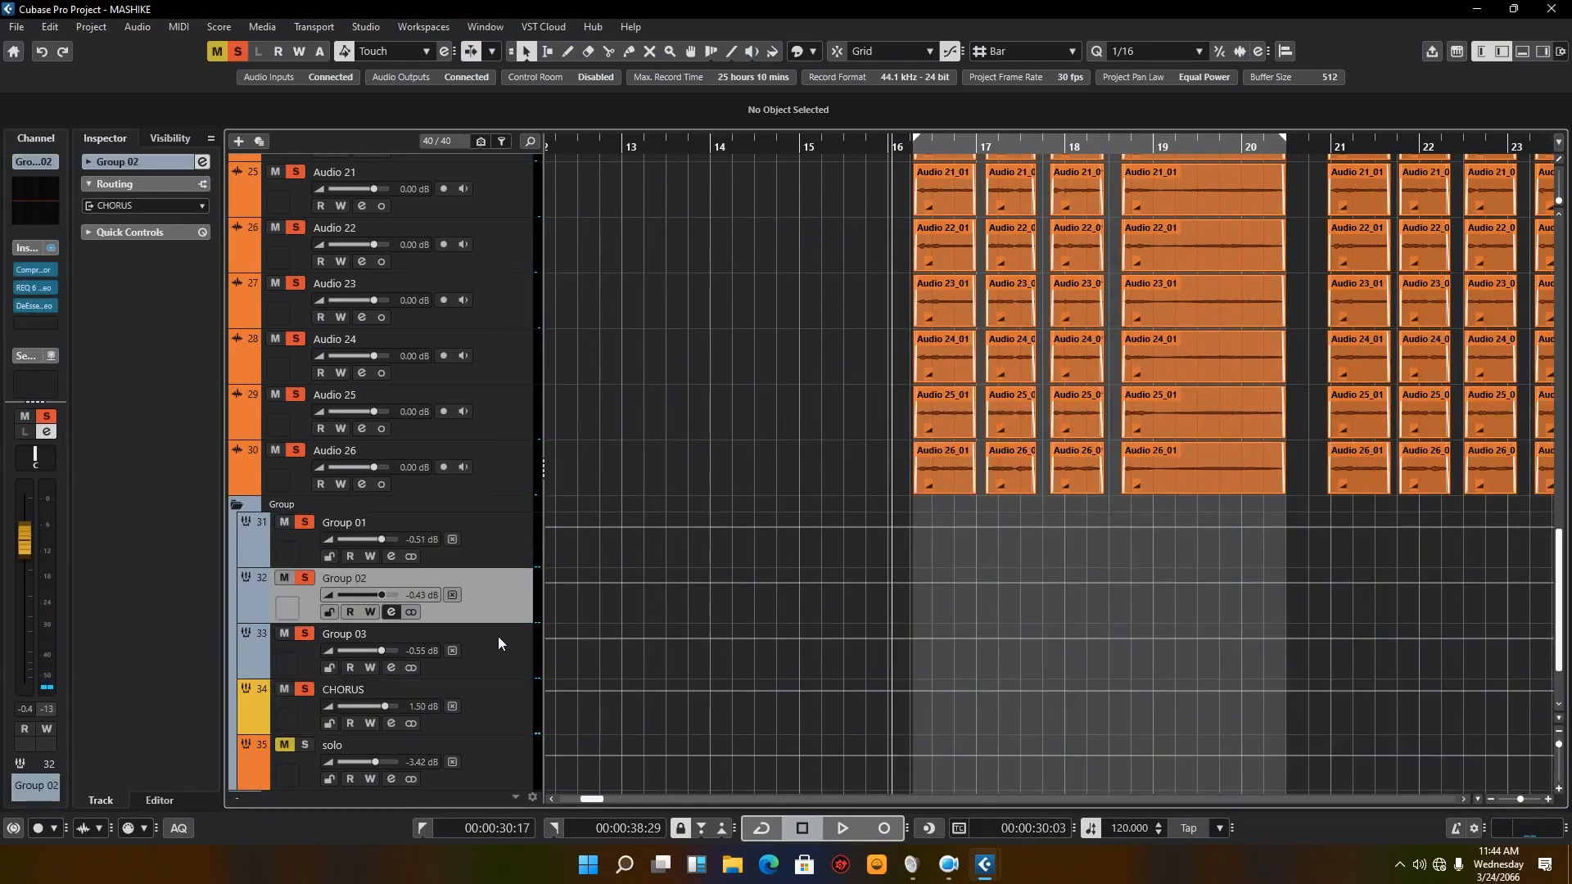
{"action": "left_click", "coordinate": [498, 643]}
{"action": "left_click", "coordinate": [489, 724]}
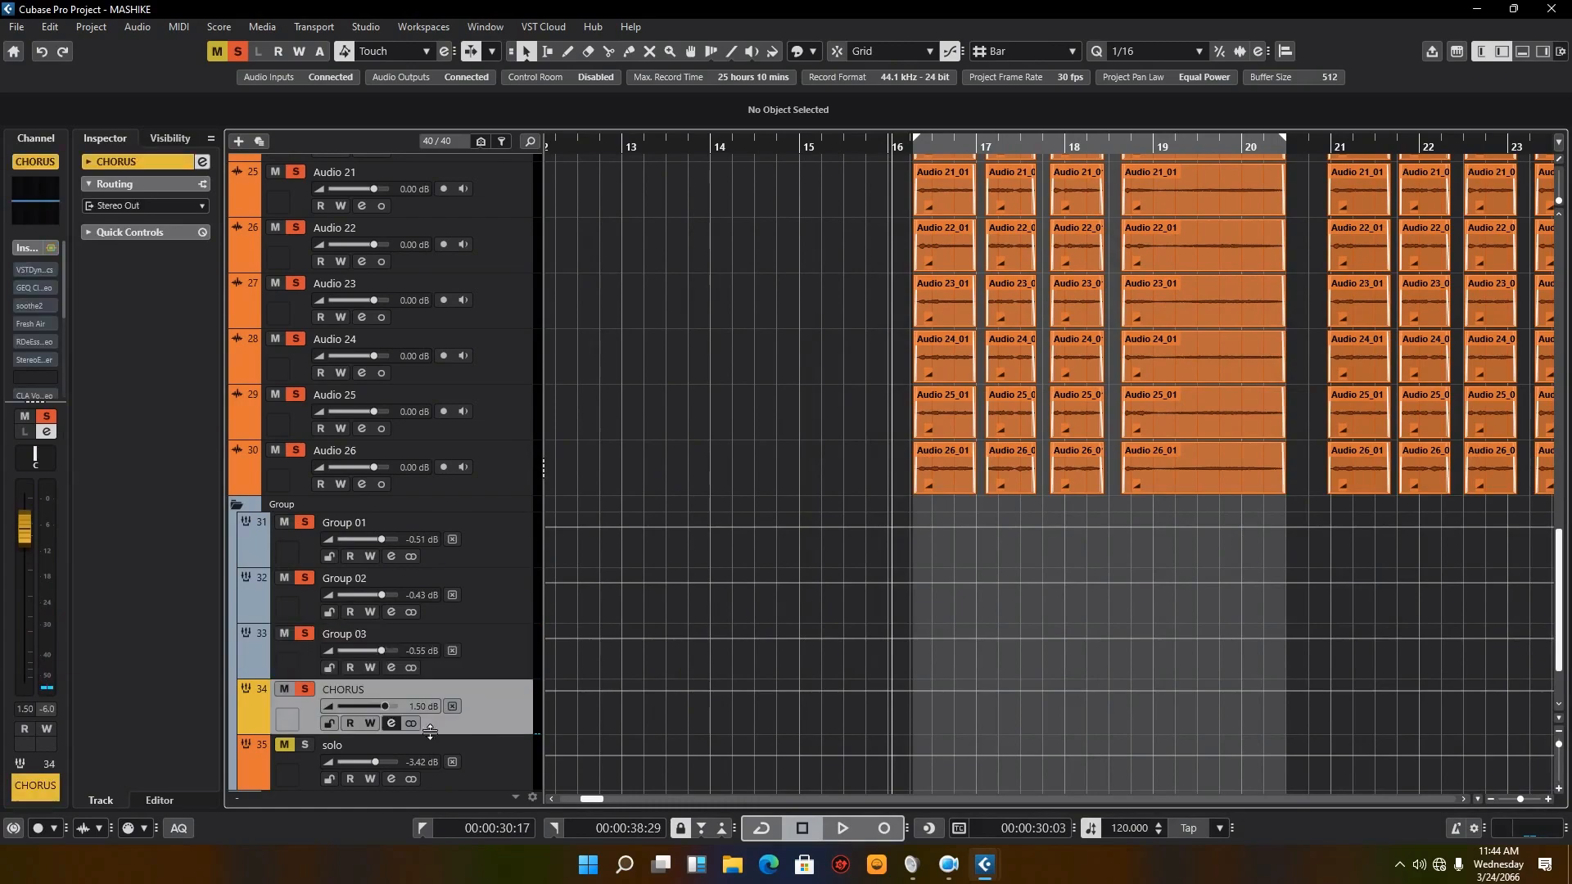
Step: Reactivate only the VSTDynamics insert on the CHORUS channel and open its editor beside the insert list
{"action": "left_click", "coordinate": [391, 724]}
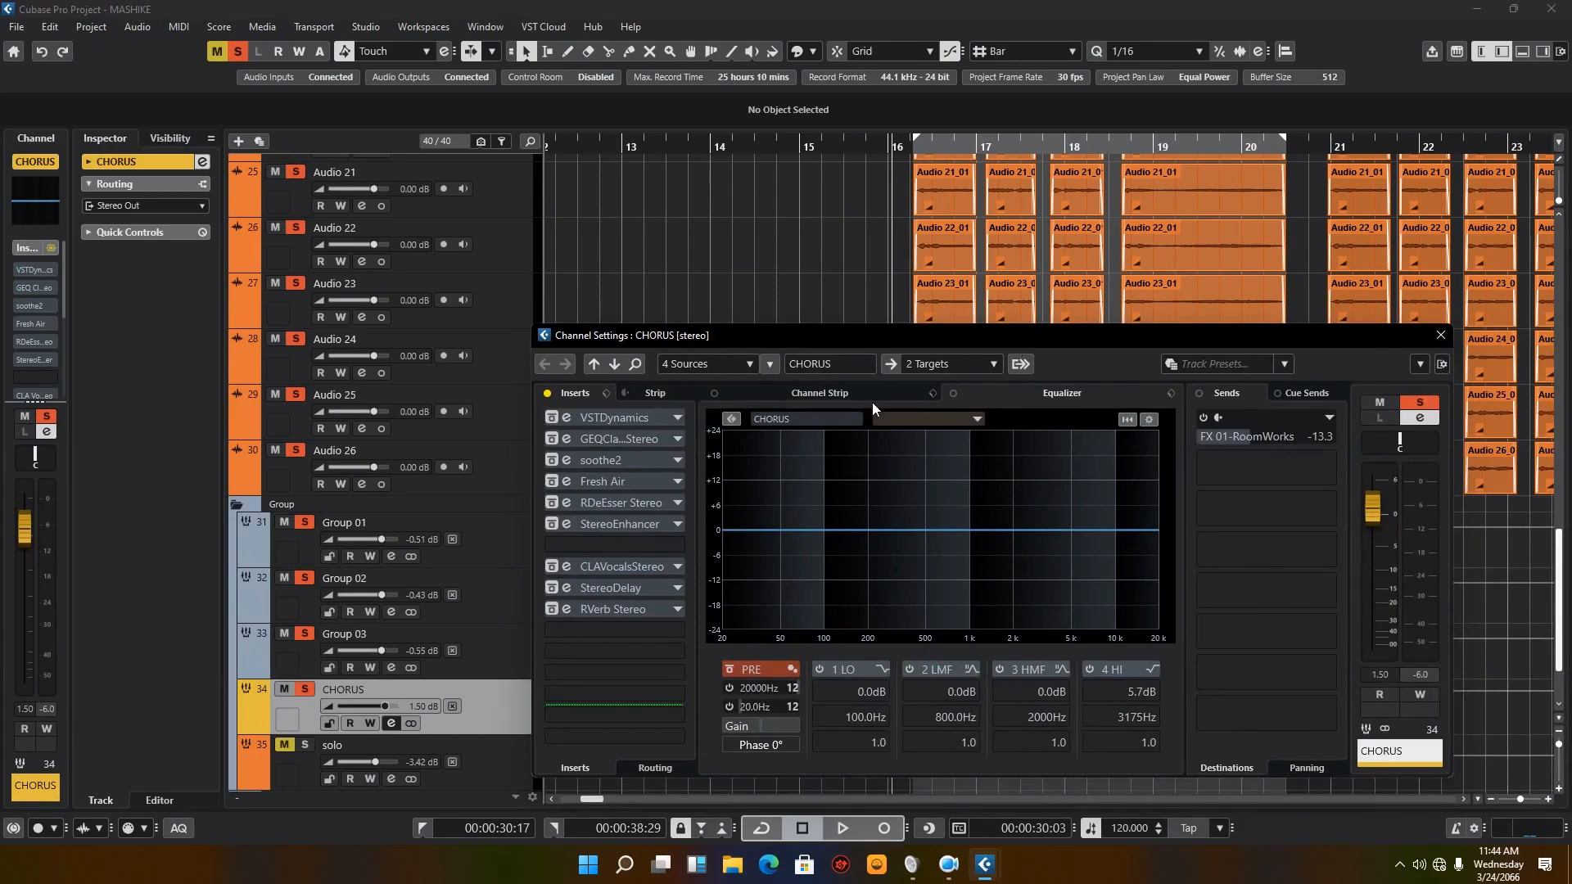
{"action": "left_click", "coordinate": [554, 421]}
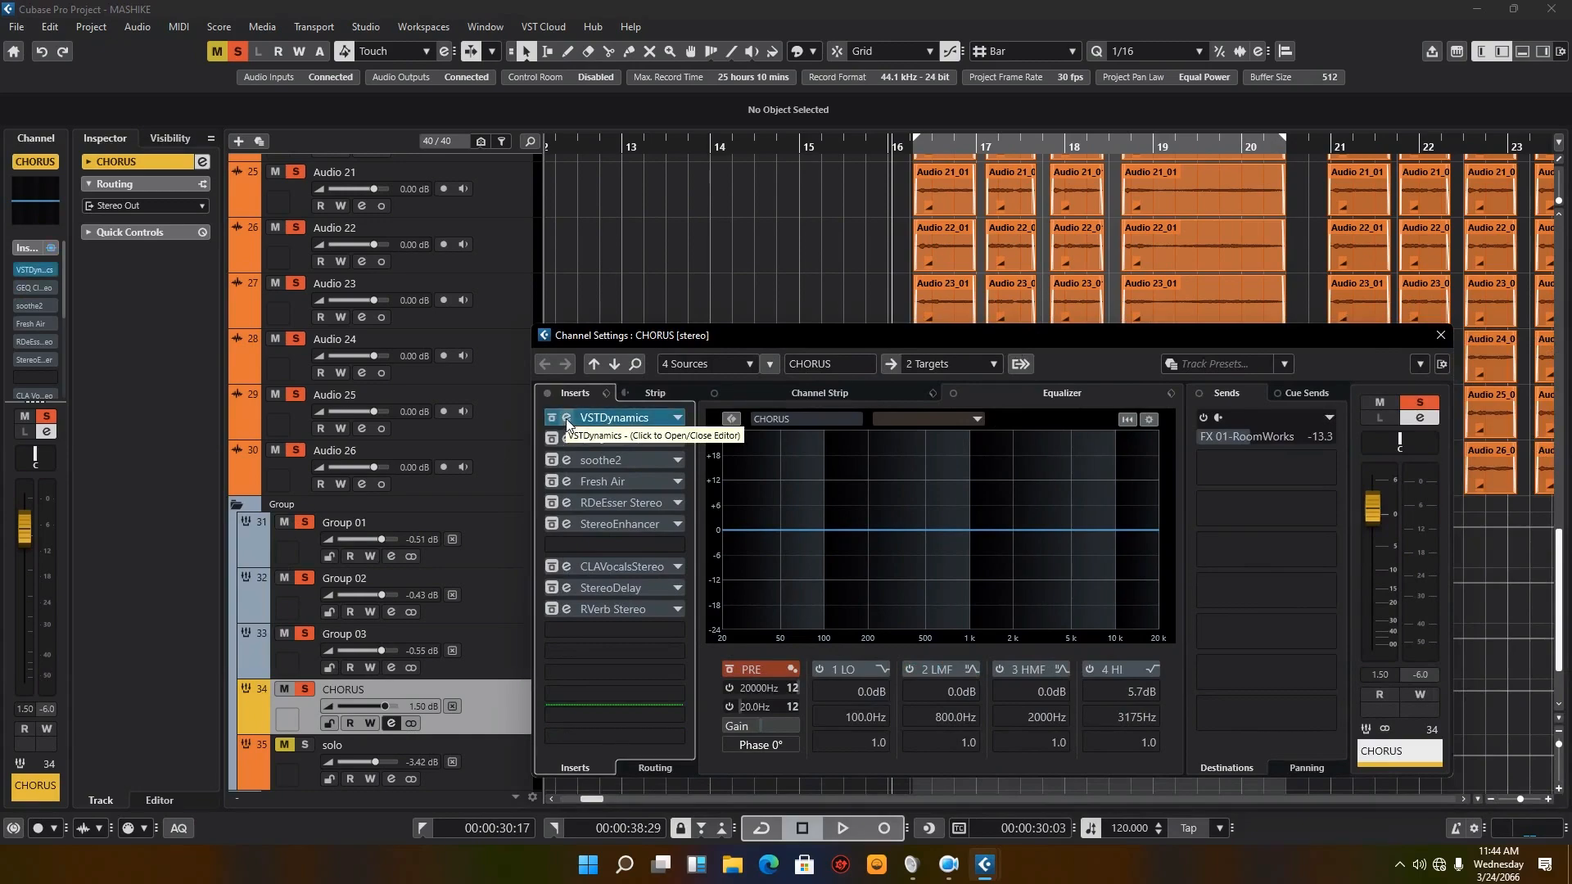
{"action": "left_click", "coordinate": [567, 418]}
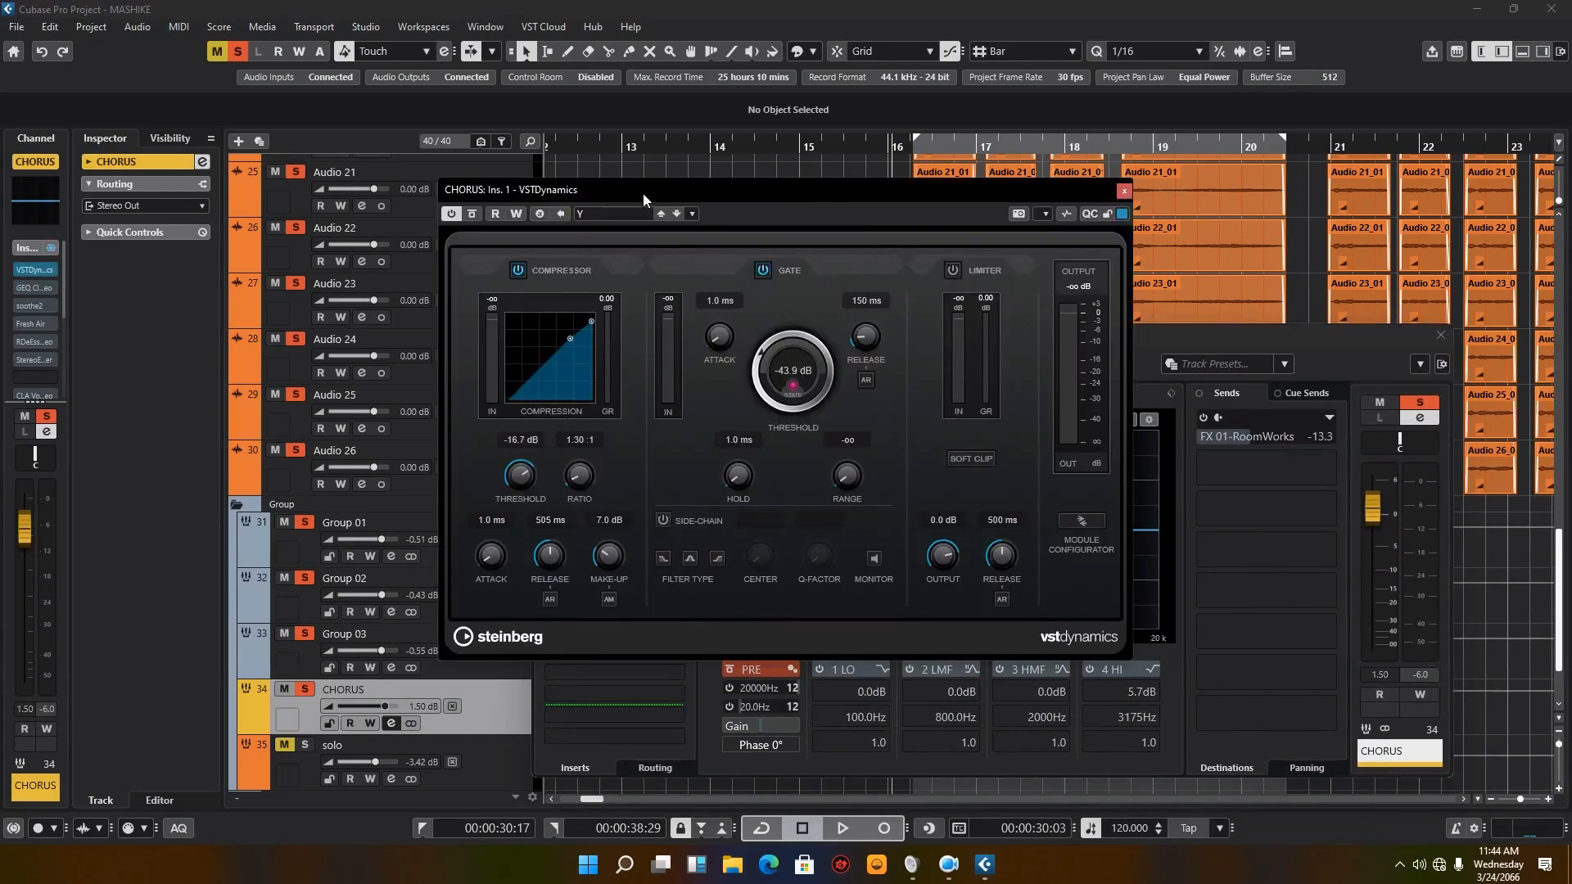
{"action": "left_click_drag", "start_coordinate": [646, 190], "coordinate": [1019, 298]}
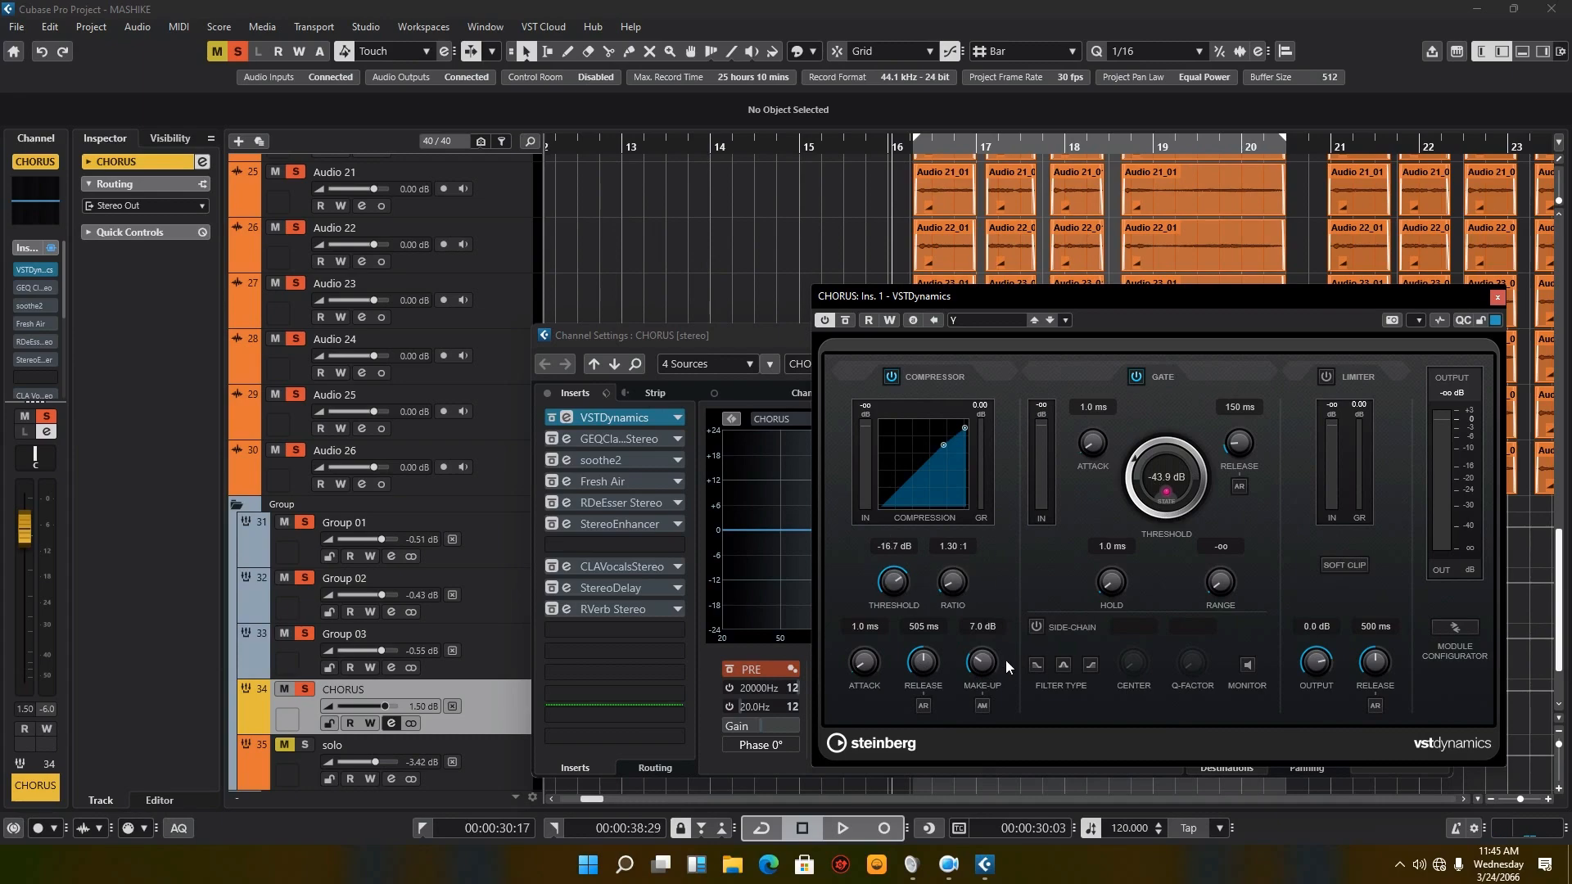
Step: Compare CHORUS playback with VSTDynamics active and bypassed, leave it active, stop, and reopen the CHORUS channel settings
{"action": "left_click", "coordinate": [838, 834]}
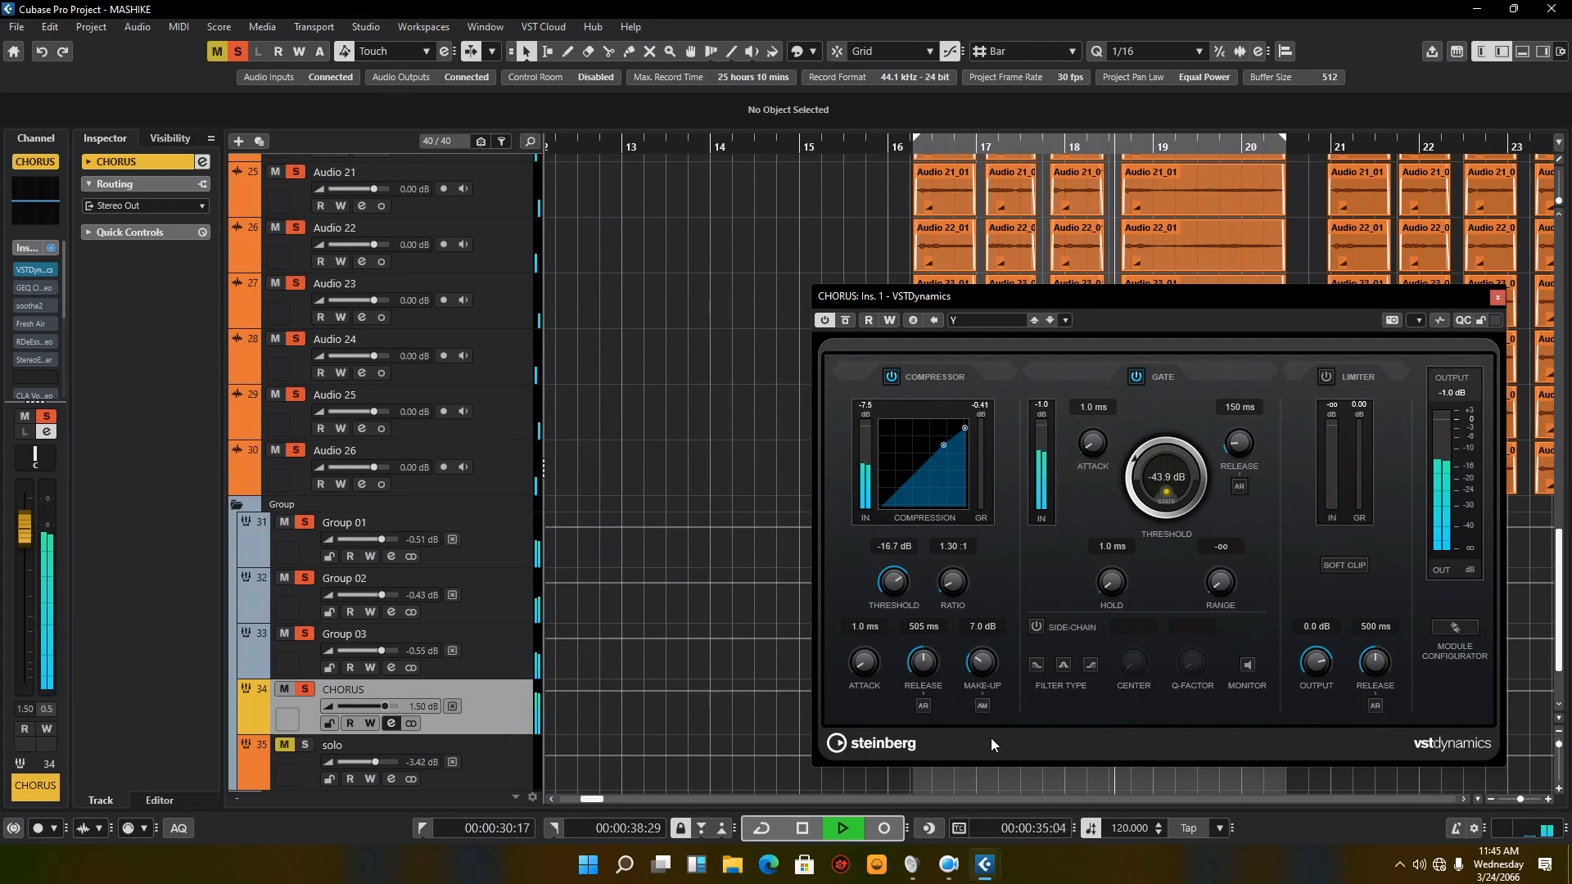
{"action": "left_click", "coordinate": [804, 834]}
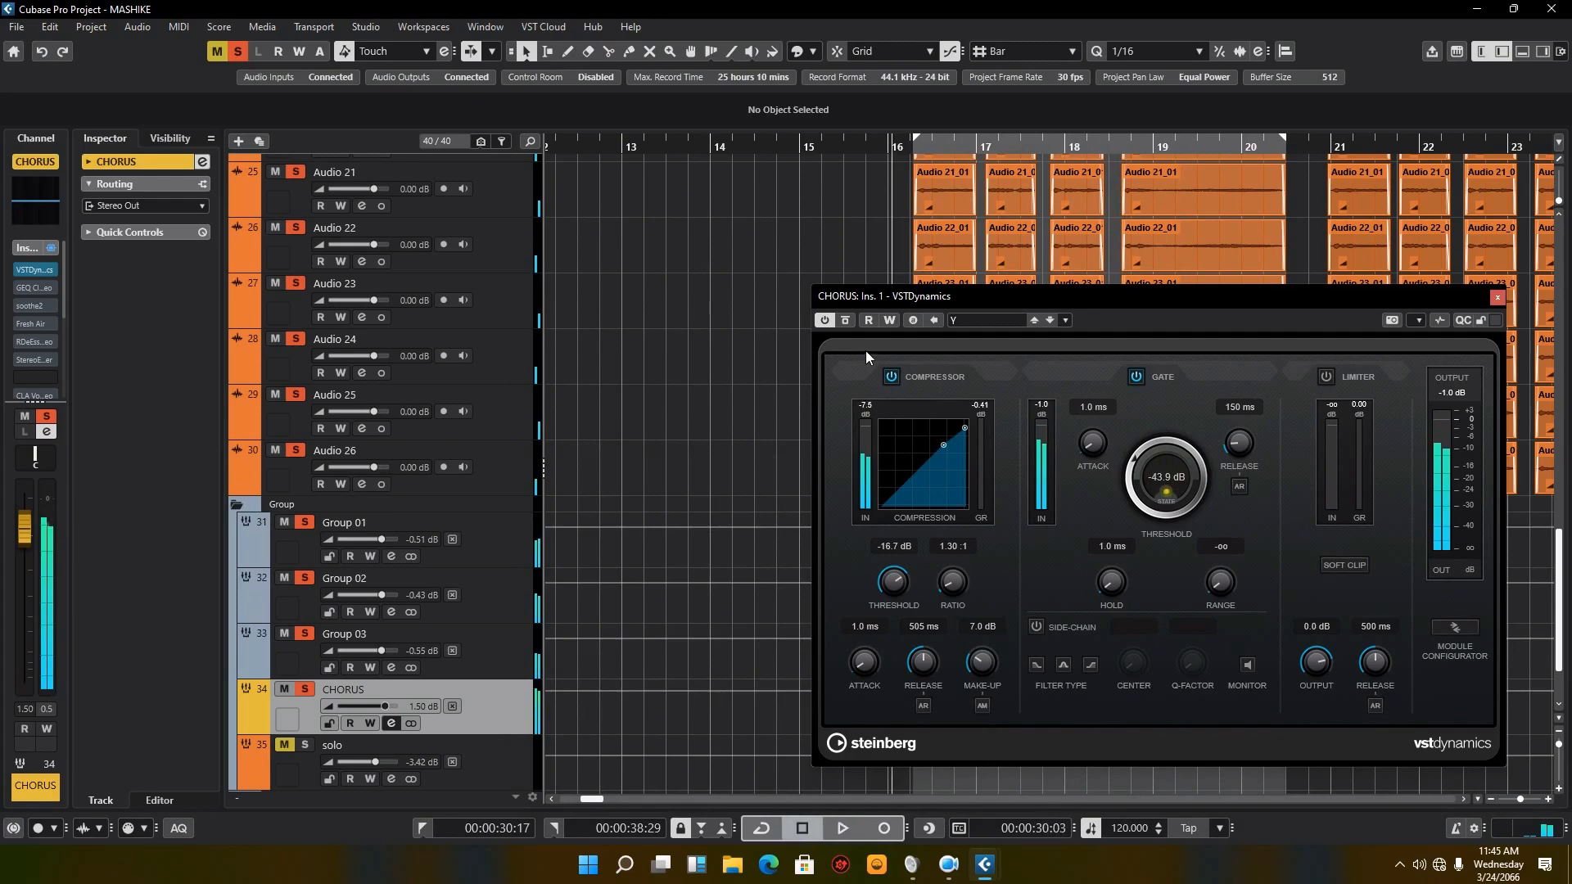
{"action": "left_click", "coordinate": [845, 828]}
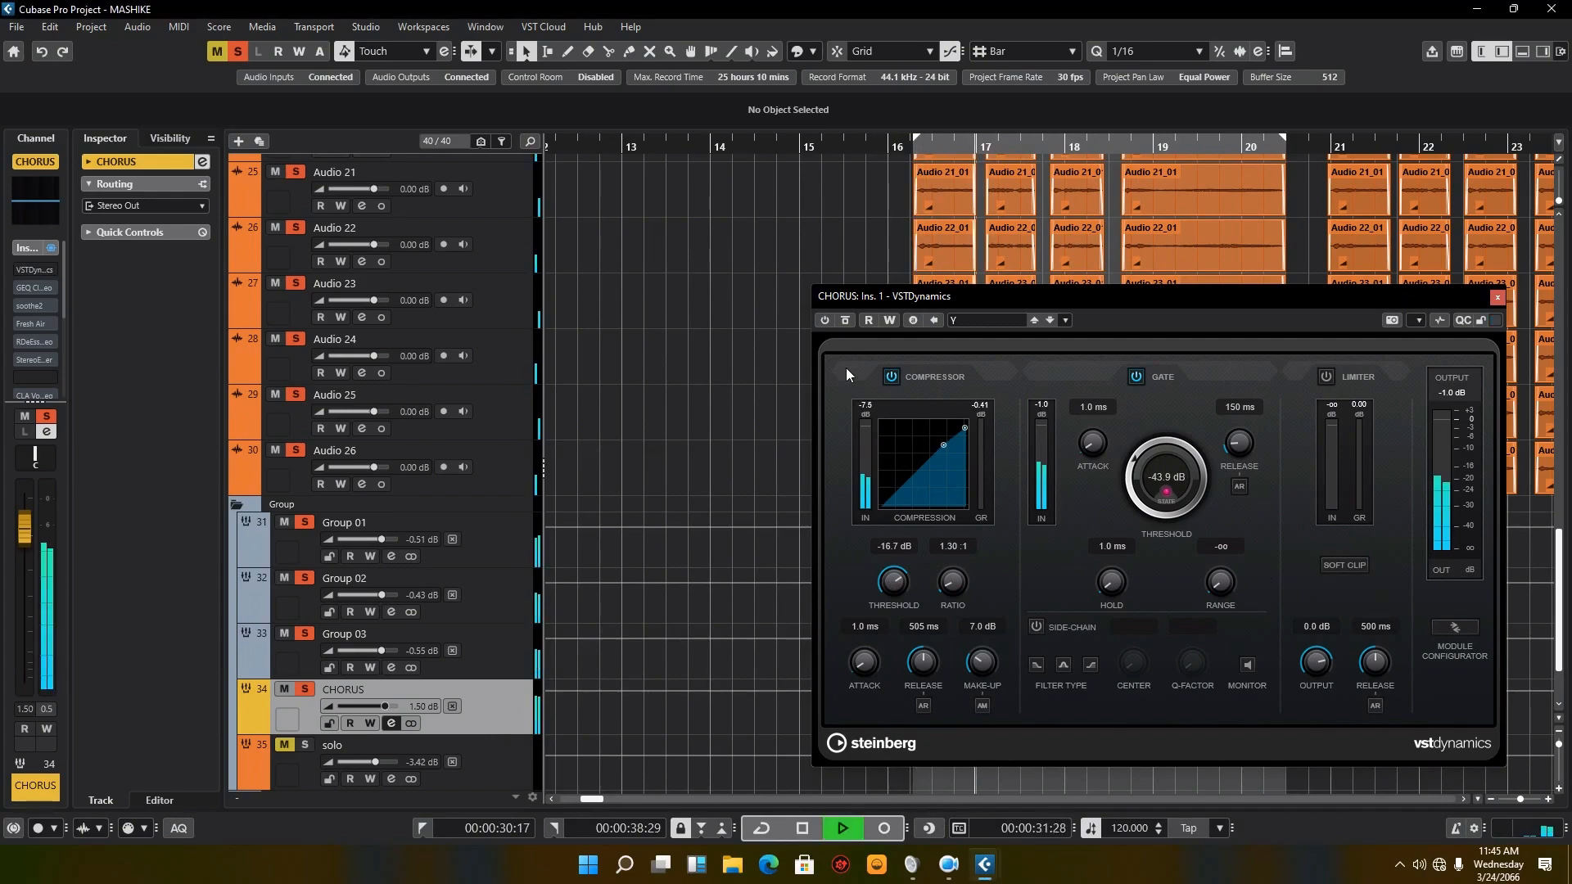
{"action": "left_click", "coordinate": [832, 321]}
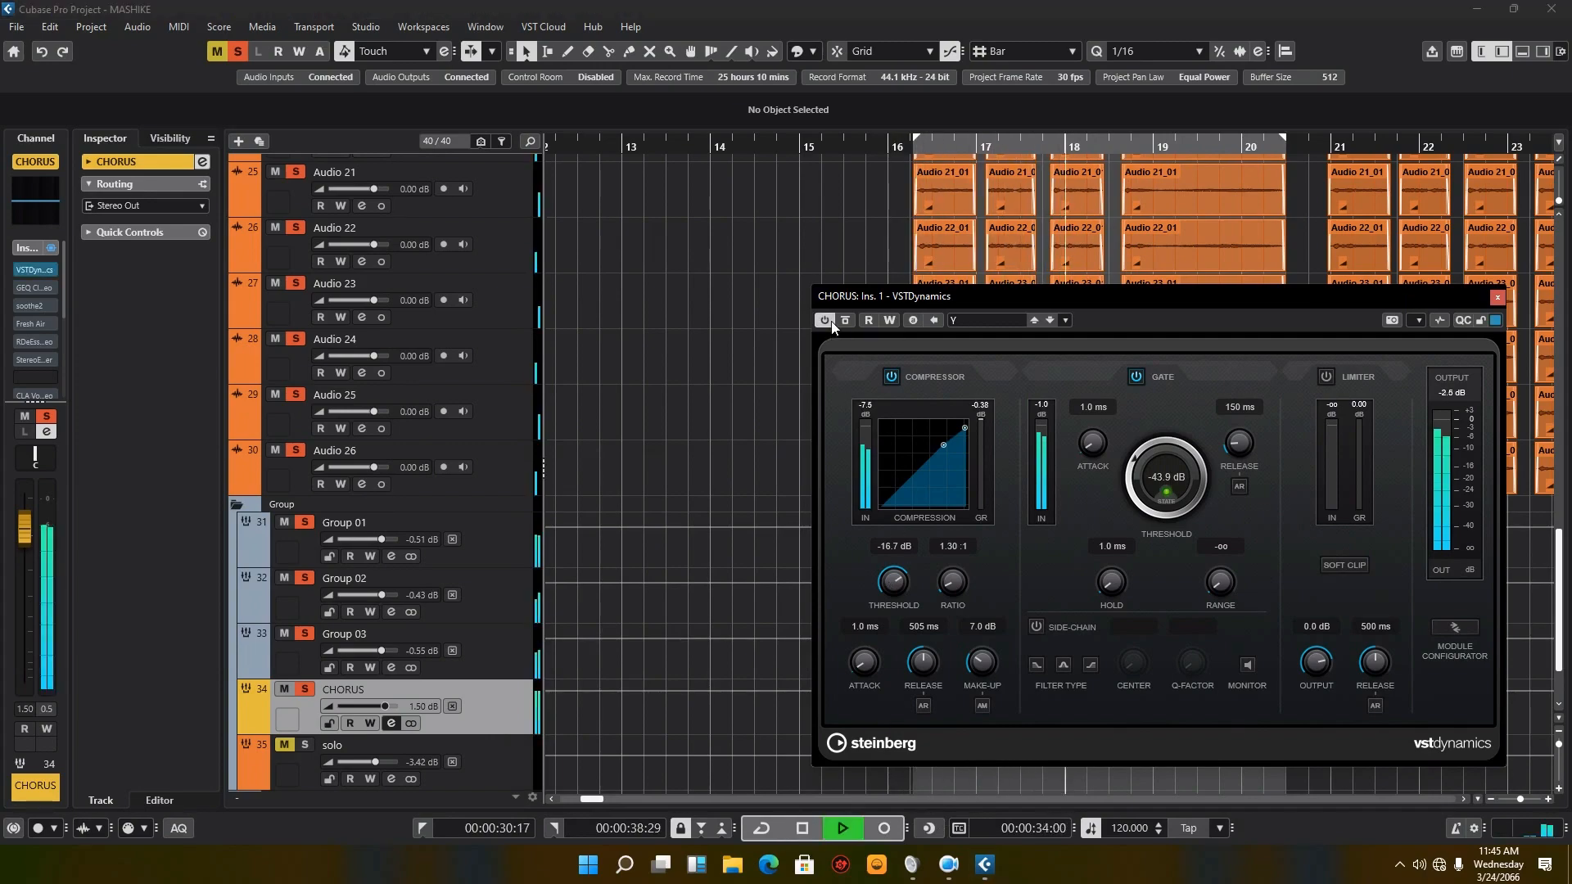
{"action": "left_click", "coordinate": [802, 839]}
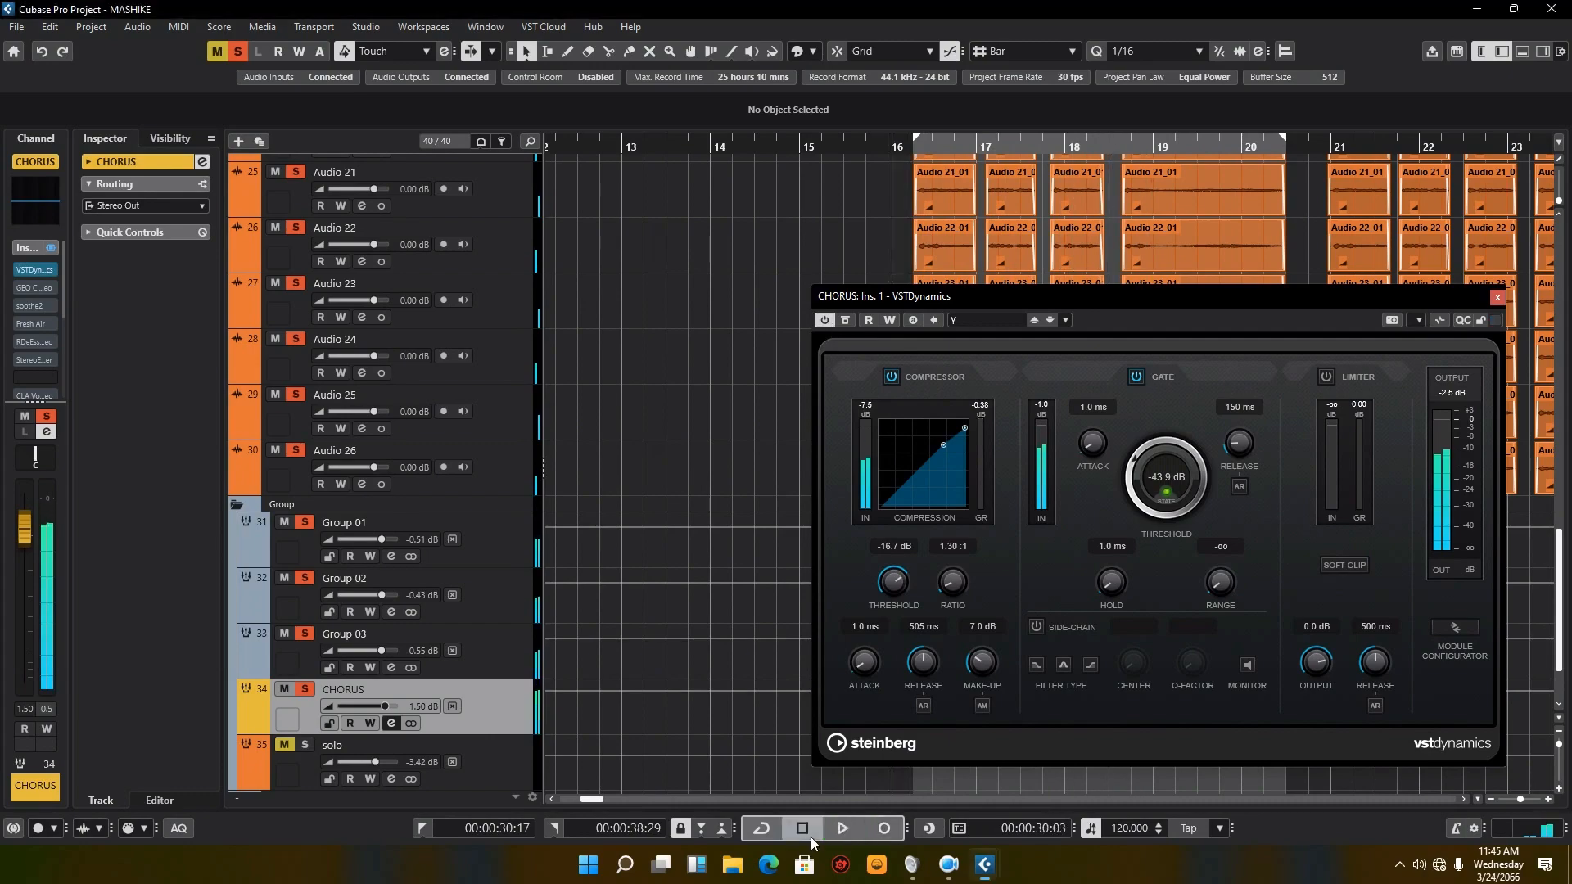
{"action": "left_click", "coordinate": [392, 724]}
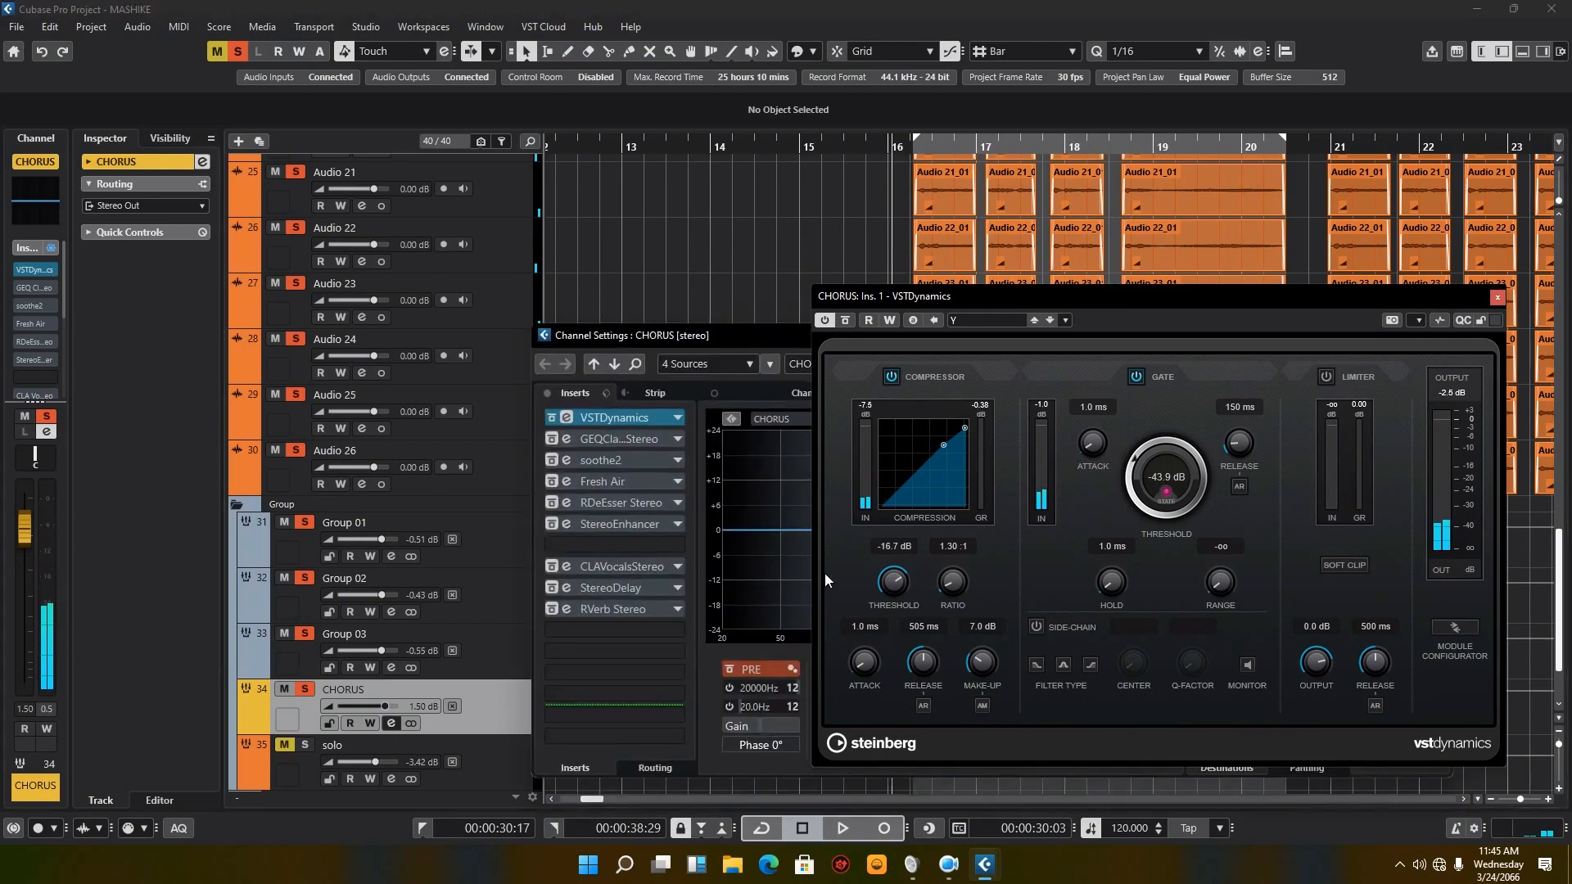
Step: Close the VSTDynamics editor, open the GEQ Classic editor beside the CHORUS insert list, and leave the GEQ Classic insert active
{"action": "left_click", "coordinate": [1496, 297]}
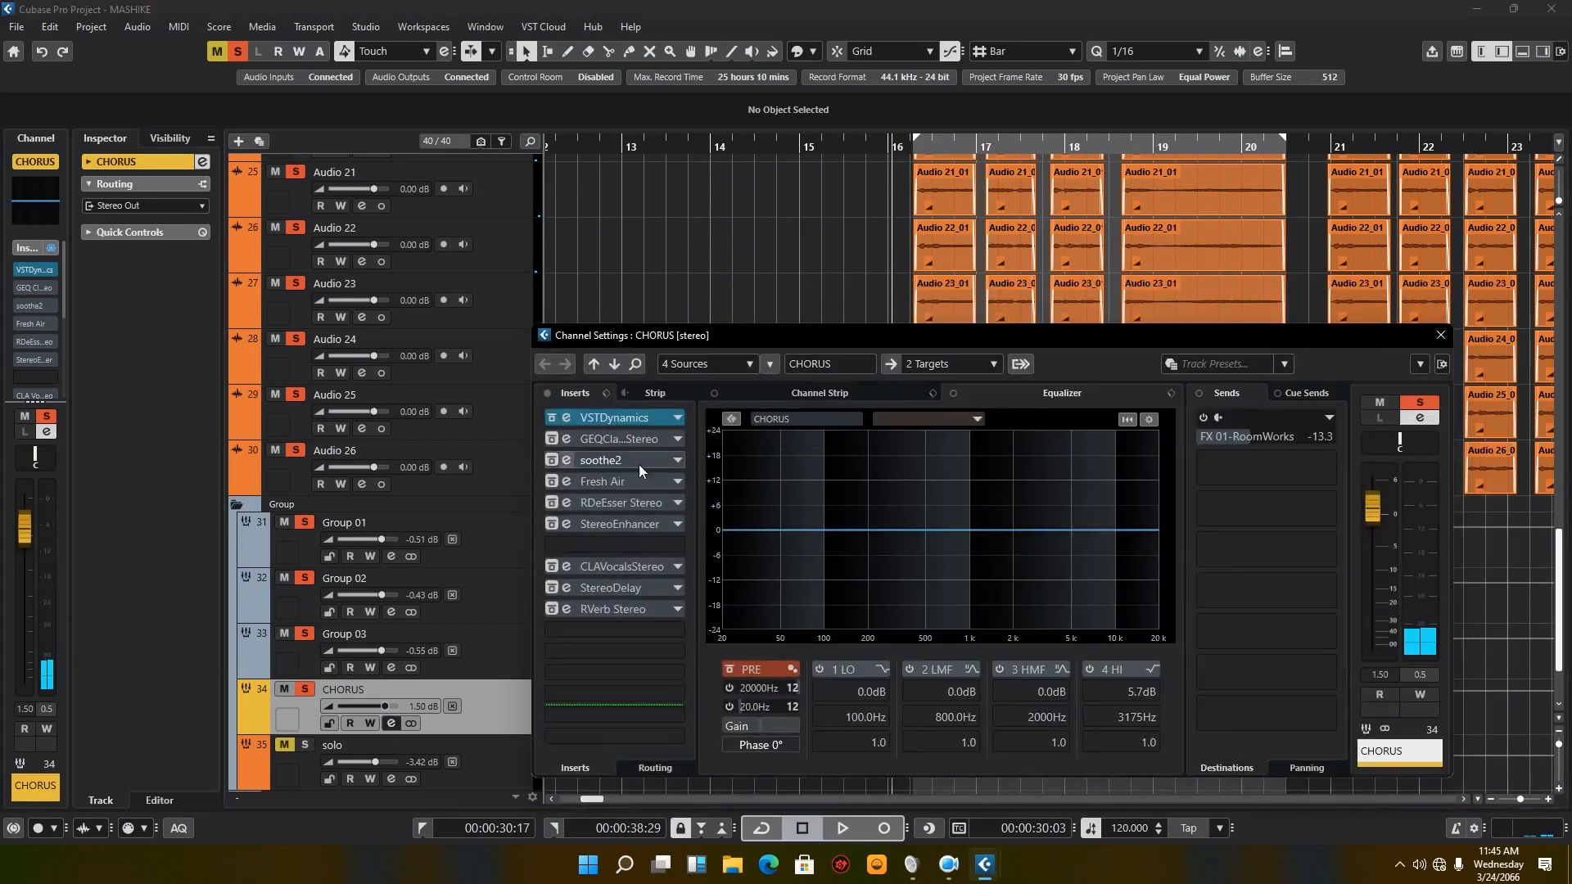
{"action": "left_click", "coordinate": [565, 440]}
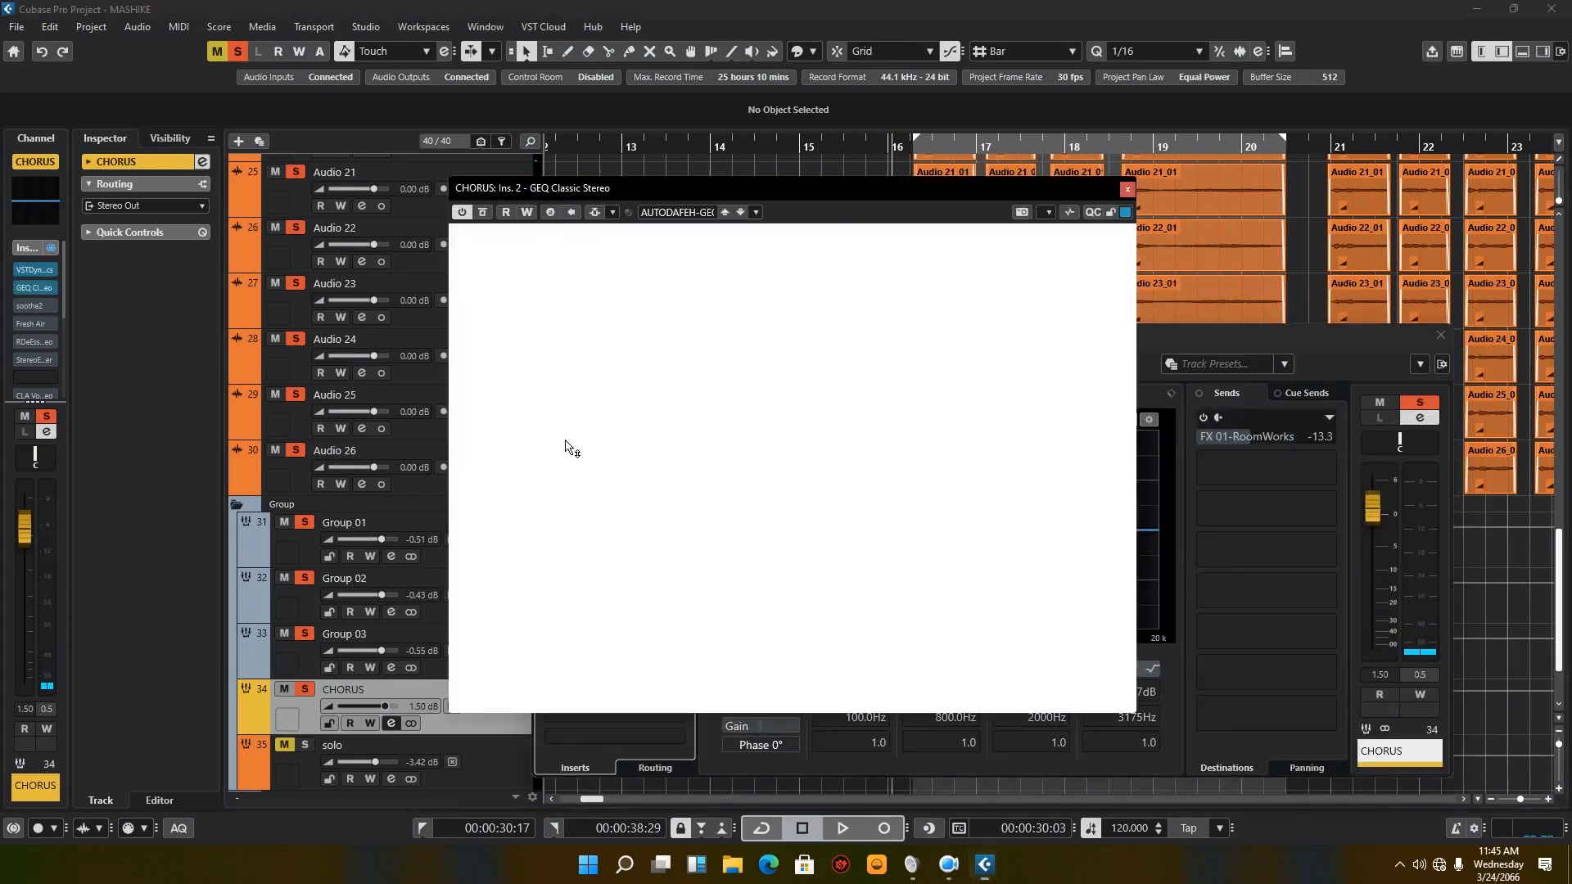
{"action": "left_click_drag", "start_coordinate": [720, 193], "coordinate": [868, 254]}
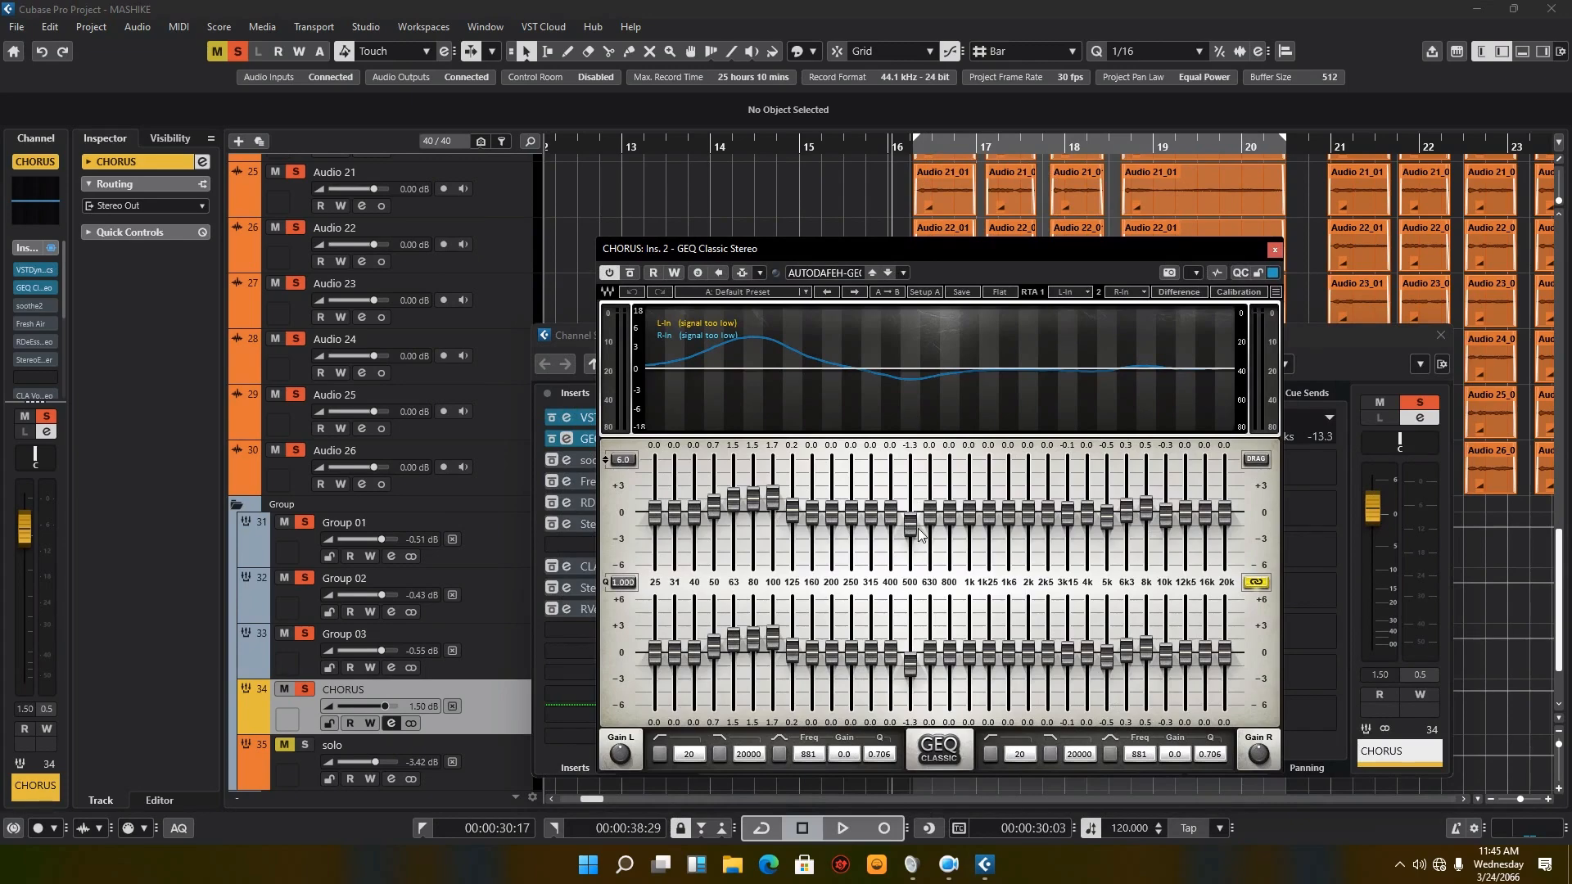
{"action": "left_click_drag", "start_coordinate": [782, 266], "coordinate": [802, 260]}
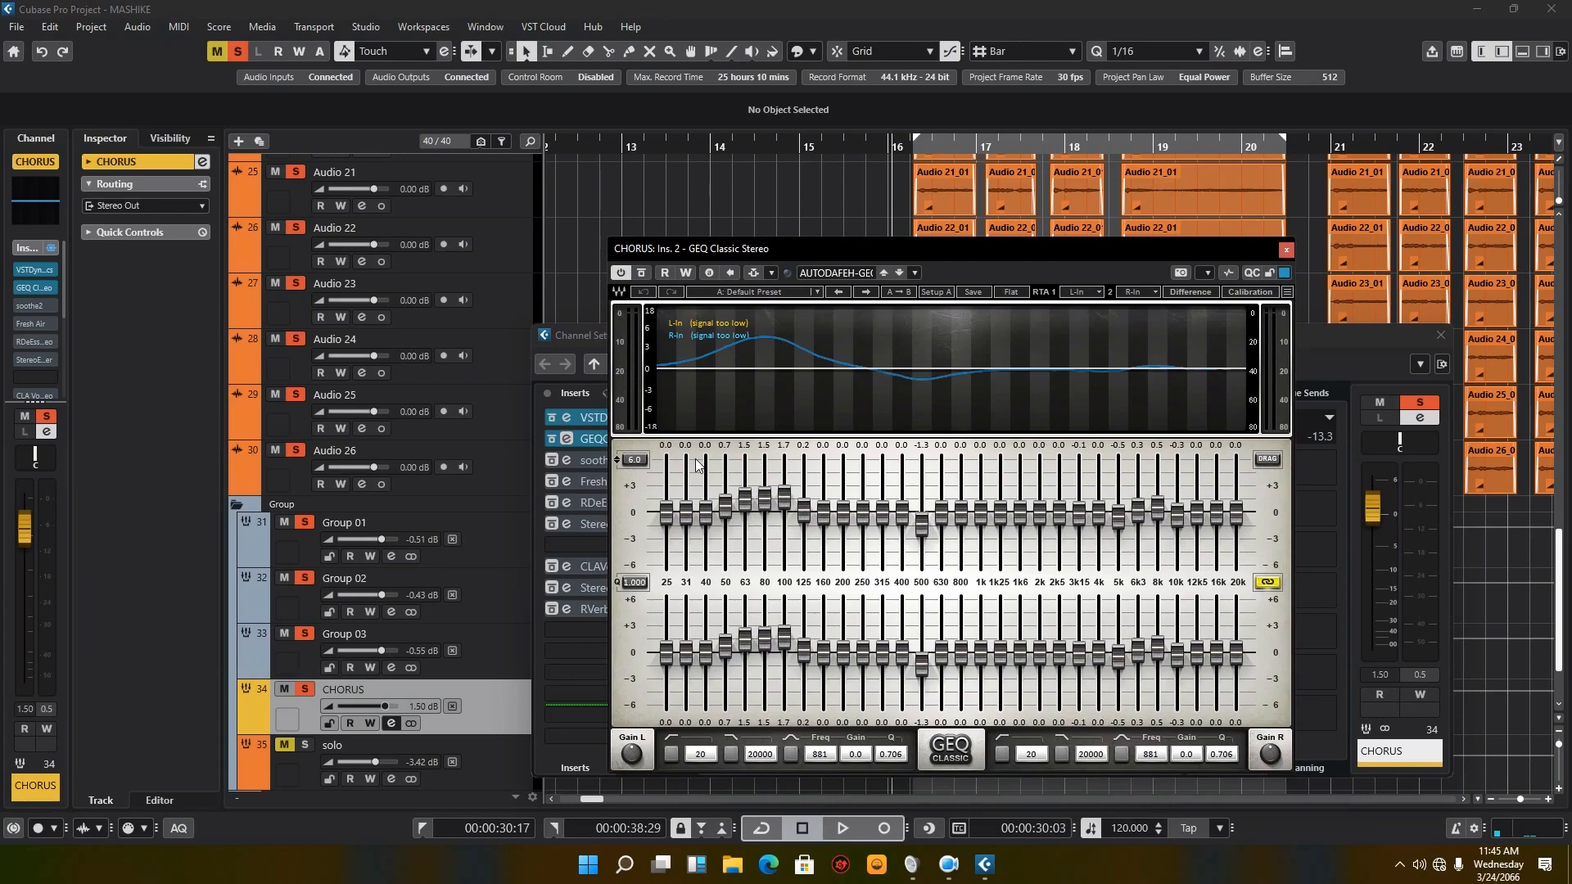
{"action": "left_click", "coordinate": [552, 441]}
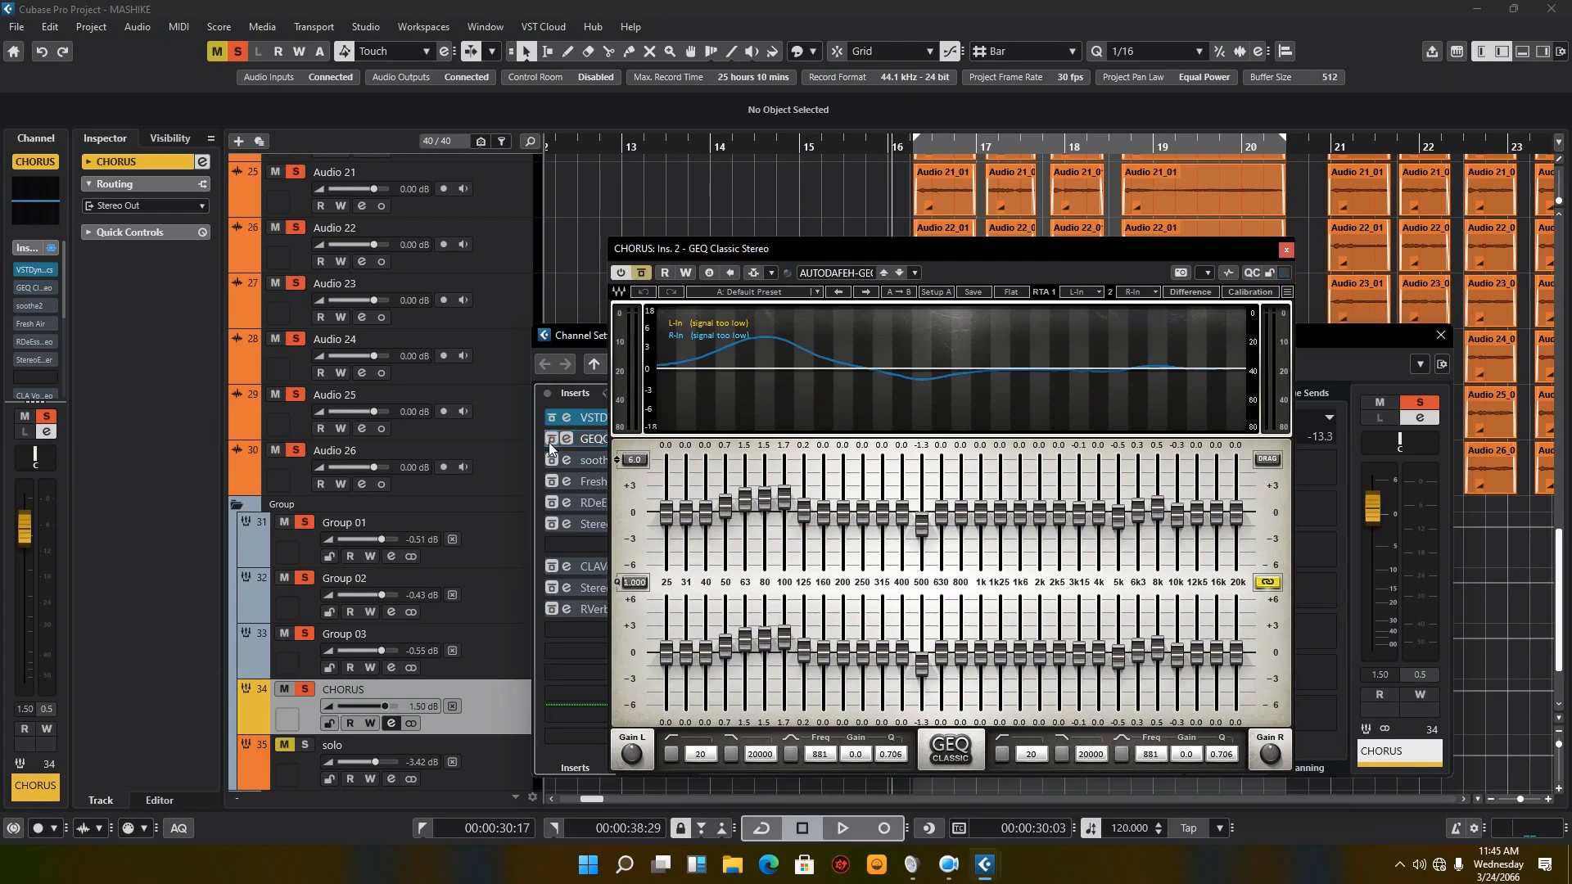
{"action": "left_click", "coordinate": [549, 442]}
Step: Compare CHORUS playback with GEQ Classic active and switched off, stopping after each pass and leaving the equalizer active
{"action": "left_click", "coordinate": [842, 829]}
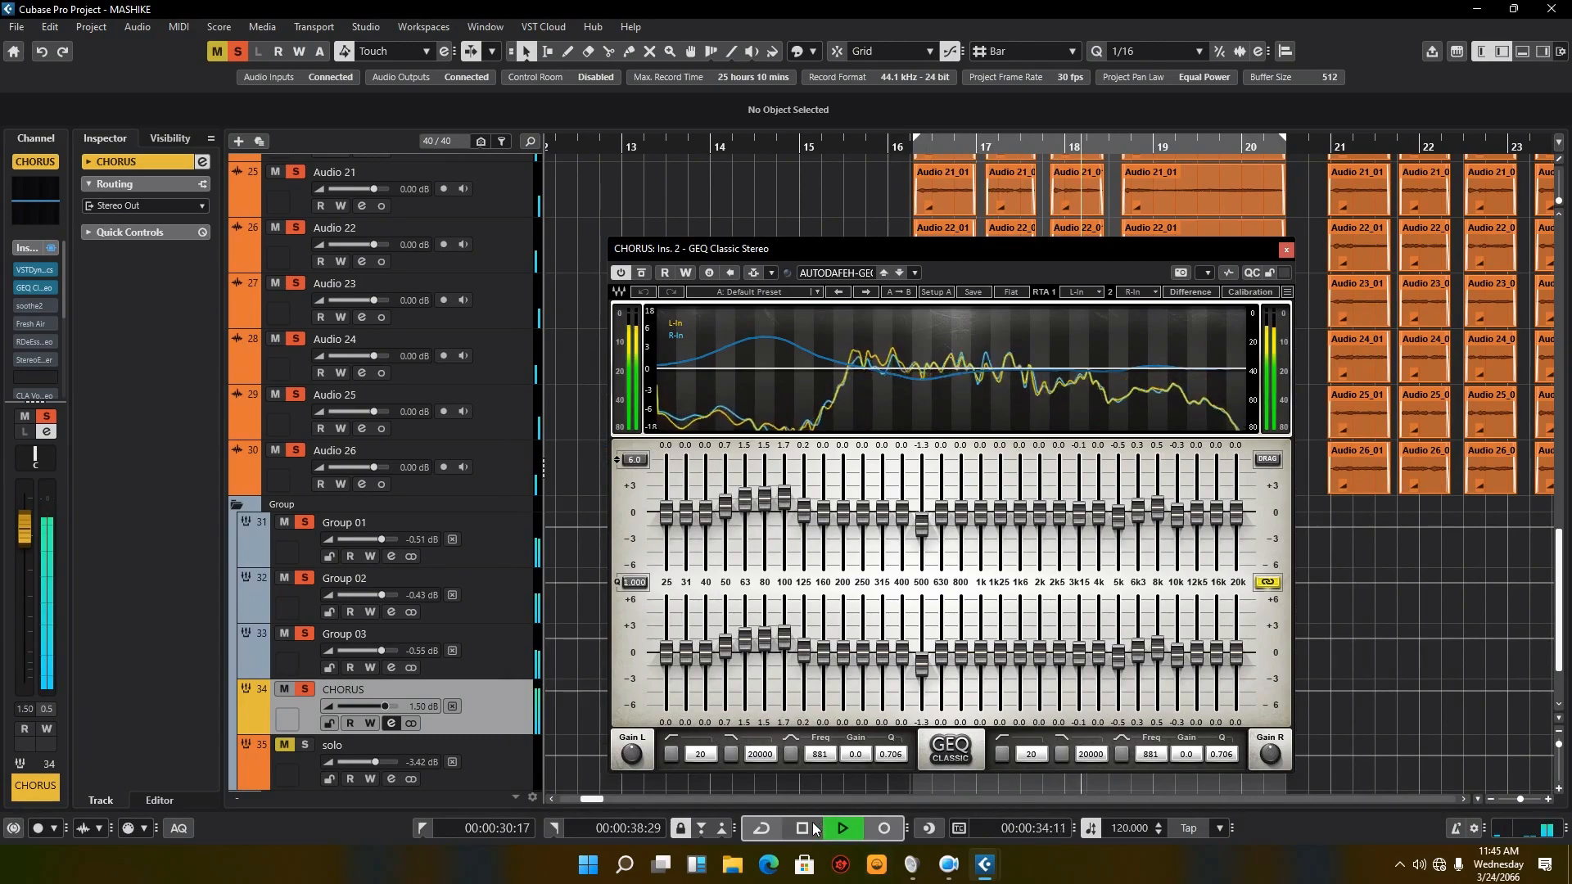
{"action": "key", "text": "space"}
{"action": "left_click", "coordinate": [617, 270]}
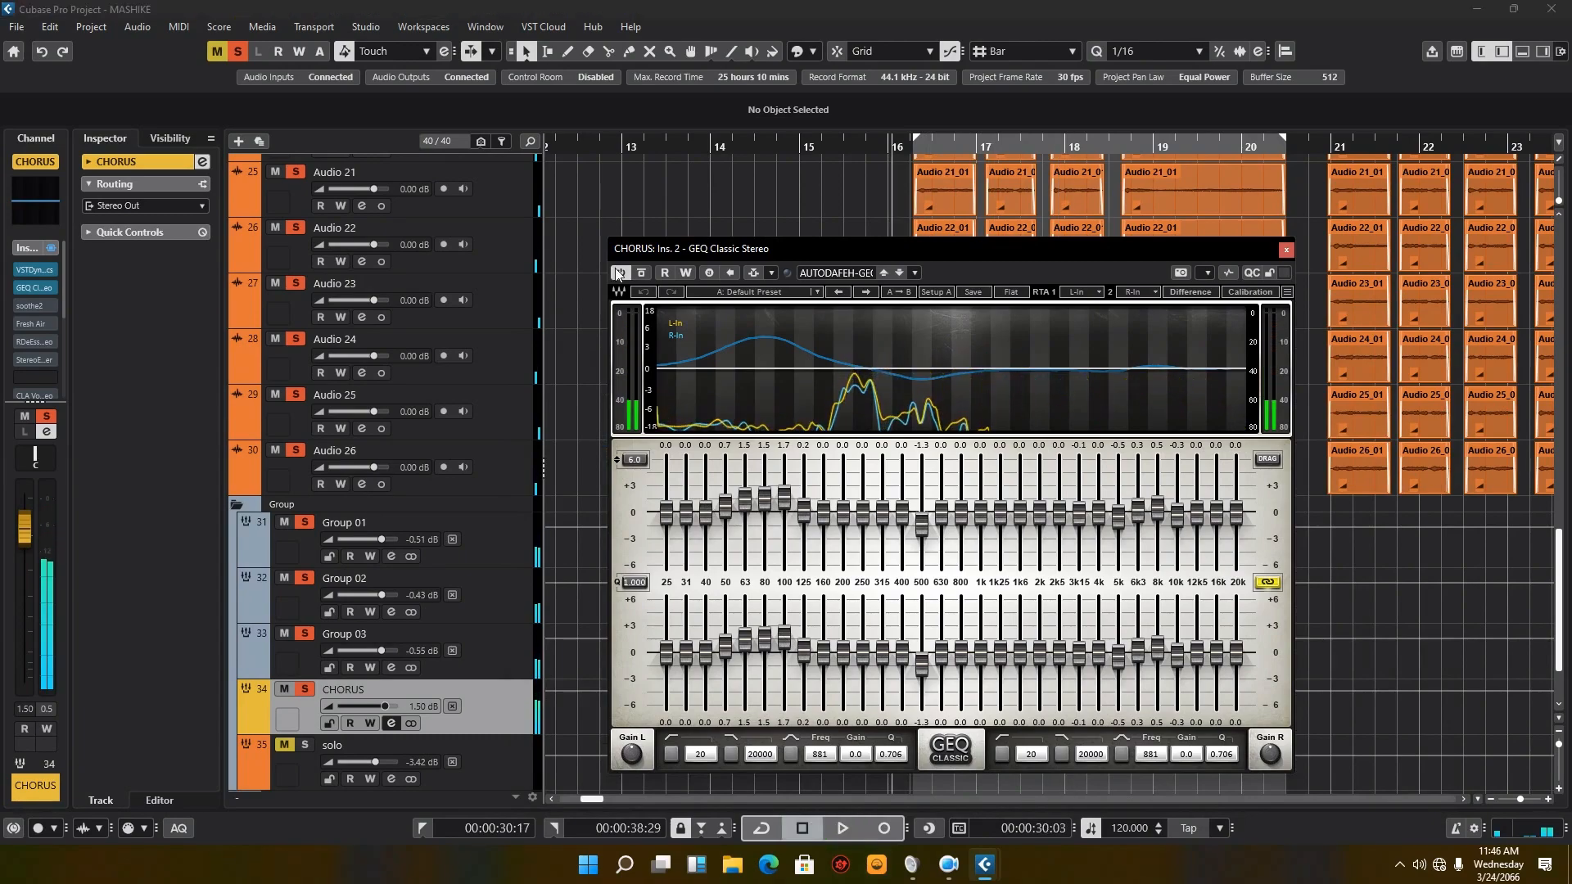
{"action": "left_click", "coordinate": [842, 828]}
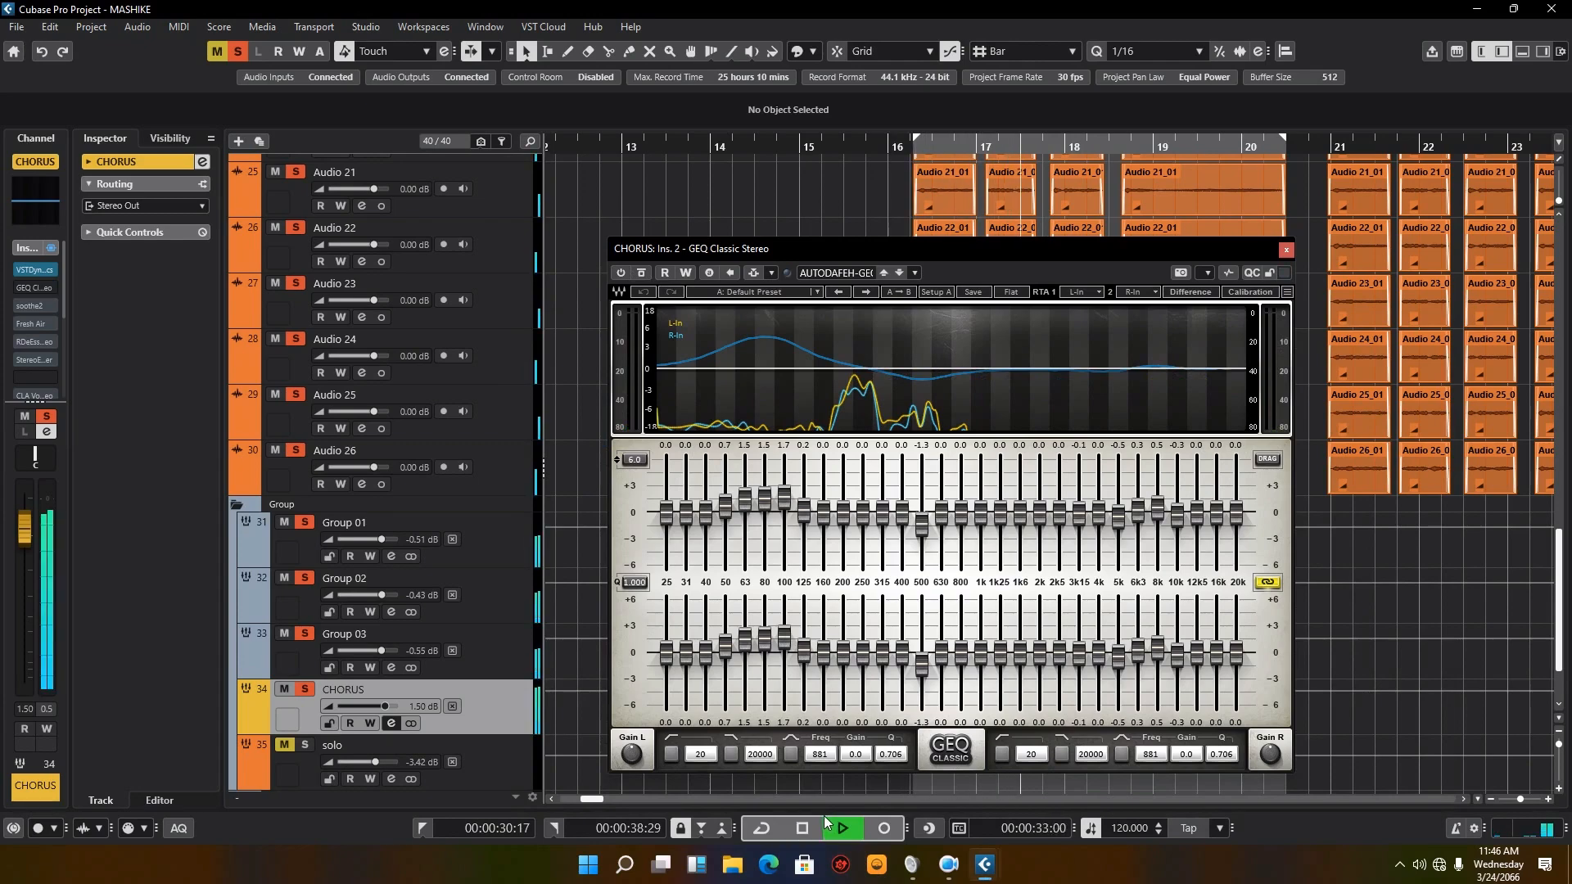
{"action": "key", "text": "space"}
{"action": "left_click", "coordinate": [622, 273]}
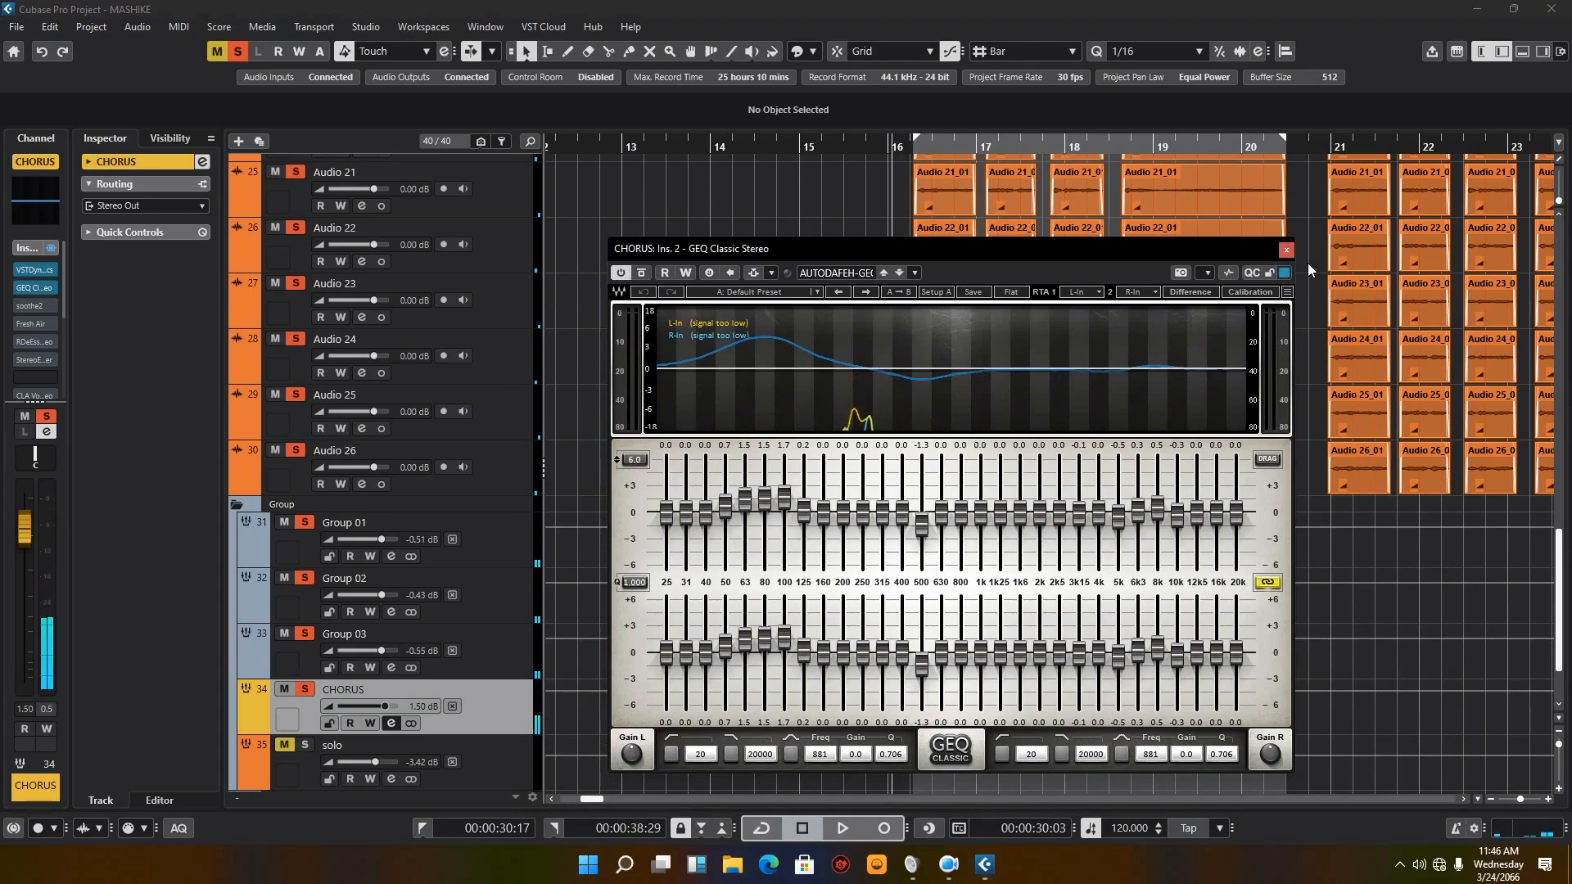
Step: Close the GEQ Classic editor, reactivate the soothe2 insert in the CHORUS channel settings, and open its editor
{"action": "left_click", "coordinate": [1287, 248]}
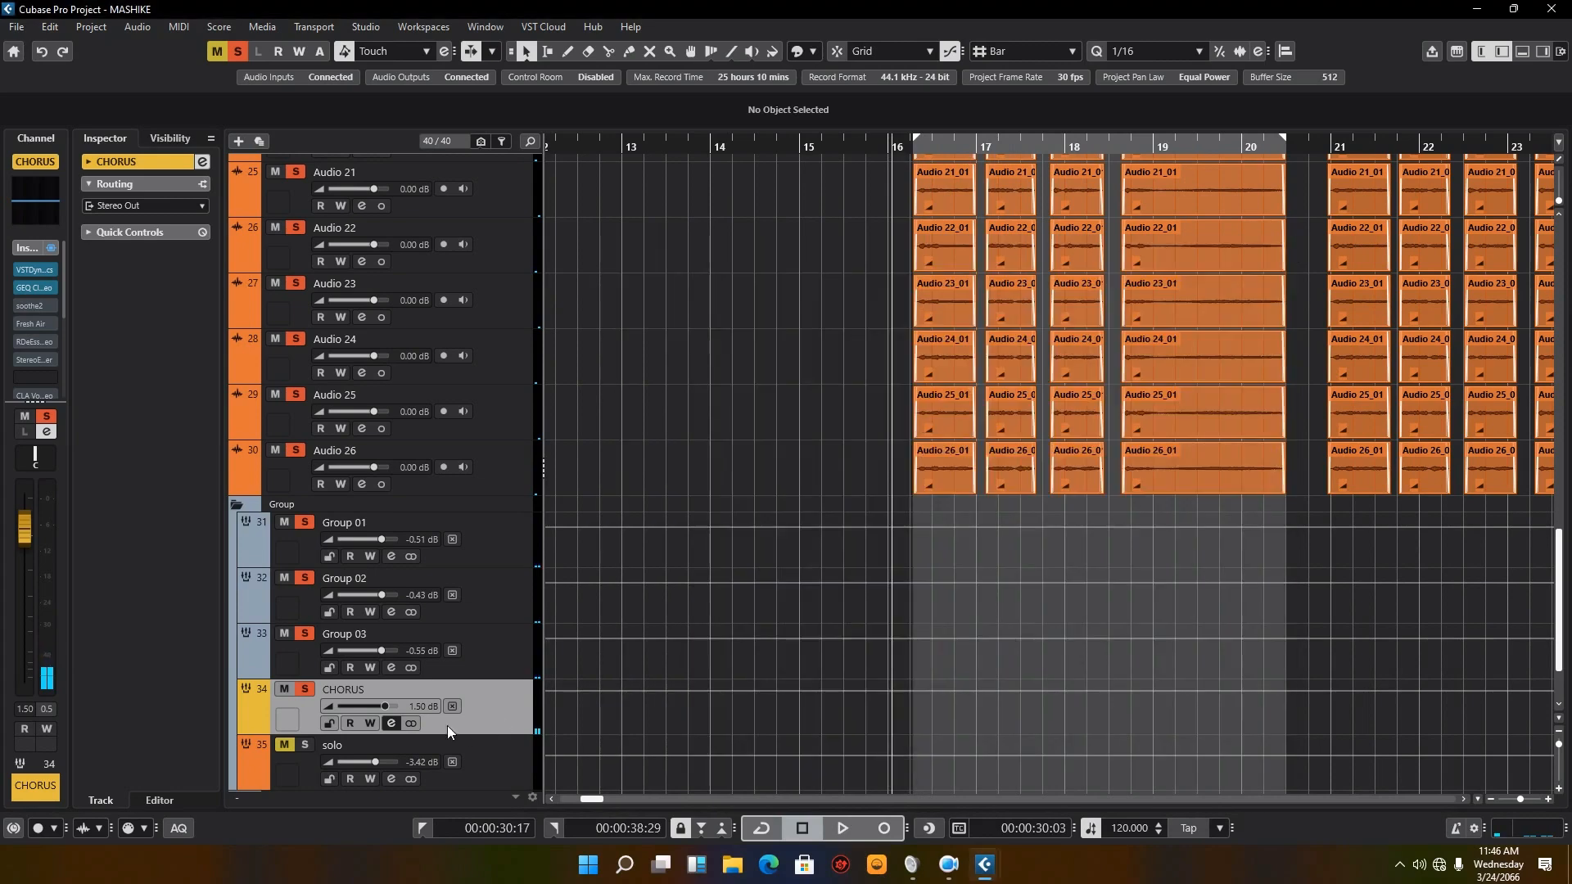
{"action": "left_click", "coordinate": [395, 721]}
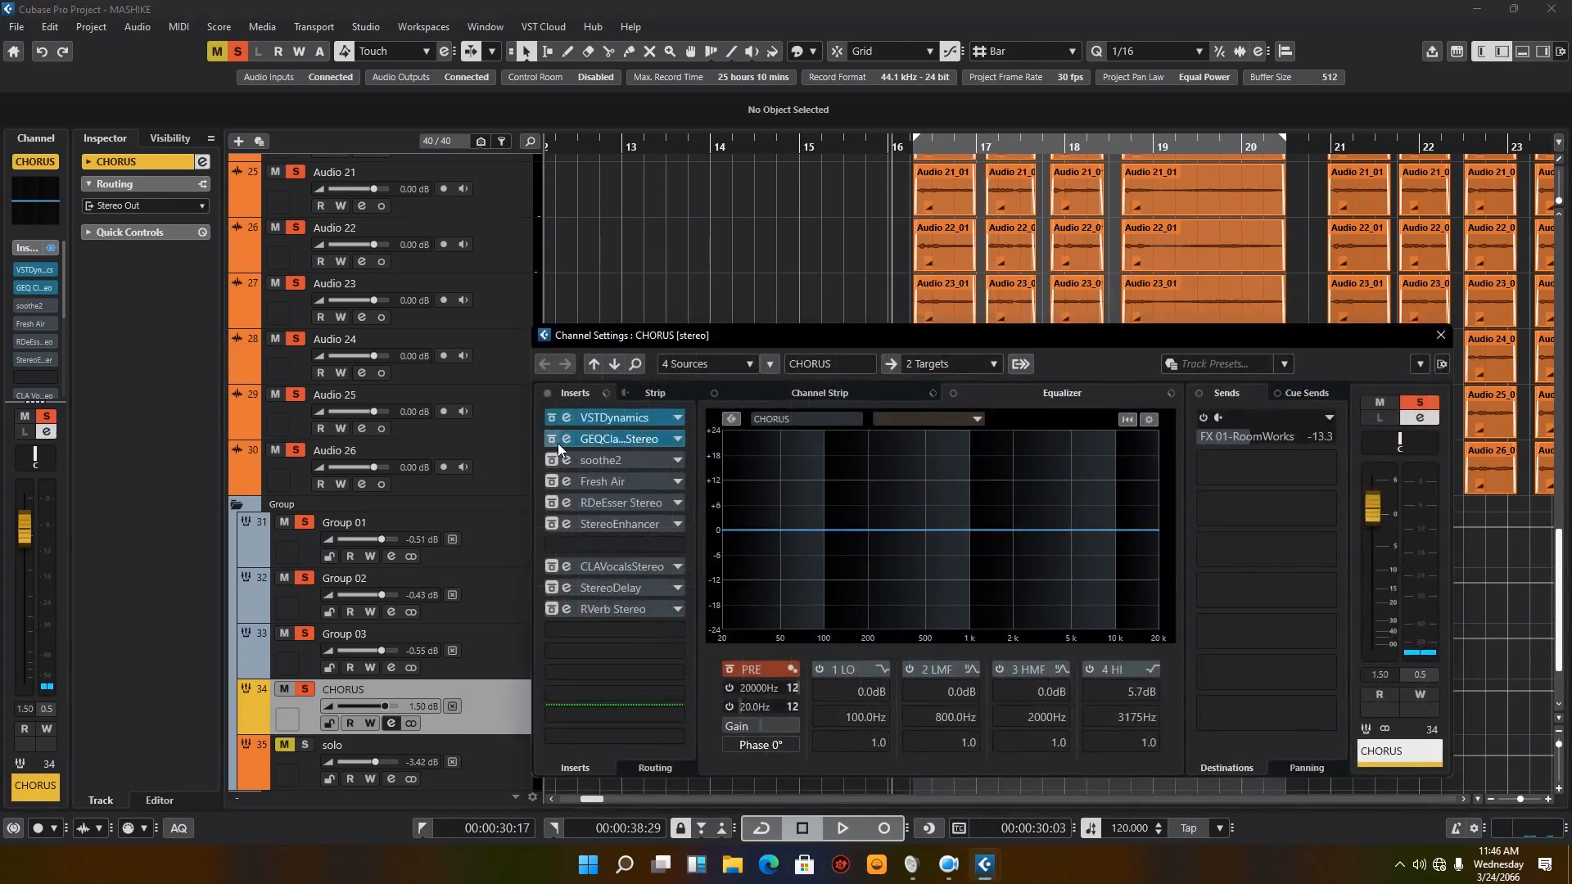
{"action": "left_click", "coordinate": [565, 440]}
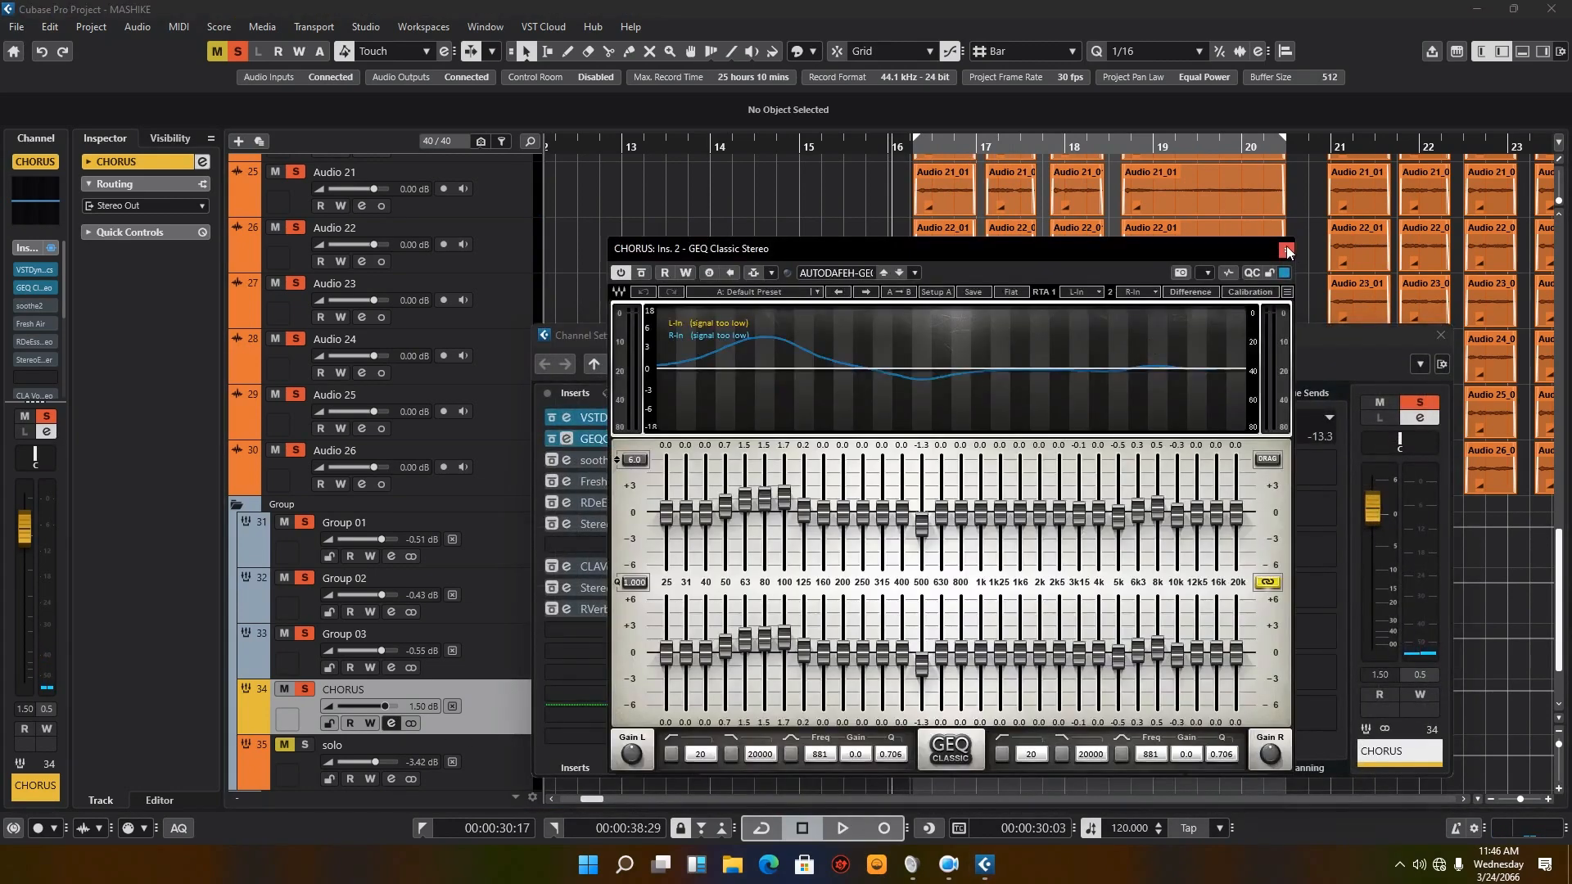
{"action": "left_click", "coordinate": [1287, 249]}
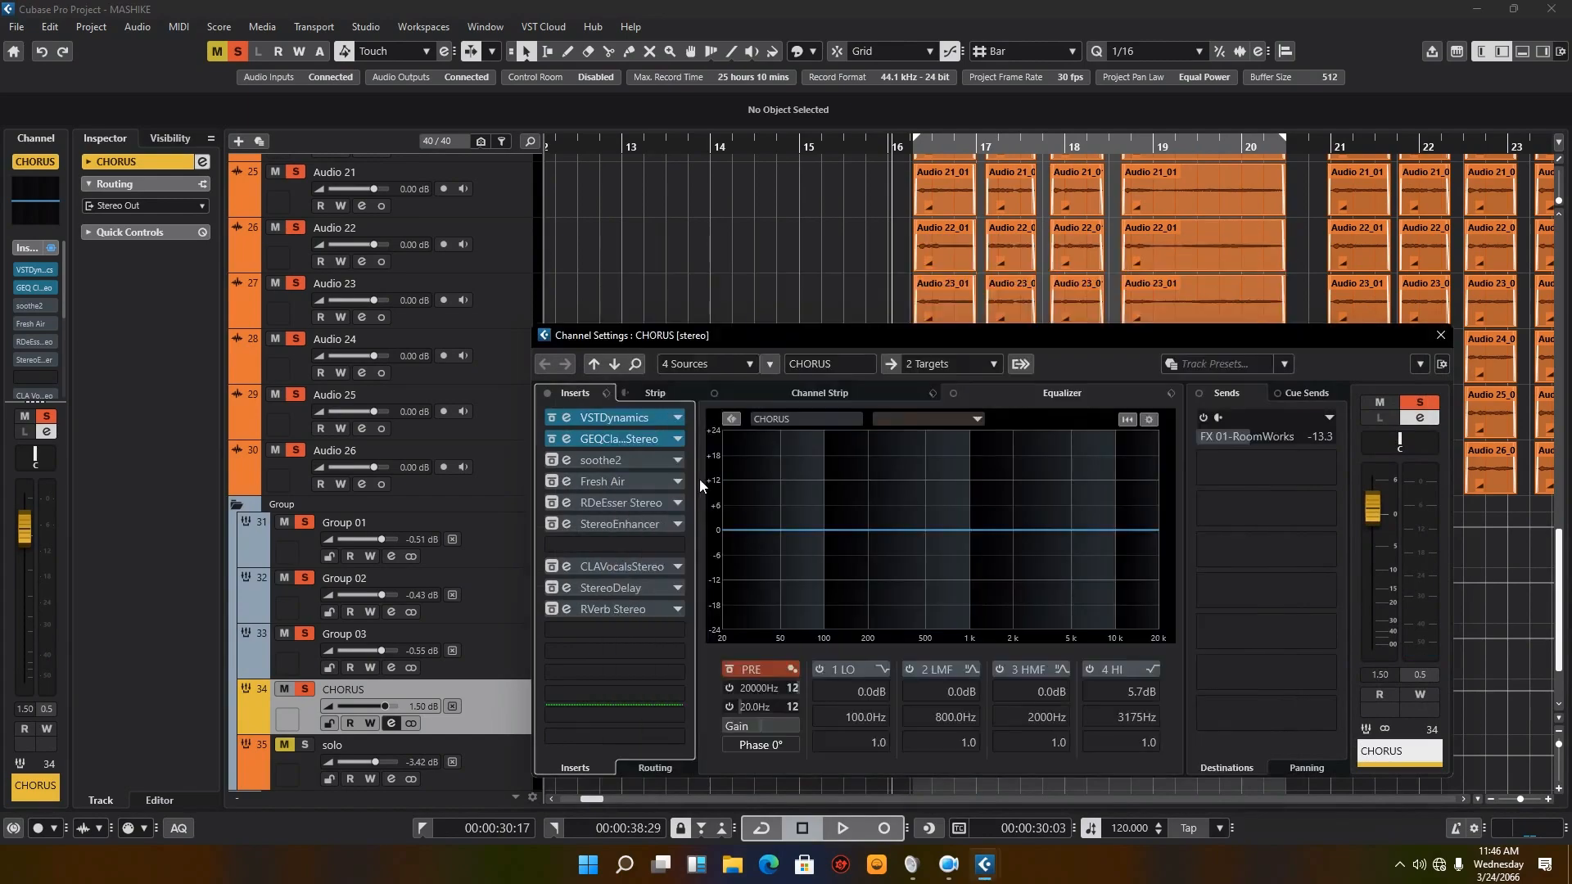
{"action": "left_click", "coordinate": [550, 459]}
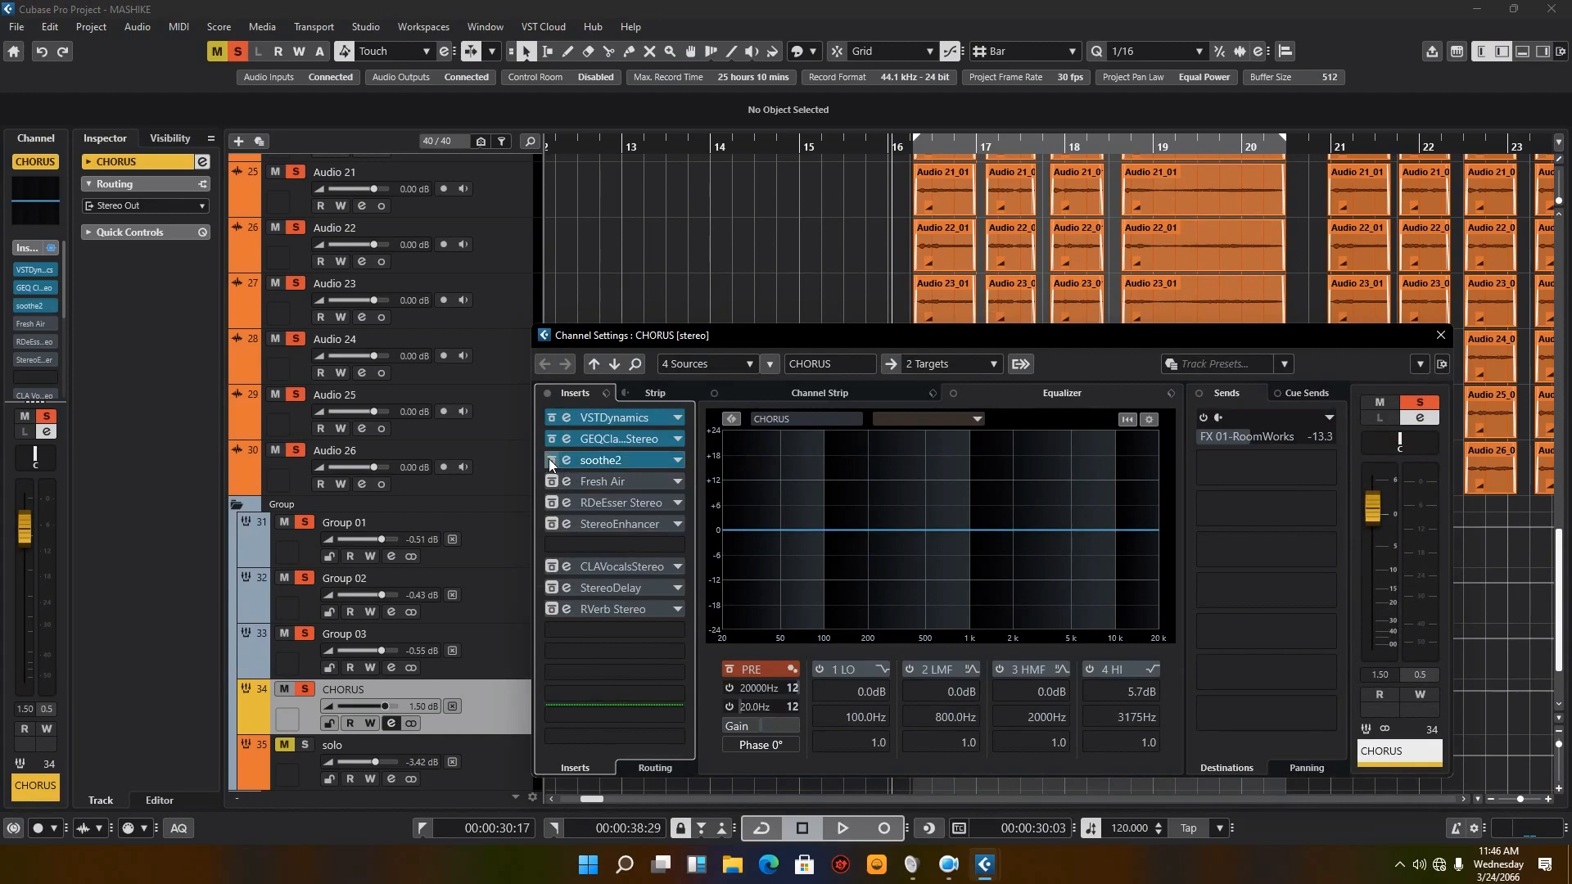
{"action": "left_click", "coordinate": [573, 462]}
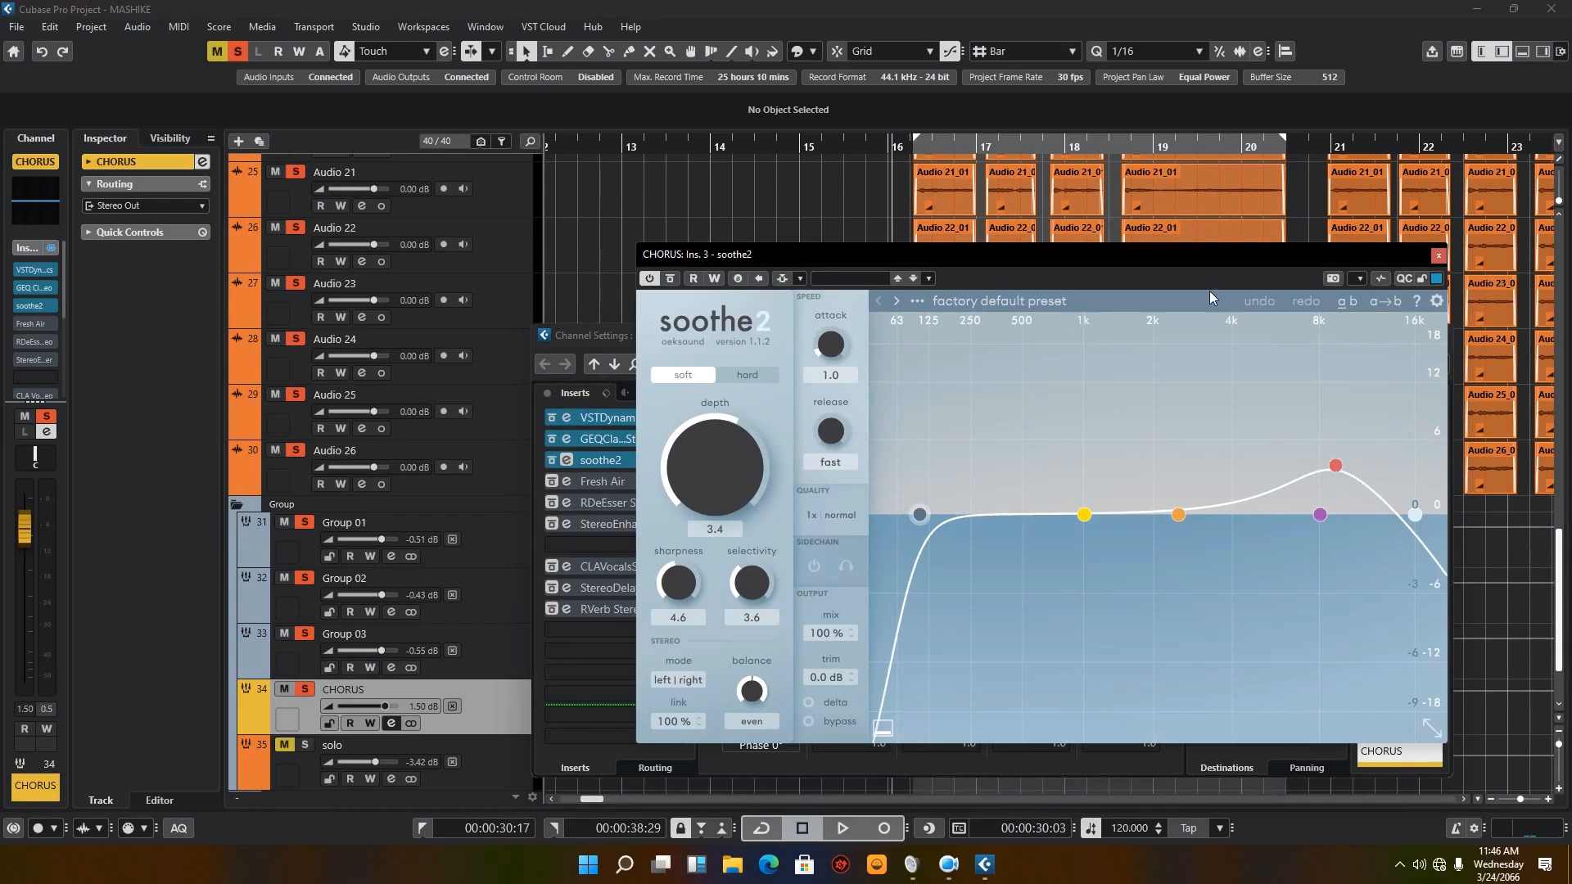
Step: Compare CHORUS playback with soothe2 active and switched off, then leave it active and stop playback
{"action": "left_click", "coordinate": [842, 830]}
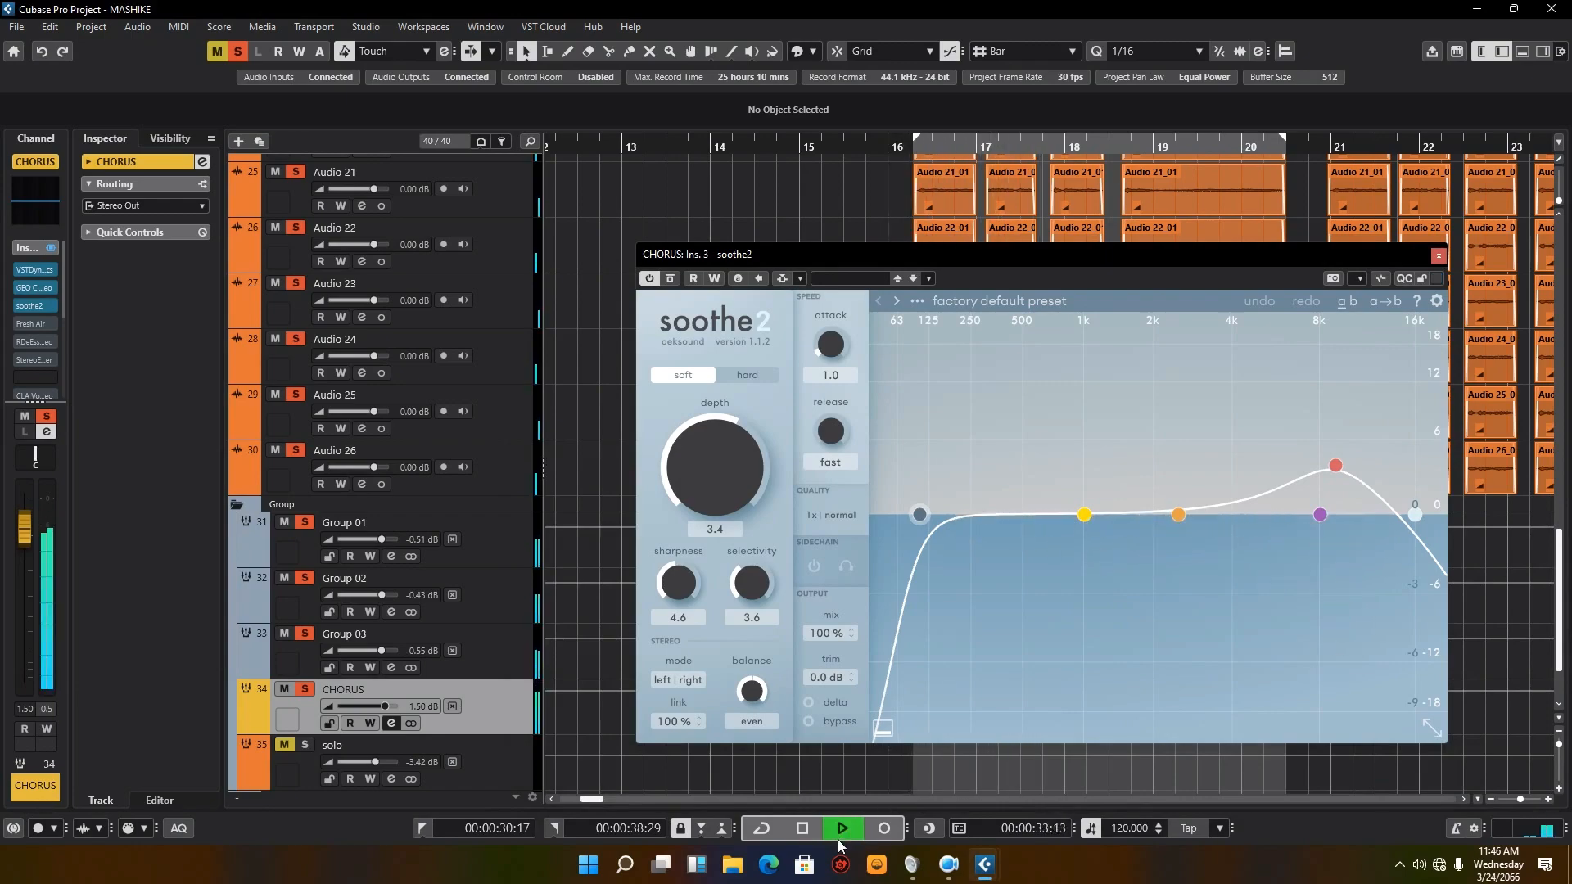
{"action": "left_click", "coordinate": [803, 830]}
{"action": "left_click", "coordinate": [649, 279]}
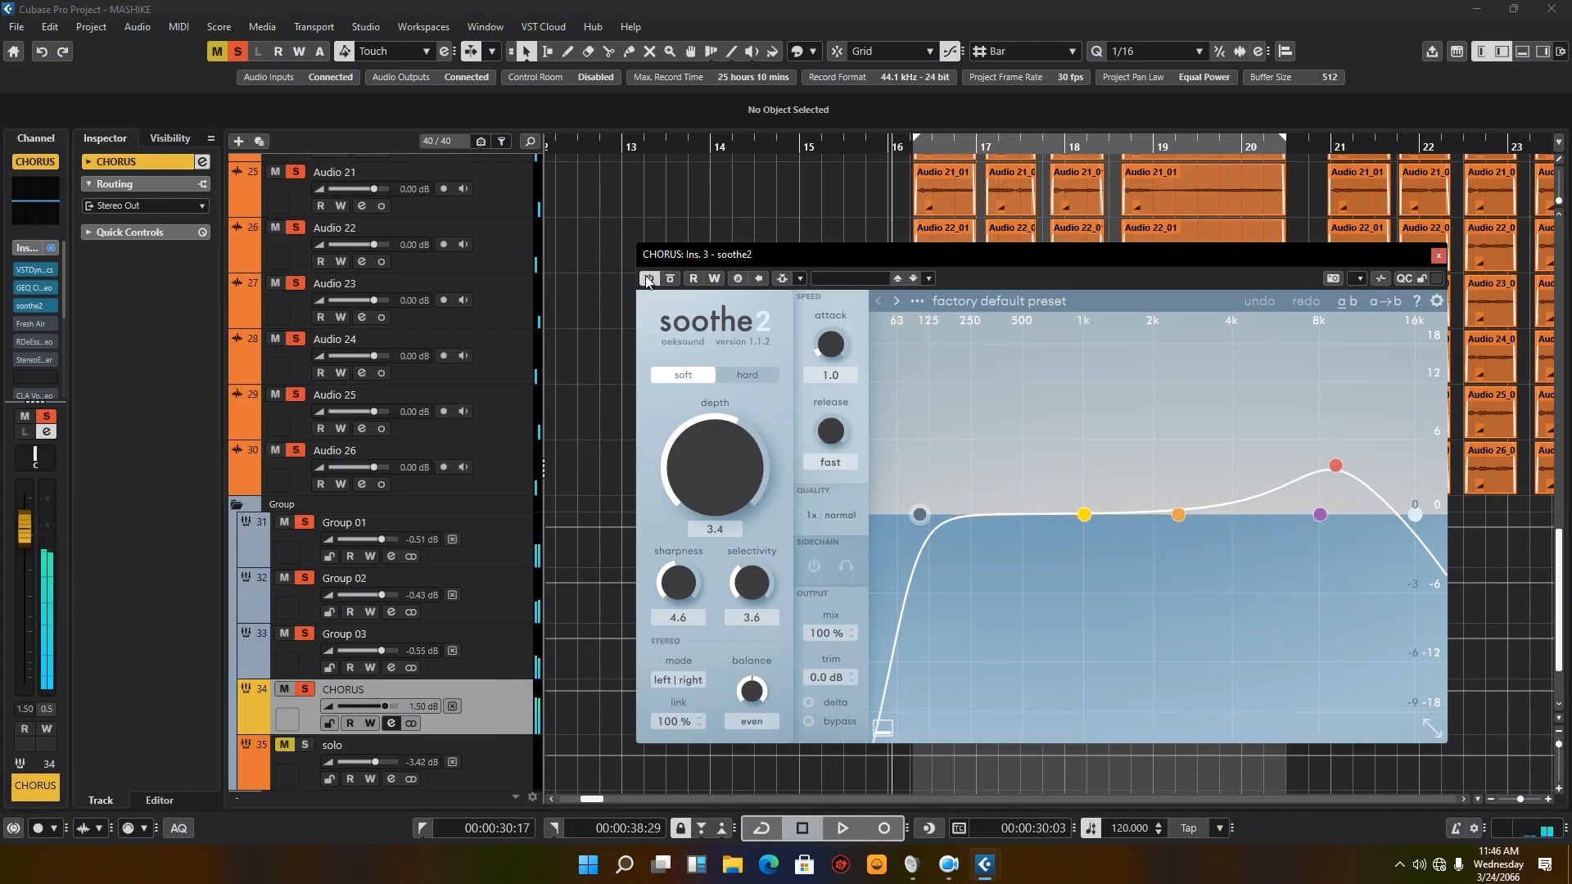
{"action": "left_click", "coordinate": [649, 279]}
{"action": "left_click", "coordinate": [841, 829]}
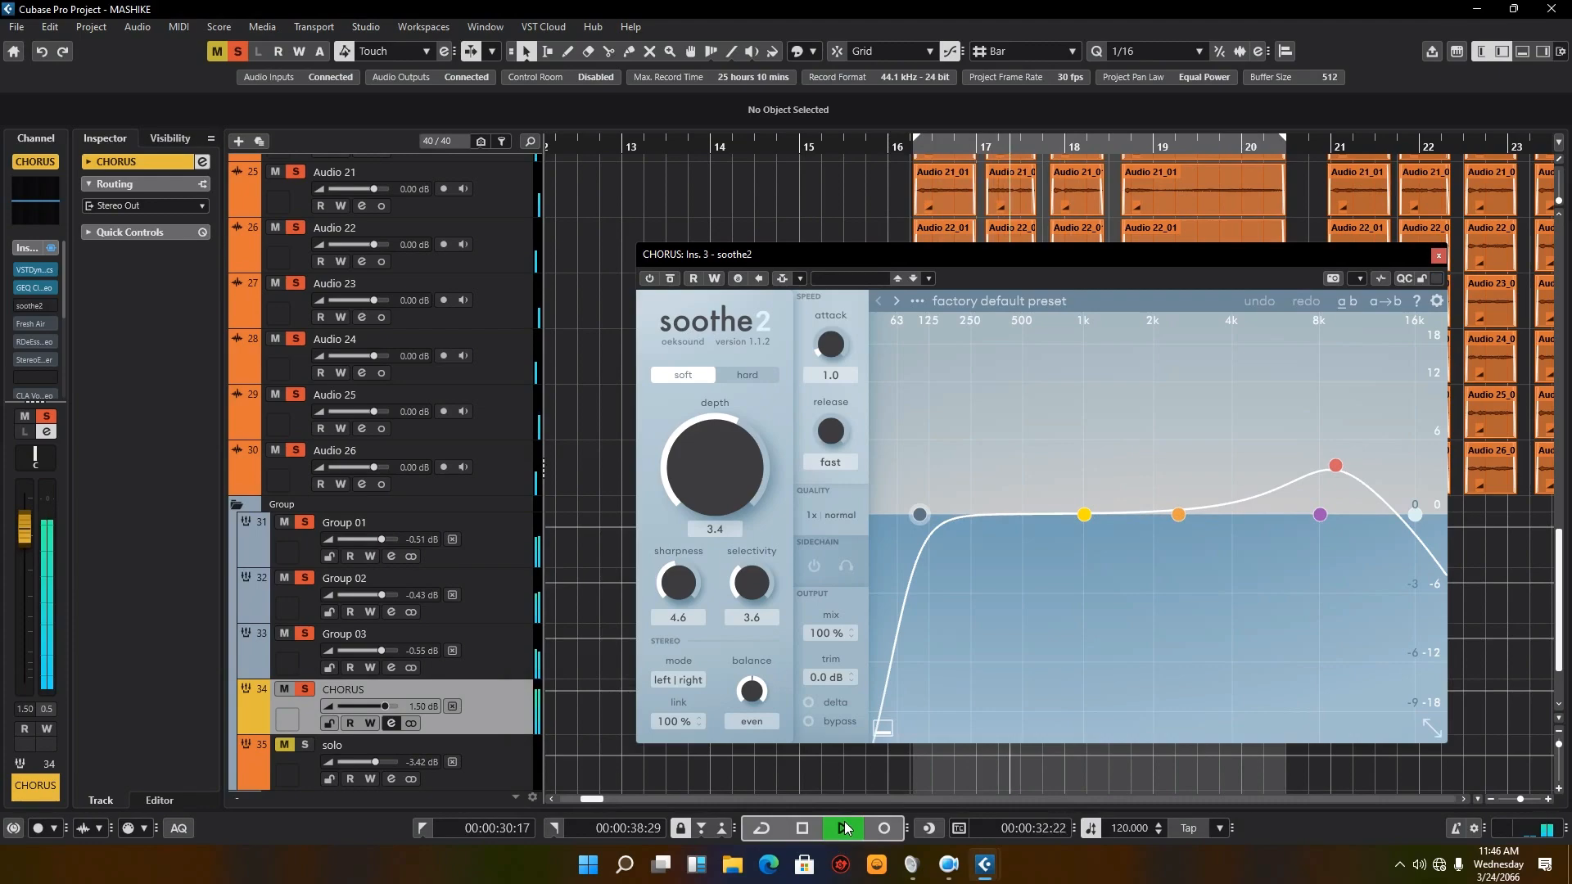
{"action": "left_click", "coordinate": [803, 830]}
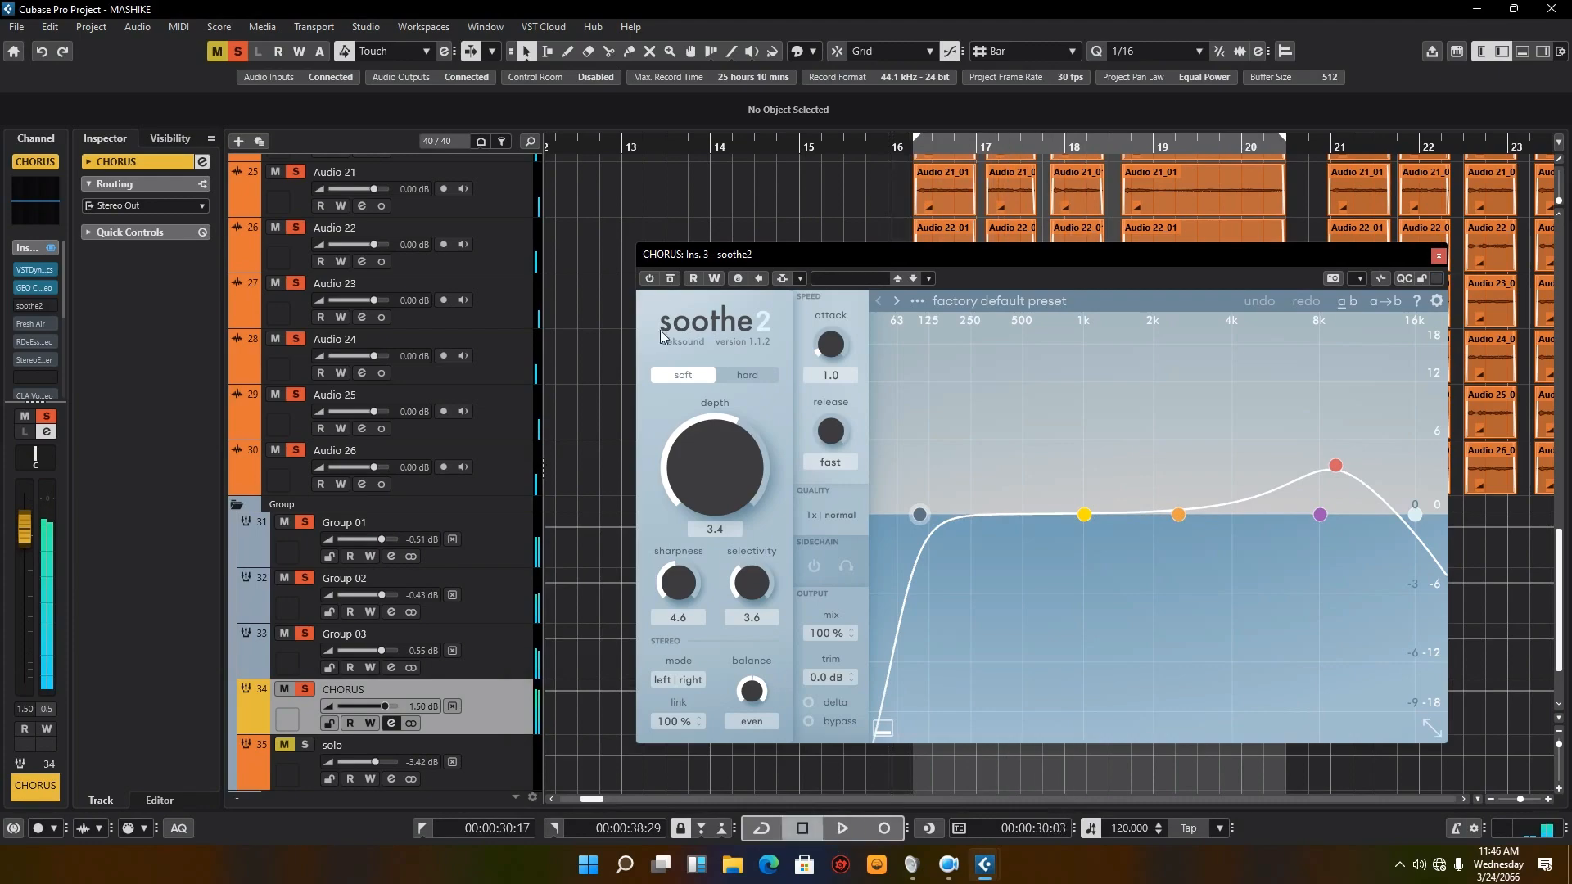
{"action": "left_click", "coordinate": [648, 280]}
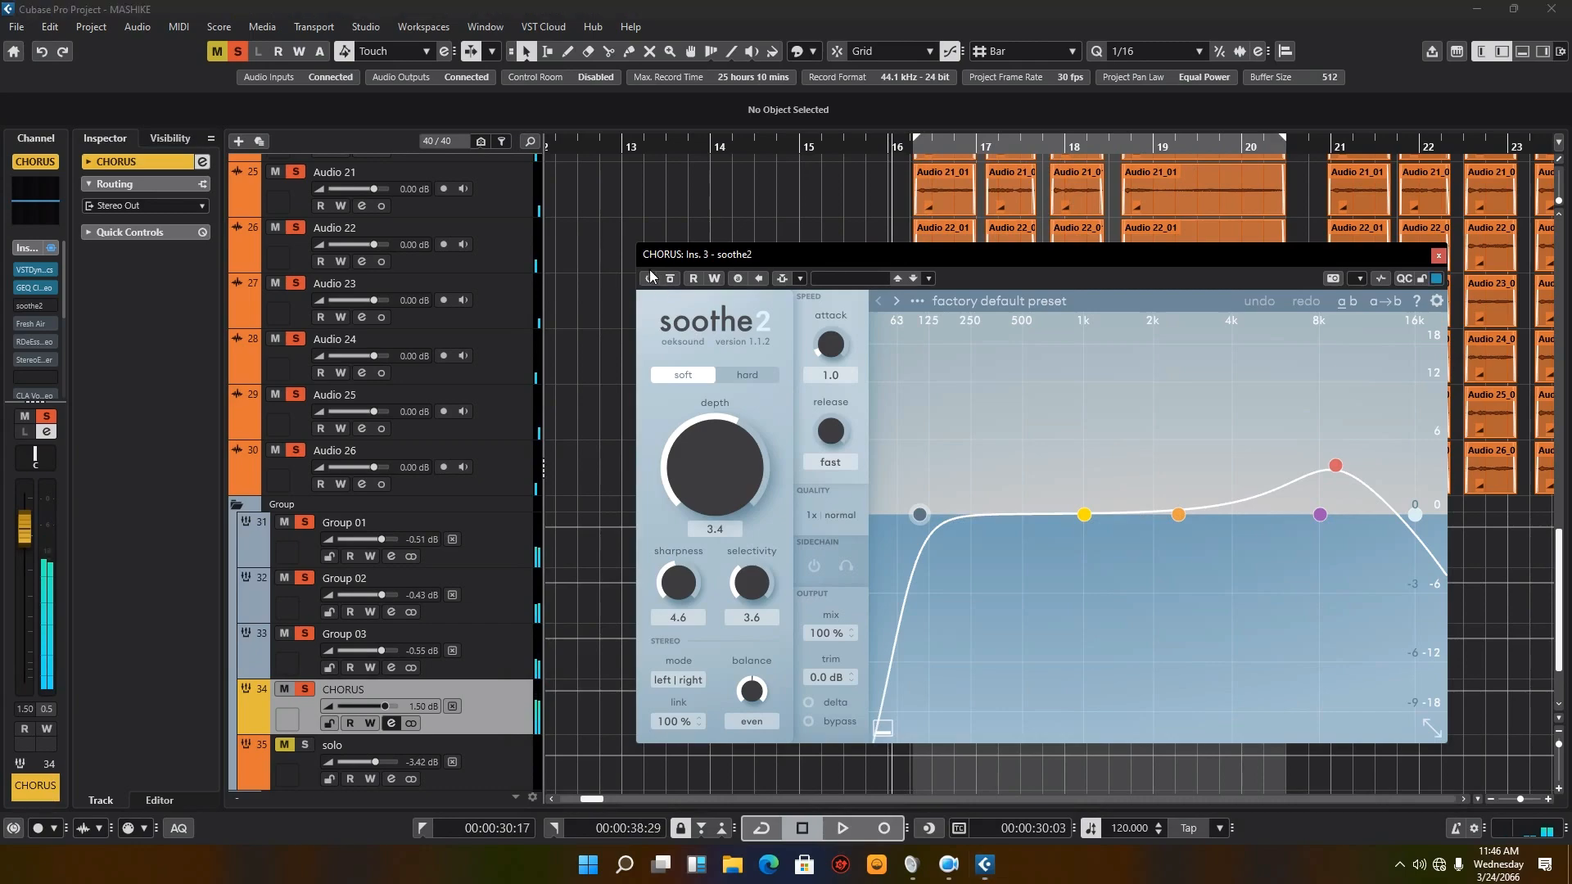
{"action": "left_click", "coordinate": [848, 834]}
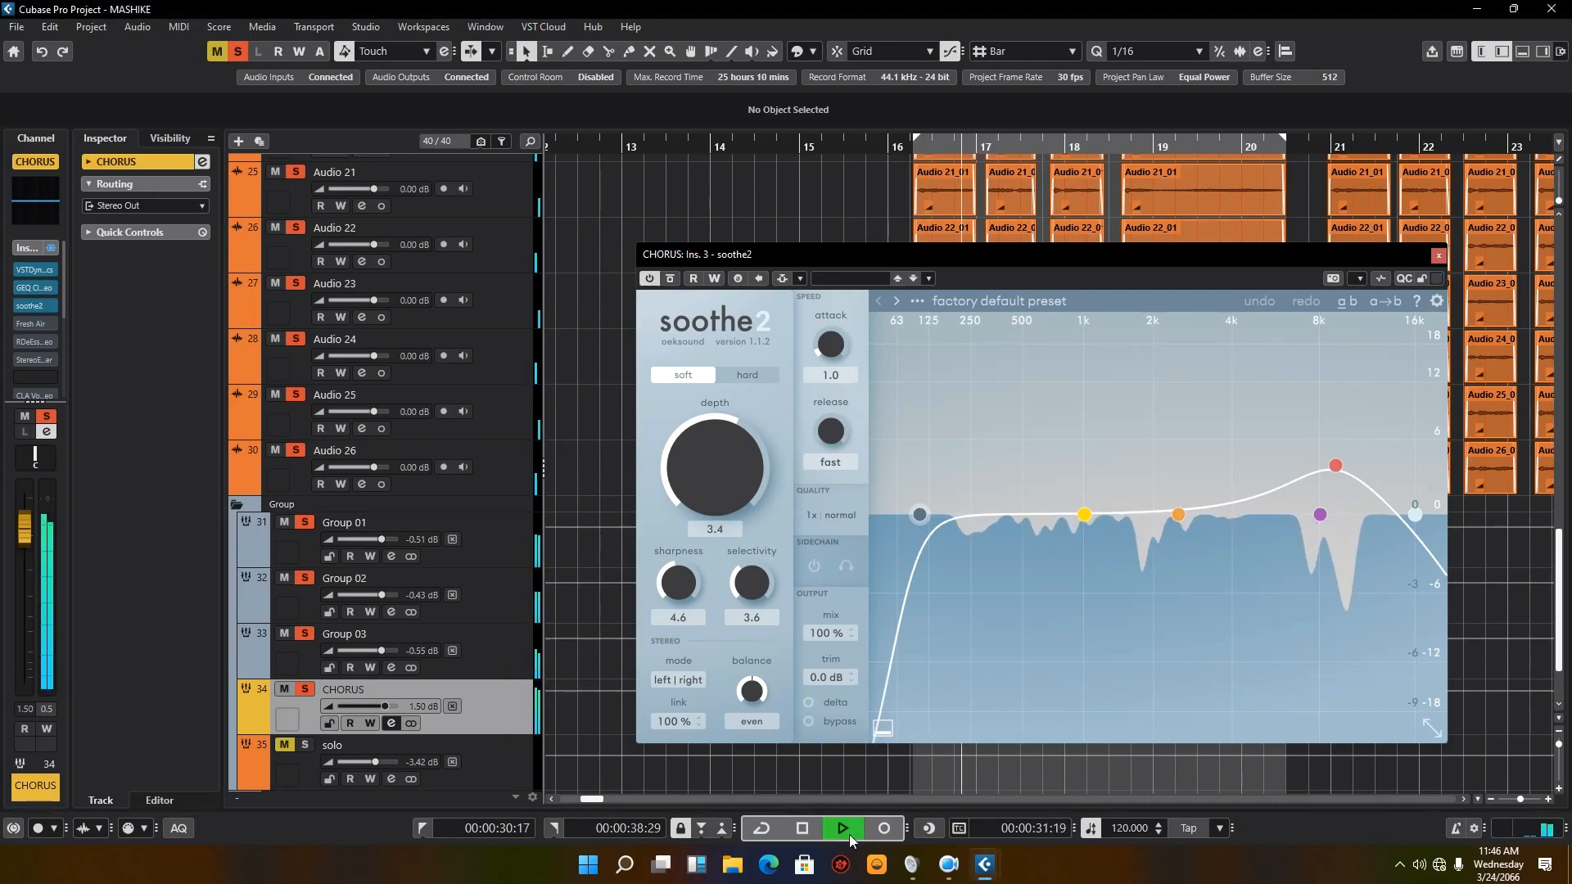
{"action": "left_click", "coordinate": [803, 829]}
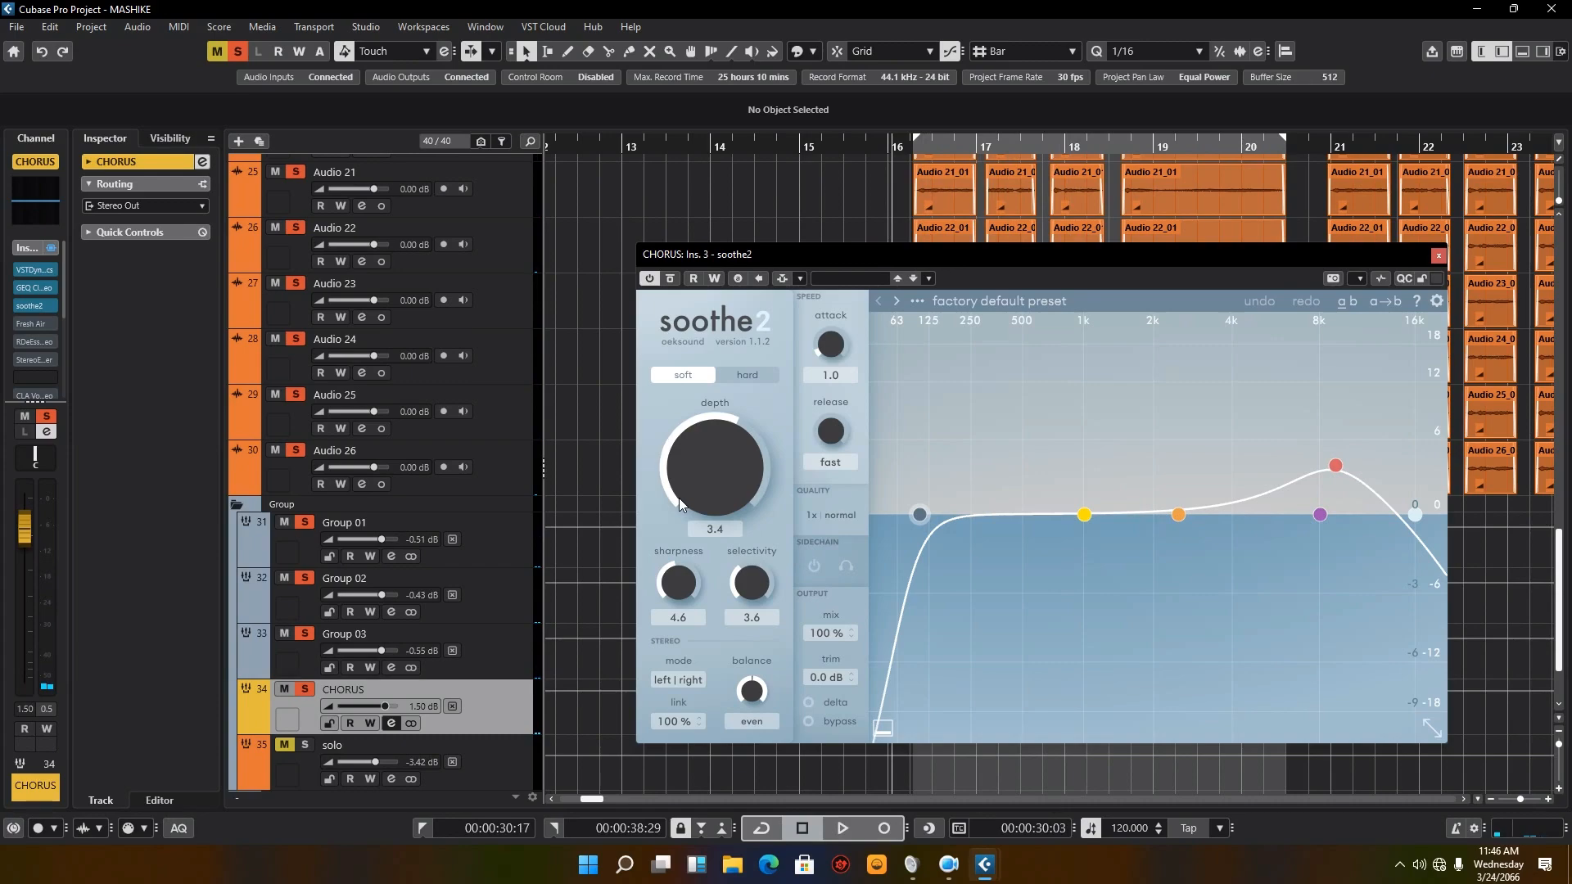
Step: Close the soothe2 editor, reactivate the CHORUS channel's Fresh Air insert, and open its editor beside the insert list
{"action": "mouse_move", "coordinate": [680, 498]}
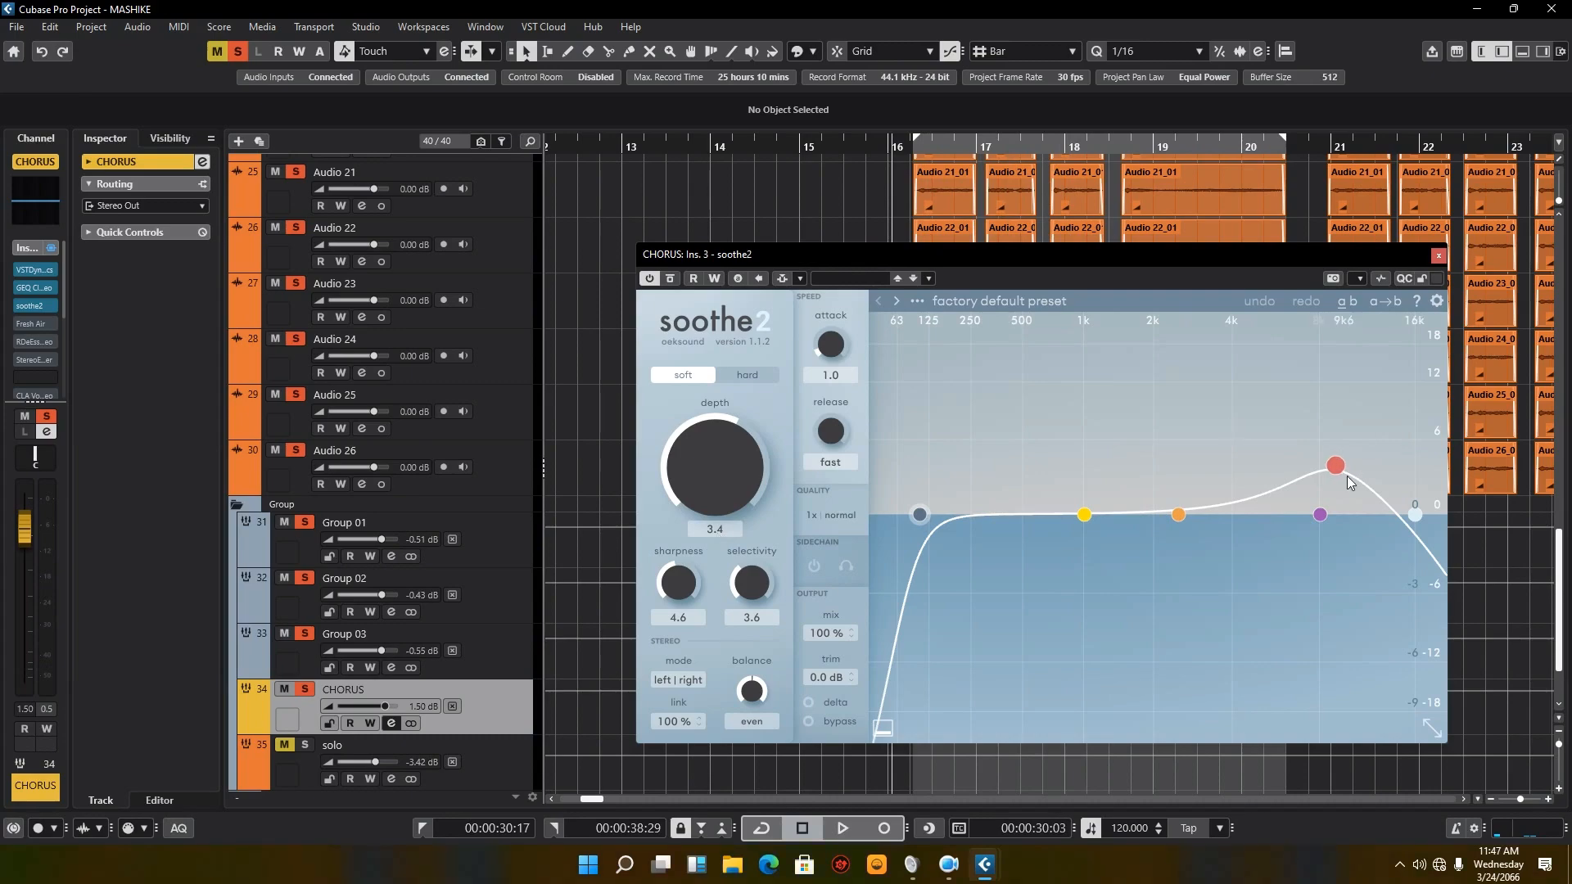
{"action": "left_click", "coordinate": [393, 725]}
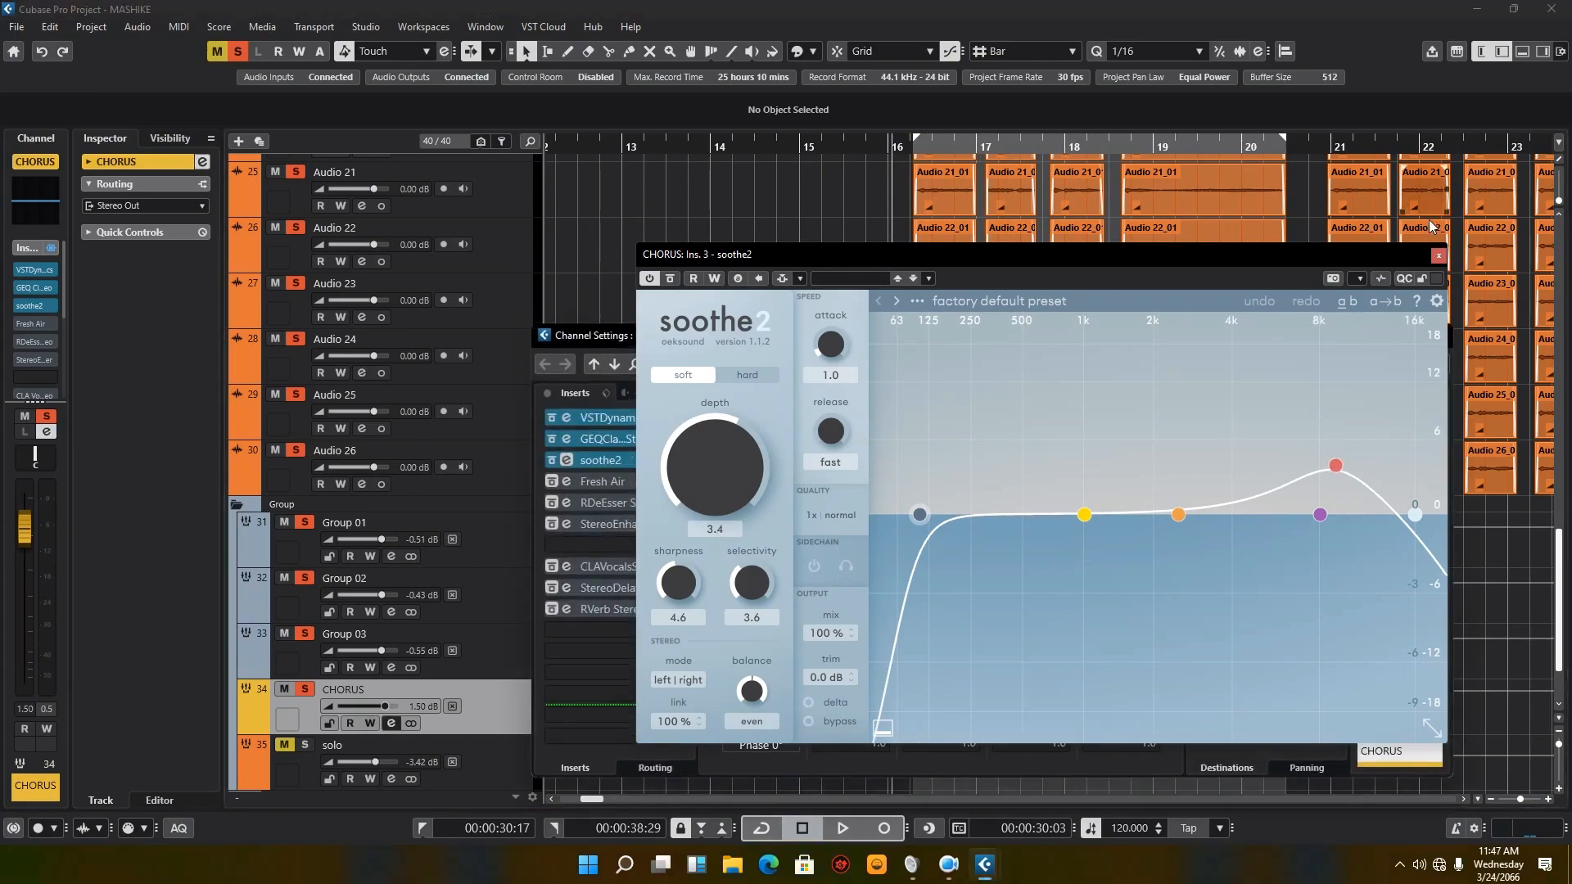
{"action": "left_click", "coordinate": [1438, 257]}
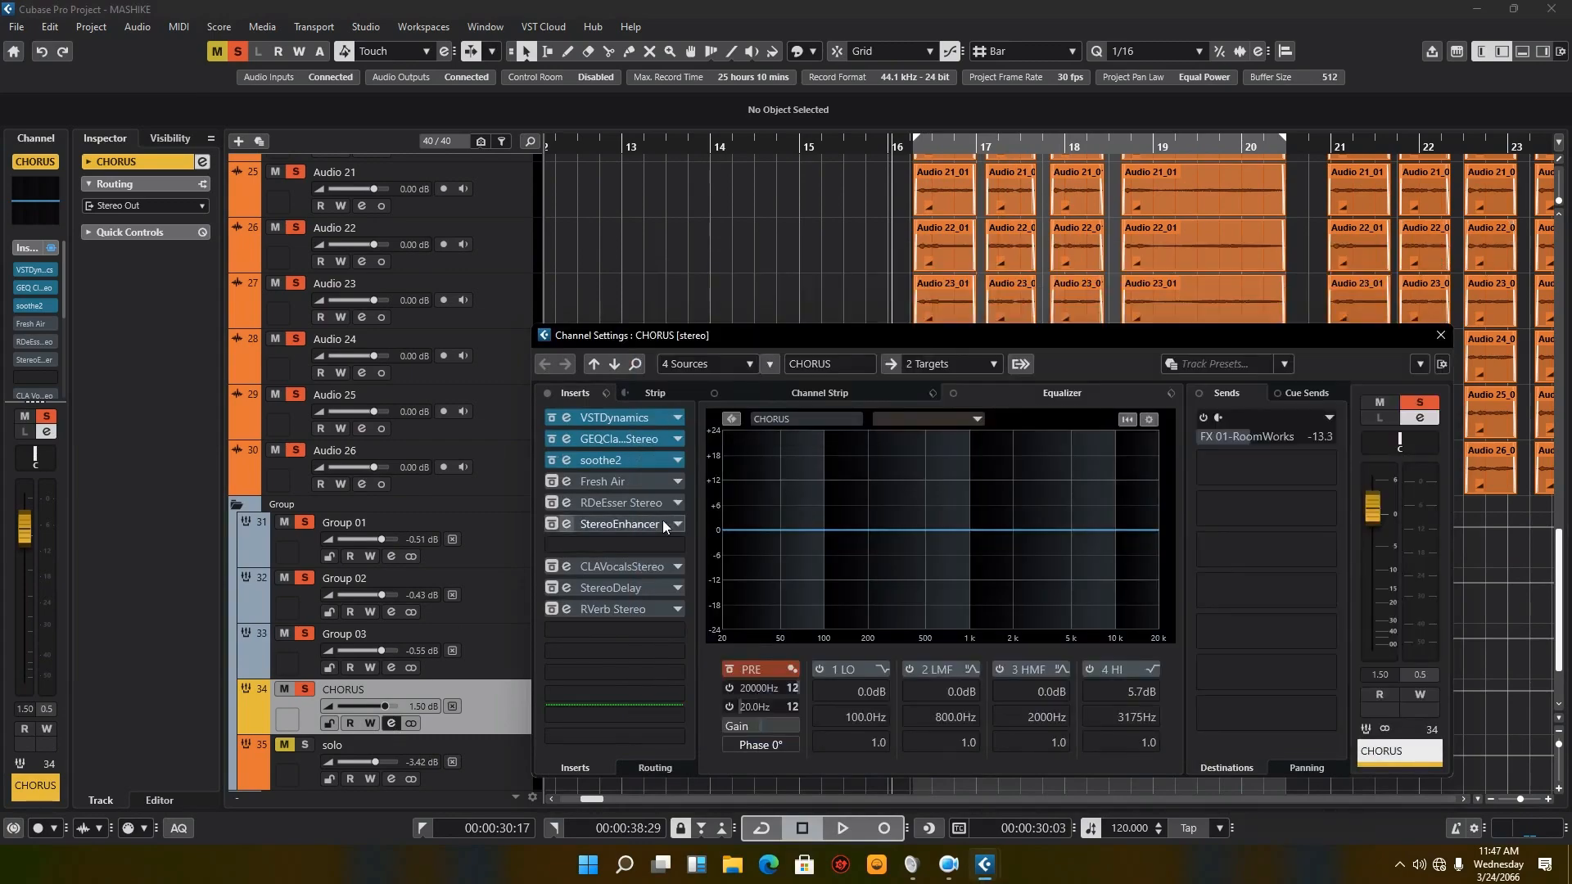
{"action": "left_click", "coordinate": [553, 483]}
{"action": "left_click", "coordinate": [567, 480]}
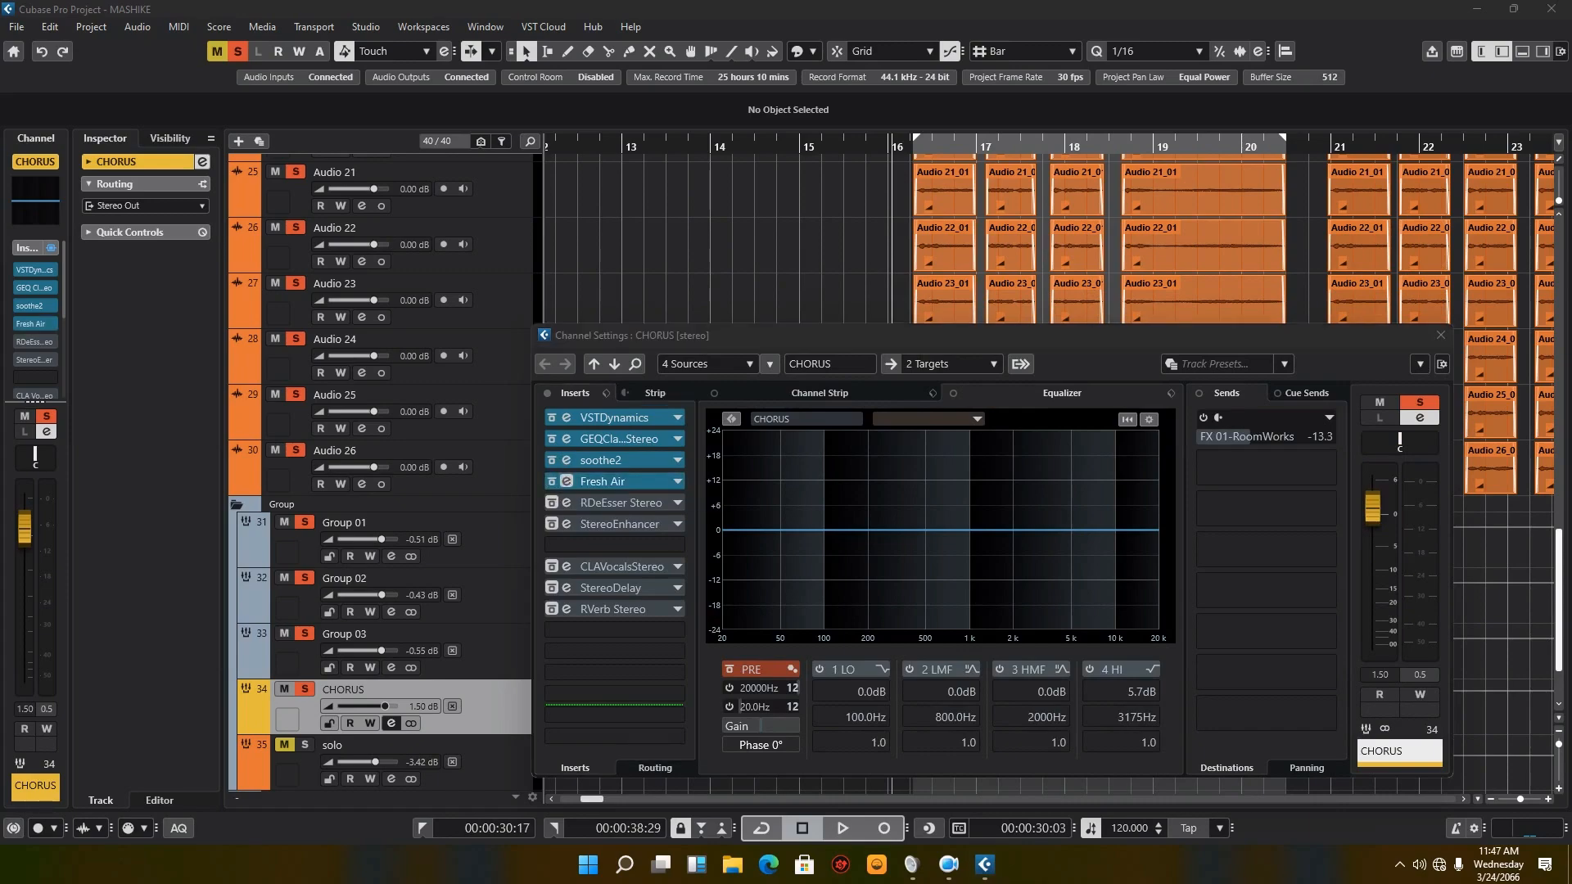
{"action": "left_click_drag", "start_coordinate": [1254, 359], "coordinate": [1245, 313]}
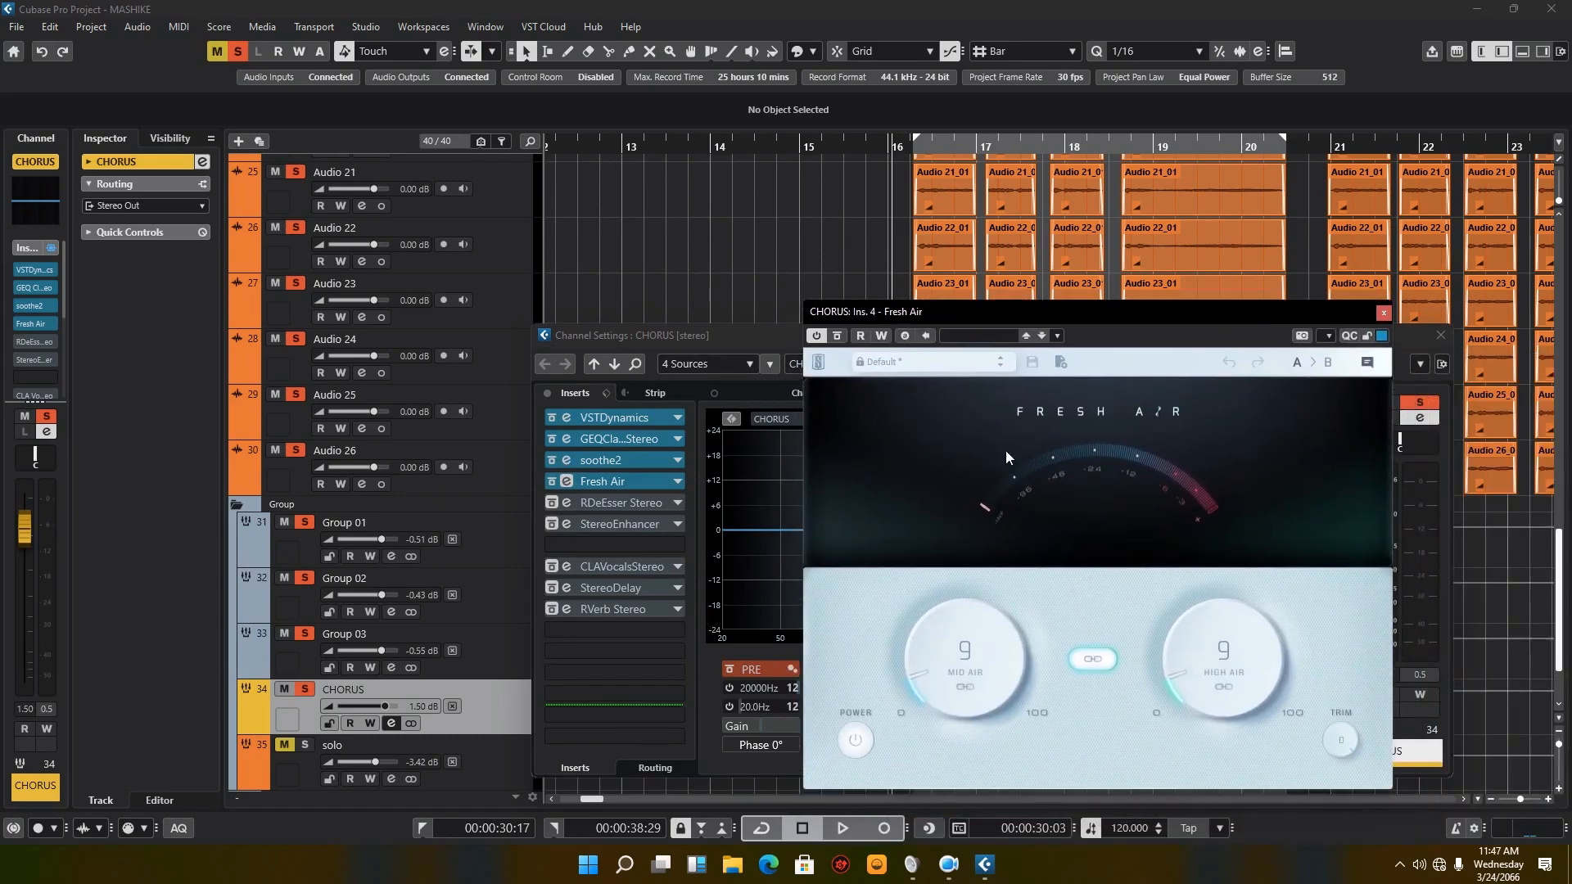
{"action": "left_click_drag", "start_coordinate": [1087, 308], "coordinate": [1079, 255]}
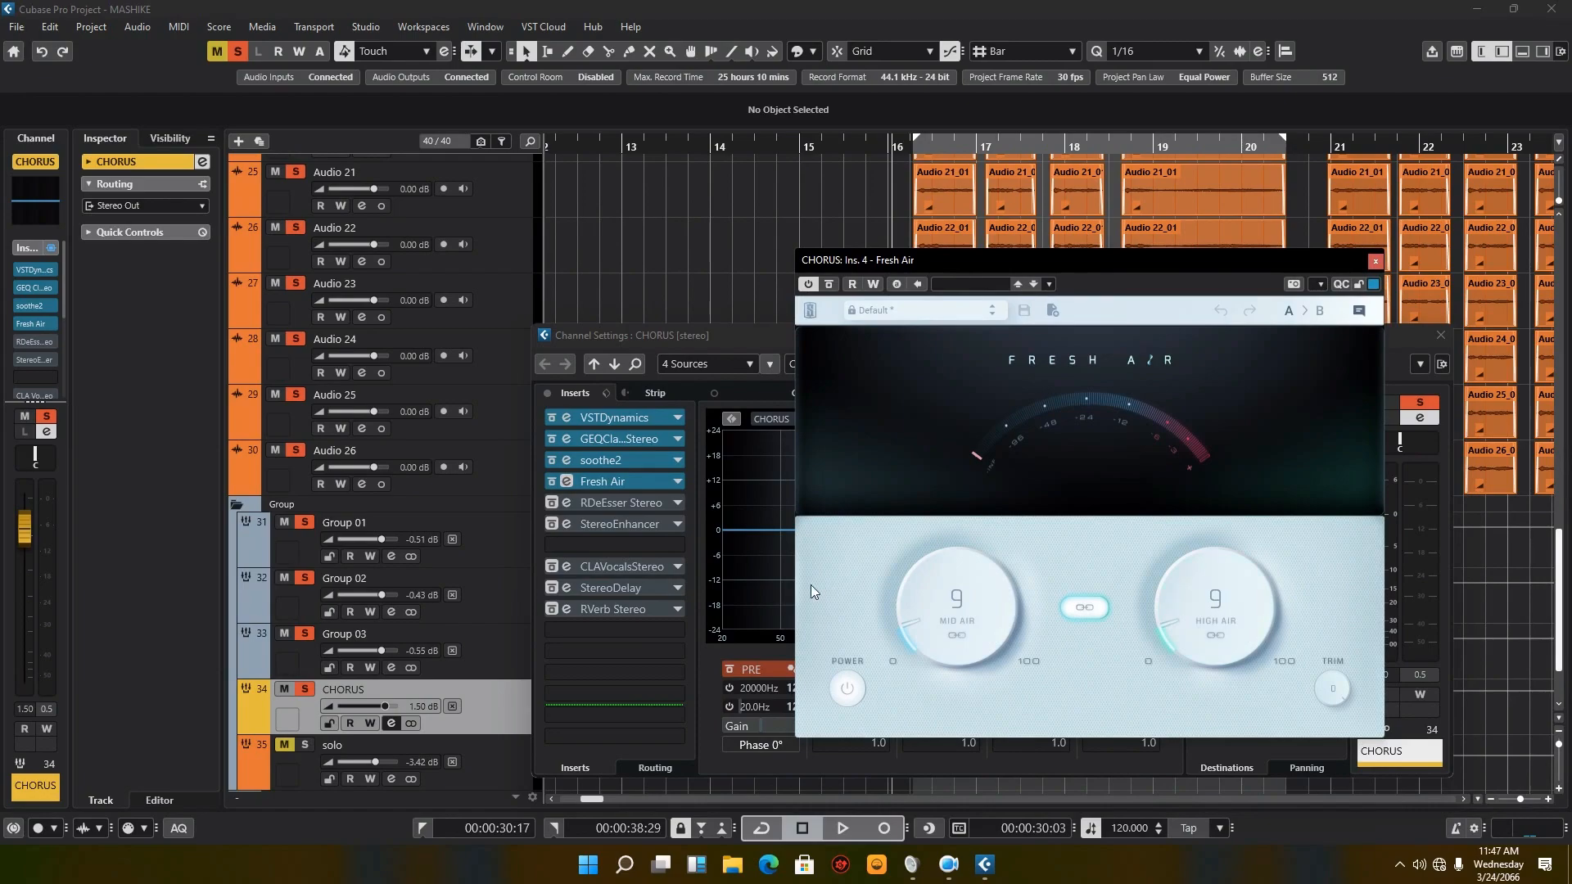
Step: Compare CHORUS playback with Fresh Air active and switched off, leaving it active and playback stopped
{"action": "left_click", "coordinate": [842, 829]}
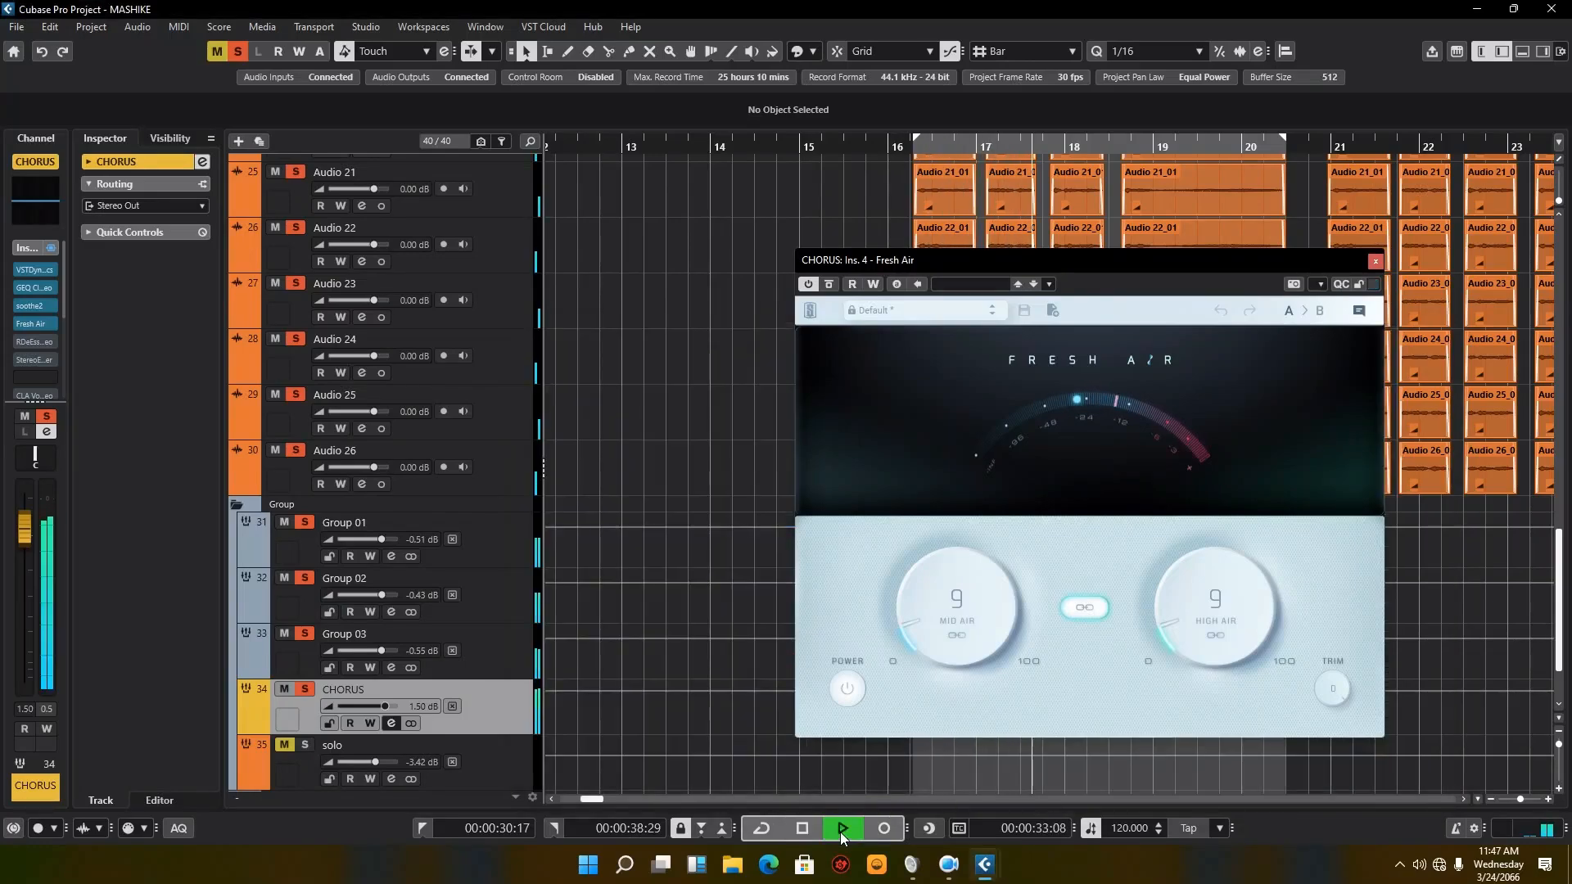
{"action": "left_click", "coordinate": [840, 832]}
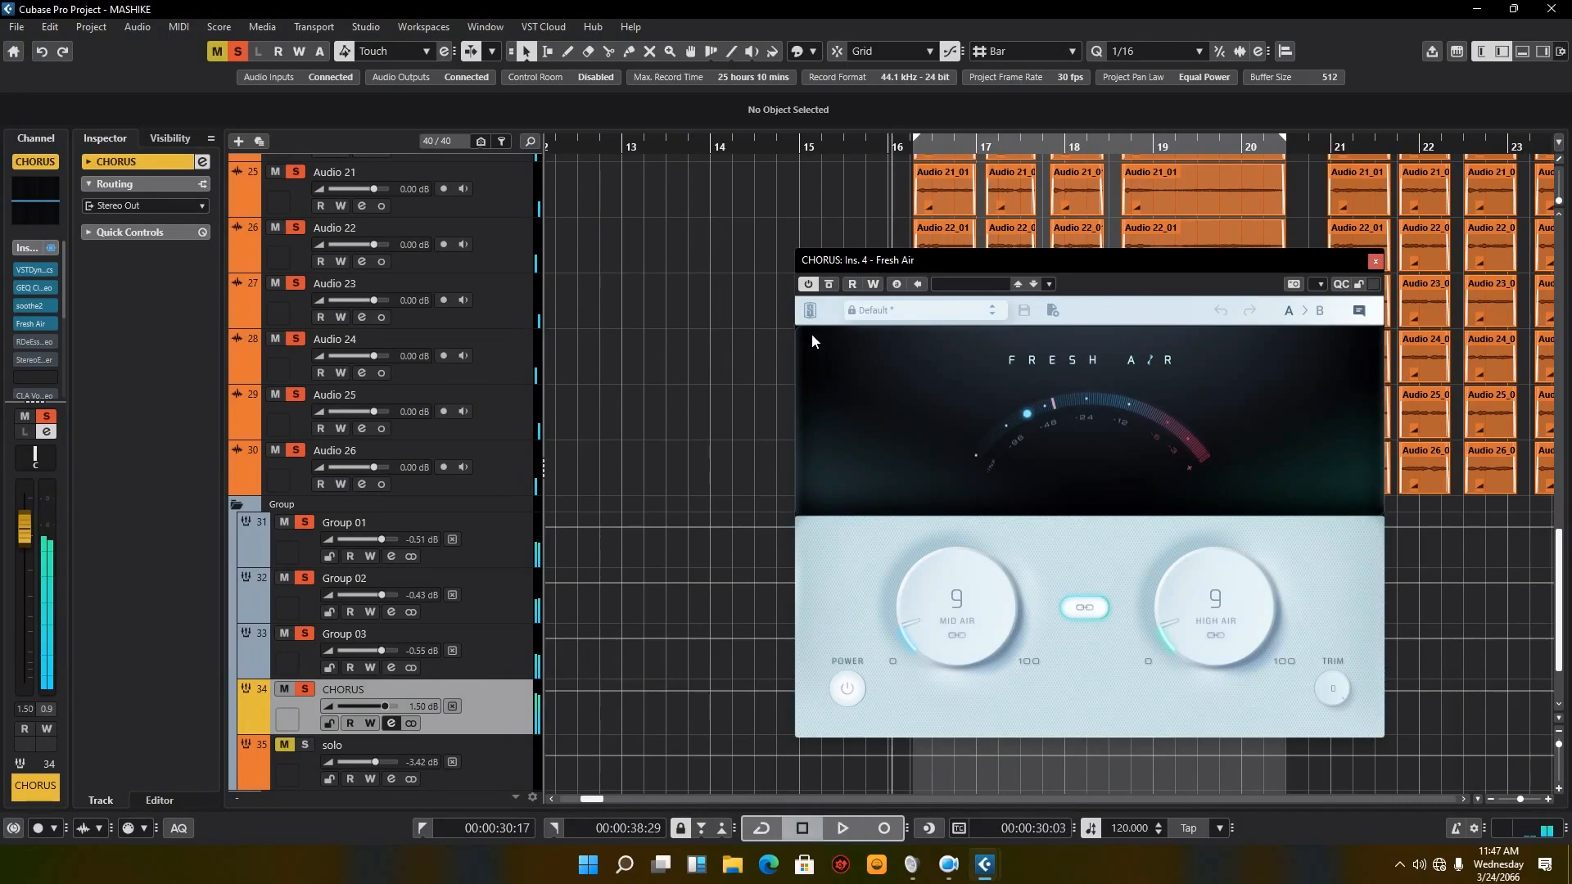
{"action": "left_click", "coordinate": [810, 284]}
{"action": "left_click", "coordinate": [843, 828]}
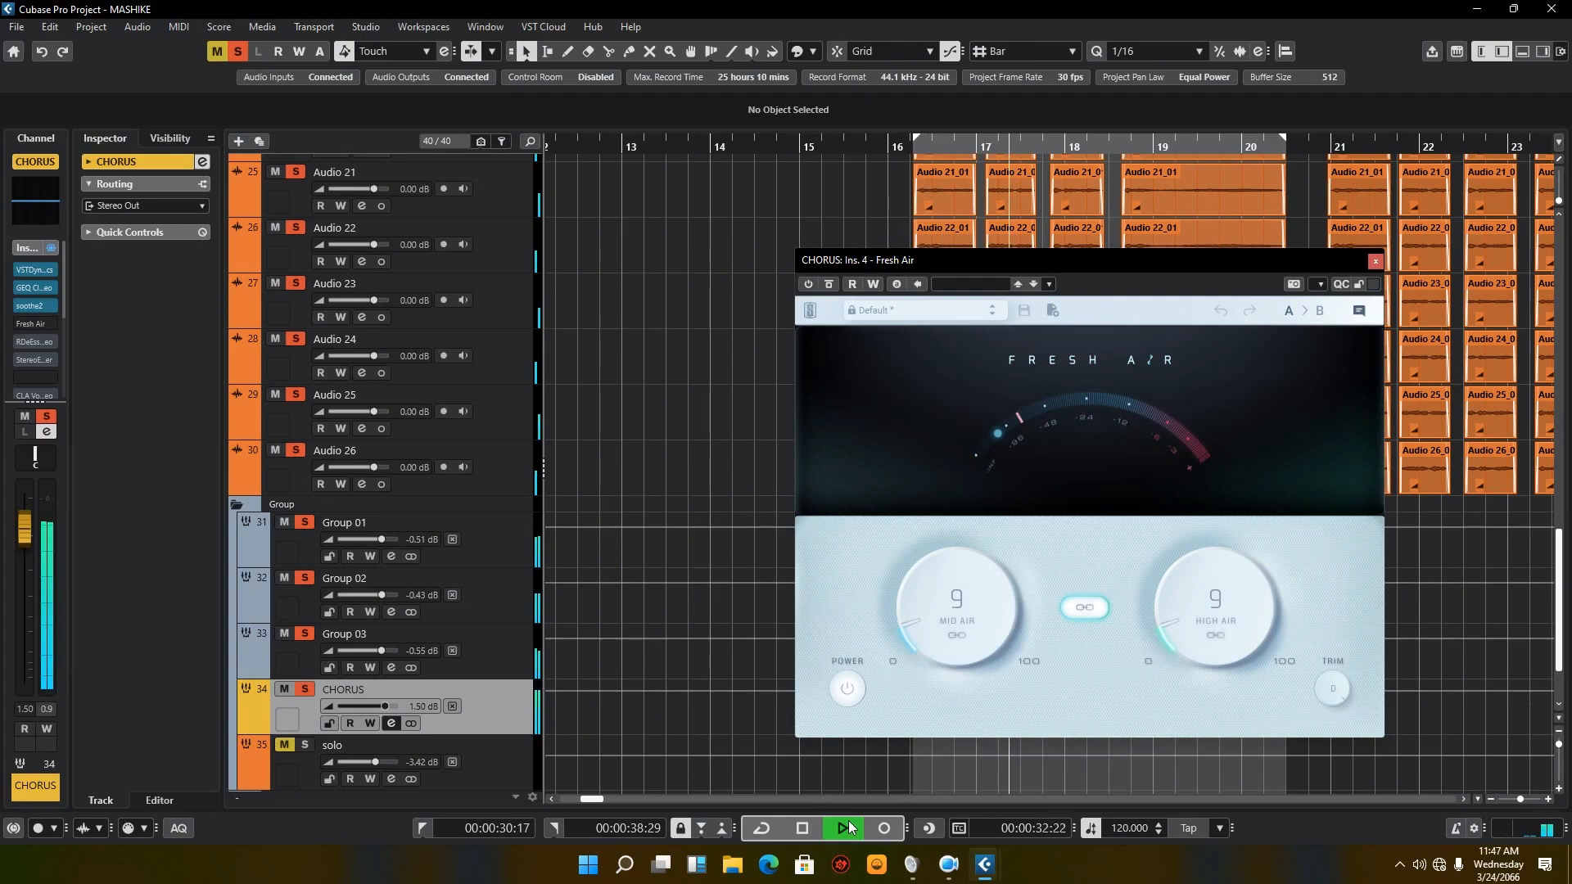
{"action": "left_click", "coordinate": [802, 828]}
{"action": "left_click", "coordinate": [808, 284]}
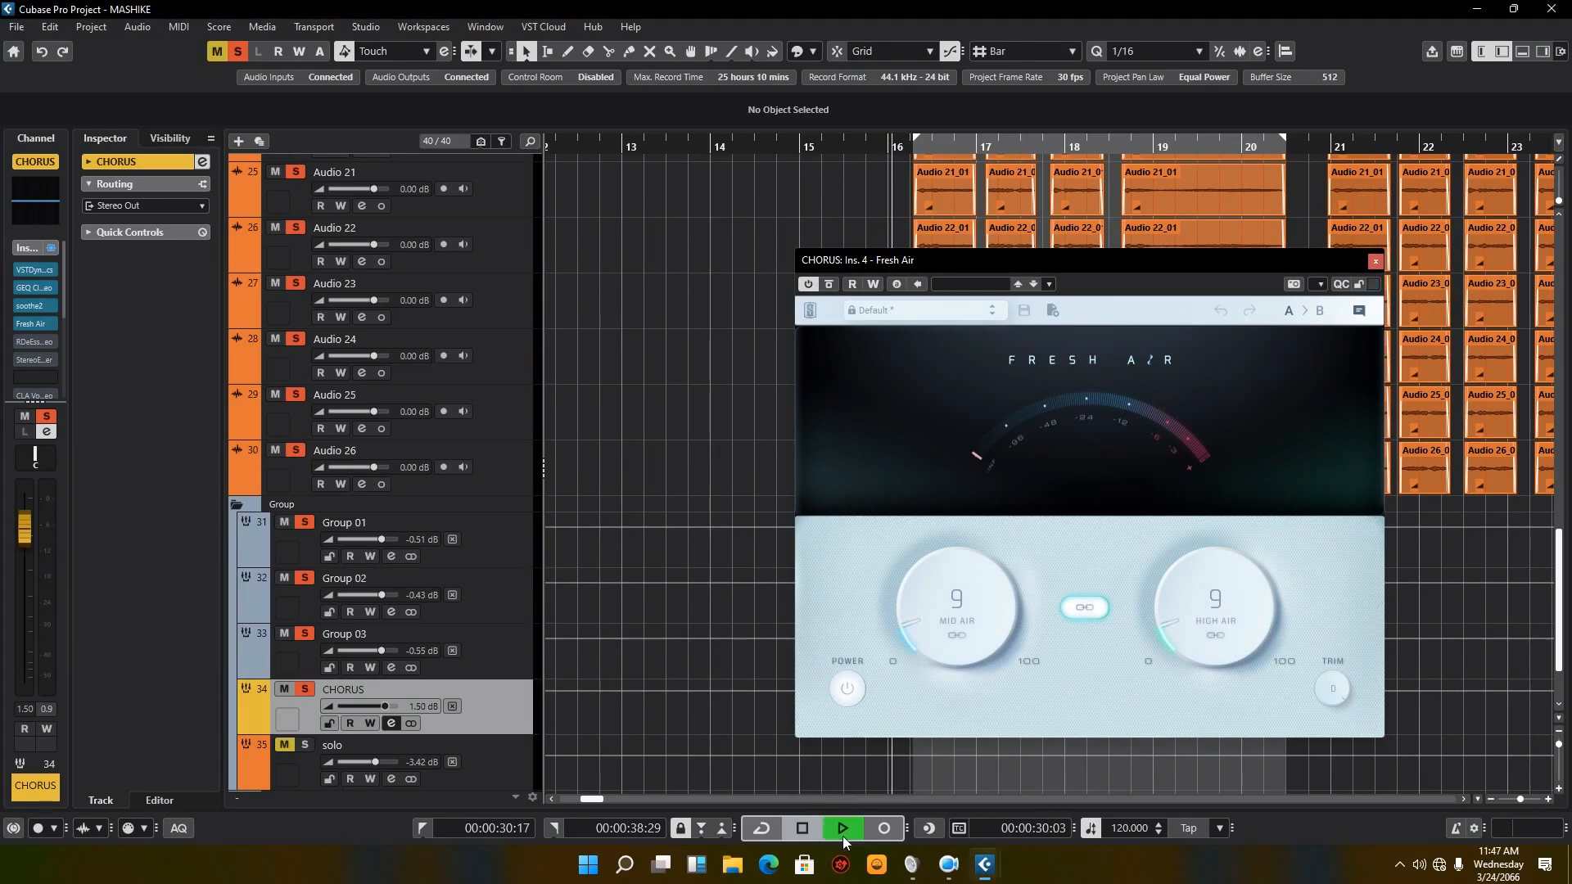
{"action": "left_click", "coordinate": [843, 828]}
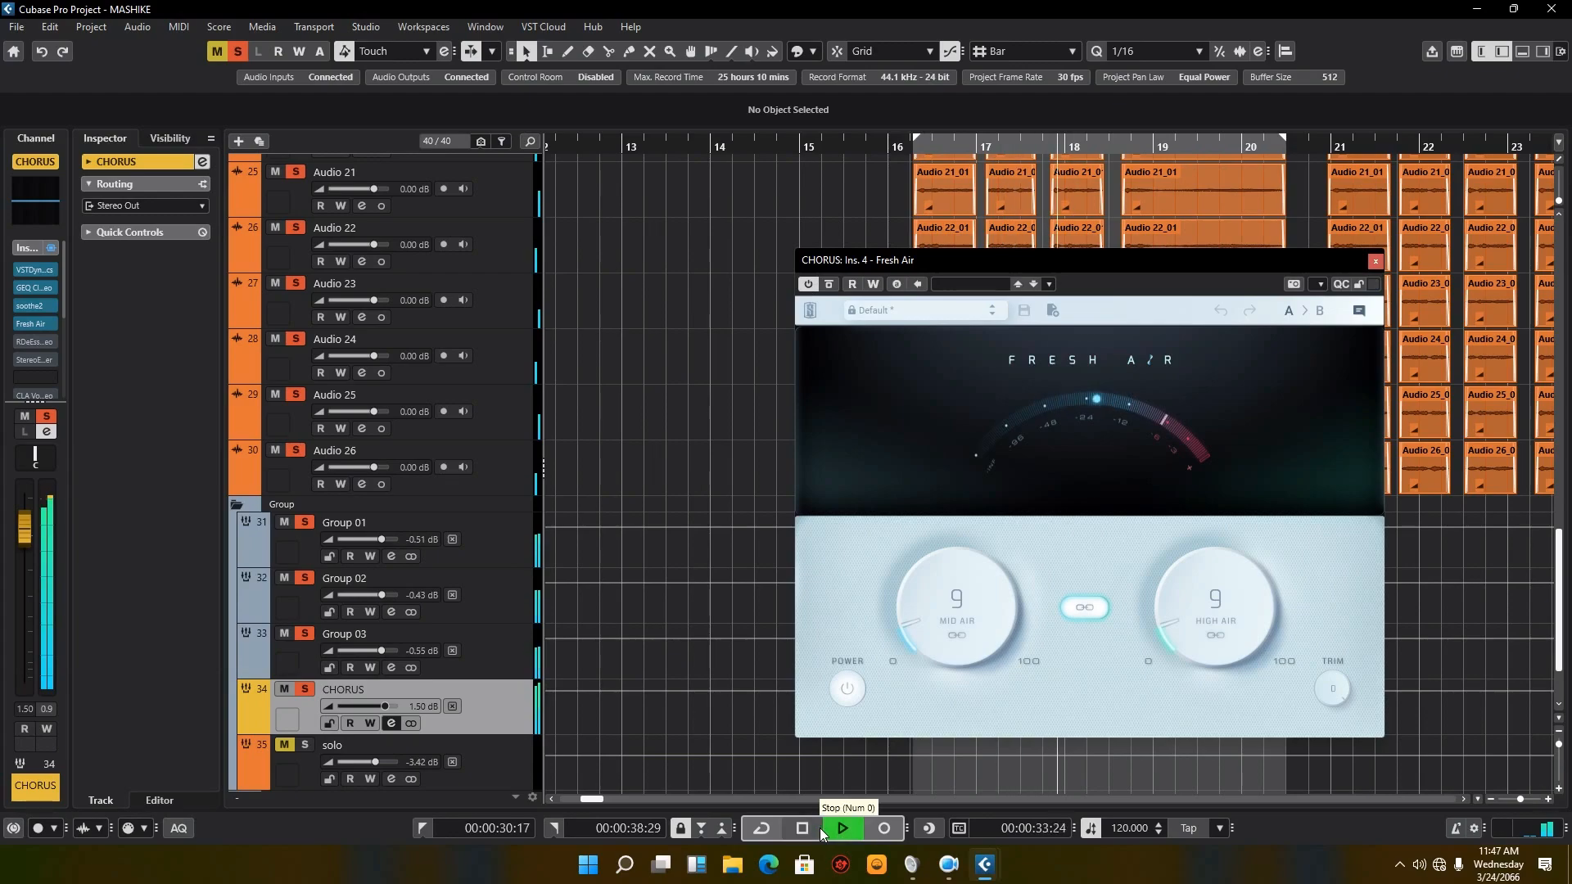
{"action": "left_click", "coordinate": [818, 828]}
Step: Return to the CHORUS channel settings, close the Fresh Air editor, and reactivate the RDeEsser Stereo insert
{"action": "left_click", "coordinate": [392, 723]}
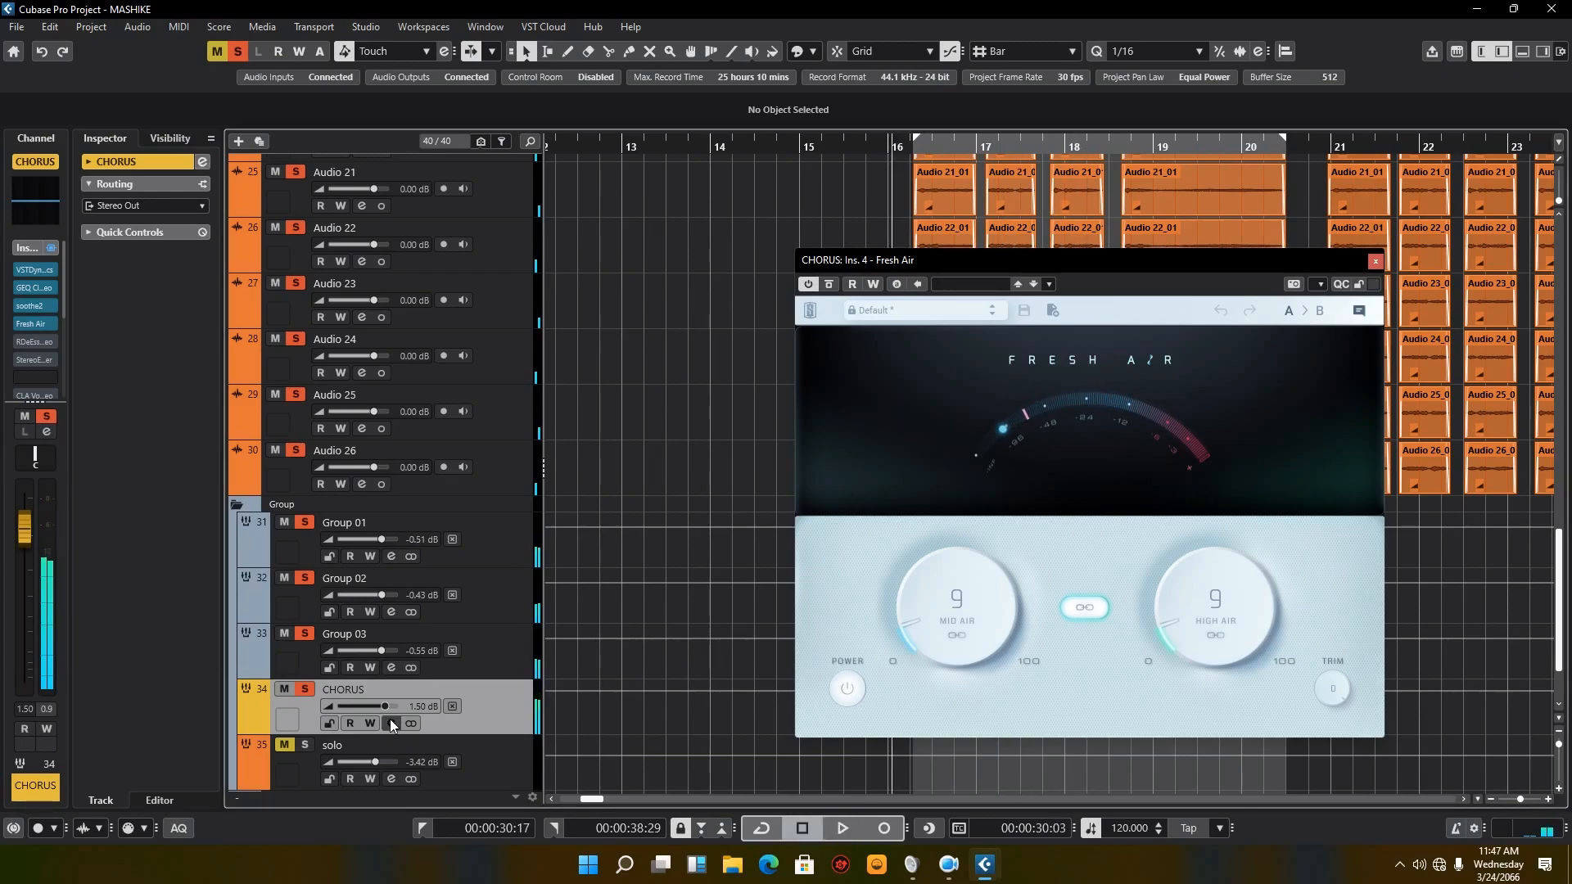
{"action": "left_click", "coordinate": [1376, 262]}
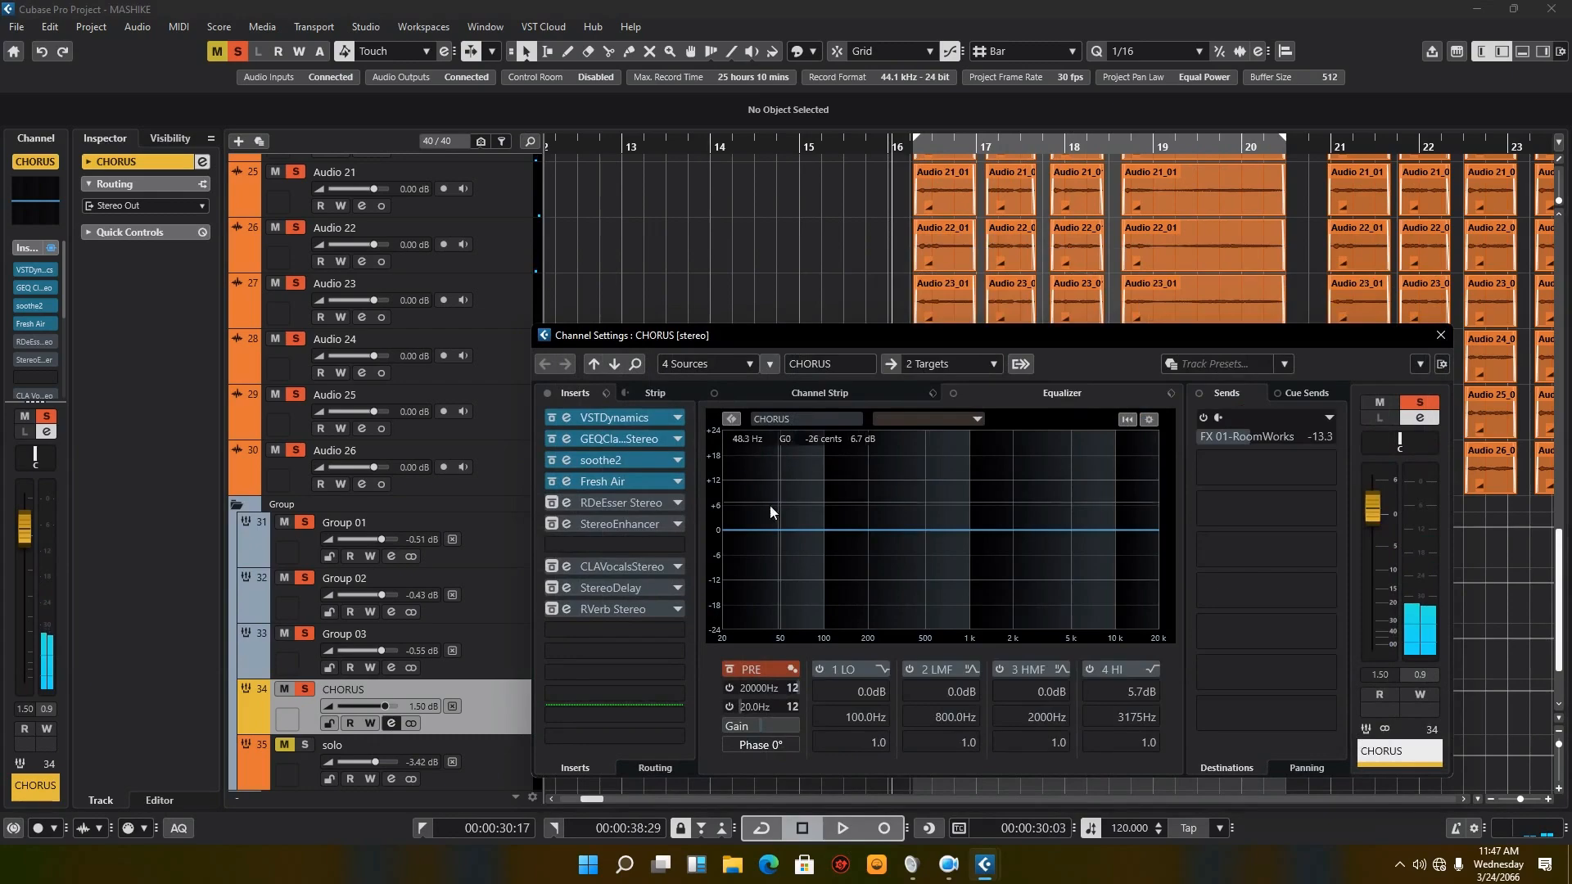
{"action": "left_click", "coordinate": [554, 504]}
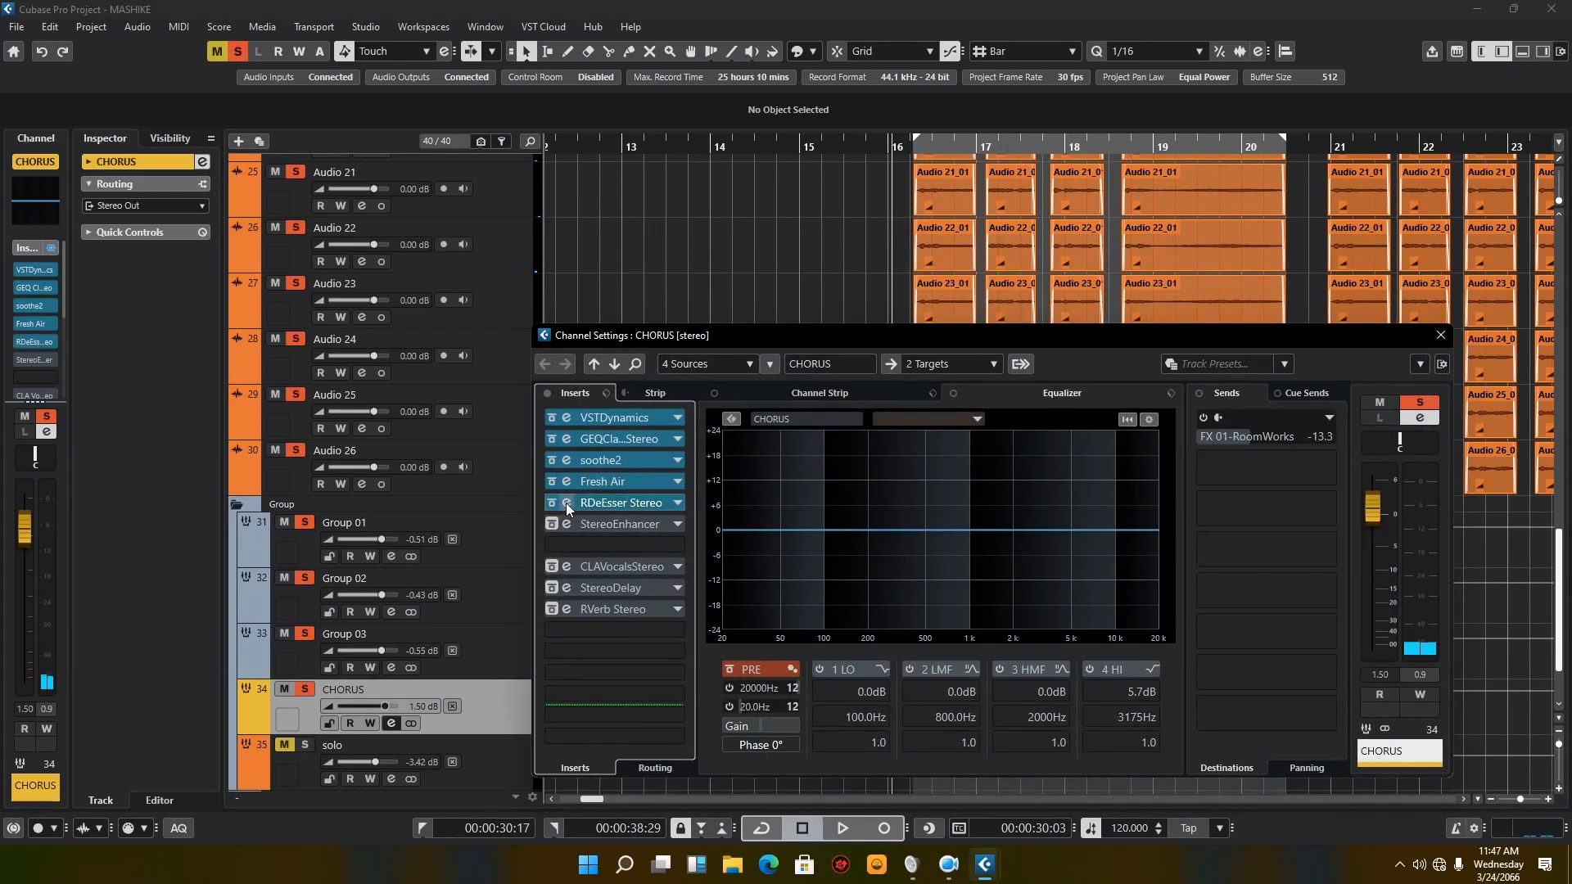
Step: Open the editor of the CHORUS channel's RDeEsser Stereo insert and place it beside the insert list
{"action": "left_click", "coordinate": [567, 503]}
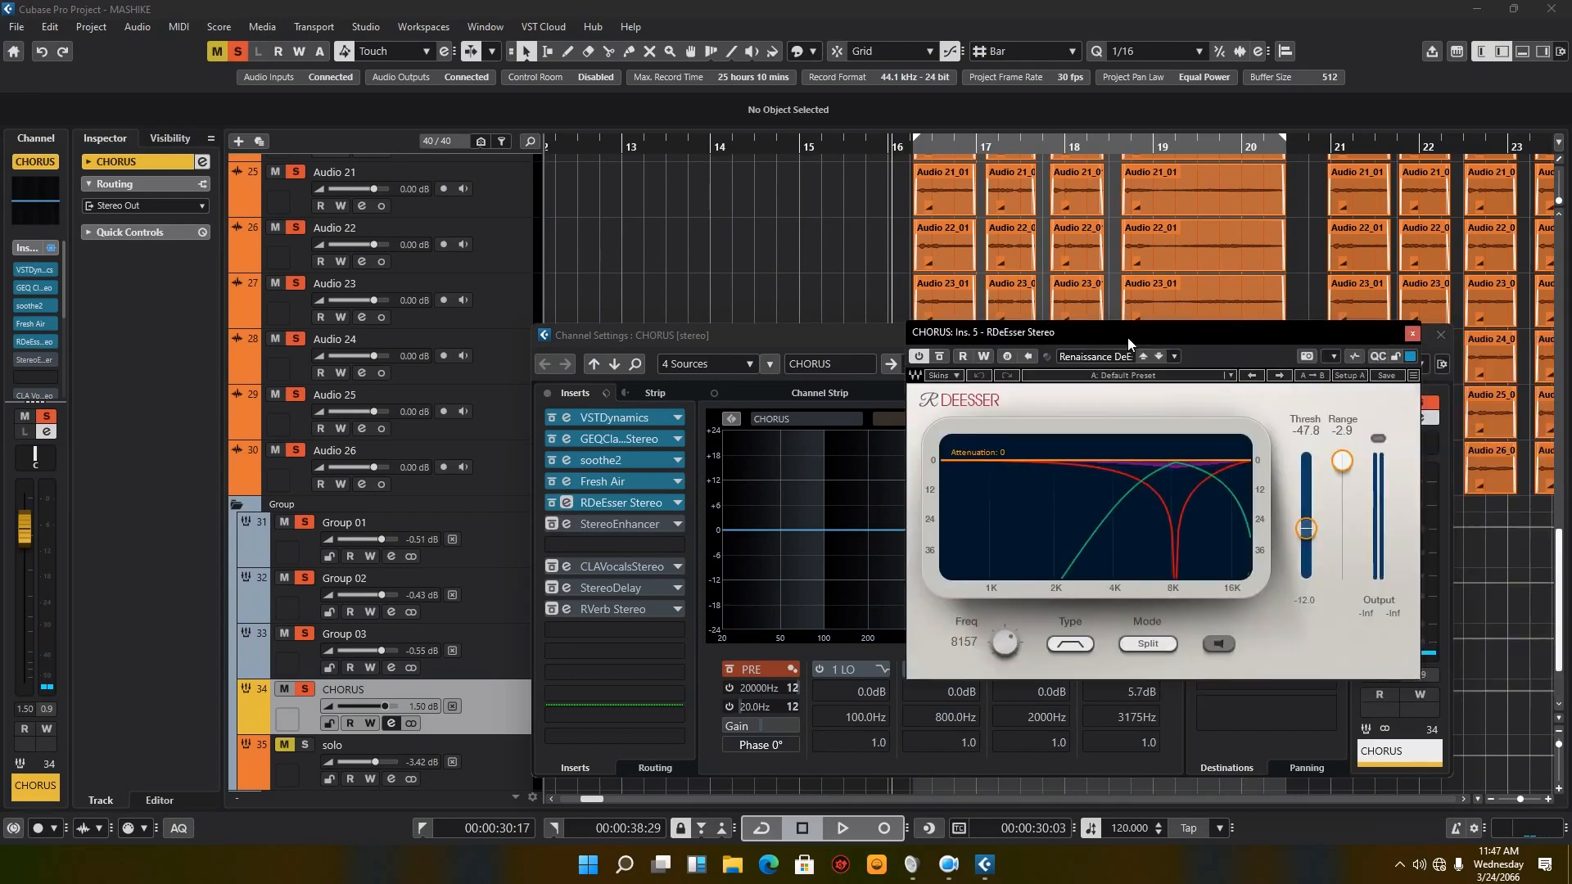
{"action": "left_click_drag", "start_coordinate": [1127, 338], "coordinate": [945, 343]}
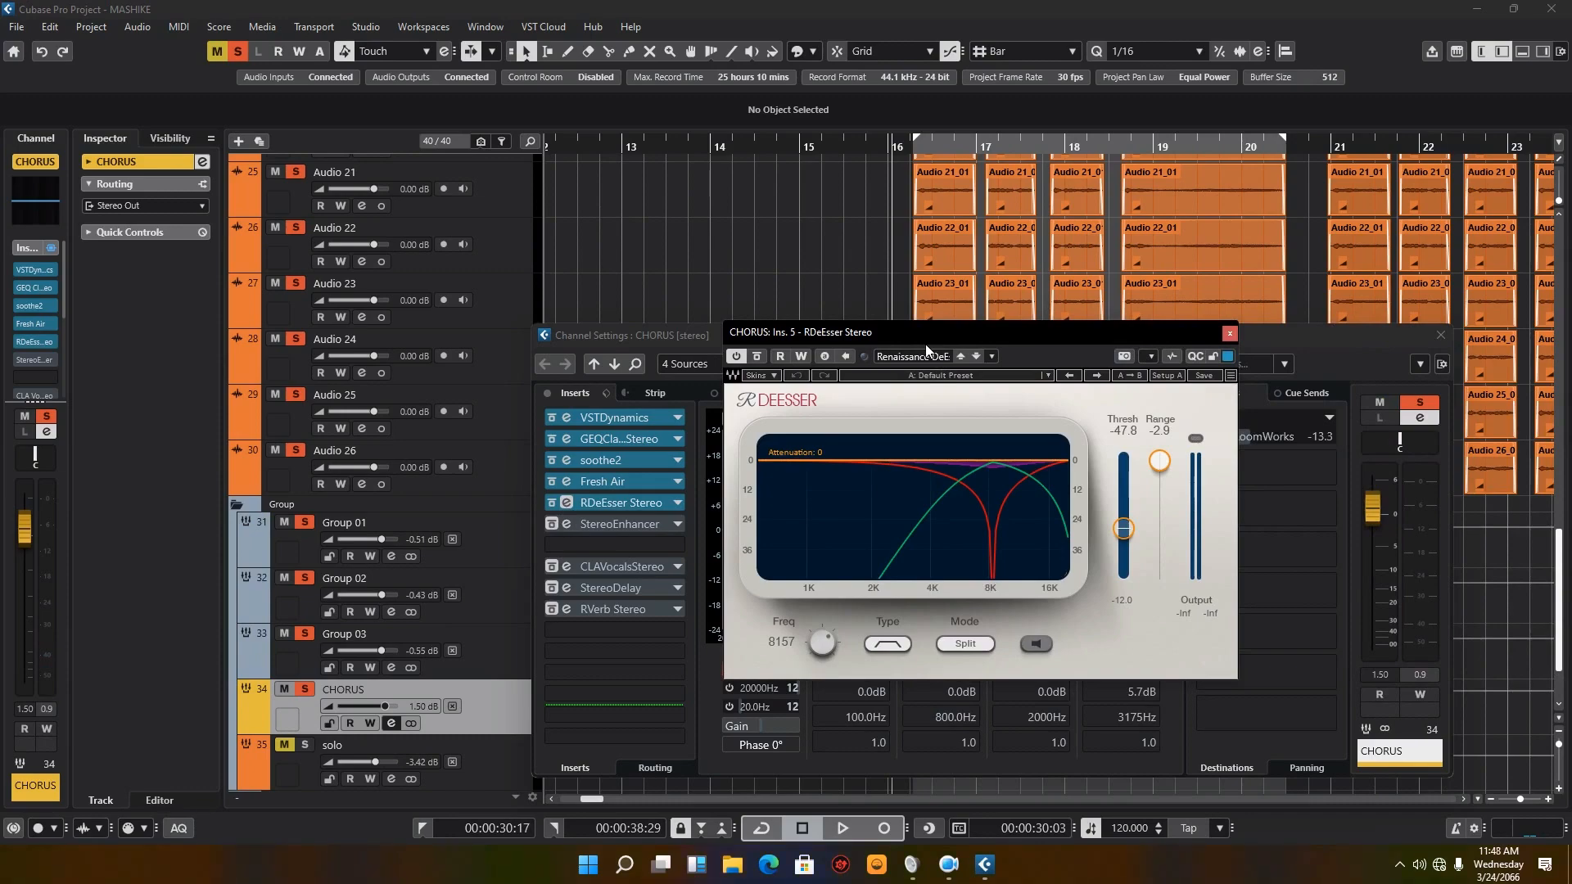
{"action": "left_click_drag", "start_coordinate": [927, 341], "coordinate": [951, 345]}
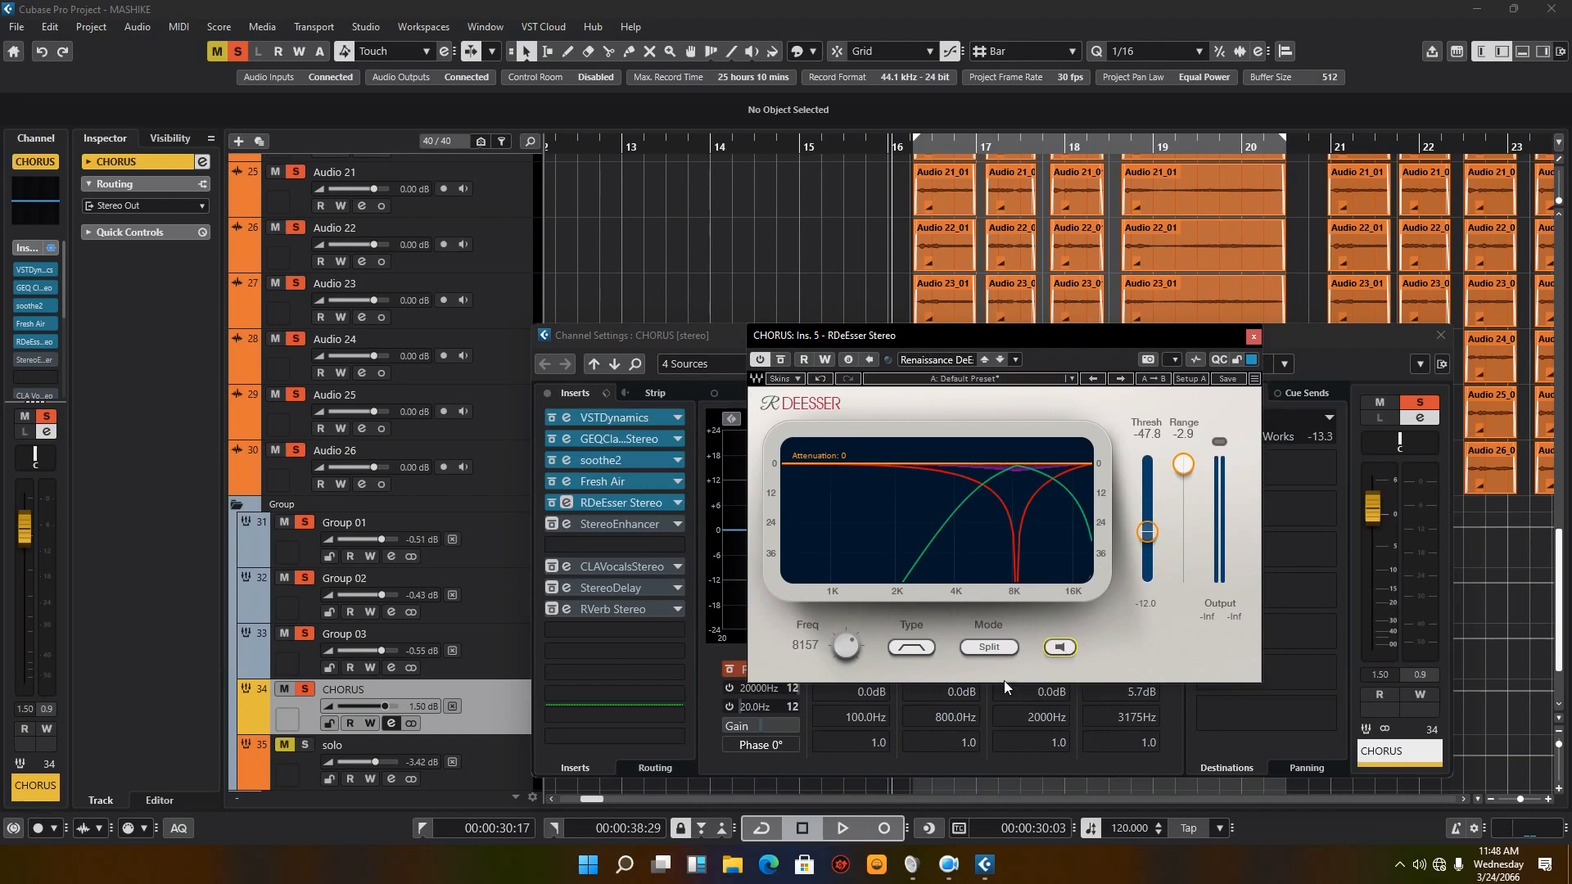
Step: Play CHORUS with RDeEsser's sidechain monitoring on, stop, switch the monitoring off, and play the section again
{"action": "left_click", "coordinate": [840, 832]}
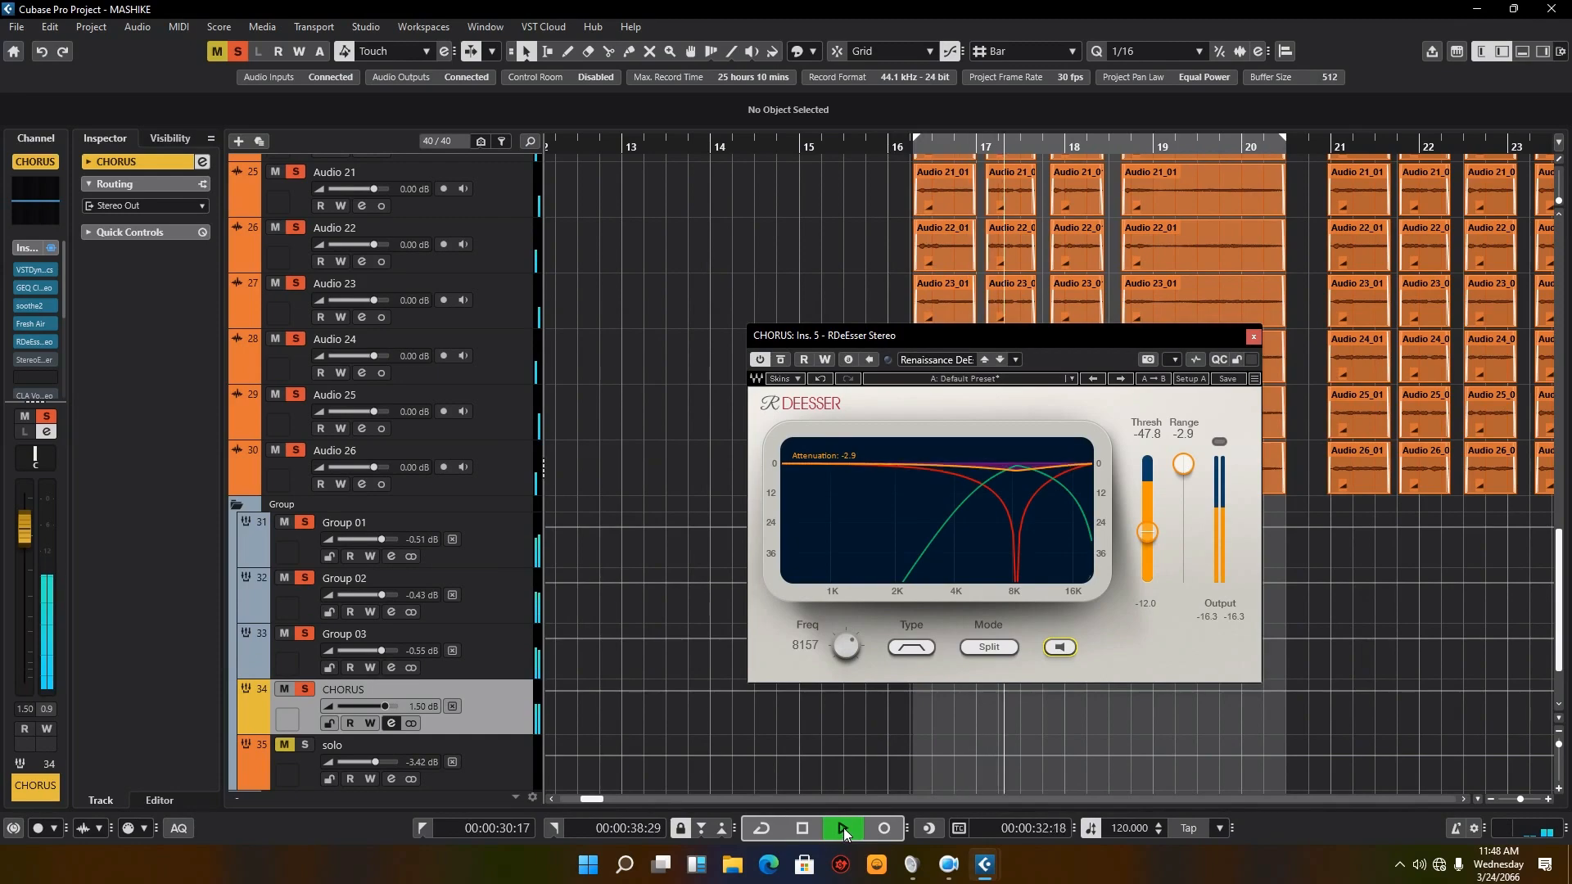
{"action": "key", "text": "space"}
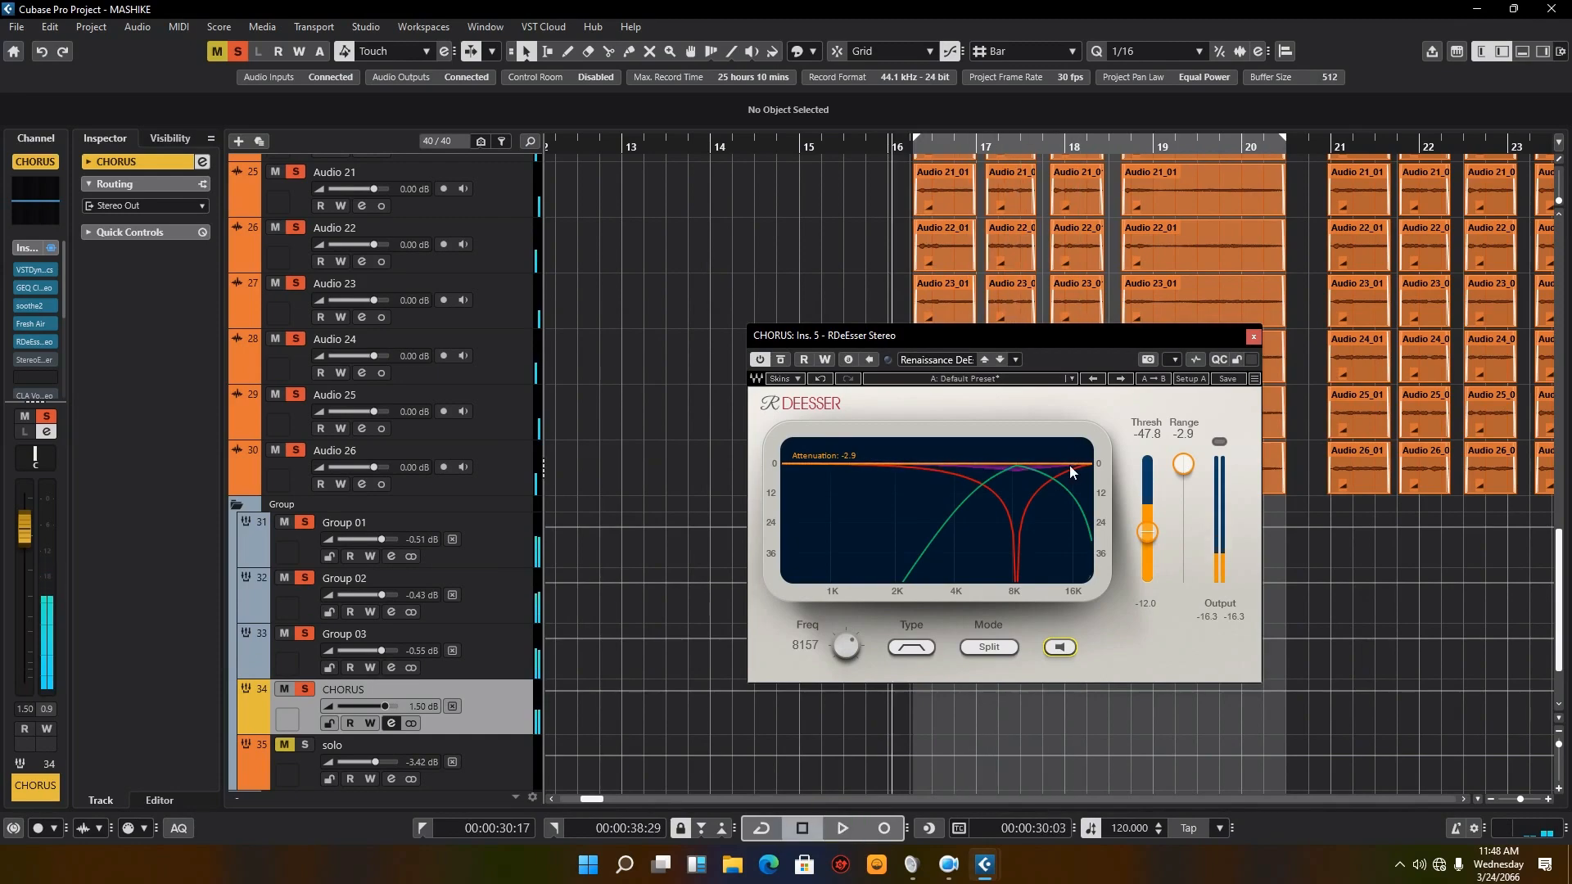
{"action": "left_click", "coordinate": [1061, 648]}
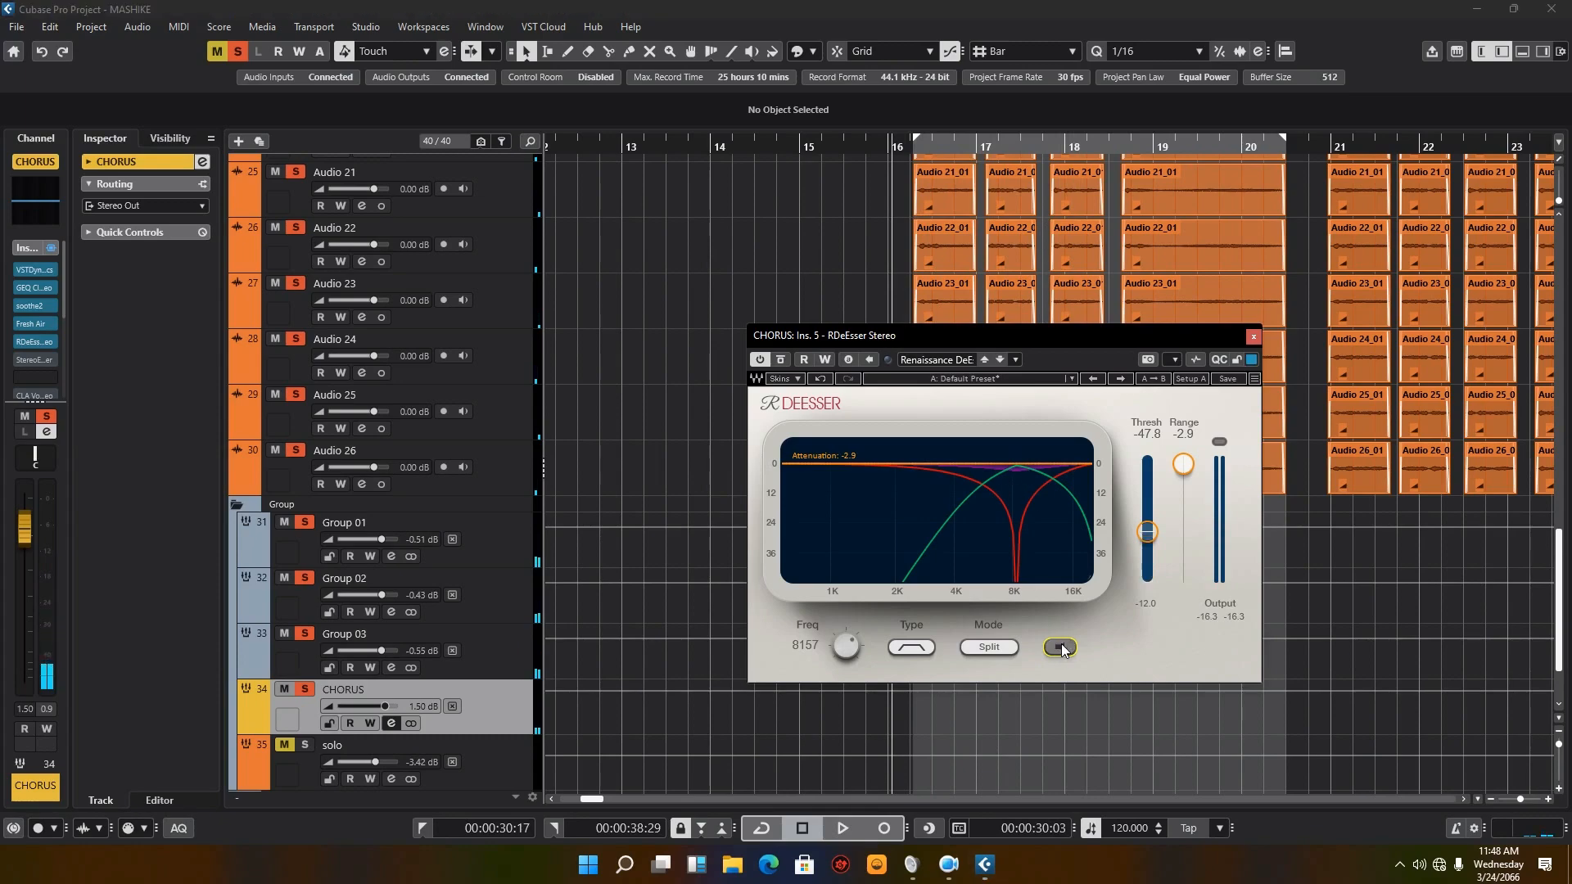
{"action": "left_click", "coordinate": [832, 829]}
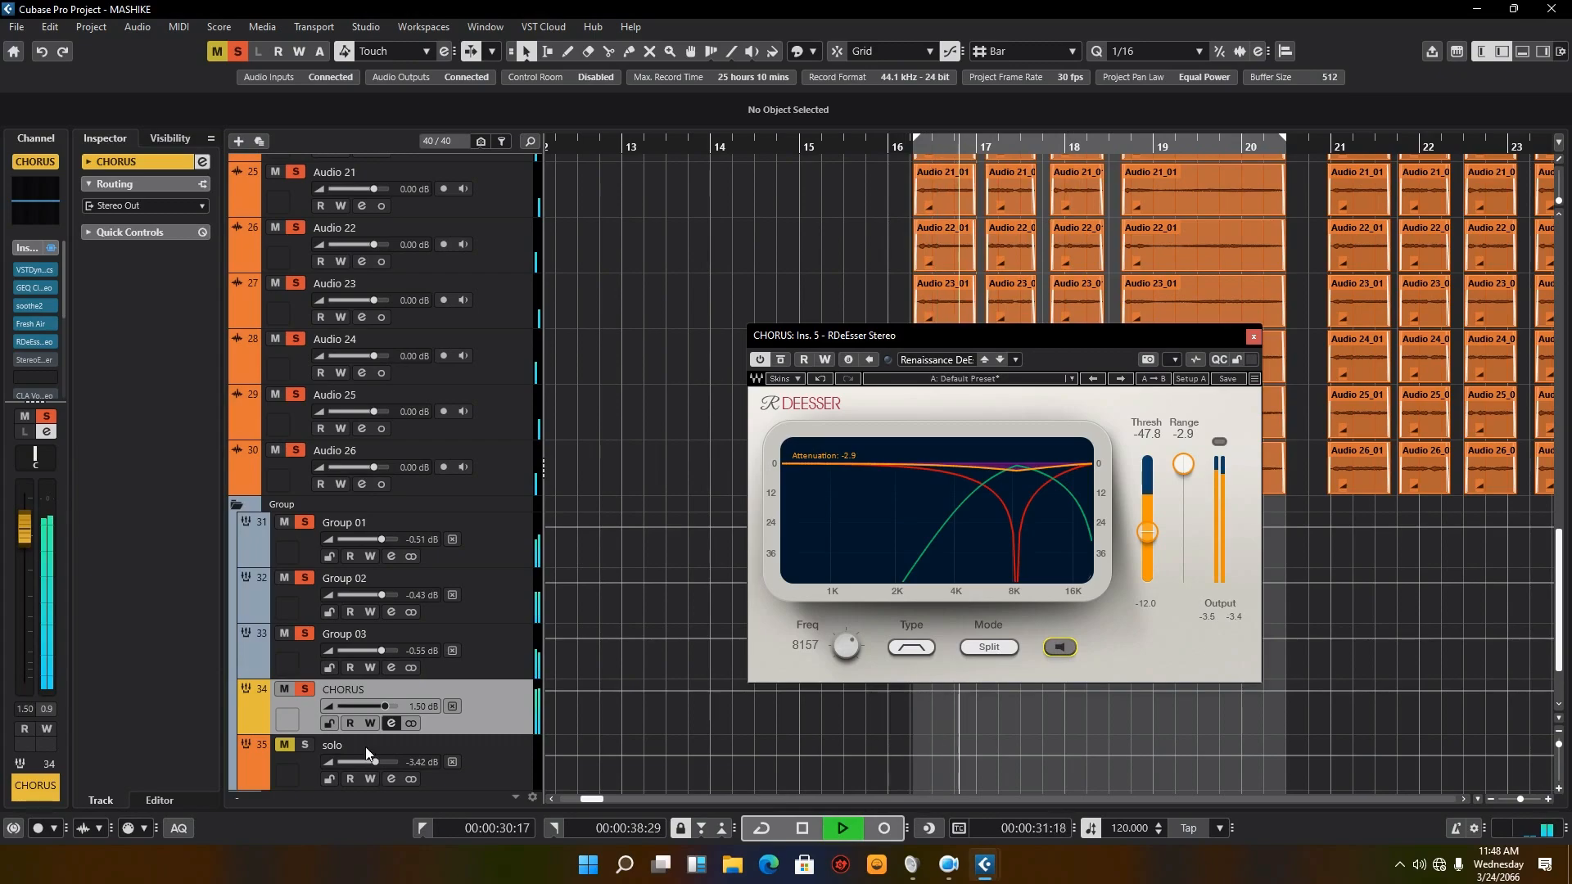
Step: Return to the CHORUS channel settings, close the RDeEsser editor, and stop playback
{"action": "left_click", "coordinate": [390, 724]}
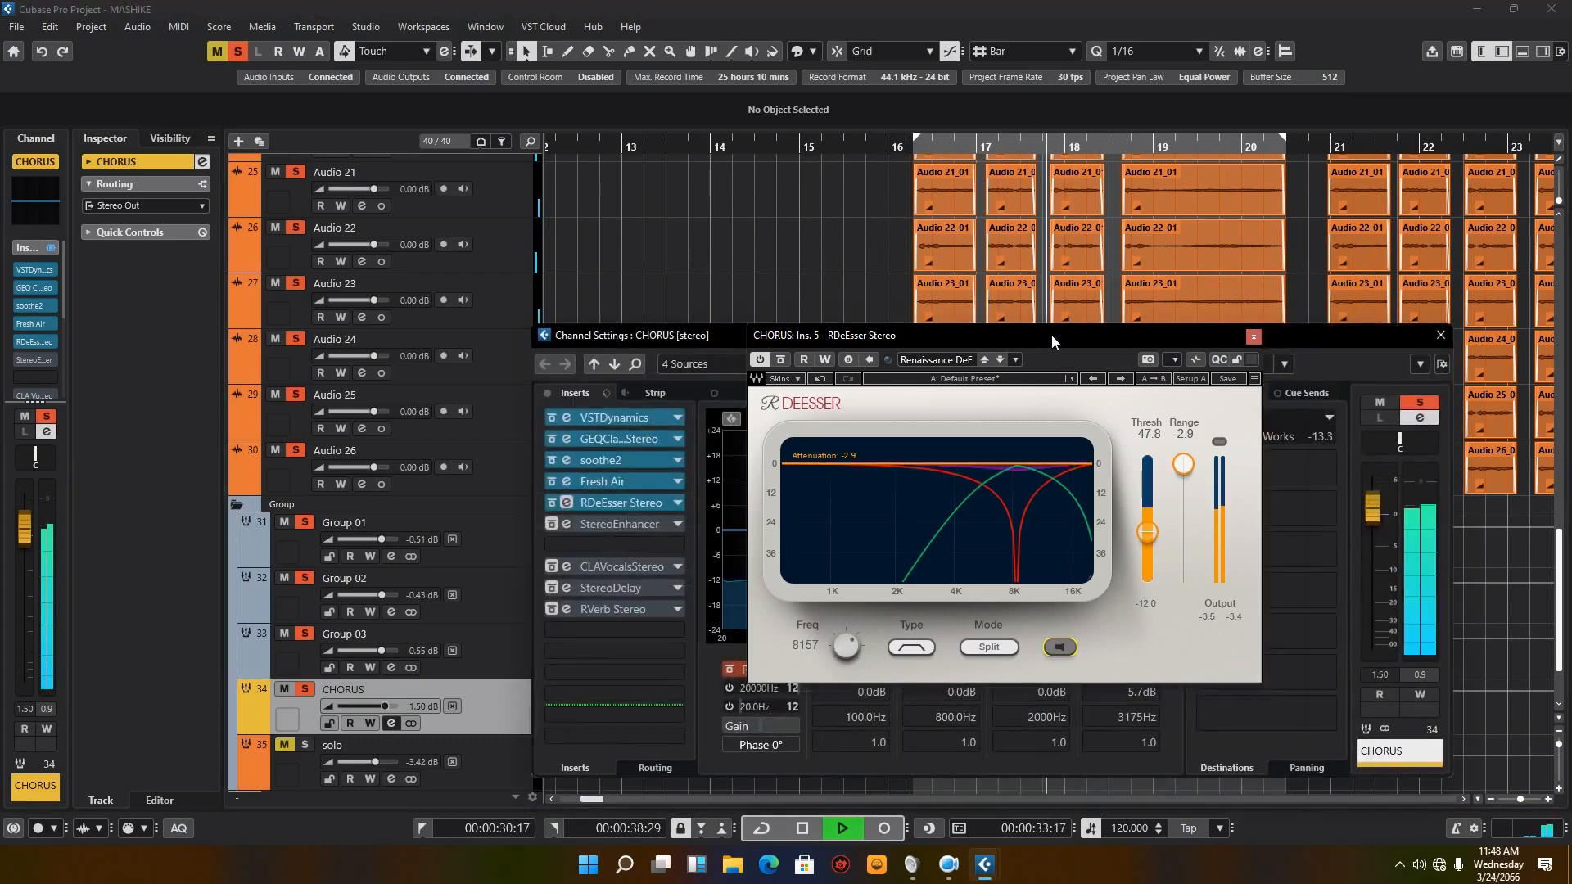
{"action": "left_click_drag", "start_coordinate": [1054, 331], "coordinate": [1070, 199]}
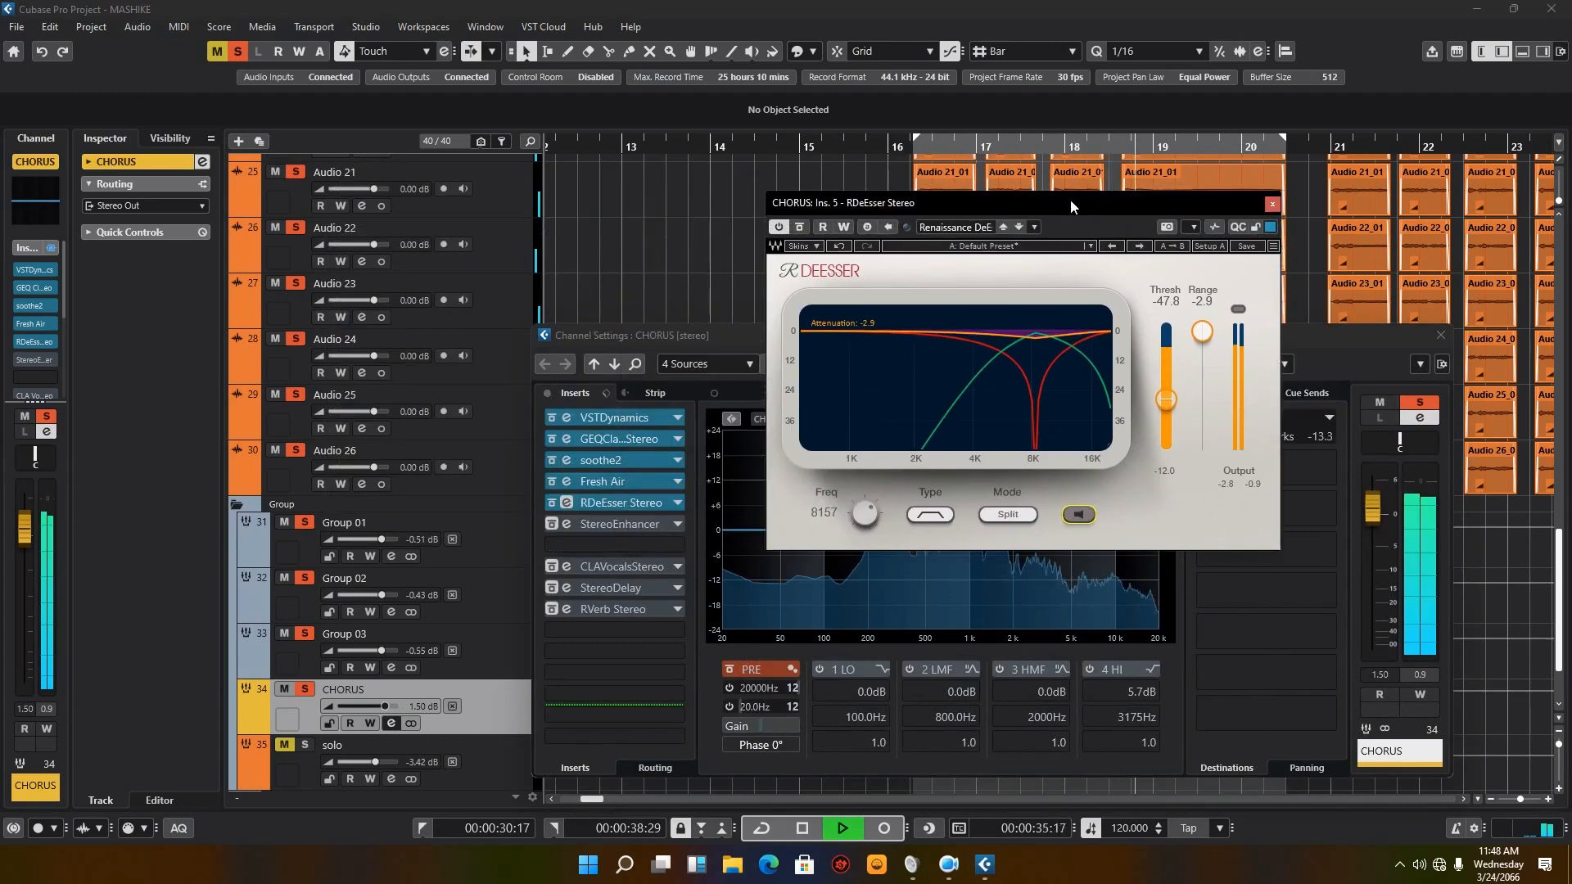
{"action": "left_click", "coordinate": [1271, 203]}
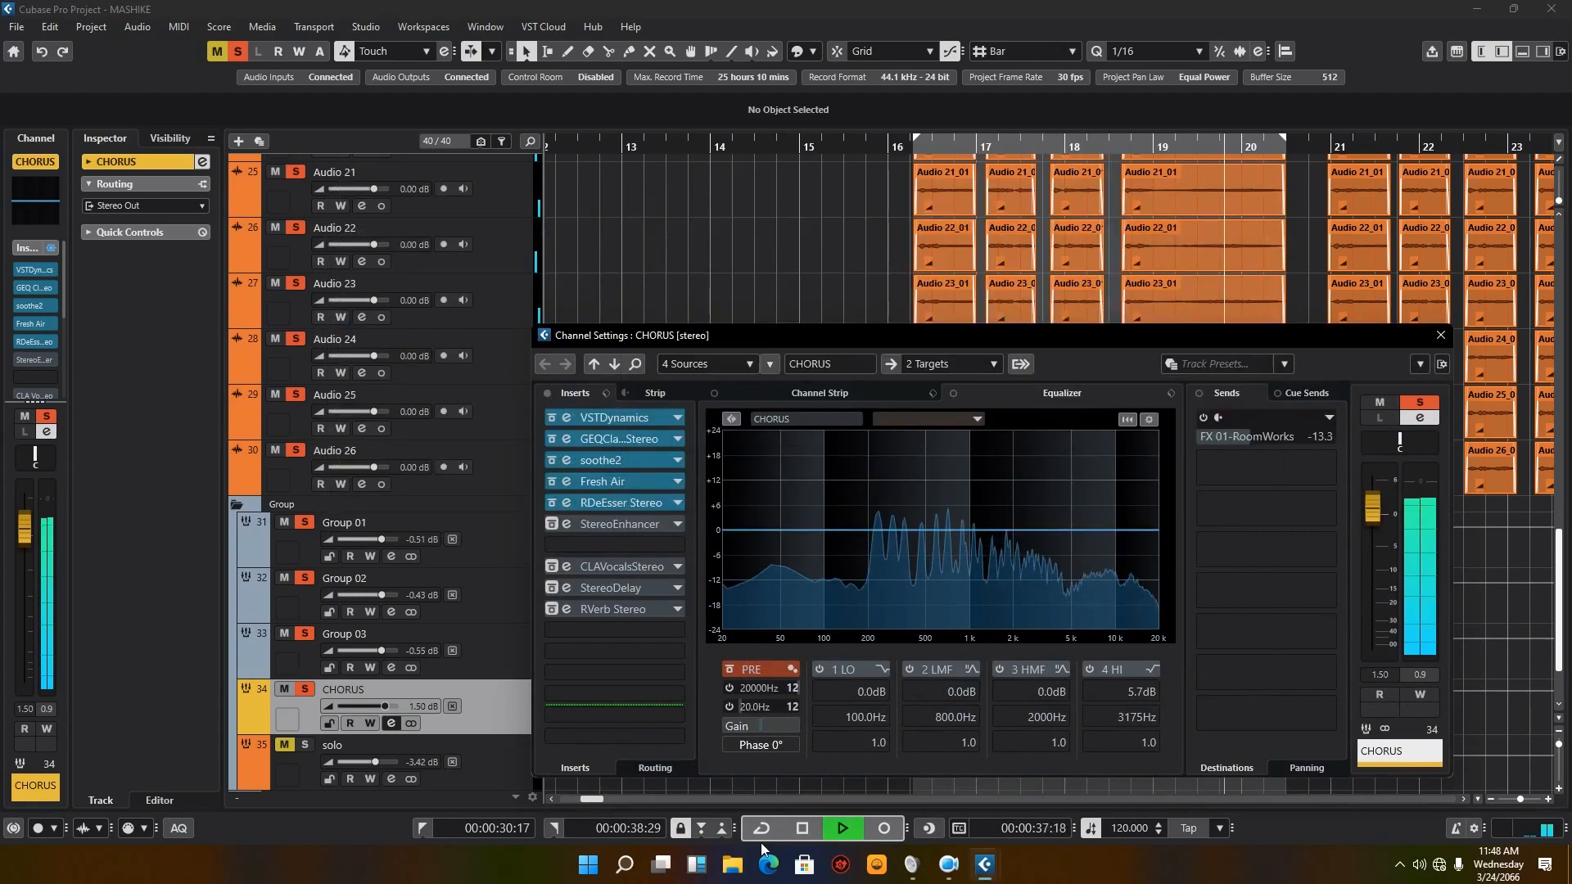
{"action": "left_click", "coordinate": [803, 828]}
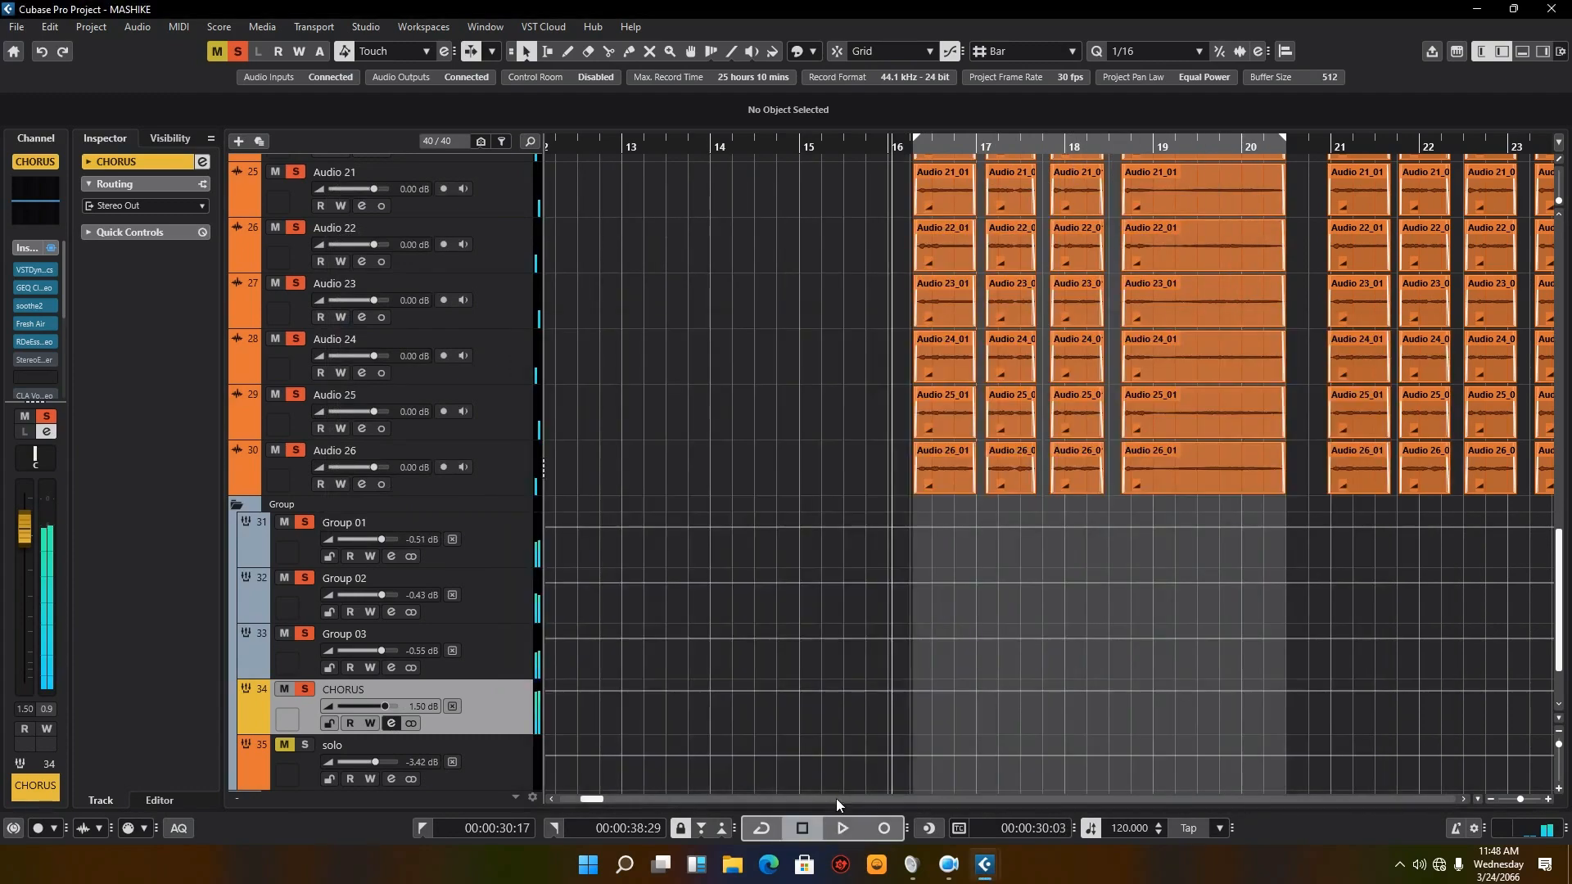
Step: Reopen the CHORUS channel settings and switch on EQ band 4 HI, leaving band 3 HMF off
{"action": "left_click", "coordinate": [391, 724]}
{"action": "left_click", "coordinate": [1000, 670]}
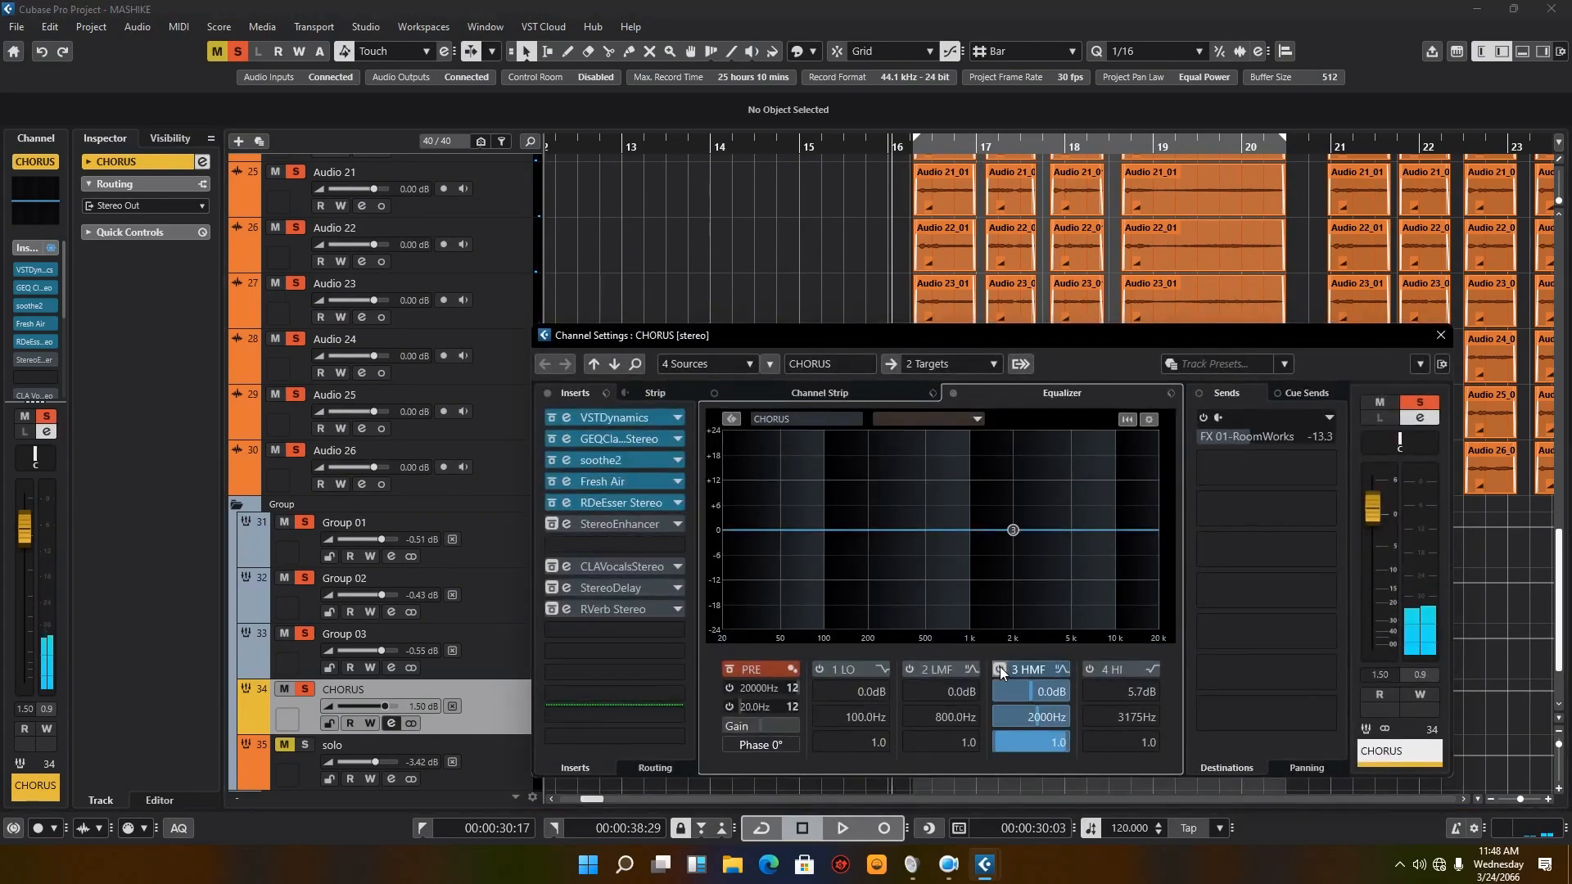
{"action": "left_click", "coordinate": [1090, 669]}
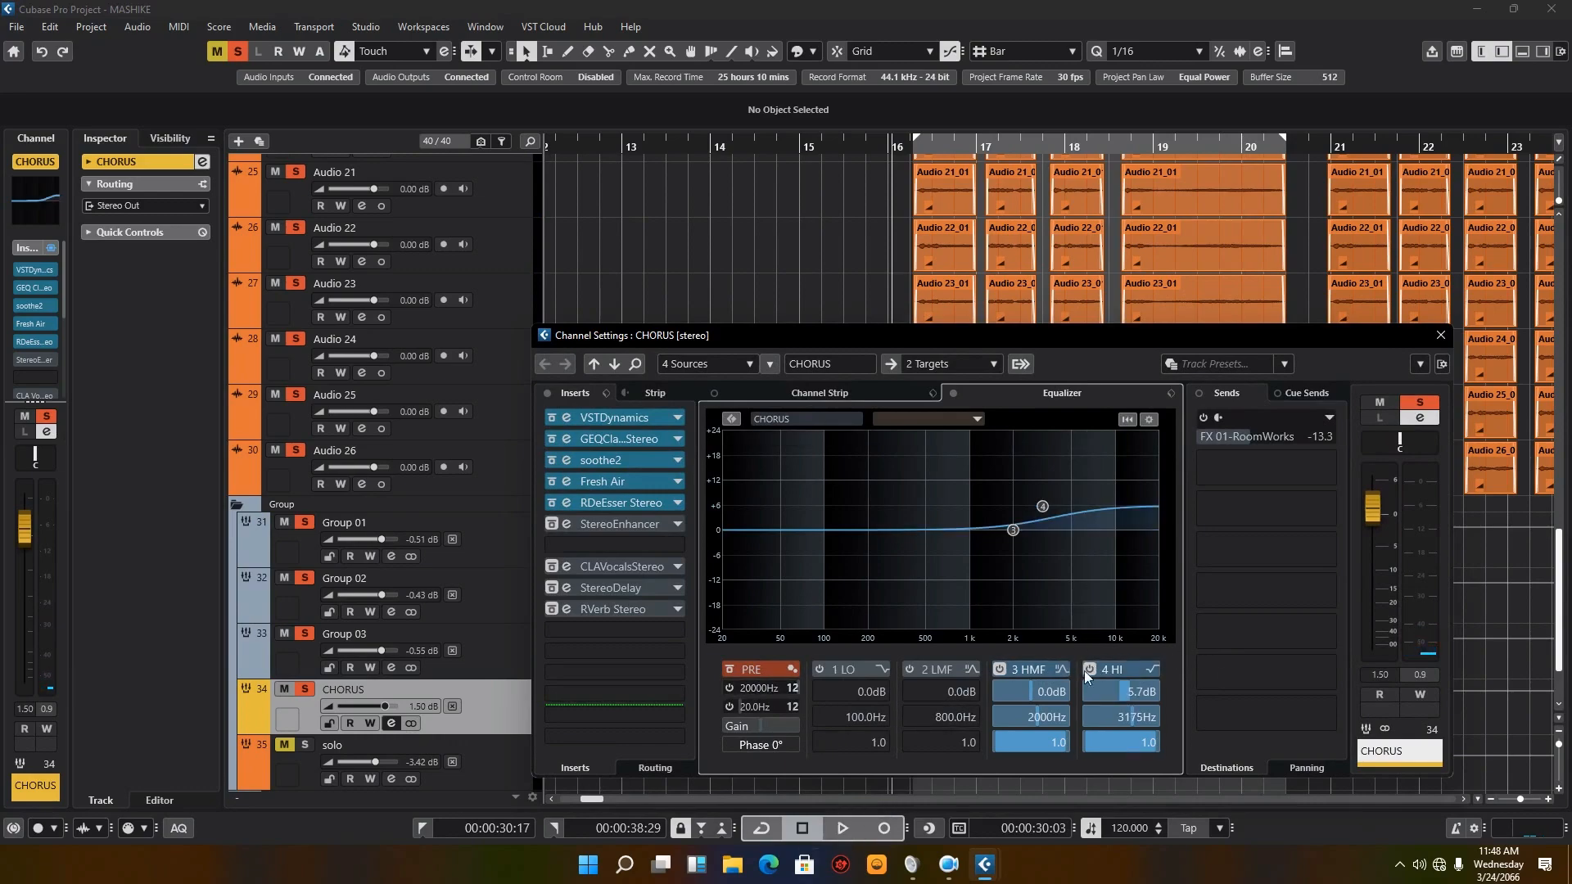
{"action": "left_click", "coordinate": [1000, 669]}
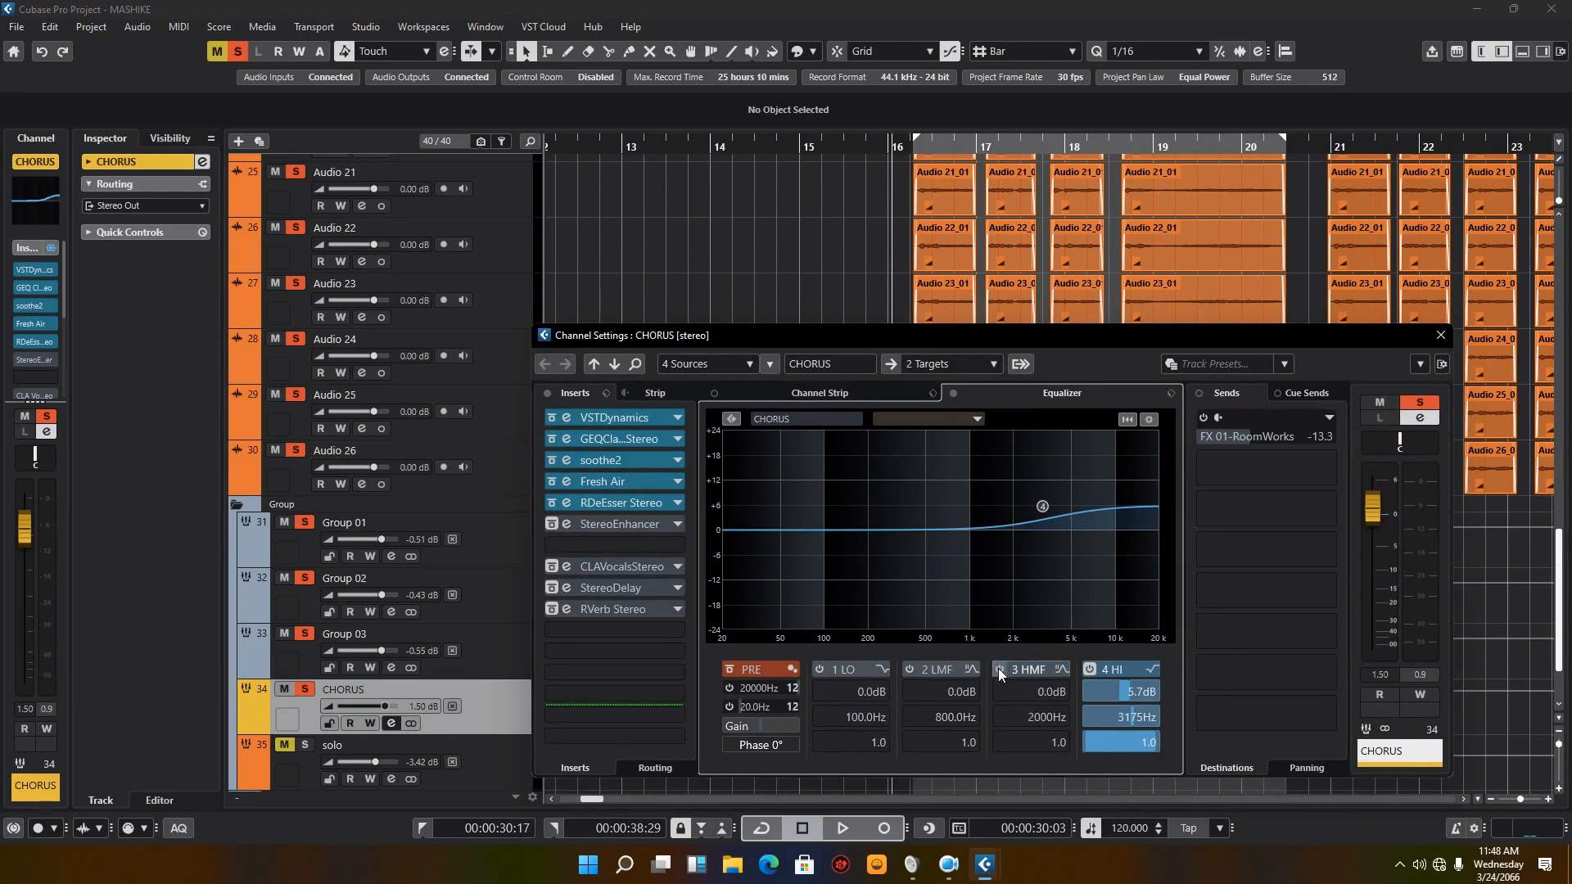
Step: Play CHORUS with the 4 HI band on while viewing its channel EQ spectrum, and stop playback
{"action": "left_click", "coordinate": [841, 828]}
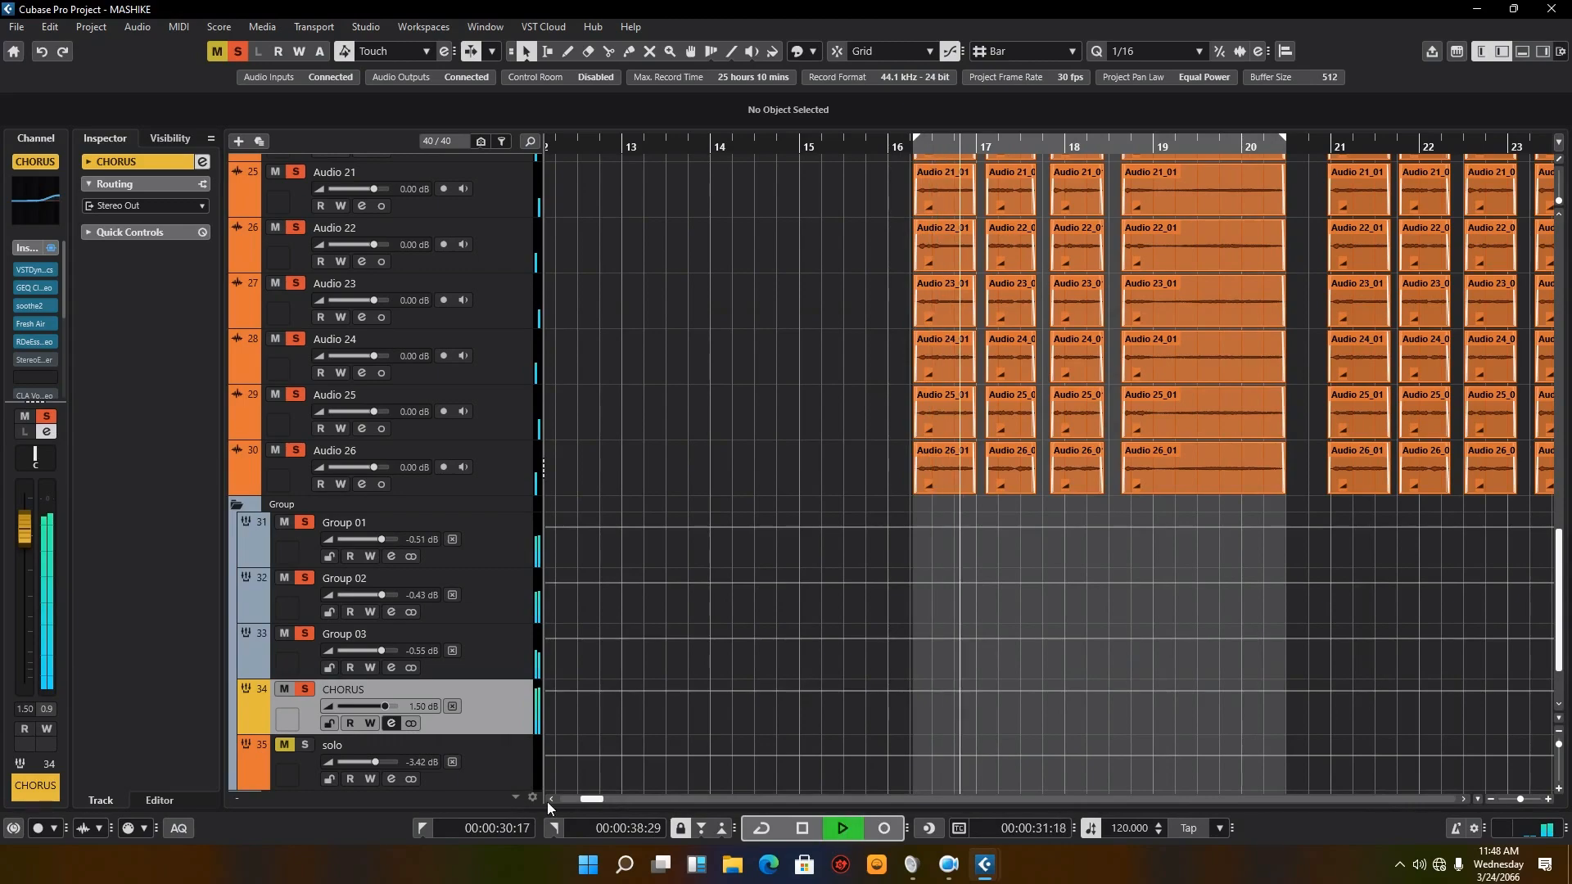
{"action": "left_click", "coordinate": [391, 724]}
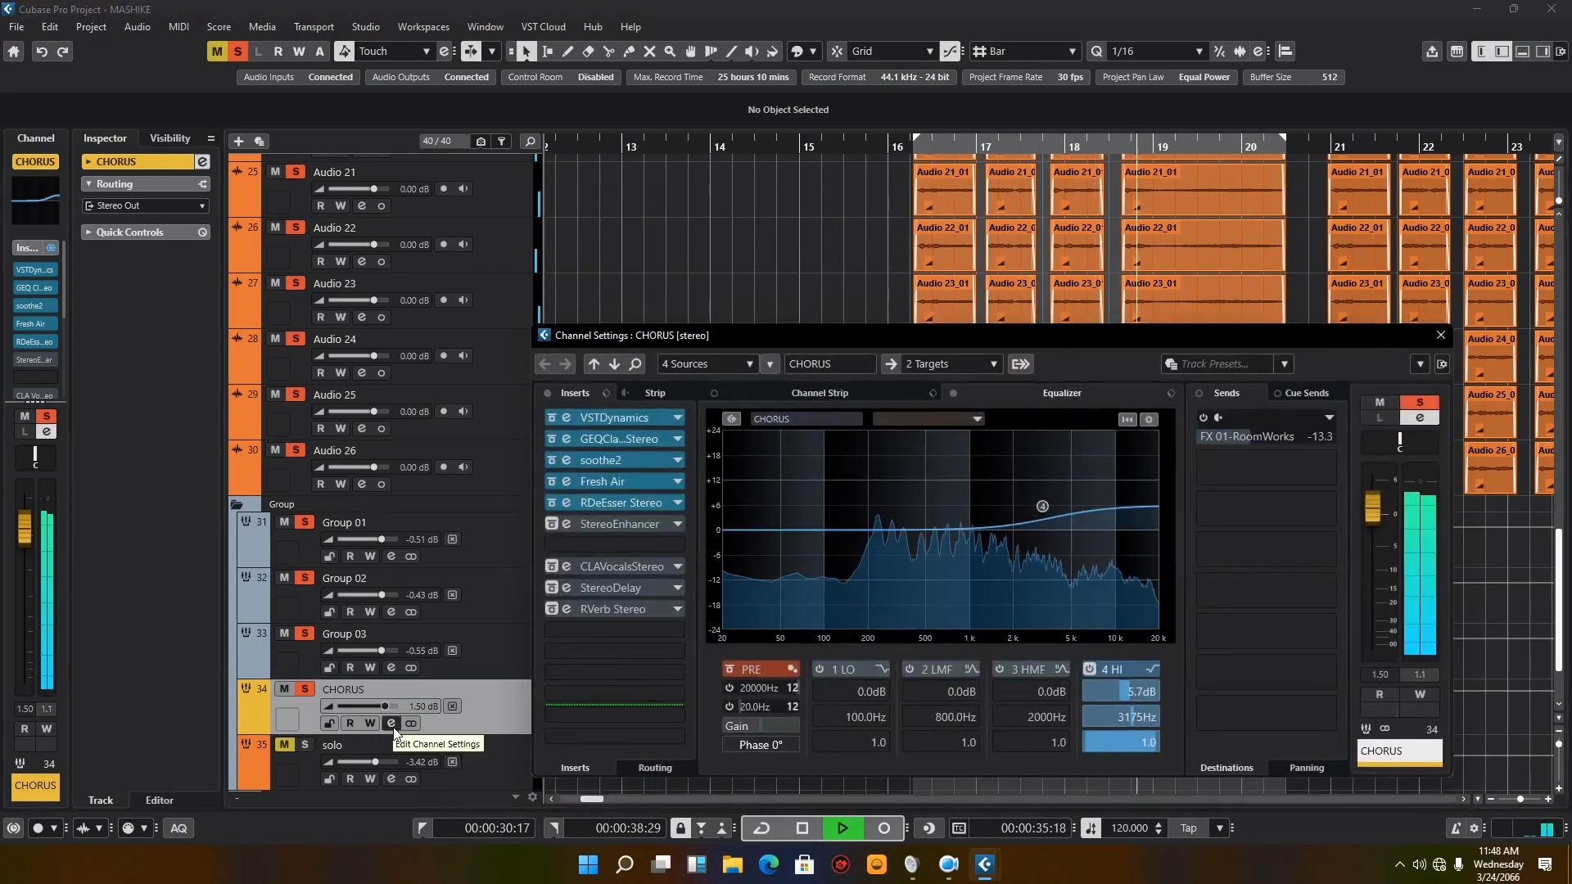
{"action": "left_click", "coordinate": [811, 828]}
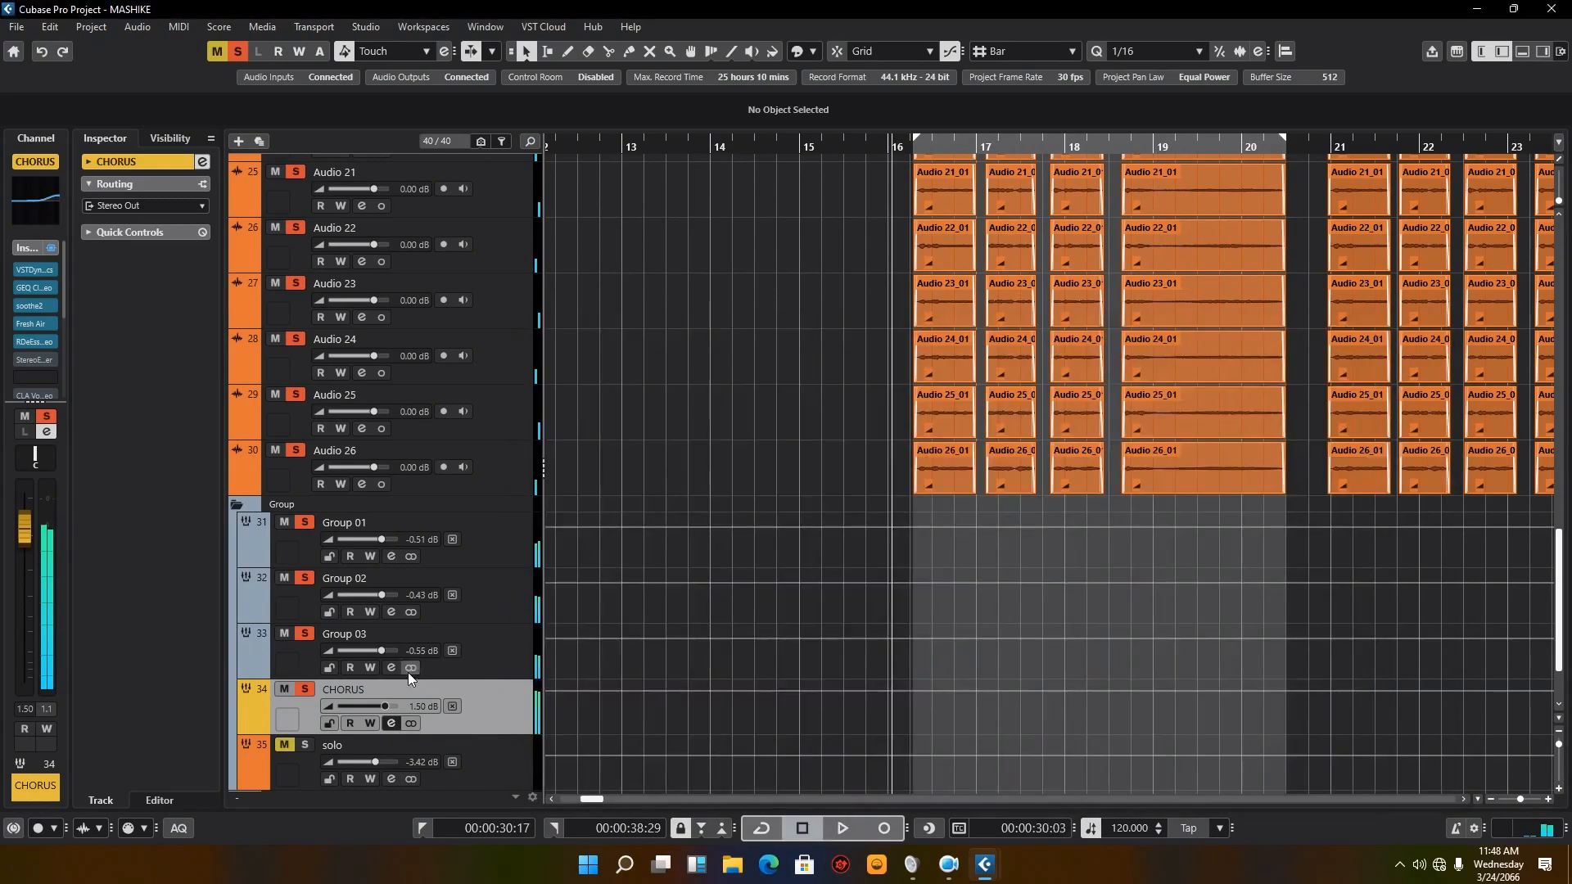
Step: Return to the CHORUS channel settings, reactivate the StereoEnhancer insert, and open its editor
{"action": "left_click", "coordinate": [391, 724]}
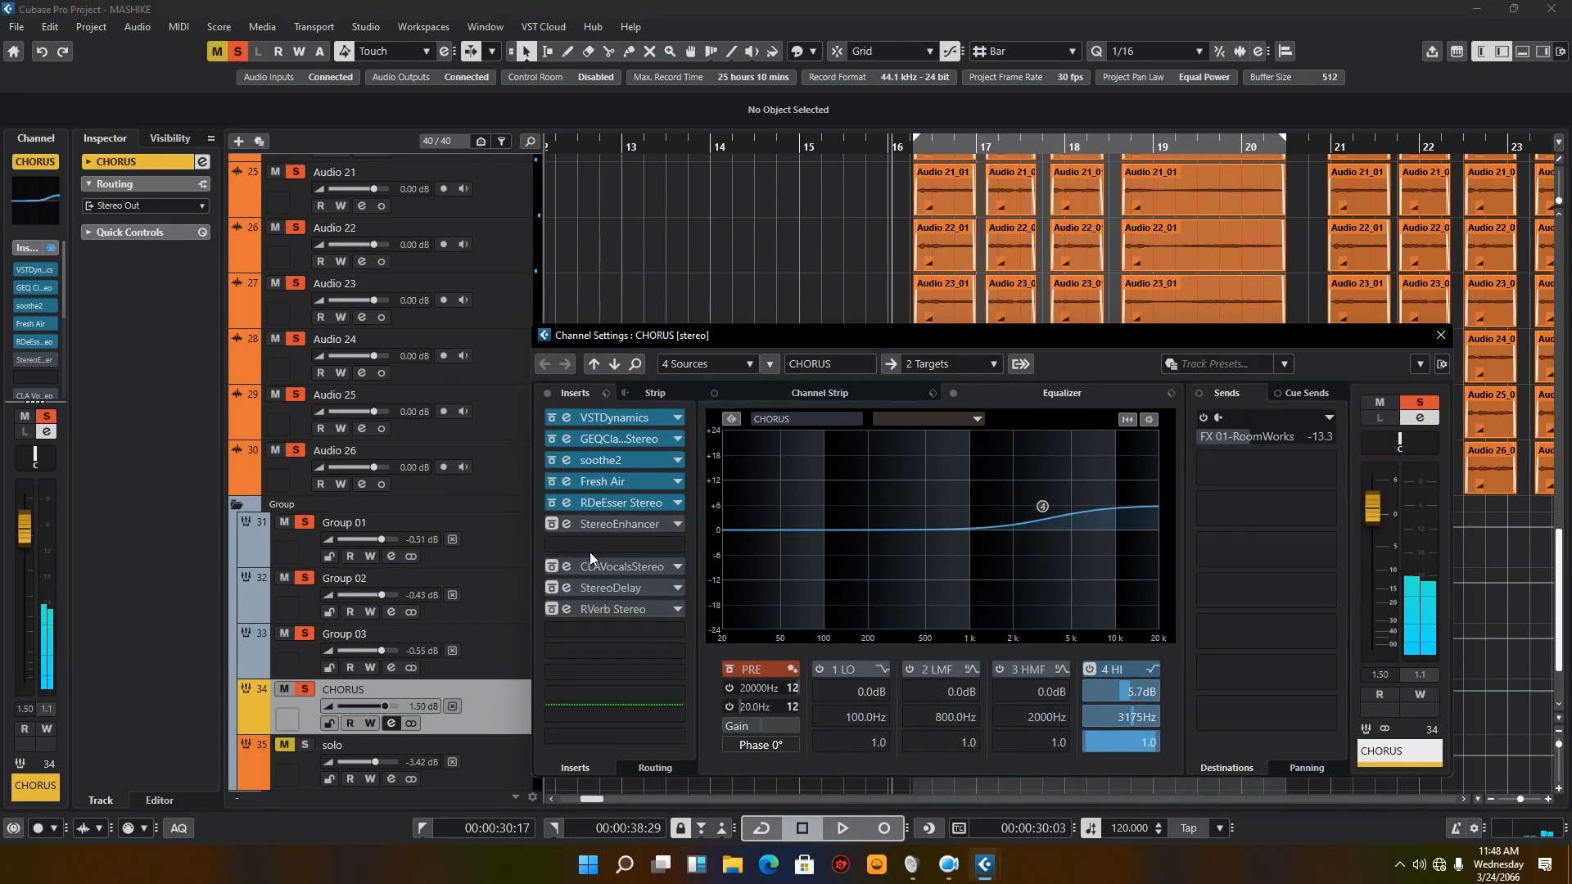
{"action": "left_click", "coordinate": [557, 524], "text": "alt"}
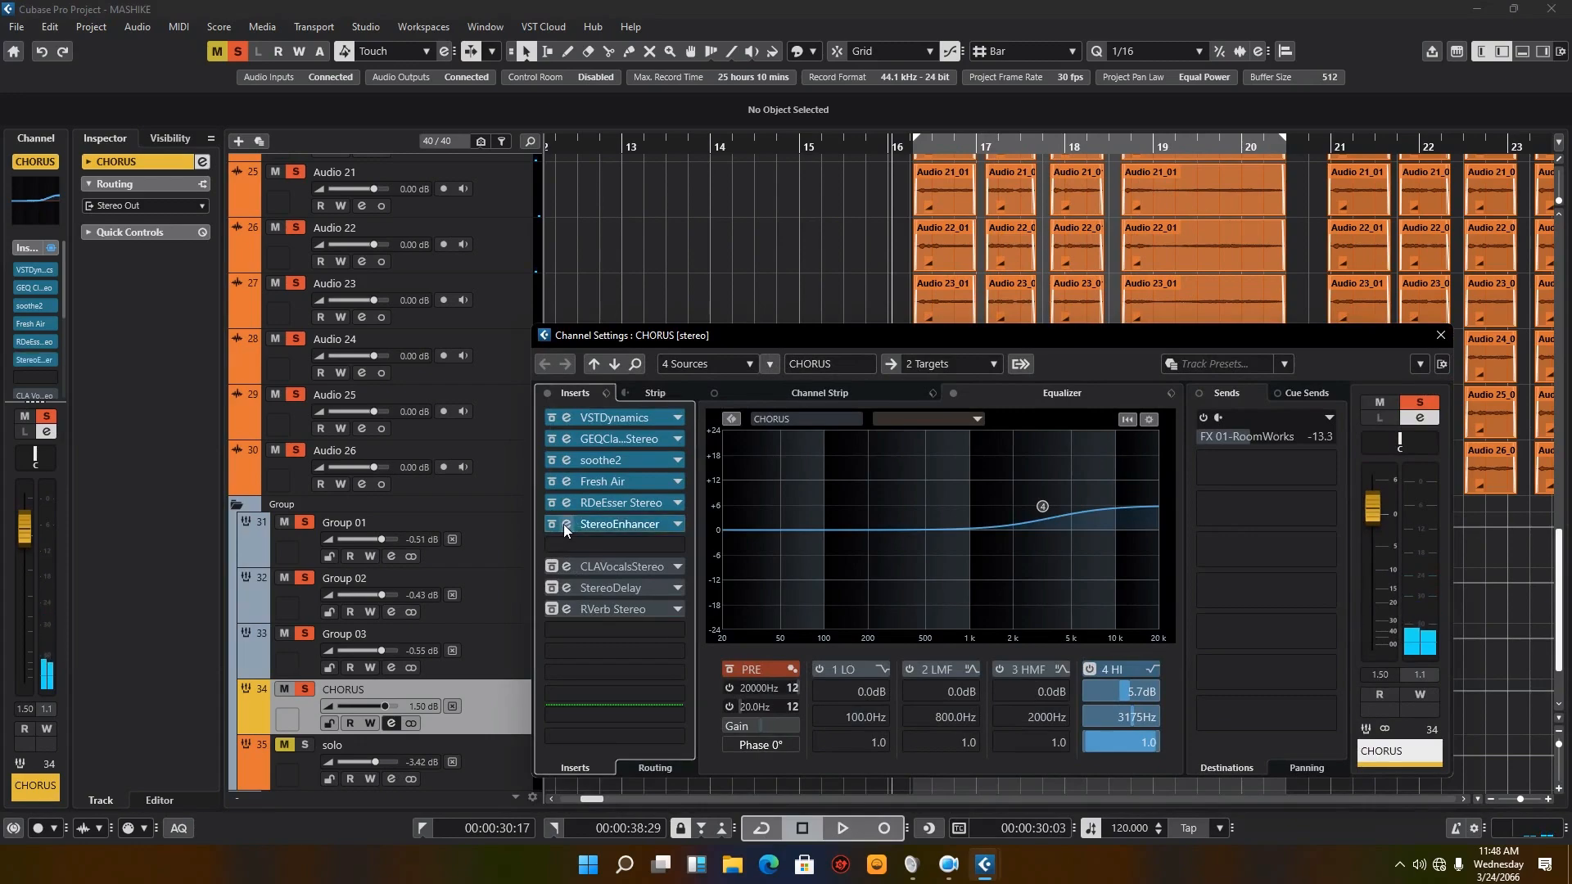
{"action": "left_click", "coordinate": [565, 524]}
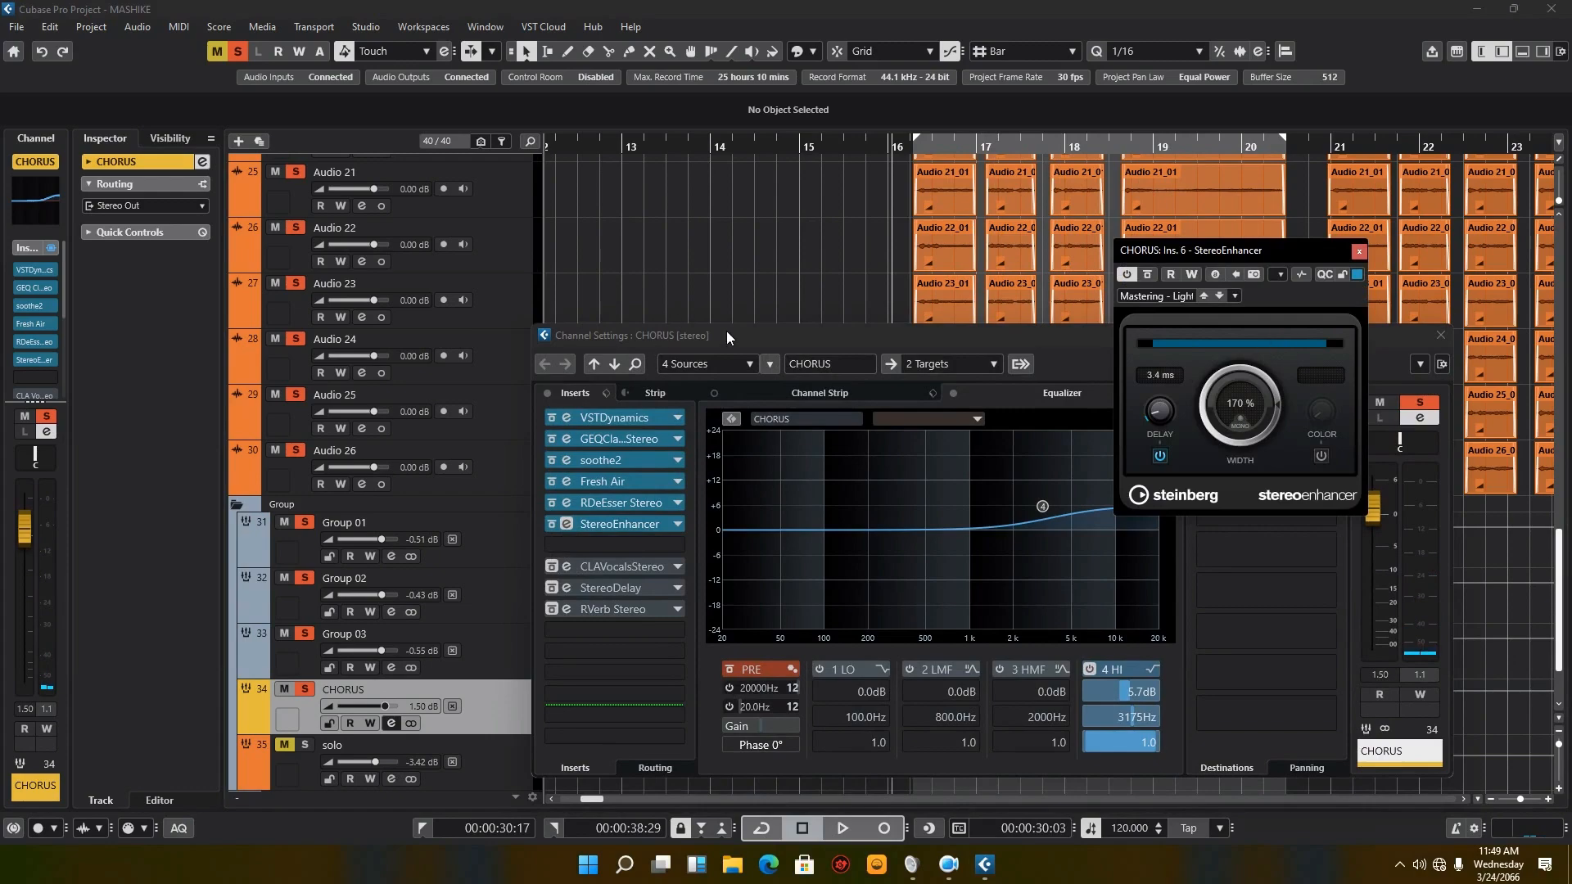
Step: Widen the Channel section and examine the panning of tracks Audio 22 through Audio 25
{"action": "left_click", "coordinate": [489, 302]}
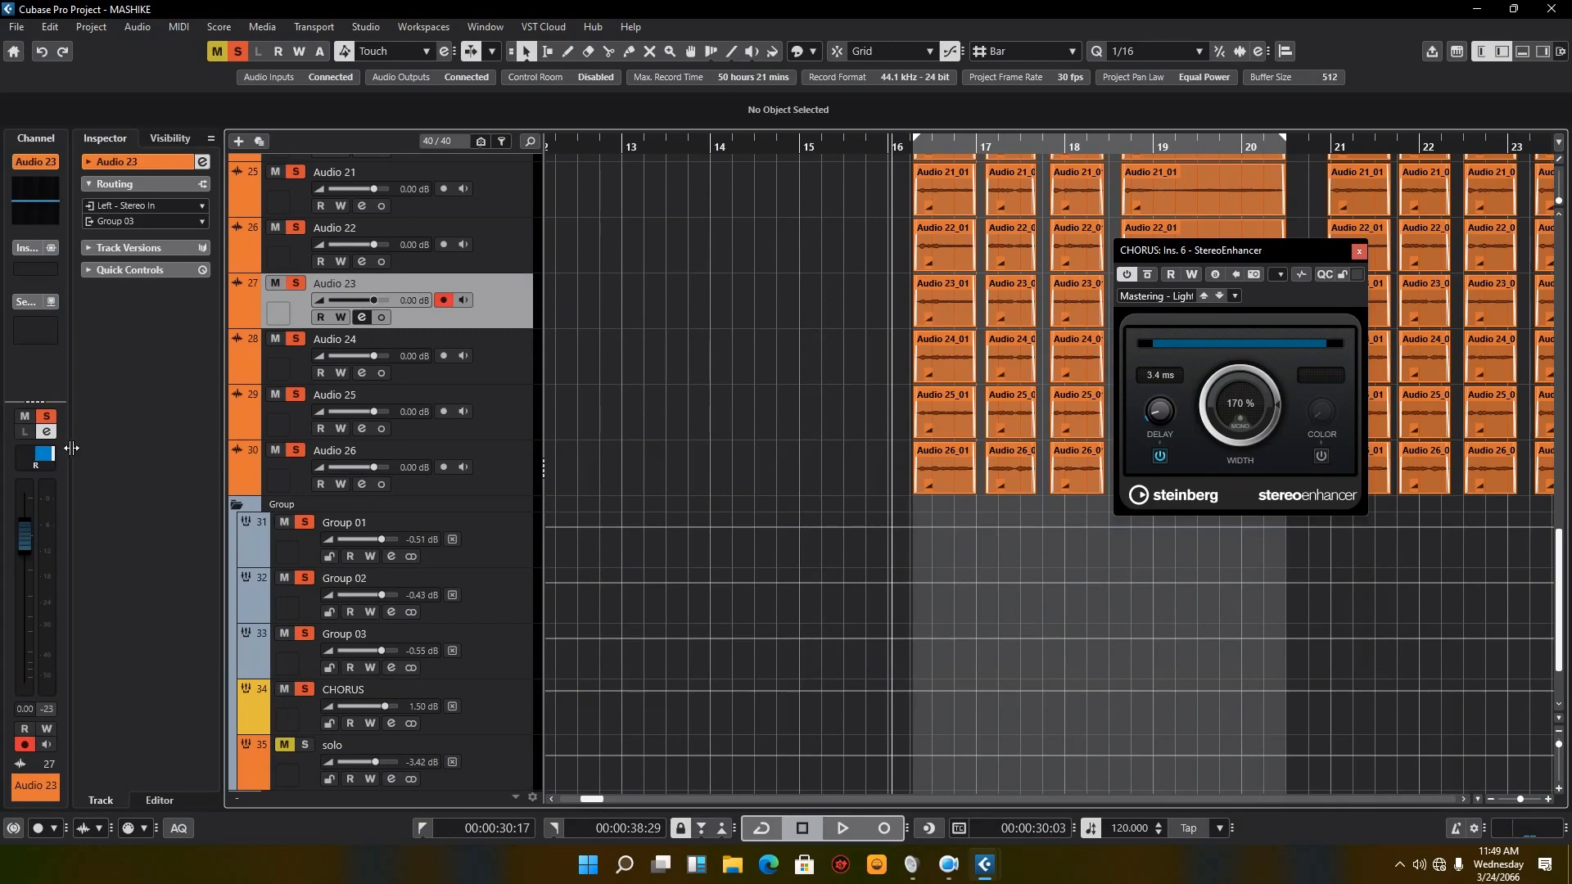
{"action": "left_click_drag", "start_coordinate": [70, 448], "coordinate": [188, 441]}
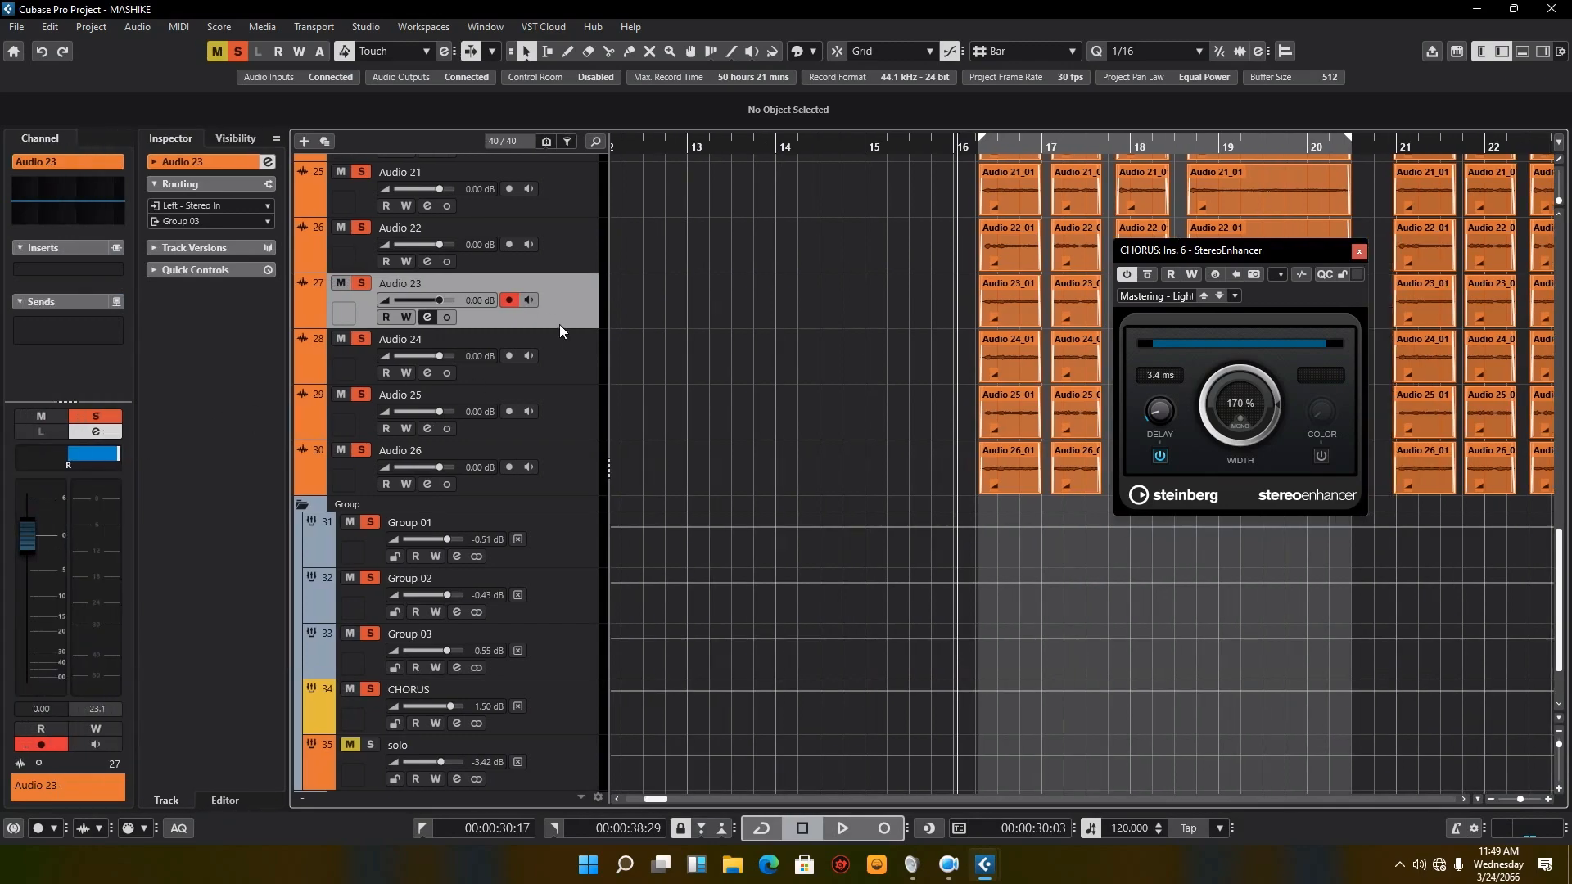
{"action": "left_click", "coordinate": [565, 348]}
{"action": "left_click", "coordinate": [573, 252]}
{"action": "left_click", "coordinate": [576, 354]}
{"action": "left_click", "coordinate": [583, 415]}
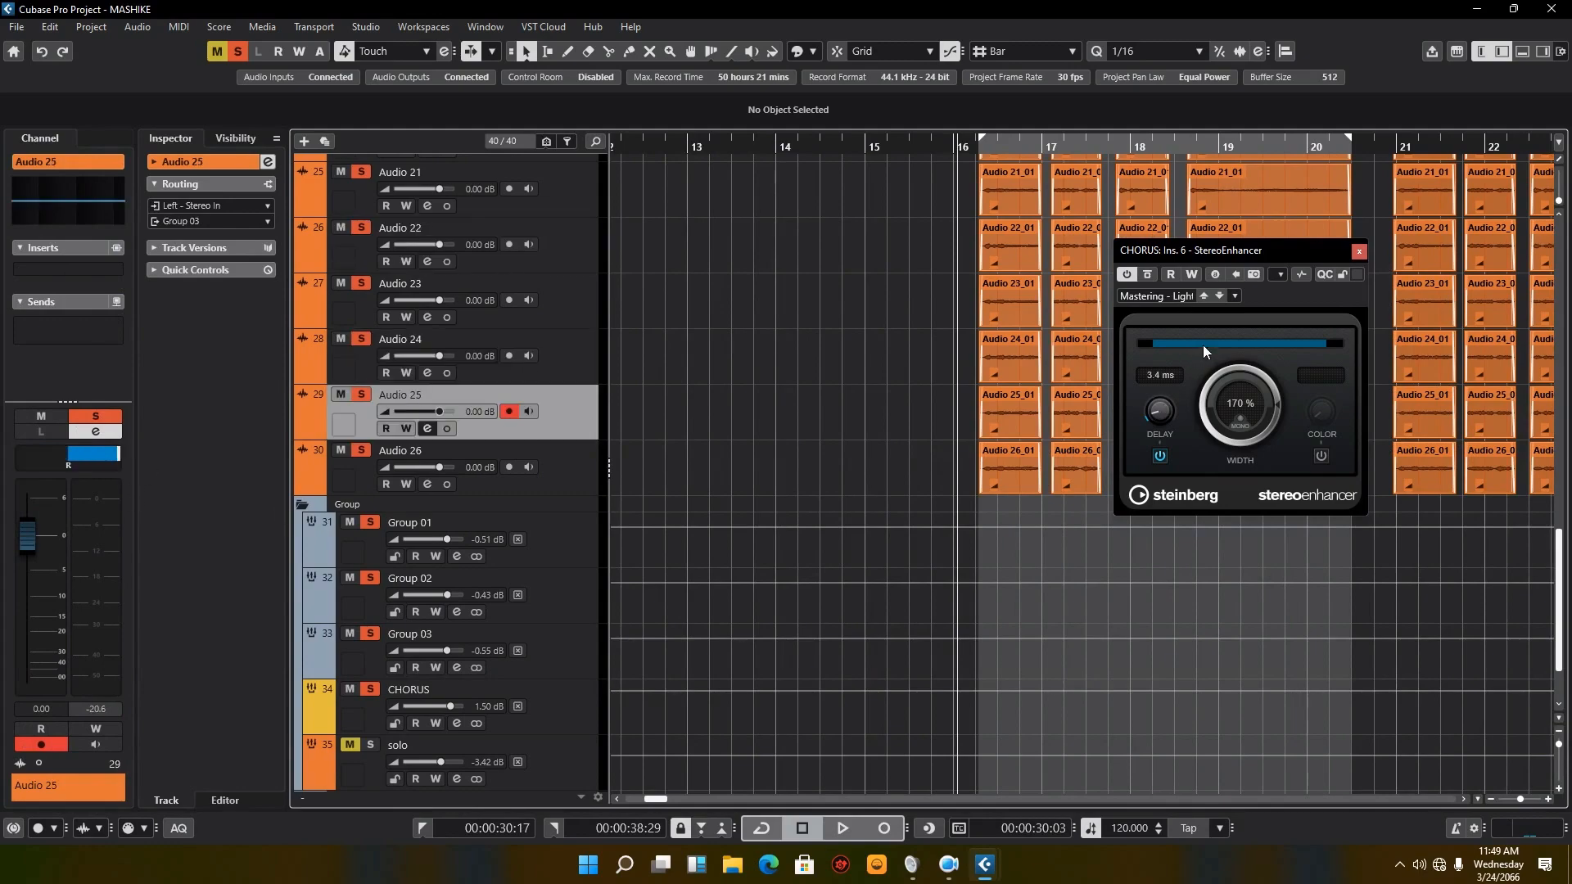
Step: Move the StereoEnhancer editor closer to the track list and reopen the CHORUS channel settings
{"action": "left_click_drag", "start_coordinate": [1225, 257], "coordinate": [1079, 330]}
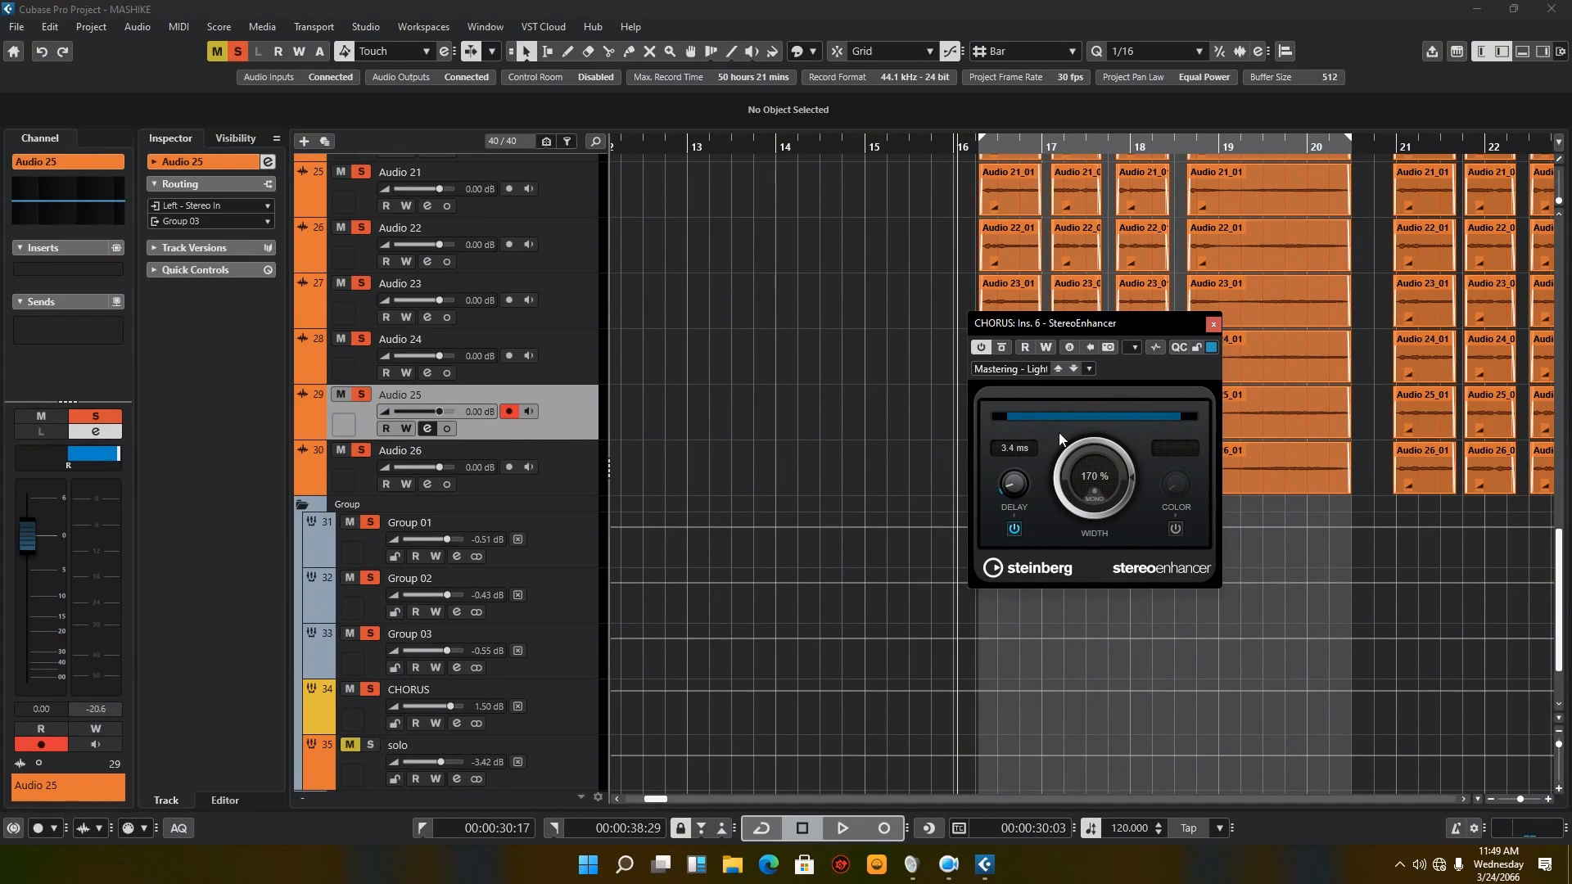
{"action": "scroll", "coordinate": [581, 645], "scroll_direction": "down", "scroll_amount": 2}
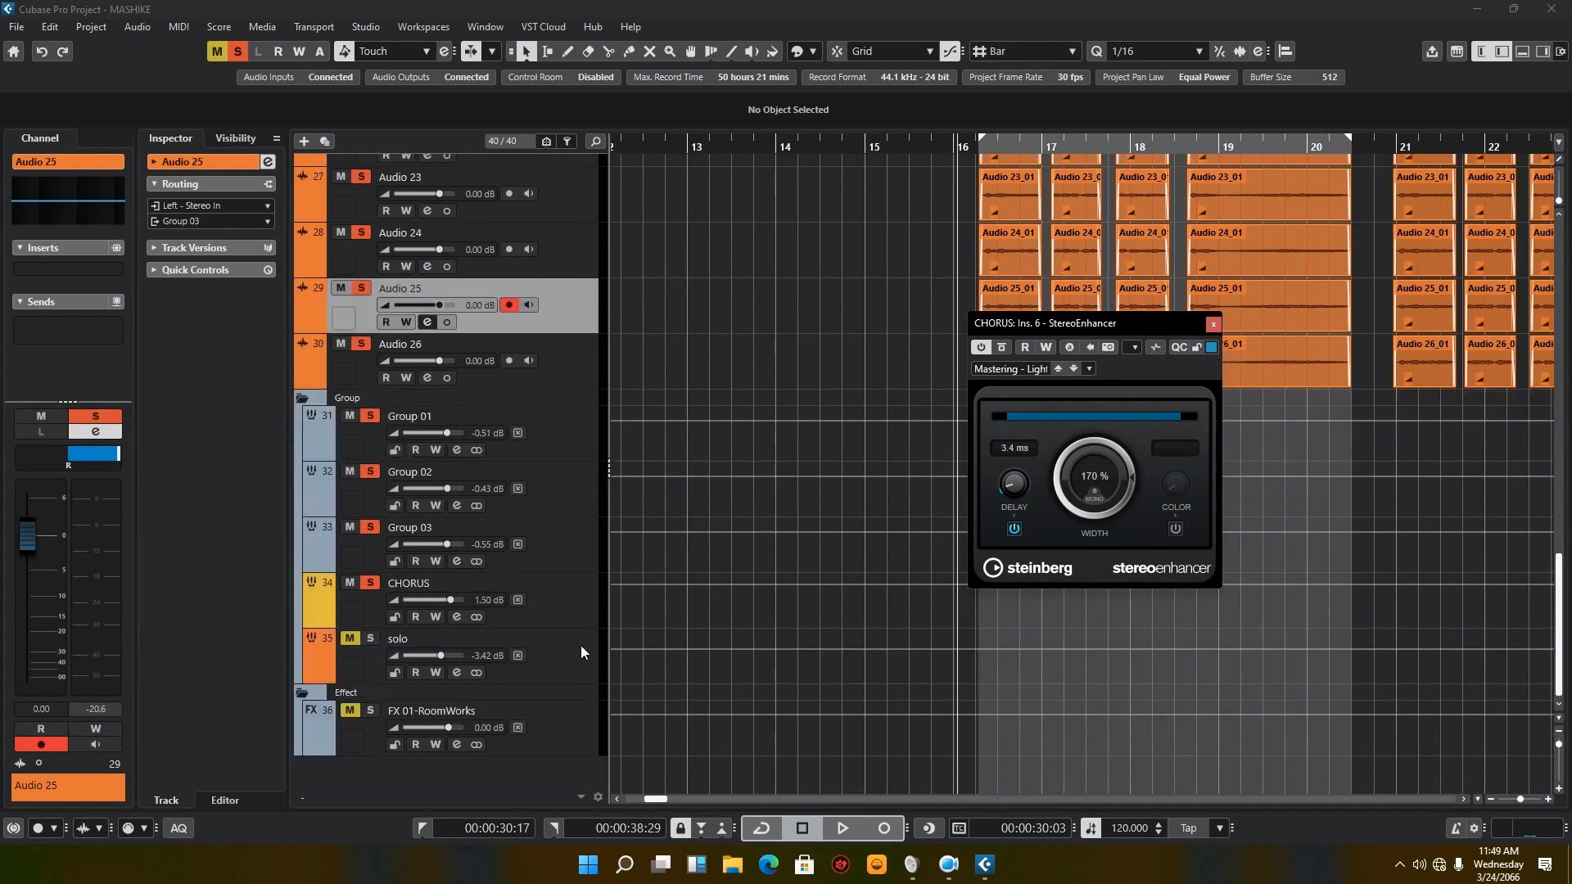
{"action": "left_click", "coordinate": [494, 623]}
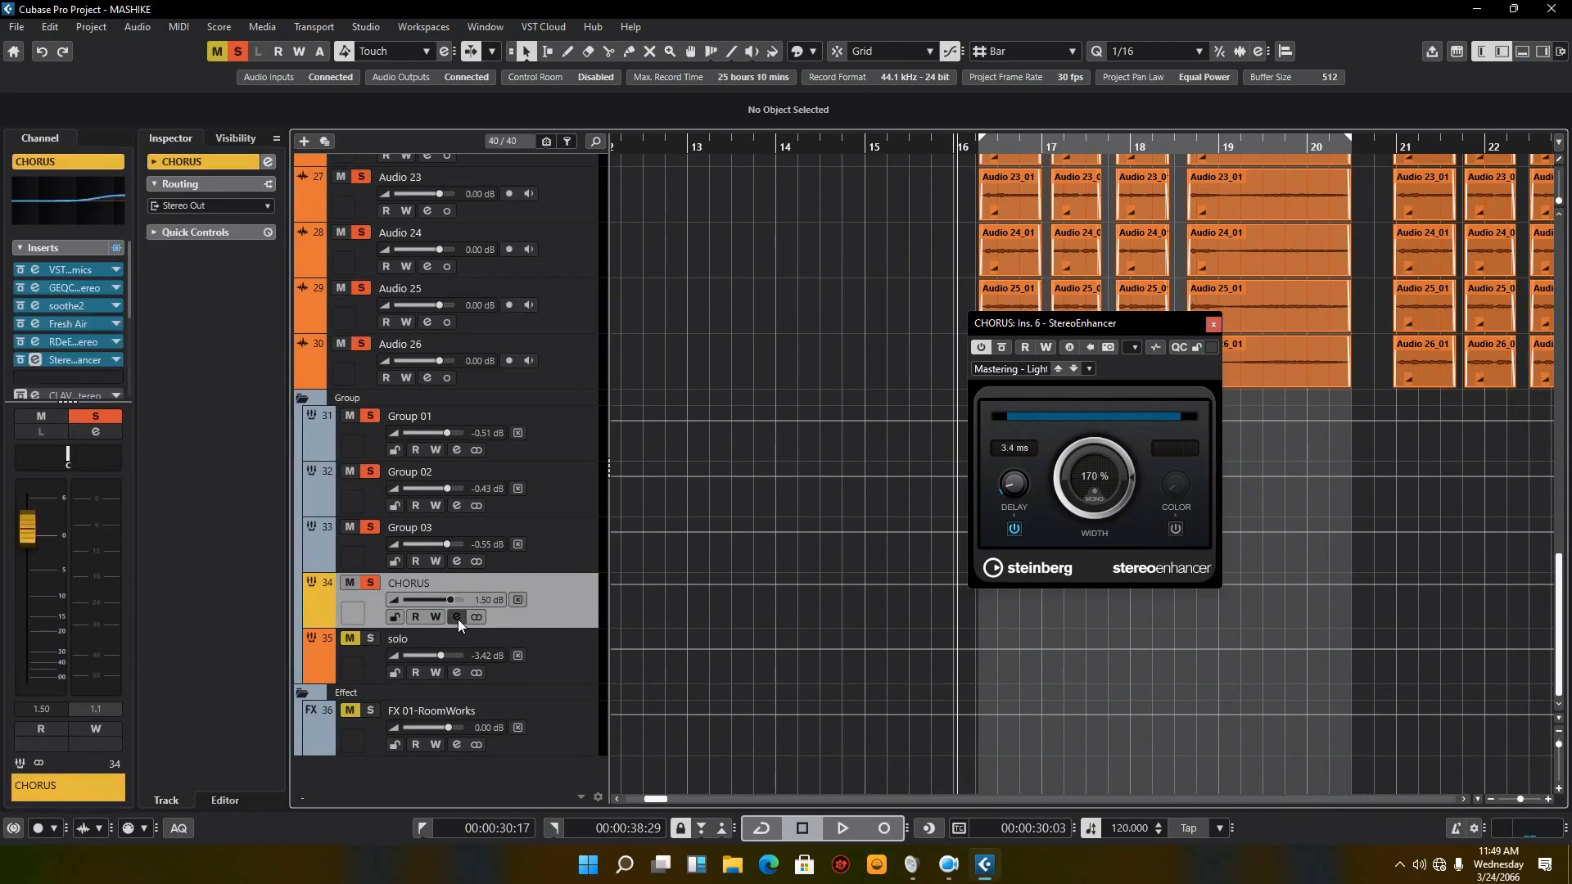
{"action": "left_click", "coordinate": [456, 617]}
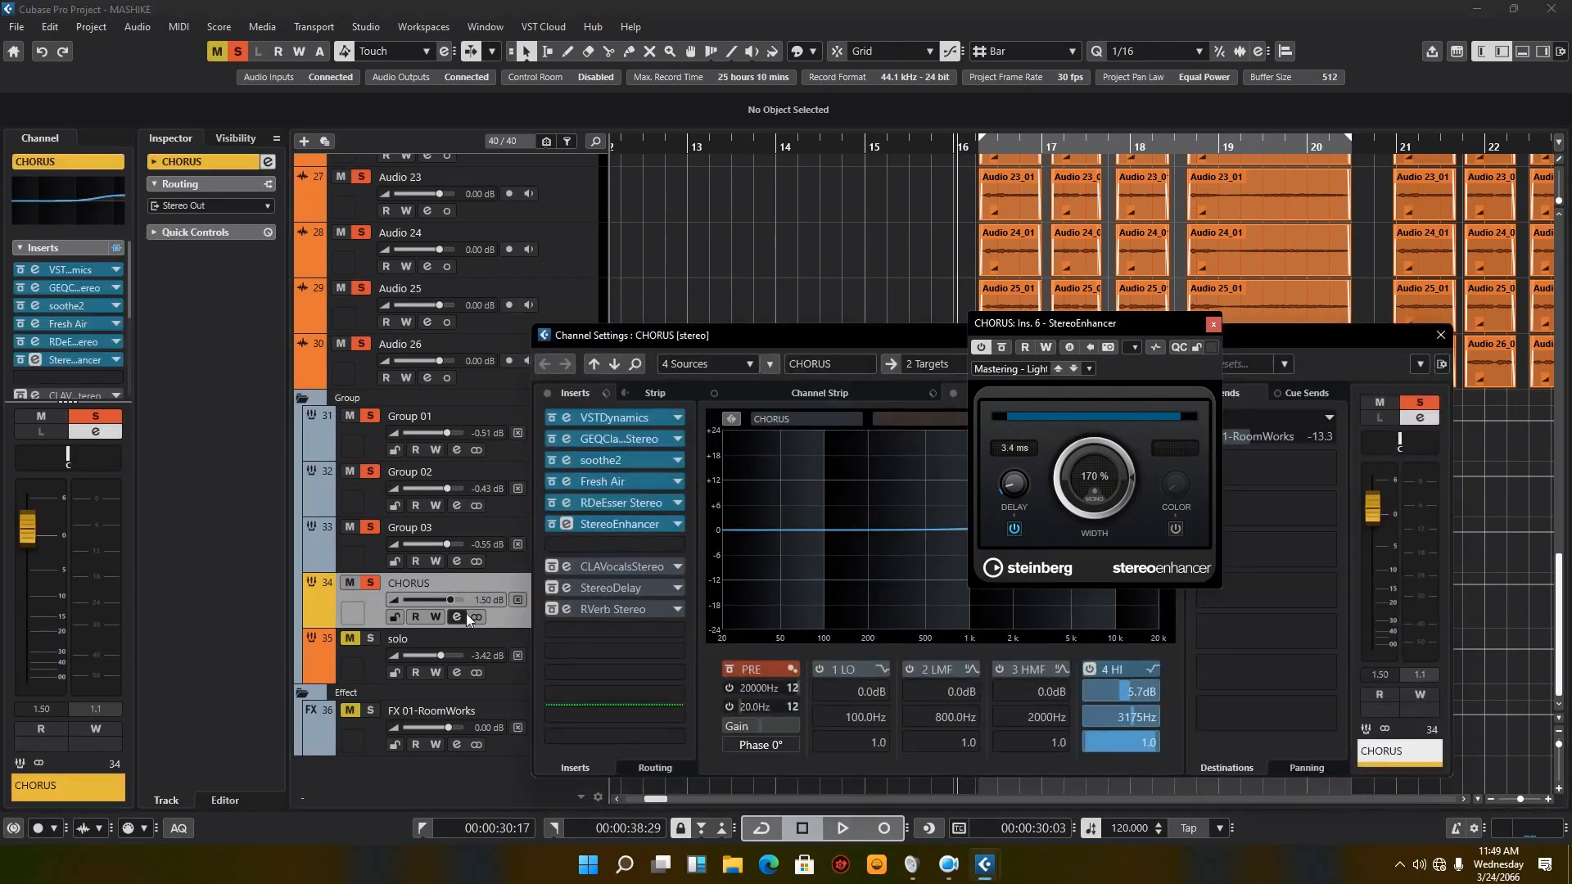
Step: Play CHORUS with StereoEnhancer bypassed, stop, switch the insert off, and restart playback
{"action": "left_click", "coordinate": [552, 525]}
{"action": "left_click", "coordinate": [843, 828]}
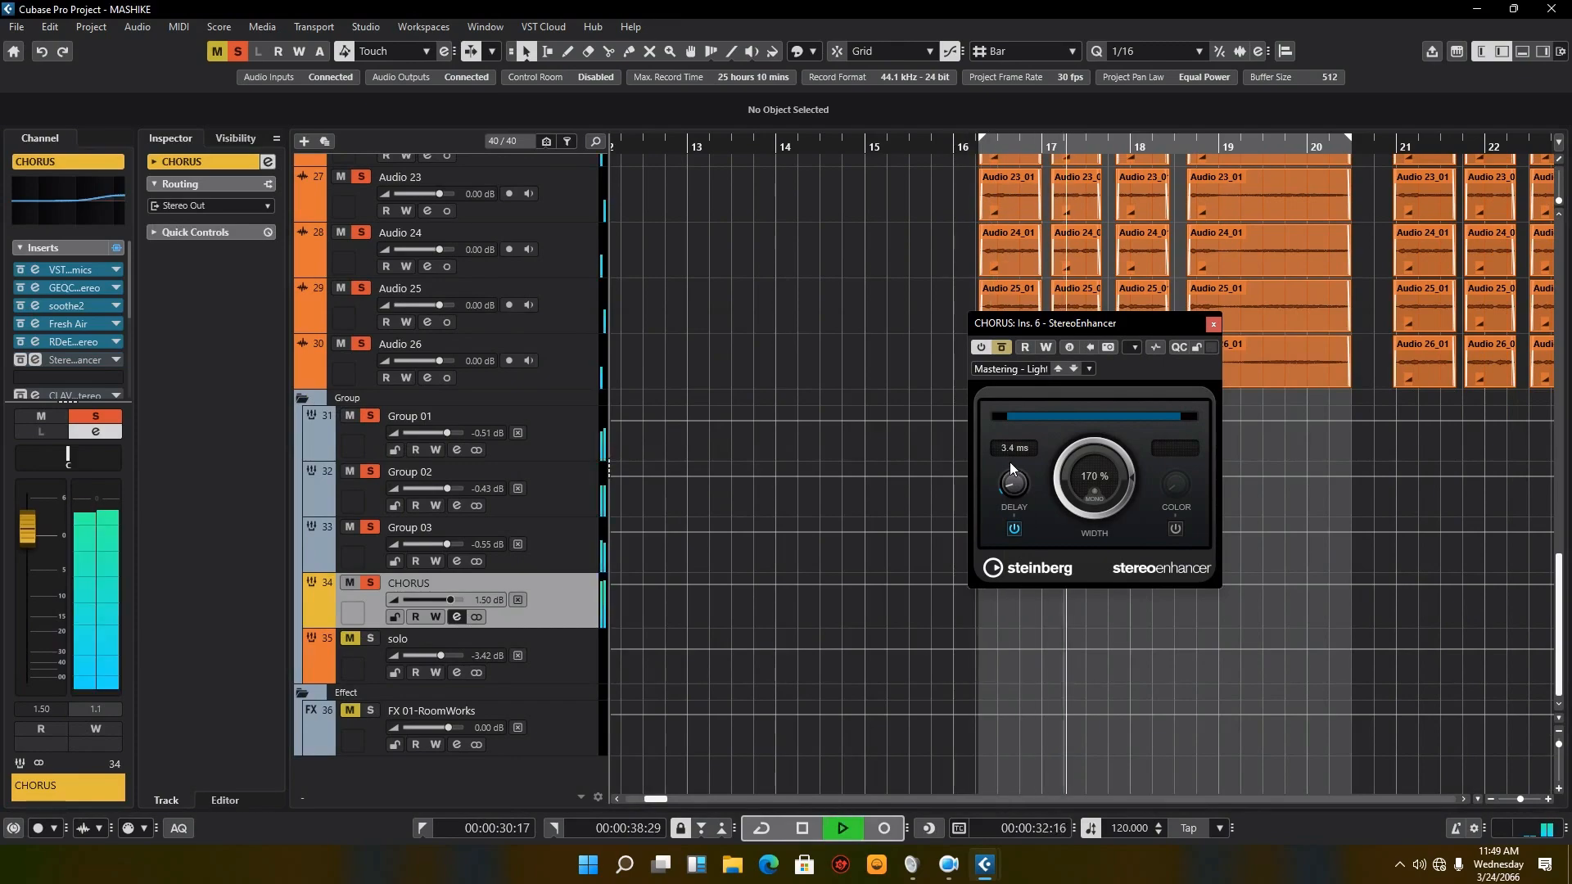
{"action": "key", "text": "space"}
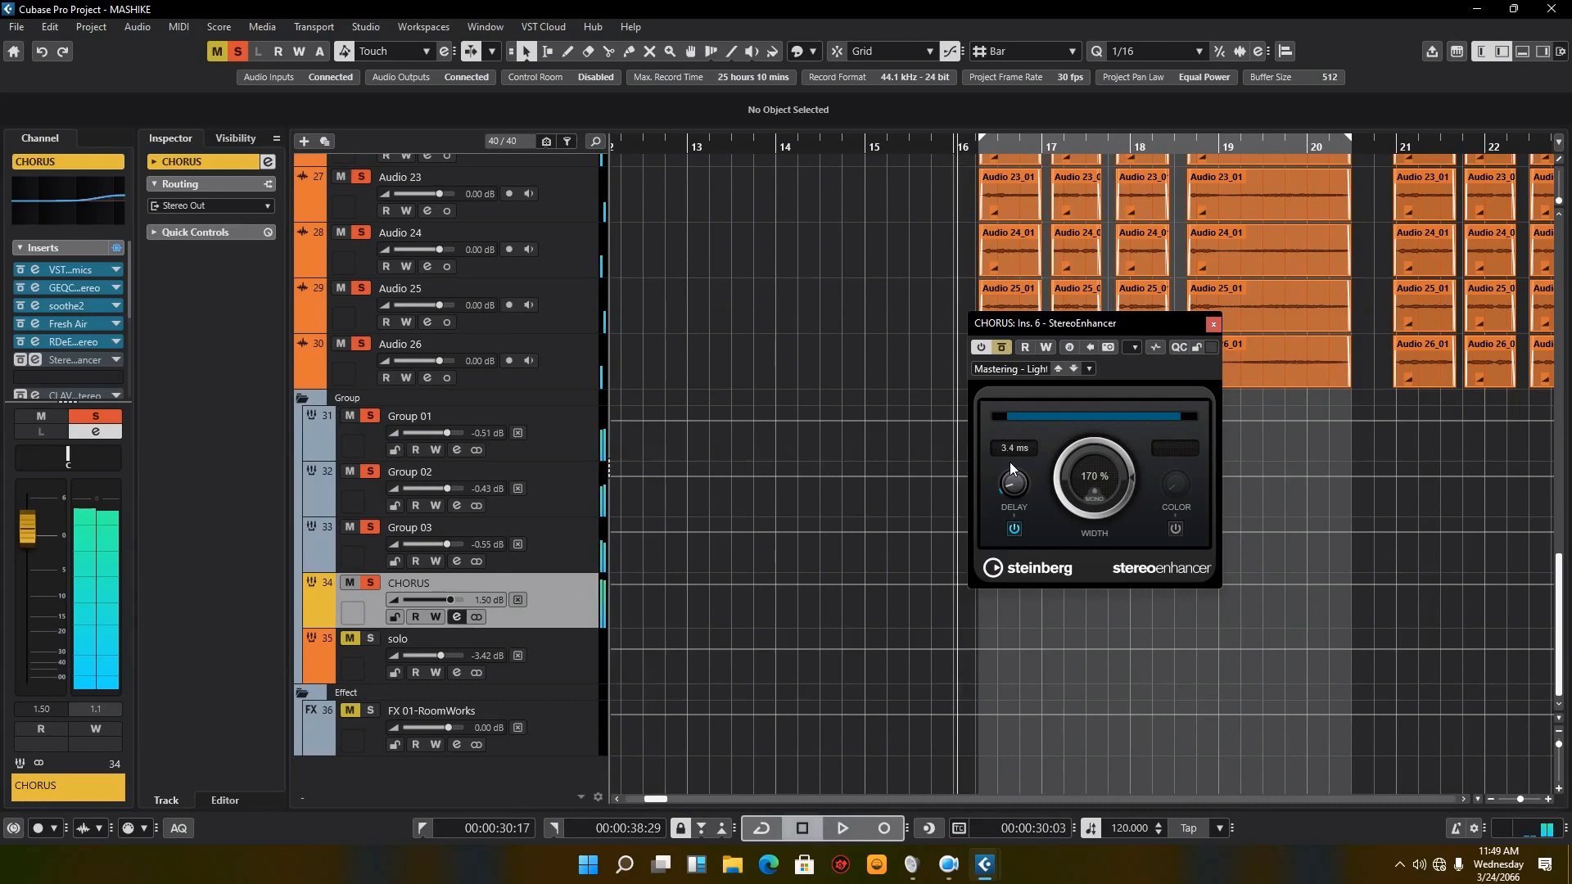
{"action": "left_click", "coordinate": [999, 348]}
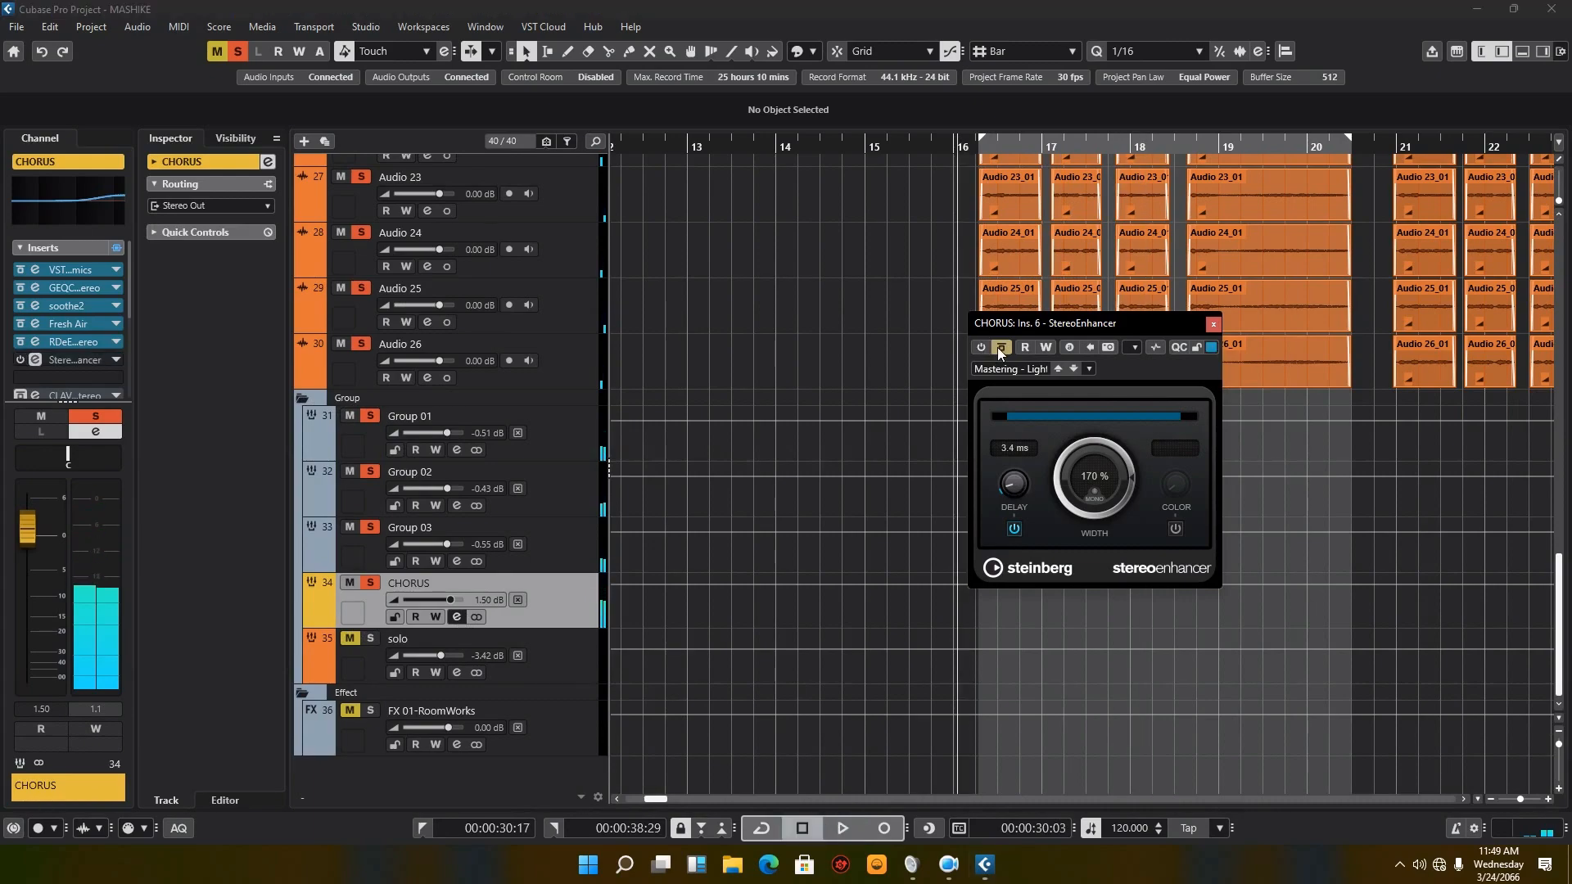
{"action": "key", "text": "space"}
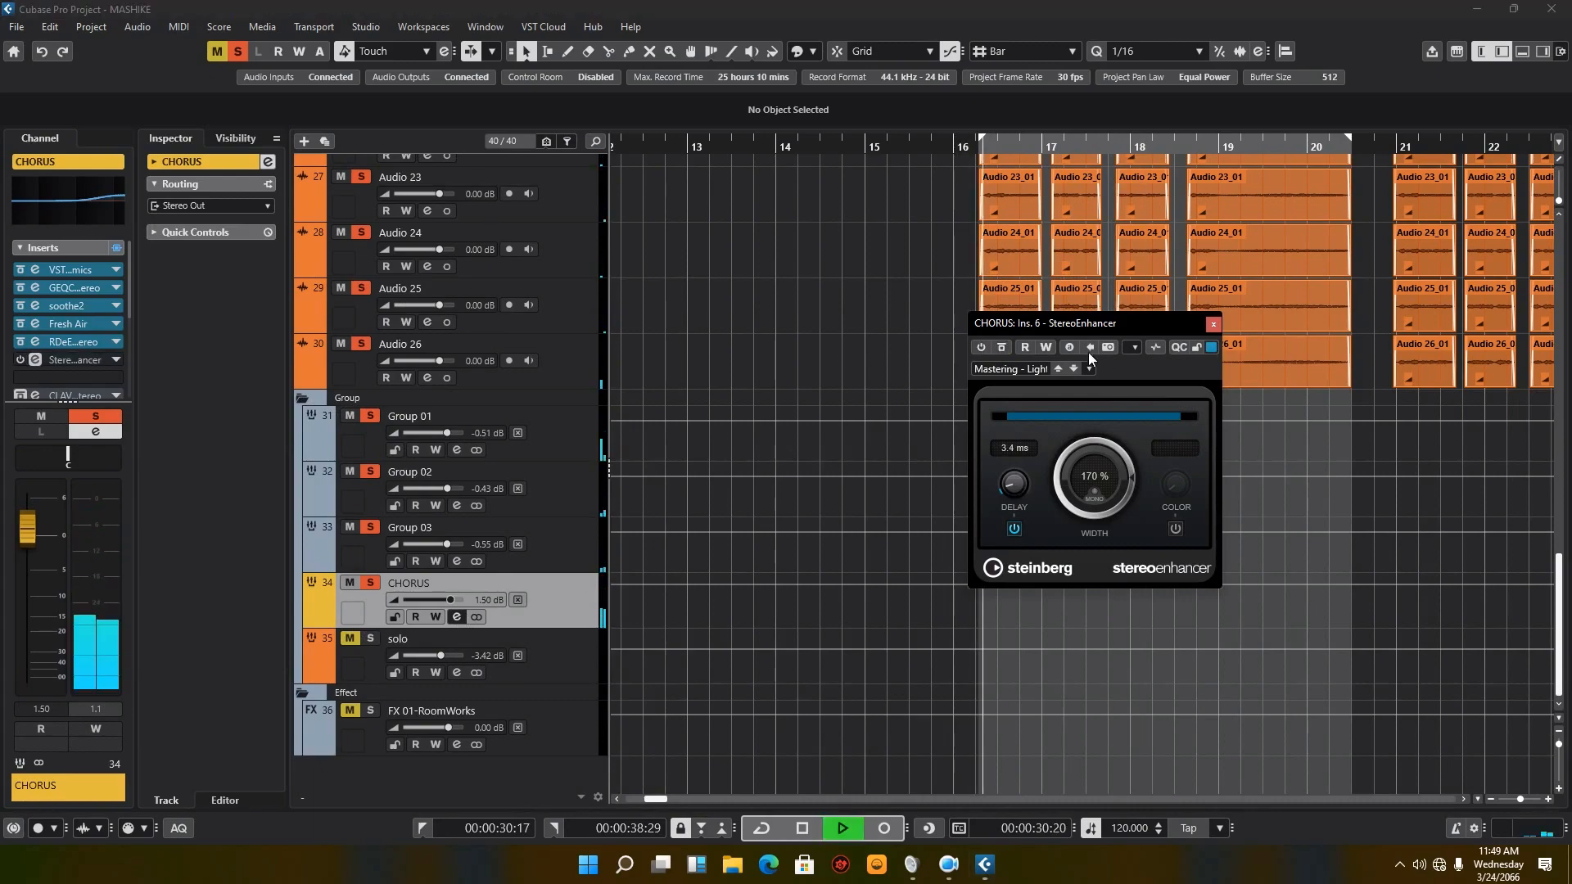
Step: Reopen the CHORUS channel settings, switch the StereoEnhancer insert back on, and restart playback
{"action": "left_click", "coordinate": [456, 621]}
{"action": "left_click", "coordinate": [455, 620]}
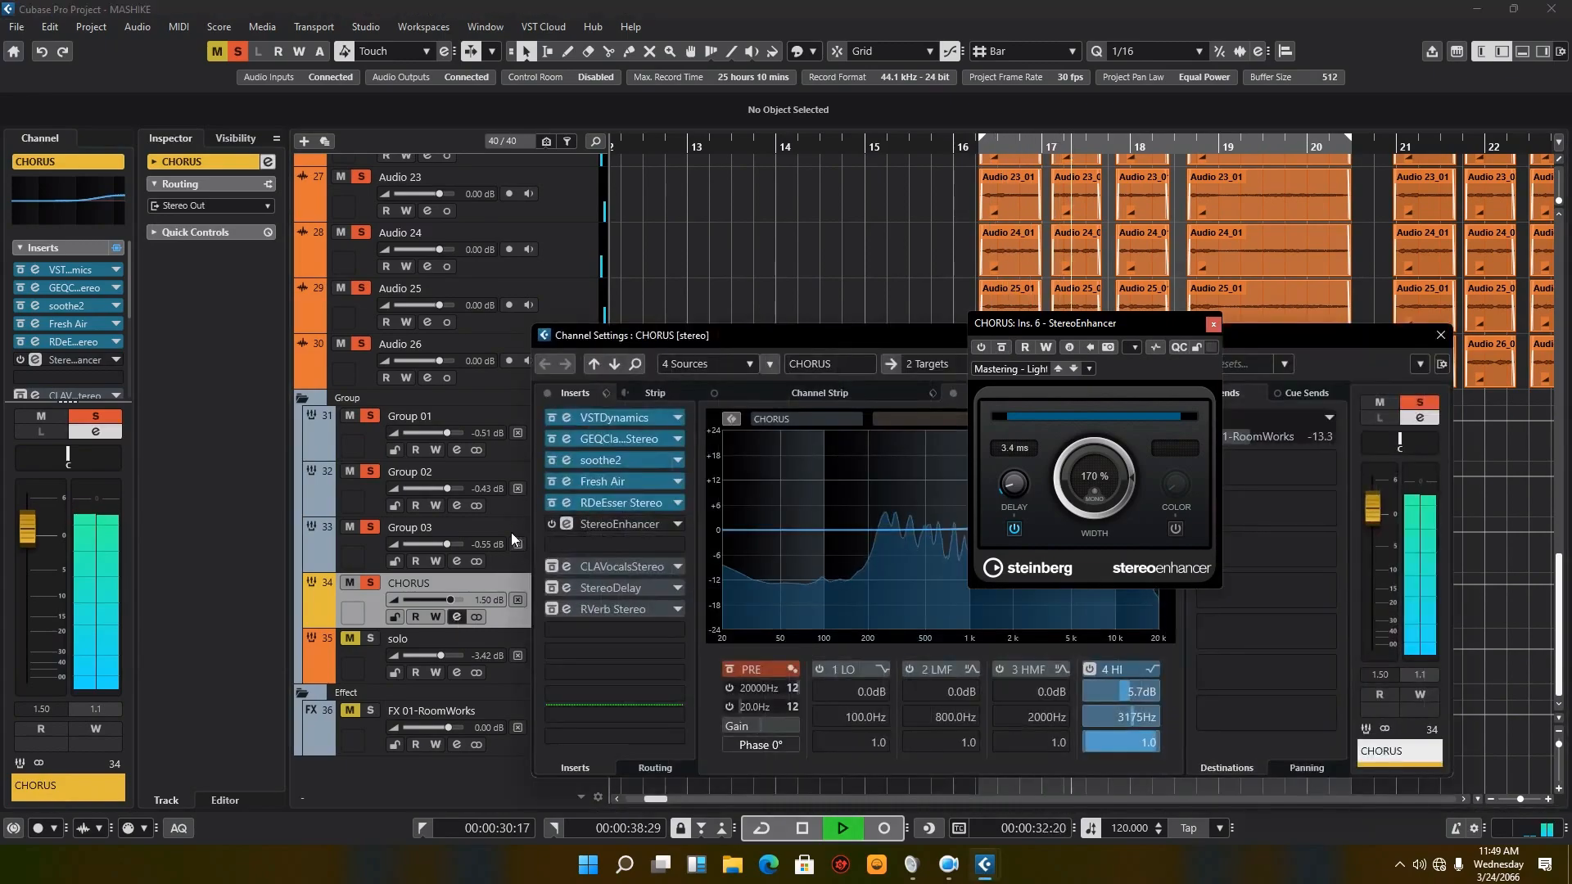
{"action": "left_click", "coordinate": [552, 525]}
{"action": "key", "text": "space"}
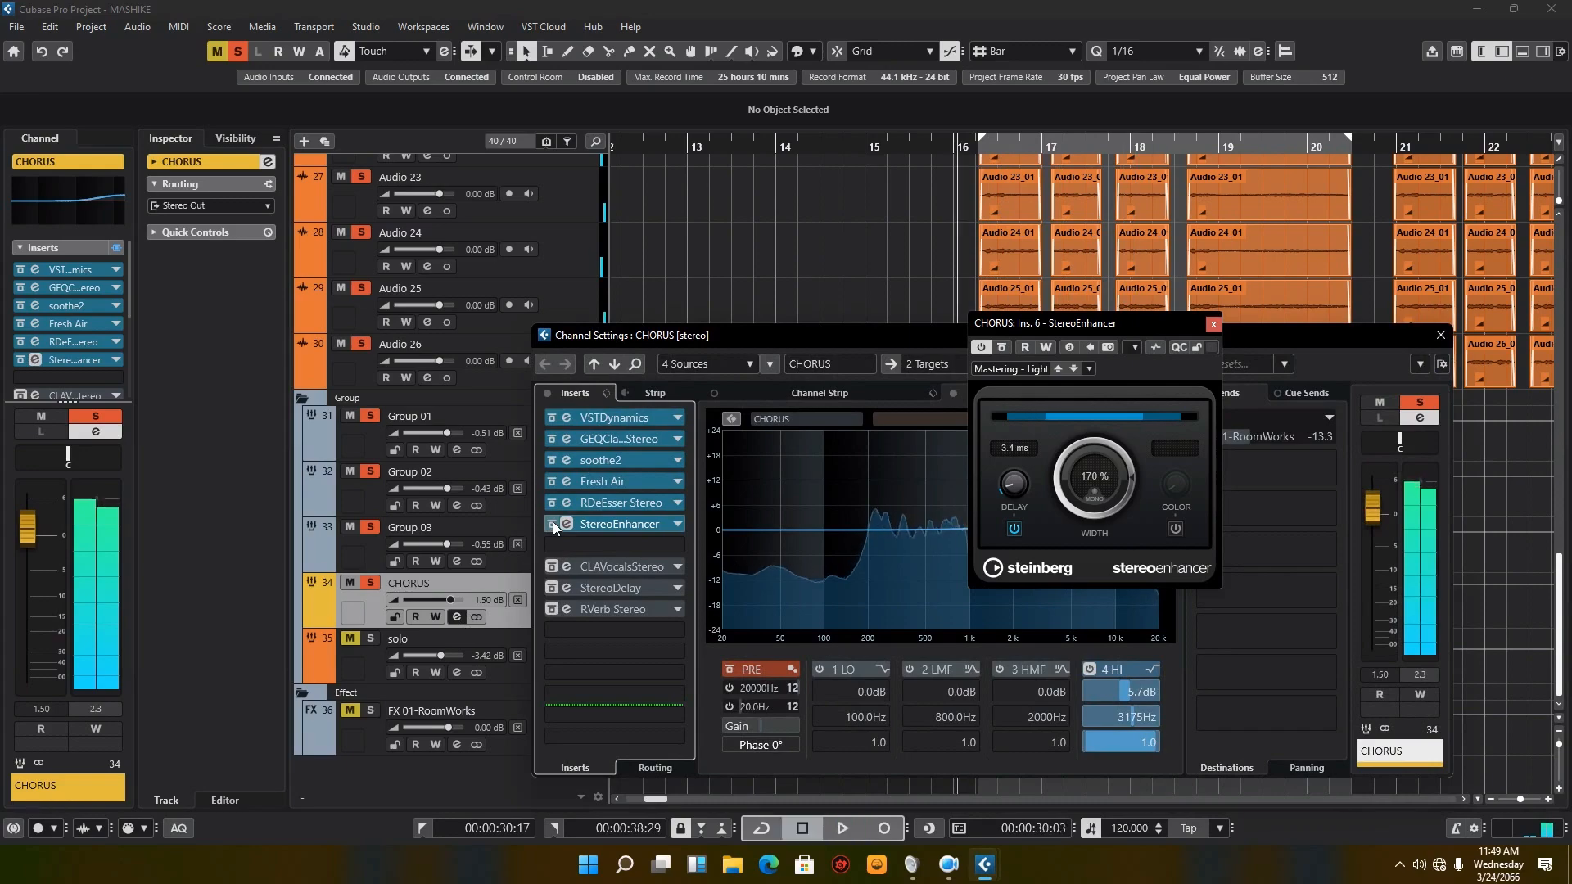
{"action": "key", "text": "space"}
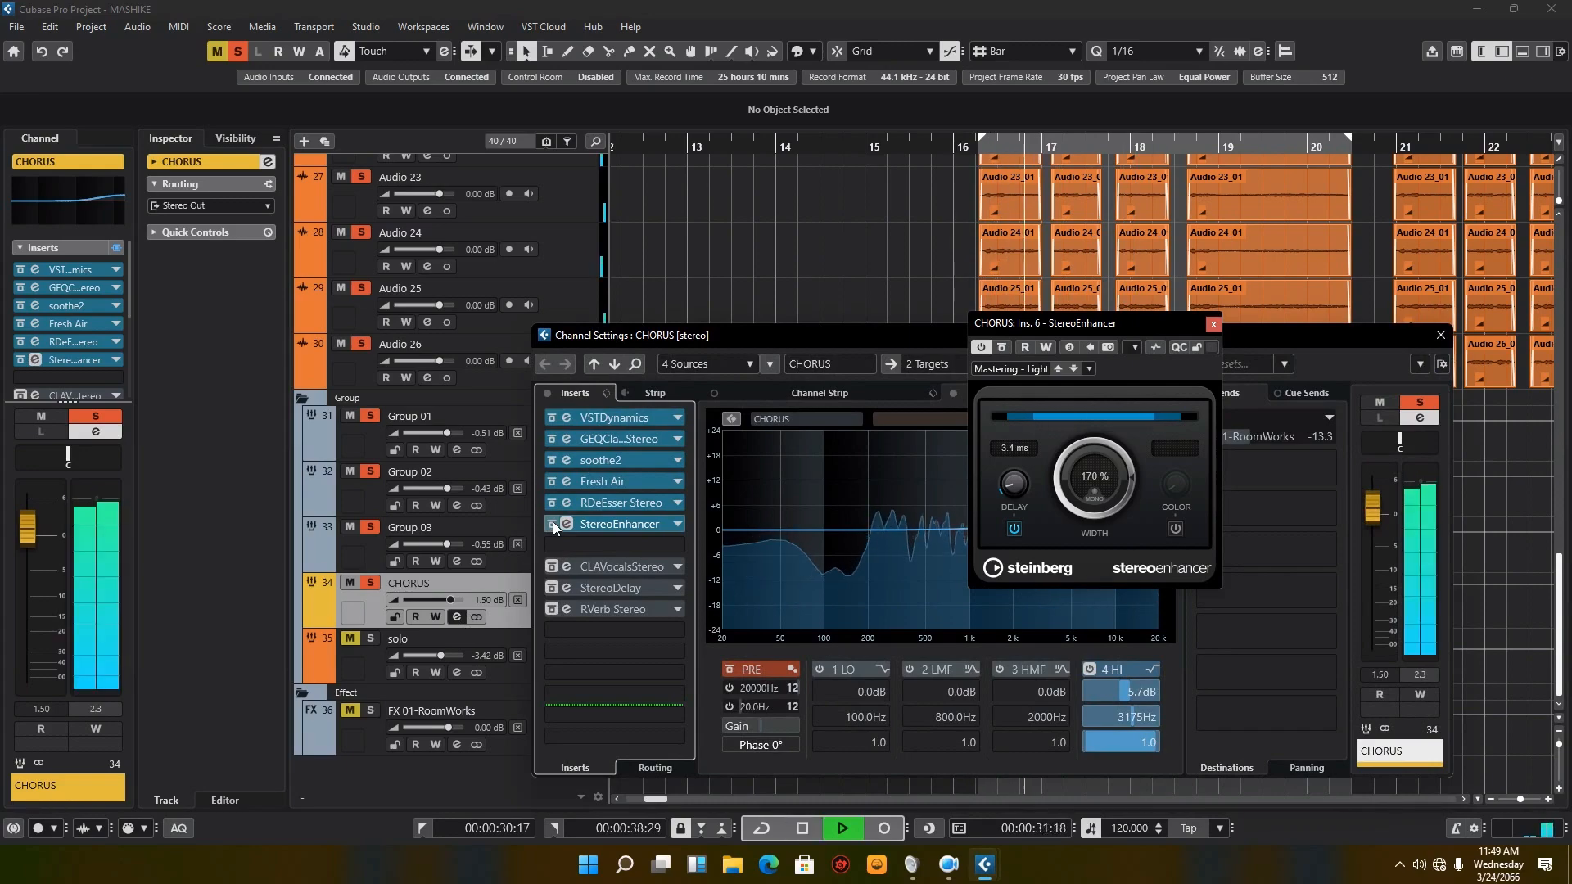
Step: Compare playback with StereoEnhancer bypassed and active, leave it active, then stop and close its editor
{"action": "left_click", "coordinate": [553, 524]}
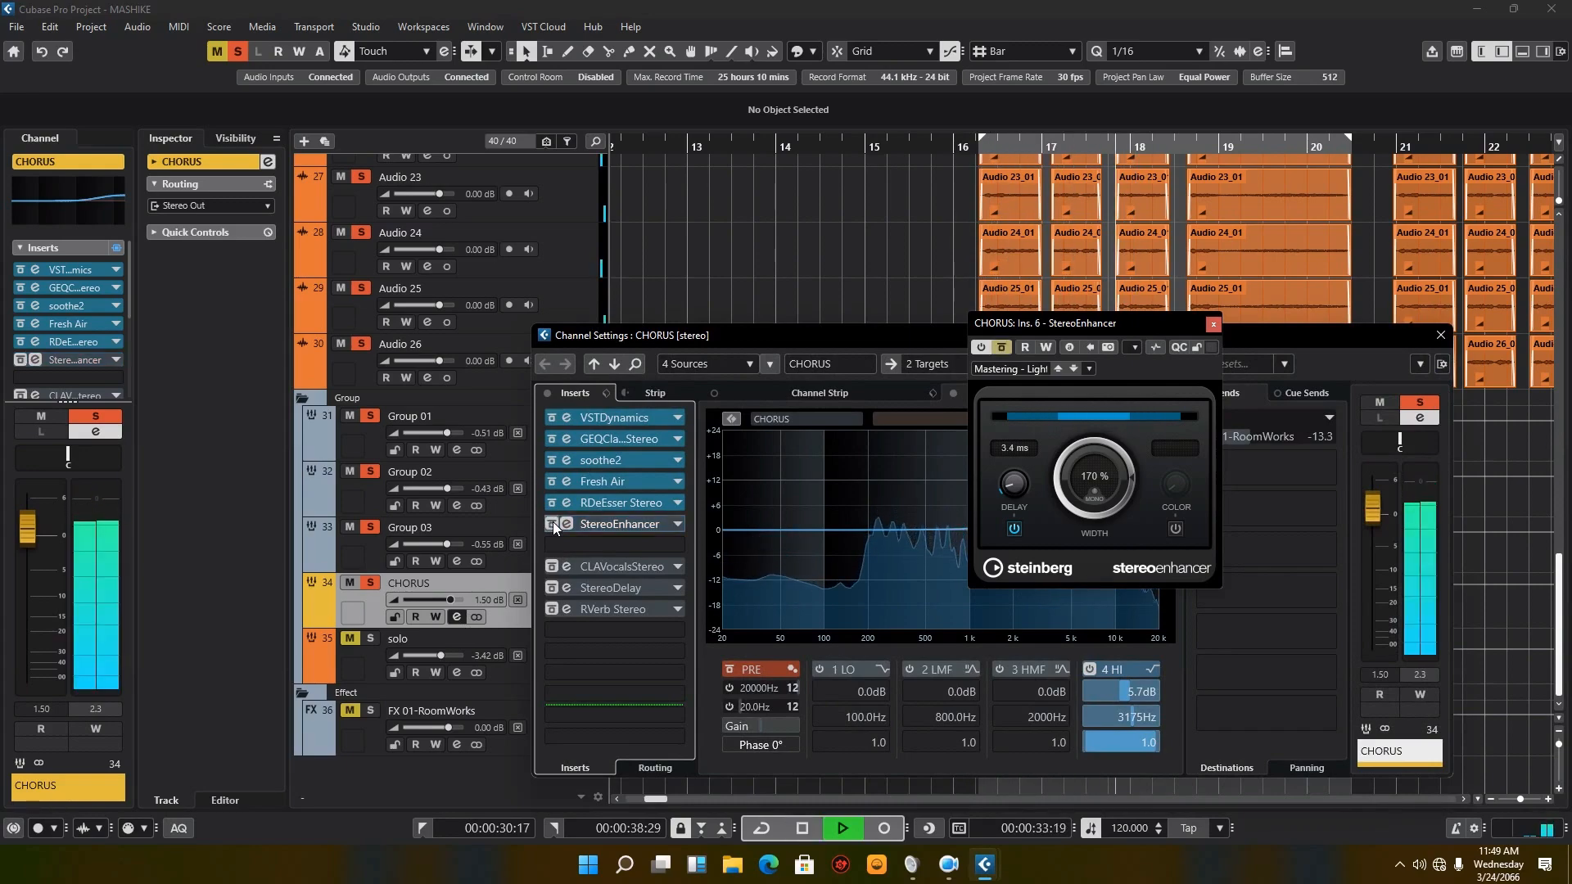
{"action": "left_click", "coordinate": [553, 524]}
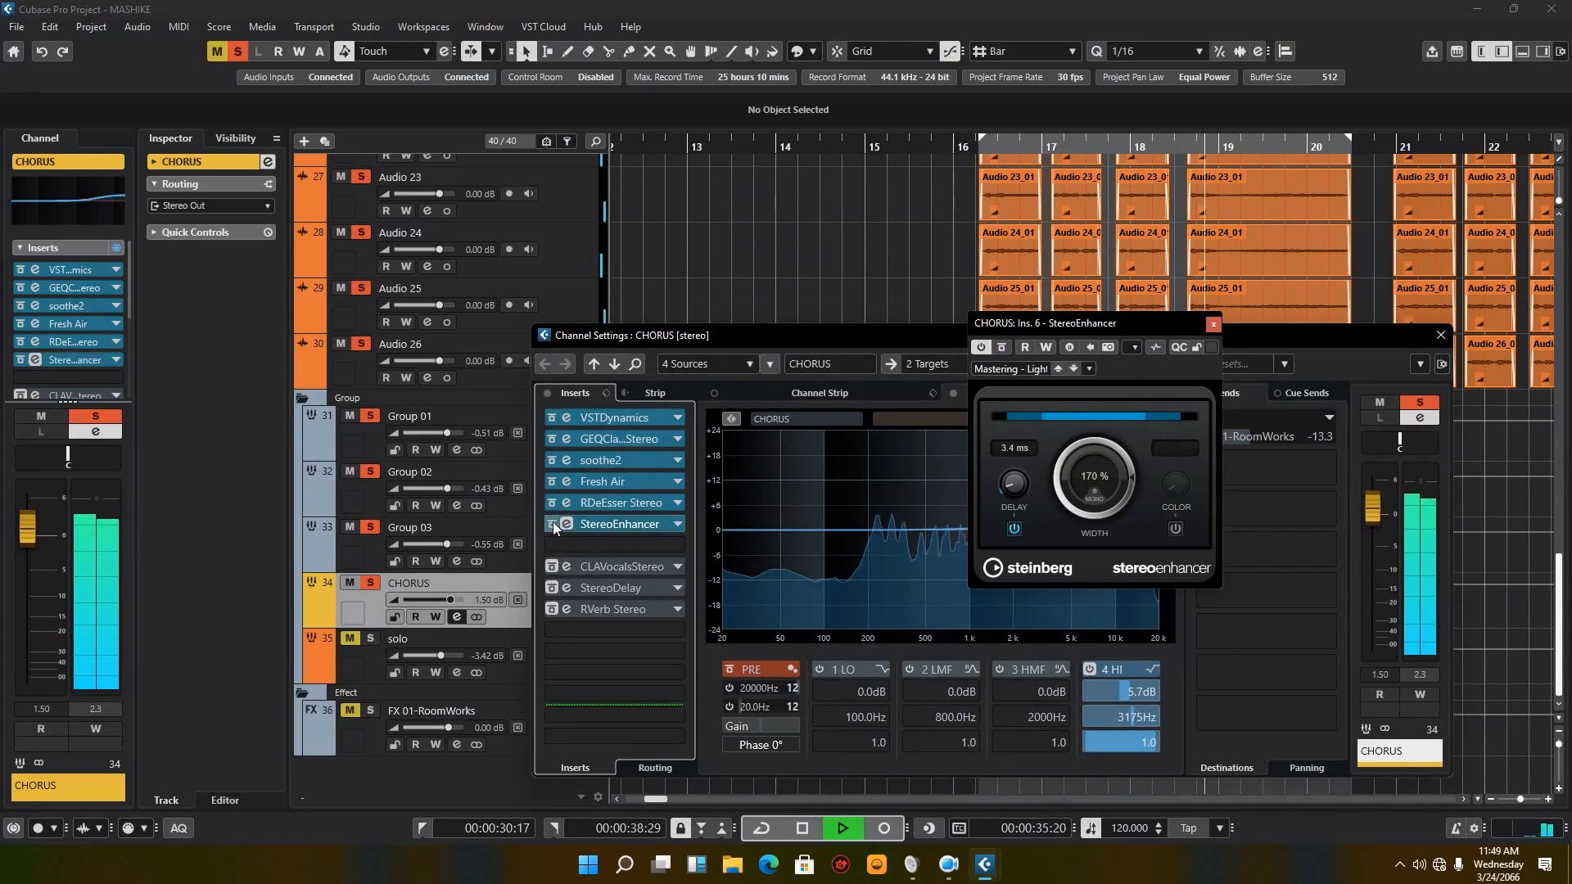
{"action": "key", "text": "space"}
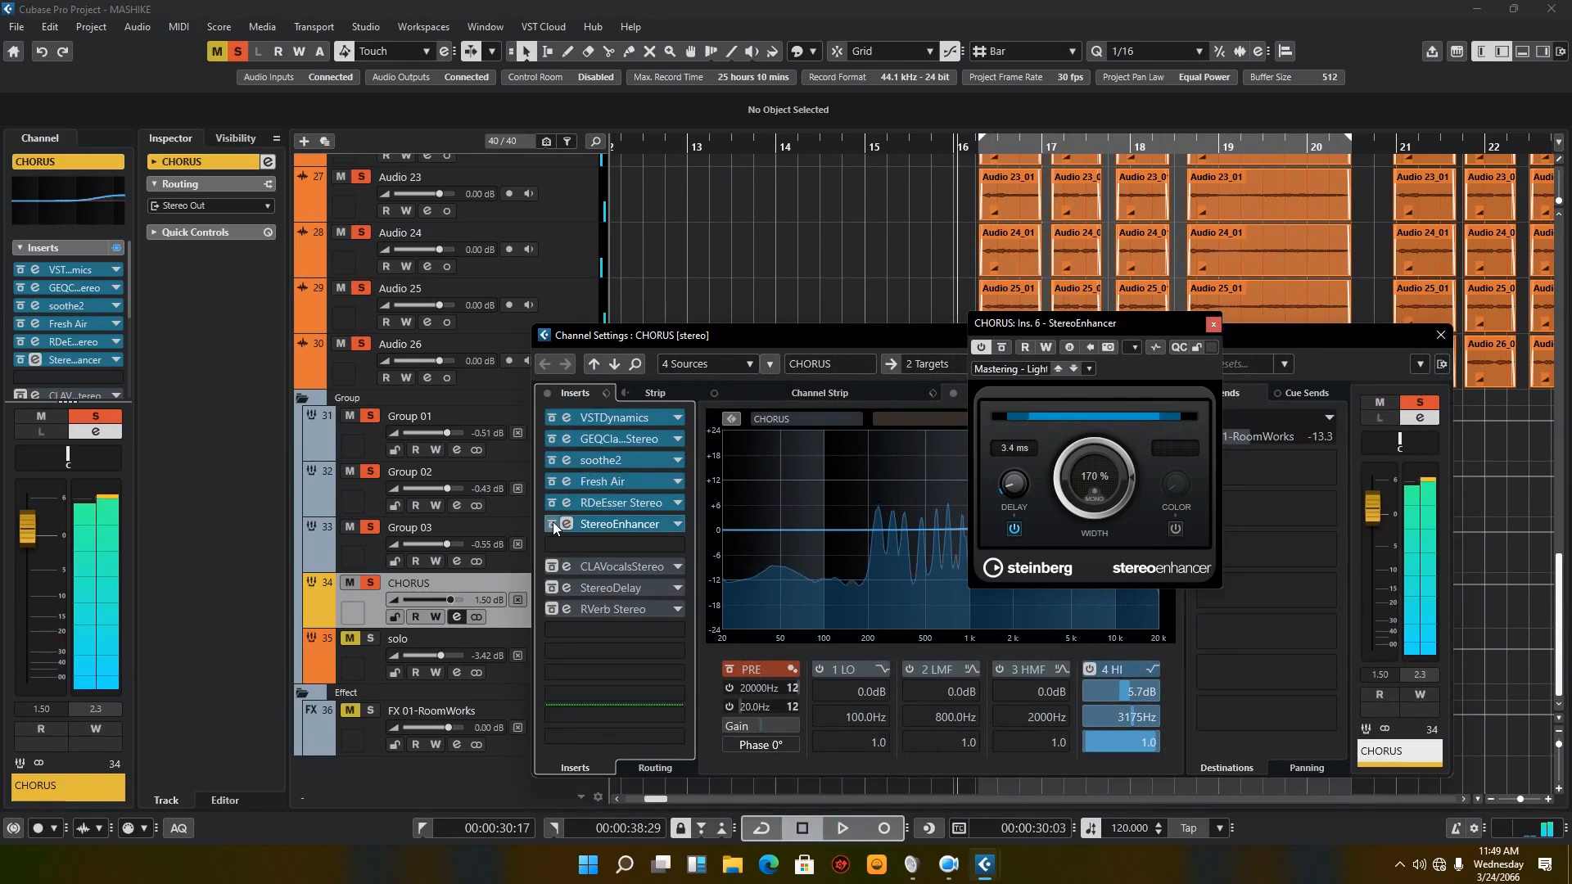
{"action": "left_click", "coordinate": [1214, 325]}
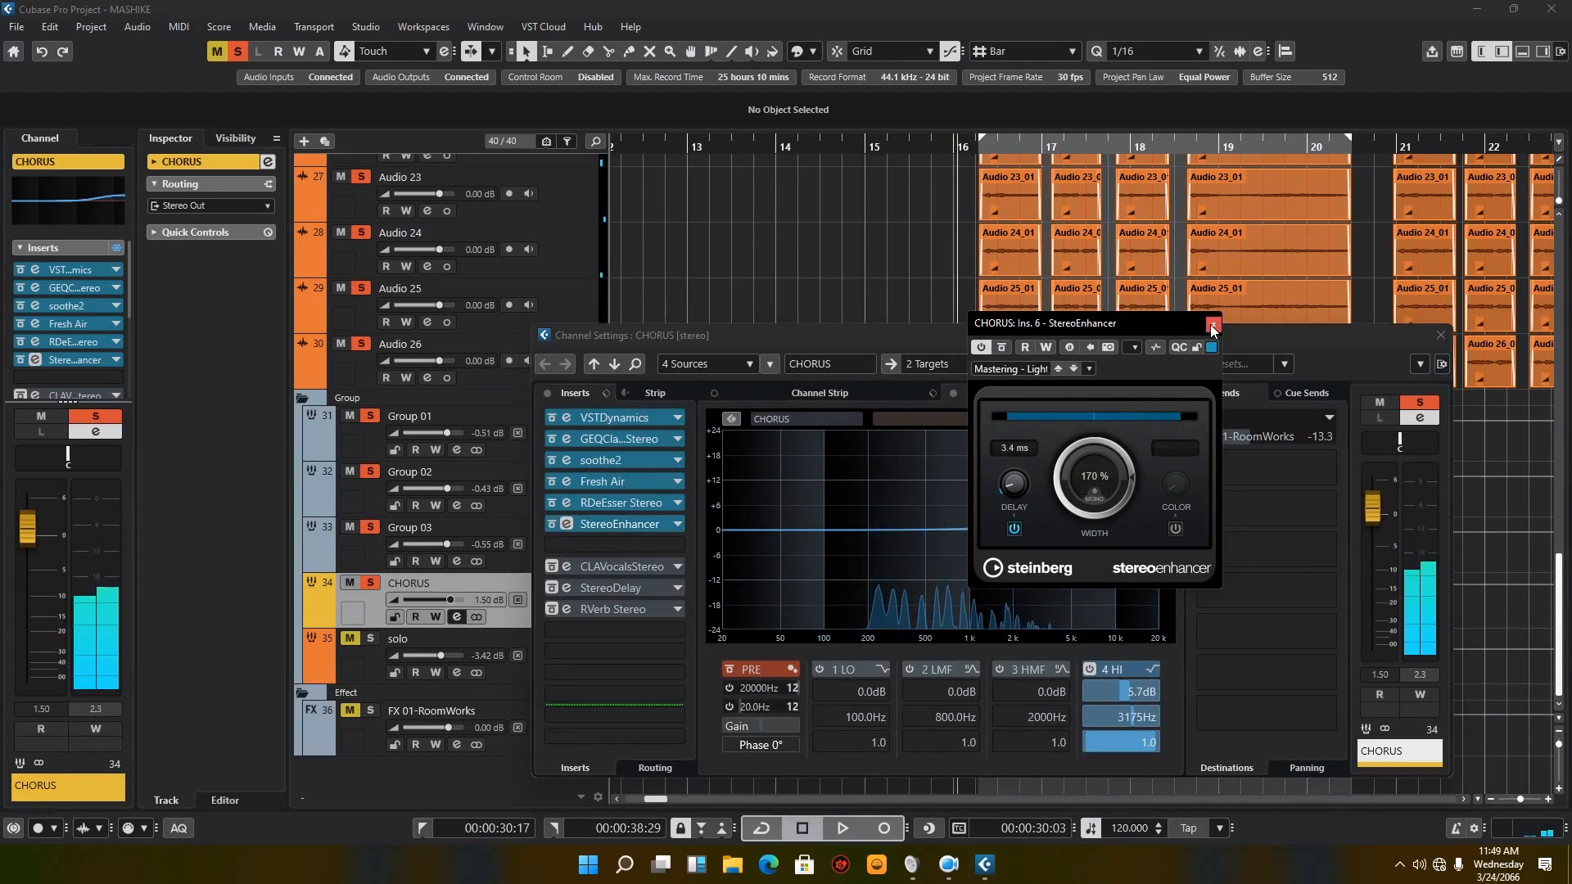
Step: Open the CLA Vocals insert's editor, move it clear of the inserts list, and activate the insert
{"action": "left_click", "coordinate": [572, 573]}
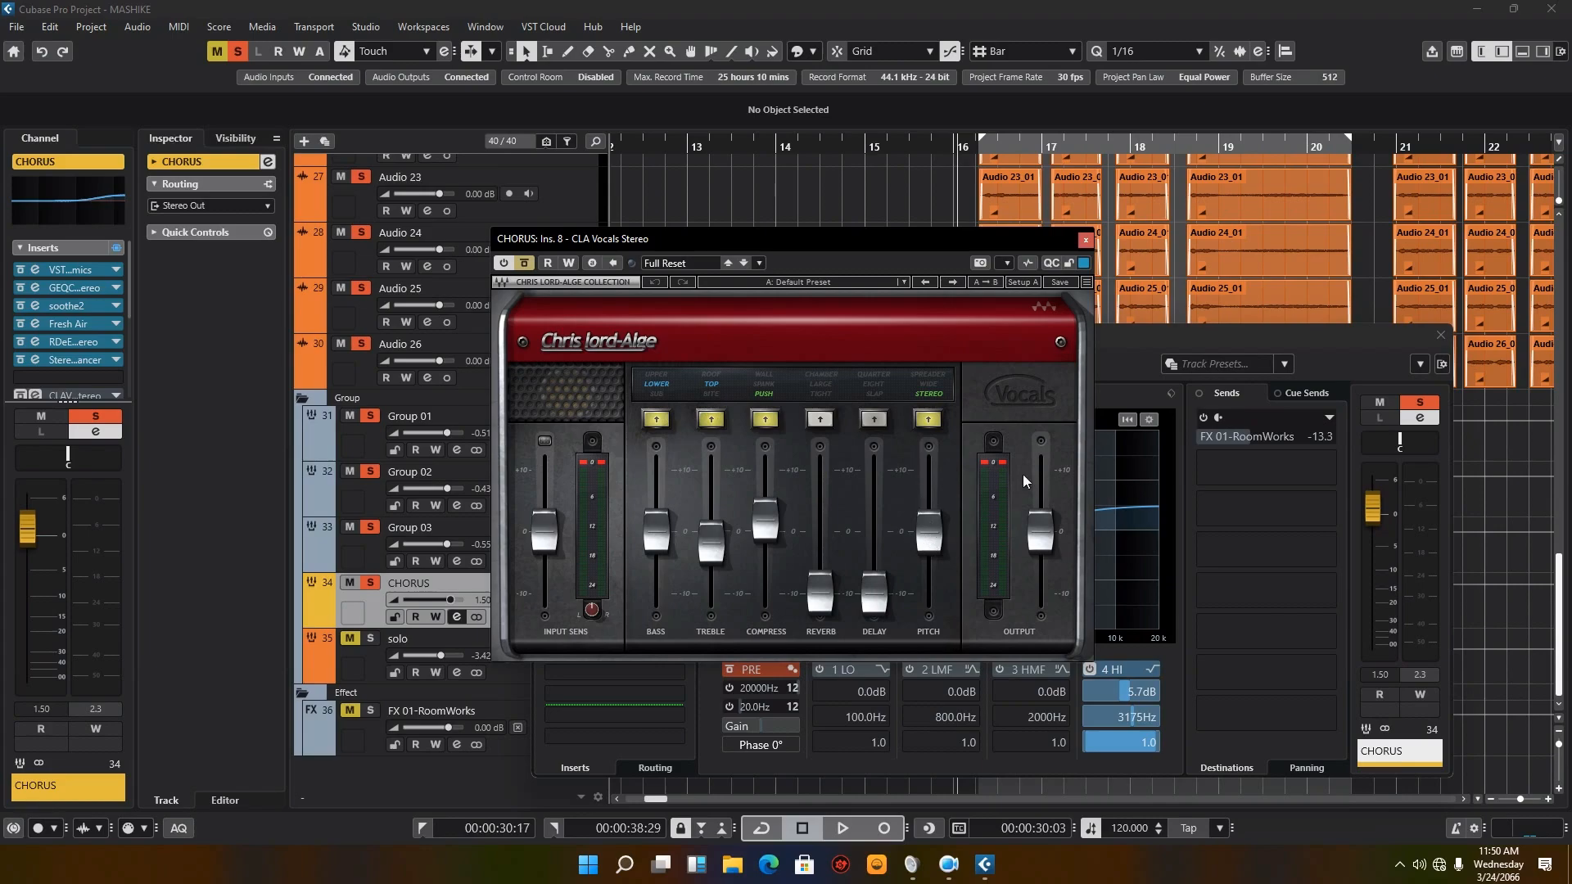
{"action": "left_click_drag", "start_coordinate": [626, 244], "coordinate": [1041, 250]}
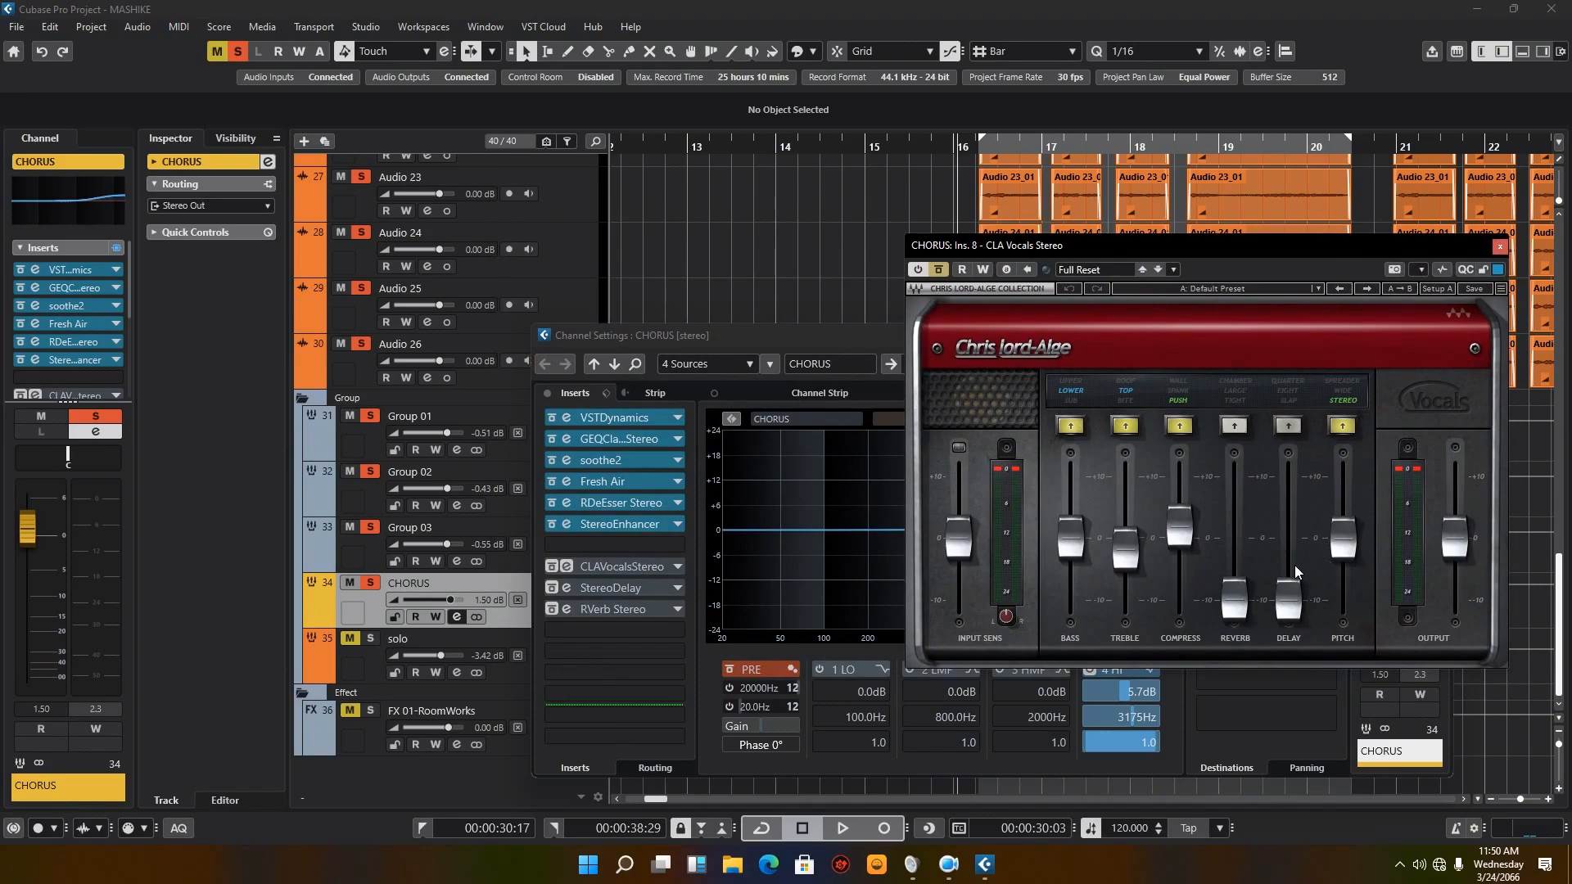
{"action": "left_click", "coordinate": [550, 565]}
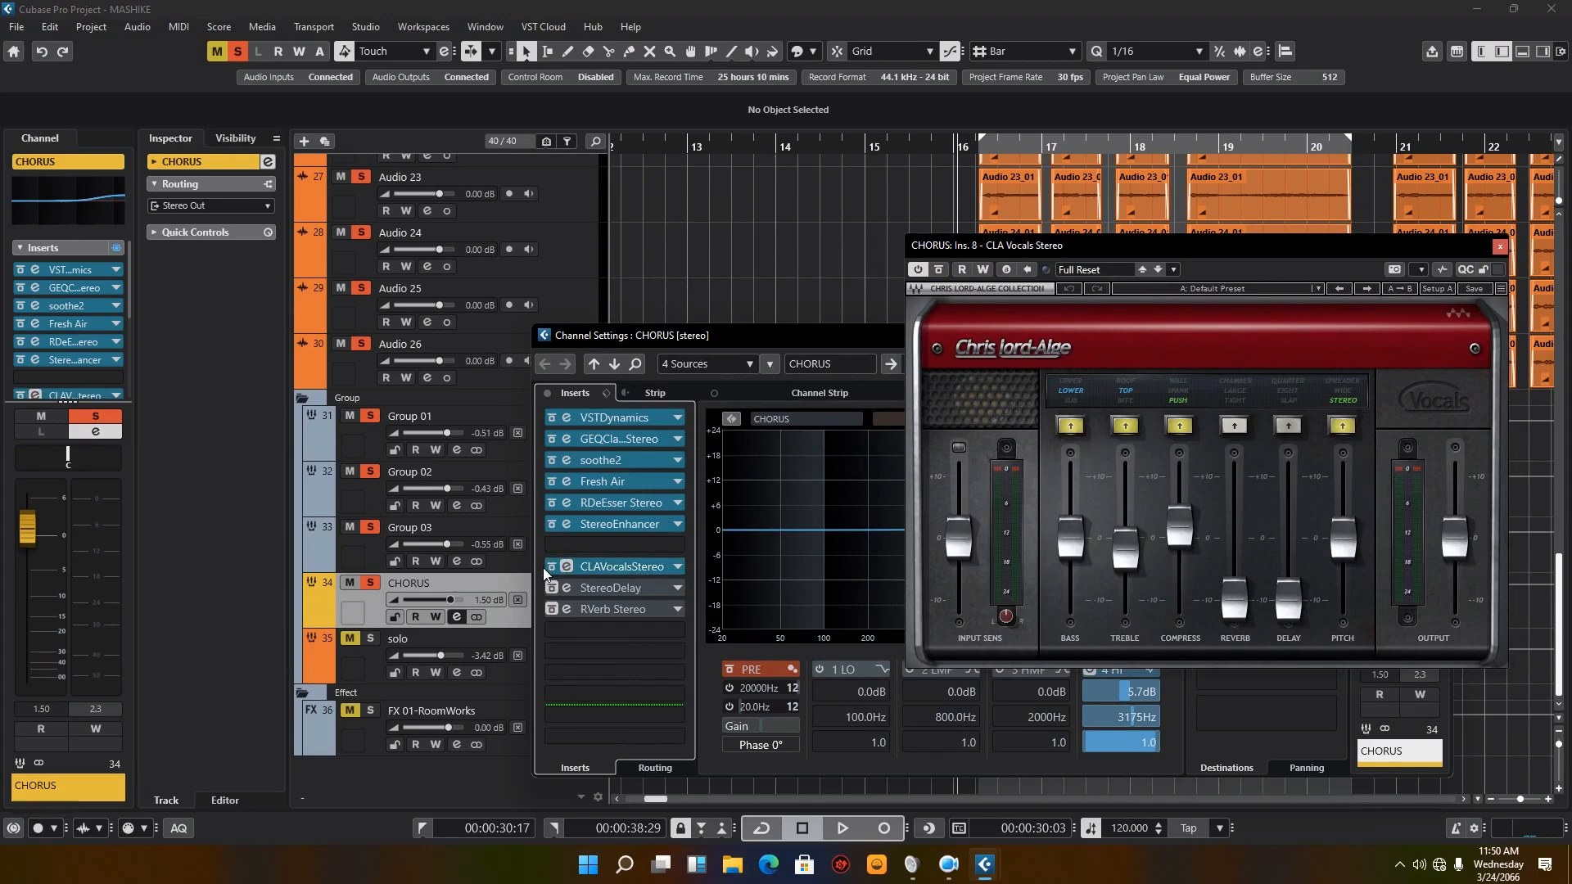
Step: Play CHORUS with CLA Vocals bypassed, stop, switch the insert off, and restart playback
{"action": "left_click", "coordinate": [841, 828]}
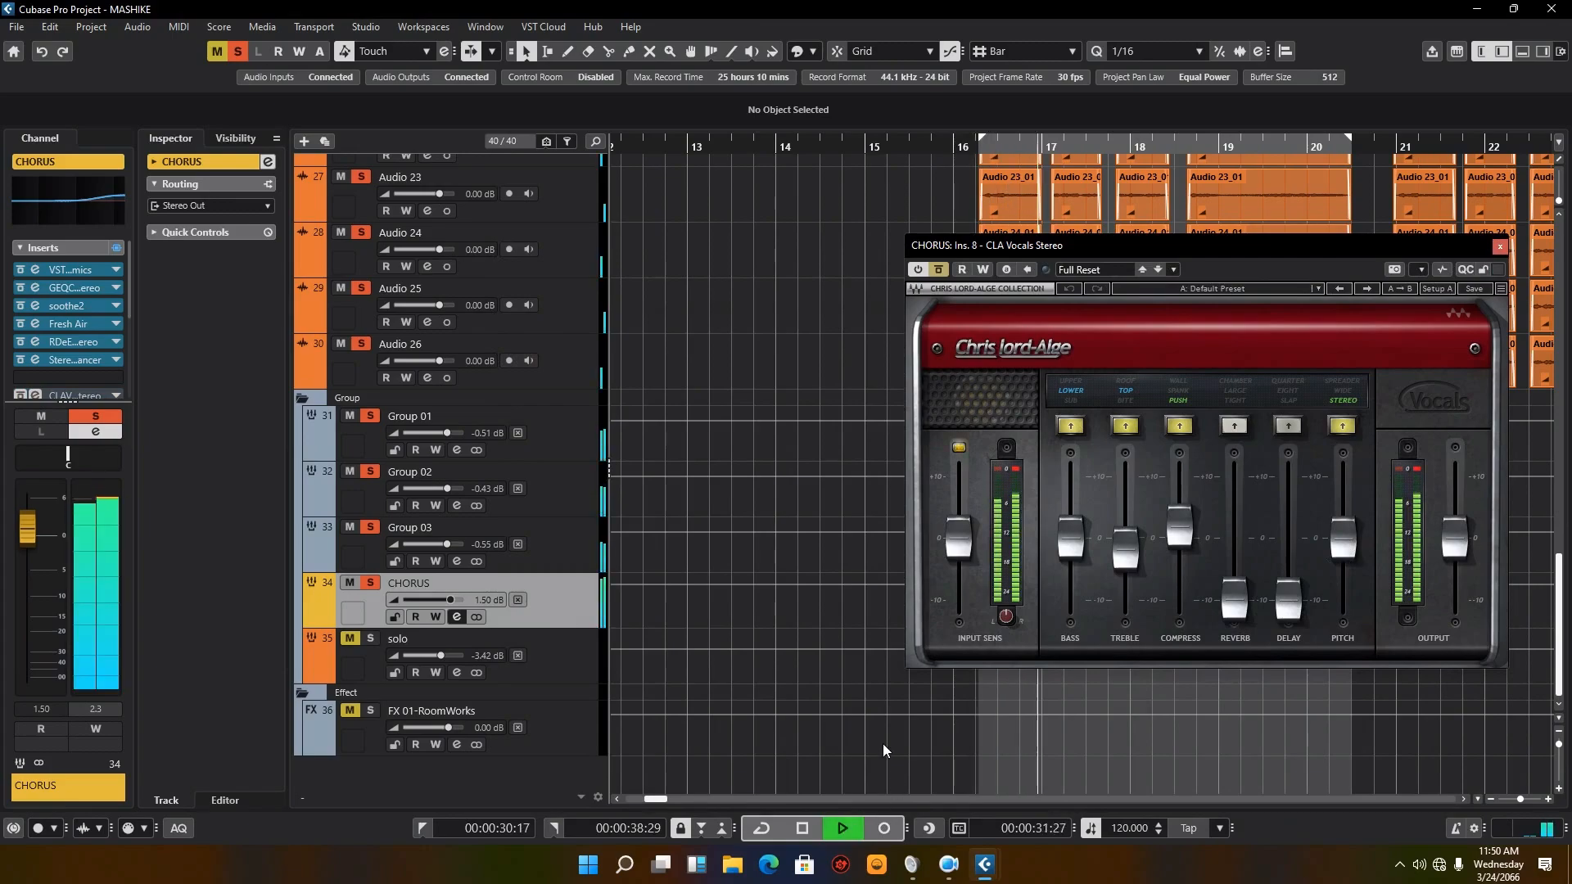
{"action": "left_click", "coordinate": [804, 828]}
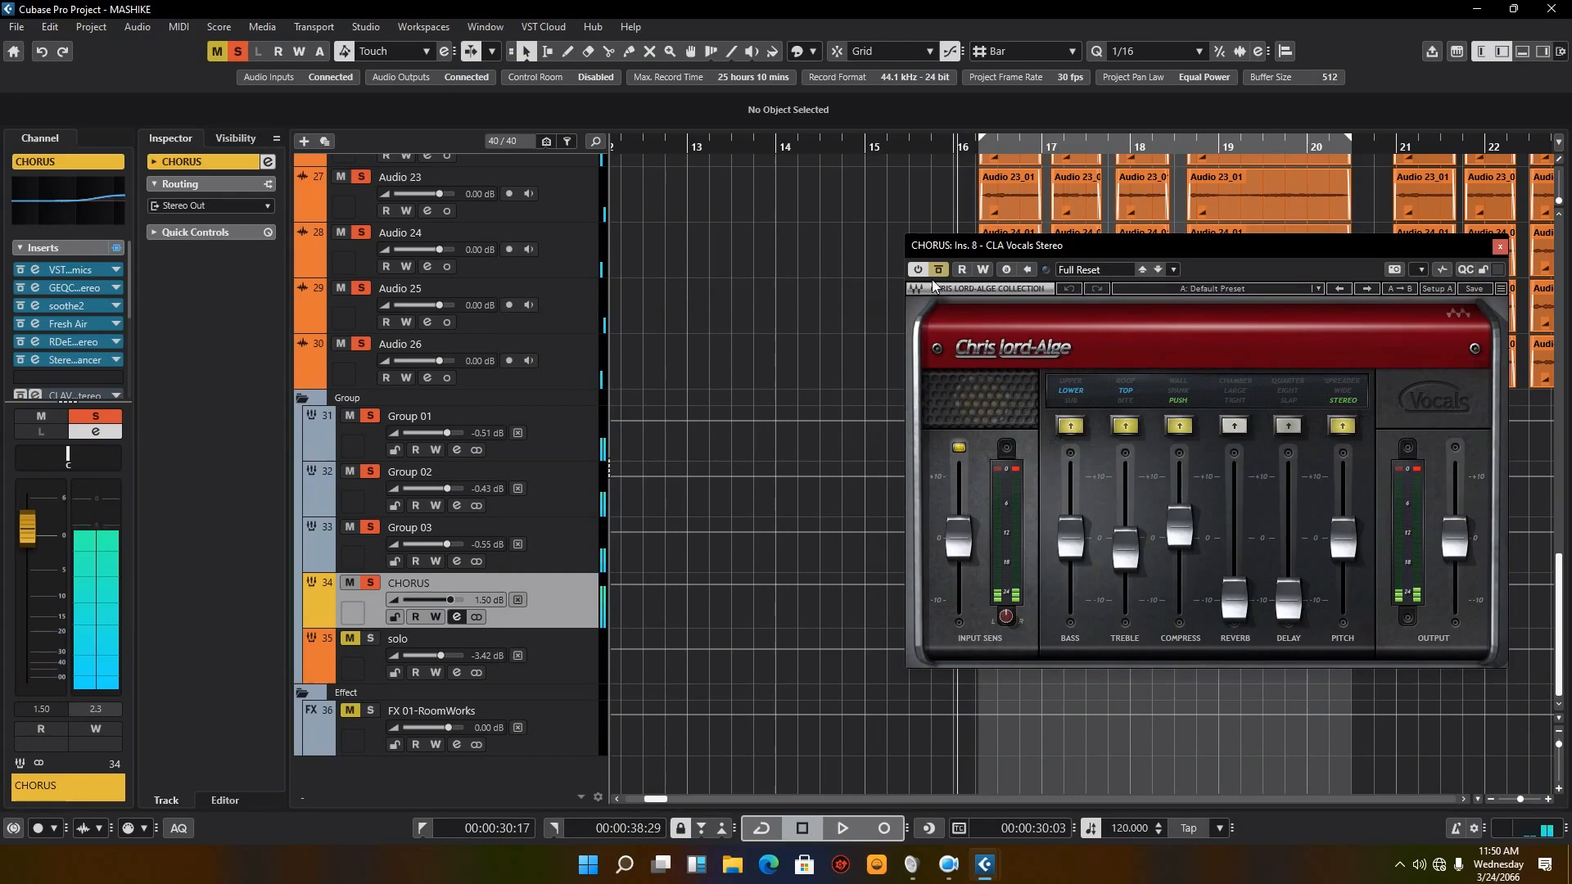
{"action": "left_click", "coordinate": [920, 269]}
{"action": "left_click", "coordinate": [843, 828]}
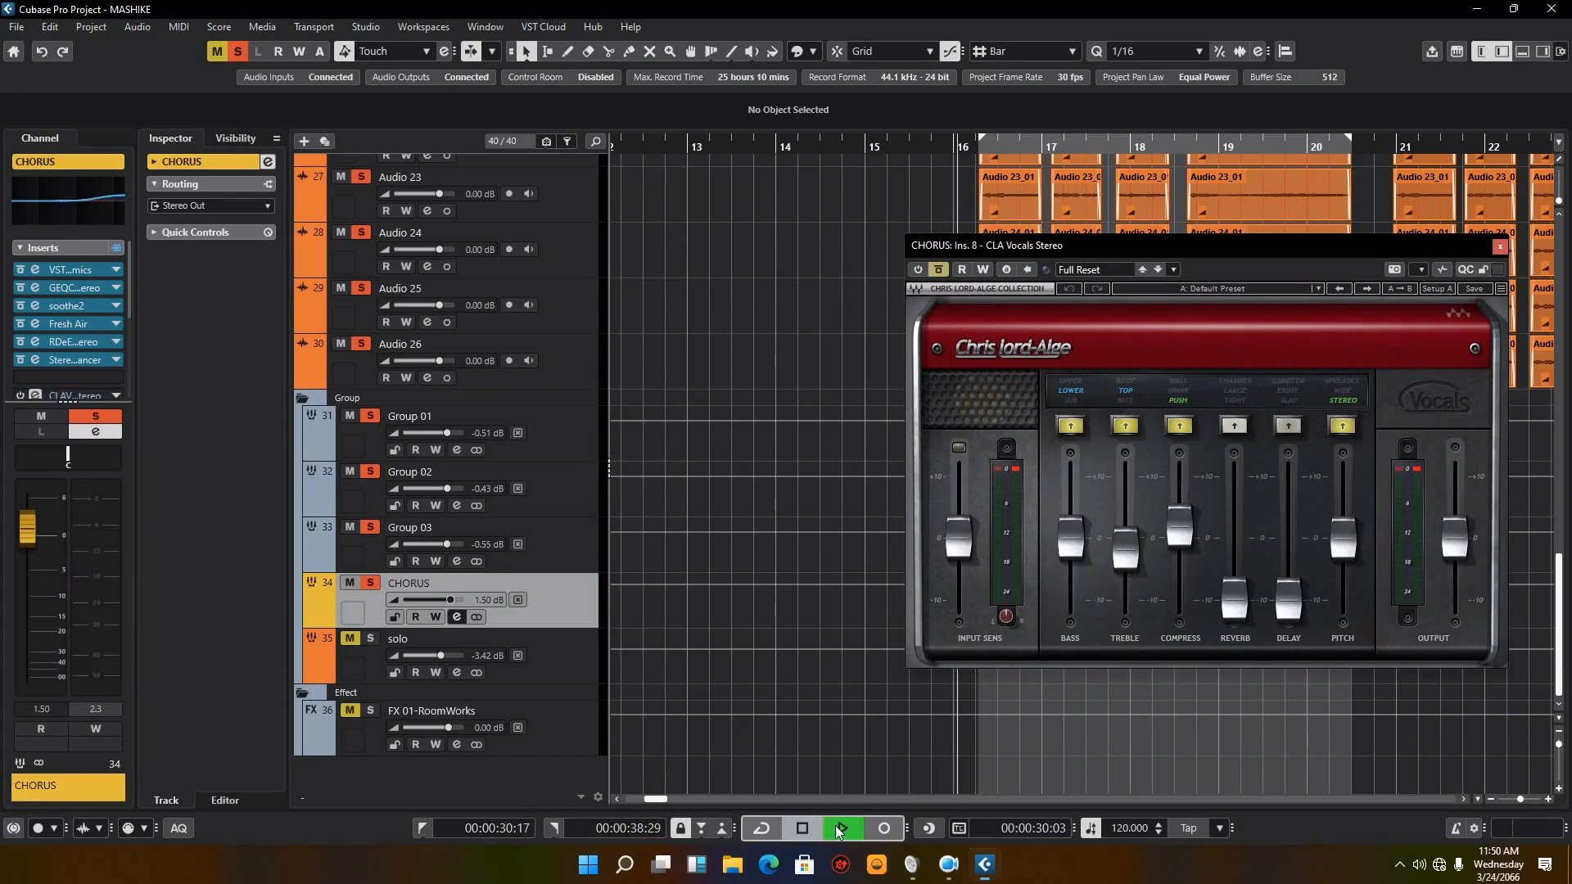
Step: Switch CLA Vocals back on from the CHORUS channel settings, compare it bypassed and active during playback, then stop and close its editor
{"action": "left_click", "coordinate": [457, 617]}
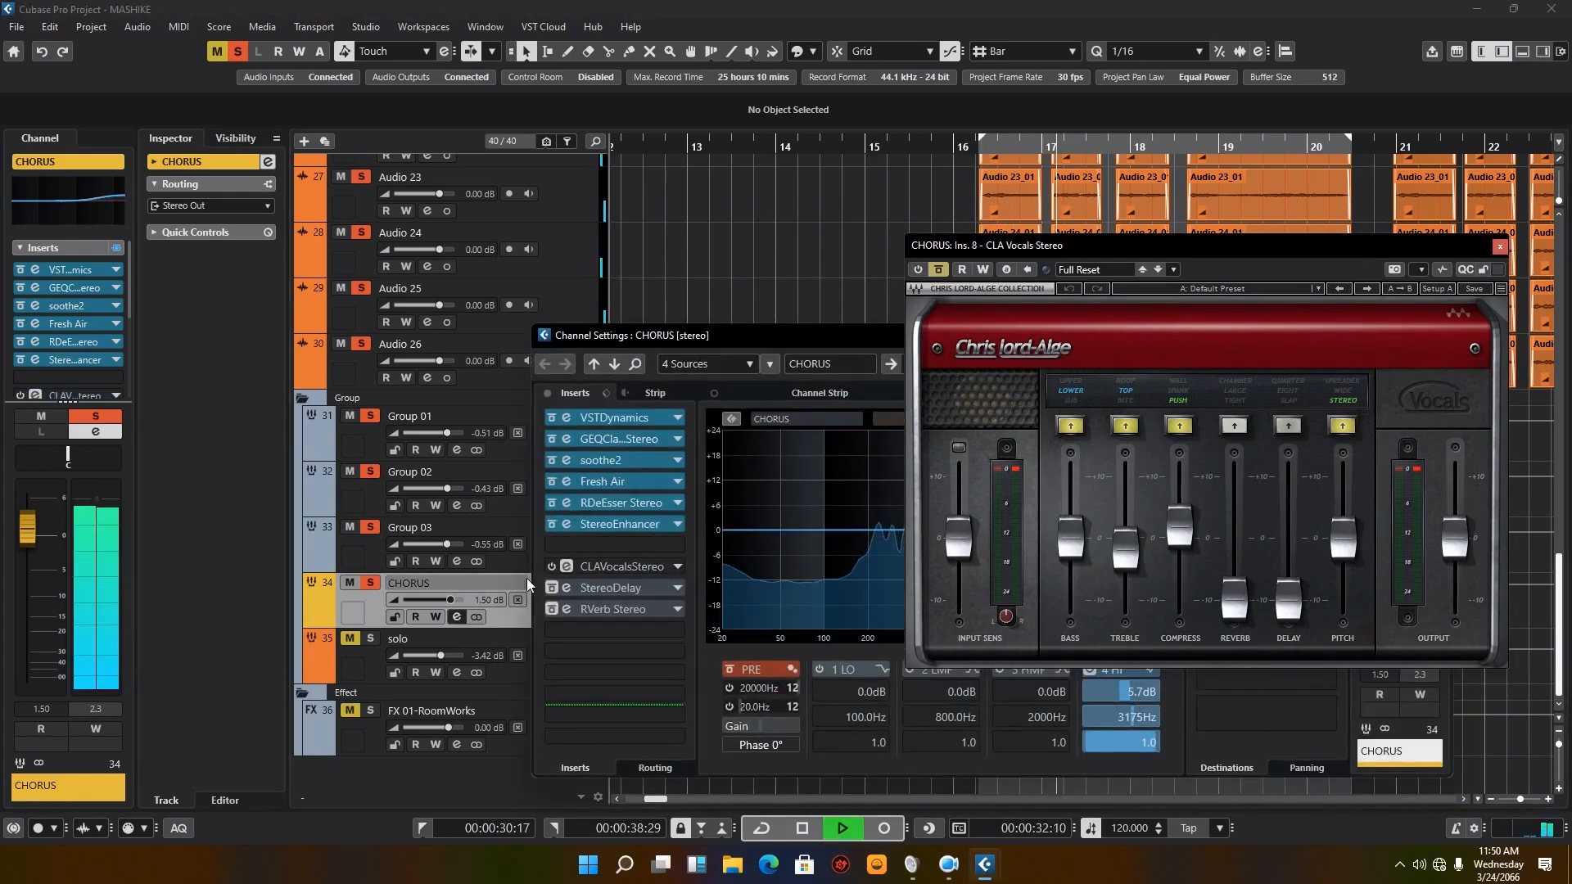
{"action": "left_click", "coordinate": [550, 566]}
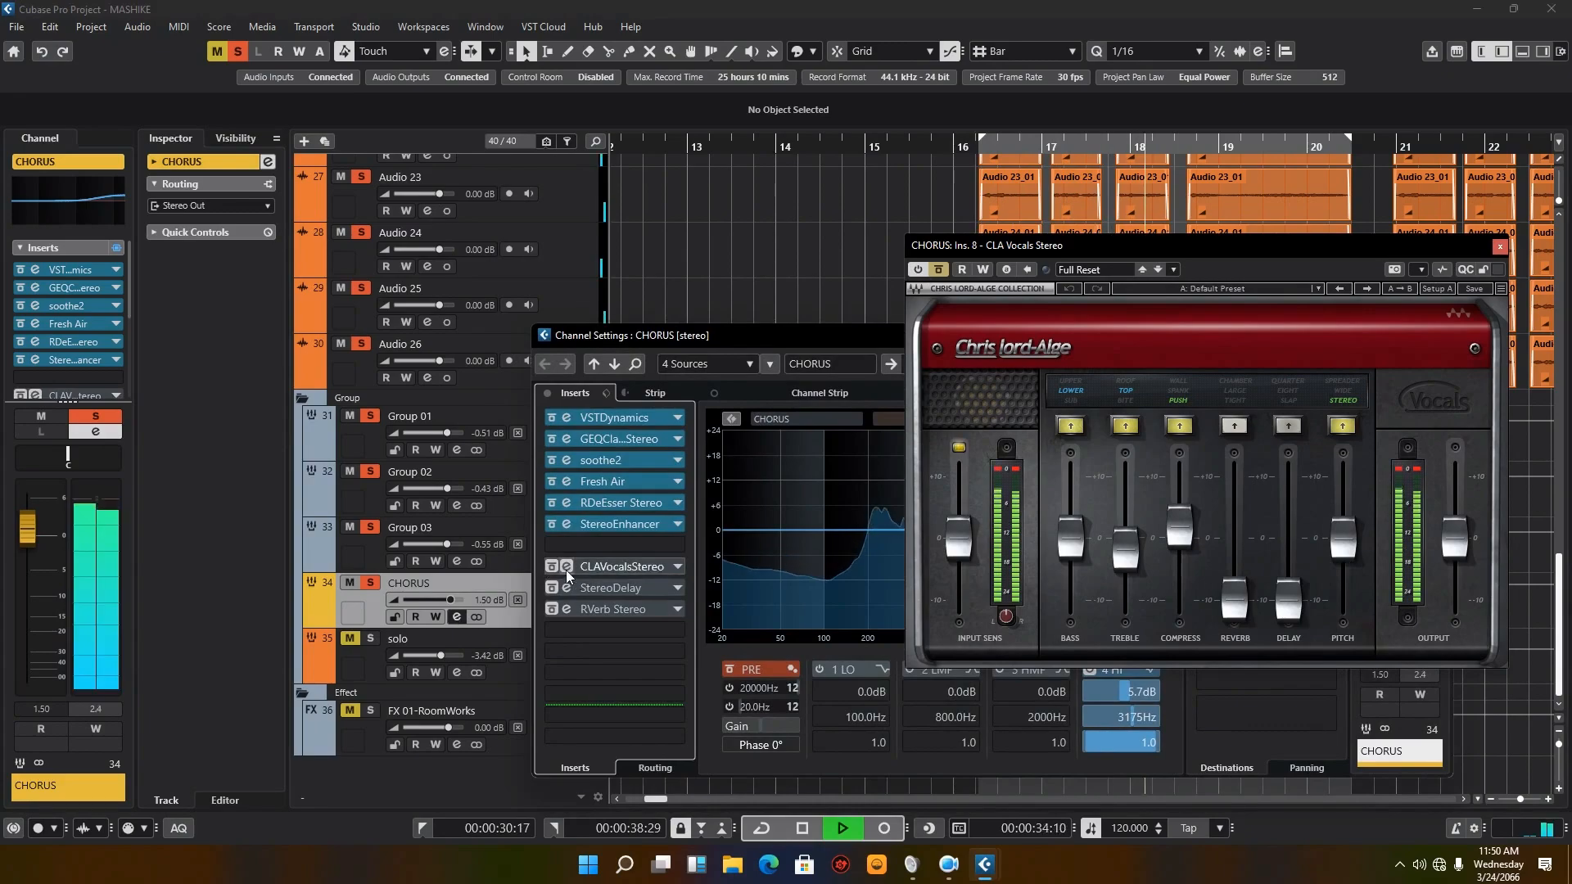
{"action": "left_click", "coordinate": [558, 567]}
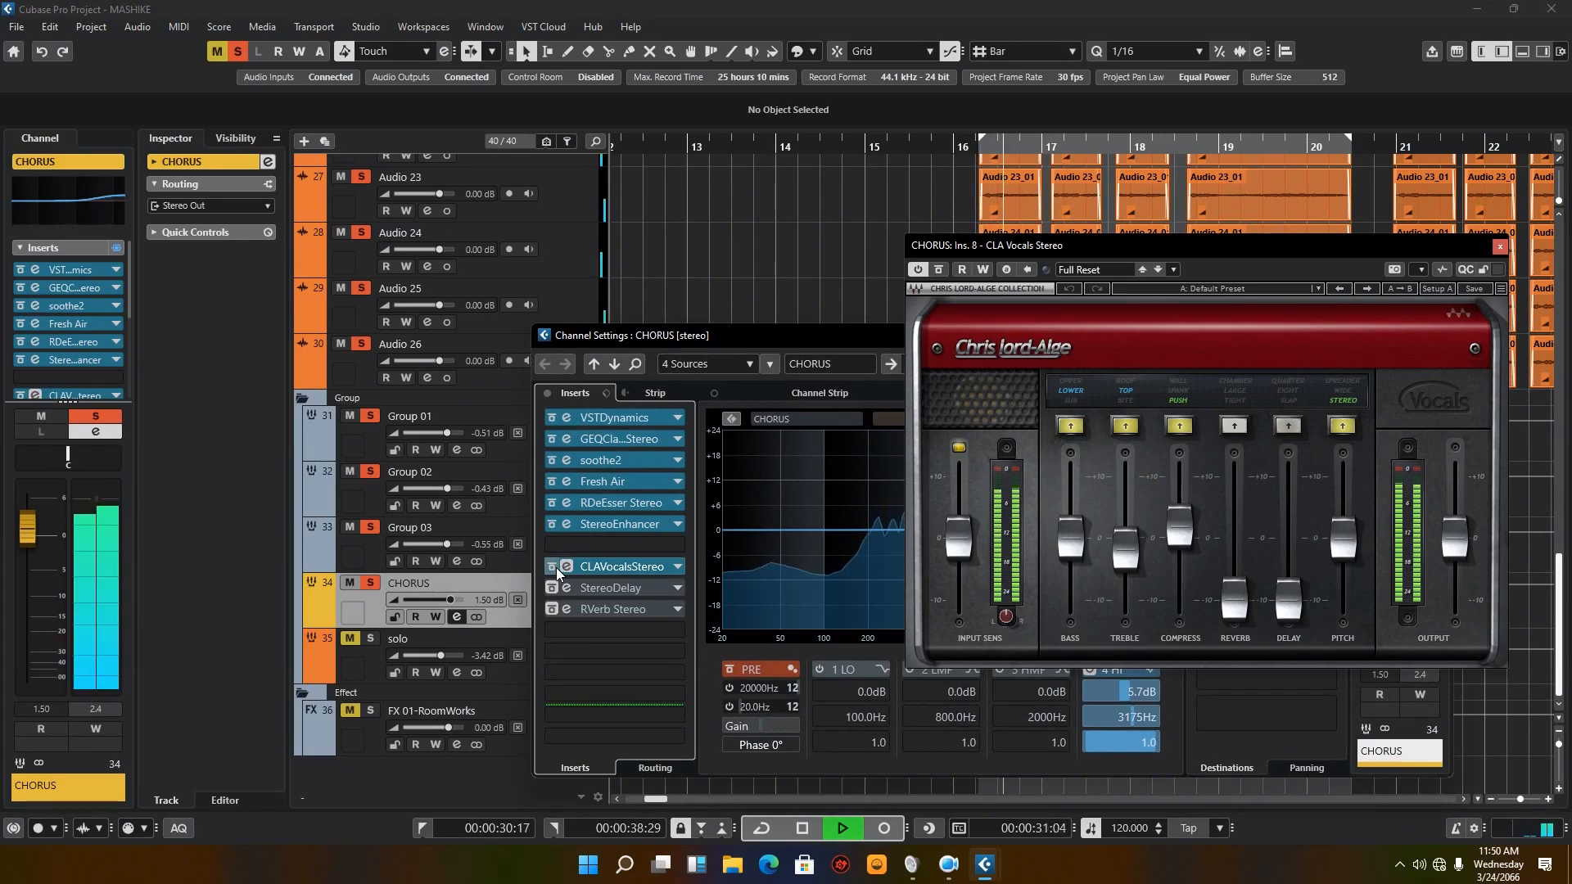
{"action": "left_click", "coordinate": [552, 567]}
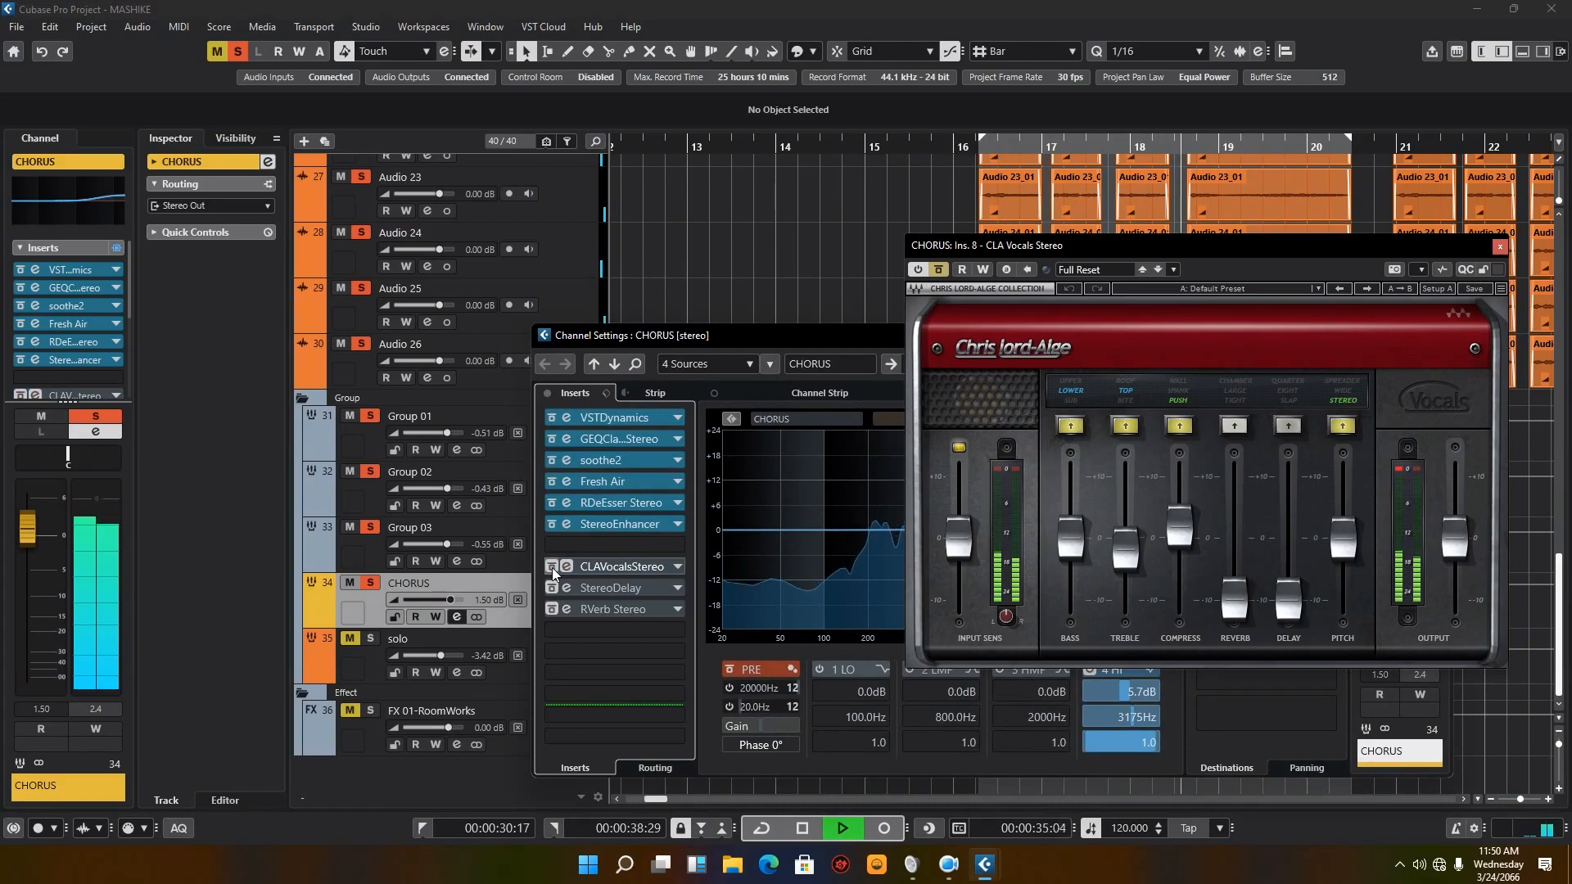
{"action": "left_click", "coordinate": [800, 830]}
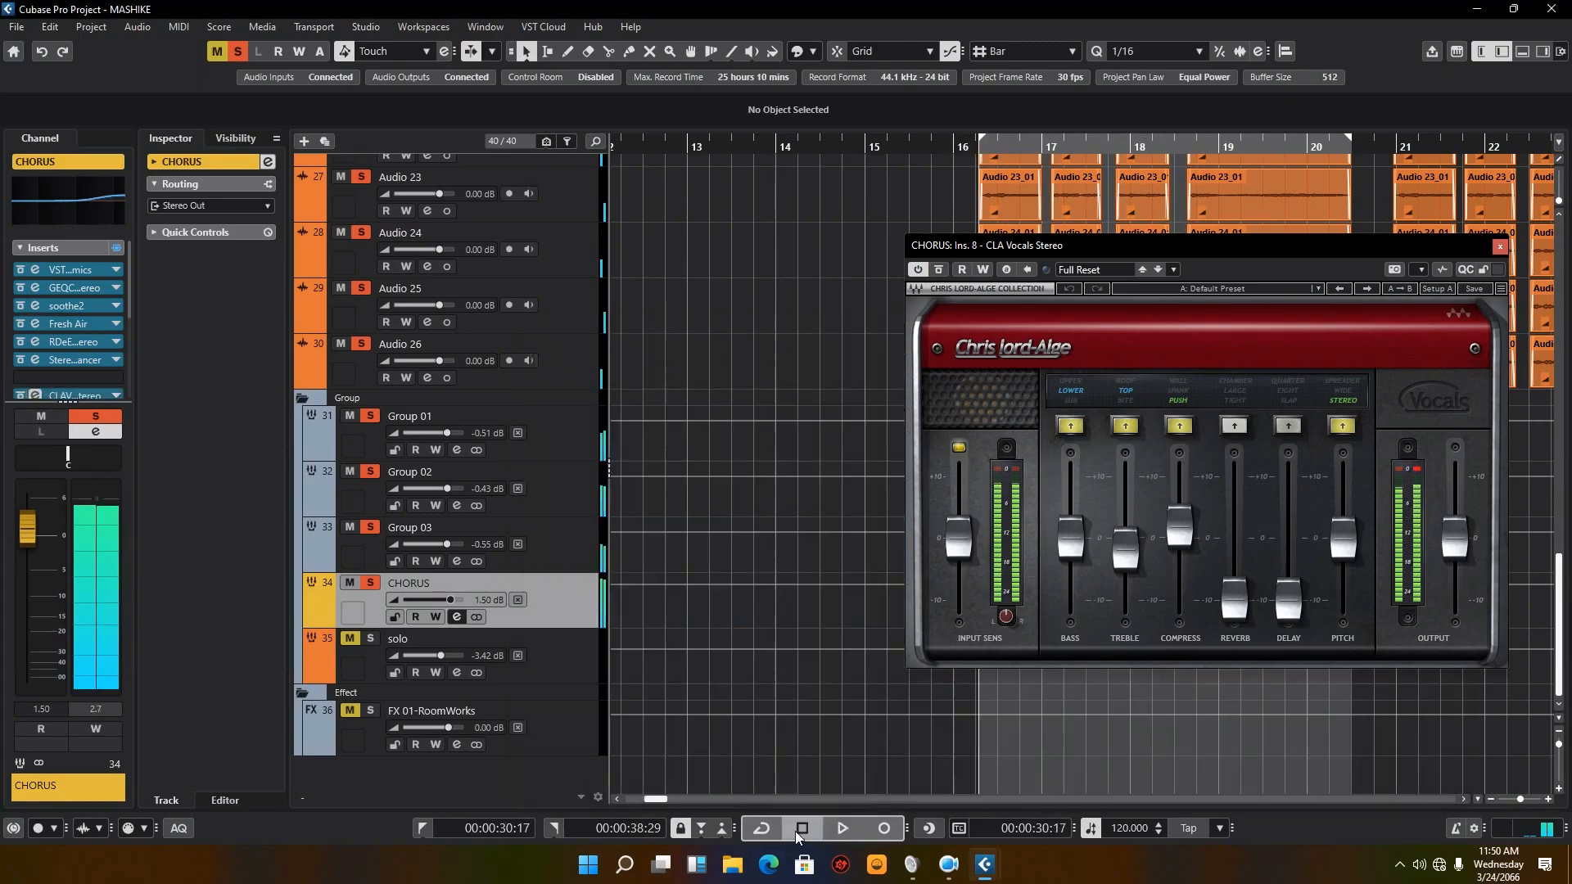
{"action": "left_click", "coordinate": [1498, 252]}
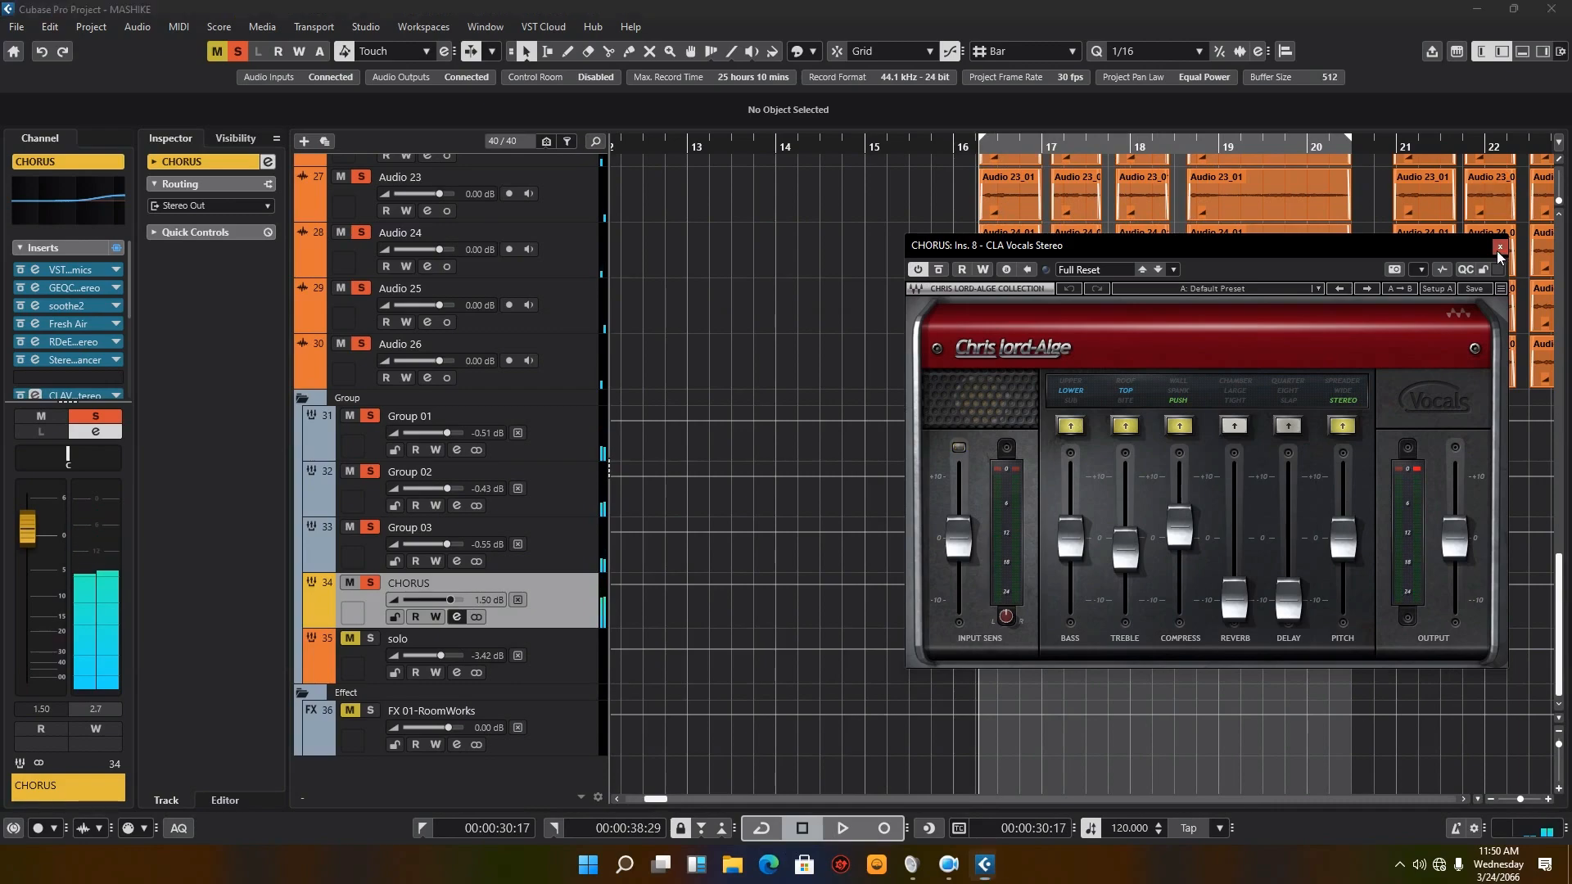
Step: Return to the CHORUS channel settings, activate the StereoDelay insert, and open its editor lower over the equalizer
{"action": "left_click", "coordinate": [458, 617]}
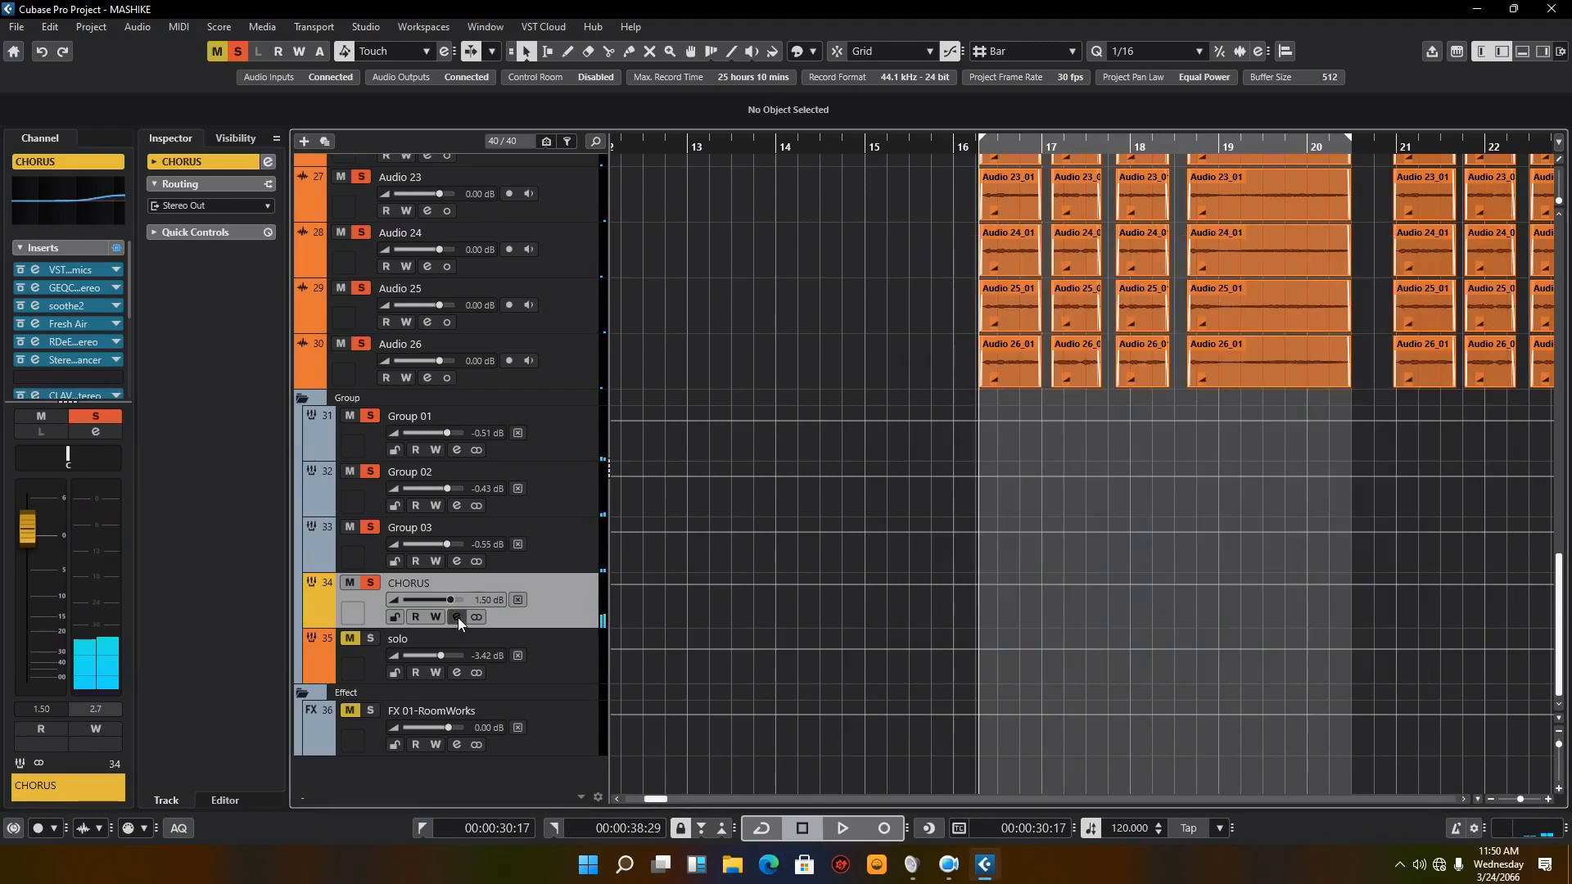
{"action": "left_click", "coordinate": [459, 618]}
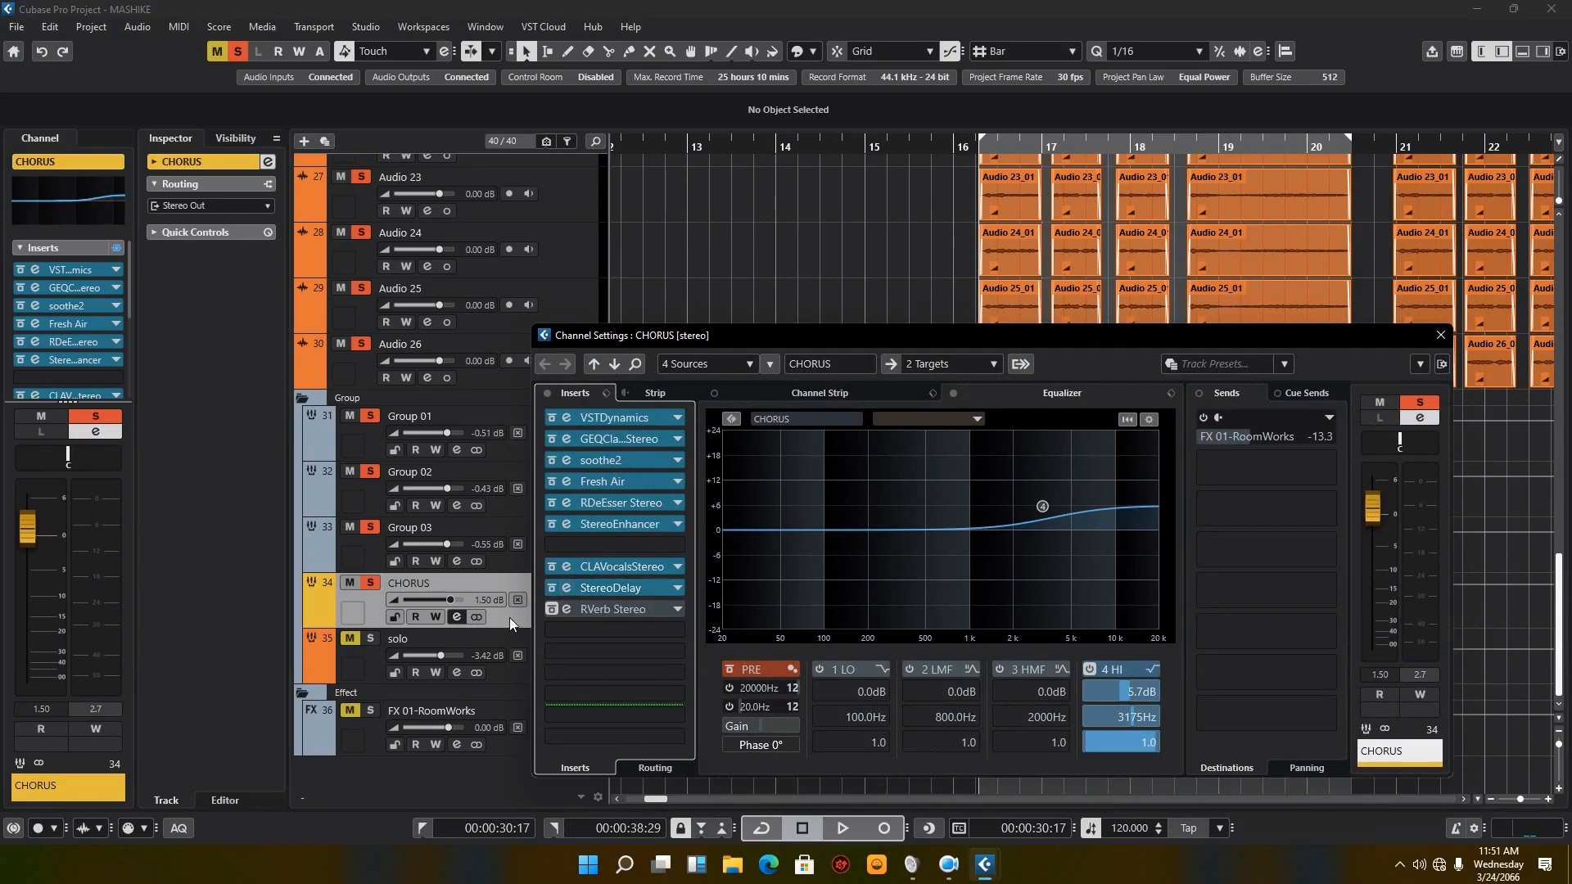
{"action": "left_click", "coordinate": [564, 588]}
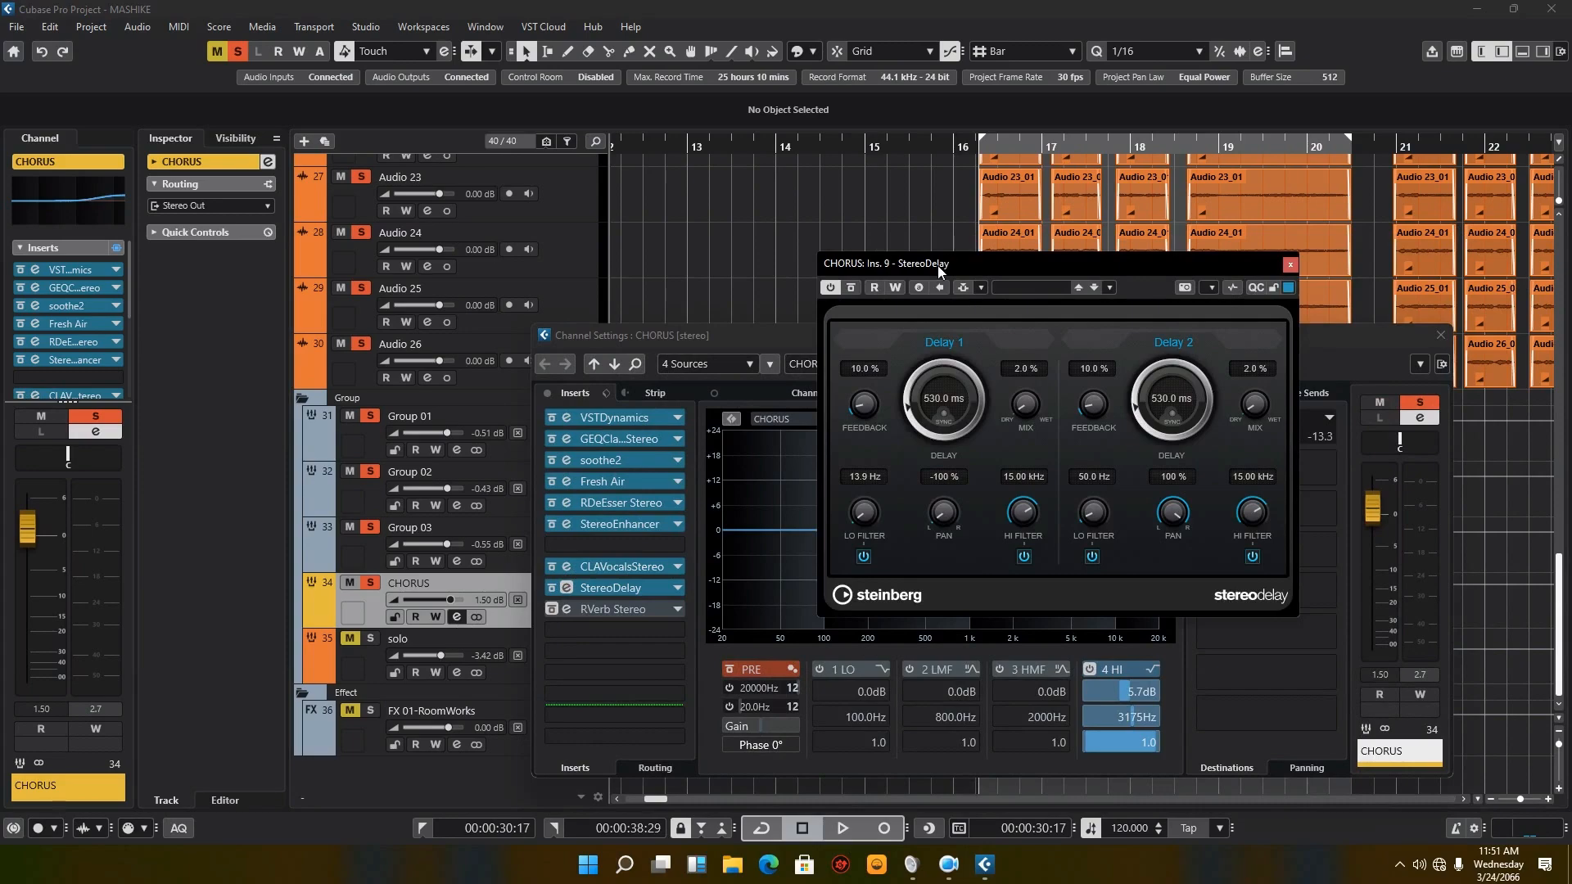
{"action": "left_click_drag", "start_coordinate": [939, 268], "coordinate": [855, 485]}
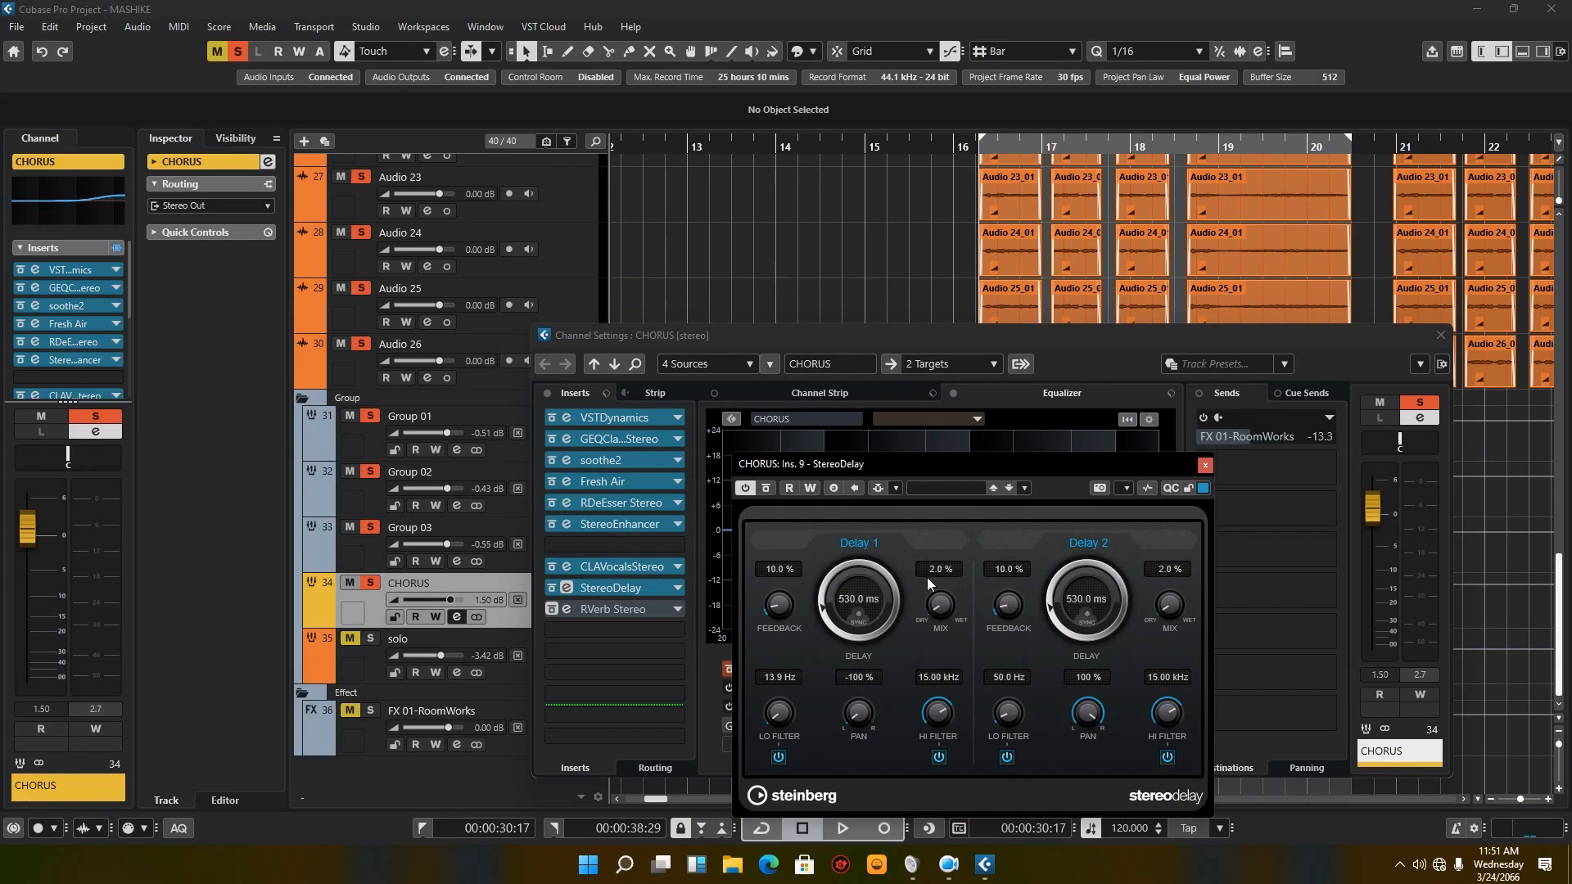
Step: Close the StereoDelay editor, play the CHORUS passage with the delay active, and stop playback
{"action": "left_click", "coordinate": [1205, 465]}
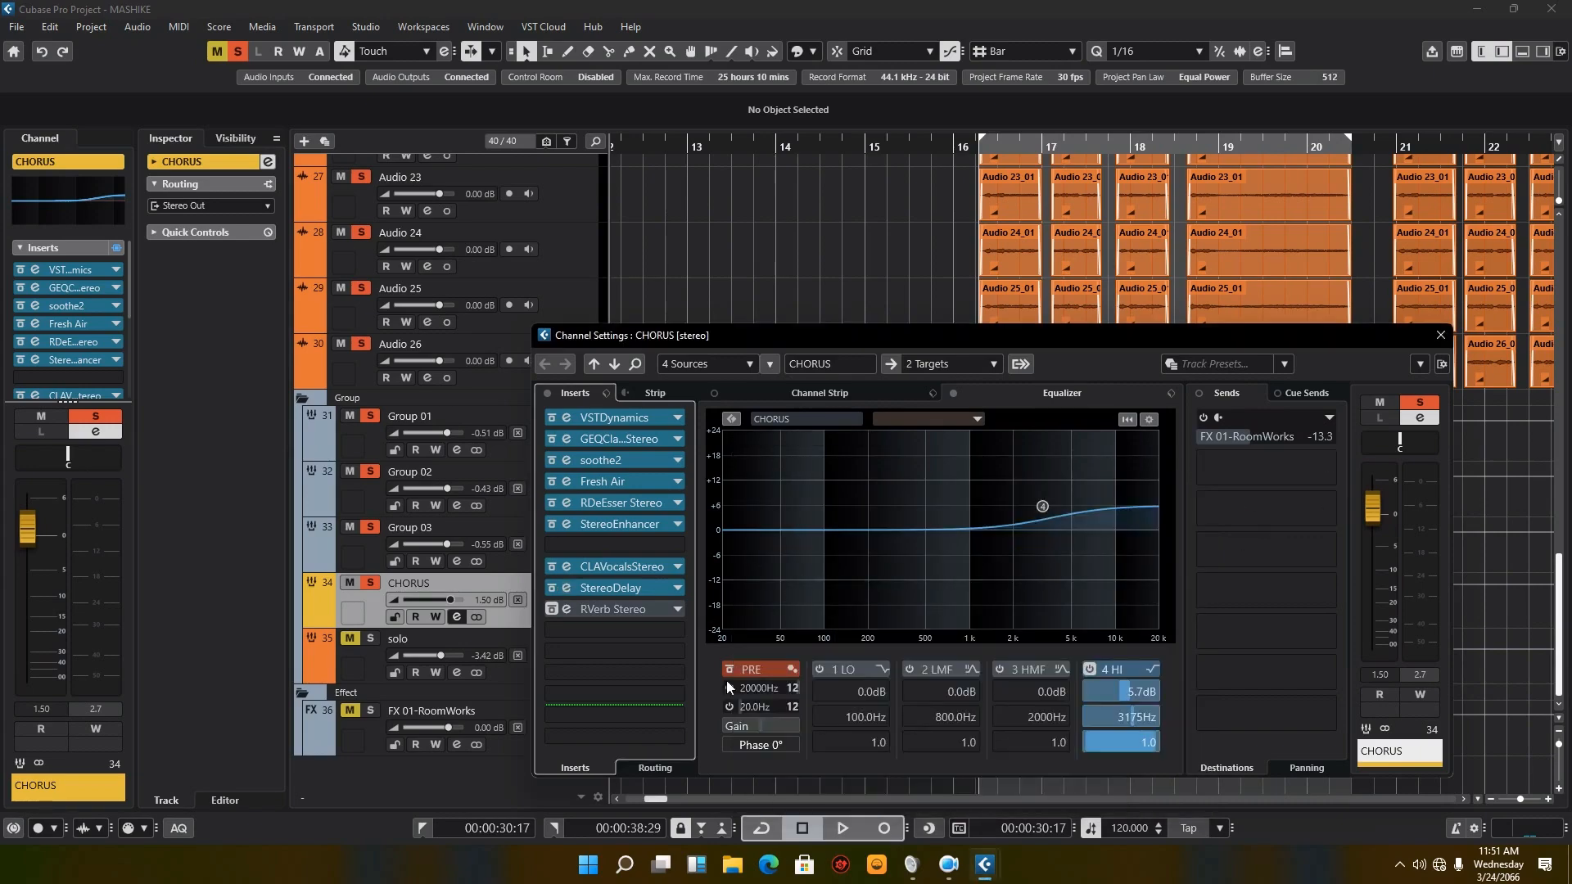
{"action": "left_click", "coordinate": [848, 828]}
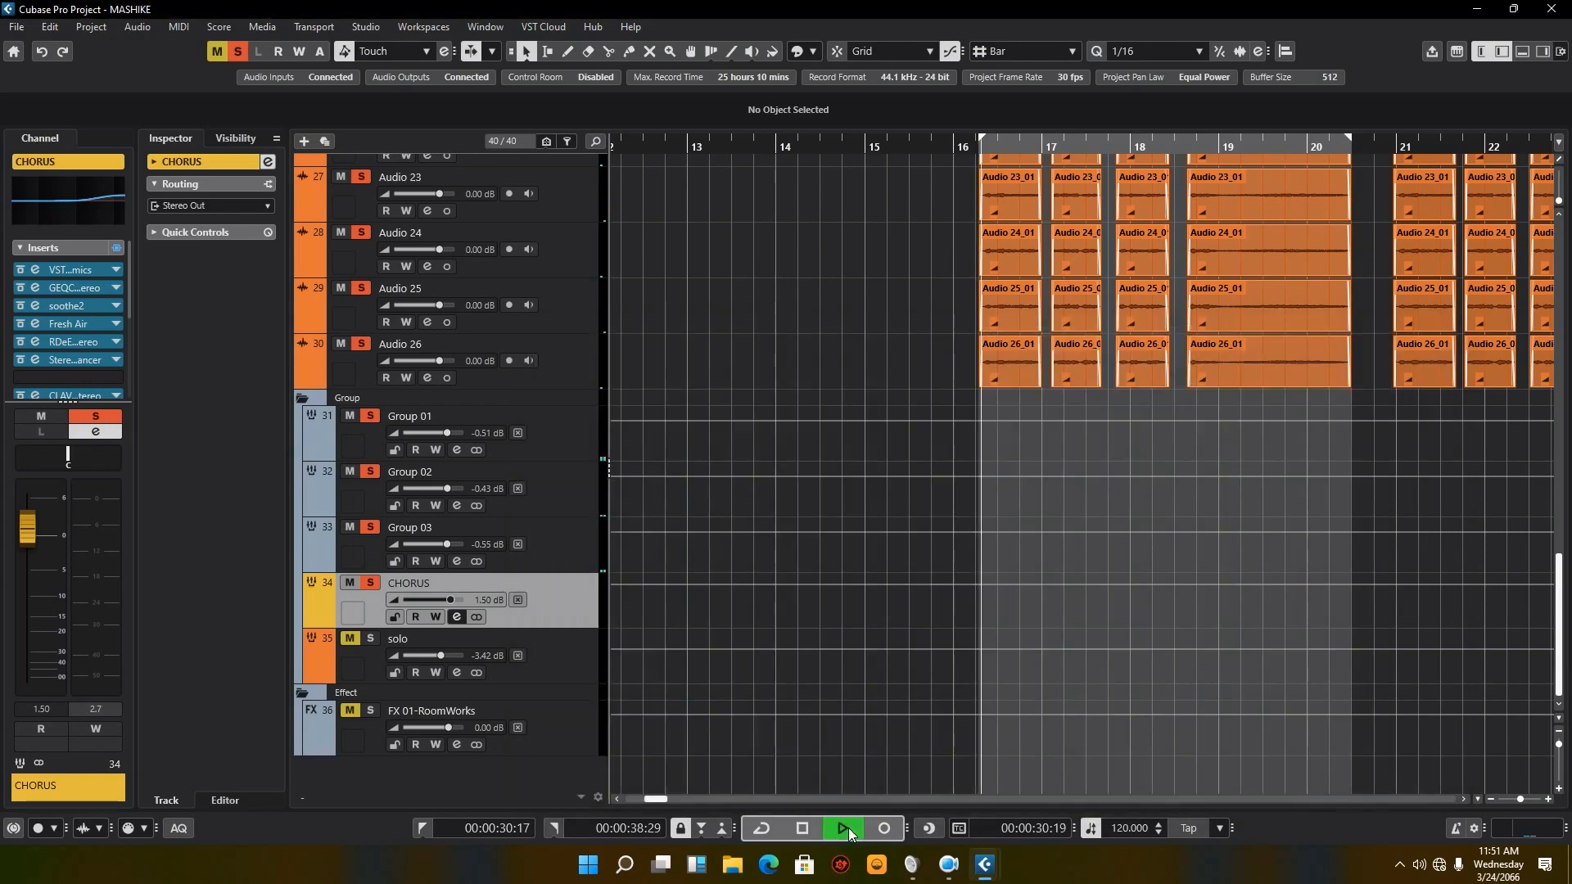
{"action": "left_click", "coordinate": [804, 829]}
Step: Activate the RVerb insert in the CHORUS channel settings and open its editor clear of the inserts list
{"action": "left_click", "coordinate": [462, 616]}
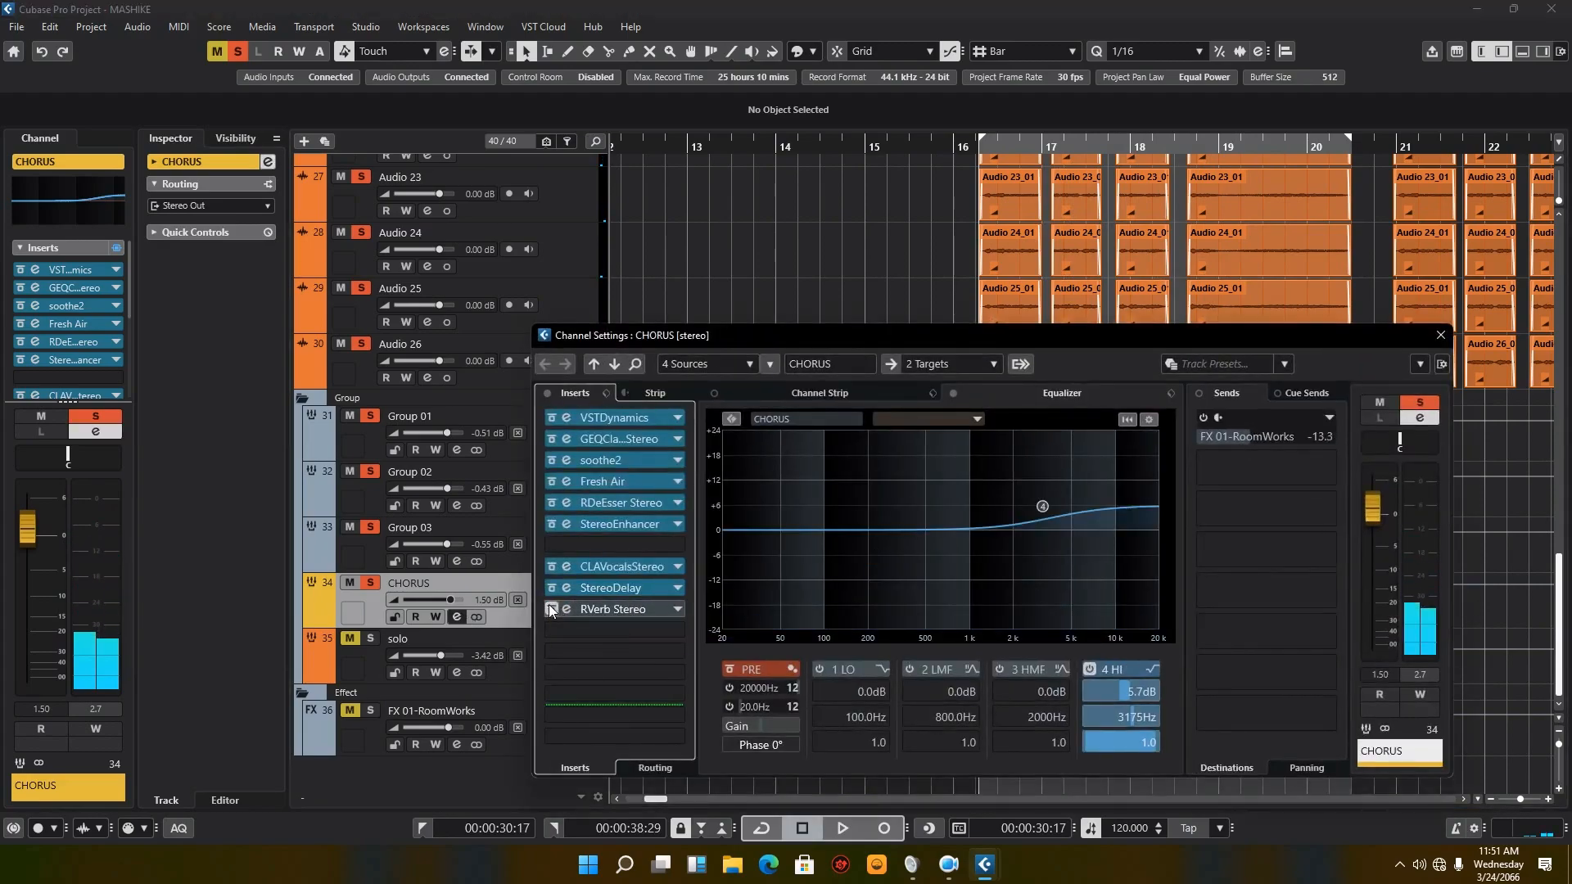
{"action": "left_click", "coordinate": [566, 610]}
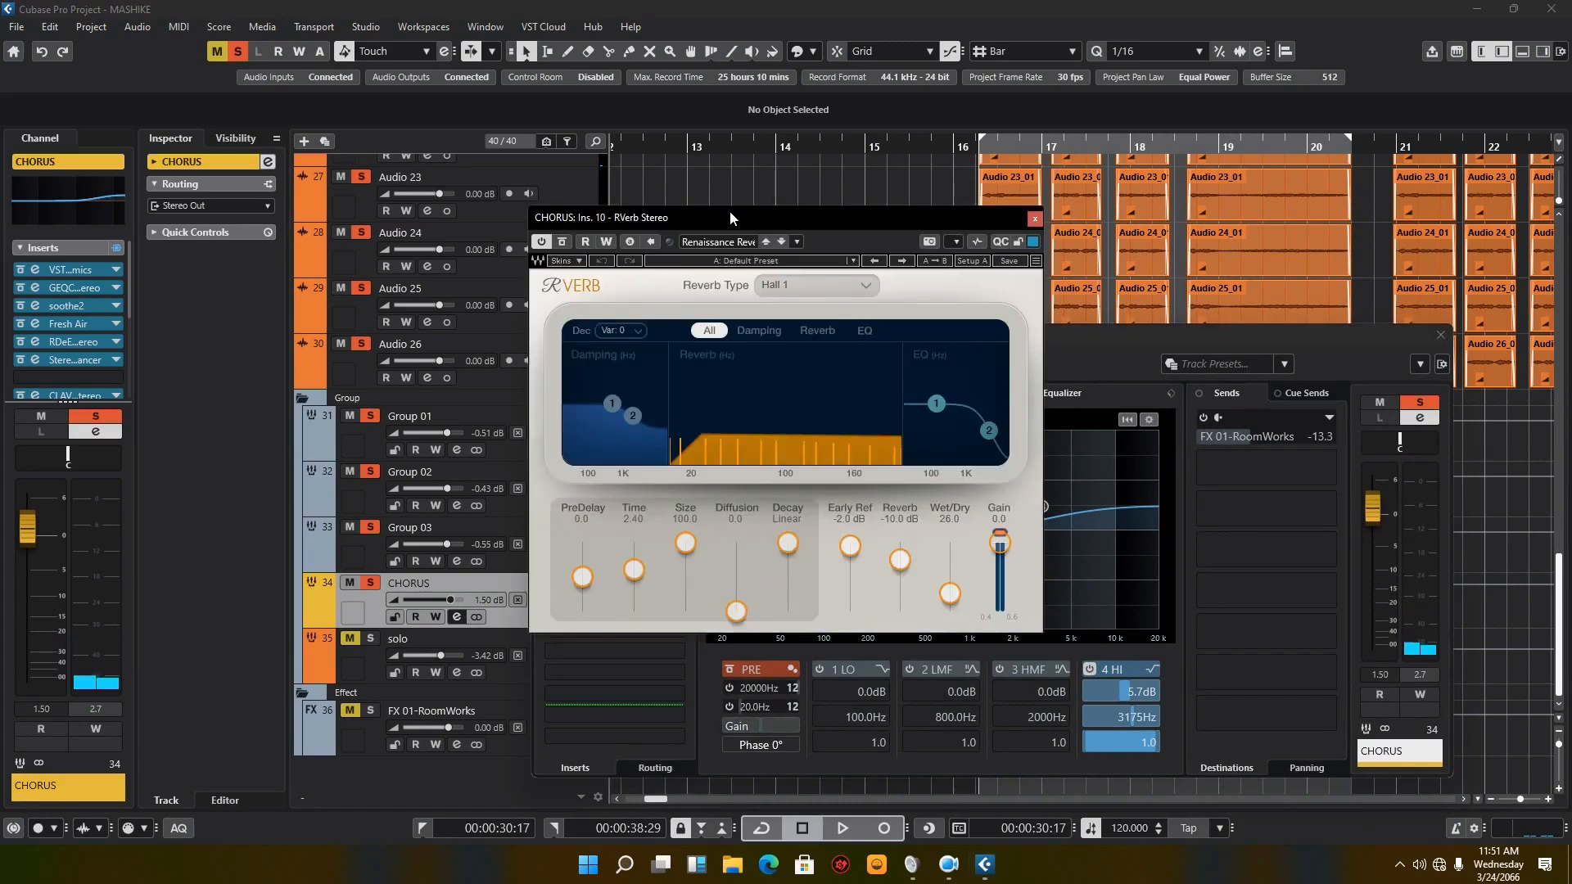
{"action": "left_click_drag", "start_coordinate": [668, 231], "coordinate": [803, 307]}
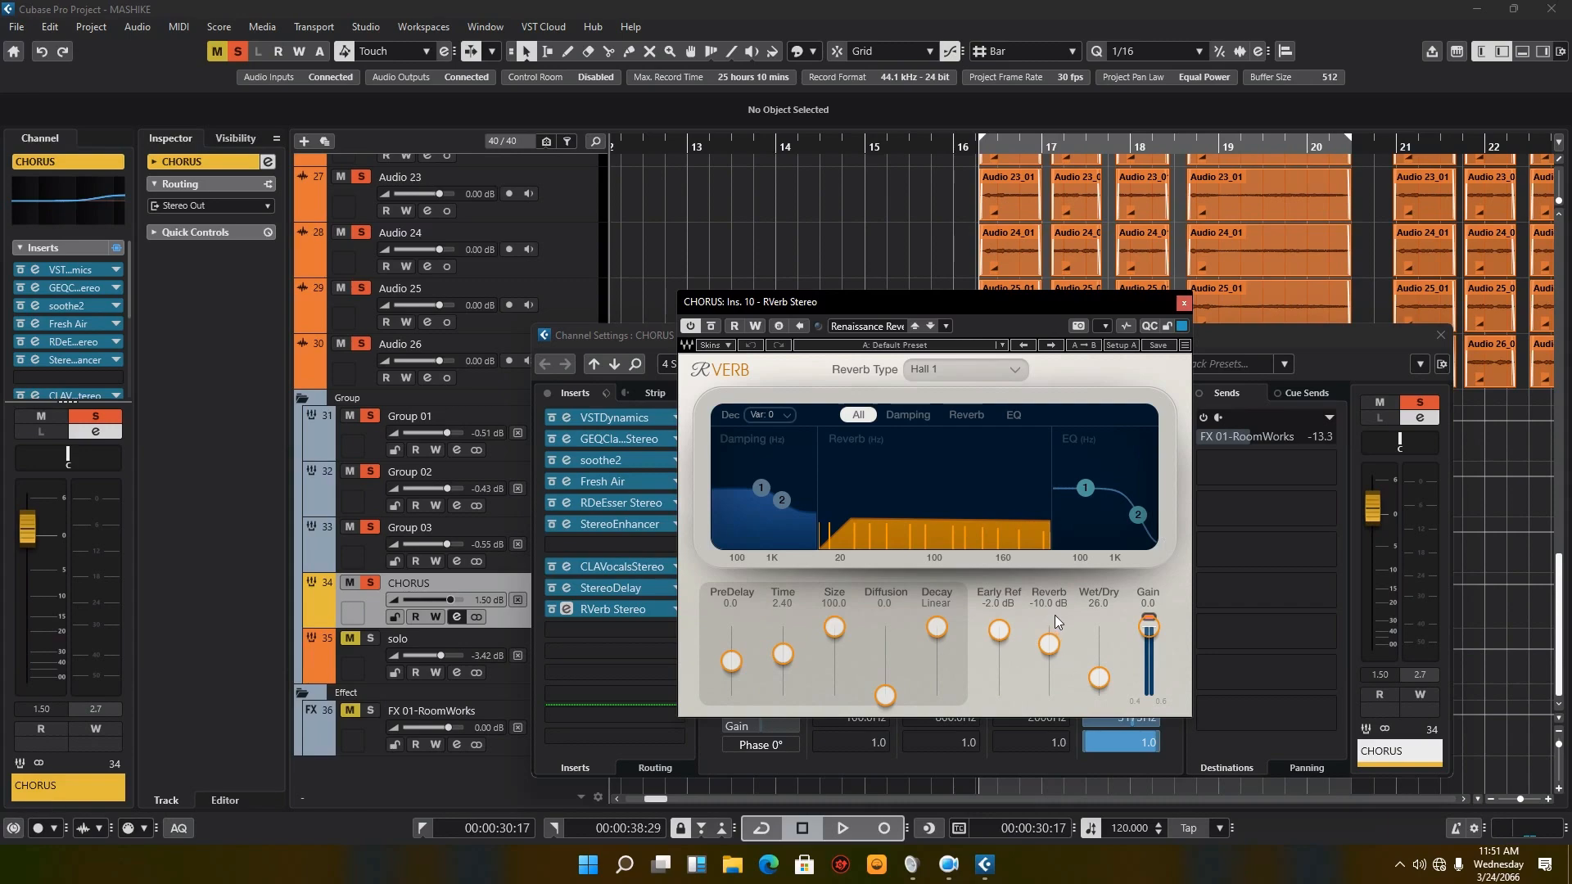
Step: Try a lower Reverb level in the RVerb editor and set it back to -10 dB
{"action": "left_click", "coordinate": [1049, 645]}
{"action": "left_click", "coordinate": [1101, 678]}
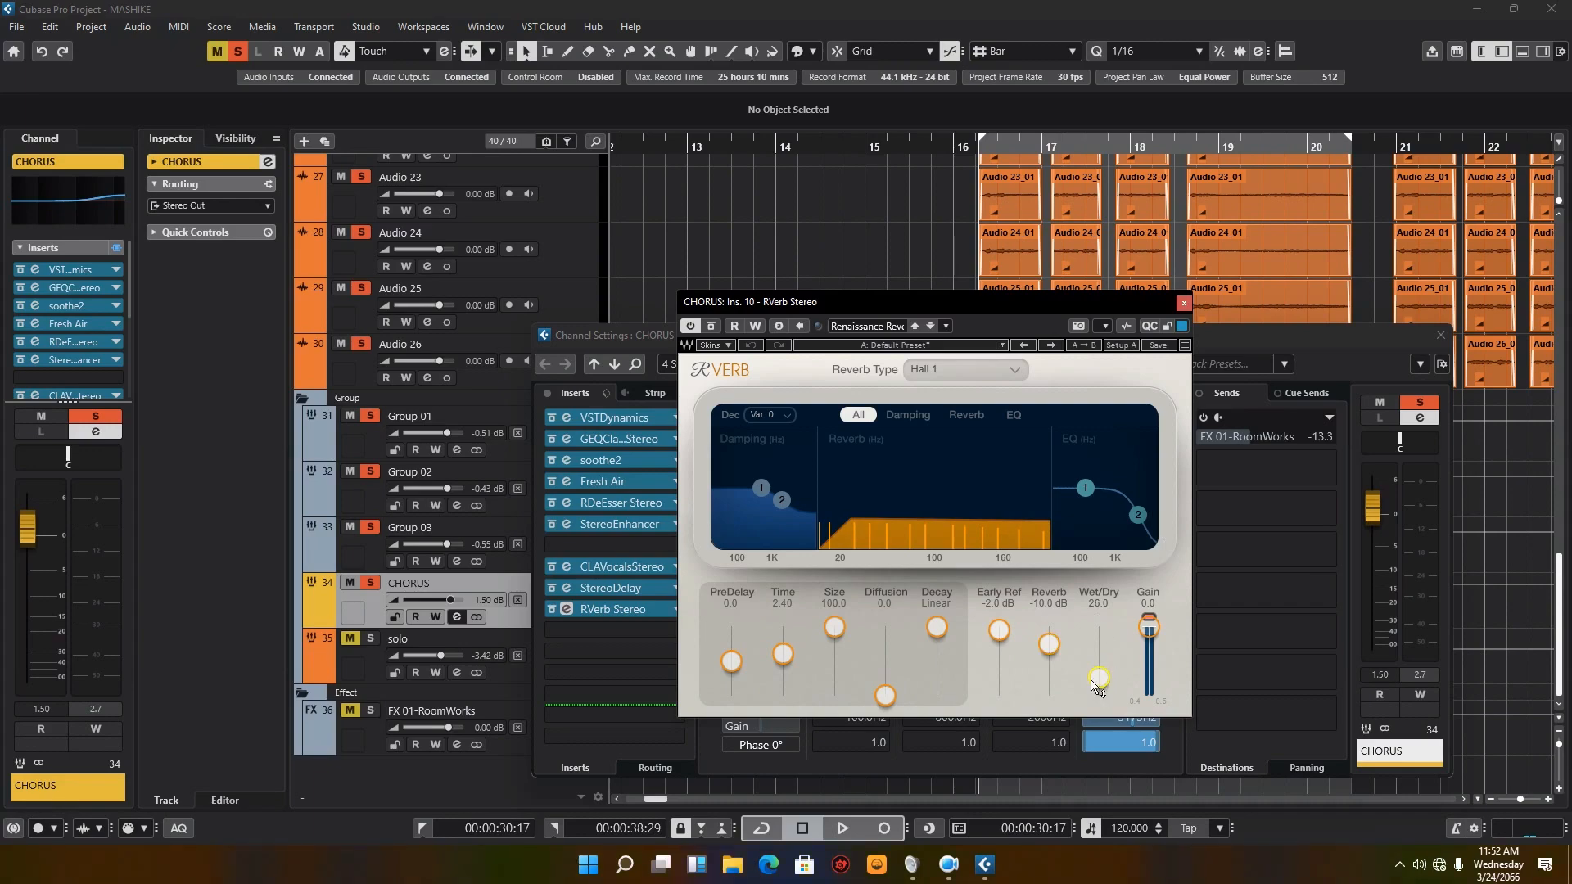
{"action": "left_click", "coordinate": [1042, 589]}
{"action": "mouse_move", "coordinate": [1052, 645]}
{"action": "left_mouse_down"}
{"action": "mouse_move", "coordinate": [1055, 628]}
{"action": "mouse_move", "coordinate": [1050, 665]}
{"action": "left_mouse_up"}
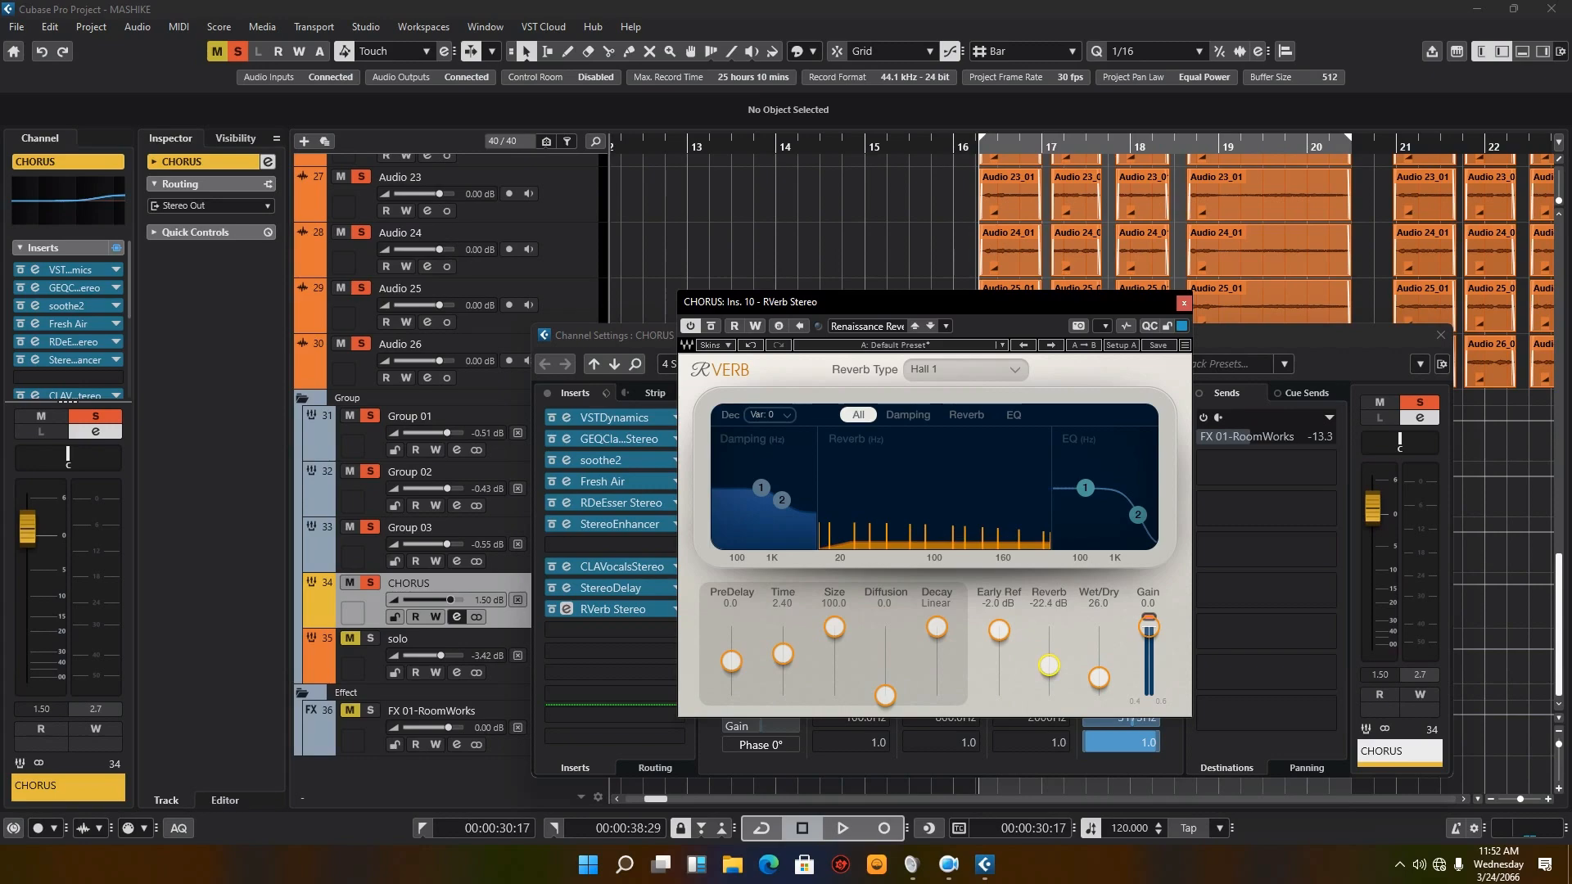
{"action": "double_click", "coordinate": [1054, 670]}
{"action": "type", "text": "-10"}
{"action": "key", "text": "Return"}
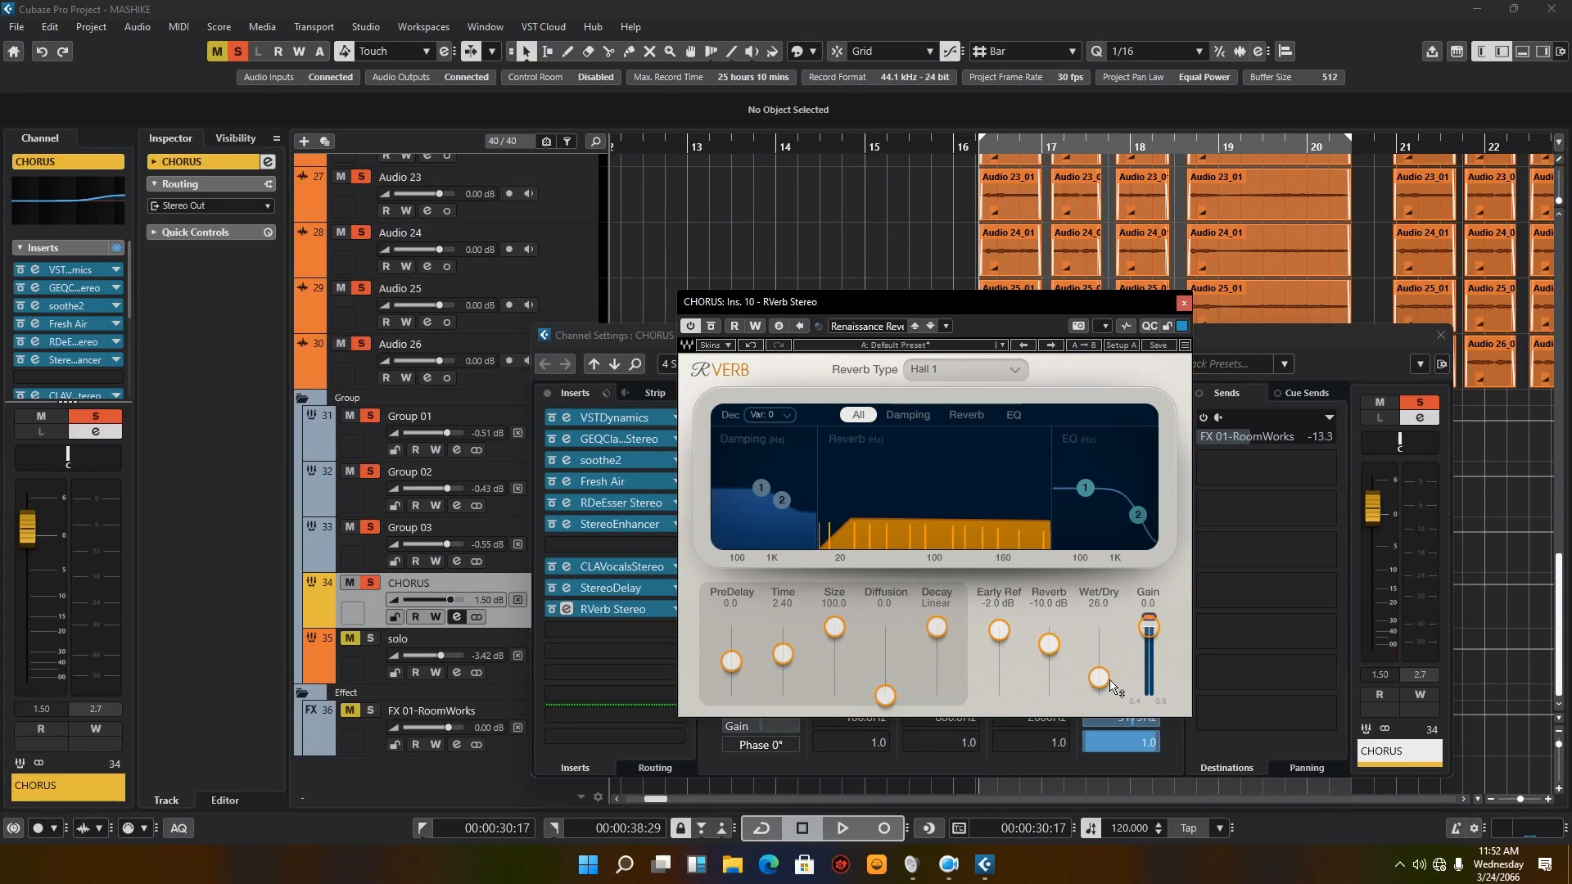
Step: Close the RVerb editor, play the CHORUS passage with the reverb active, and stop playback
{"action": "left_click", "coordinate": [1184, 304]}
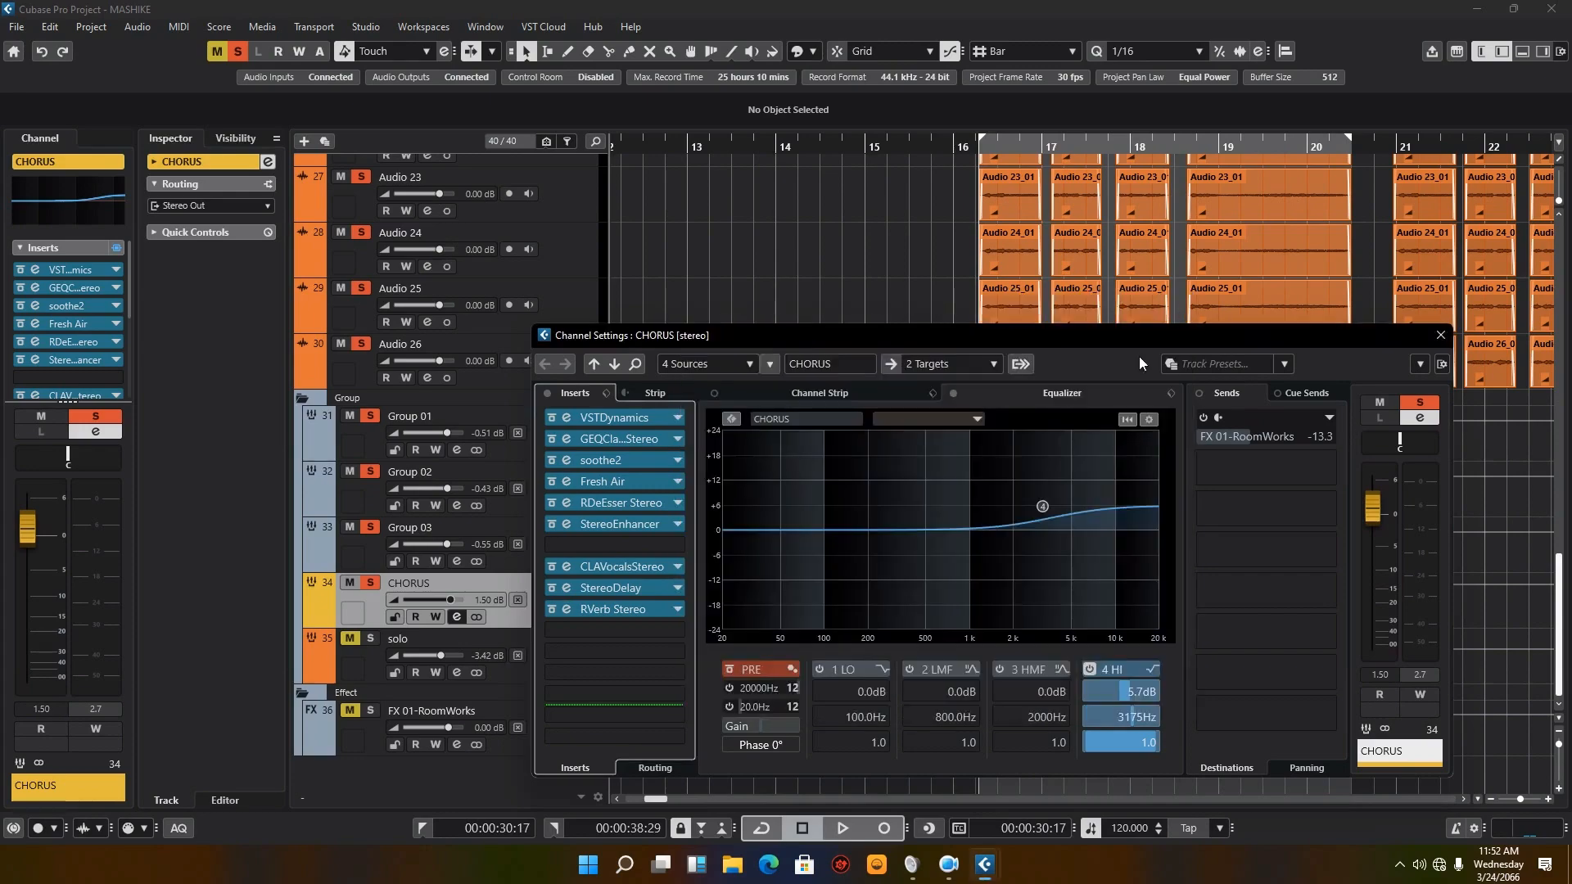
{"action": "left_click", "coordinate": [844, 835]}
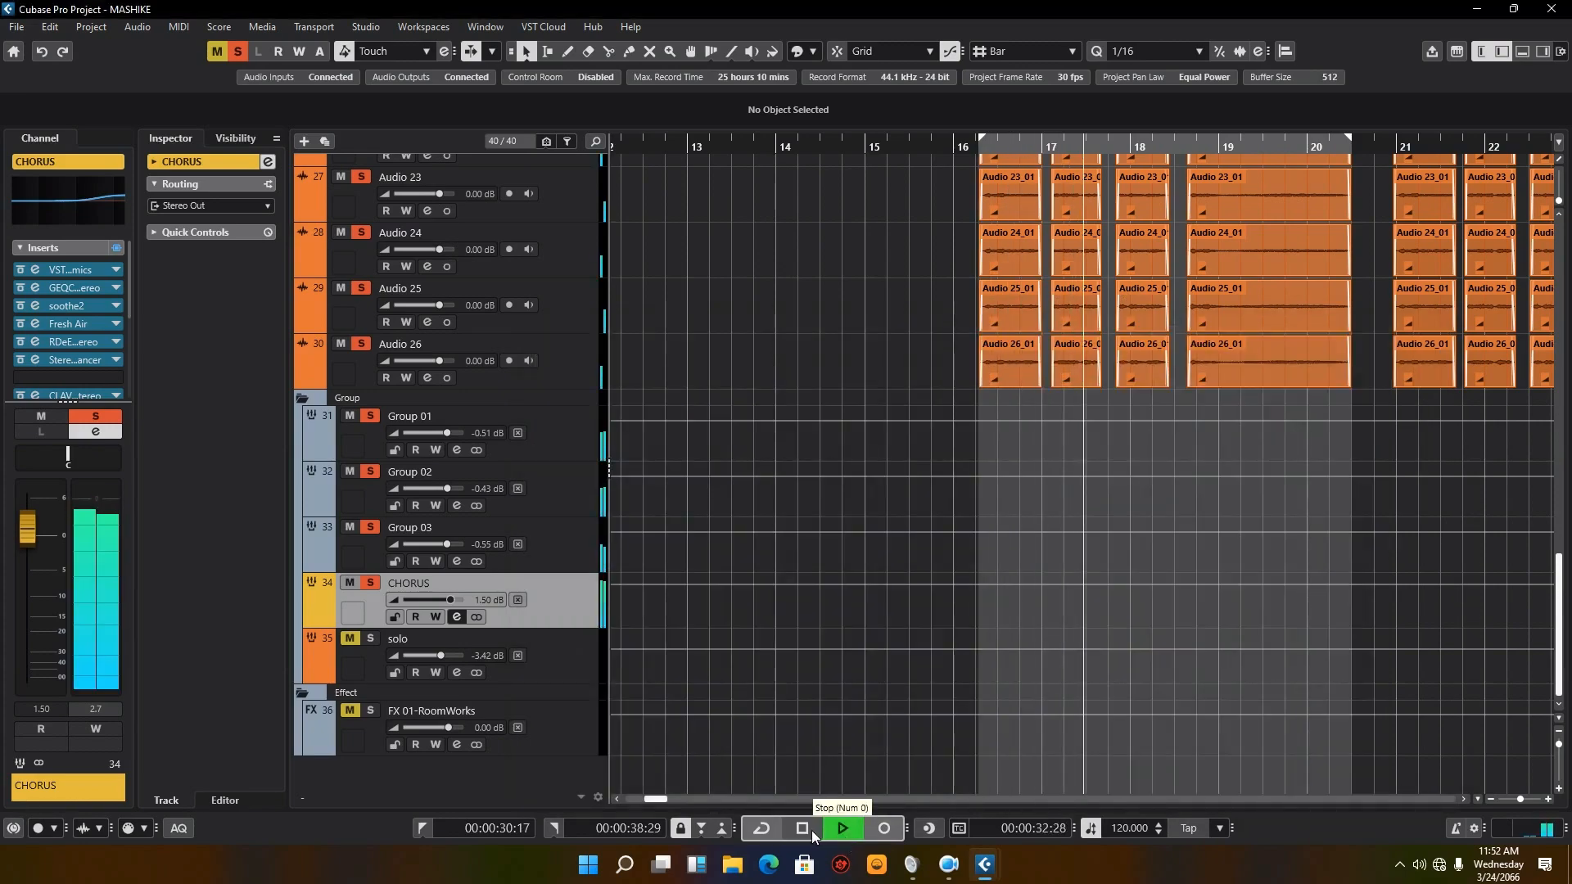
{"action": "left_click", "coordinate": [809, 829]}
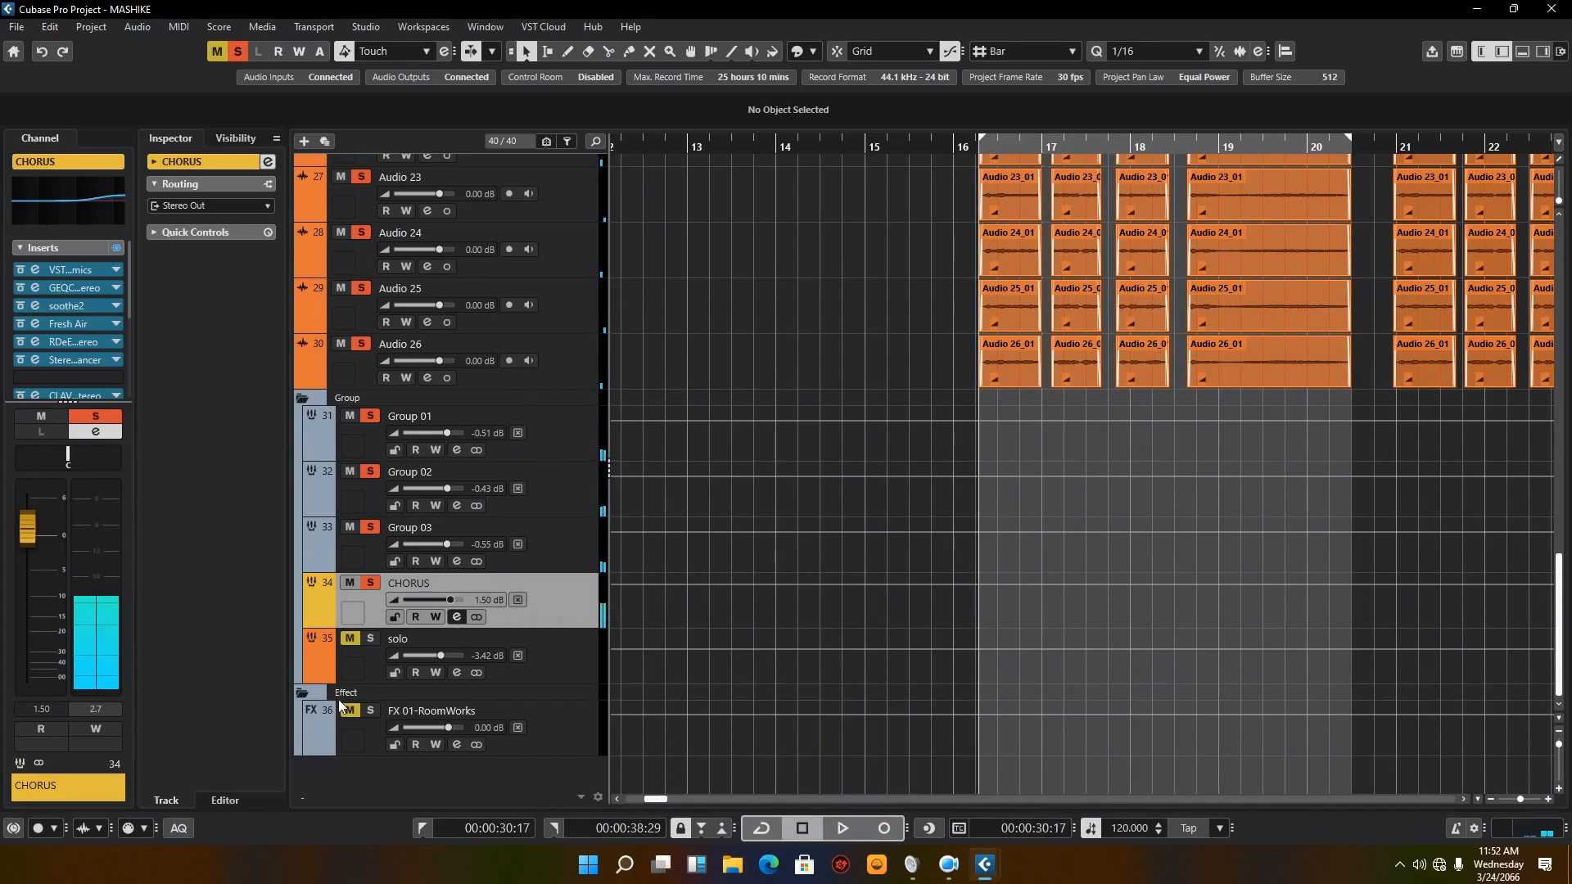
Step: Solo the FX 01-RoomWorks track and activate the FX 01-RoomWorks send in the CHORUS channel settings
{"action": "left_click", "coordinate": [370, 711]}
{"action": "left_click", "coordinate": [458, 615]}
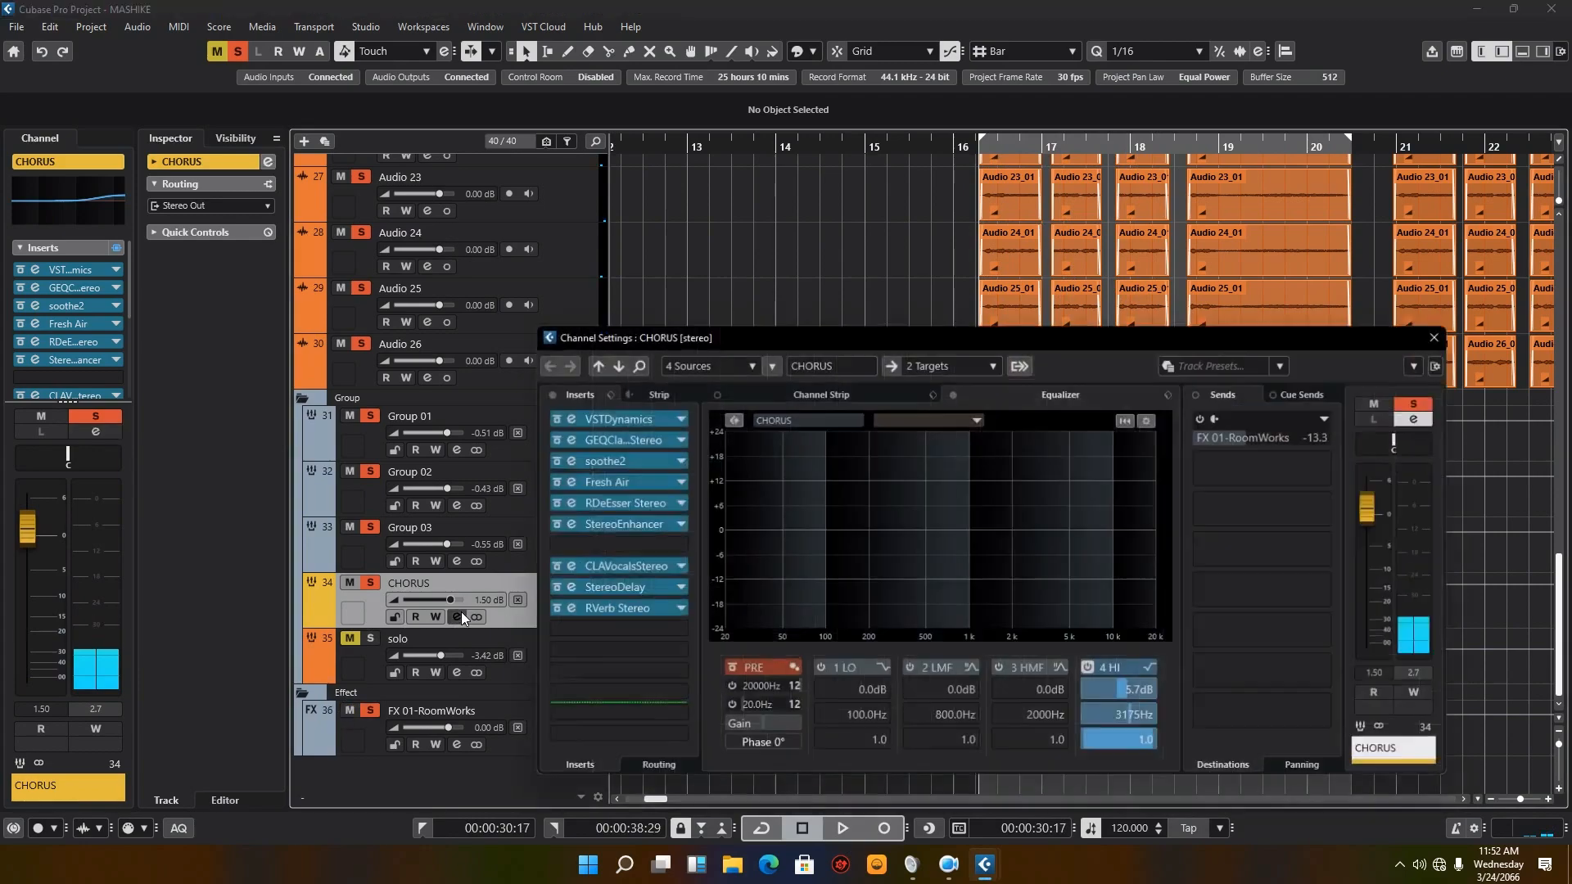
{"action": "left_click", "coordinate": [1203, 419]}
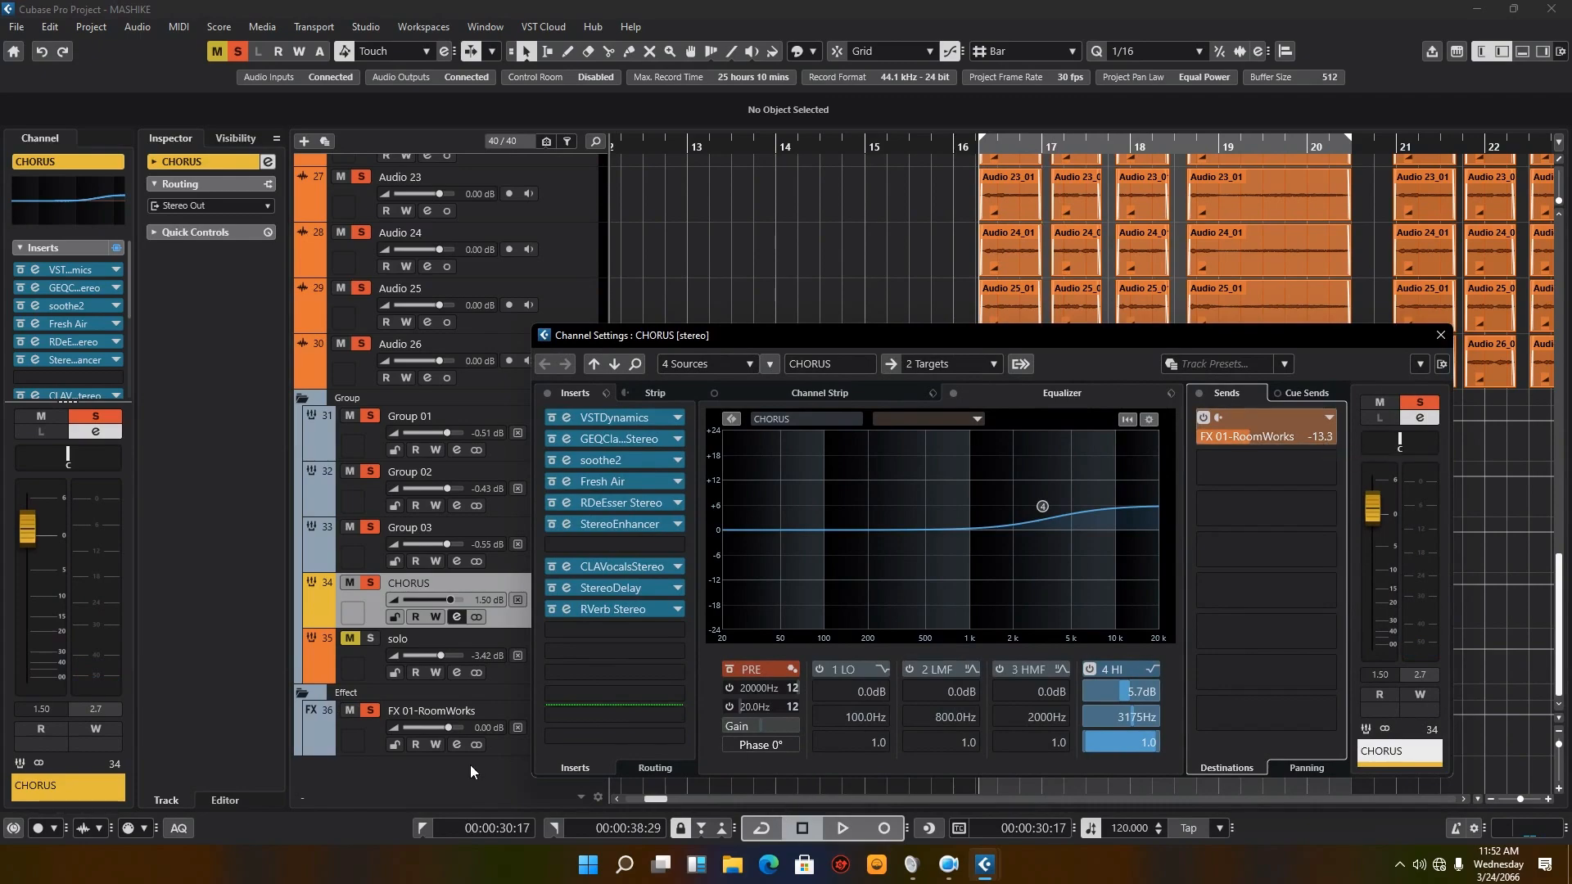
Step: Examine the RoomWorks reverb settings on the FX 01-RoomWorks channel, and close its editor and channel settings
{"action": "left_click", "coordinate": [457, 745]}
{"action": "left_click", "coordinate": [572, 421]}
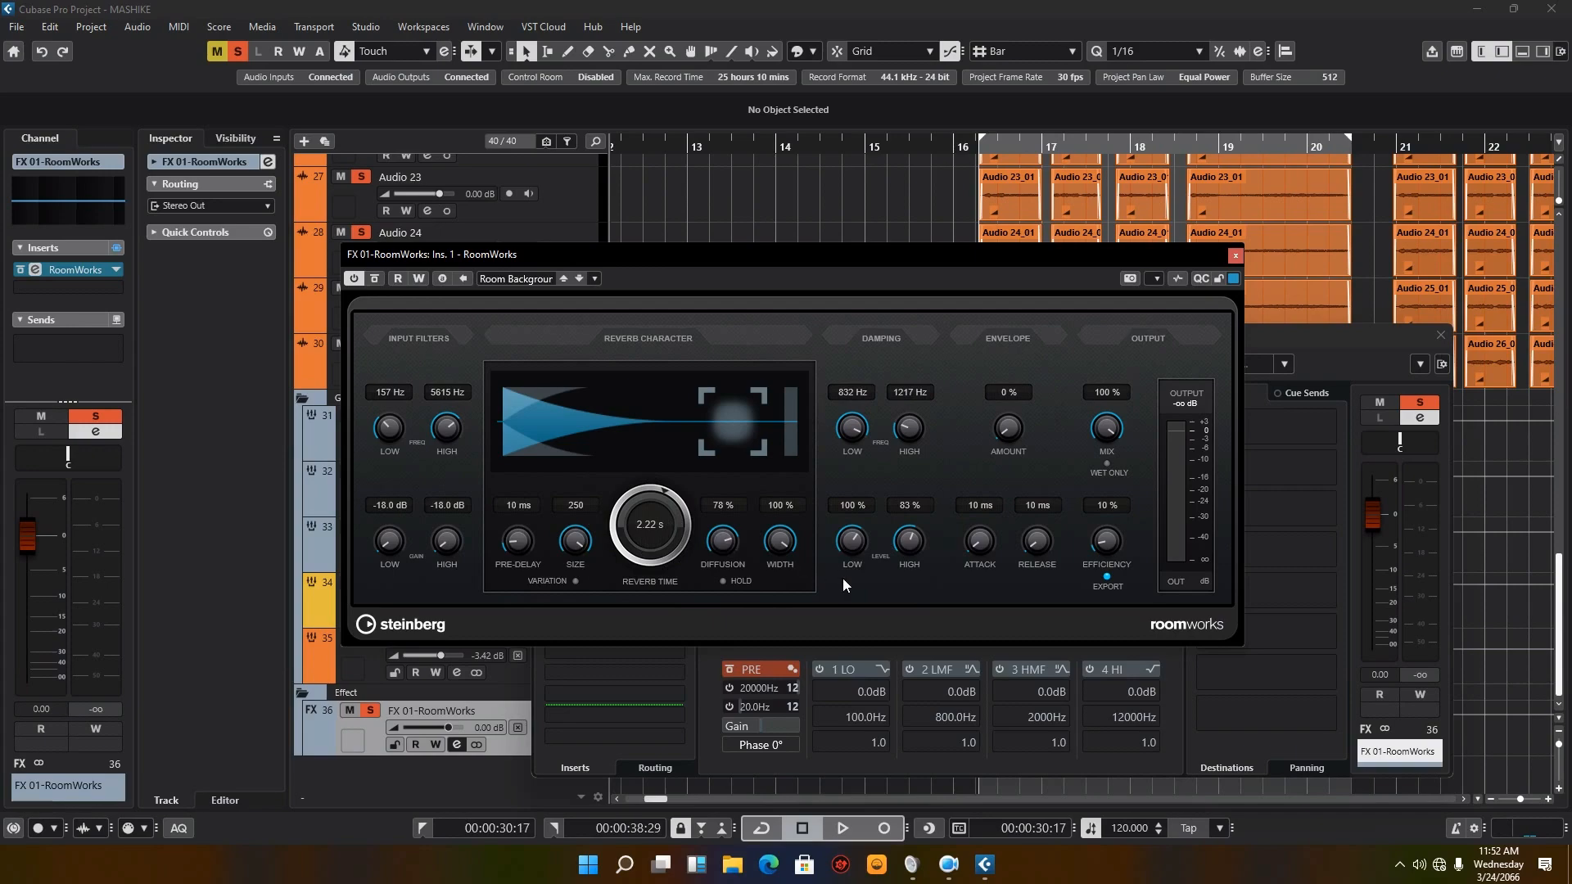
{"action": "left_click", "coordinate": [1235, 256]}
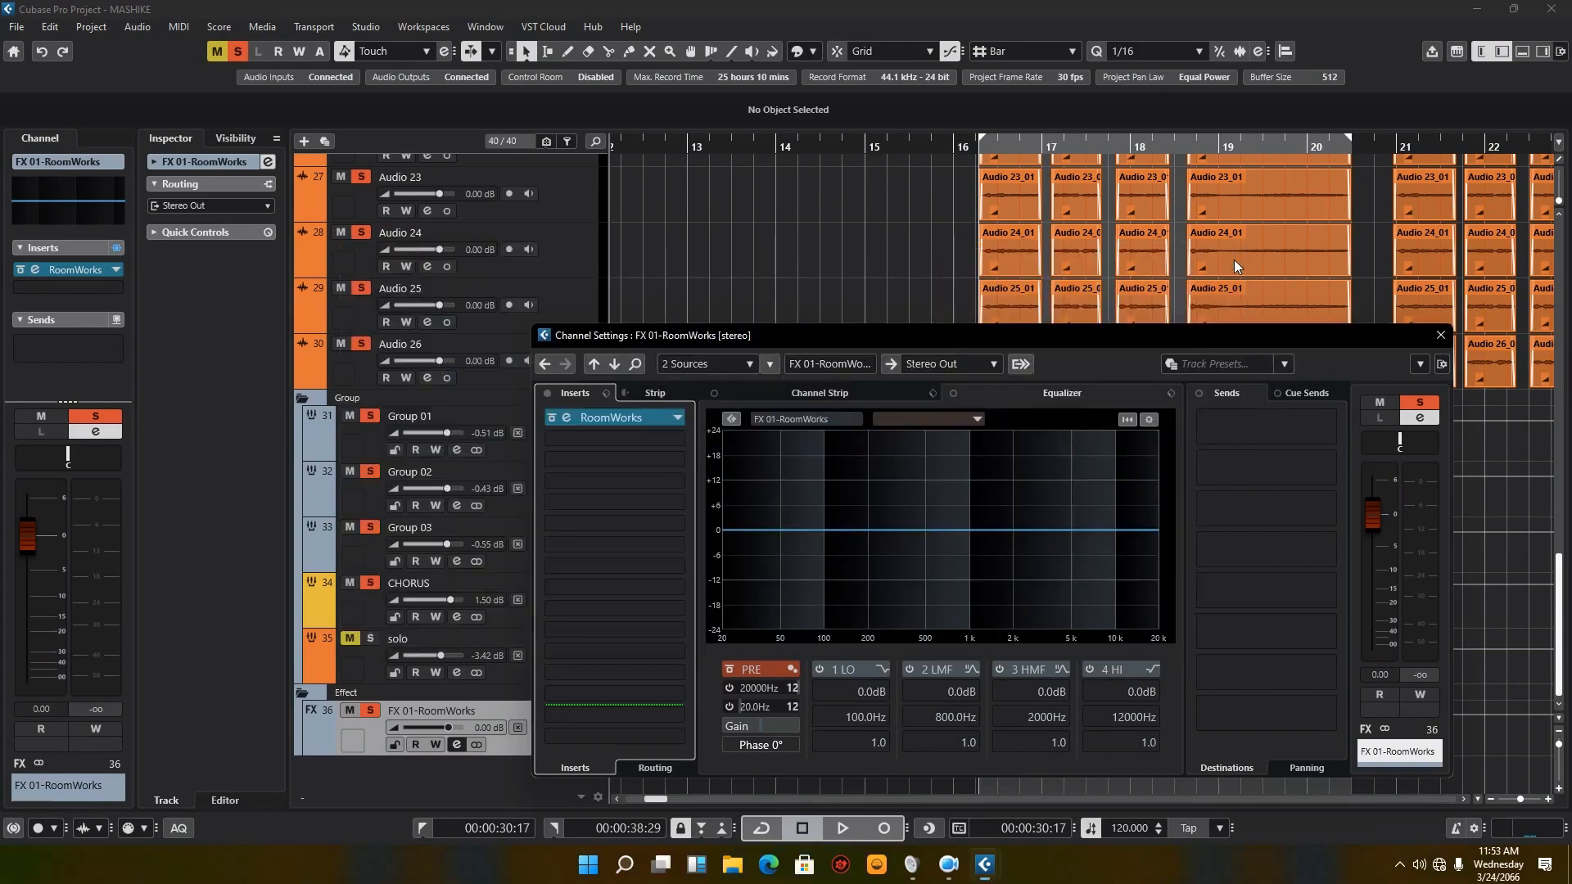
{"action": "left_click", "coordinate": [1441, 335]}
Step: Select the CHORUS track, play the passage with the RoomWorks send active, and stop playback
{"action": "left_click", "coordinate": [515, 620]}
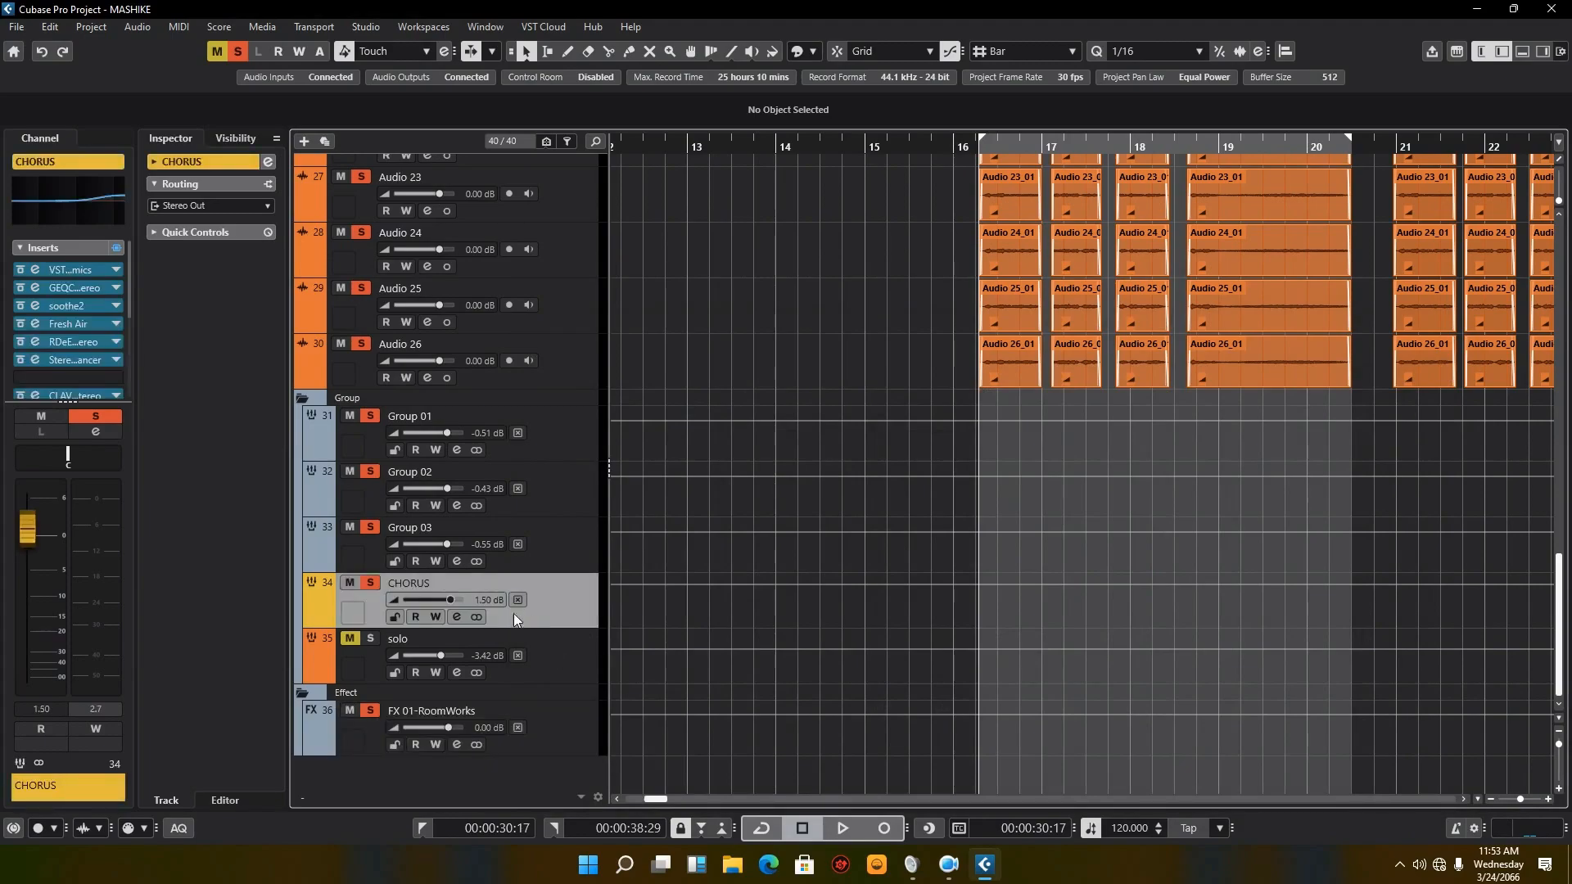
{"action": "left_click", "coordinate": [459, 622]}
{"action": "left_click", "coordinate": [459, 623]}
{"action": "left_click", "coordinate": [457, 615]}
{"action": "left_click", "coordinate": [839, 829]}
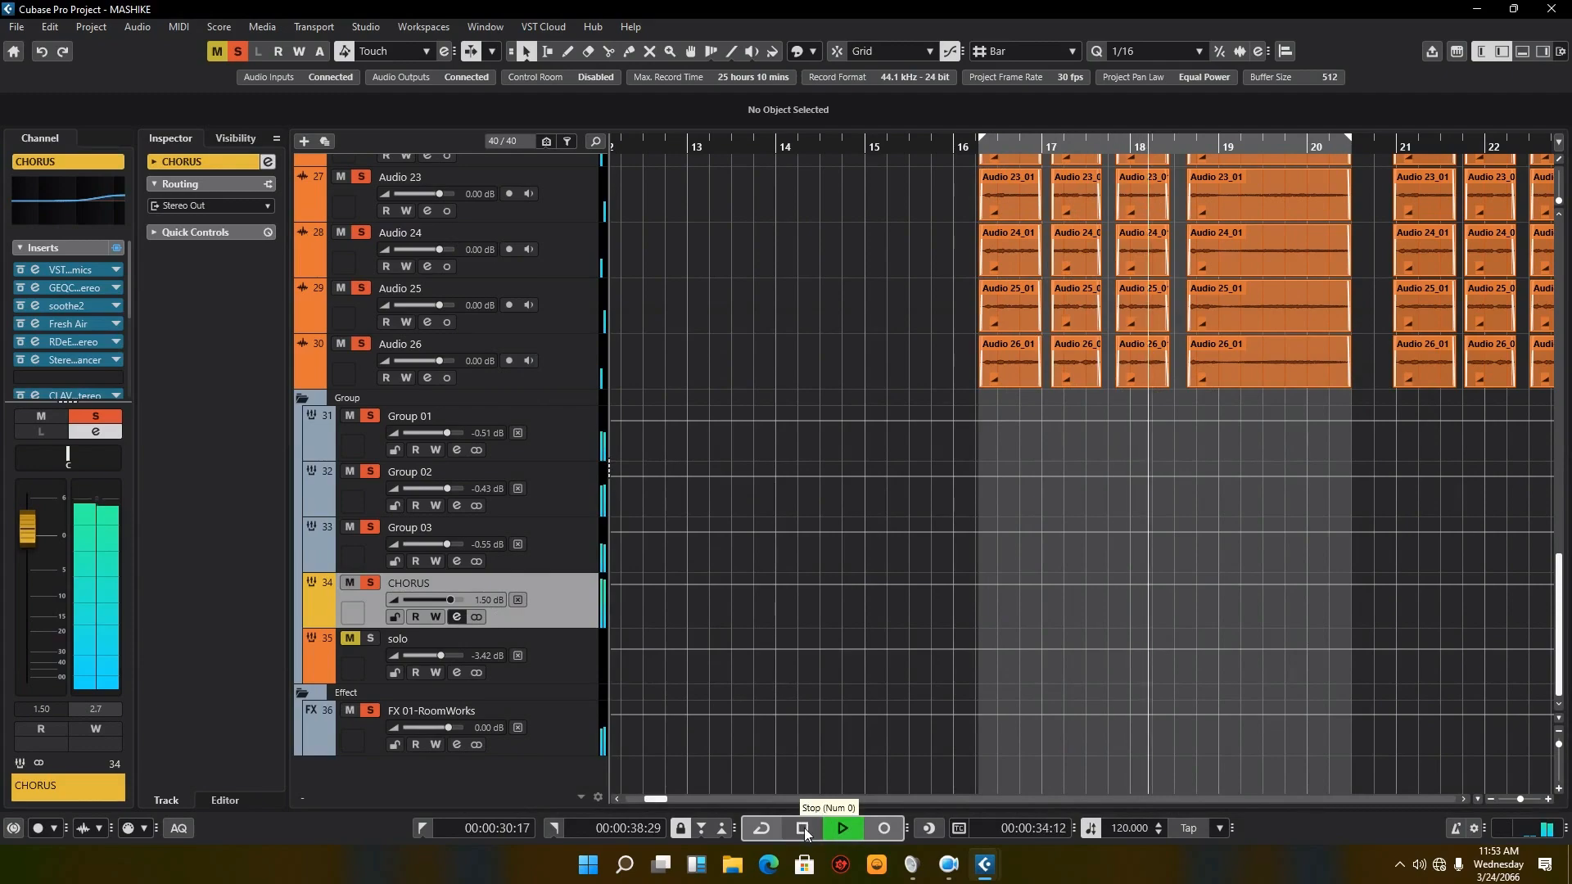
{"action": "left_click", "coordinate": [803, 829]}
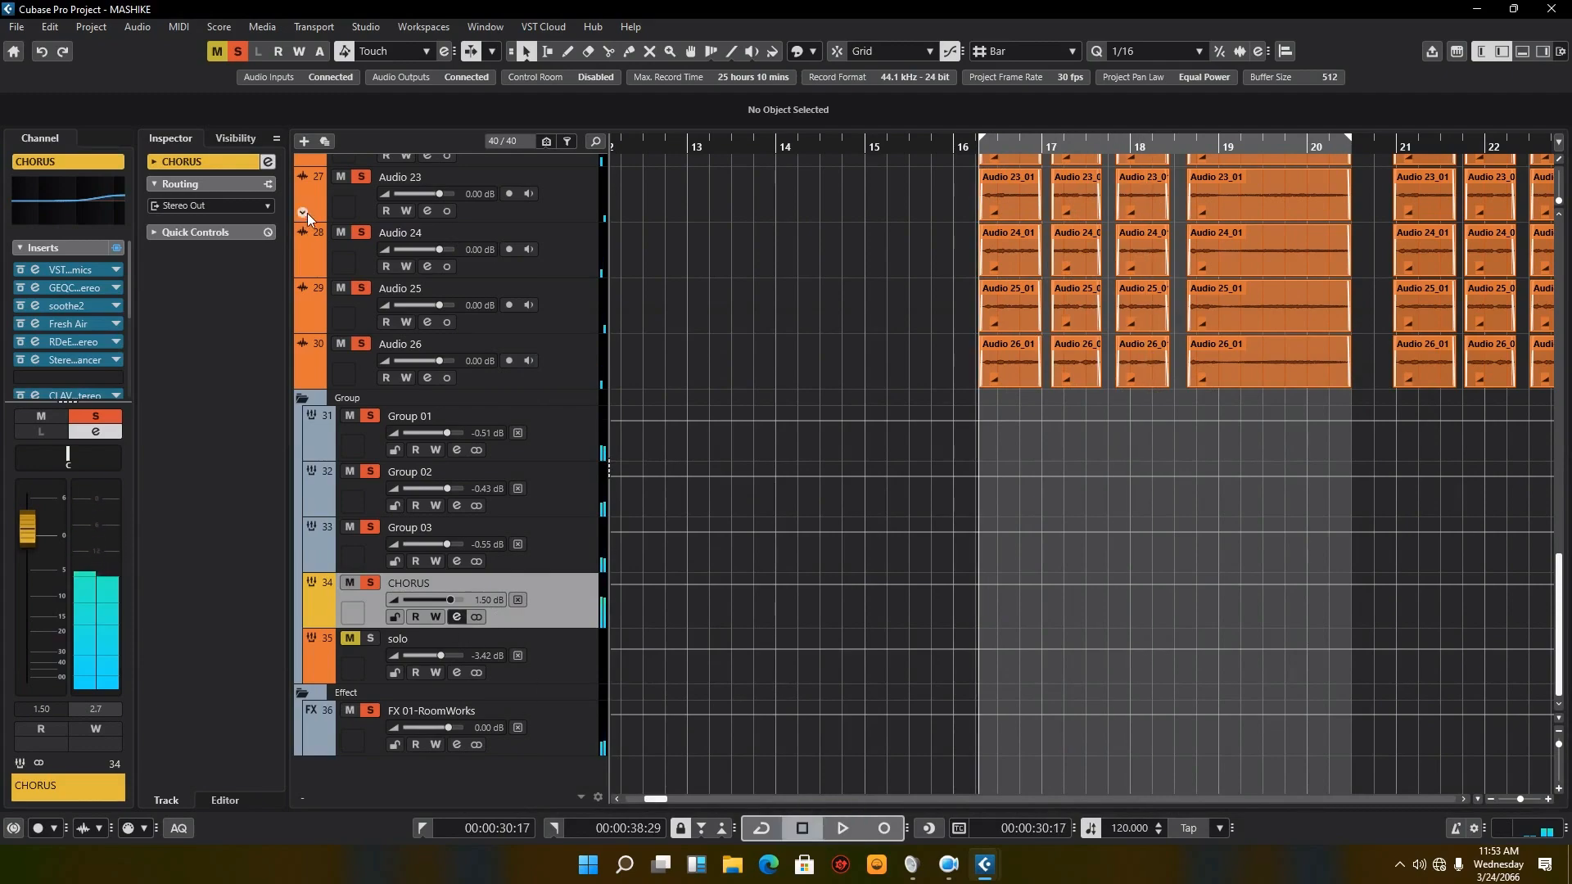
Step: Clear all track solos, start full-mix playback, and continue it from the chorus at bar 121
{"action": "left_click", "coordinate": [239, 52]}
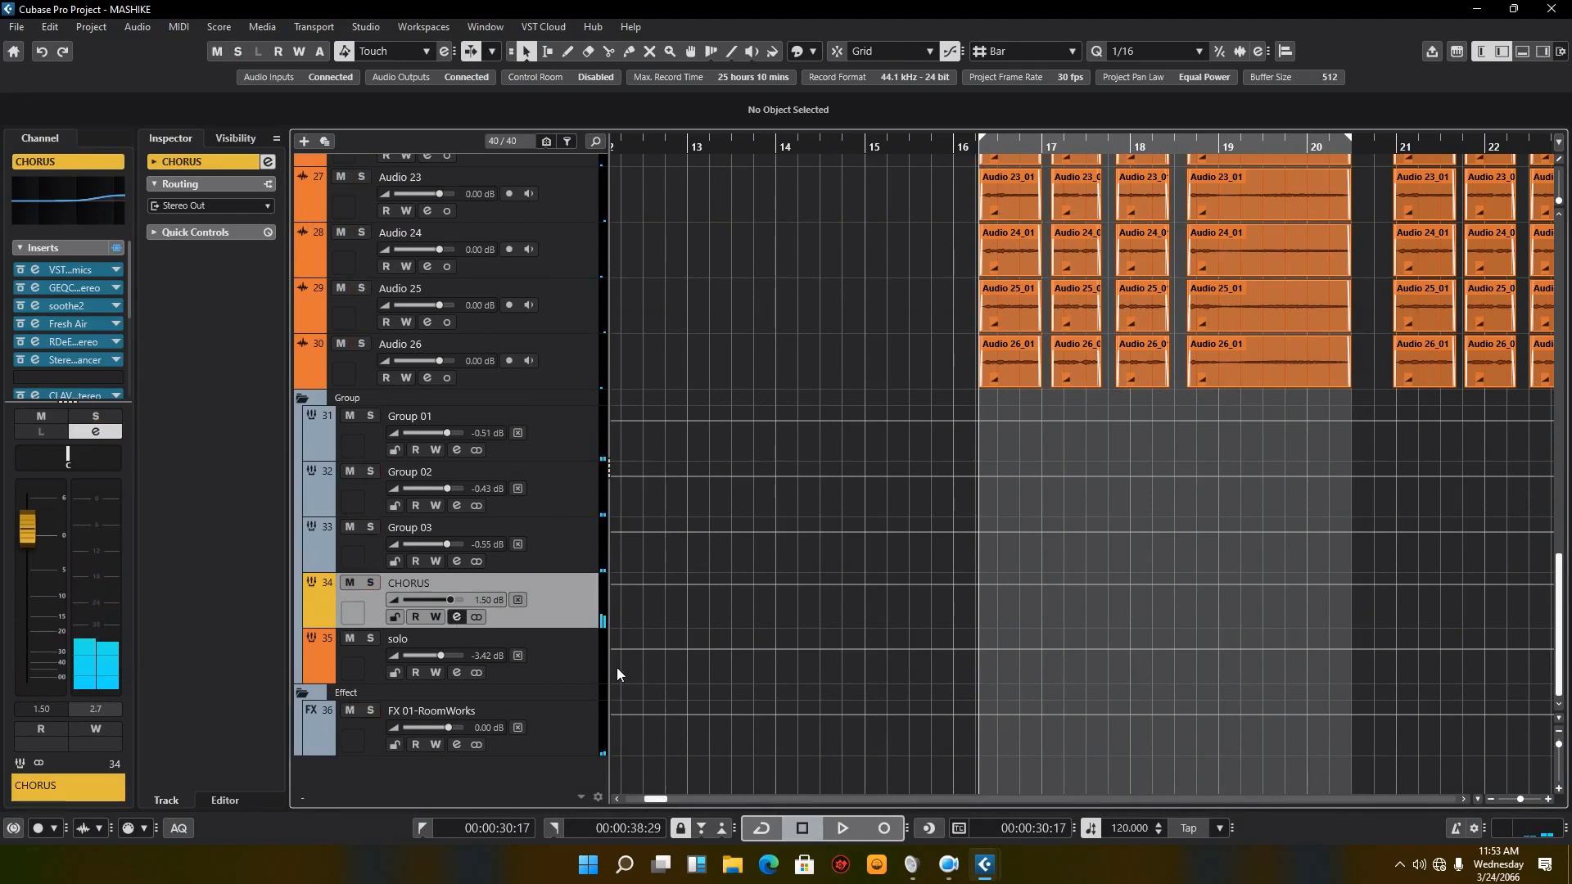
{"action": "left_click", "coordinate": [842, 828]}
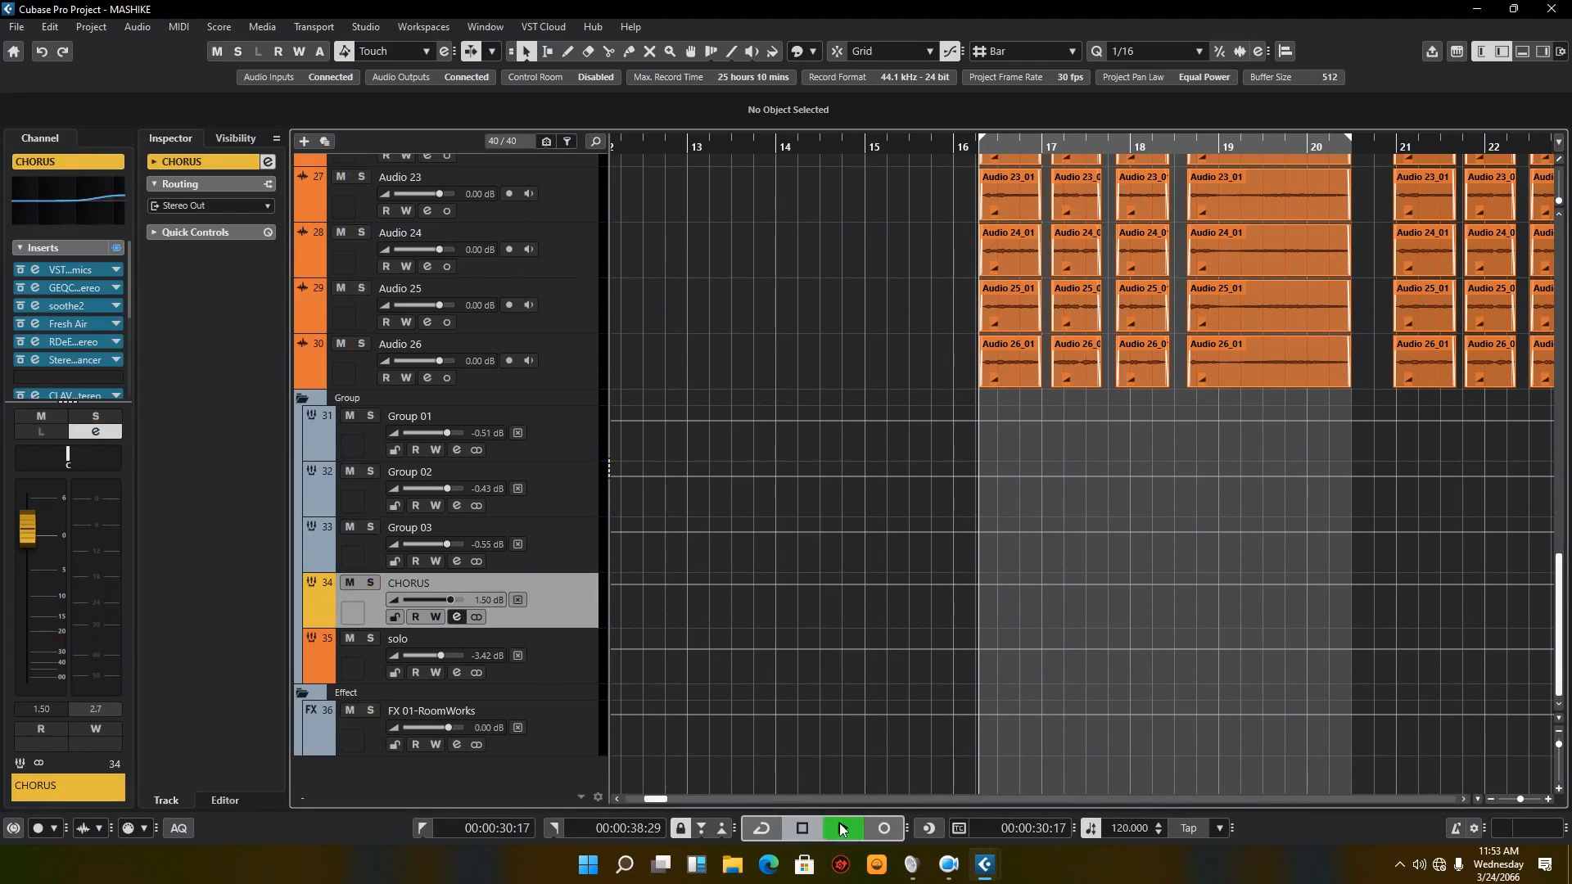
{"action": "left_click_drag", "start_coordinate": [1522, 797], "coordinate": [1512, 796]}
{"action": "scroll", "coordinate": [990, 571], "scroll_direction": "up", "scroll_amount": 10}
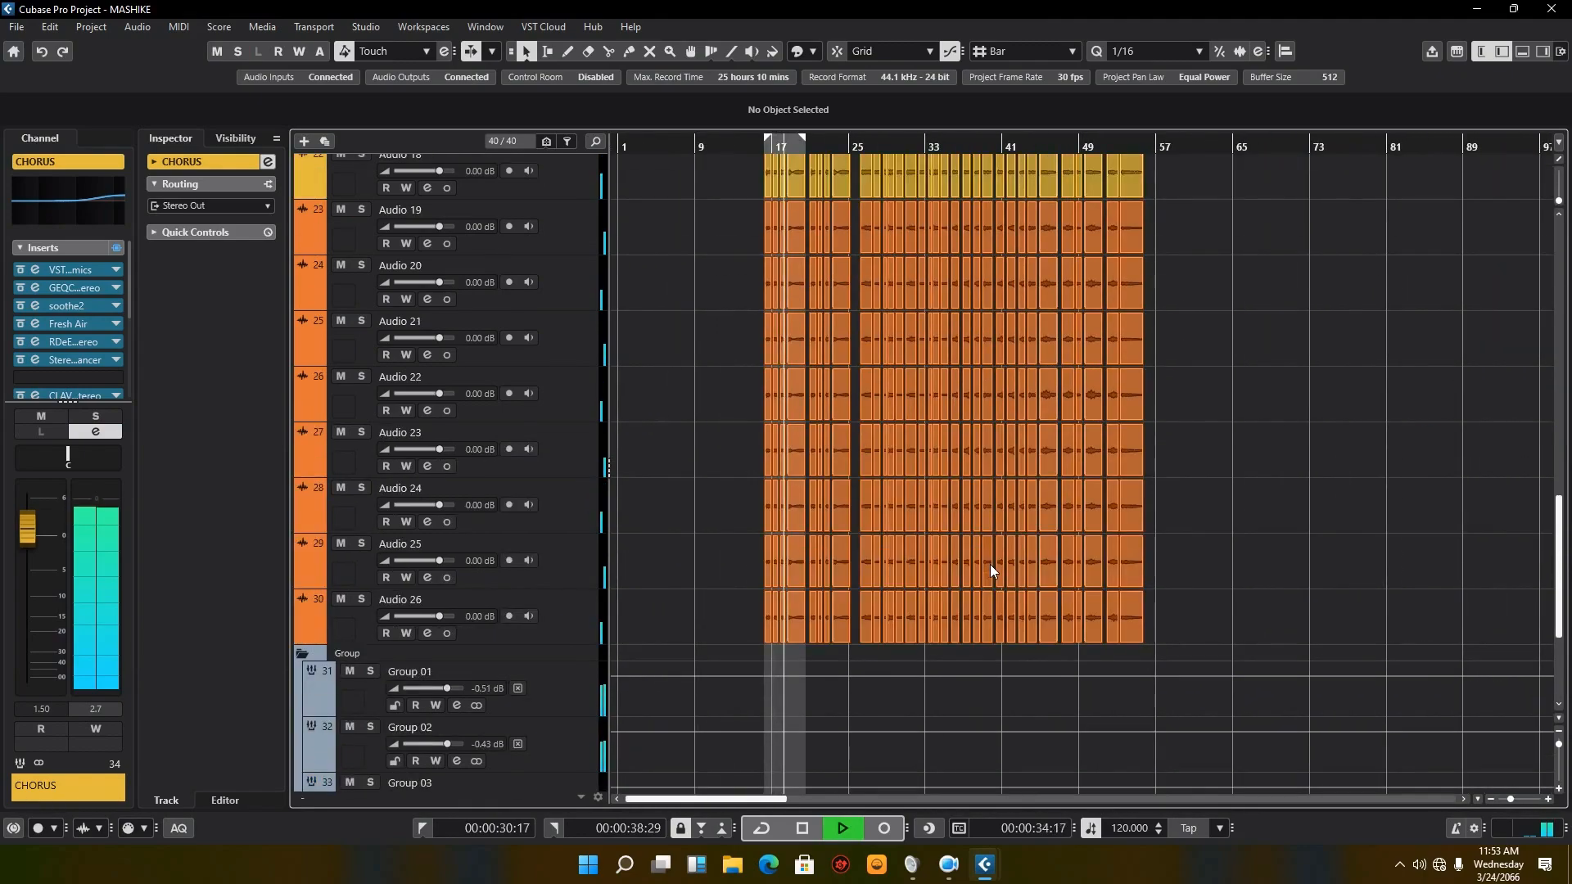
{"action": "scroll", "coordinate": [990, 563], "scroll_direction": "up", "scroll_amount": 6}
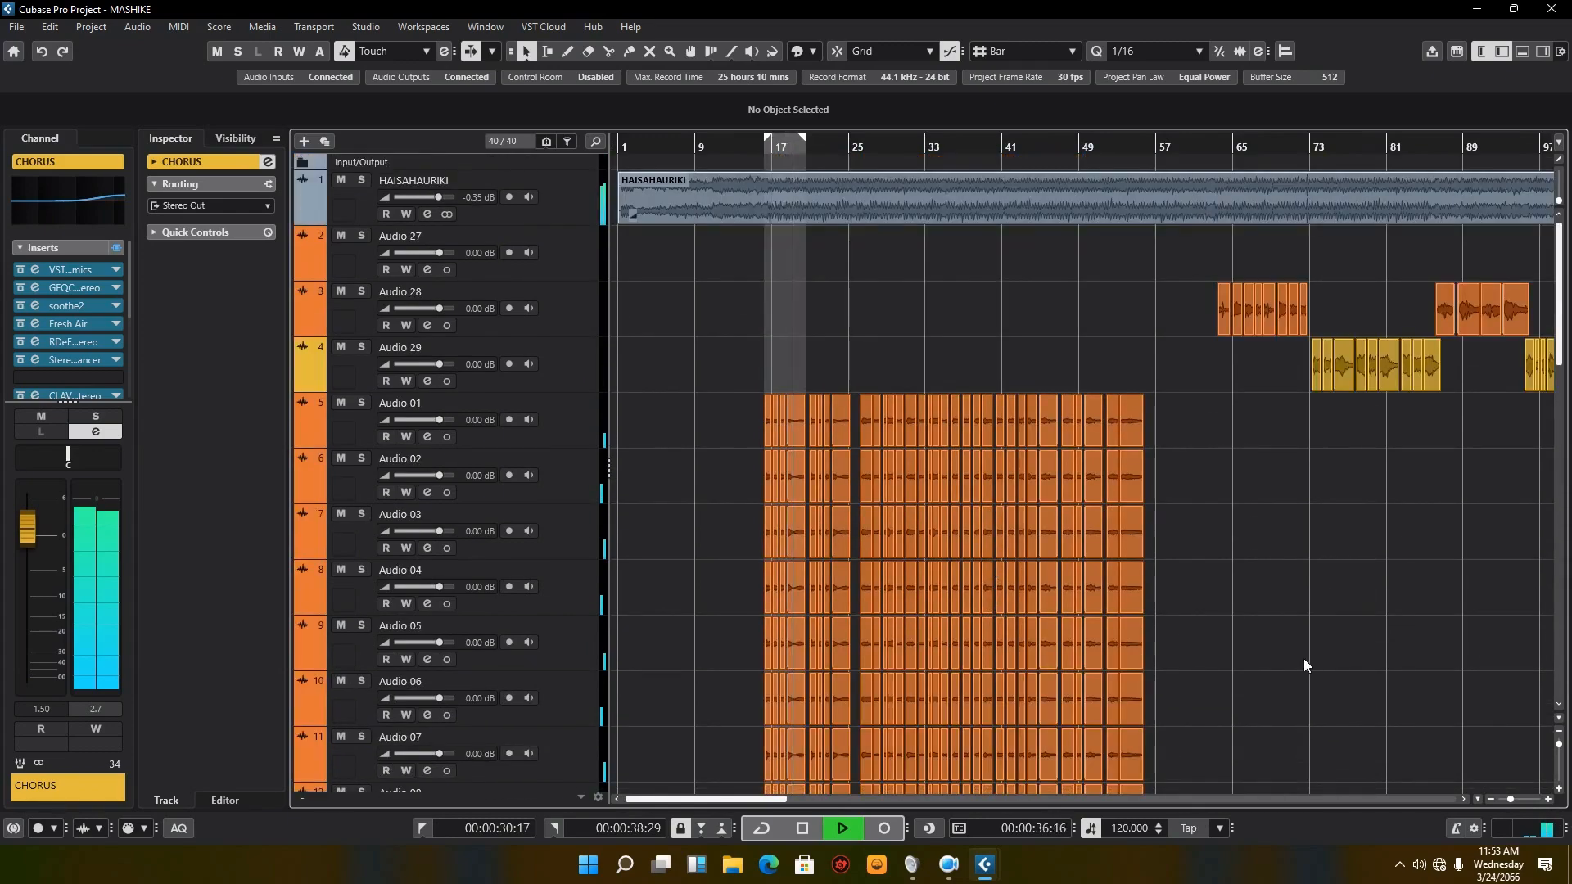
{"action": "left_click_drag", "start_coordinate": [747, 803], "coordinate": [853, 802]}
{"action": "left_click", "coordinate": [1149, 149]}
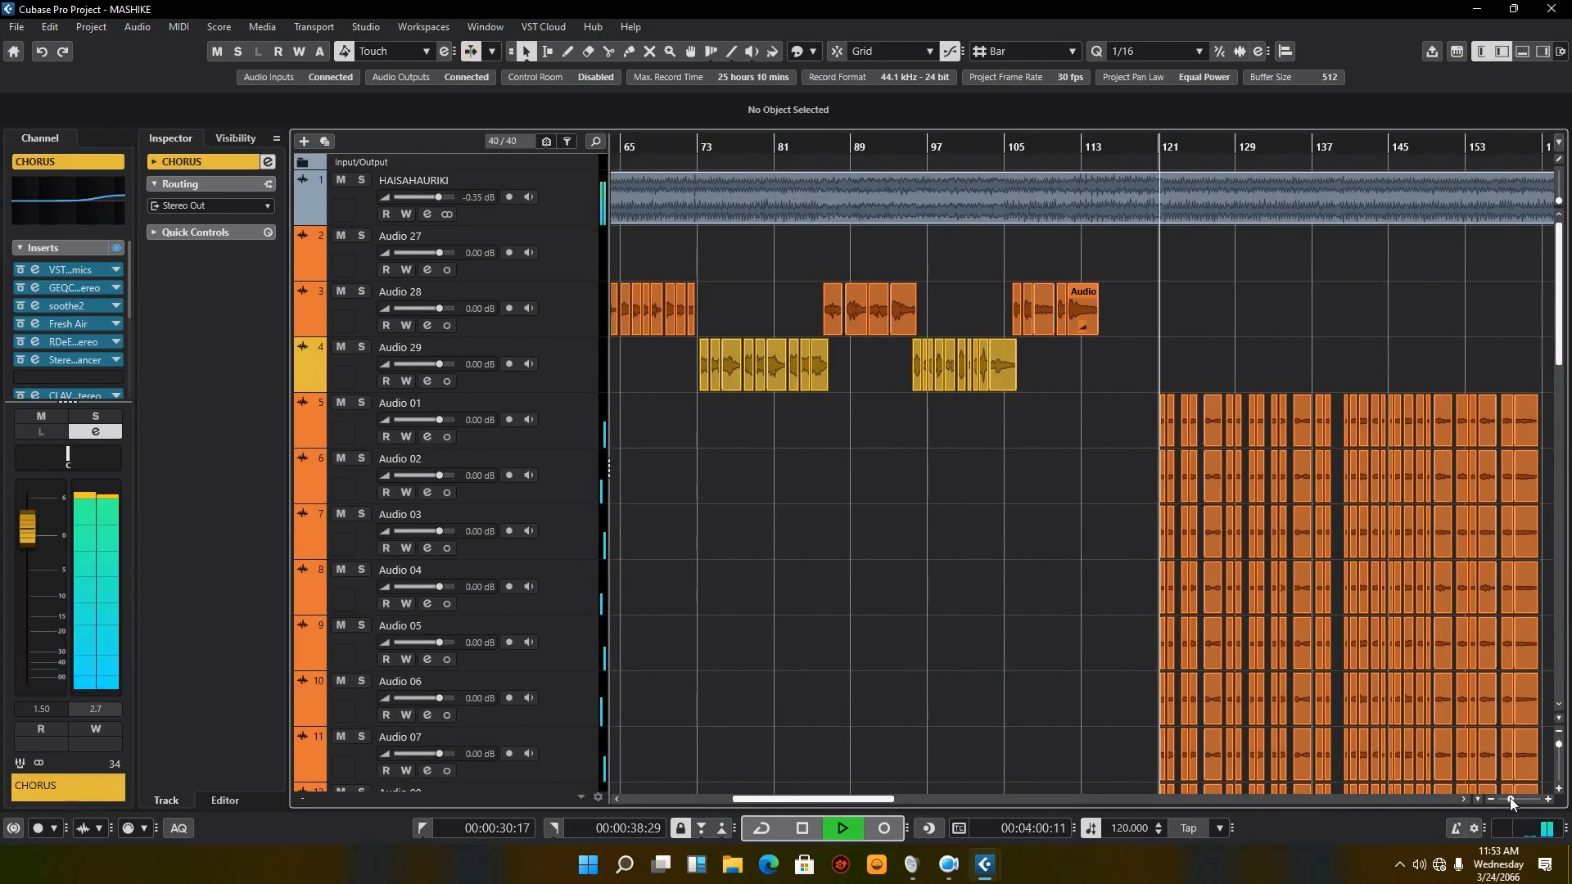
Step: Set the locators around the first block of Audio 01 events from bar 121, and stop playback
{"action": "left_click_drag", "start_coordinate": [1513, 798], "coordinate": [1511, 800]}
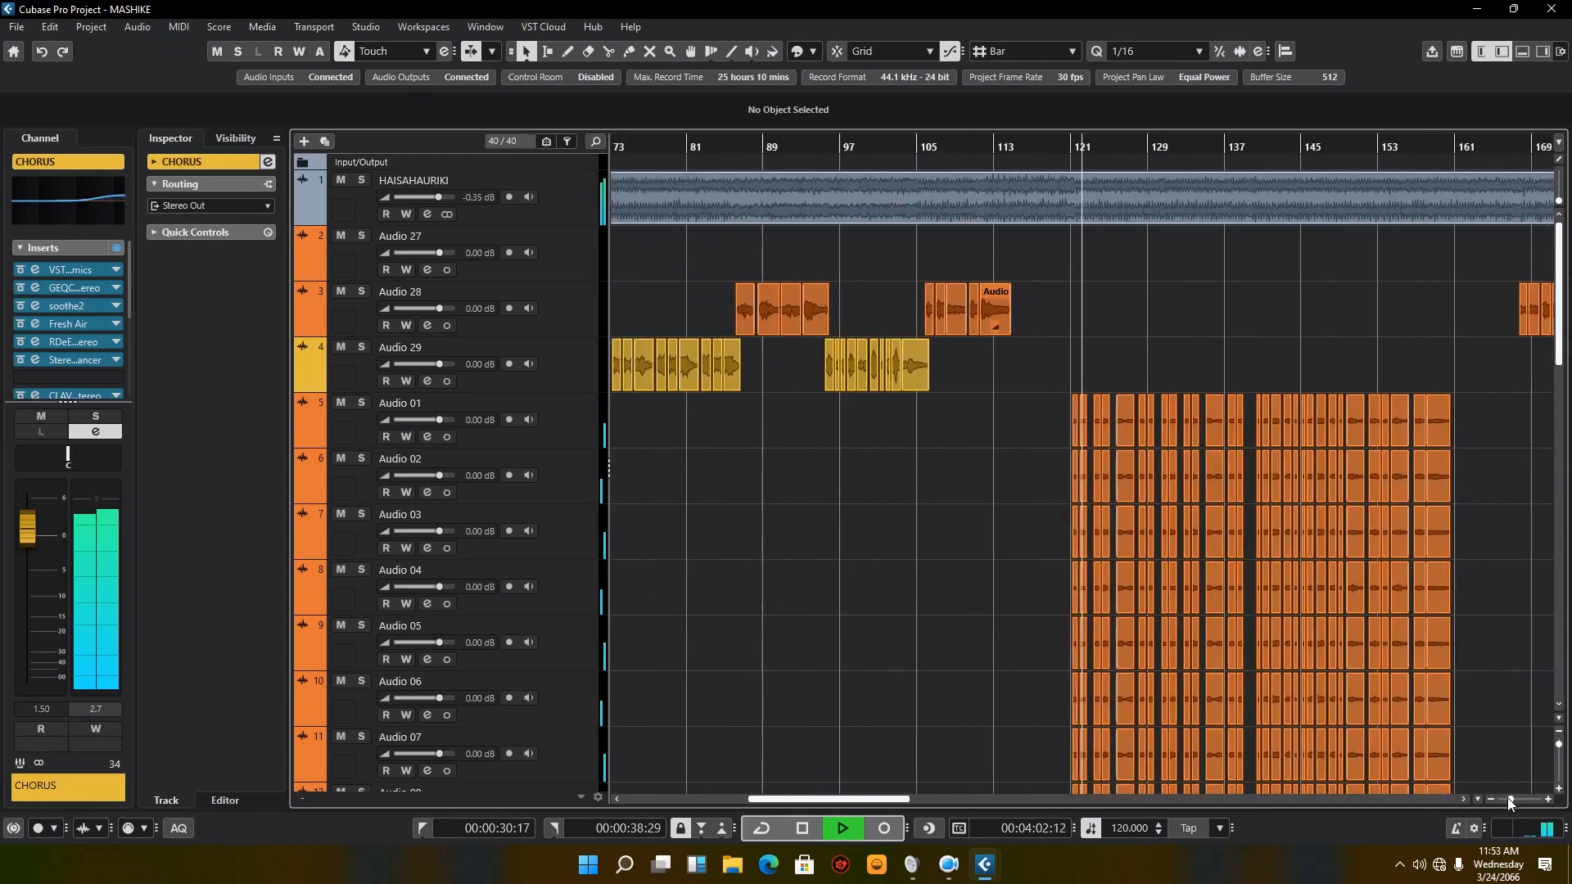
{"action": "left_click_drag", "start_coordinate": [1018, 404], "coordinate": [1244, 406]}
{"action": "key", "text": "p"}
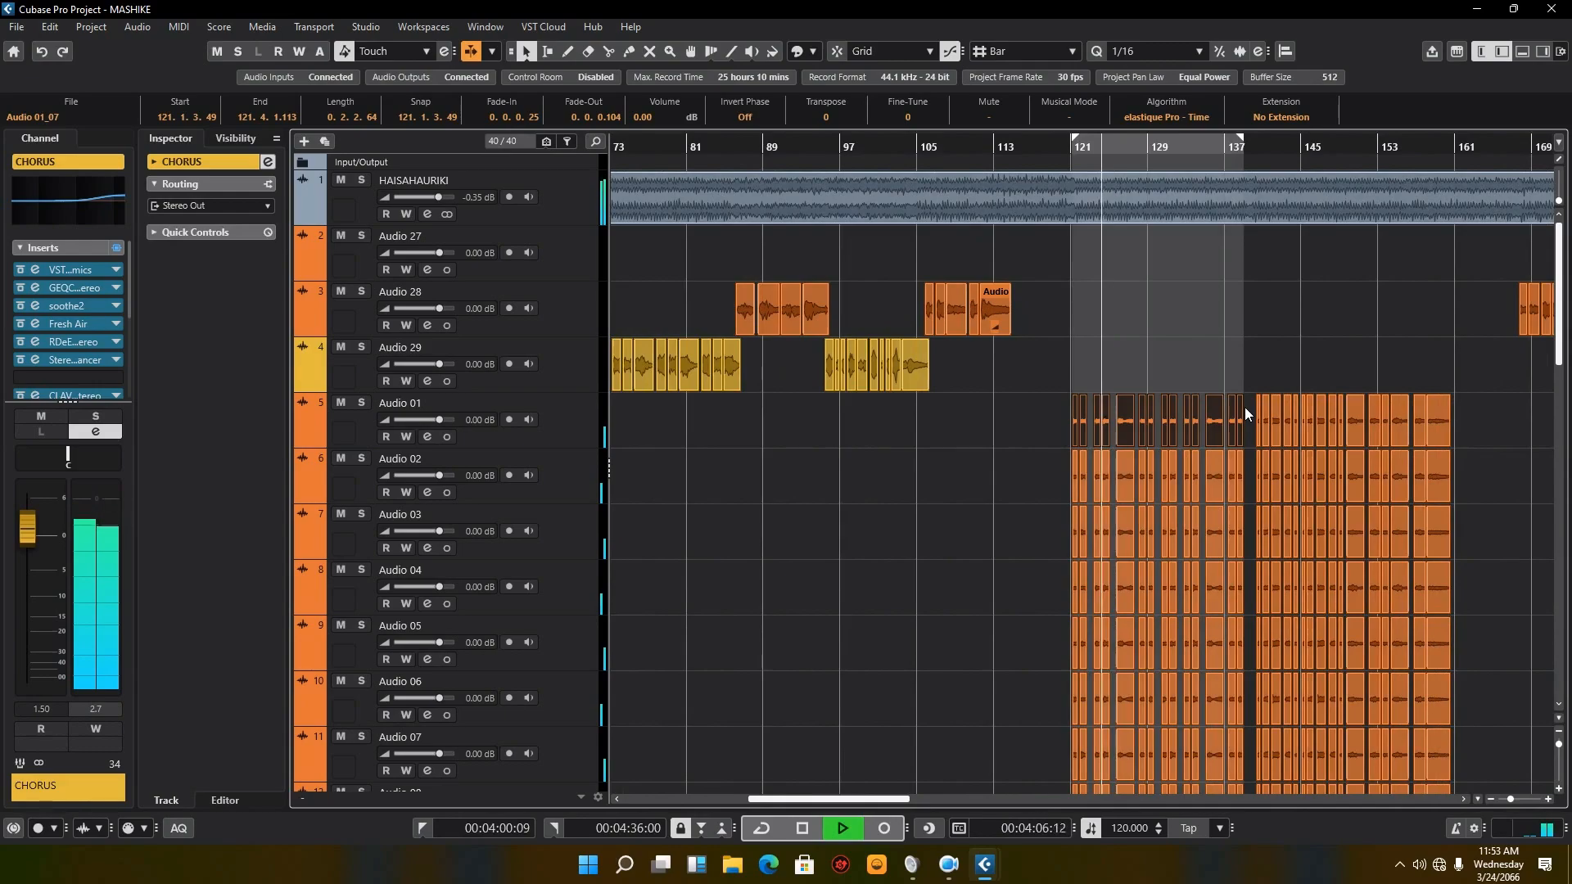
{"action": "scroll", "coordinate": [1079, 429], "scroll_direction": "down", "scroll_amount": 6}
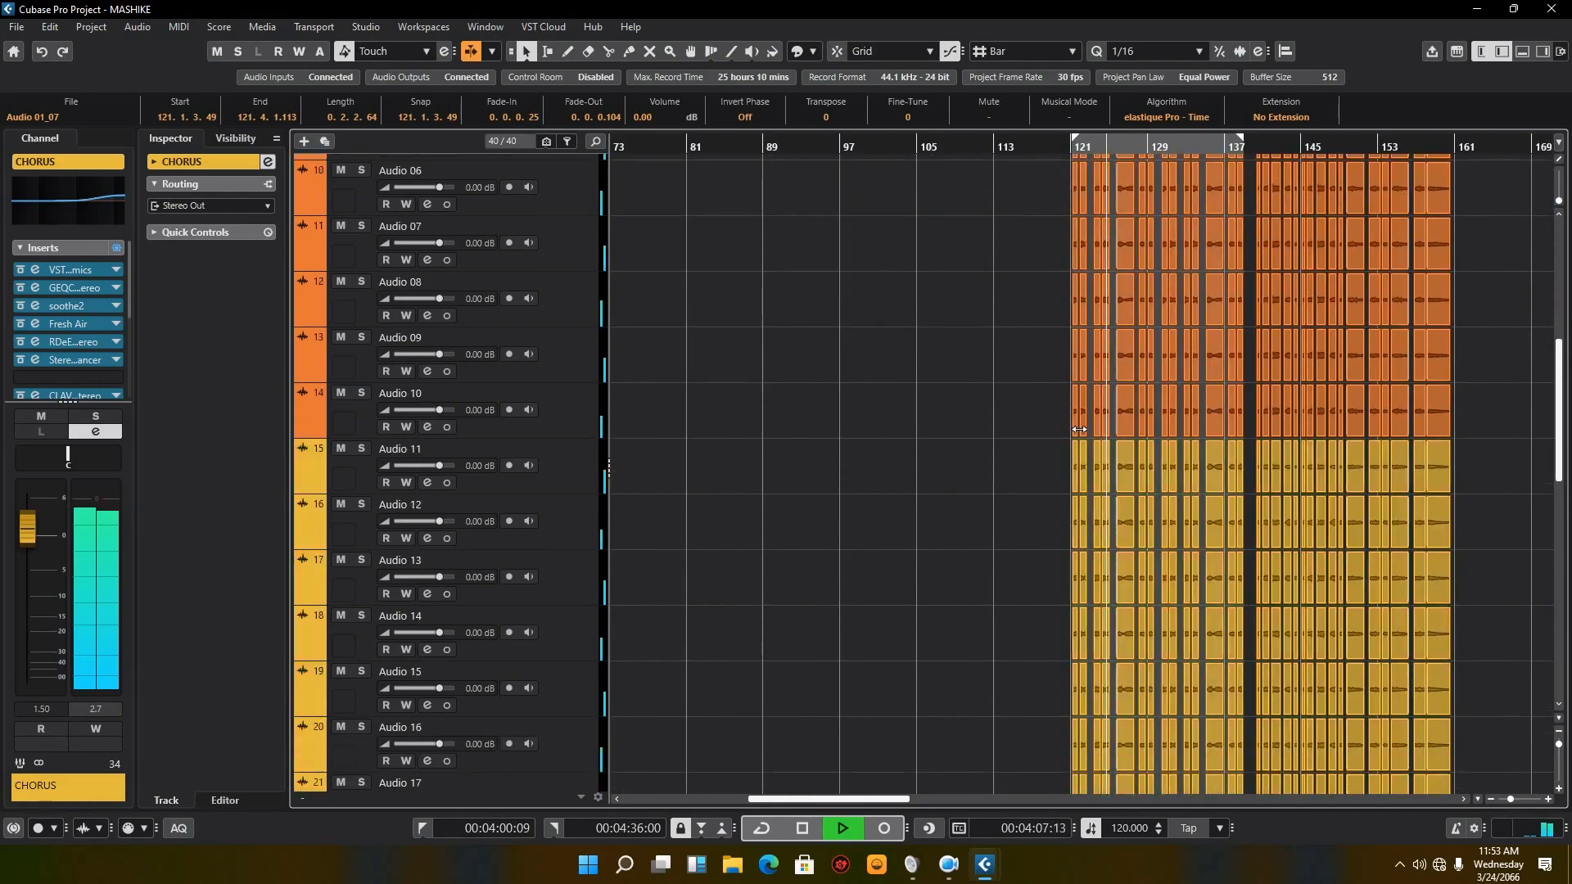
{"action": "left_click", "coordinate": [804, 828]}
Step: Set the locators around the block of Audio 29 events starting at bar 73 and return the playhead to the left locator
{"action": "left_click_drag", "start_coordinate": [860, 799], "coordinate": [804, 800]}
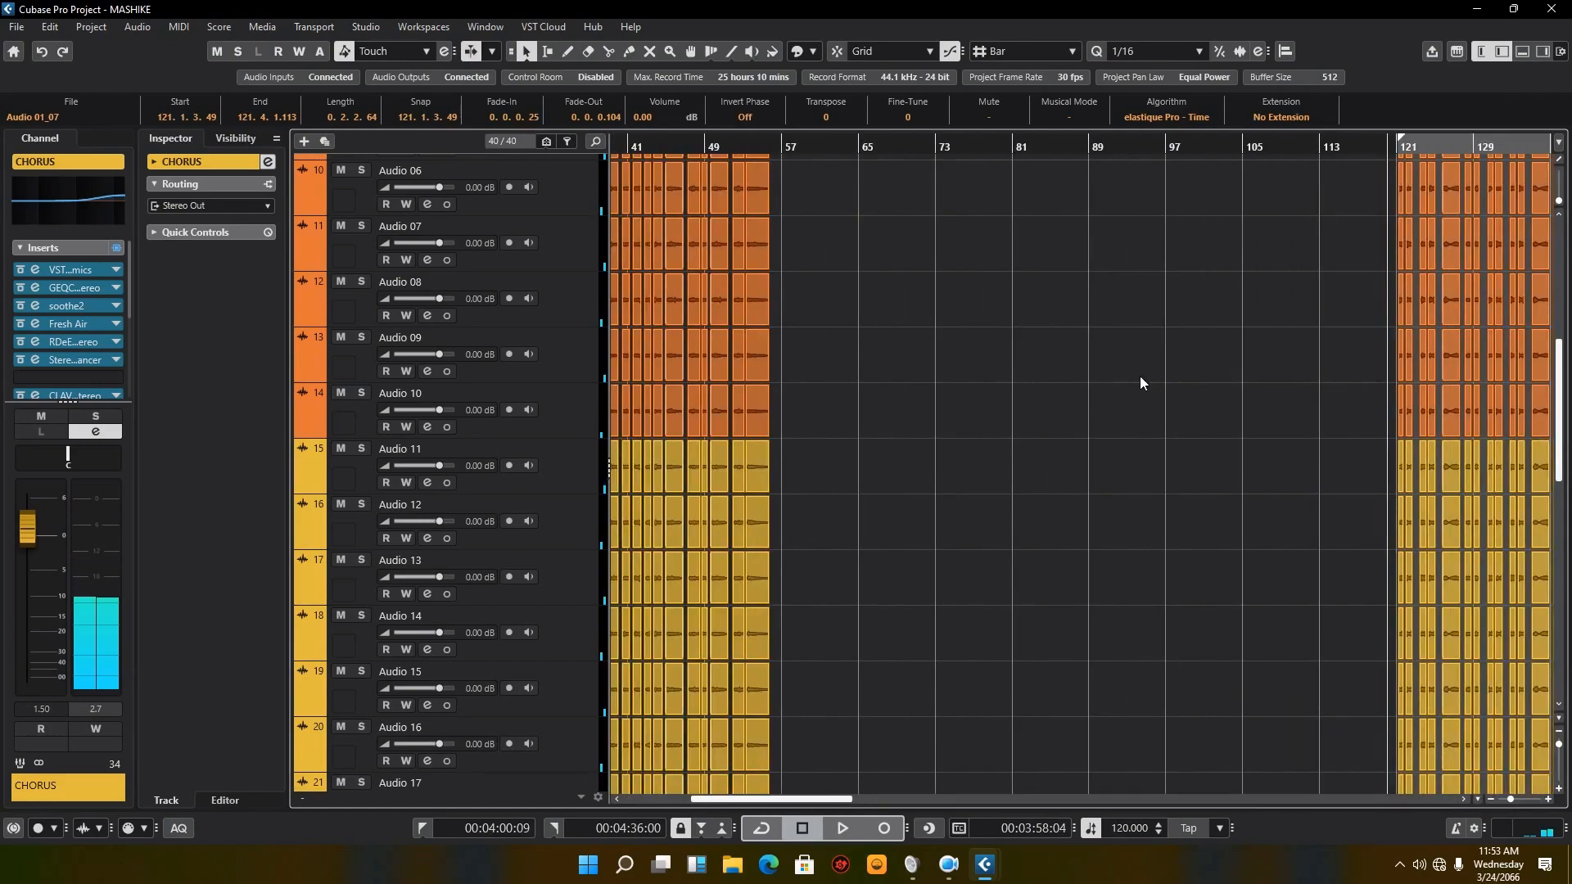
{"action": "scroll", "coordinate": [1140, 376], "scroll_direction": "up", "scroll_amount": 6}
{"action": "left_click_drag", "start_coordinate": [1094, 370], "coordinate": [920, 378]}
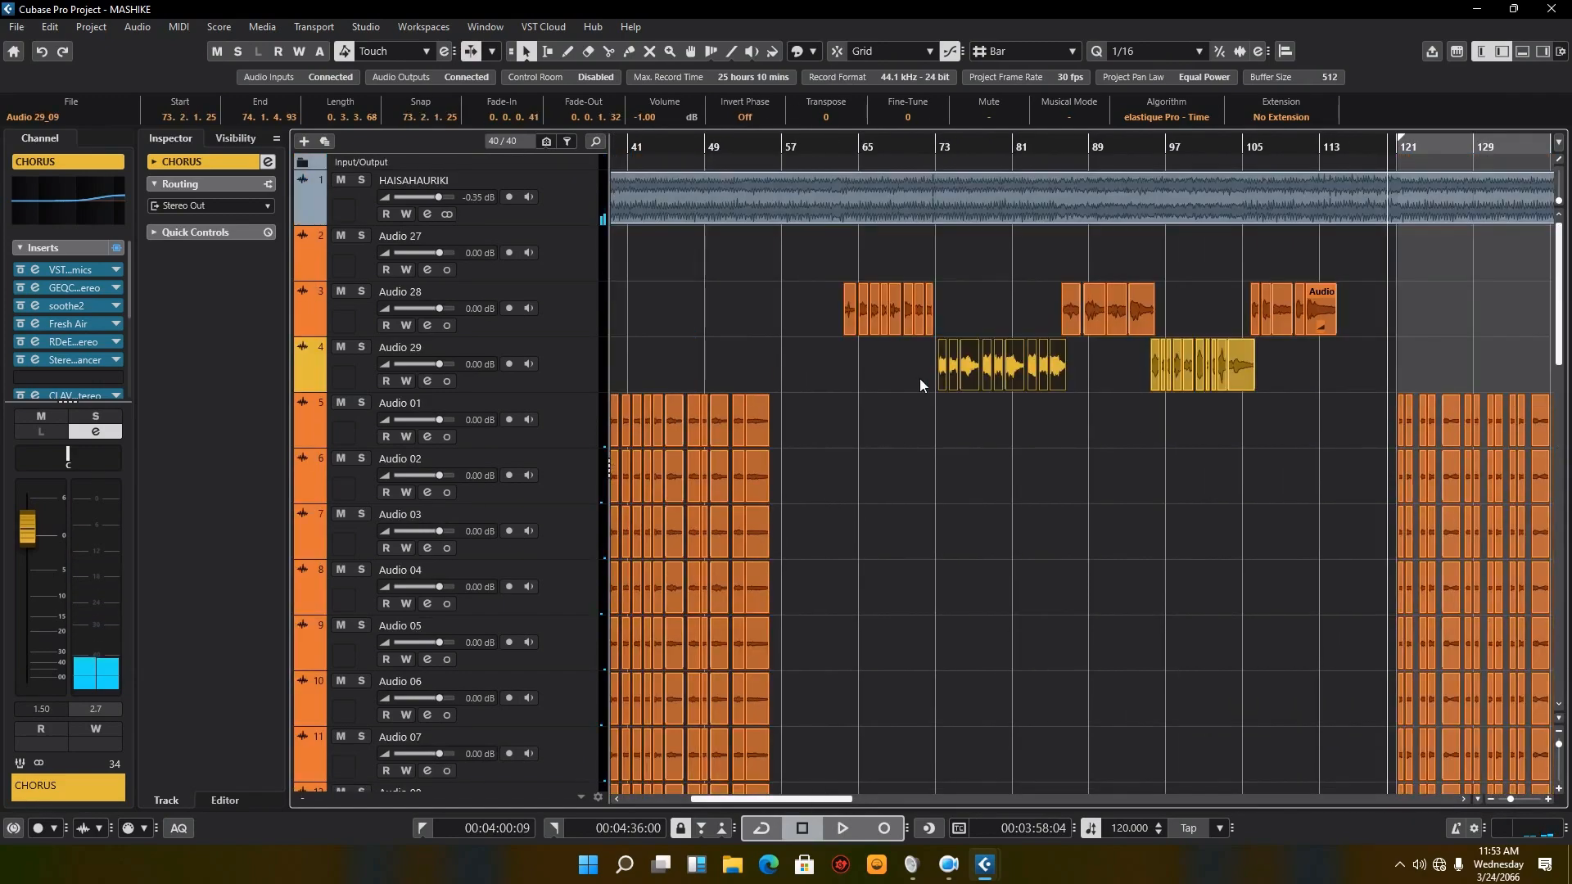
{"action": "key", "text": "p"}
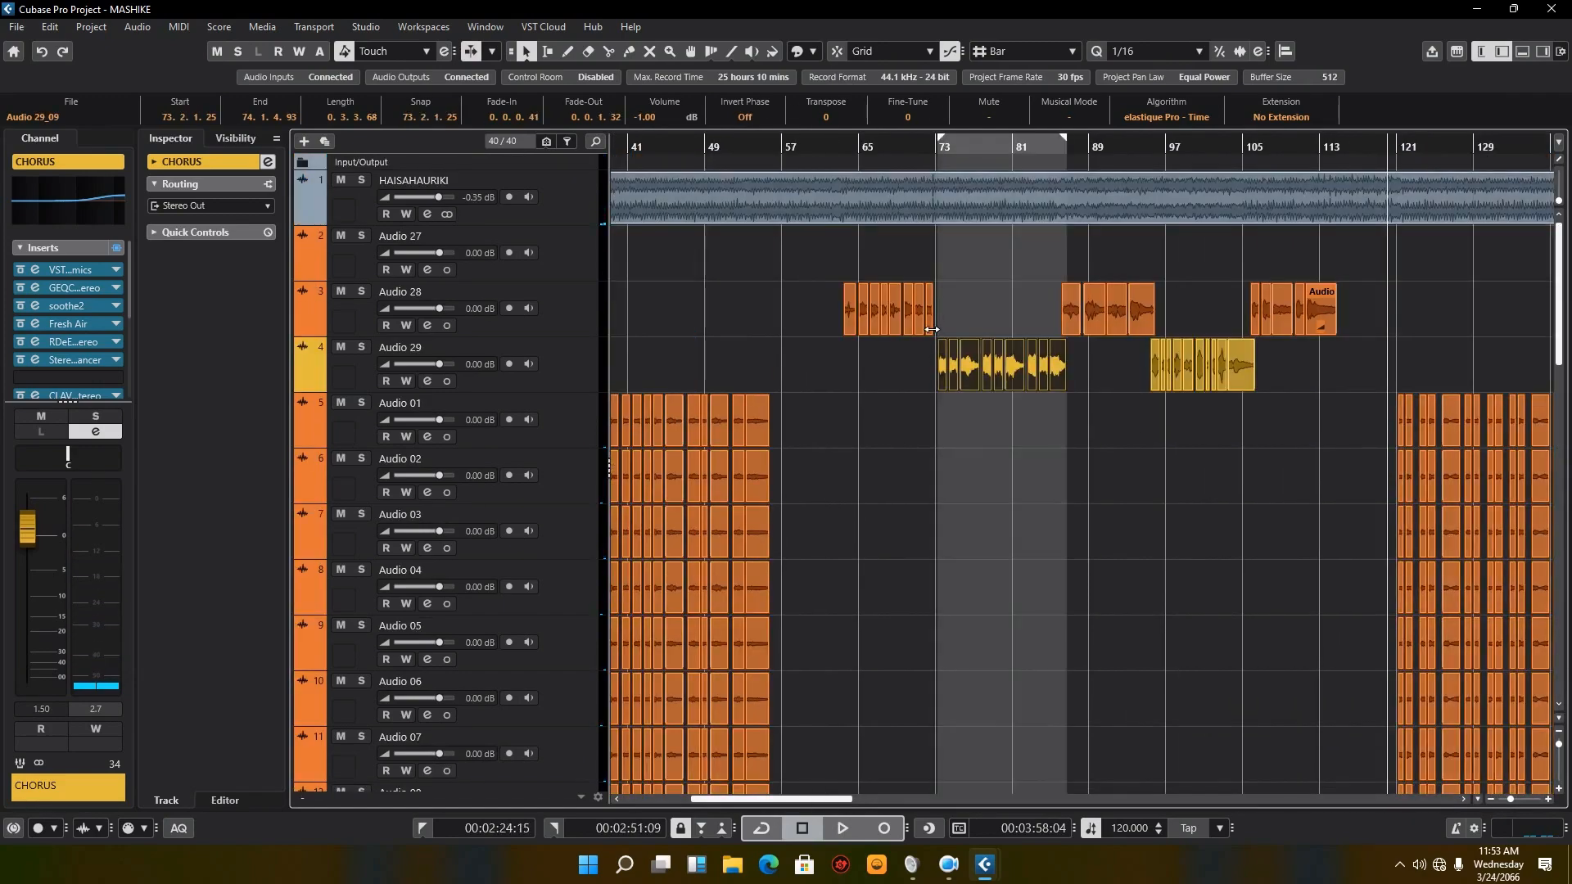
{"action": "key", "text": "KP_1"}
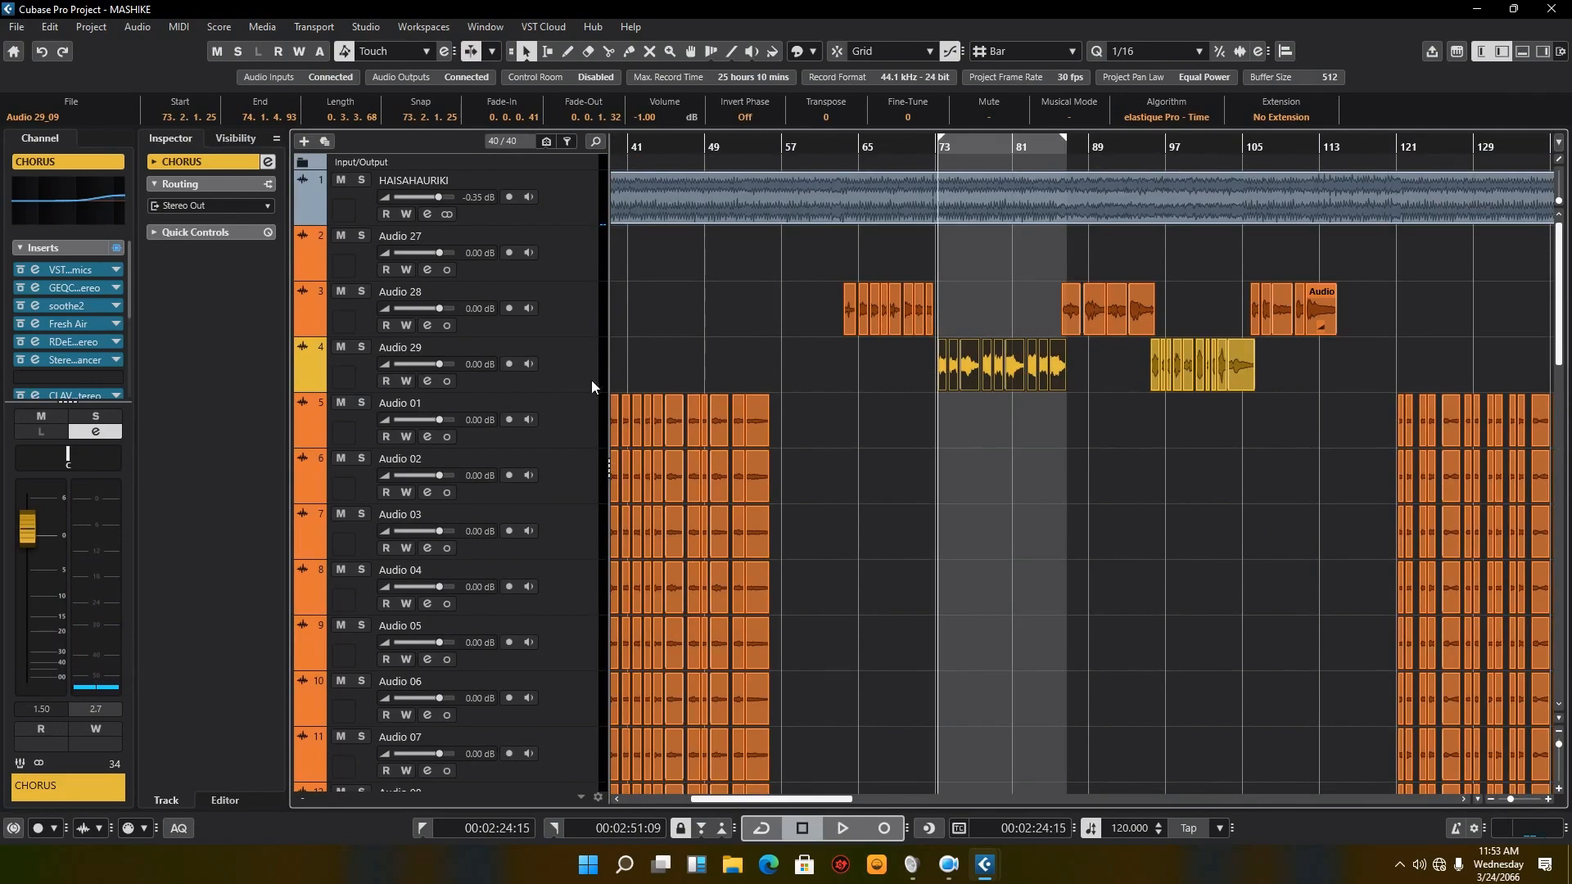
Step: Select the Audio 29 track and open the channel settings of the solo group channel
{"action": "left_click", "coordinate": [591, 380]}
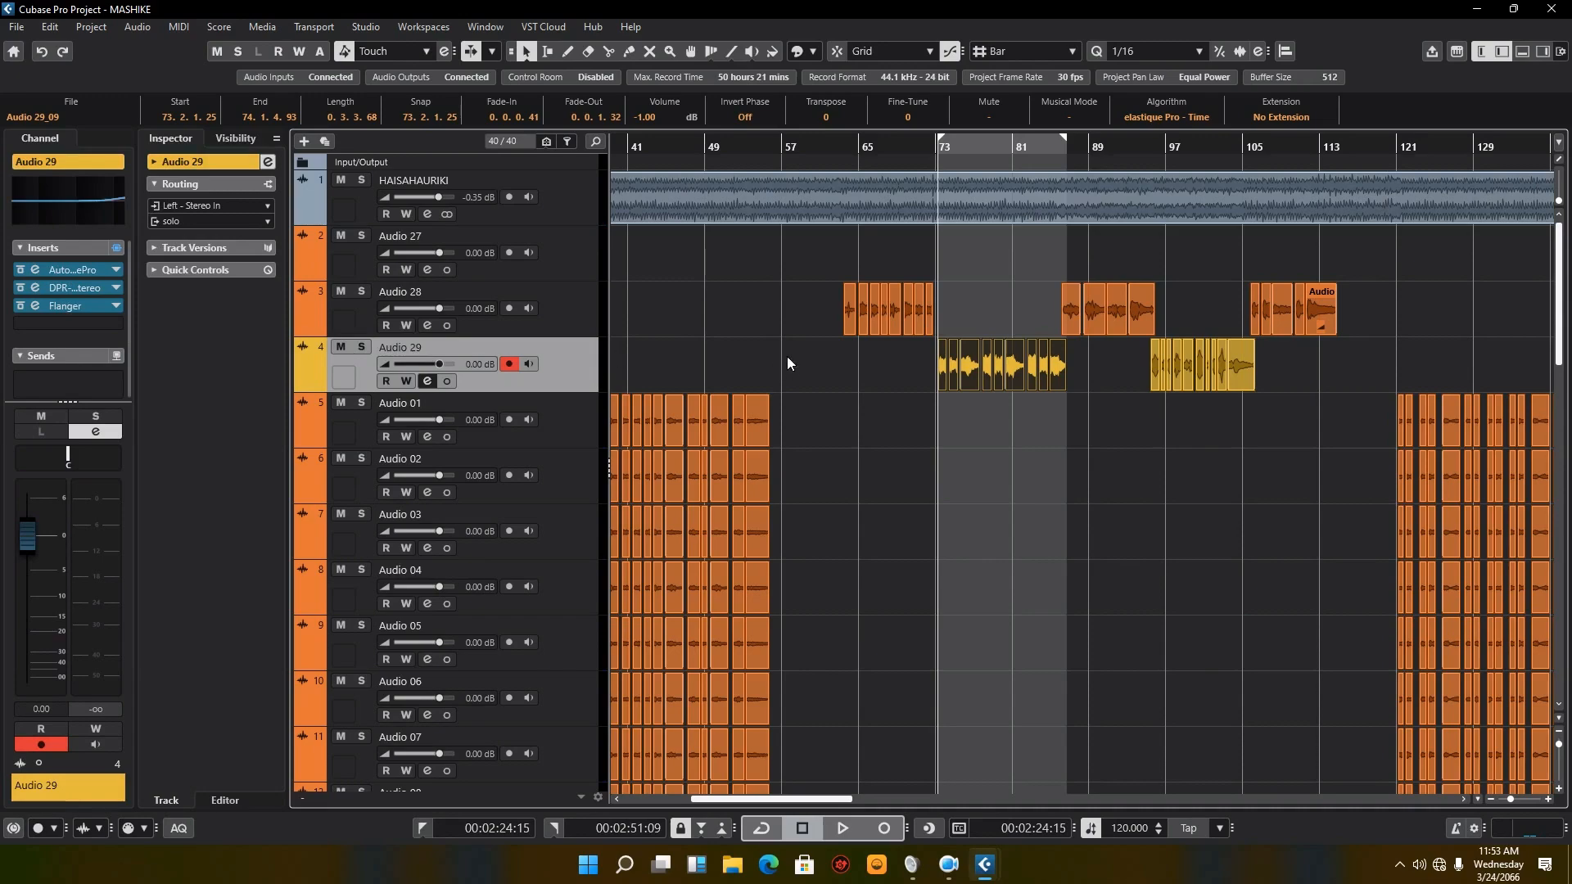
{"action": "scroll", "coordinate": [858, 607], "scroll_direction": "down", "scroll_amount": 15}
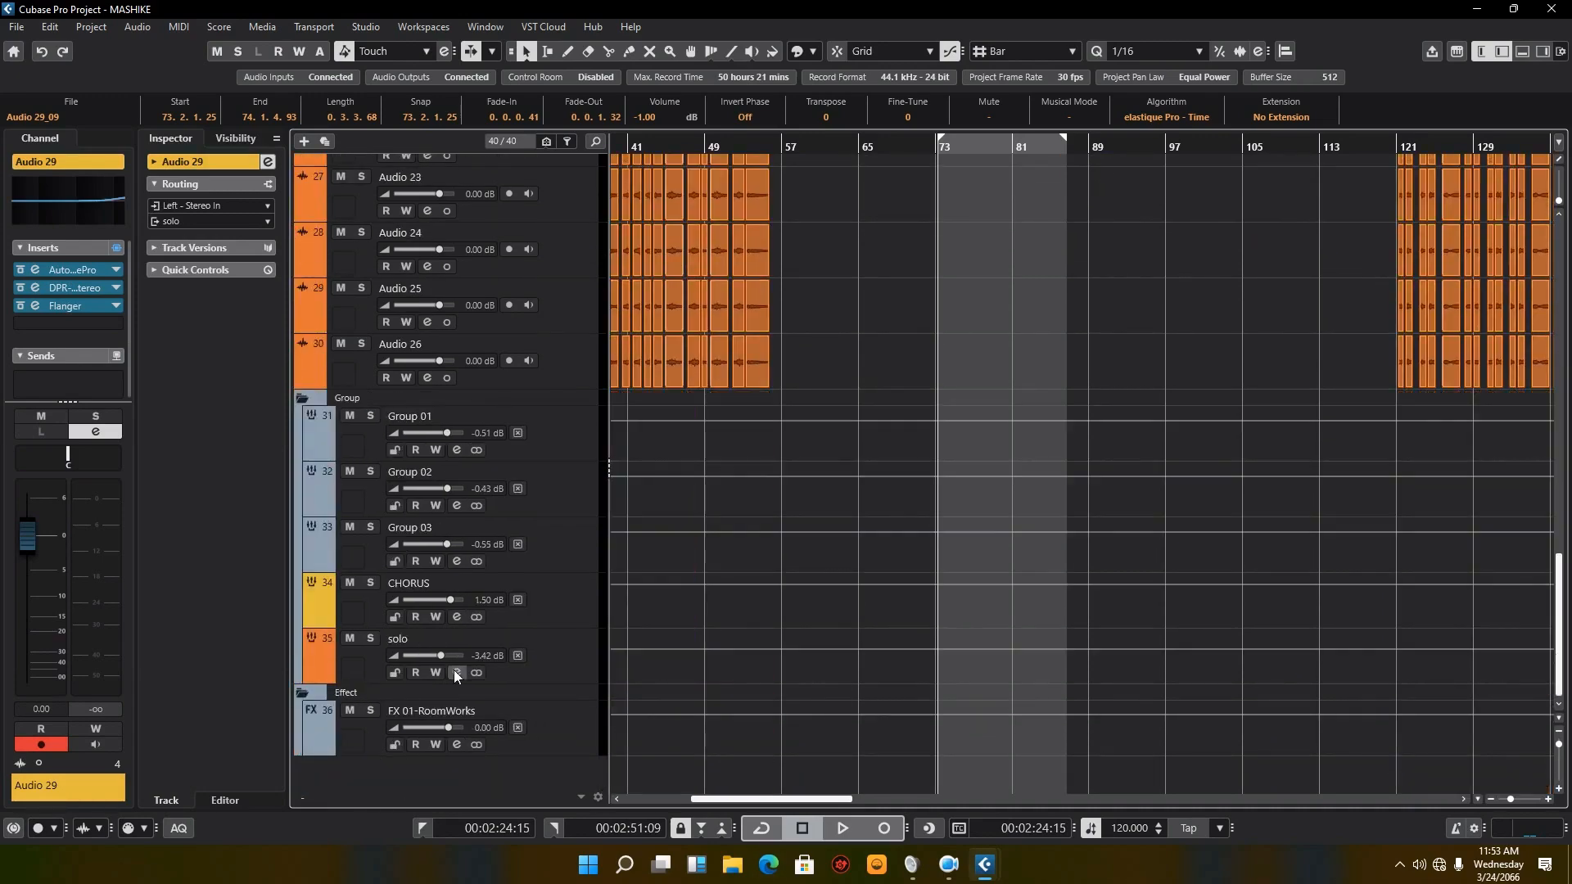
{"action": "left_click", "coordinate": [456, 672]}
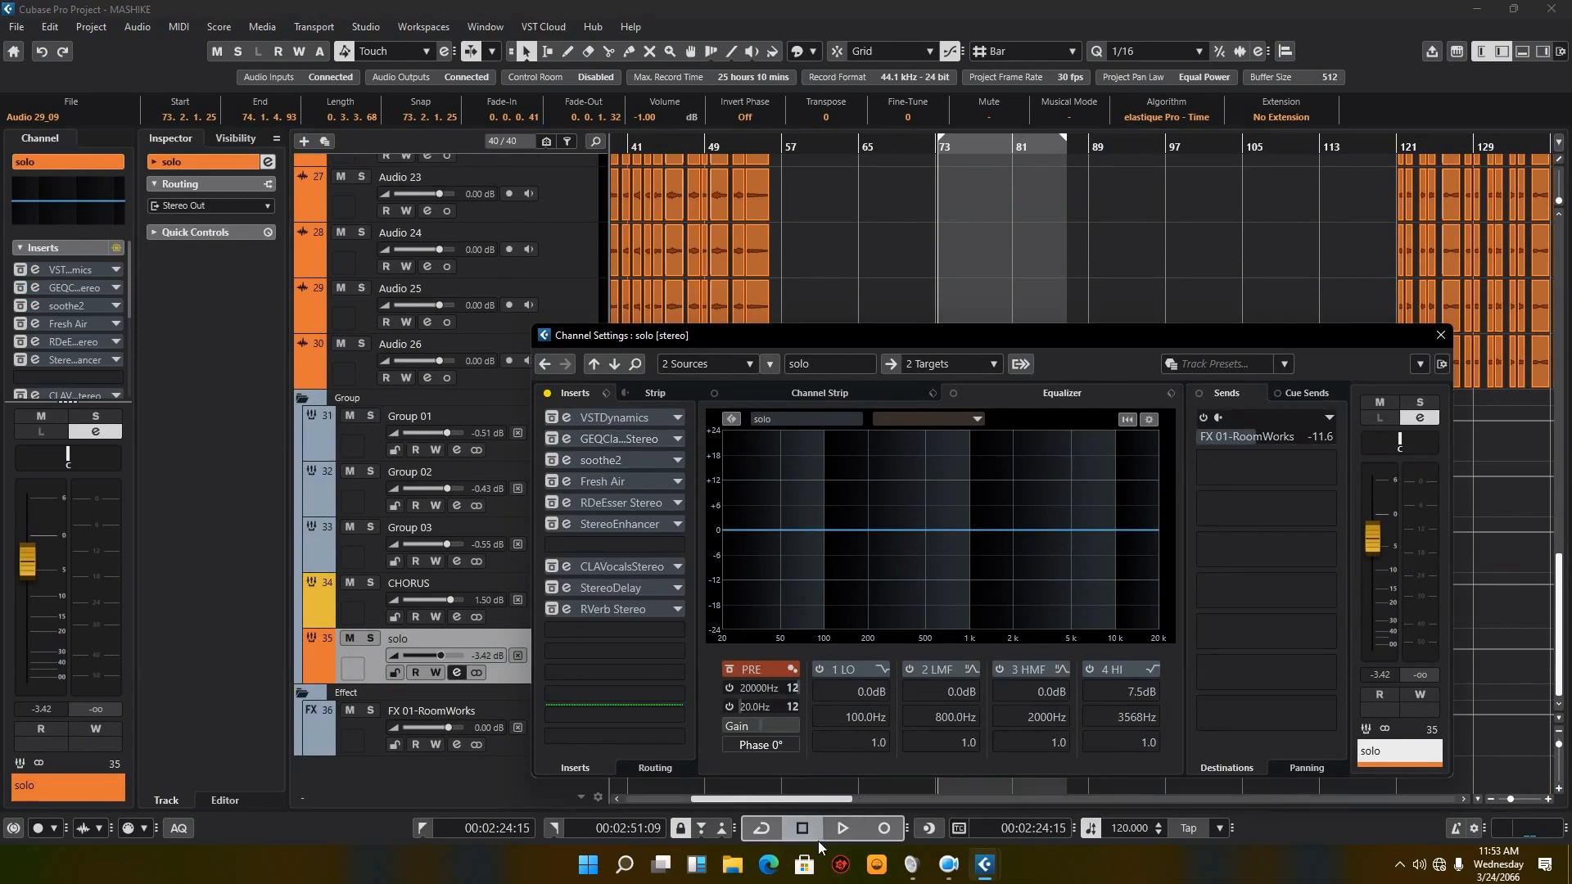
Step: Solo the solo group channel while playing its passage with all inserts bypassed, reopen its channel settings, and stop playback
{"action": "left_click", "coordinate": [837, 833]}
{"action": "left_click", "coordinate": [370, 639]}
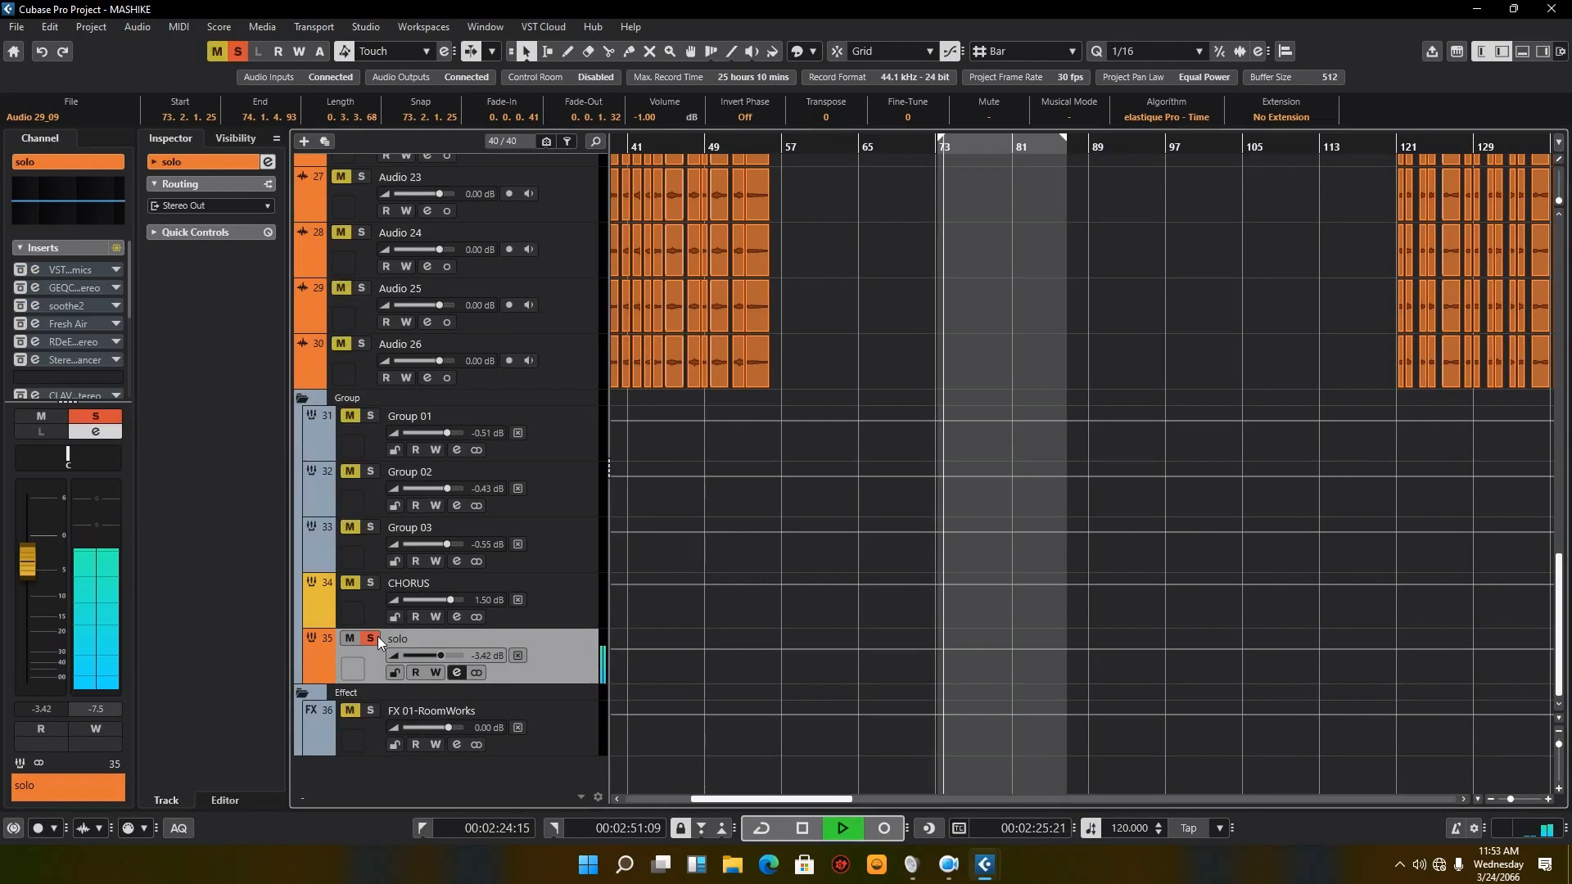
{"action": "left_click", "coordinate": [268, 162]}
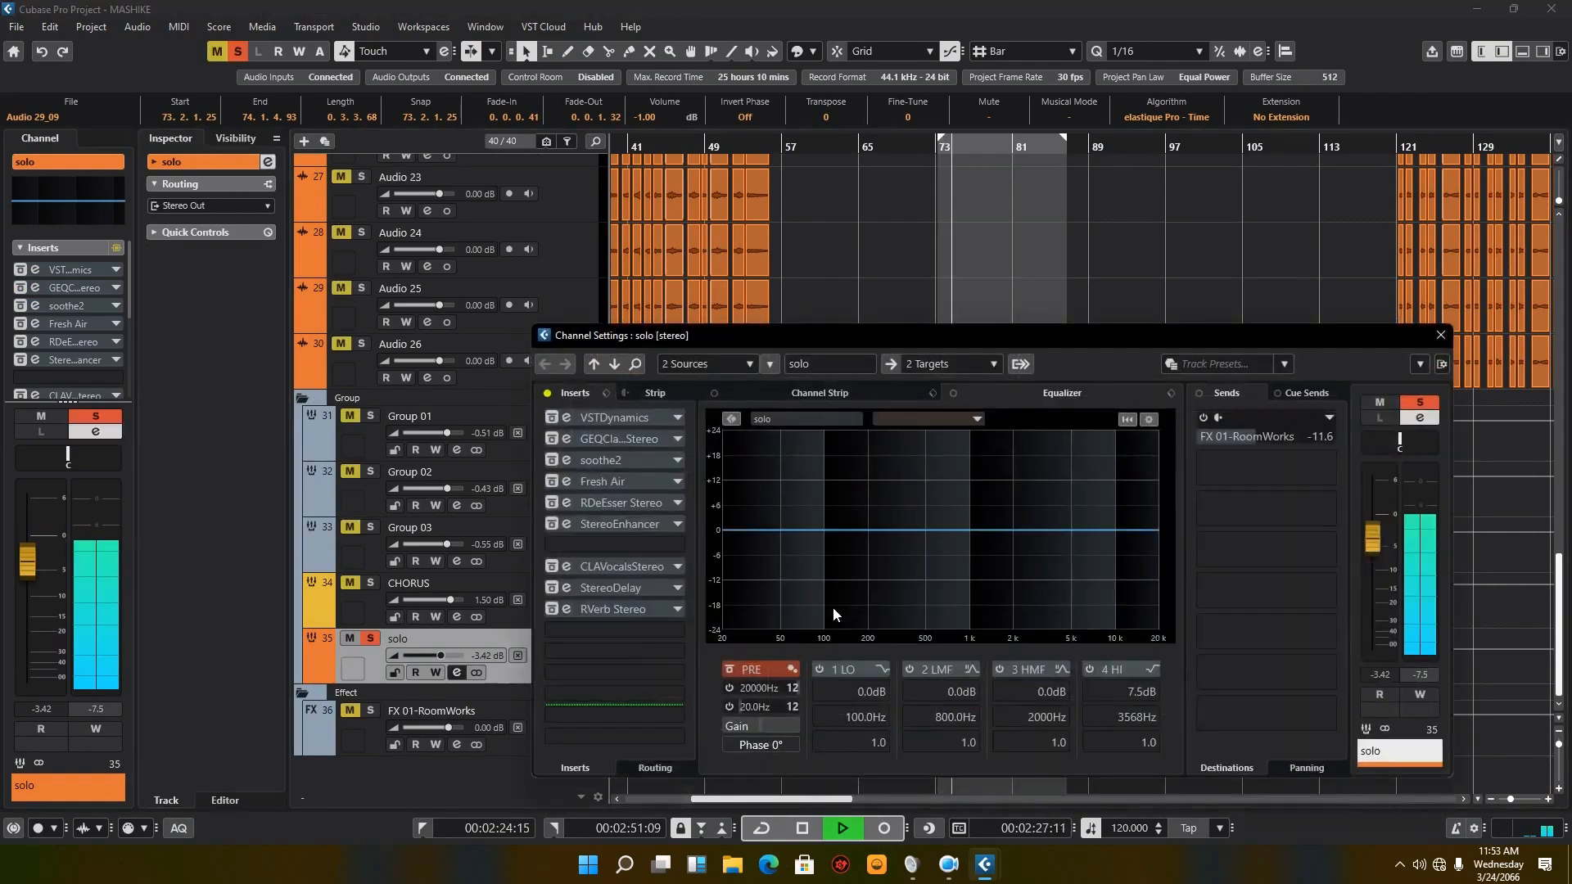
{"action": "left_click", "coordinate": [818, 828]}
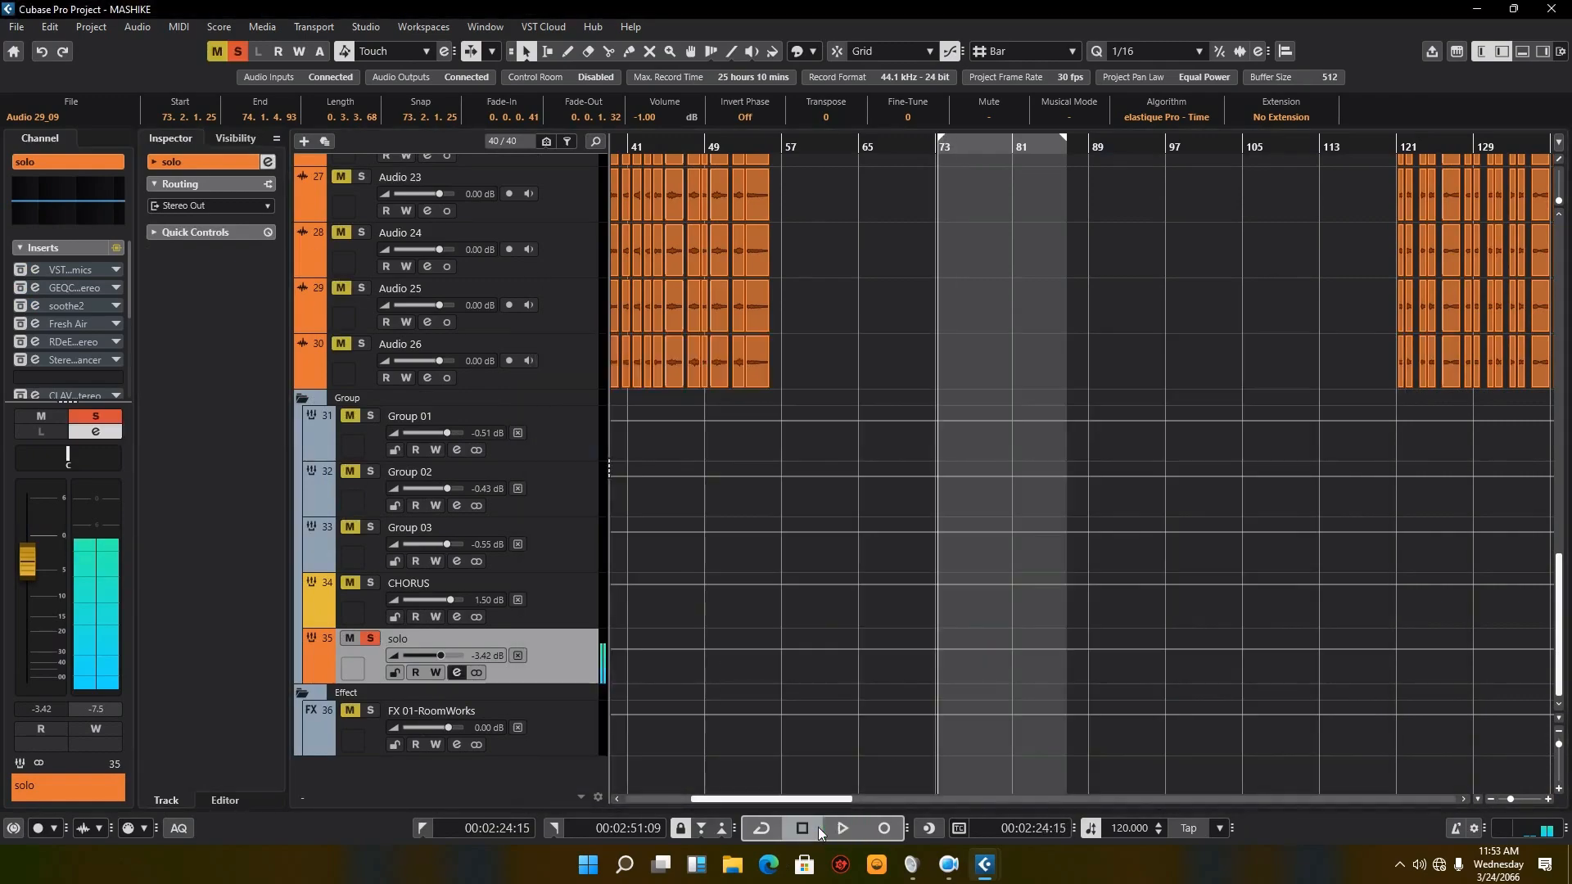
Step: Open the solo group's channel settings and reactivate its VSTDynamics and GEQ Classic inserts, reviewing each plug-in's settings
{"action": "left_click", "coordinate": [457, 672]}
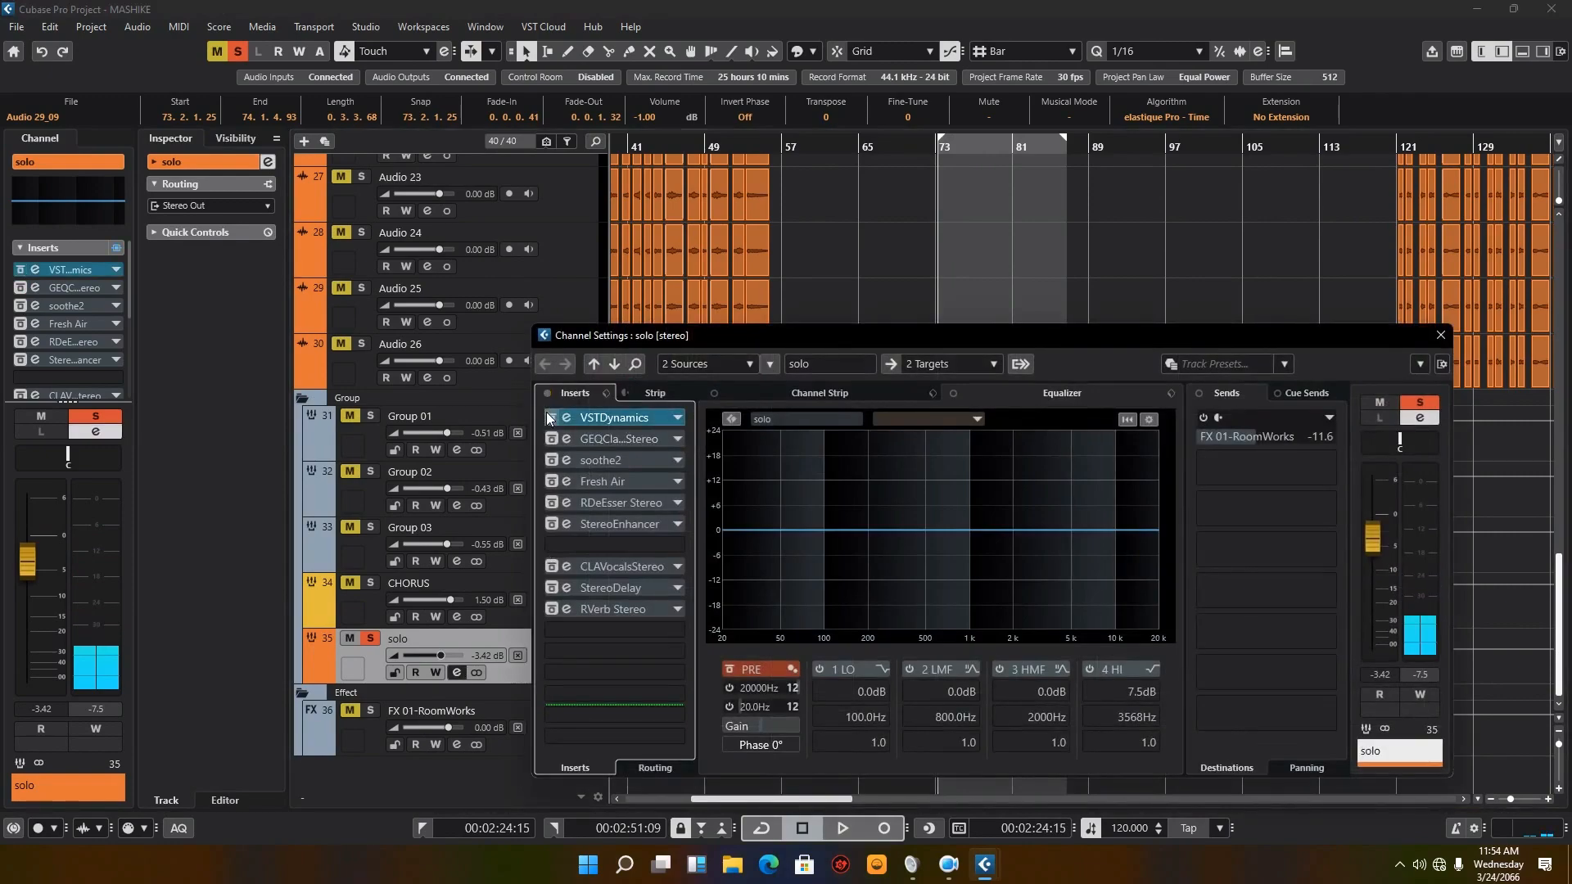
{"action": "left_click", "coordinate": [575, 420]}
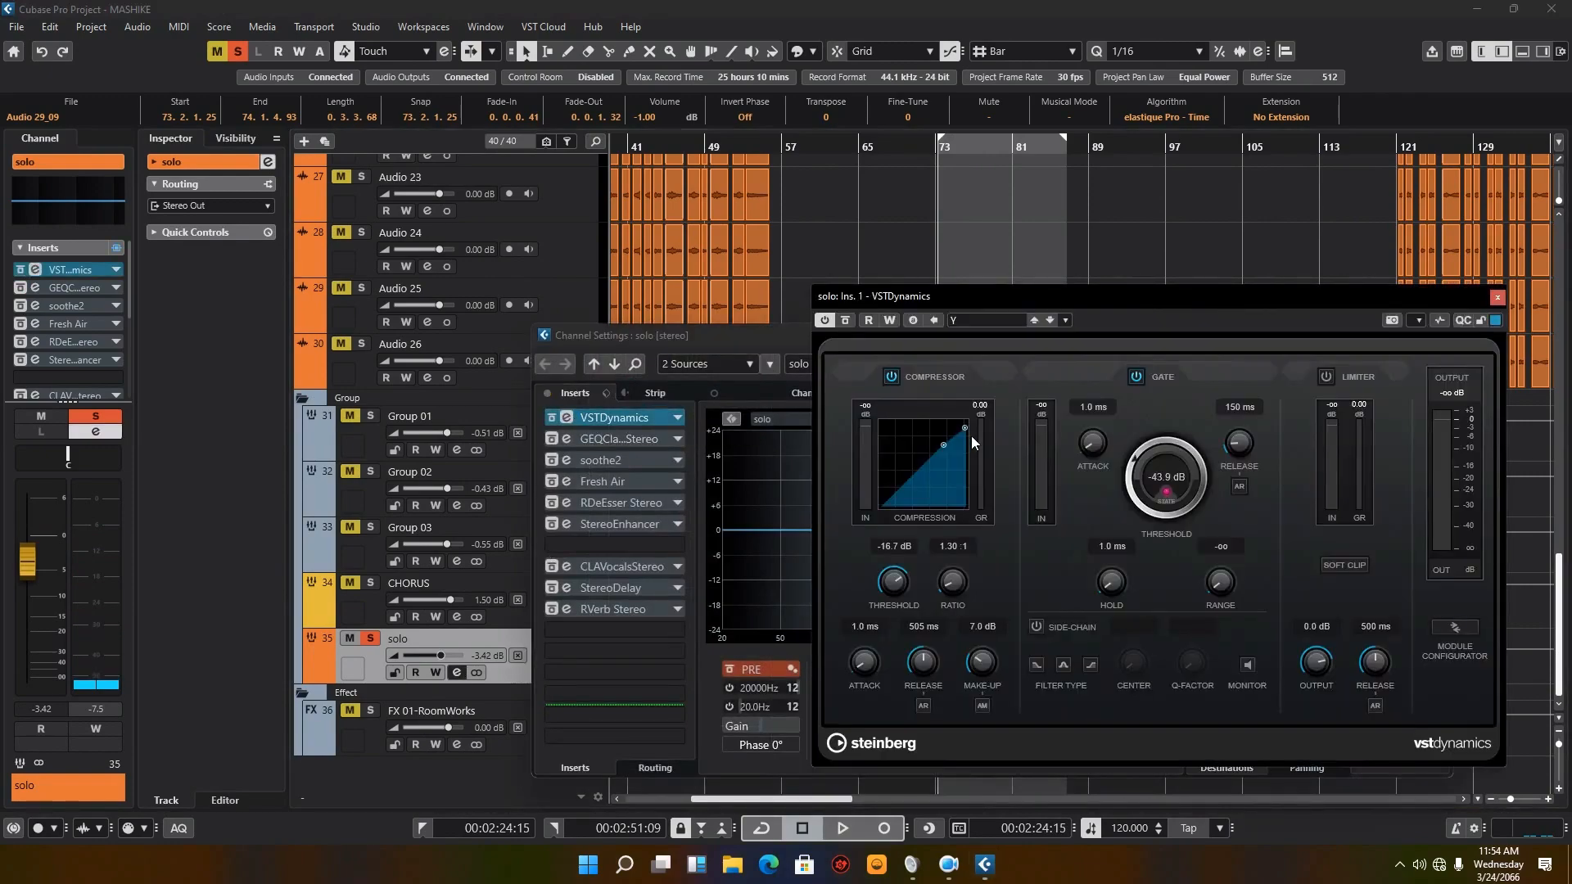
{"action": "left_click", "coordinate": [556, 437]}
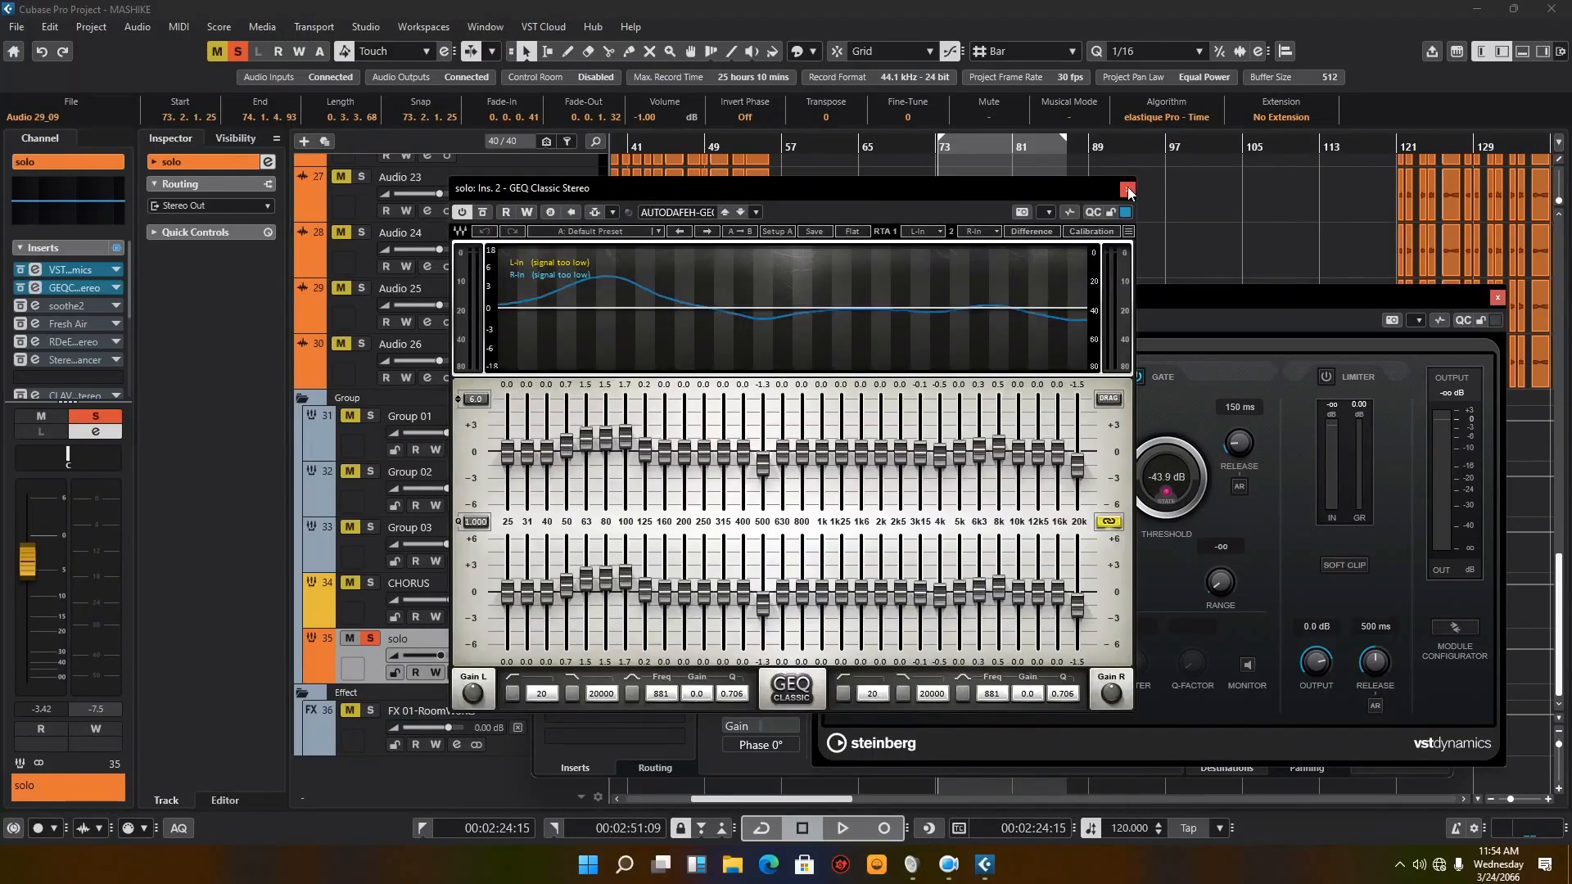
{"action": "left_click", "coordinate": [1128, 190]}
{"action": "left_click", "coordinate": [1498, 298]}
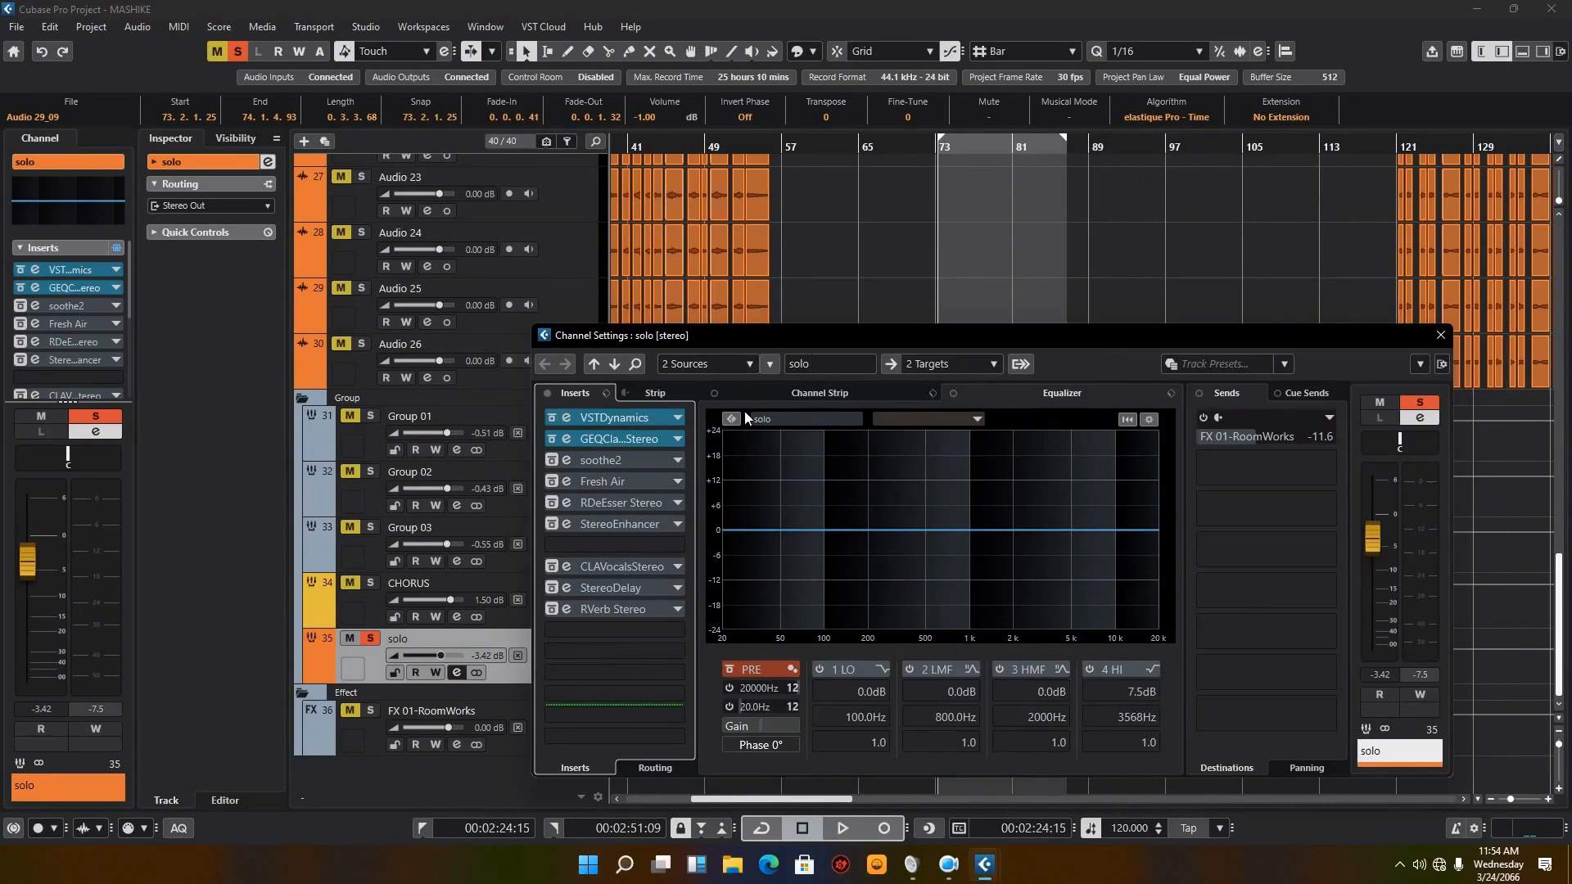
Step: Reactivate the soothe2, Fresh Air and RDeEsser inserts on the solo group, review their settings, and close the plug-in editors
{"action": "left_click", "coordinate": [551, 461]}
{"action": "left_click", "coordinate": [566, 460]}
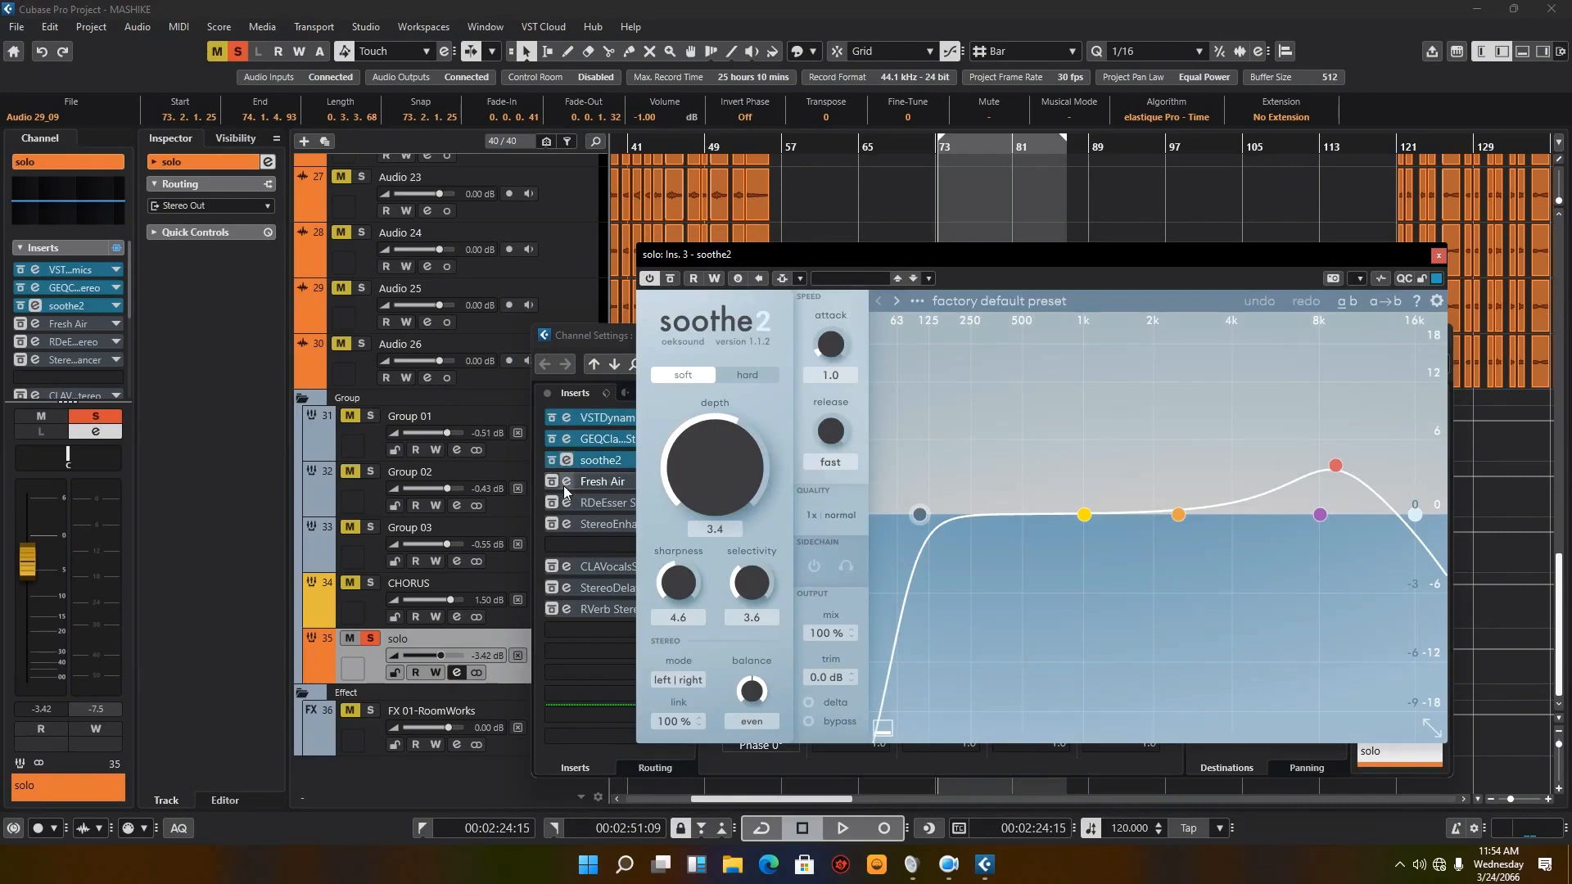
{"action": "left_click", "coordinate": [551, 481]}
{"action": "left_click", "coordinate": [566, 481]}
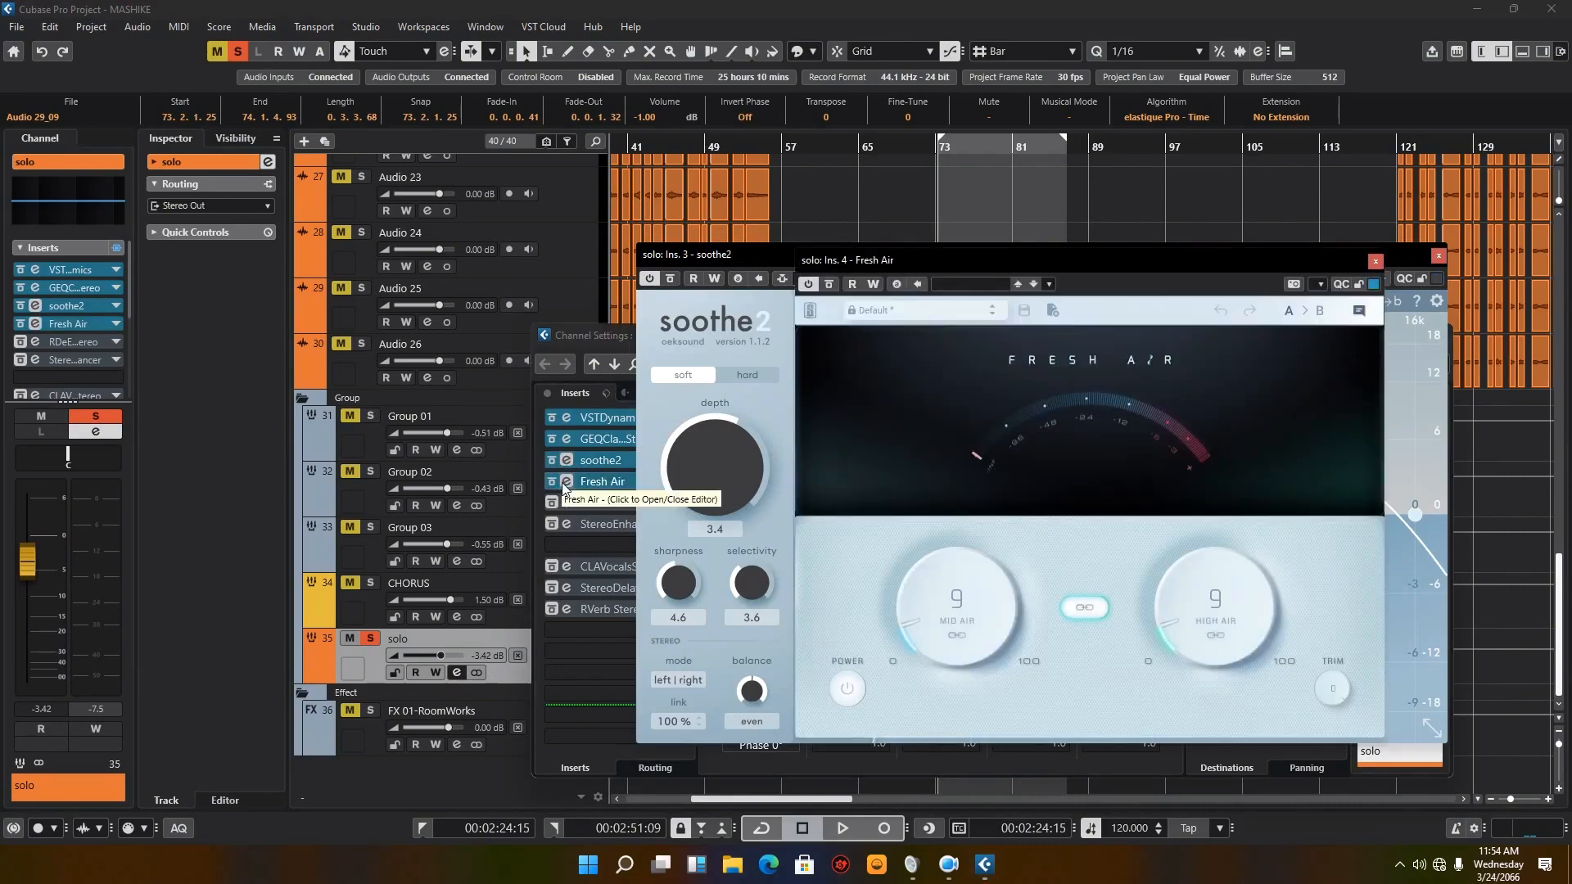
{"action": "left_click", "coordinate": [553, 504]}
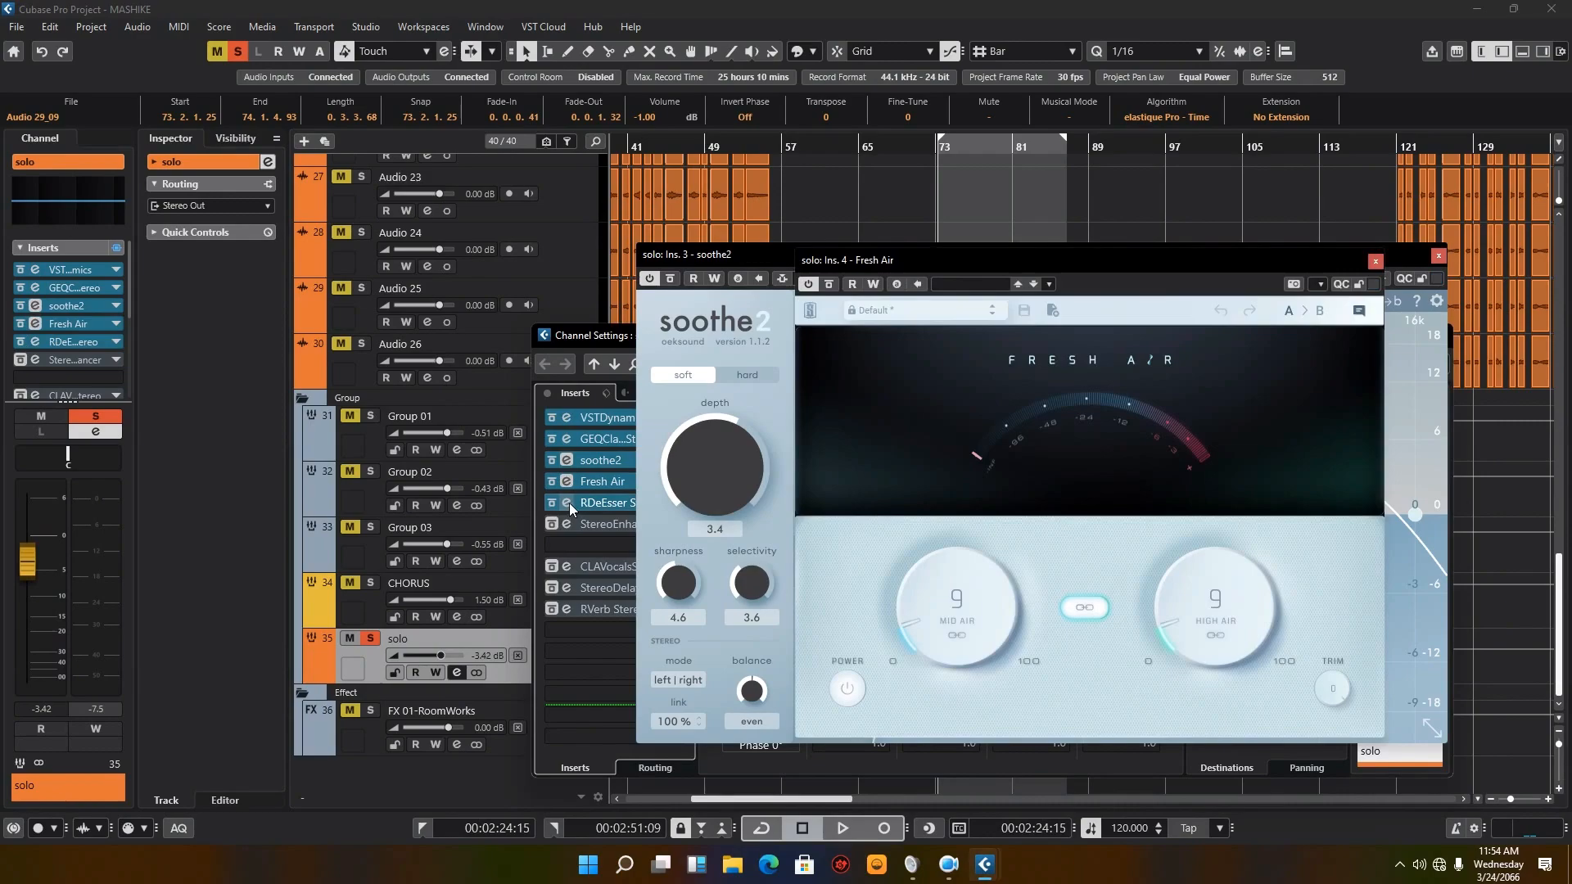
{"action": "left_click", "coordinate": [568, 503]}
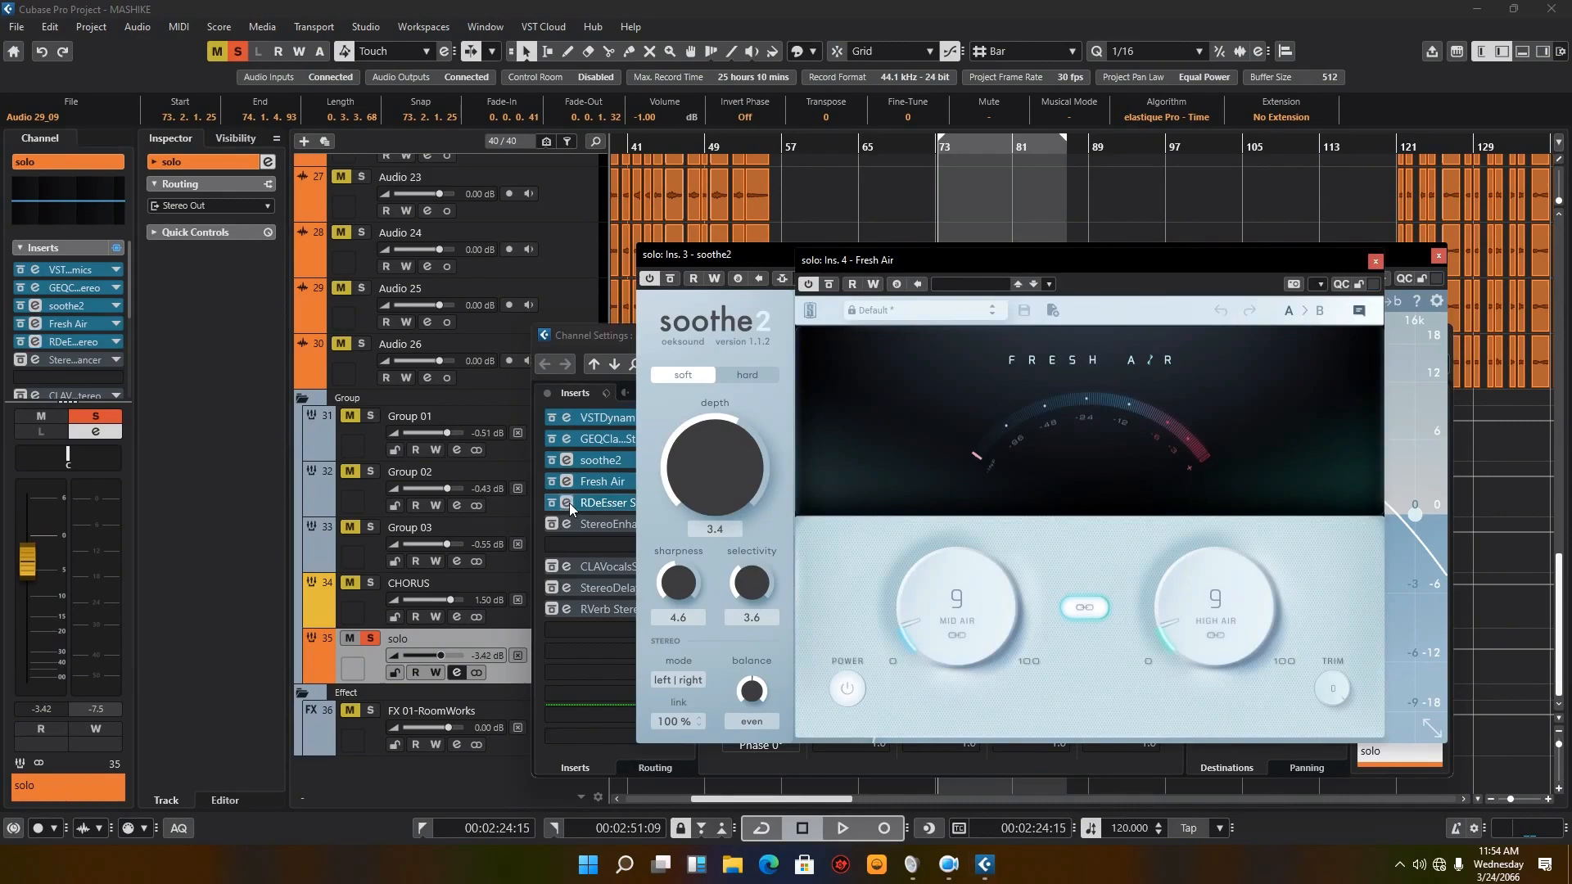
{"action": "left_click", "coordinate": [1376, 260]}
{"action": "left_click", "coordinate": [1440, 257]}
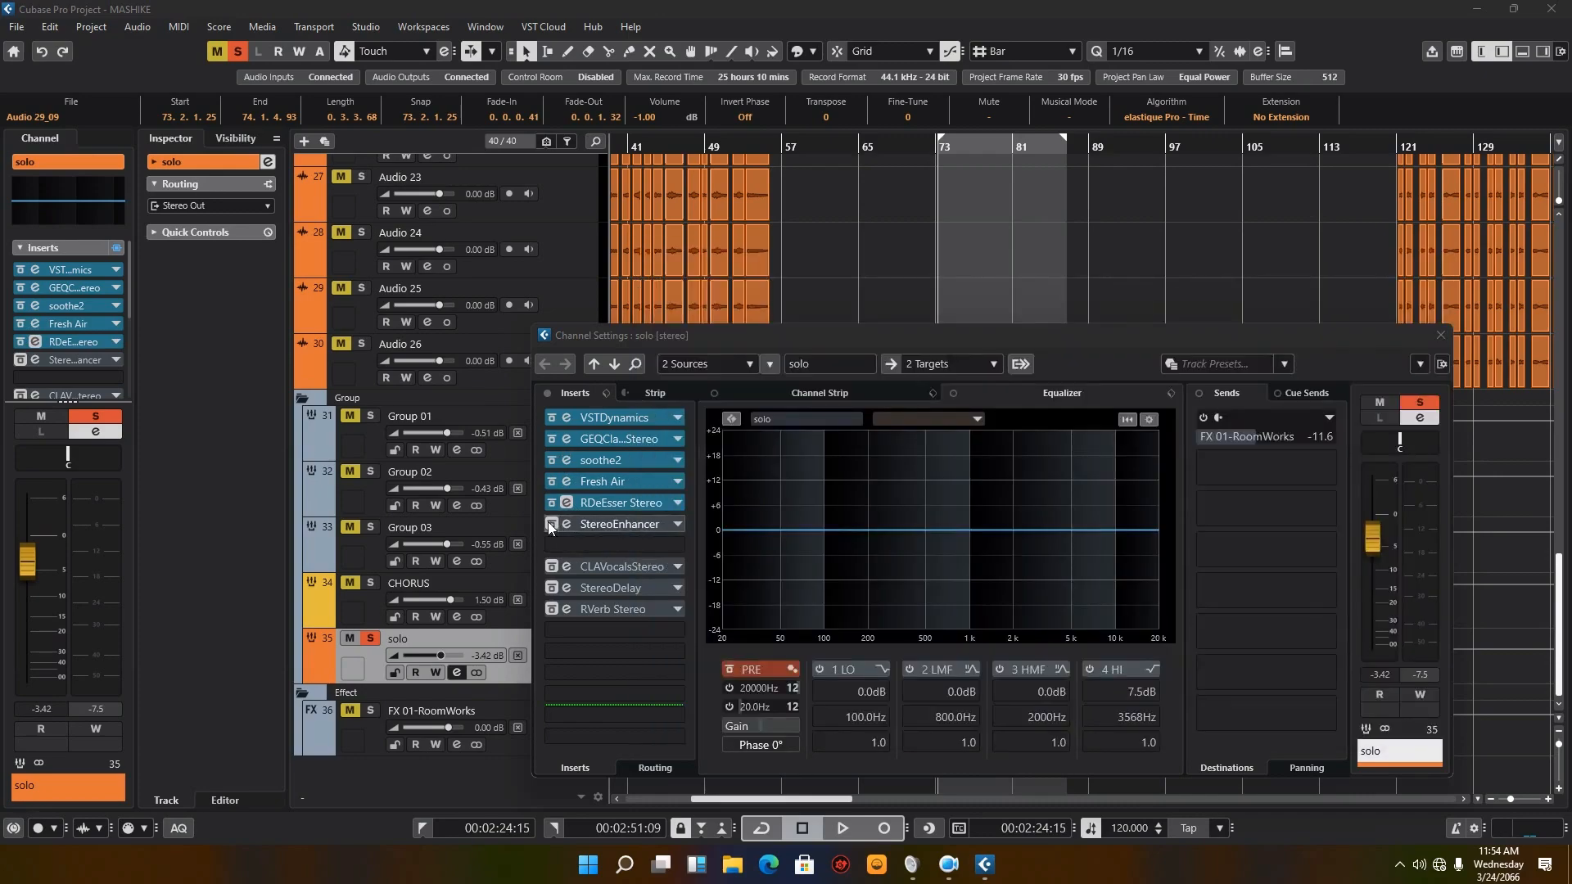
Step: Toggle the StereoEnhancer insert on and back to bypass, and reactivate CLAVocalsStereo while reviewing its editor
{"action": "left_click", "coordinate": [553, 524]}
{"action": "left_click", "coordinate": [554, 524]}
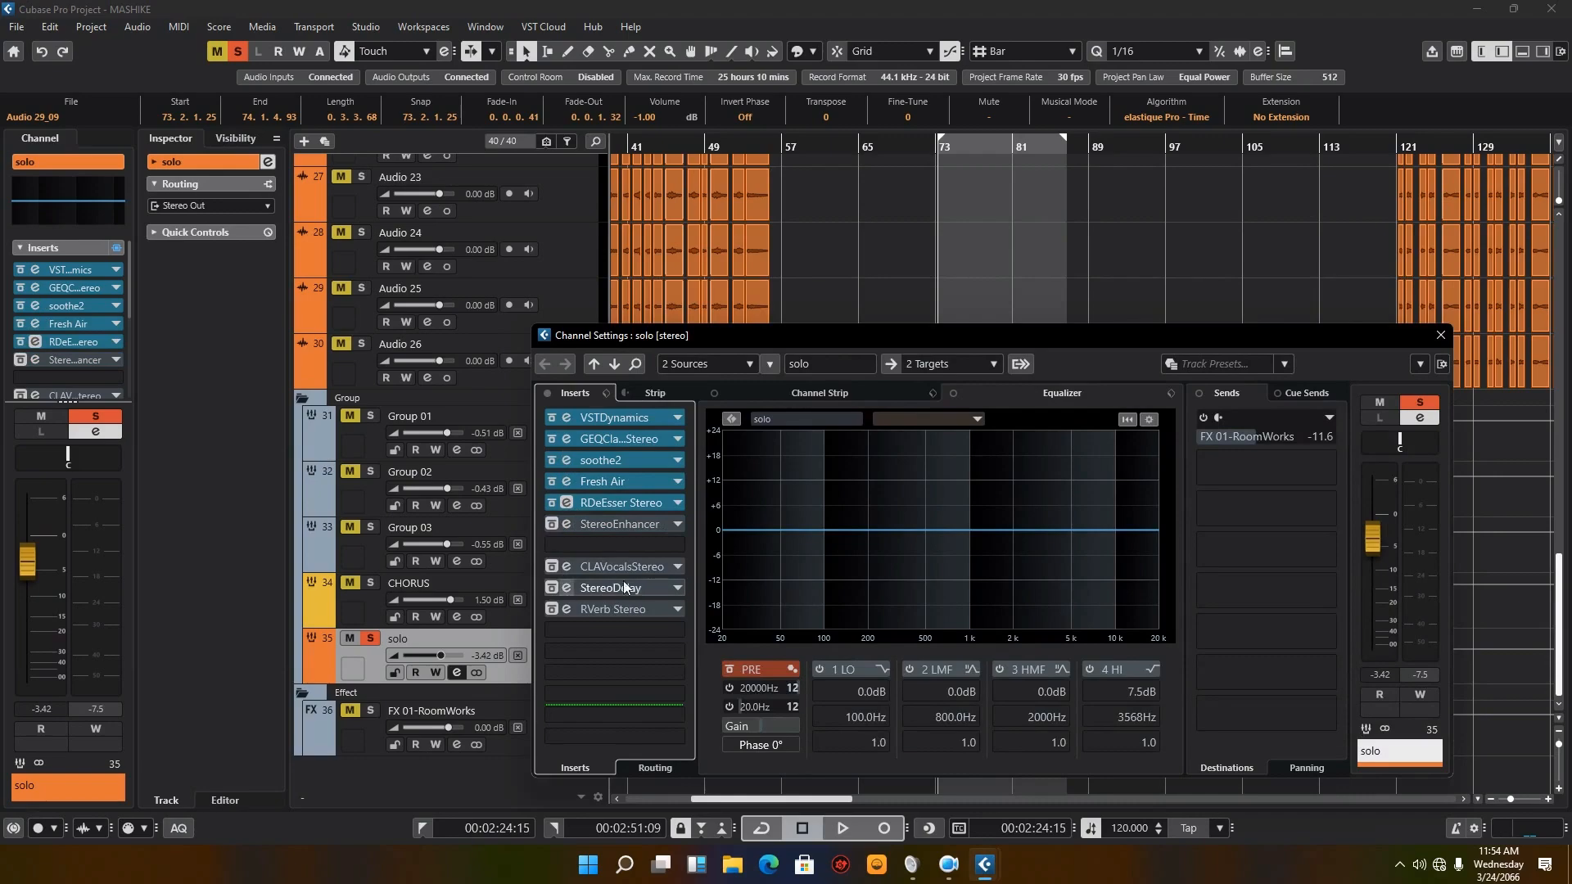
{"action": "left_click", "coordinate": [553, 571]}
{"action": "left_click", "coordinate": [566, 571]}
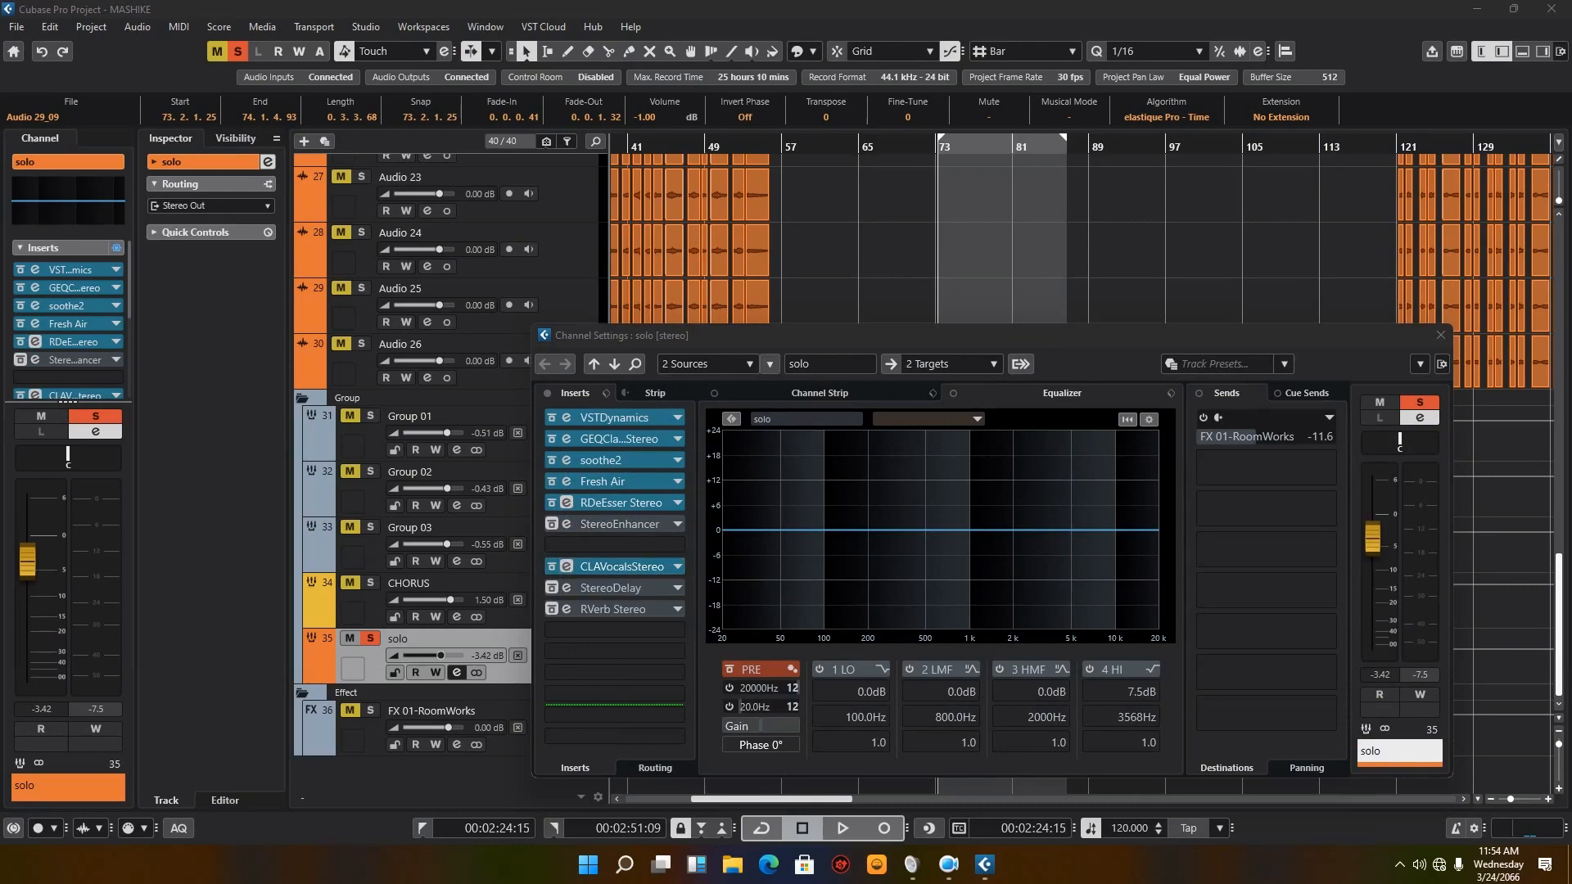
{"action": "left_click_drag", "start_coordinate": [1571, 294], "coordinate": [1243, 198]}
{"action": "left_click", "coordinate": [1358, 186]}
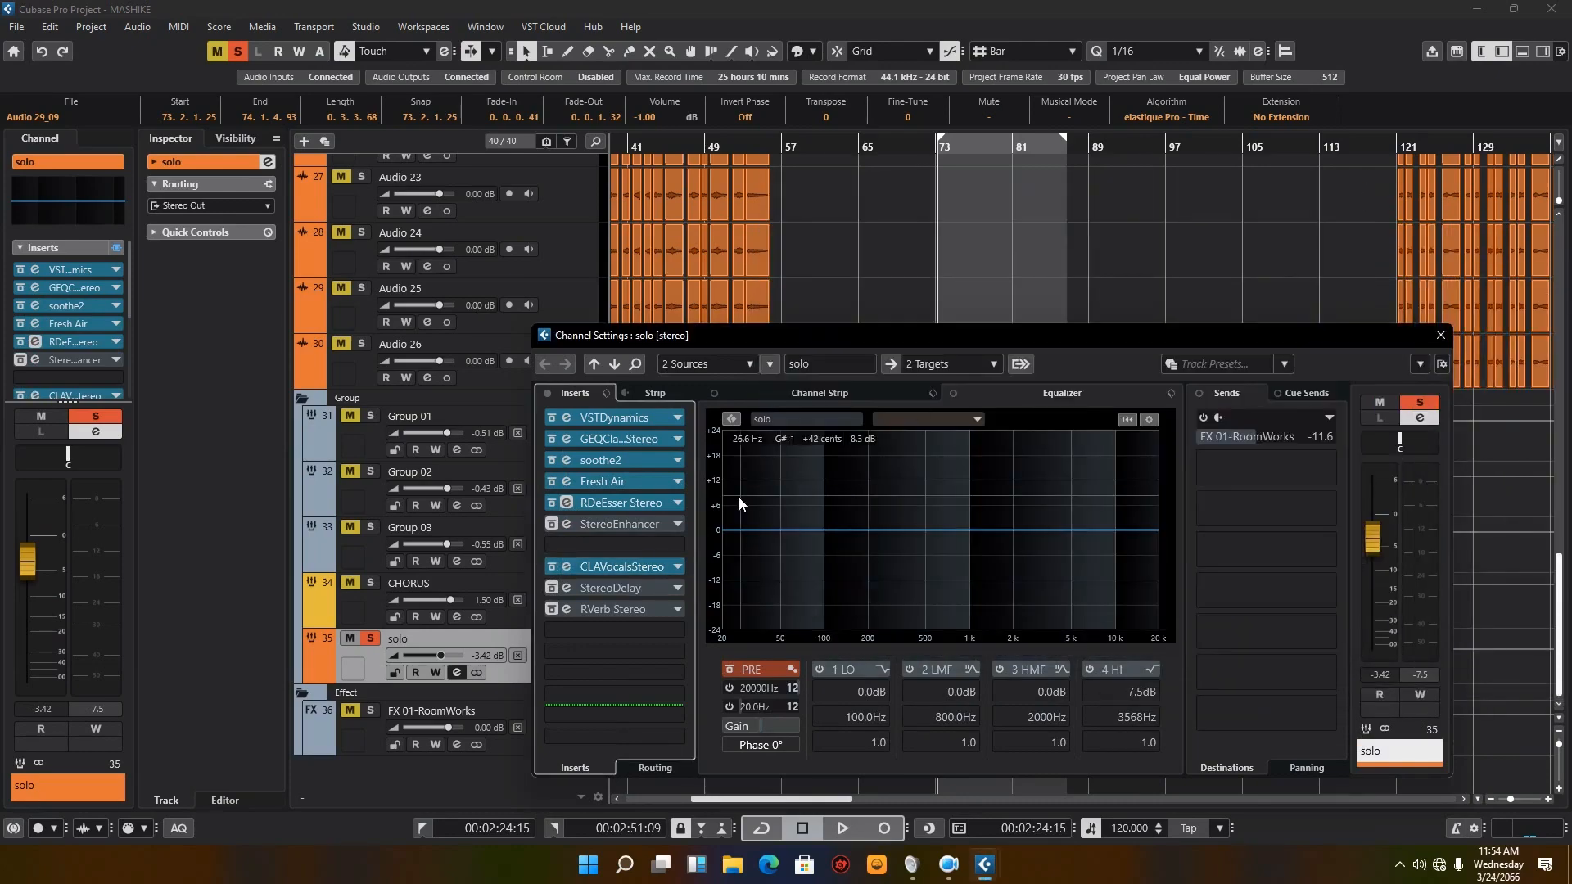
Step: Review the reactivated StereoDelay and RVerb inserts of the solo group and reactivate its FX 01-RoomWorks send
{"action": "left_click", "coordinate": [567, 589]}
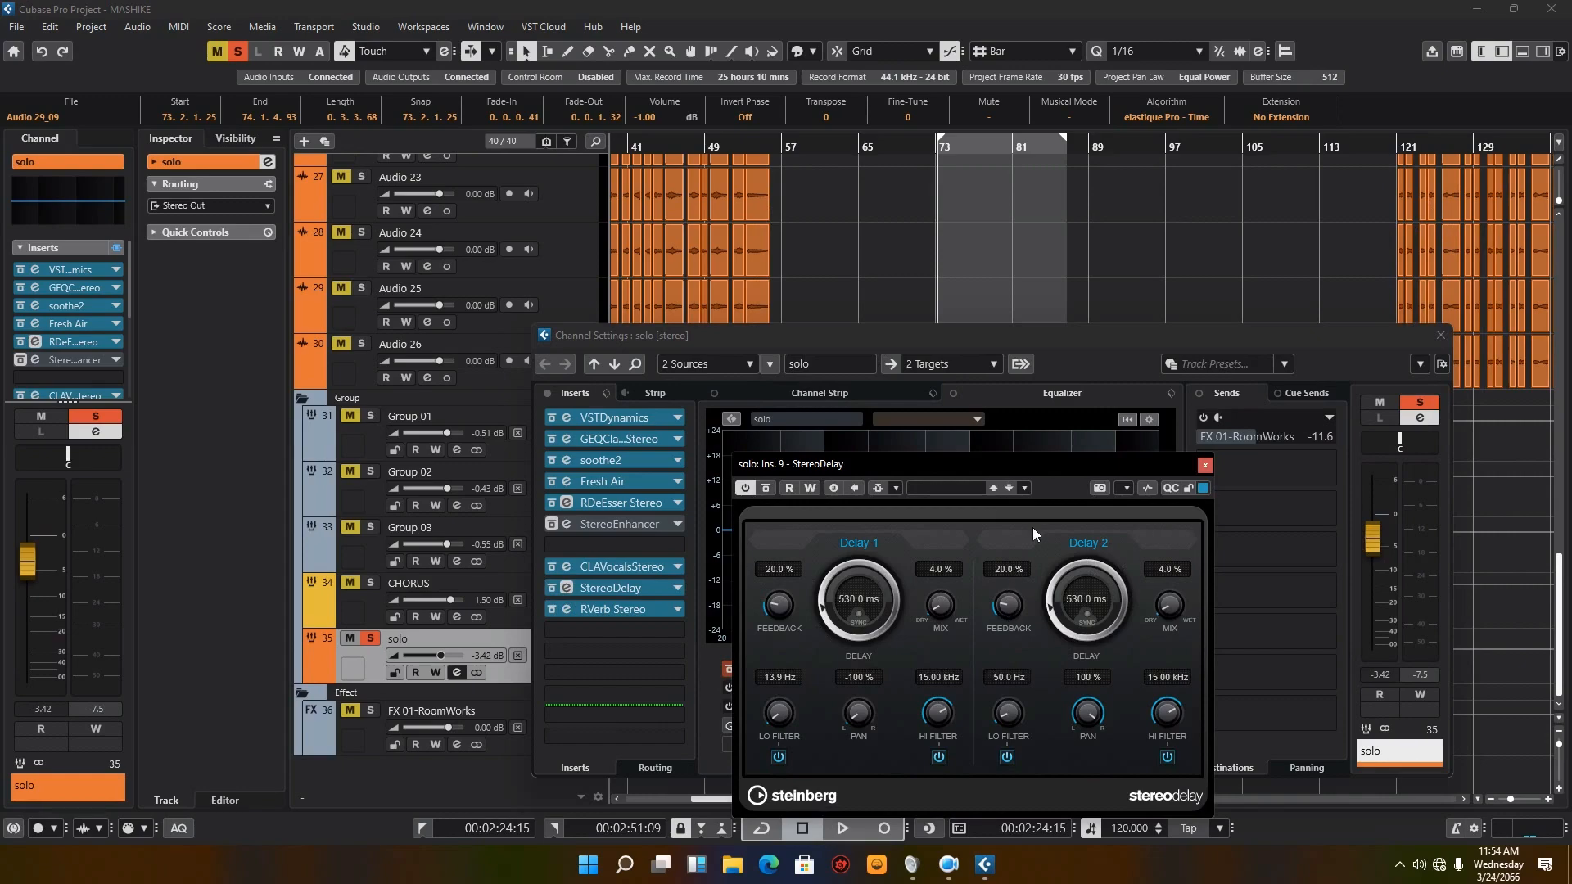
{"action": "left_click", "coordinate": [1203, 465]}
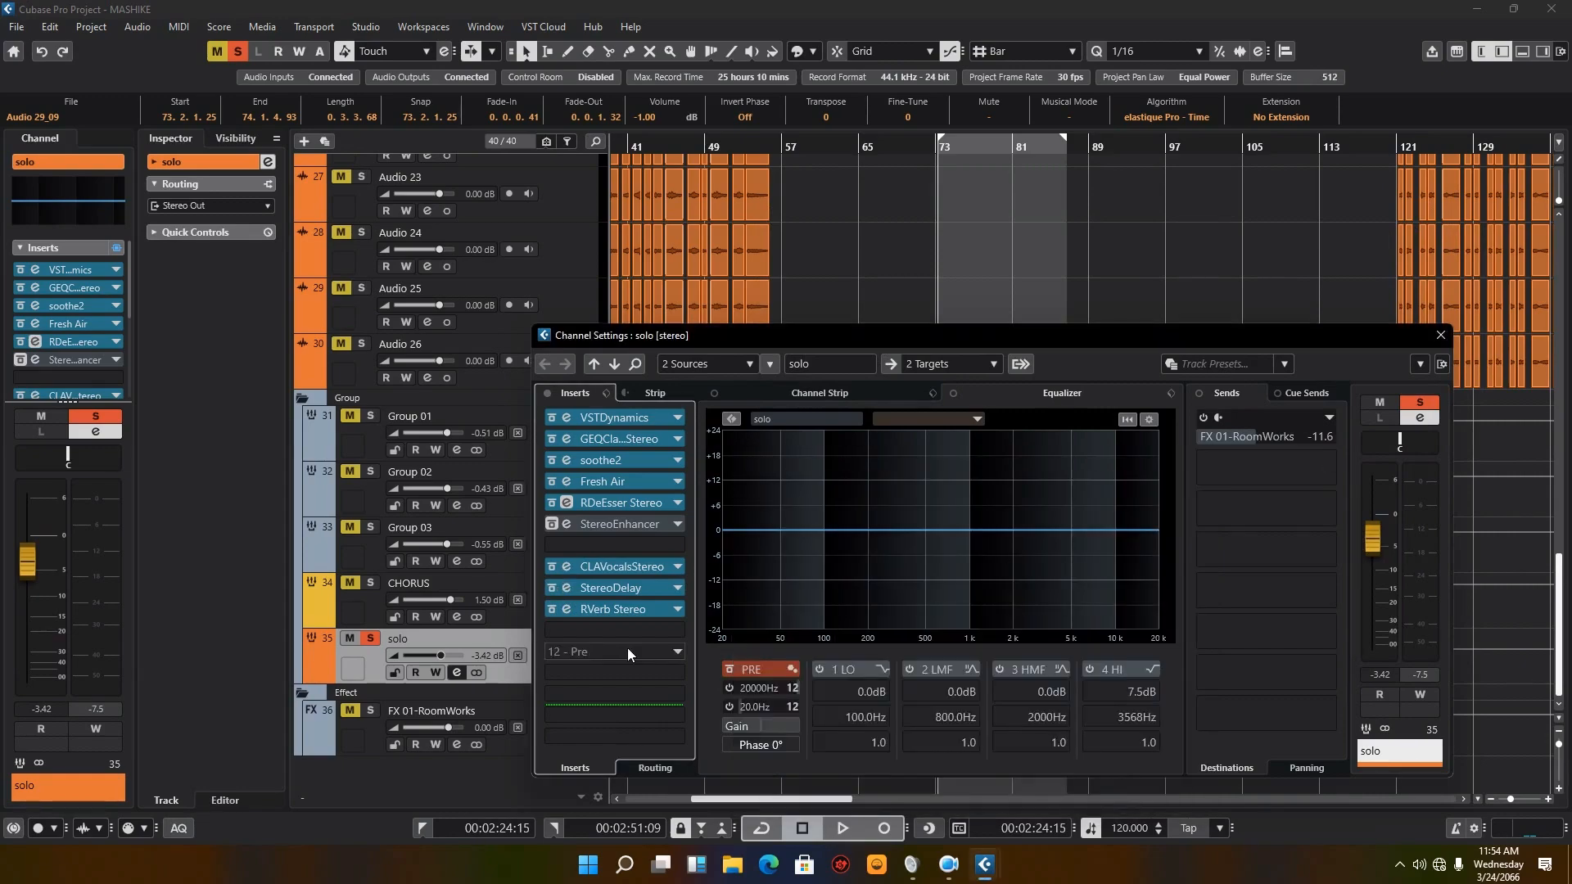
{"action": "left_click", "coordinate": [568, 611]}
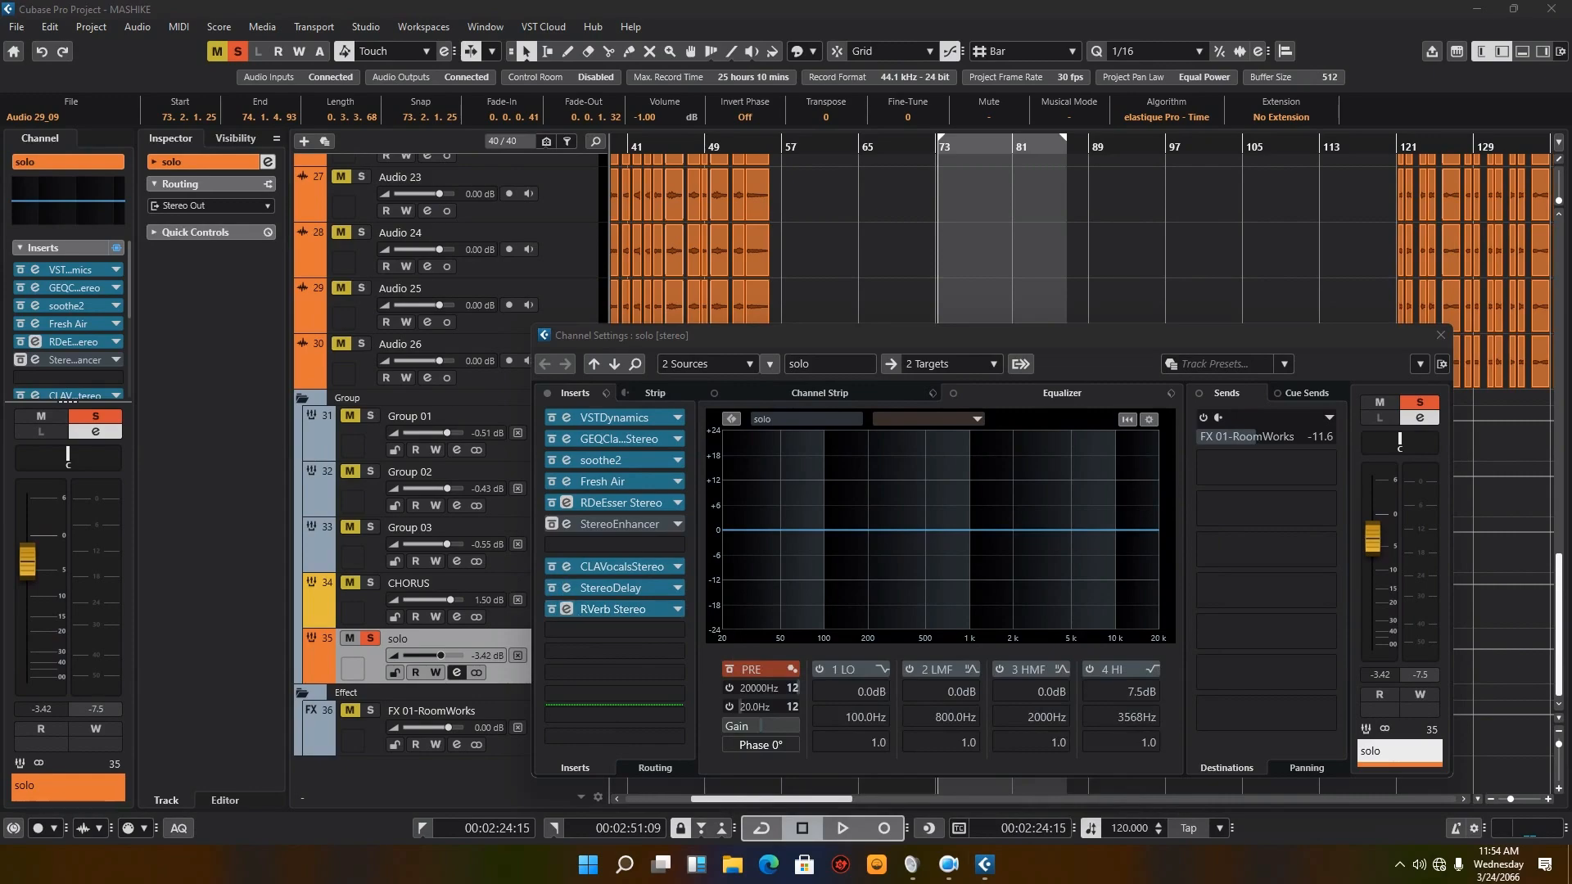
{"action": "left_click_drag", "start_coordinate": [1461, 321], "coordinate": [920, 370]}
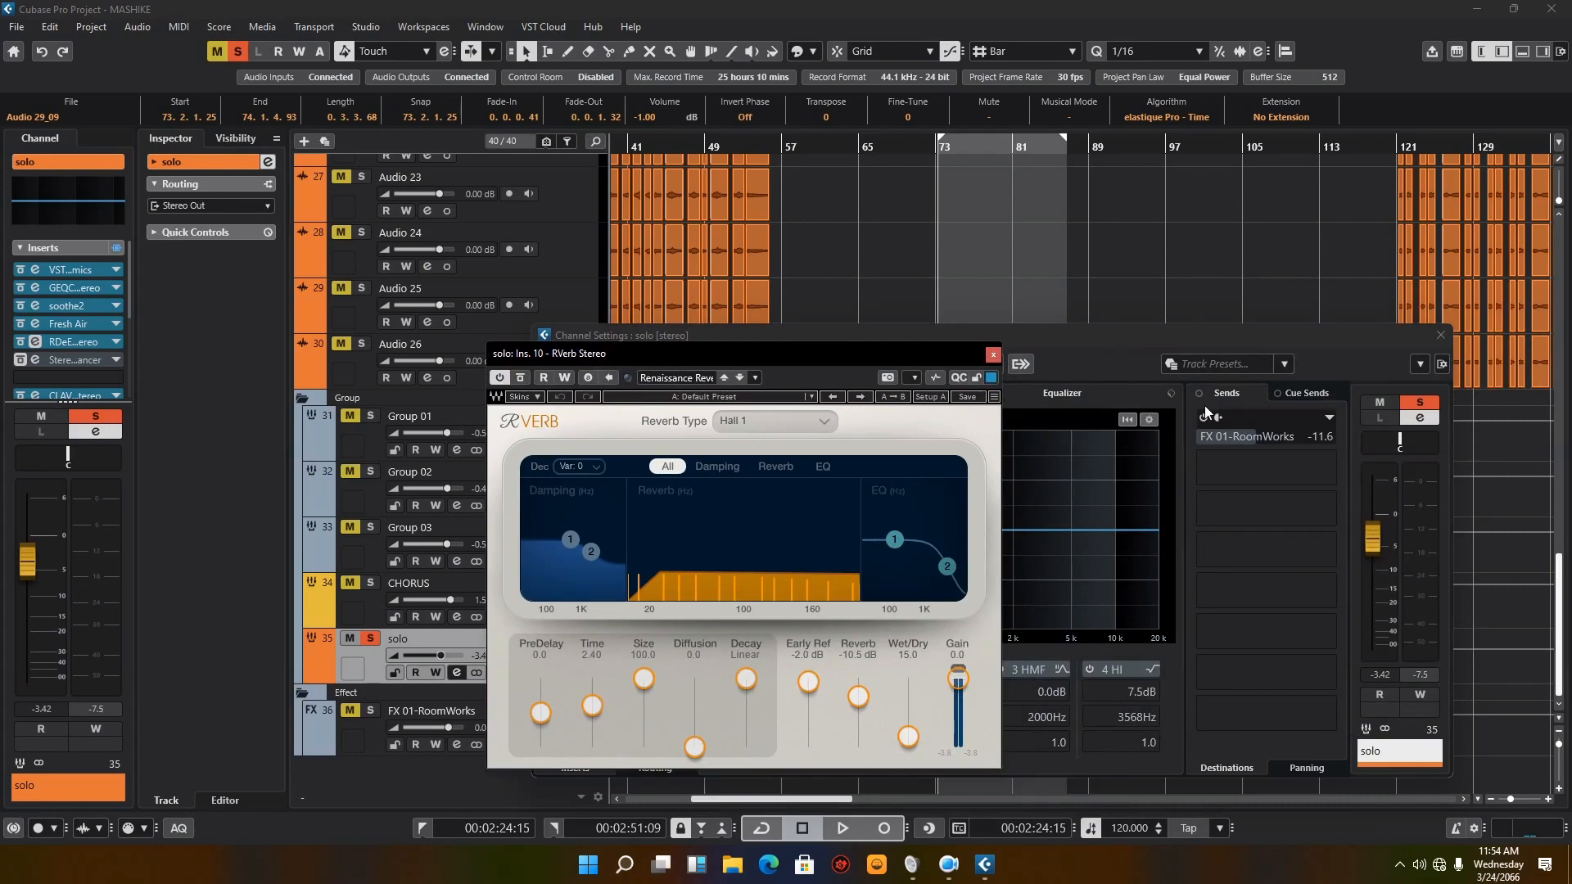
{"action": "left_click", "coordinate": [1244, 435]}
{"action": "left_click", "coordinate": [992, 357]}
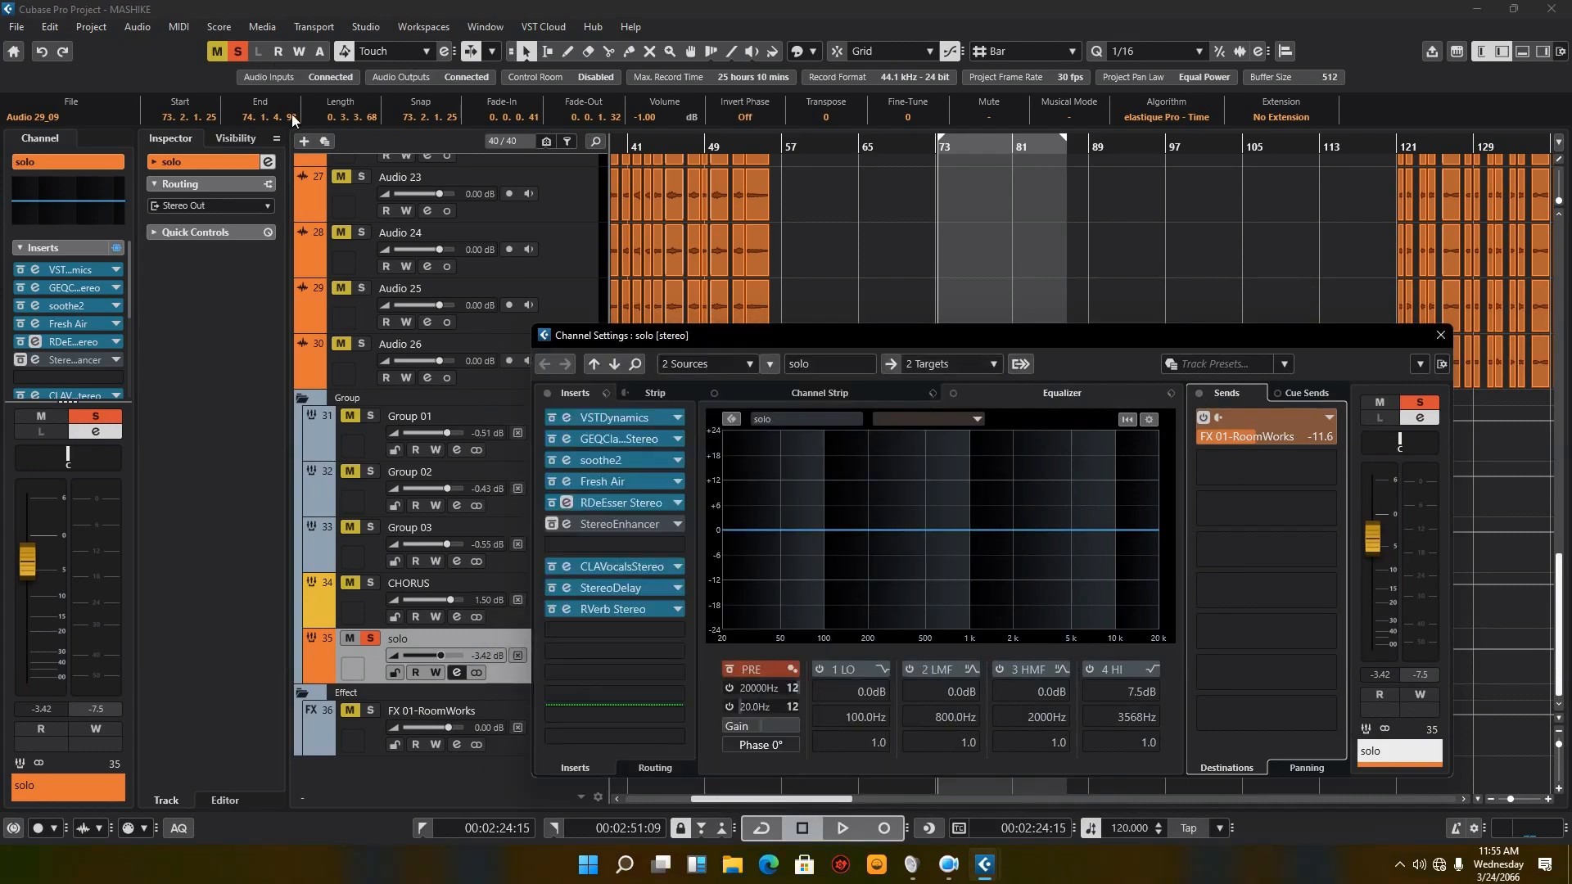
Step: Clear all mute and solo states, play the full mix from bar 73, and jump the playhead to near bar 85
{"action": "left_click", "coordinate": [239, 52]}
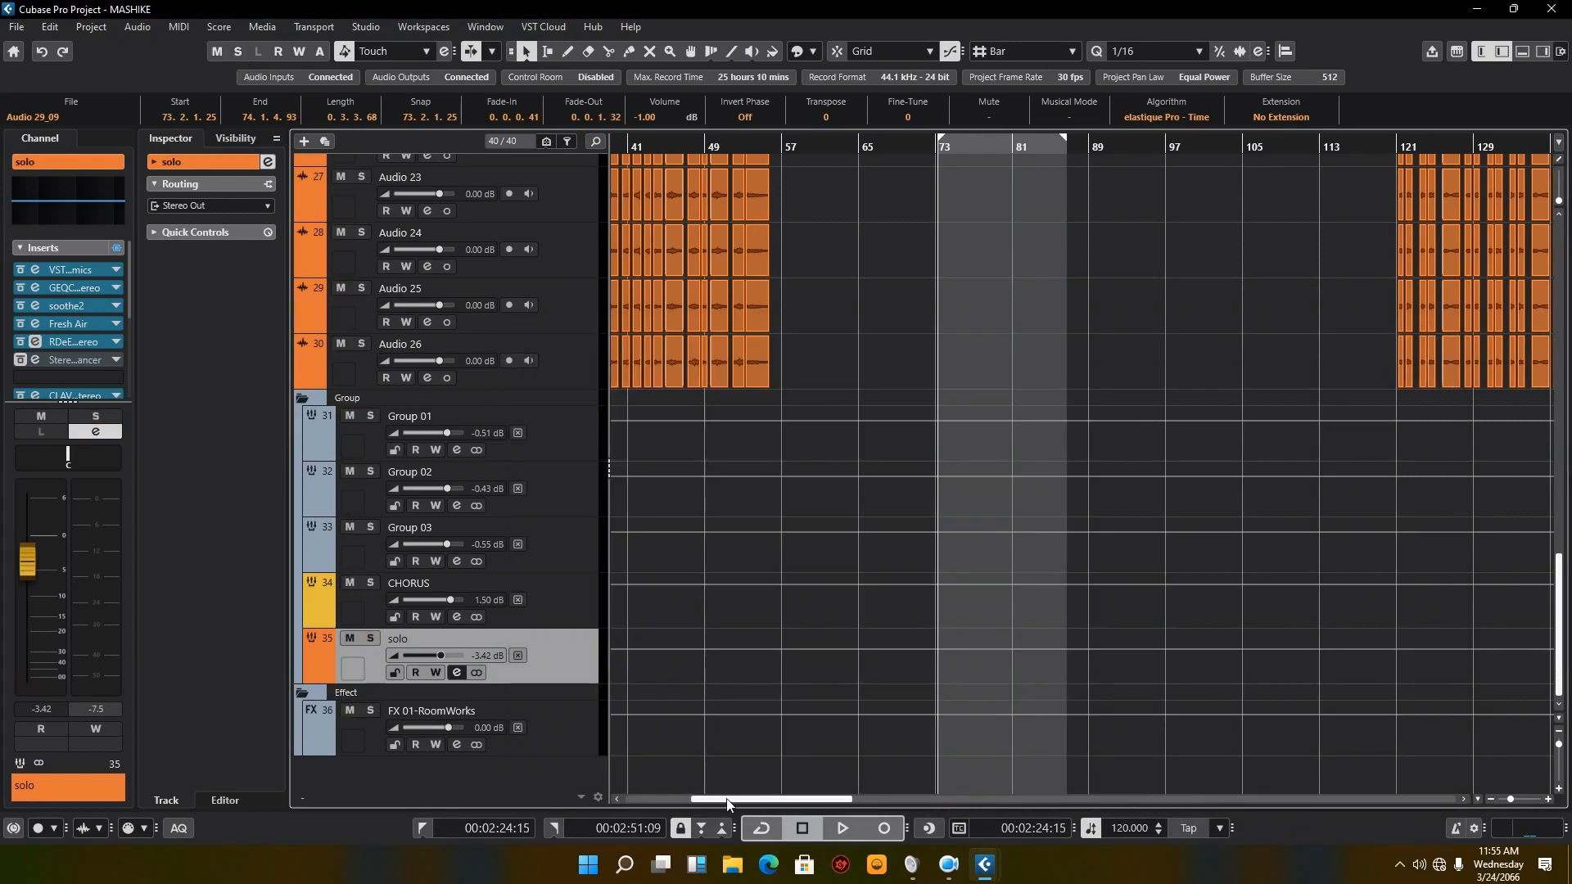
{"action": "left_click", "coordinate": [838, 827]}
{"action": "scroll", "coordinate": [1089, 607], "scroll_direction": "up", "scroll_amount": 15}
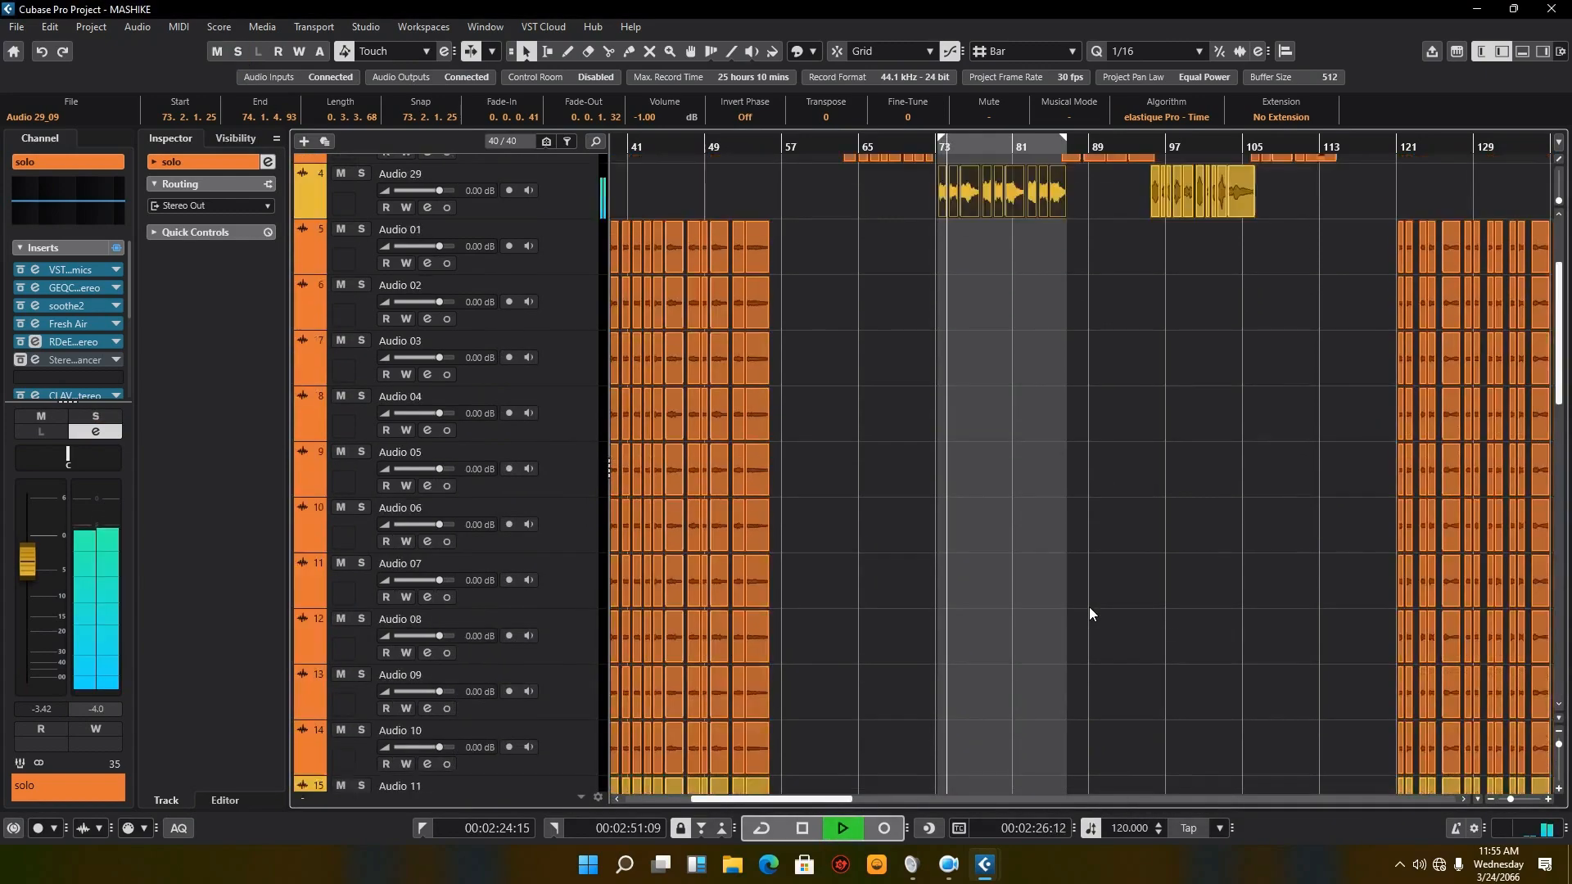
{"action": "scroll", "coordinate": [1089, 607], "scroll_direction": "up", "scroll_amount": 3}
{"action": "scroll", "coordinate": [1090, 607], "scroll_direction": "down", "scroll_amount": 10}
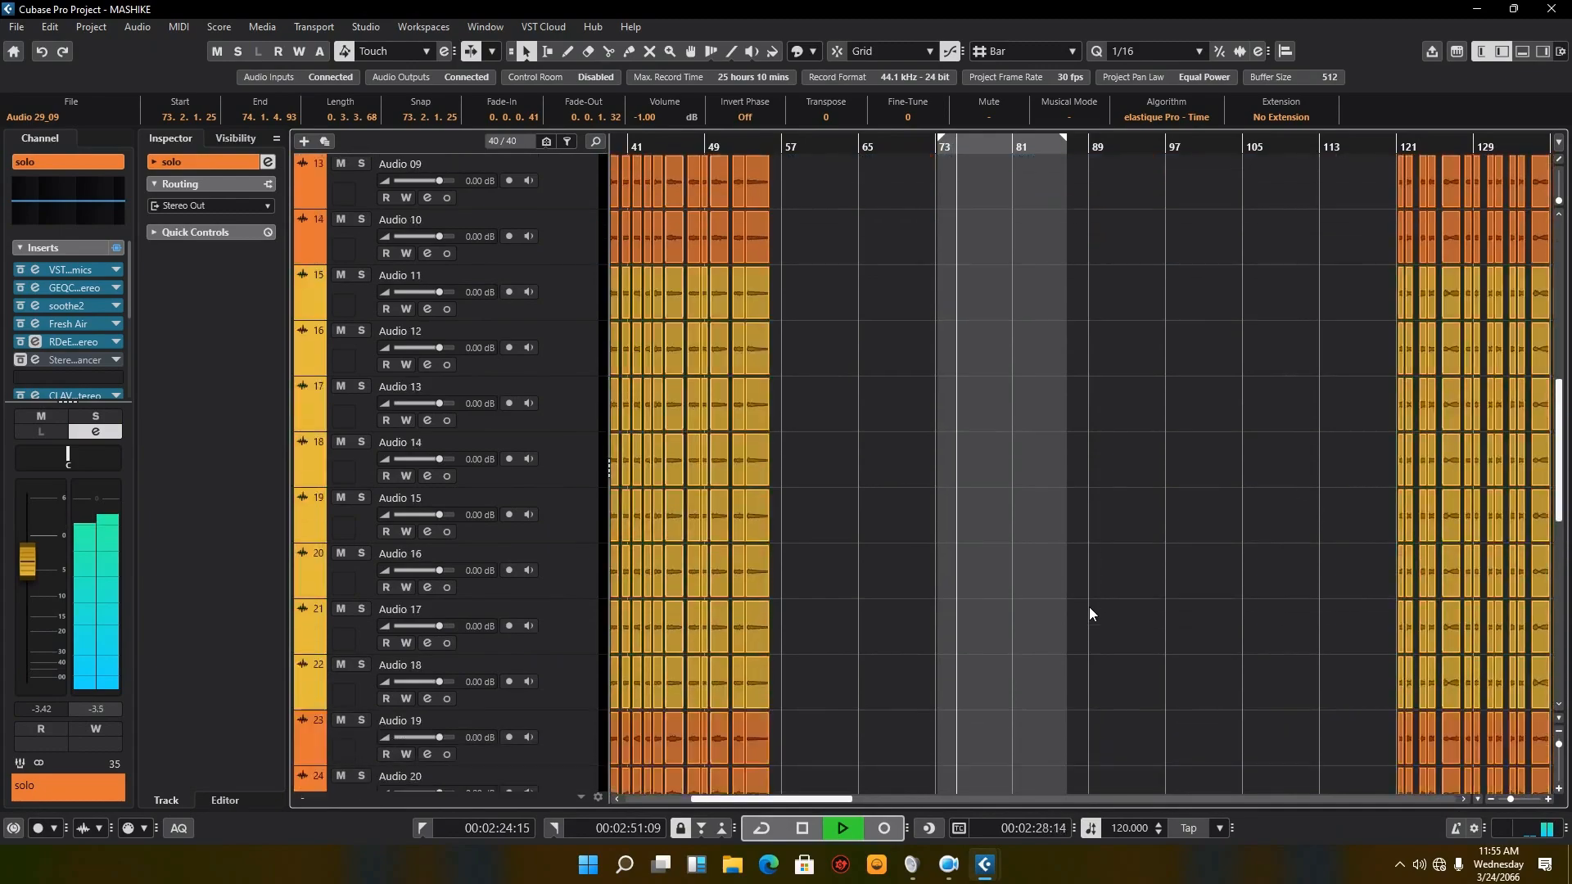
{"action": "scroll", "coordinate": [1089, 607], "scroll_direction": "down", "scroll_amount": 8}
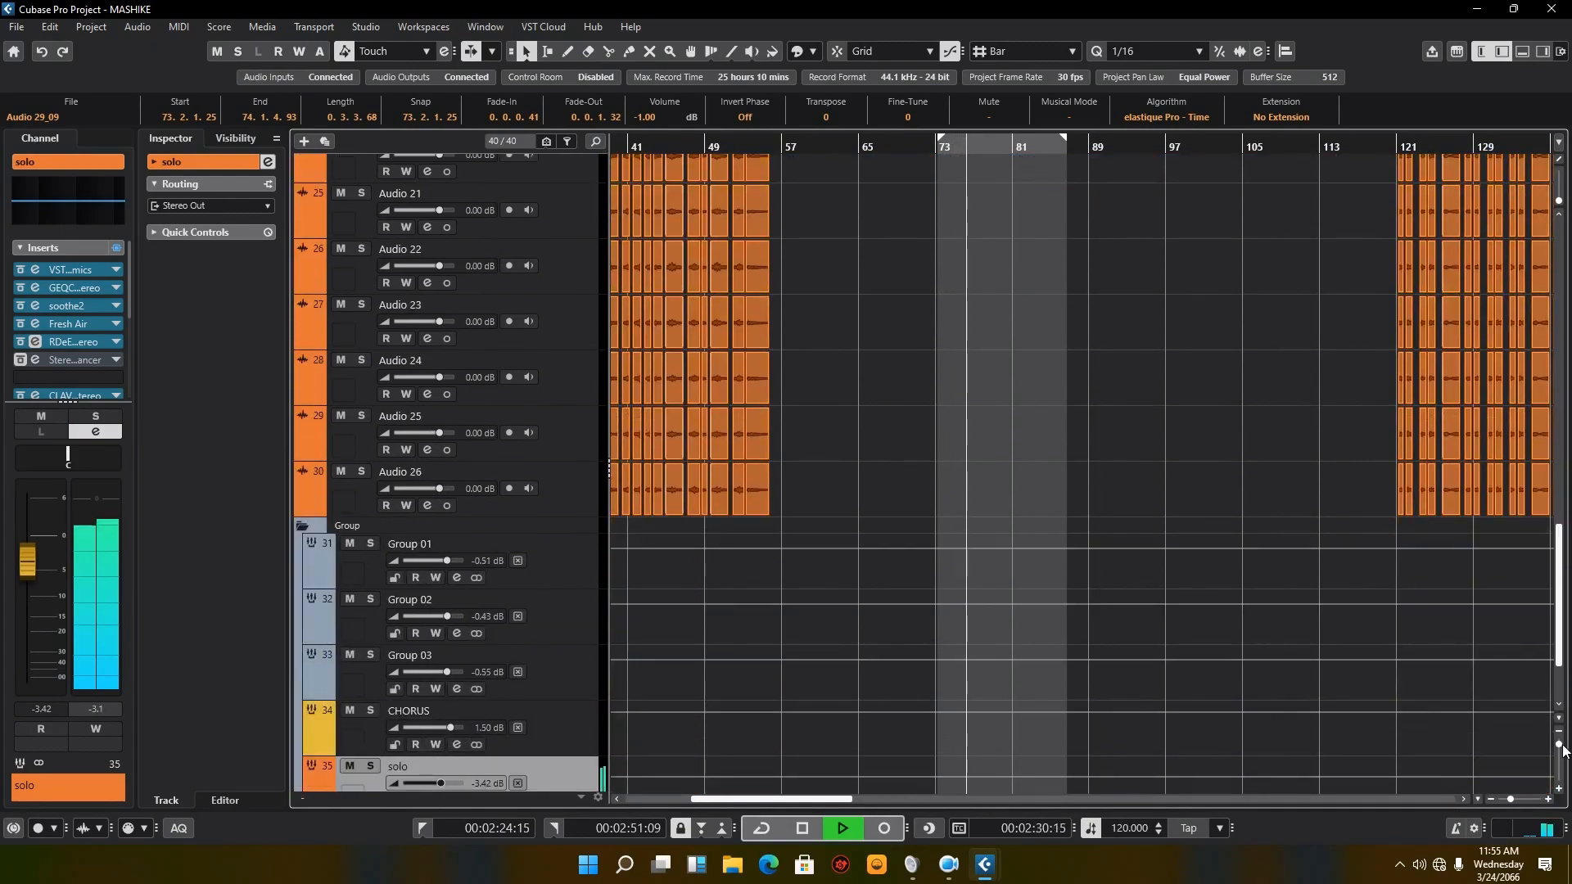
{"action": "scroll", "coordinate": [1563, 749], "scroll_direction": "down", "scroll_amount": 1}
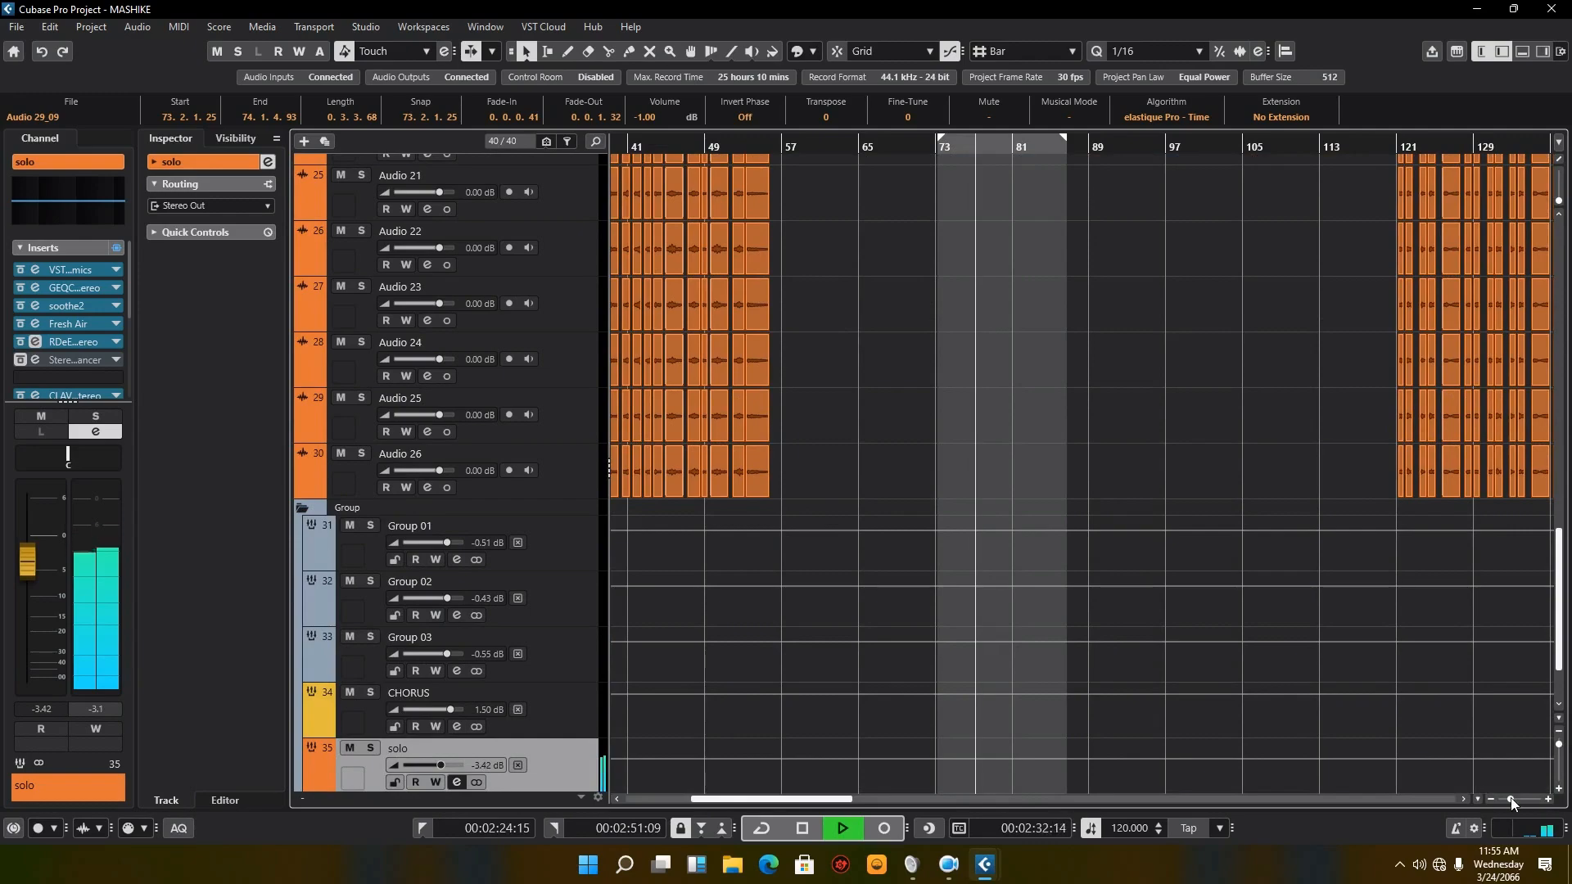
{"action": "left_click_drag", "start_coordinate": [1510, 800], "coordinate": [1505, 802]}
{"action": "scroll", "coordinate": [922, 430], "scroll_direction": "up", "scroll_amount": 20}
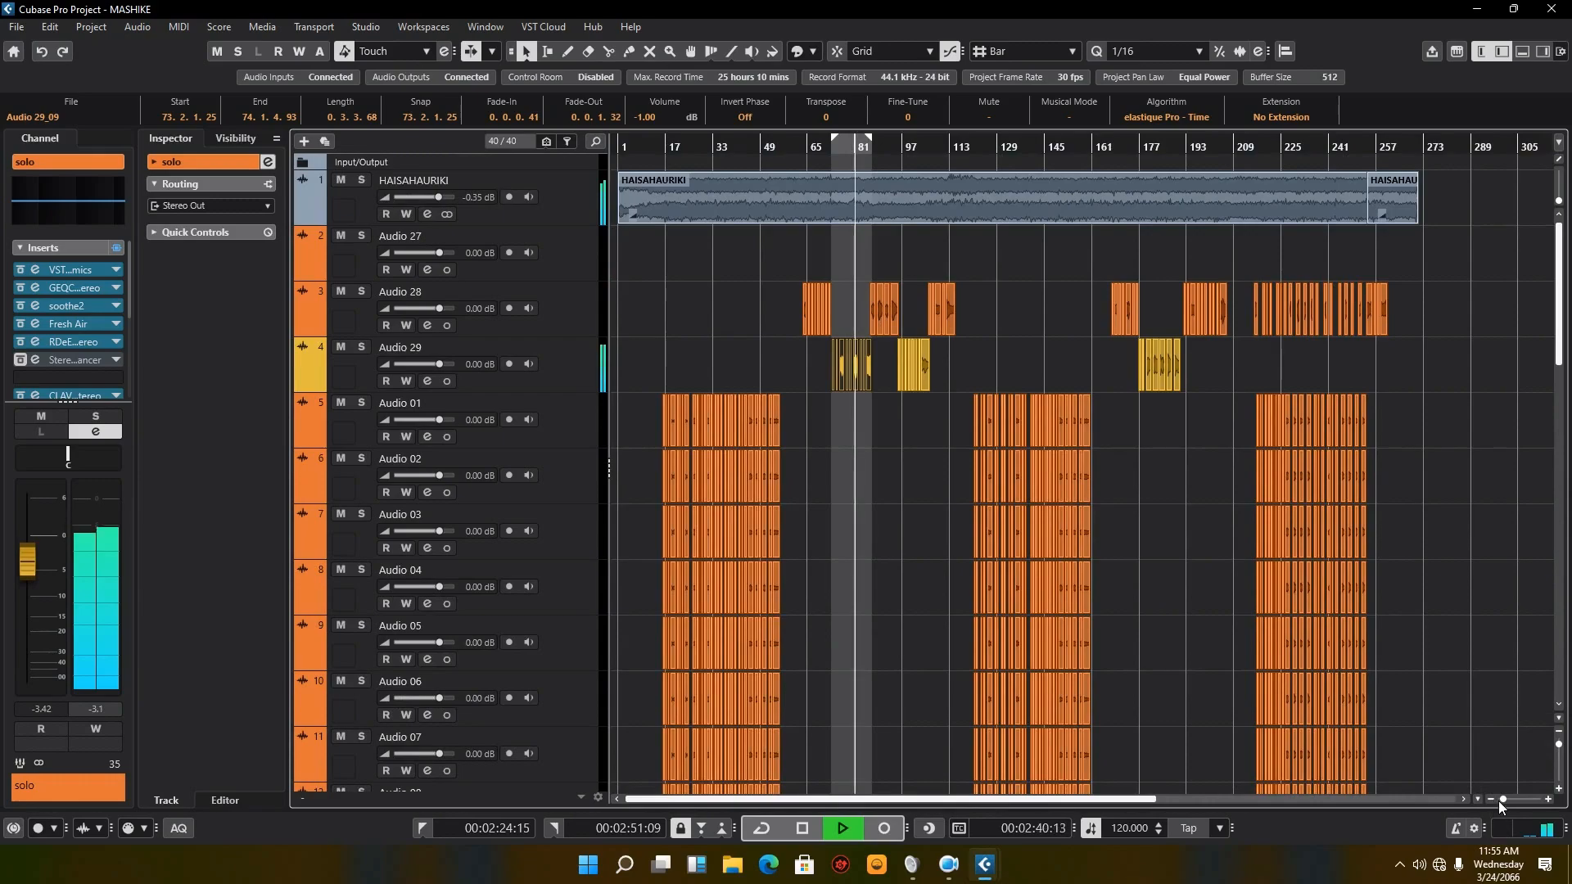
{"action": "left_click_drag", "start_coordinate": [1504, 800], "coordinate": [1508, 799]}
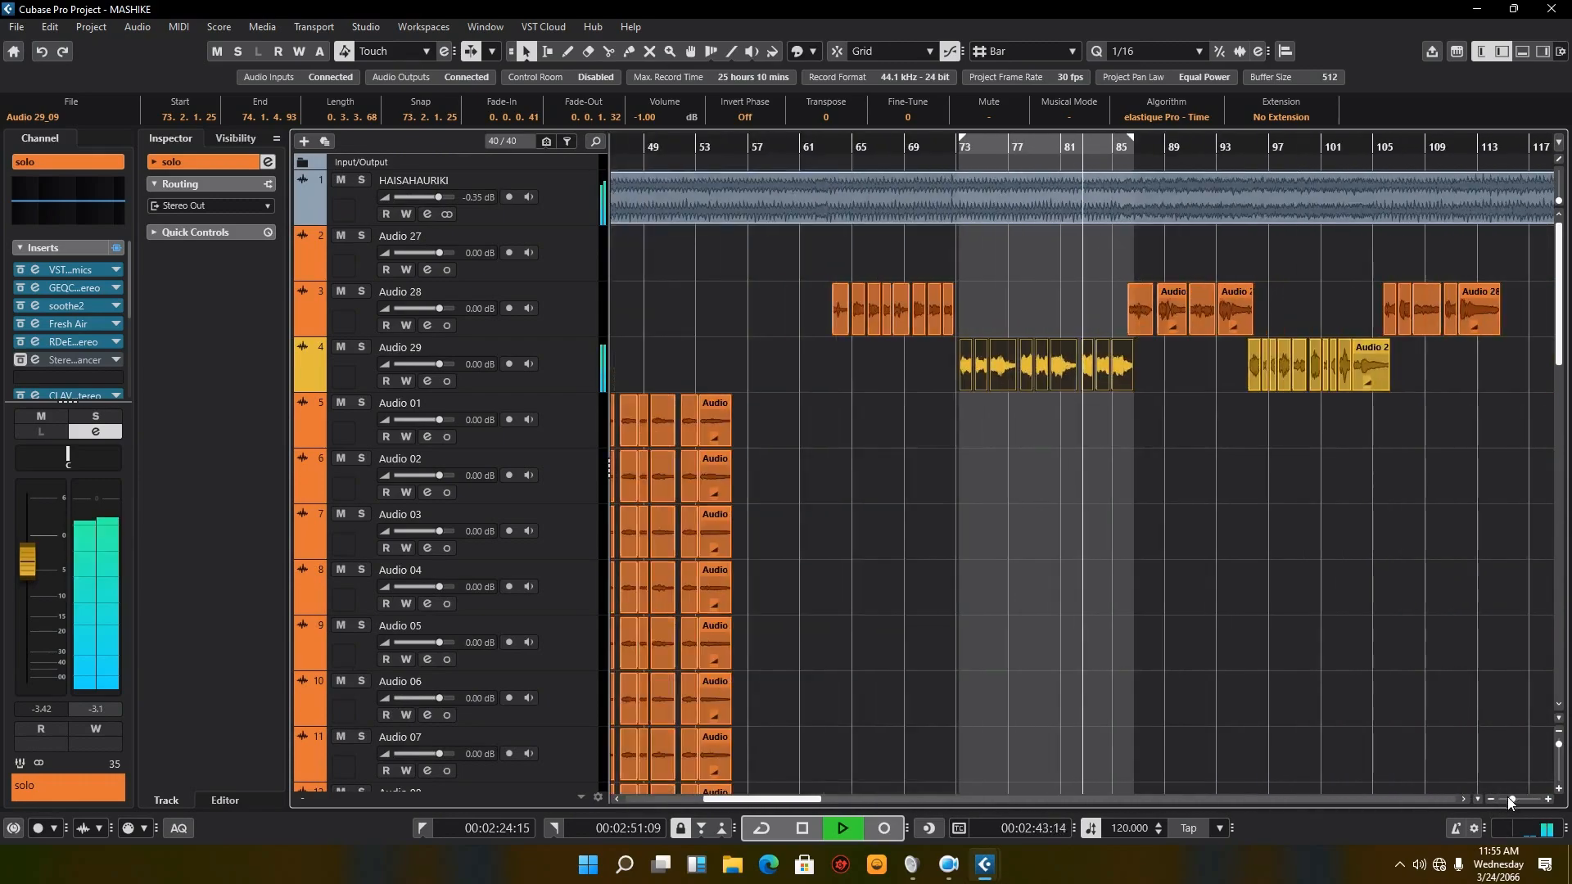
{"action": "left_click", "coordinate": [1121, 148]}
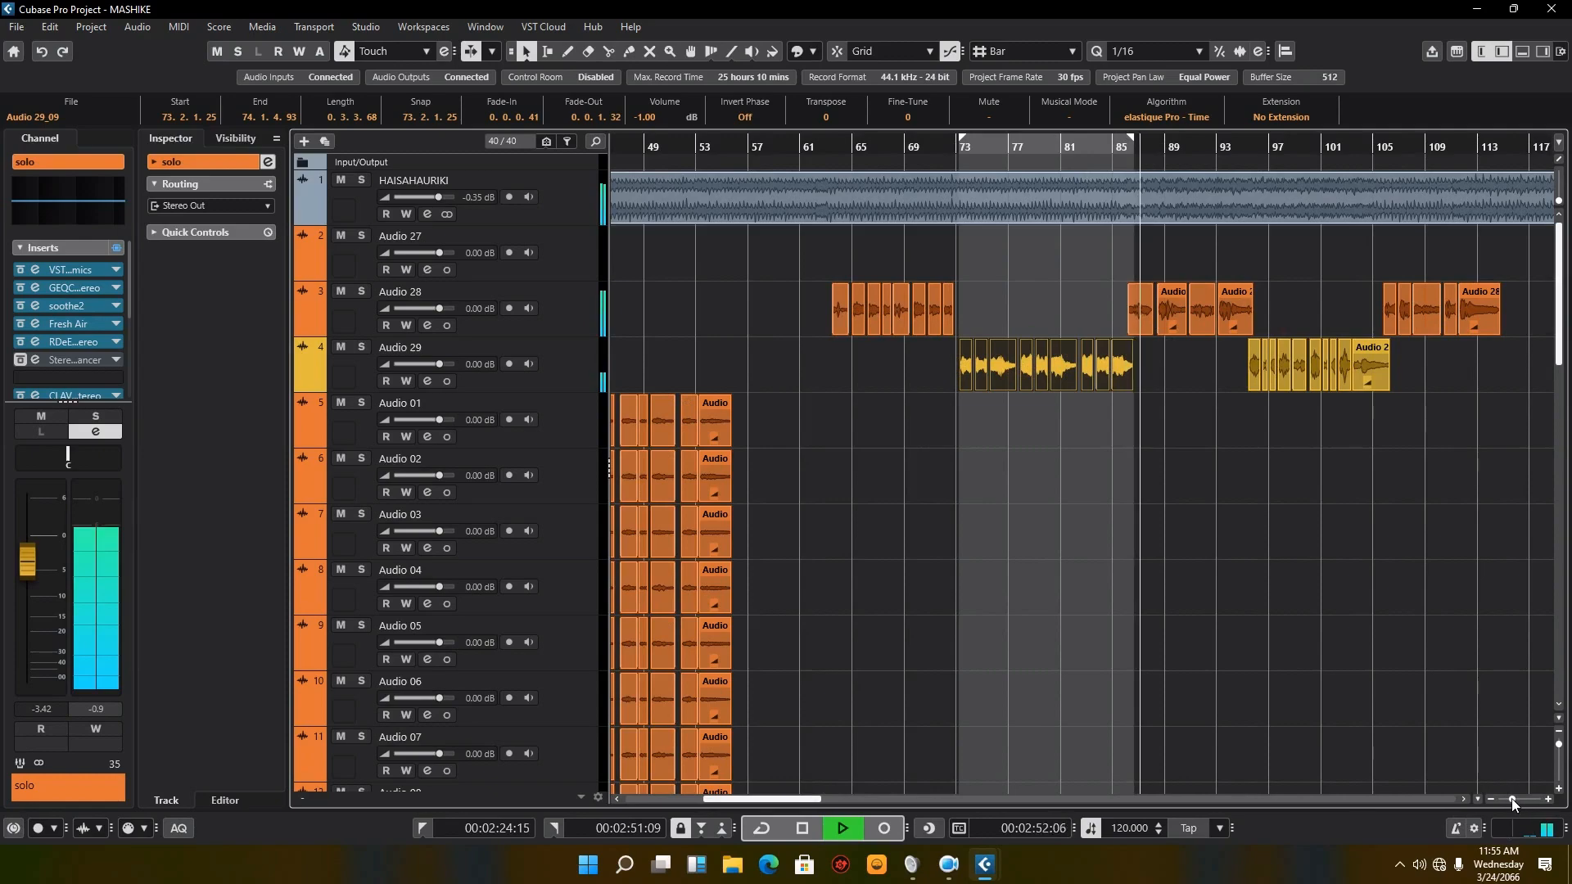
Step: Listen to the full mix while surveying the arrangement, jumping the playhead to the Audio 28 block near bar 169
{"action": "left_click_drag", "start_coordinate": [1512, 798], "coordinate": [1499, 801]}
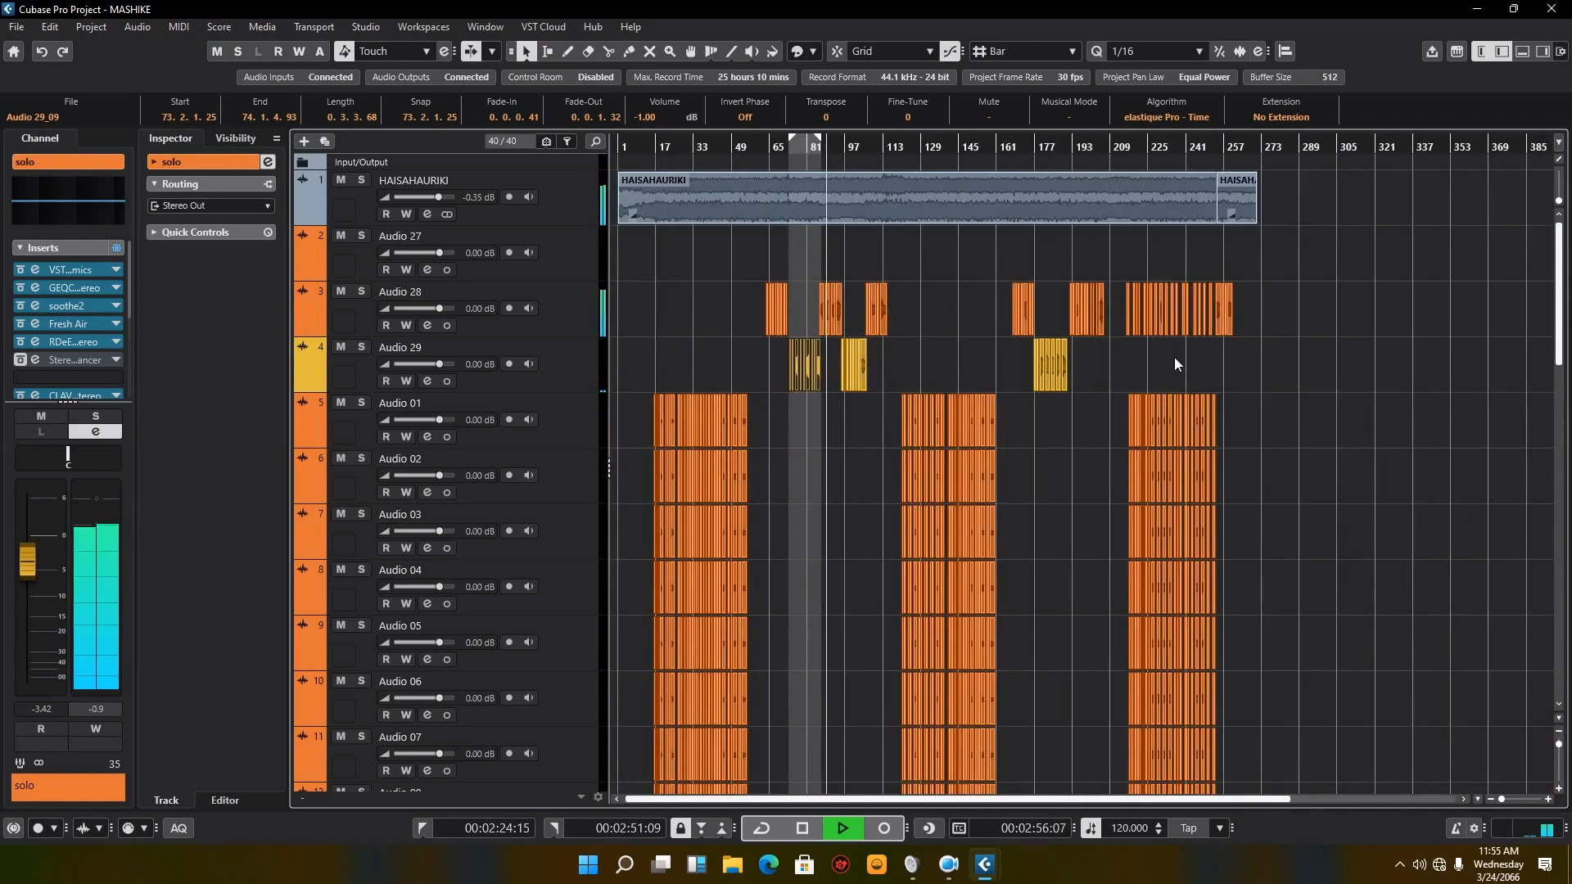
{"action": "scroll", "coordinate": [1162, 365], "scroll_direction": "down", "scroll_amount": 6}
{"action": "scroll", "coordinate": [1162, 367], "scroll_direction": "up", "scroll_amount": 6}
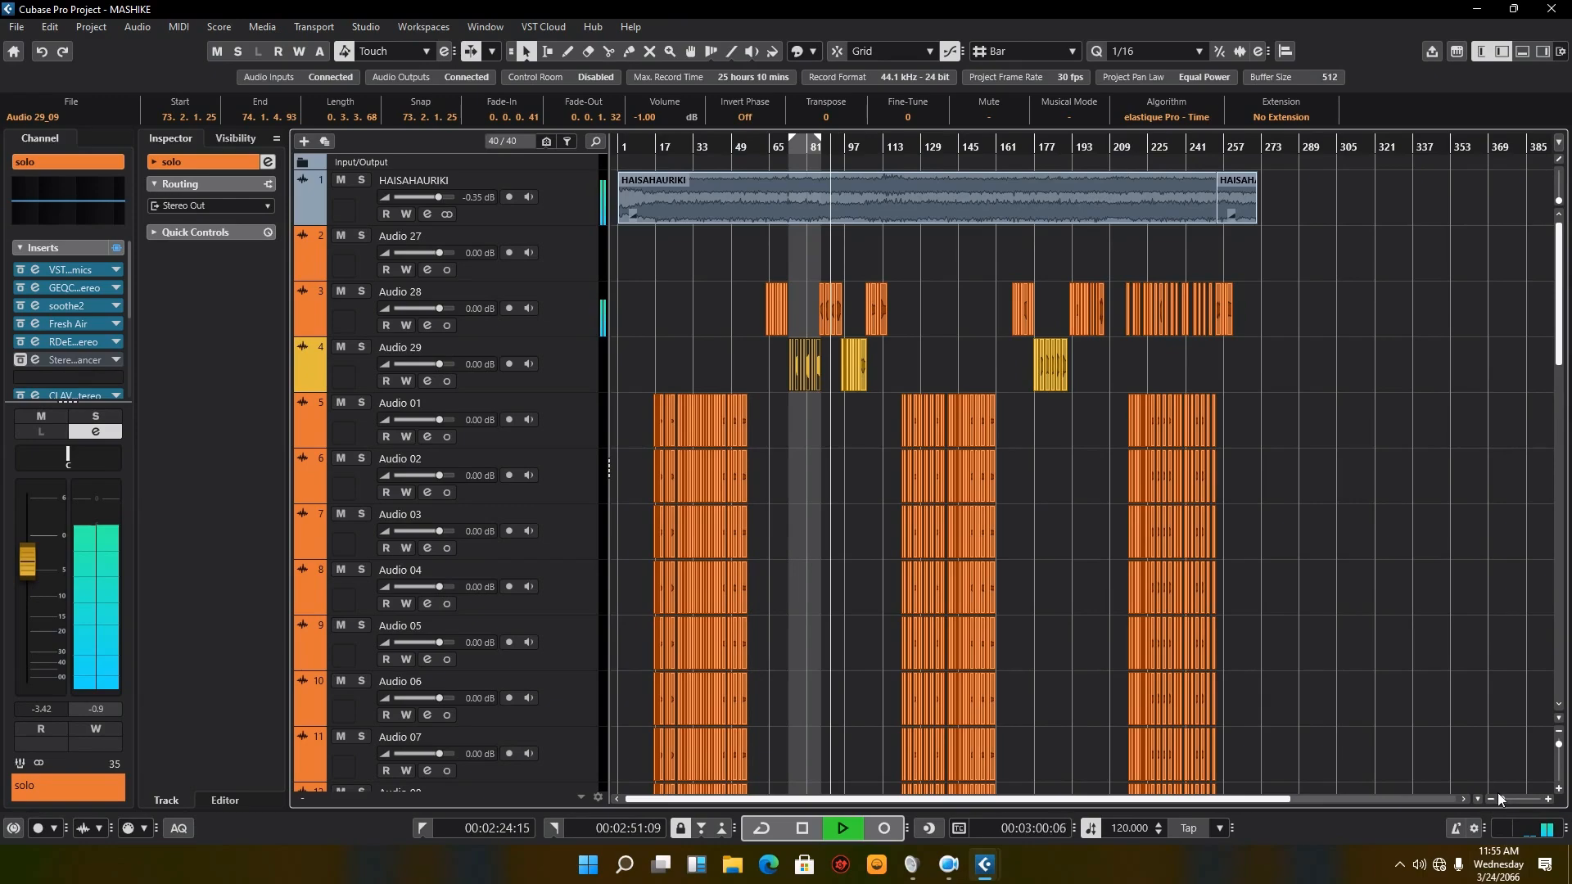
{"action": "mouse_move", "coordinate": [1500, 801]}
{"action": "left_mouse_down"}
{"action": "mouse_move", "coordinate": [1520, 802]}
{"action": "mouse_move", "coordinate": [1506, 803]}
{"action": "left_mouse_up"}
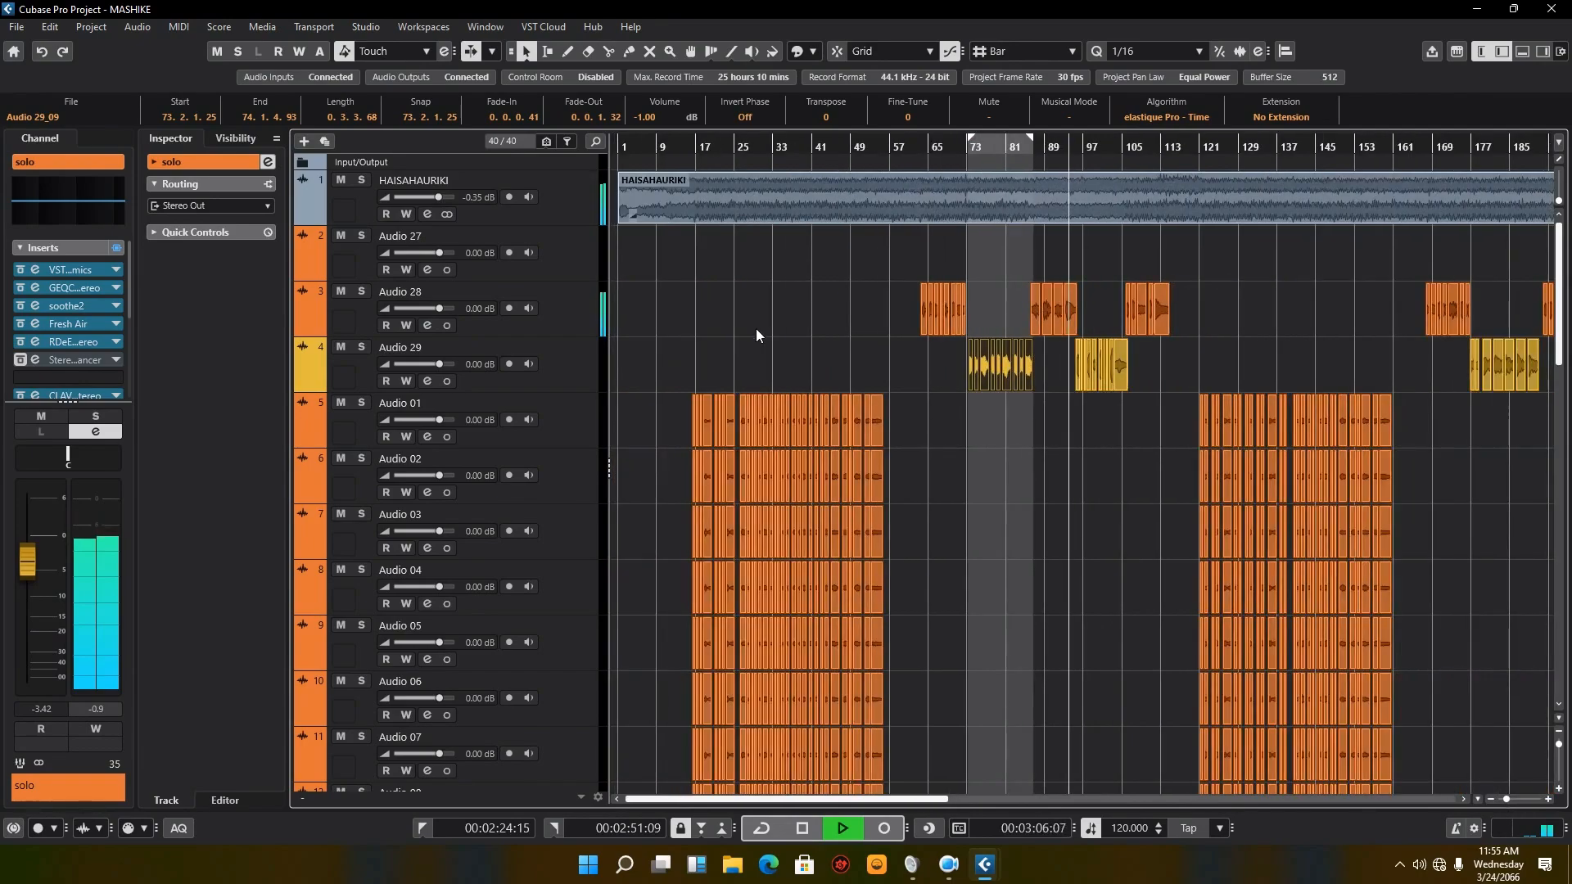
{"action": "scroll", "coordinate": [981, 418], "scroll_direction": "down", "scroll_amount": 2}
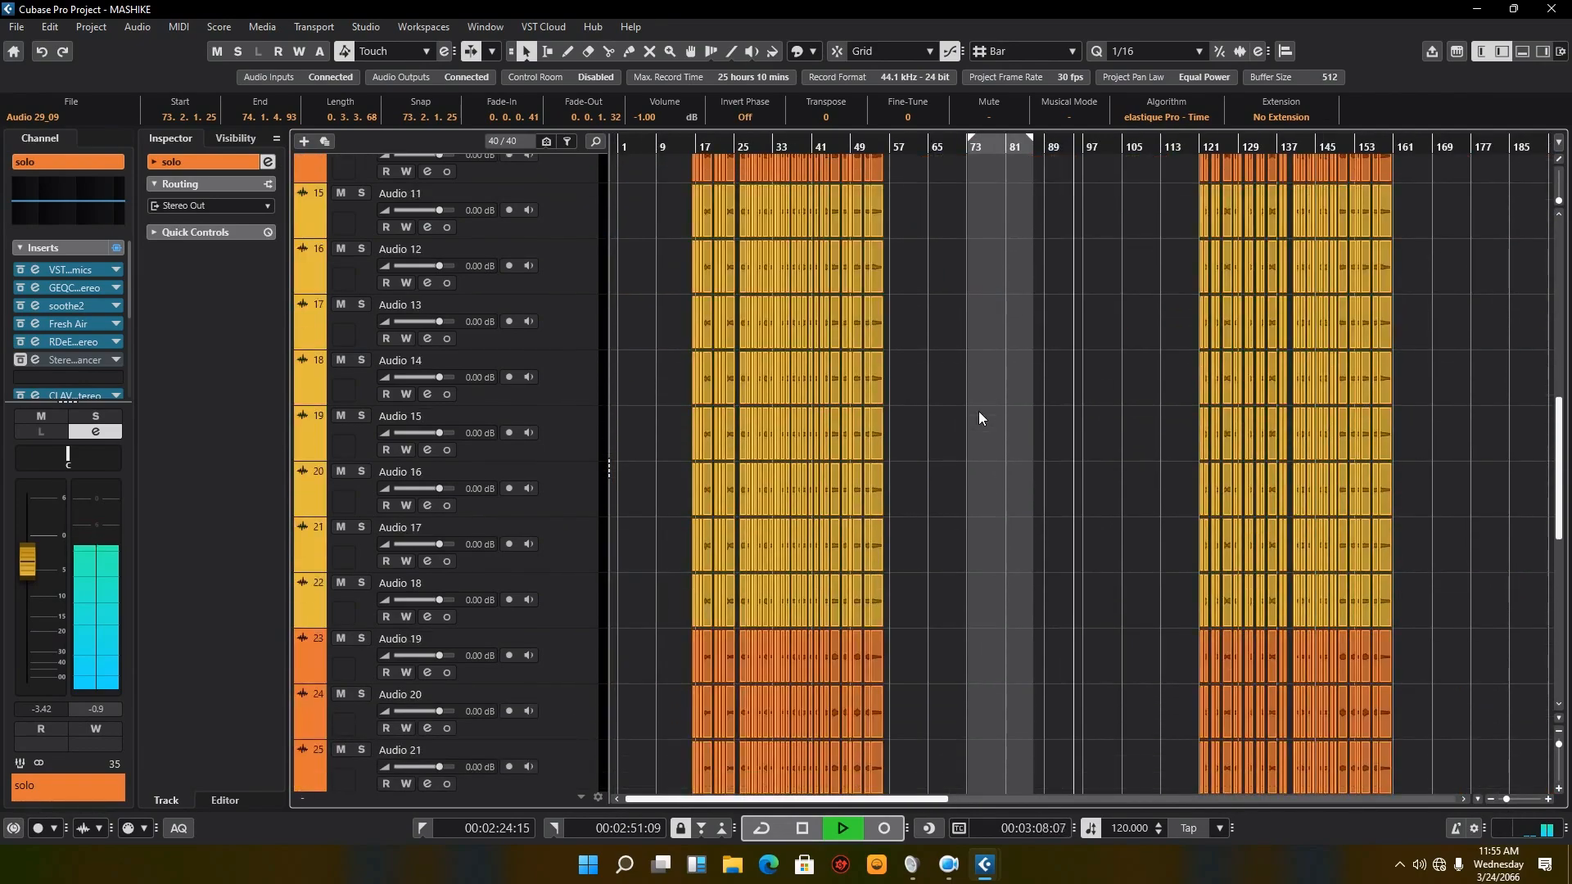
{"action": "scroll", "coordinate": [979, 411], "scroll_direction": "up", "scroll_amount": 2}
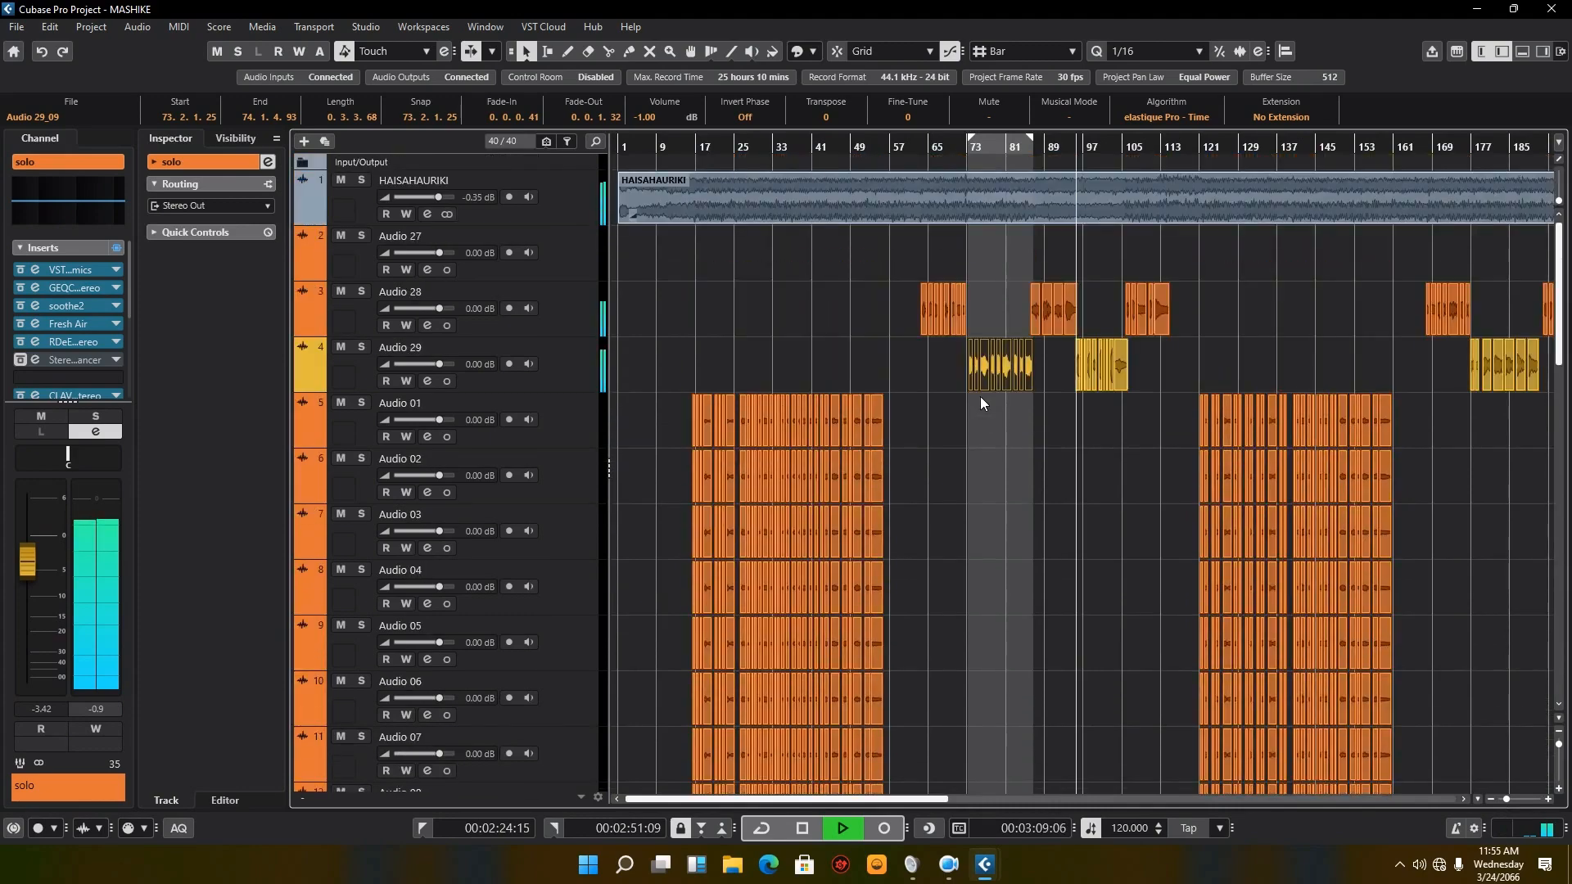
{"action": "left_click", "coordinate": [1560, 747]}
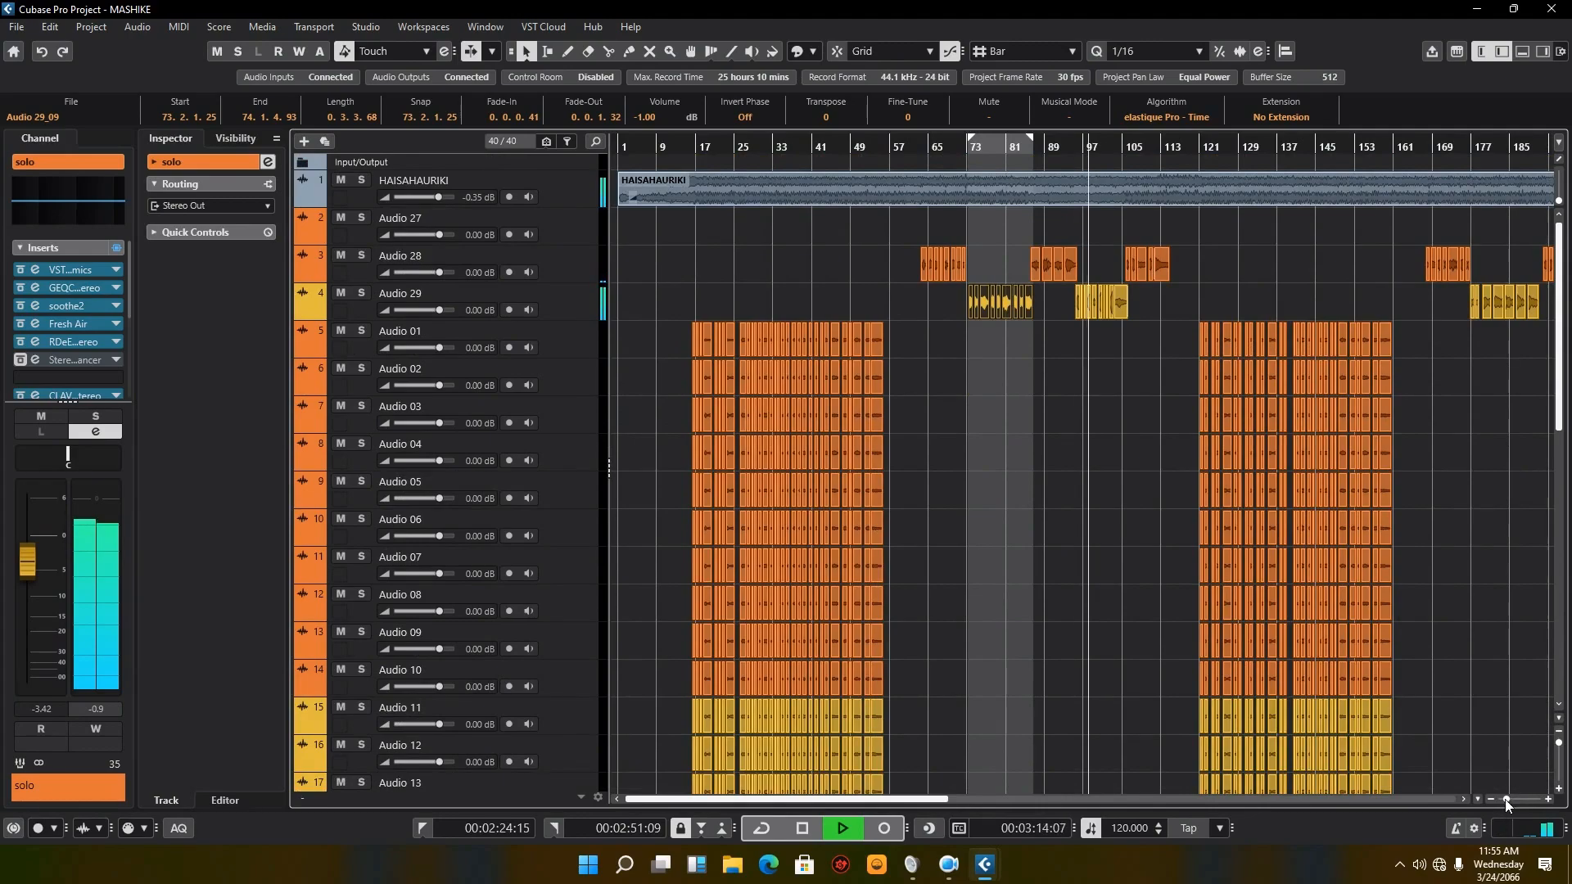
{"action": "left_click_drag", "start_coordinate": [1509, 803], "coordinate": [1511, 804]}
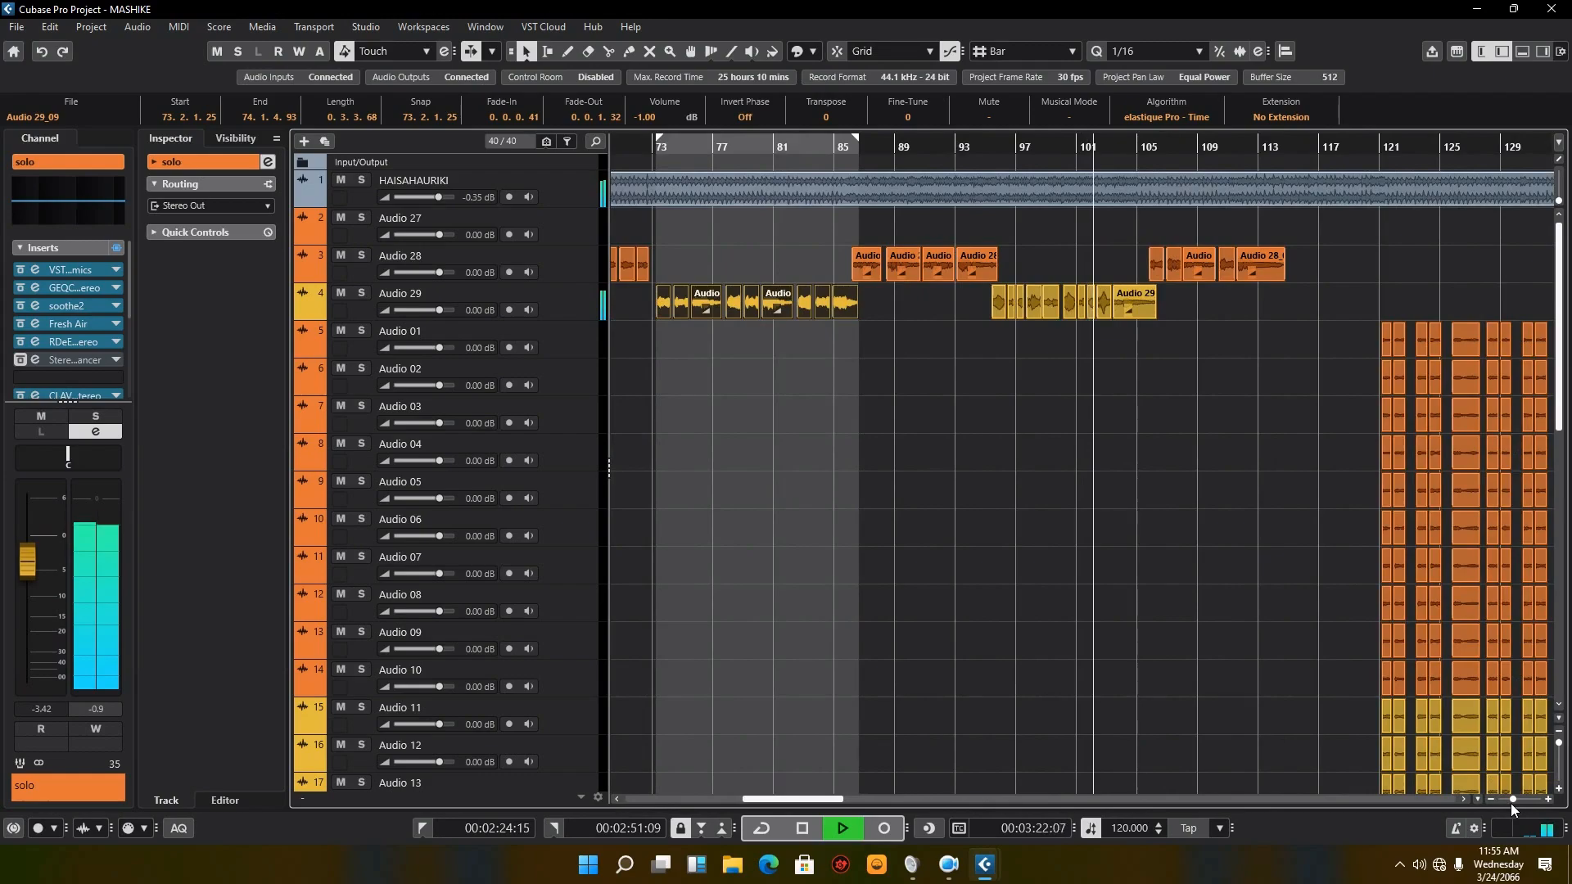
{"action": "left_click_drag", "start_coordinate": [1511, 803], "coordinate": [1504, 803]}
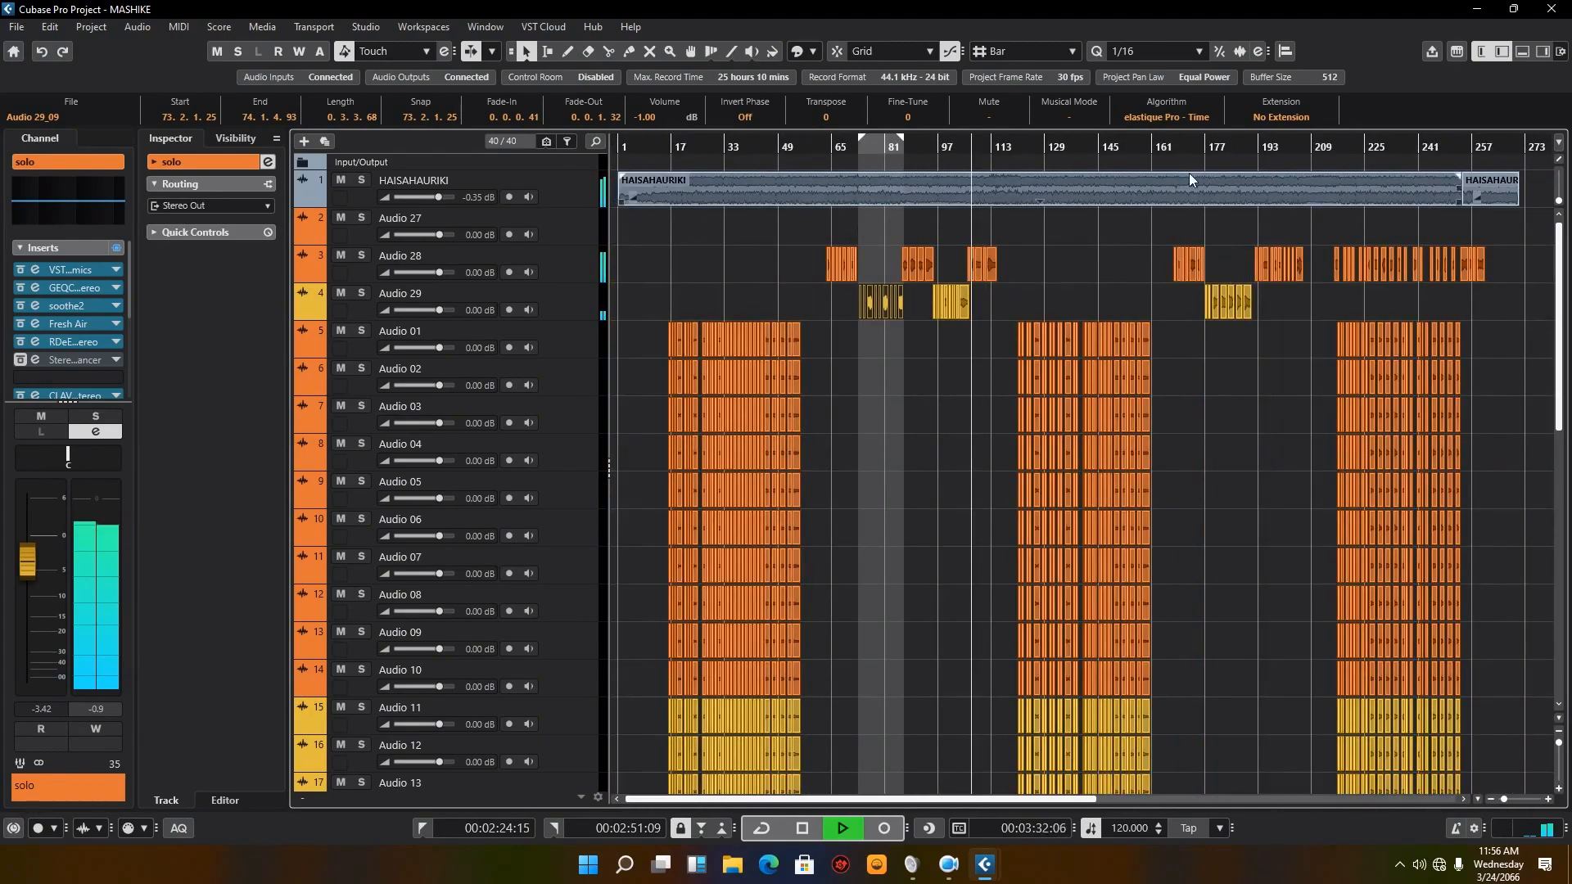
{"action": "left_click", "coordinate": [1177, 150]}
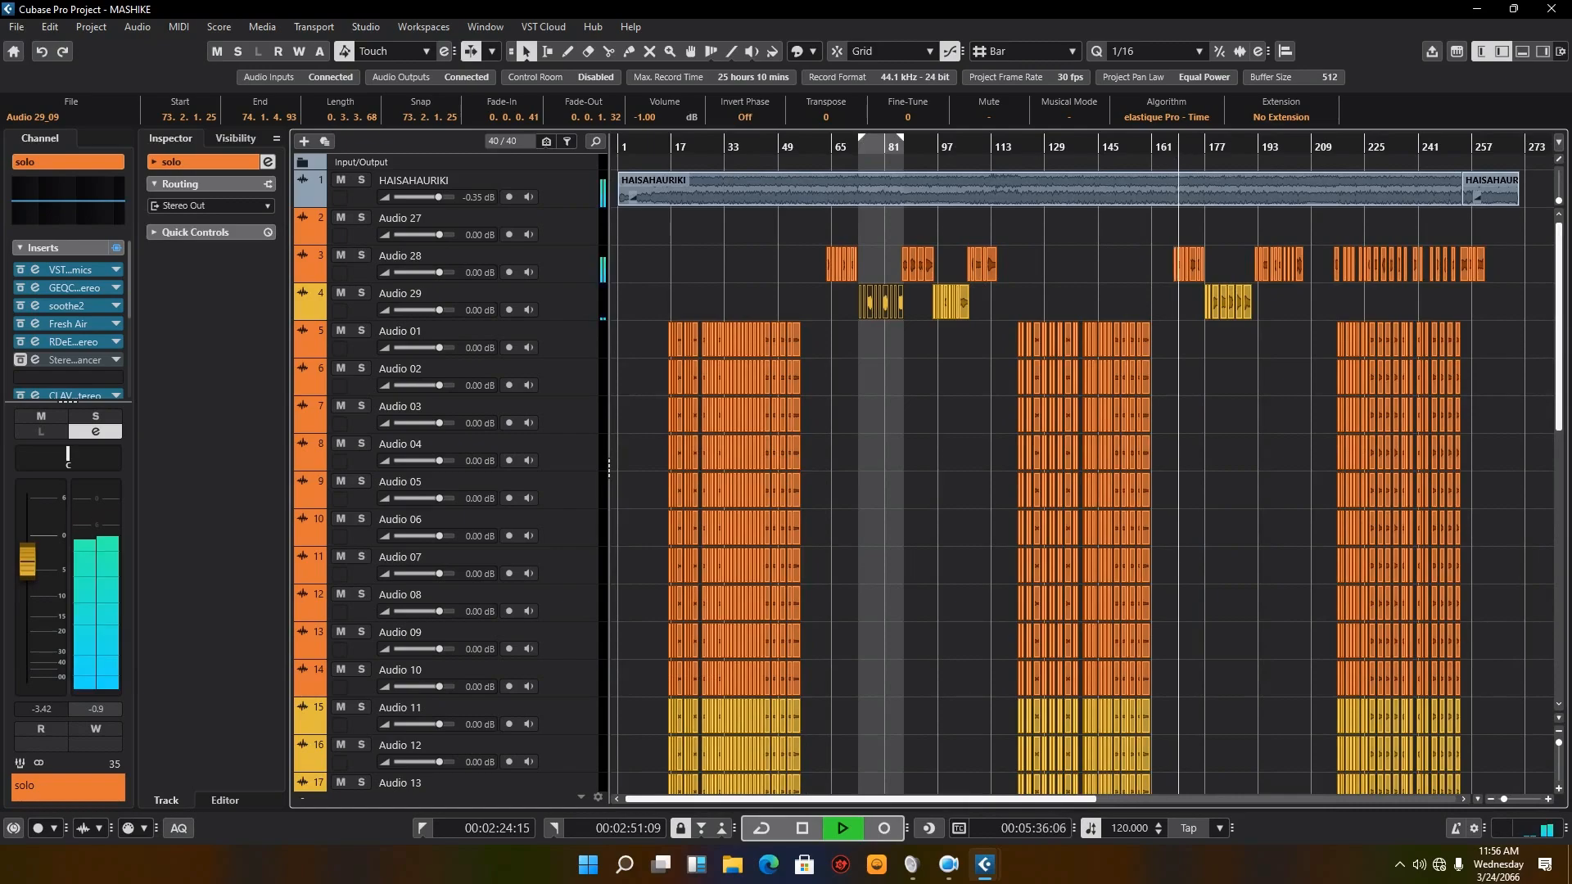
{"action": "mouse_move", "coordinate": [1506, 799]}
{"action": "left_mouse_down"}
{"action": "mouse_move", "coordinate": [1530, 798]}
{"action": "mouse_move", "coordinate": [1505, 791]}
{"action": "left_mouse_up"}
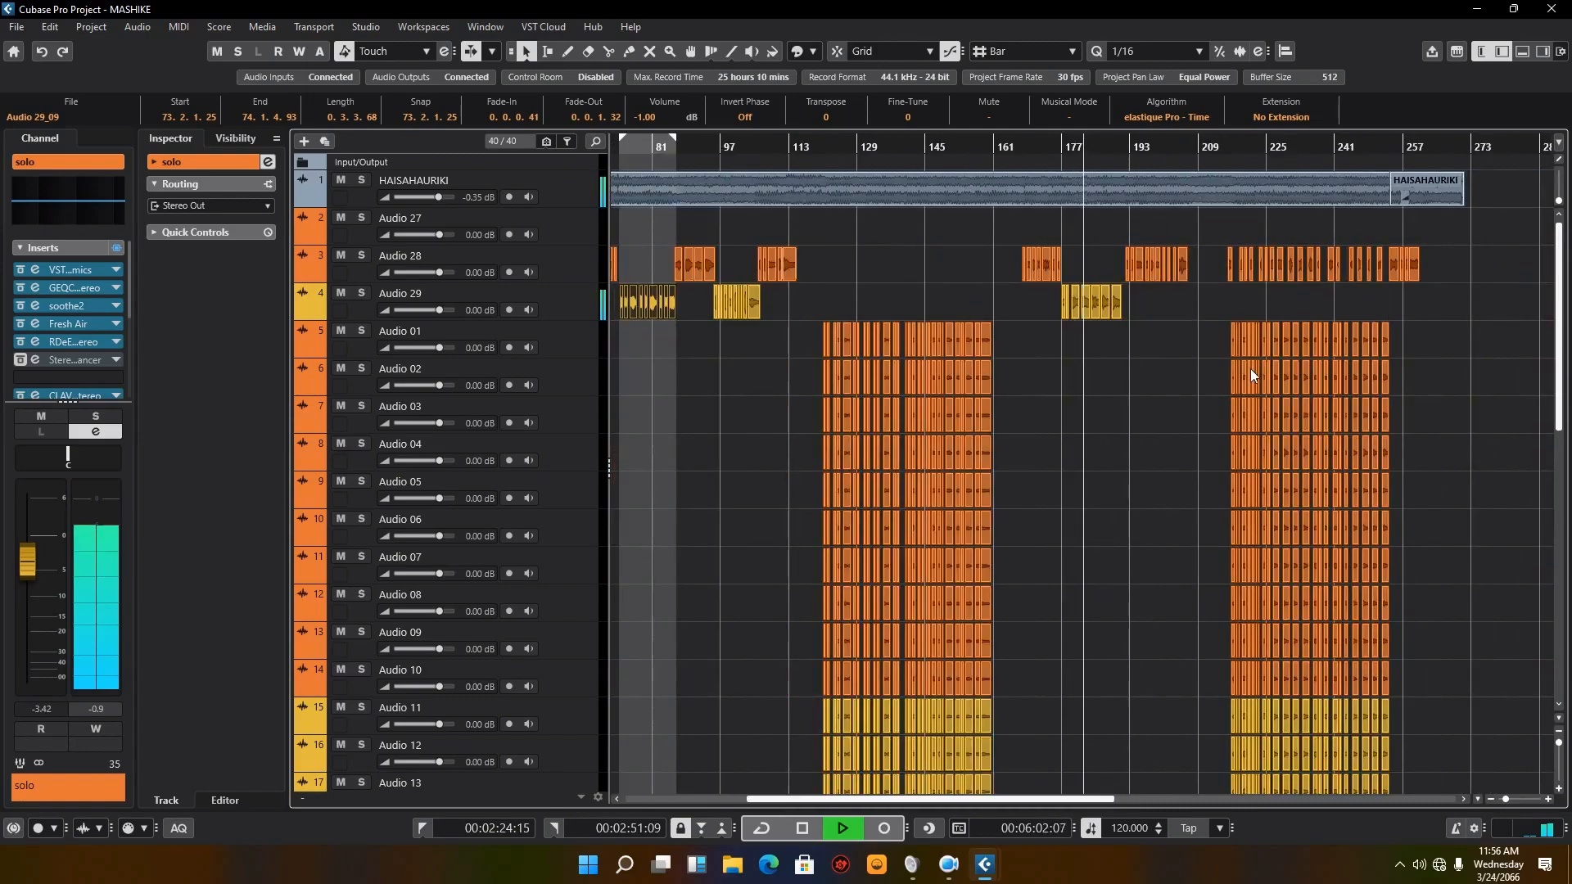
Step: Jump the playhead to near bar 189 and near bar 213, listening to the full mix while surveying the chorus and group tracks
{"action": "left_click", "coordinate": [1122, 147]}
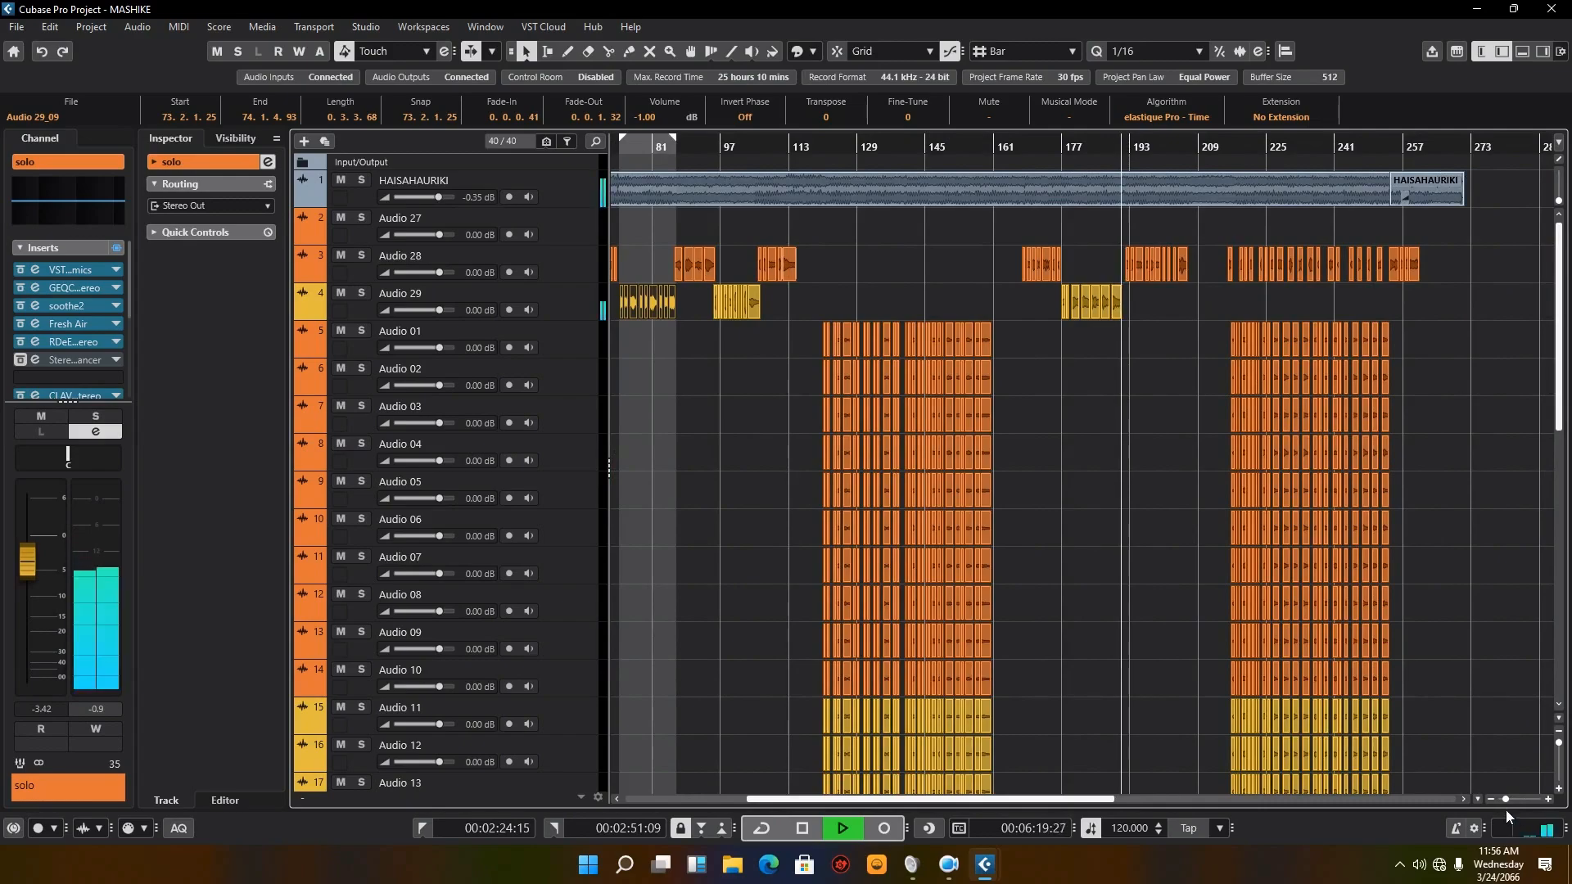
{"action": "mouse_move", "coordinate": [1505, 801]}
{"action": "left_mouse_down"}
{"action": "mouse_move", "coordinate": [1519, 801]}
{"action": "mouse_move", "coordinate": [1505, 807]}
{"action": "left_mouse_up"}
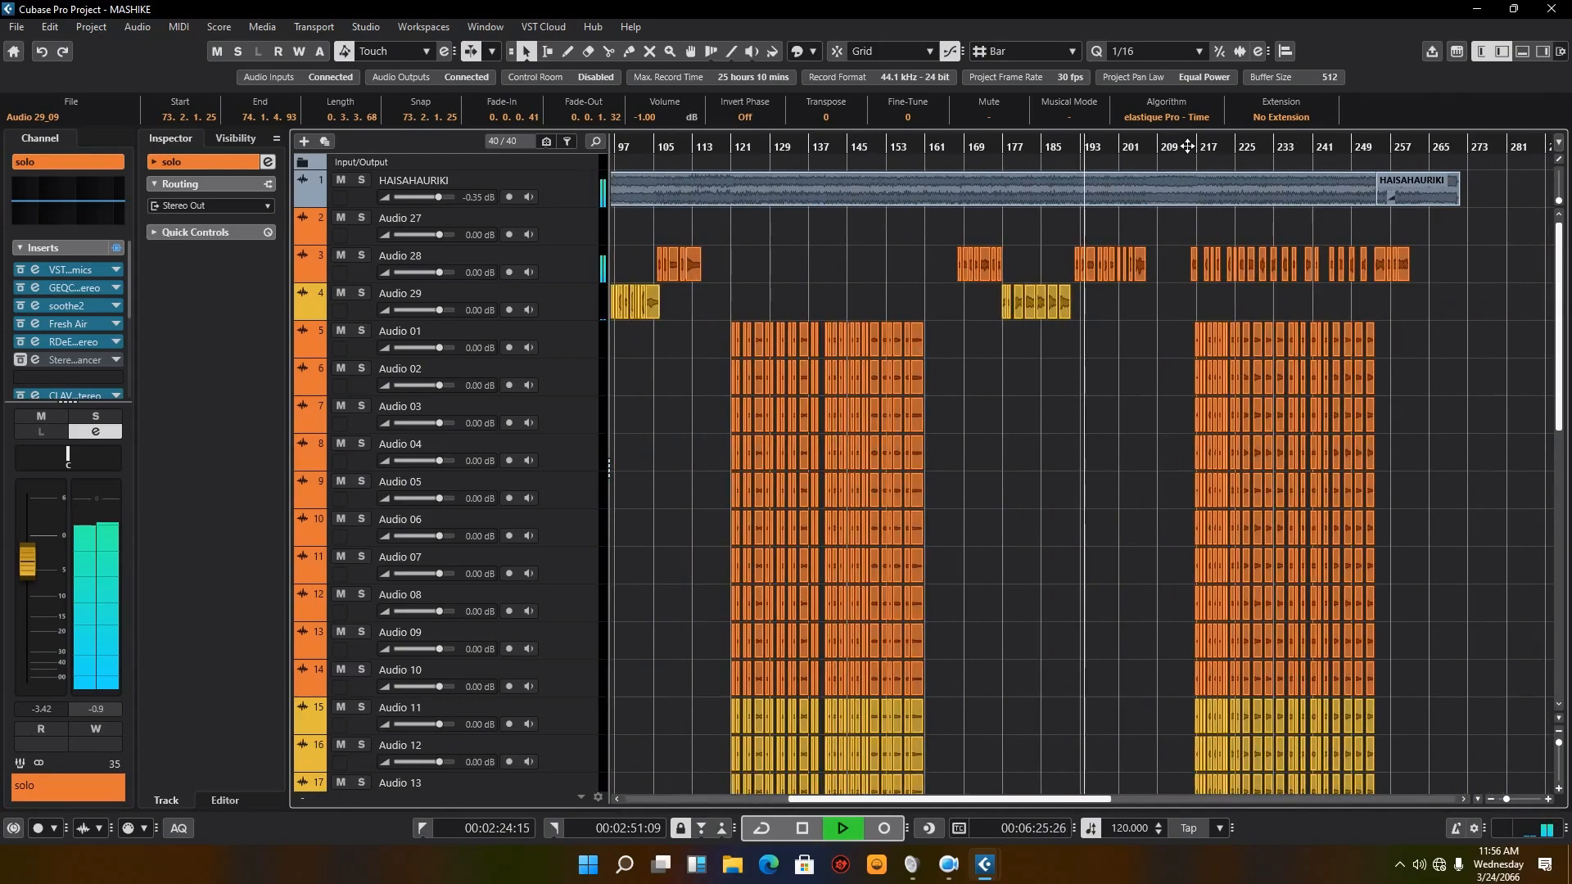
{"action": "left_click", "coordinate": [1187, 145]}
{"action": "scroll", "coordinate": [1240, 426], "scroll_direction": "down", "scroll_amount": 8}
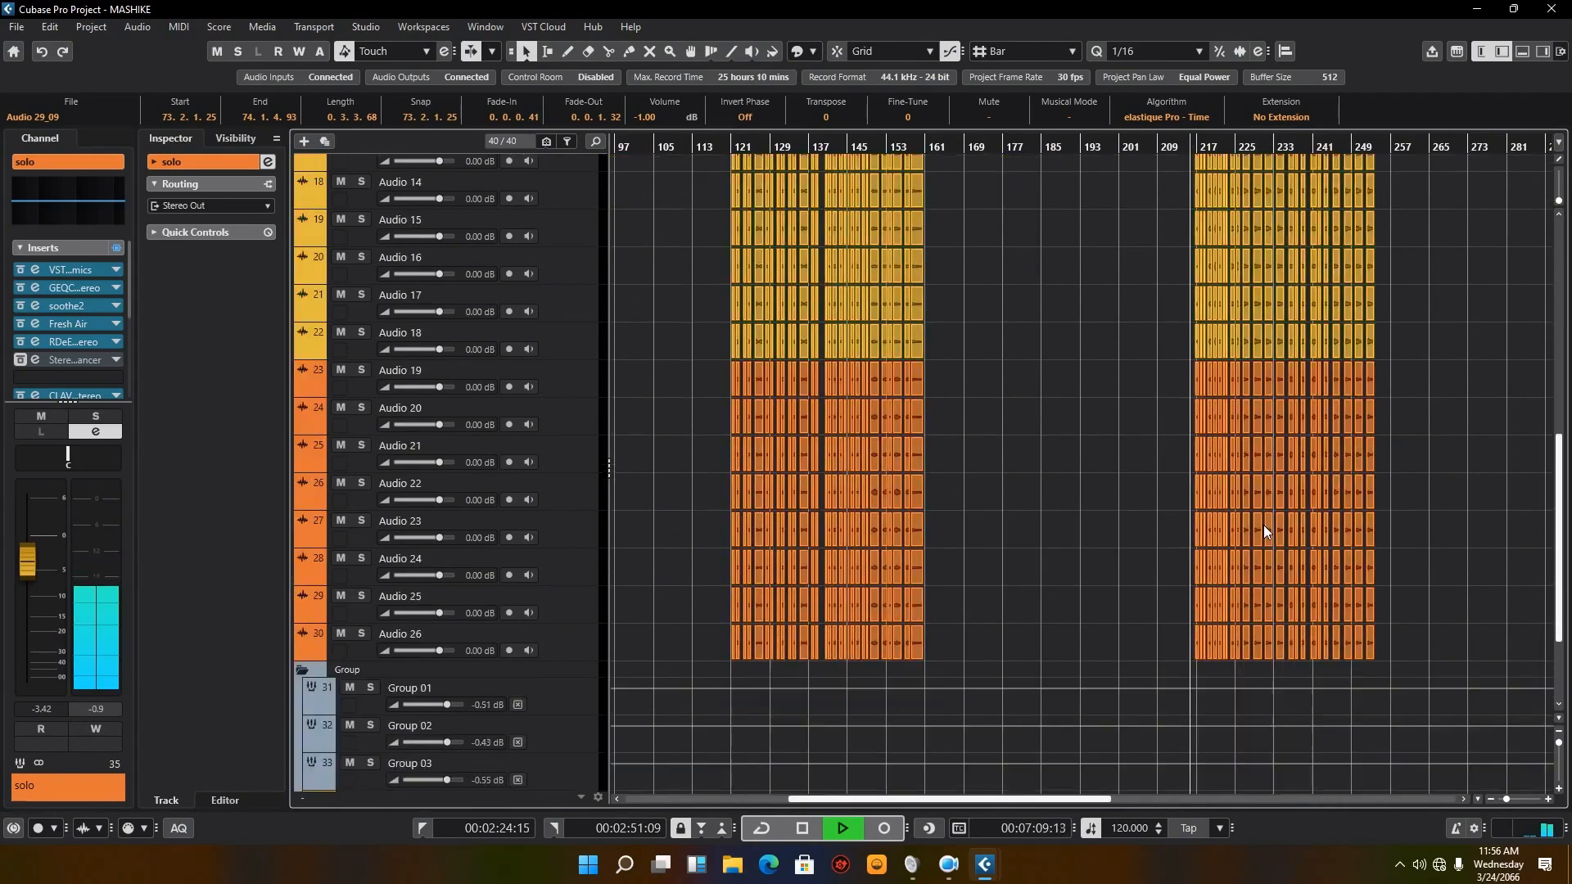
{"action": "scroll", "coordinate": [1264, 524], "scroll_direction": "down", "scroll_amount": 2}
{"action": "scroll", "coordinate": [1264, 524], "scroll_direction": "up", "scroll_amount": 10}
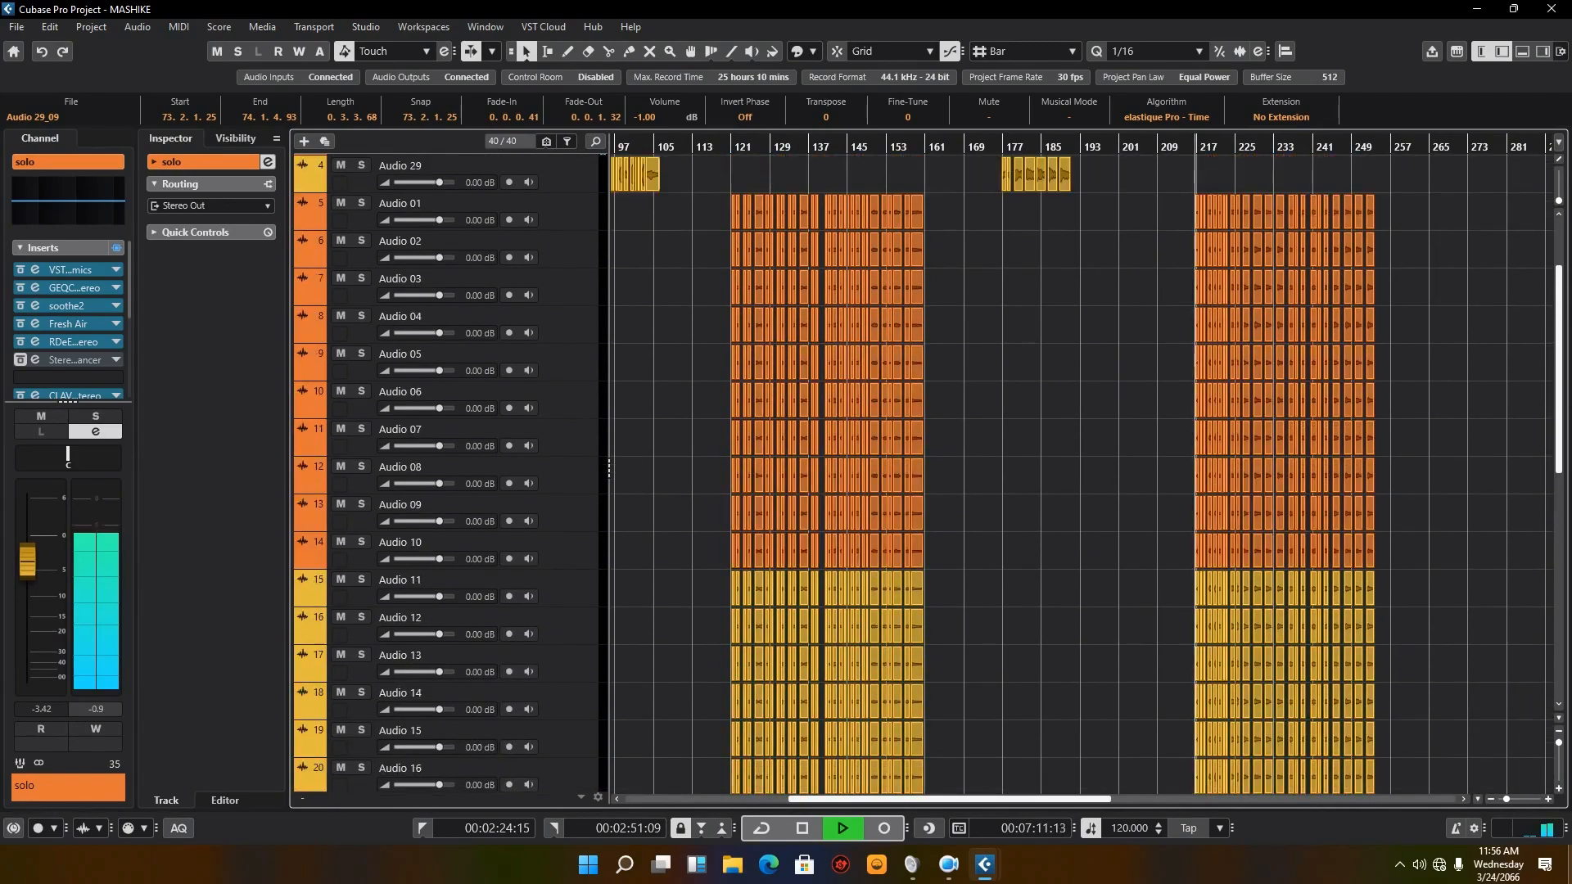
Step: Survey the entire arrangement from bar 1 to the song's end while the last chorus plays
{"action": "left_click_drag", "start_coordinate": [1509, 801], "coordinate": [1502, 804]}
{"action": "scroll", "coordinate": [1350, 560], "scroll_direction": "up", "scroll_amount": 3}
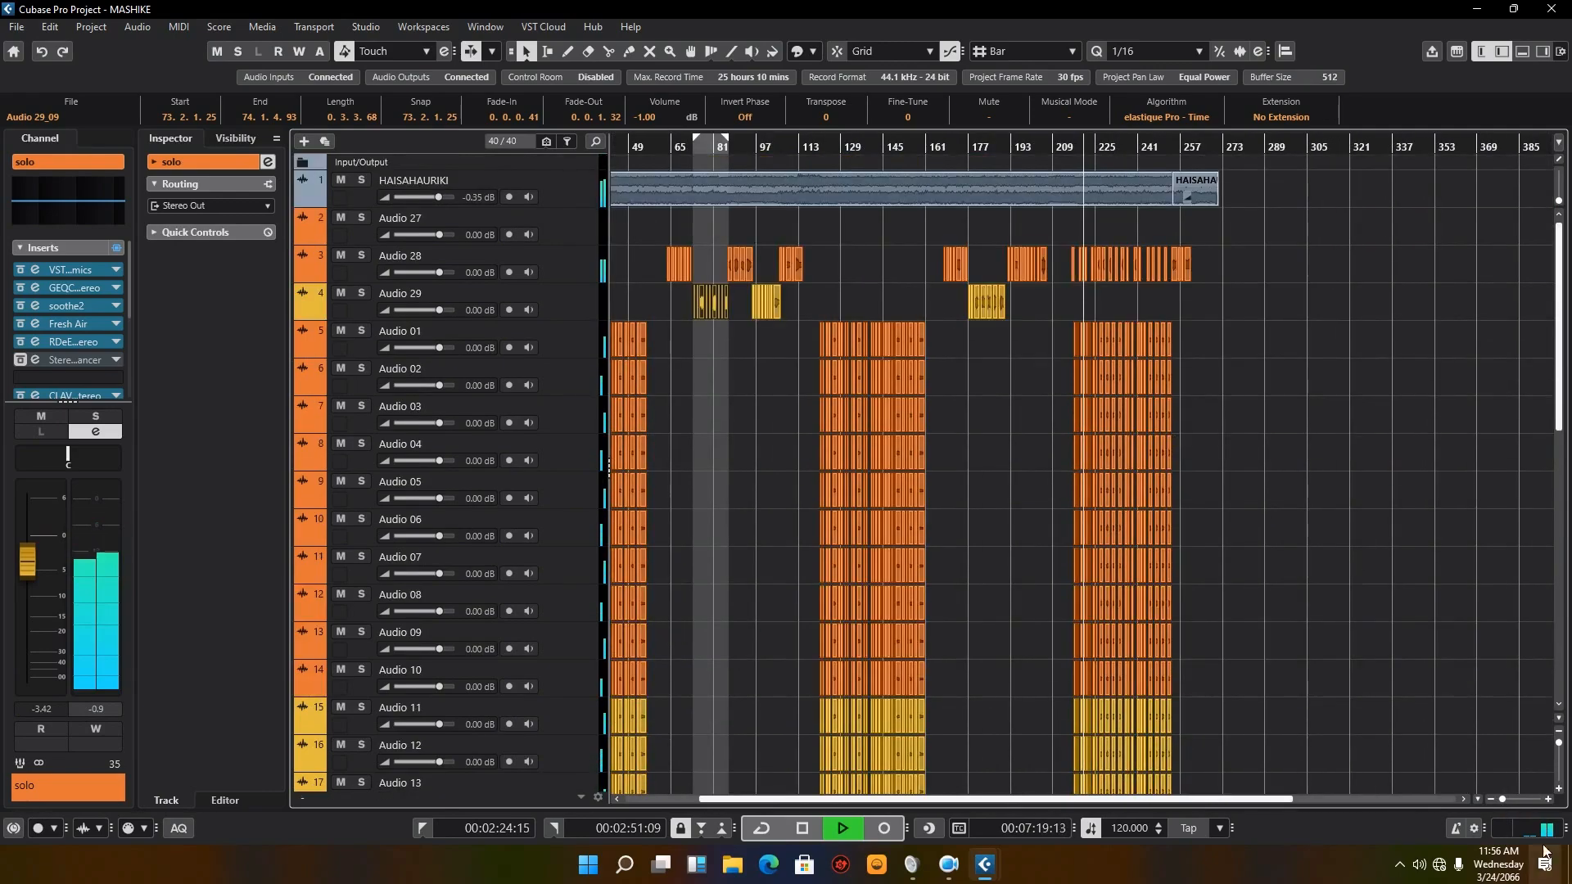
{"action": "left_click_drag", "start_coordinate": [1502, 803], "coordinate": [1498, 803]}
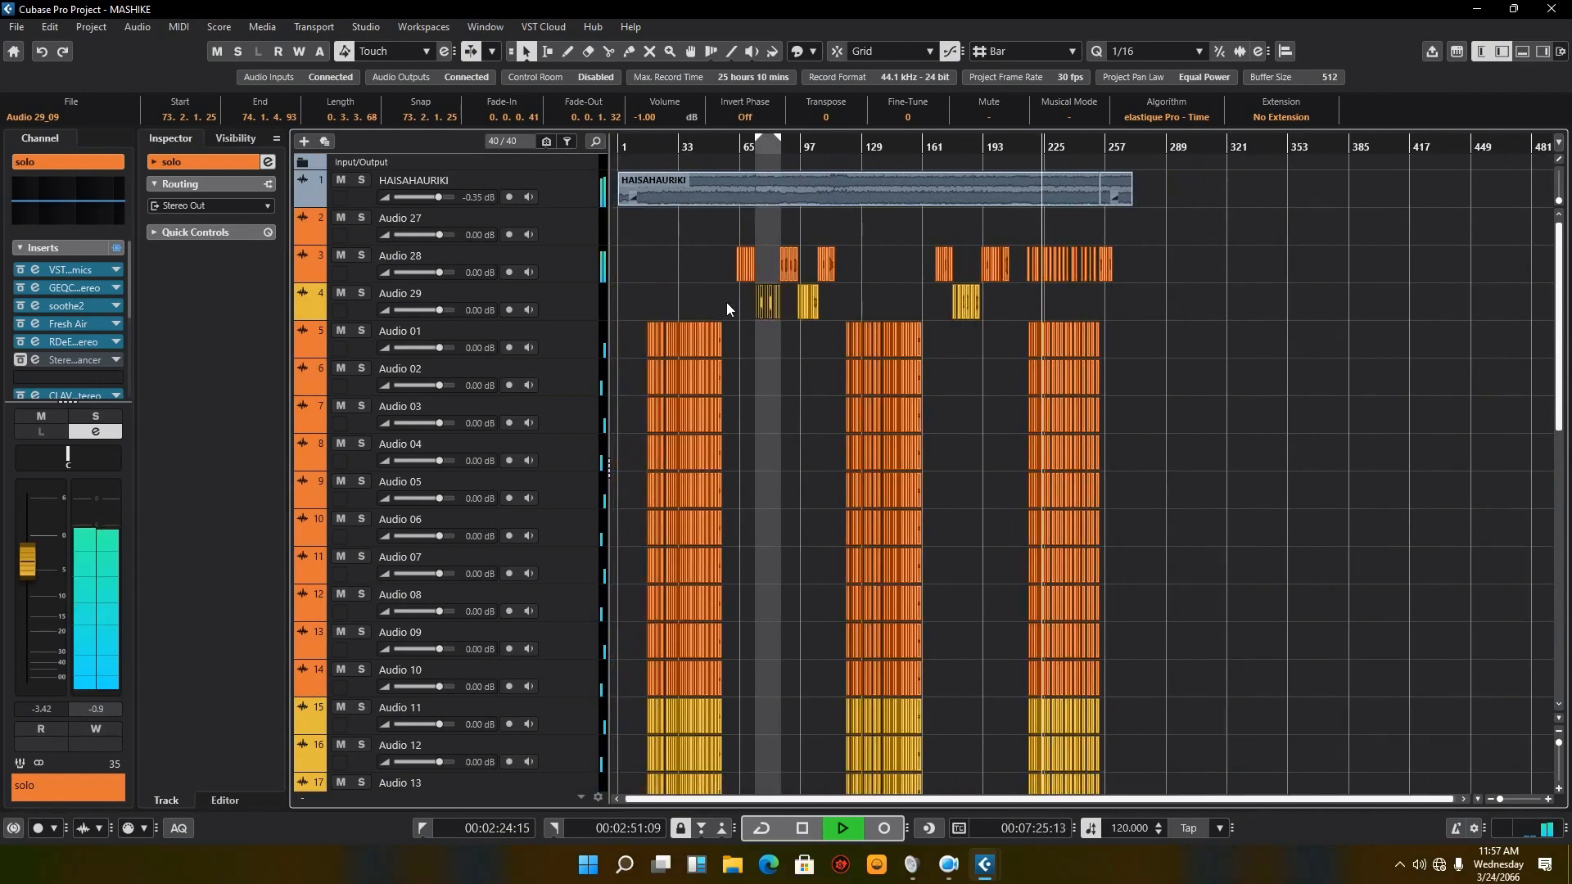
{"action": "scroll", "coordinate": [728, 307], "scroll_direction": "down", "scroll_amount": 5}
{"action": "scroll", "coordinate": [930, 543], "scroll_direction": "up", "scroll_amount": 4}
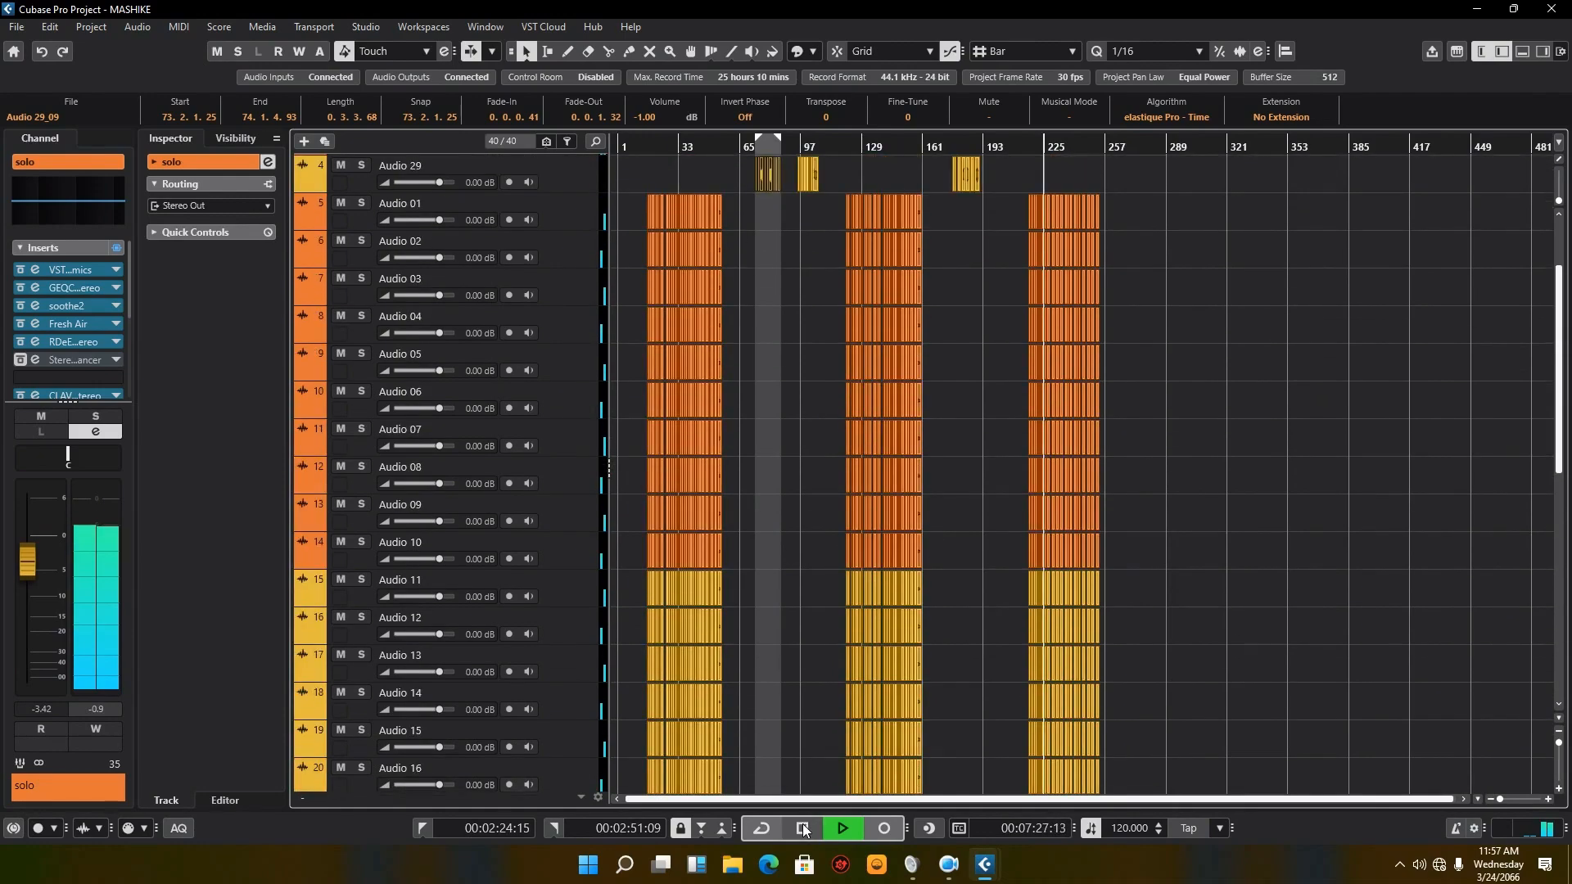
Step: Stop playback, open the MixConsole and move its window onto the second display
{"action": "key", "text": "space"}
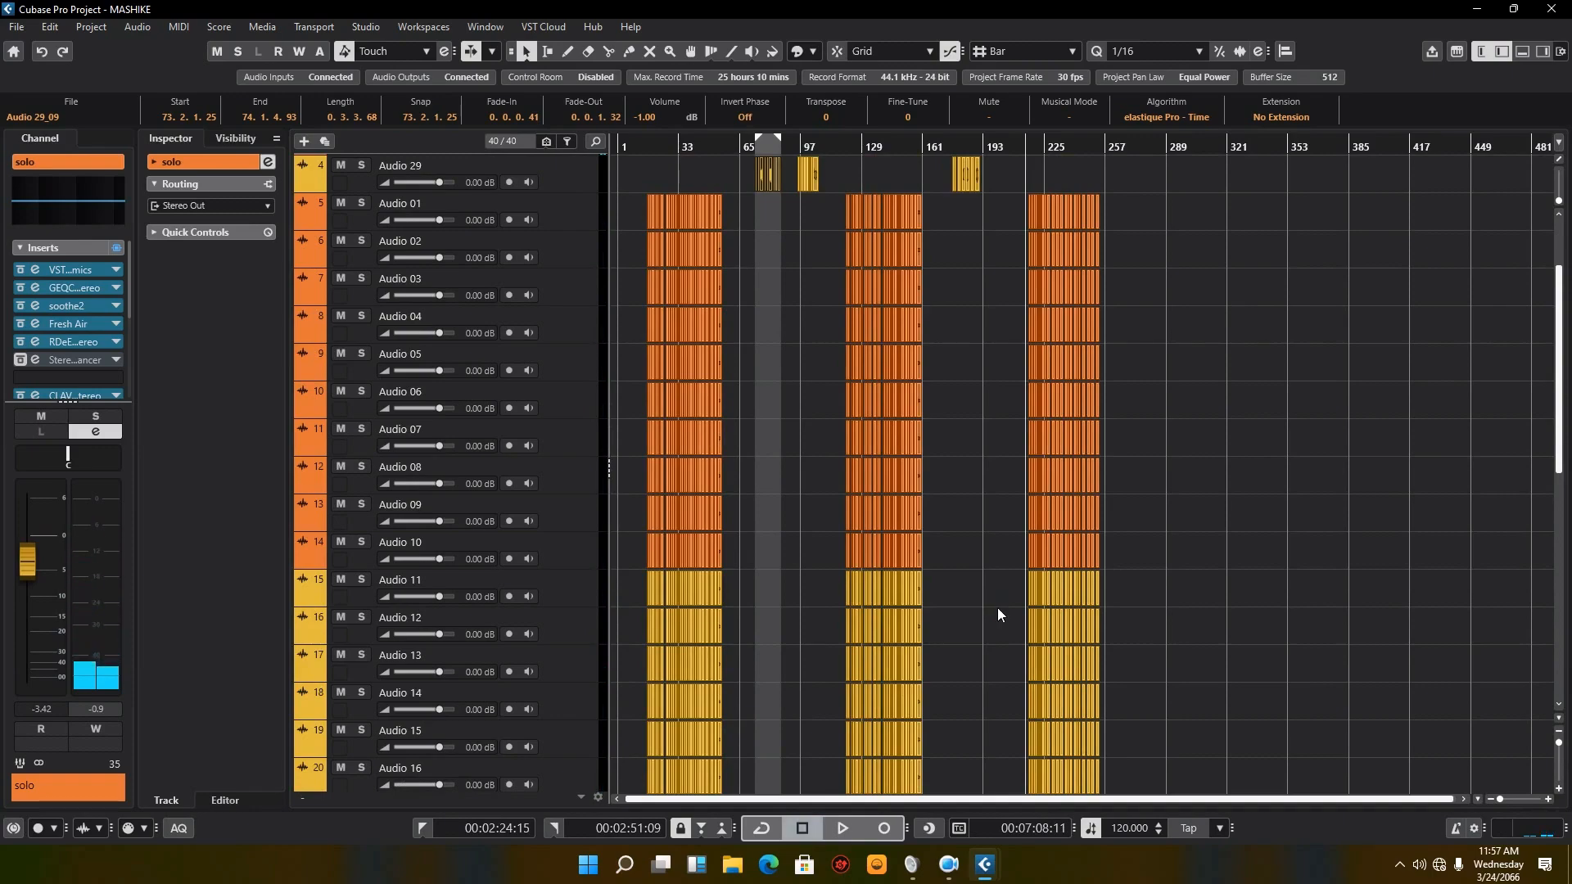
{"action": "key", "text": "F3"}
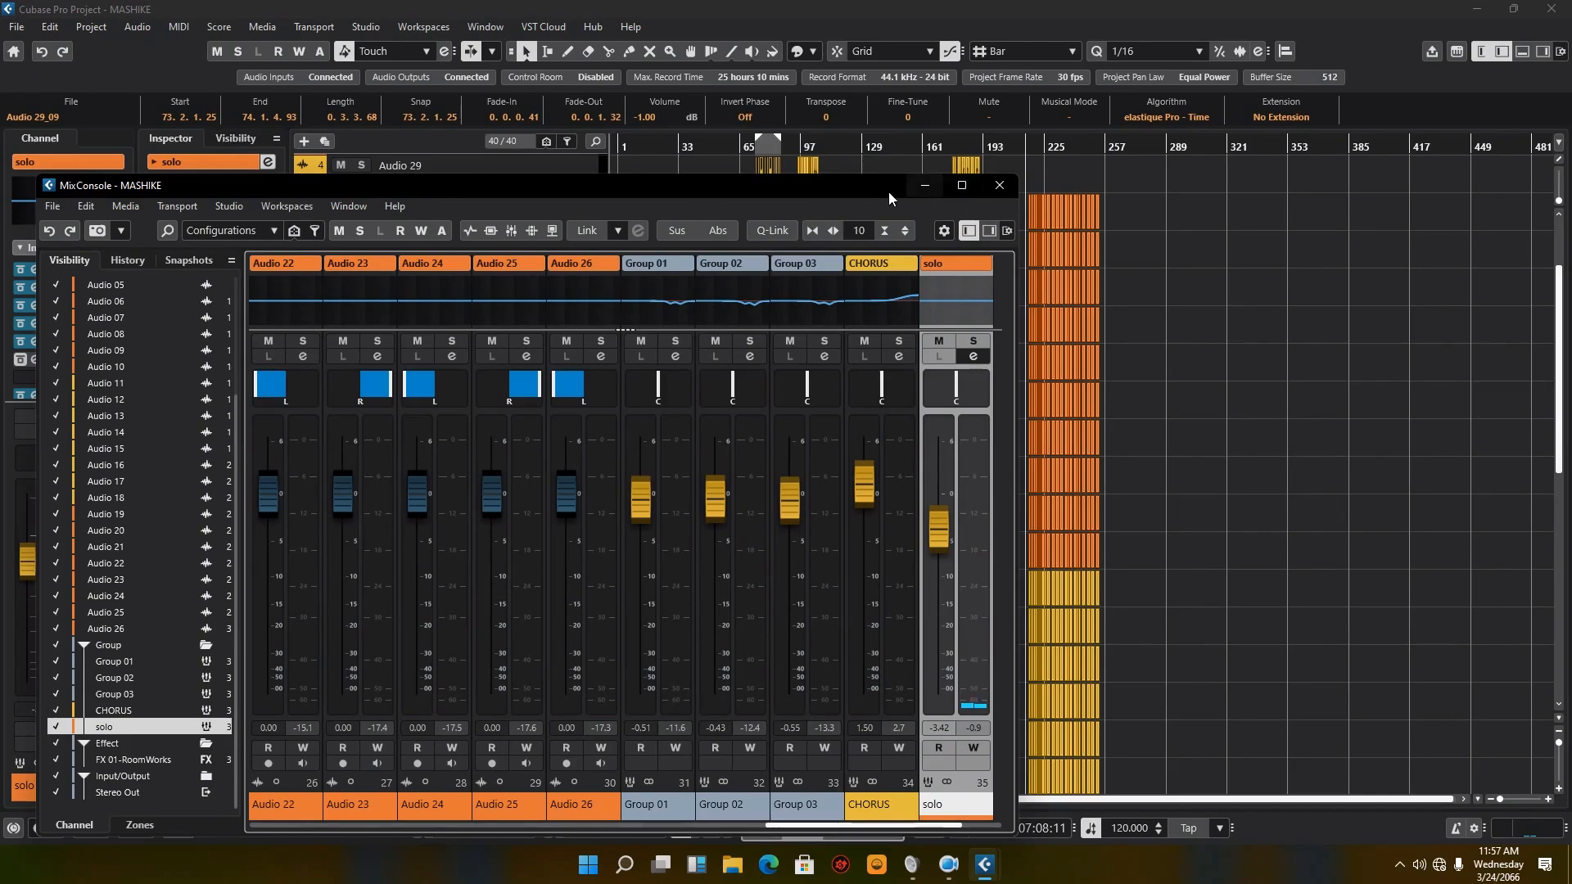
{"action": "left_click_drag", "start_coordinate": [888, 190], "coordinate": [1571, 131]}
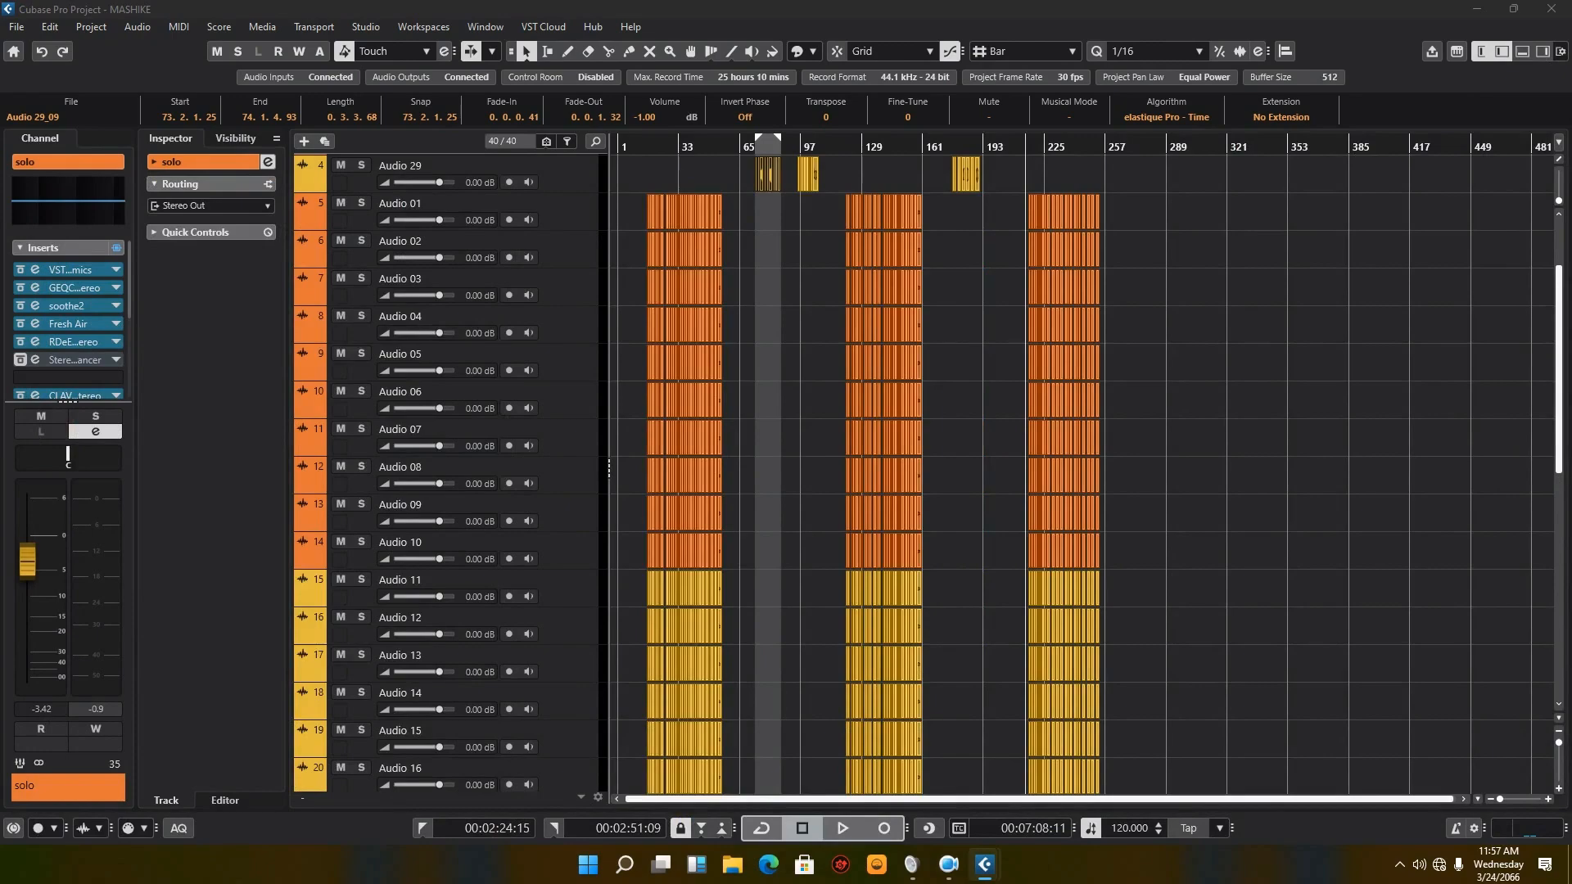
Step: Set the left and right locators to span the HAISAHAURIKI event on track 1
{"action": "scroll", "coordinate": [955, 382], "scroll_direction": "up", "scroll_amount": 3}
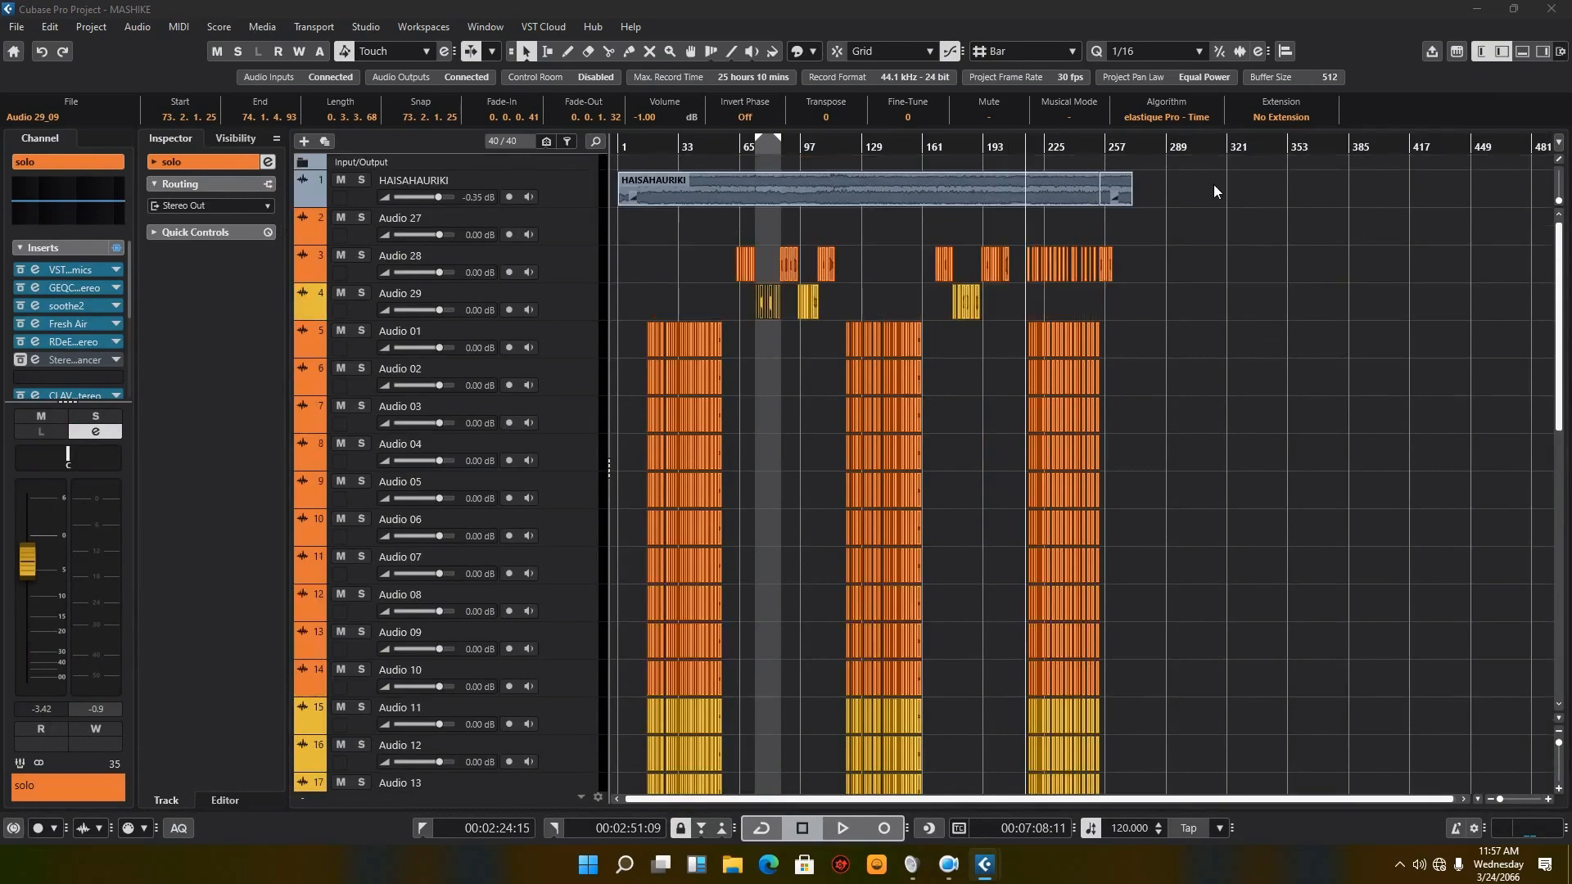
{"action": "left_click", "coordinate": [1214, 185]}
{"action": "left_click", "coordinate": [630, 197]}
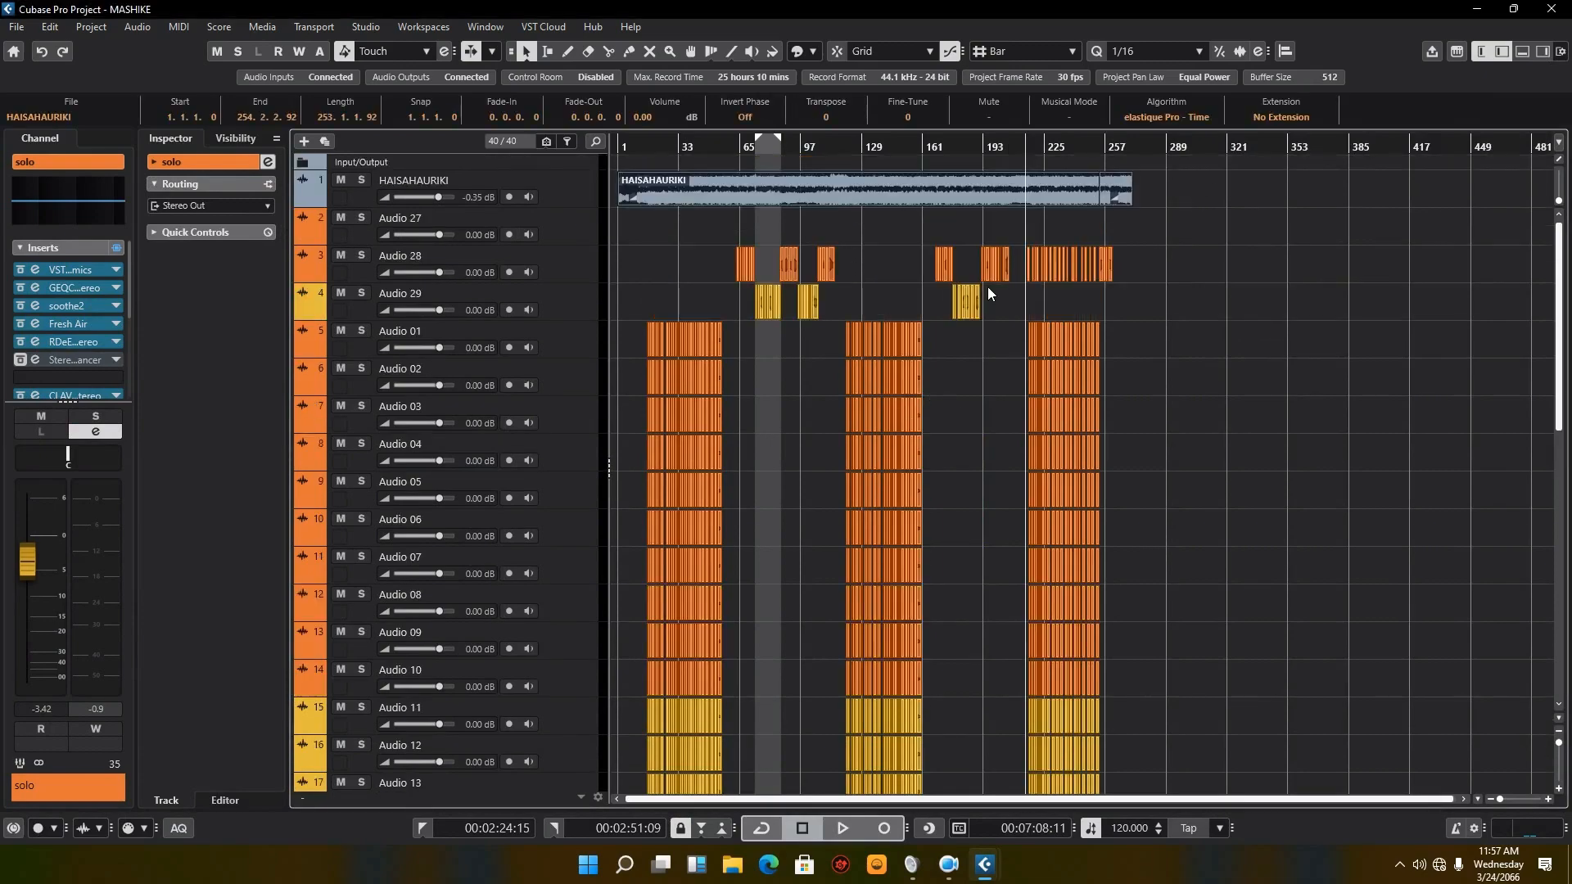
{"action": "key", "text": "p"}
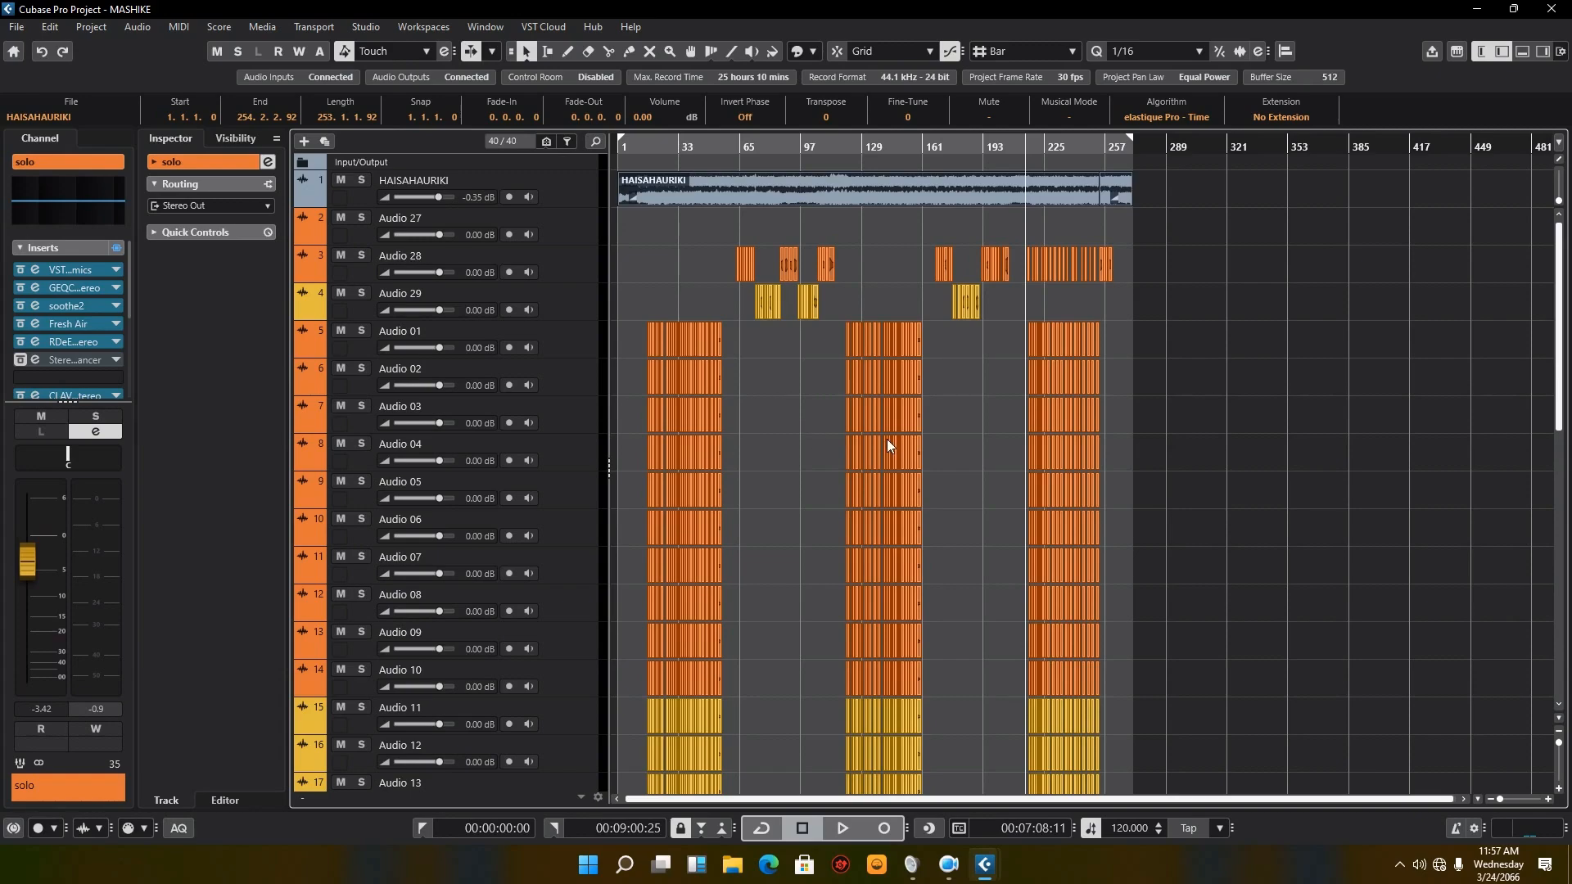
Step: Minimize the project, switch to File Explorer and open the GRACE folder on Local Disk (H:)
{"action": "left_click", "coordinate": [1479, 13]}
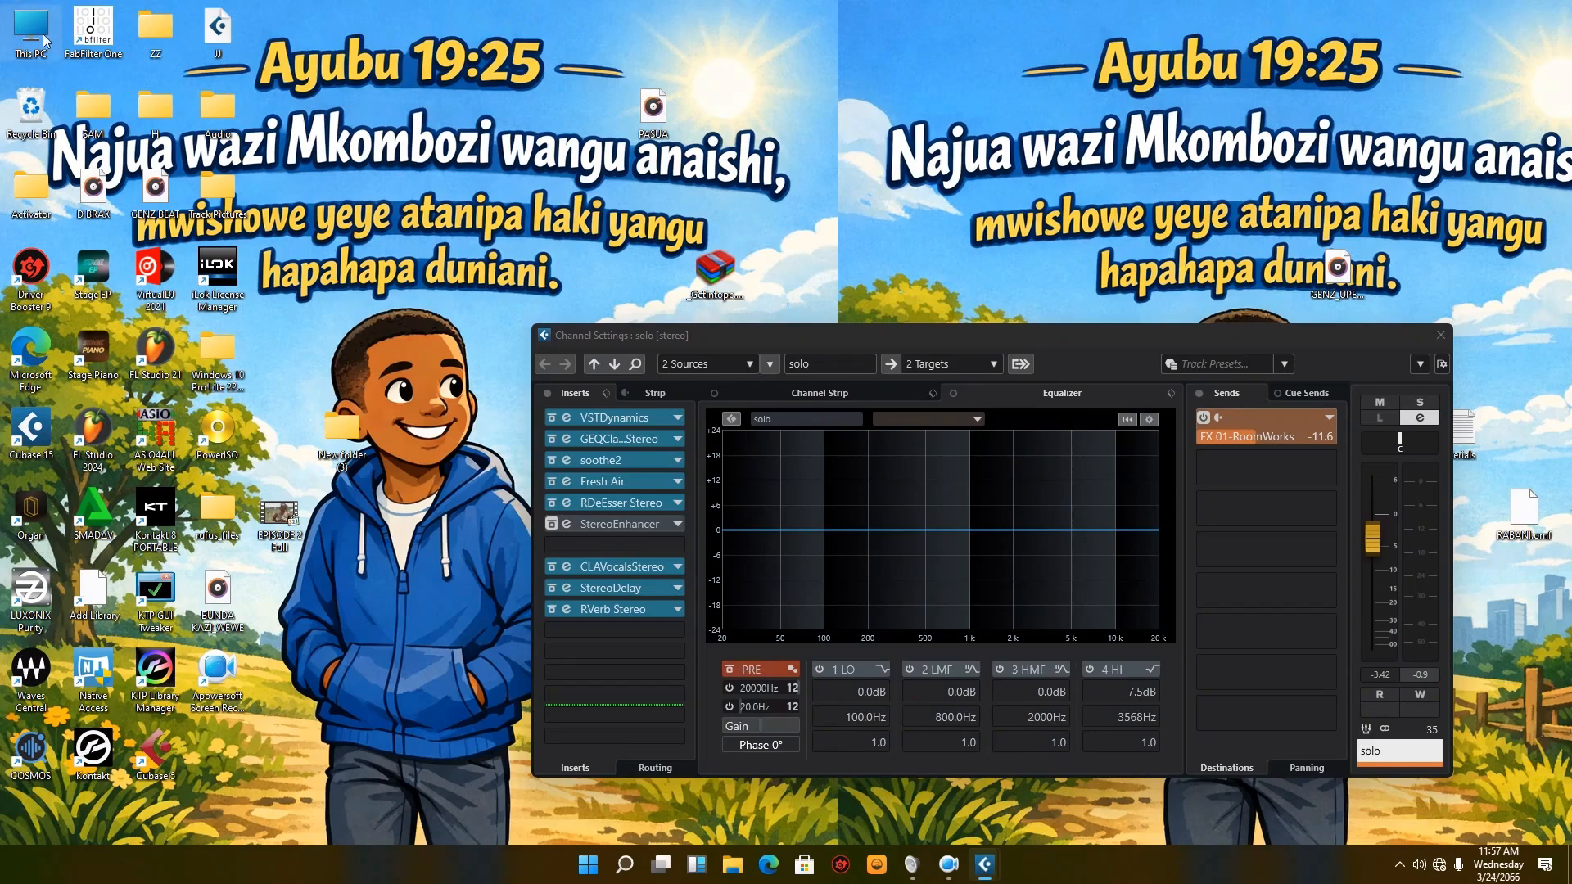
{"action": "key", "text": "super+e"}
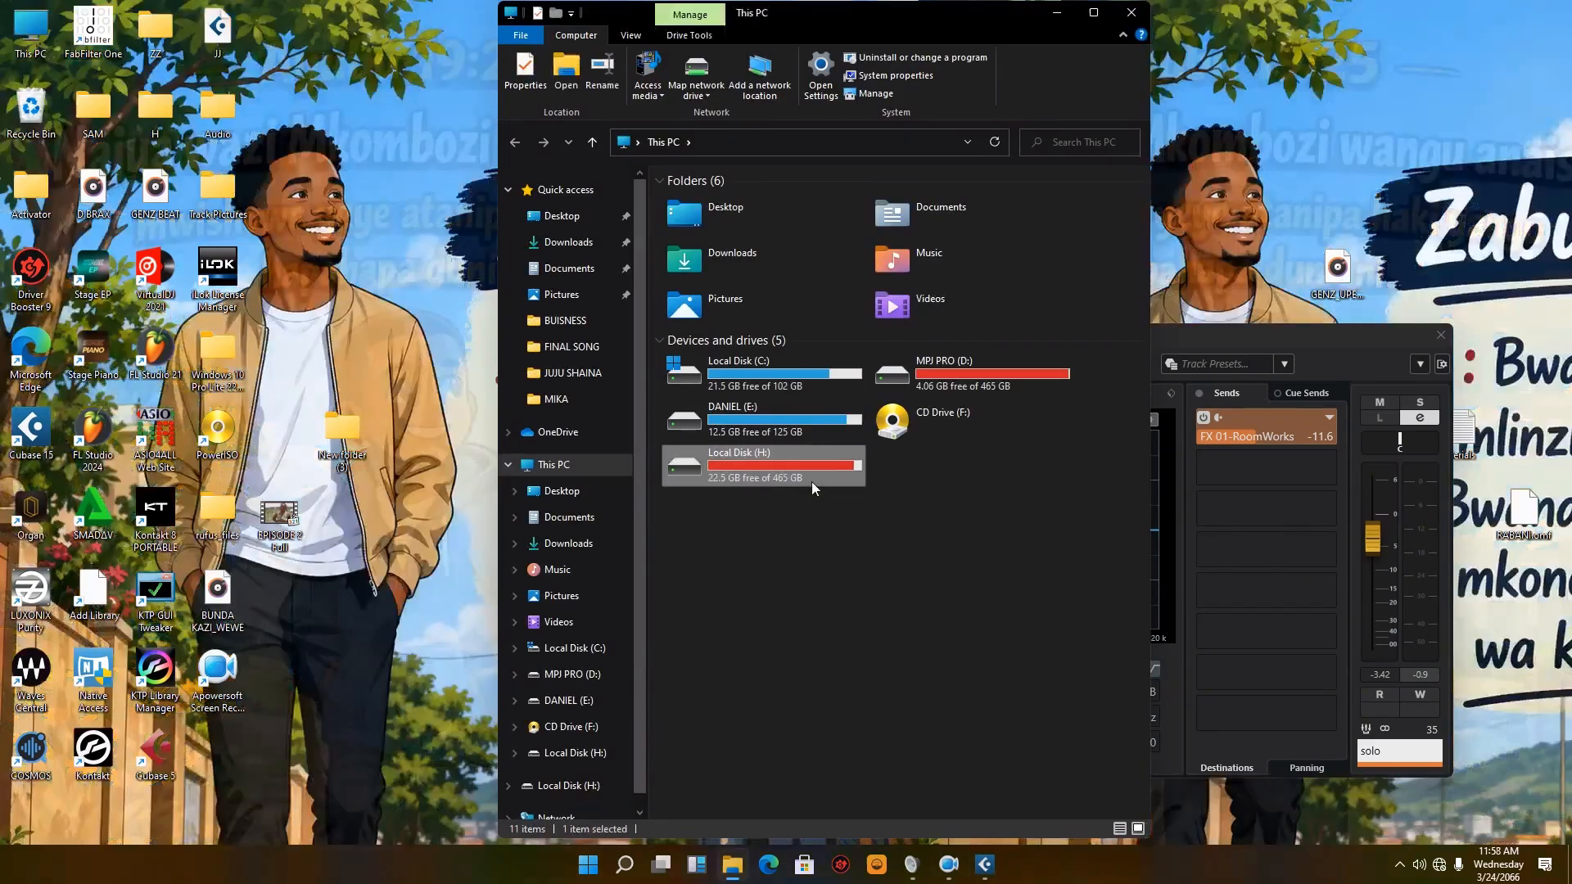
{"action": "double_click", "coordinate": [806, 479]}
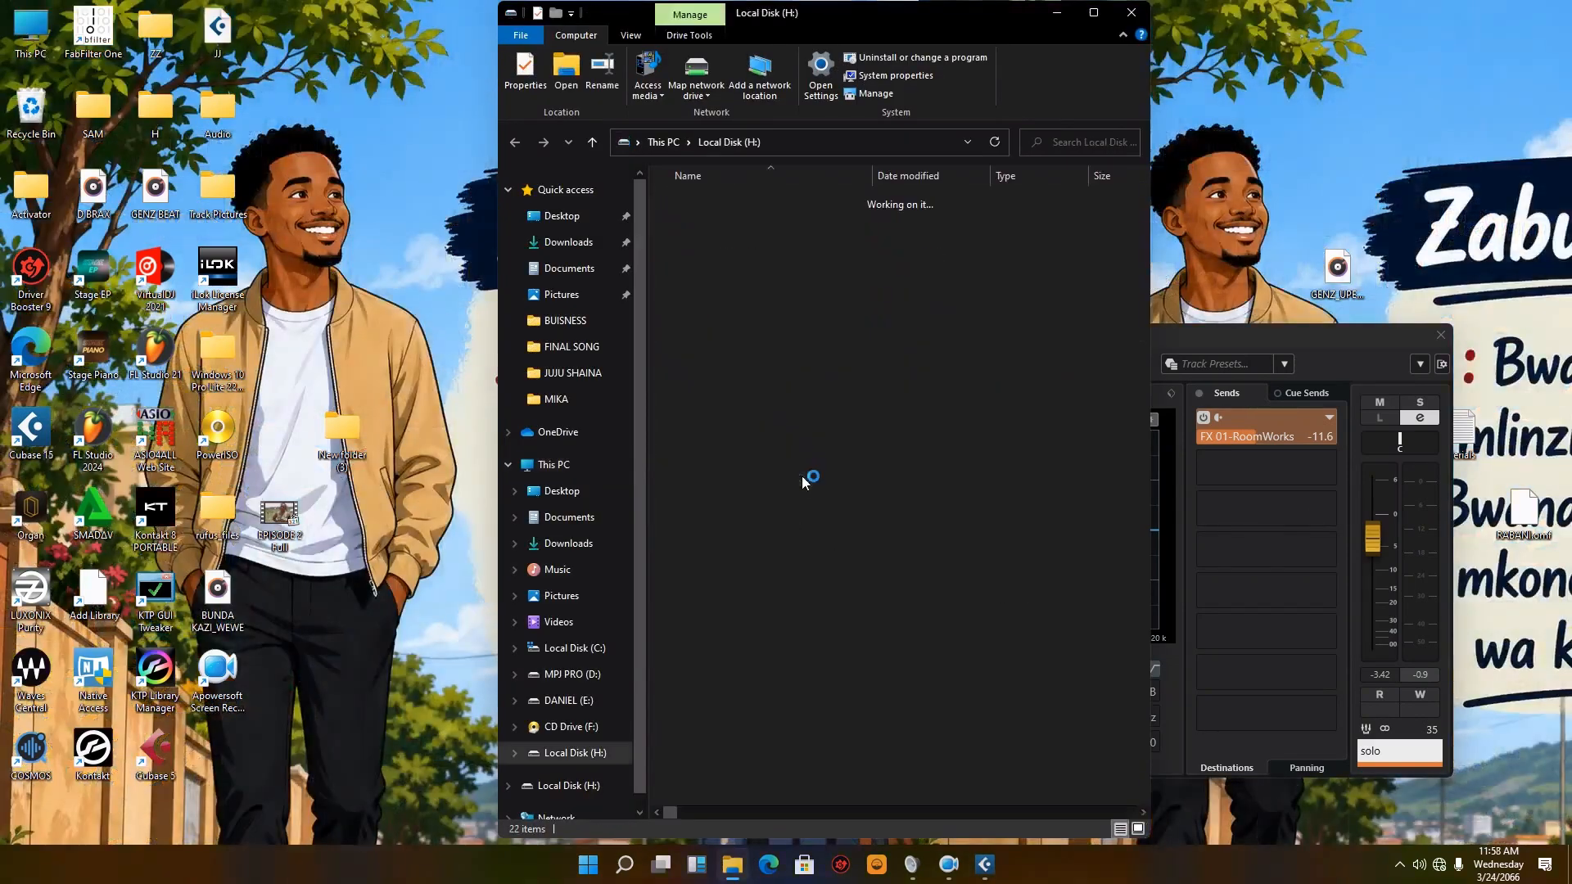
{"action": "double_click", "coordinate": [802, 481]}
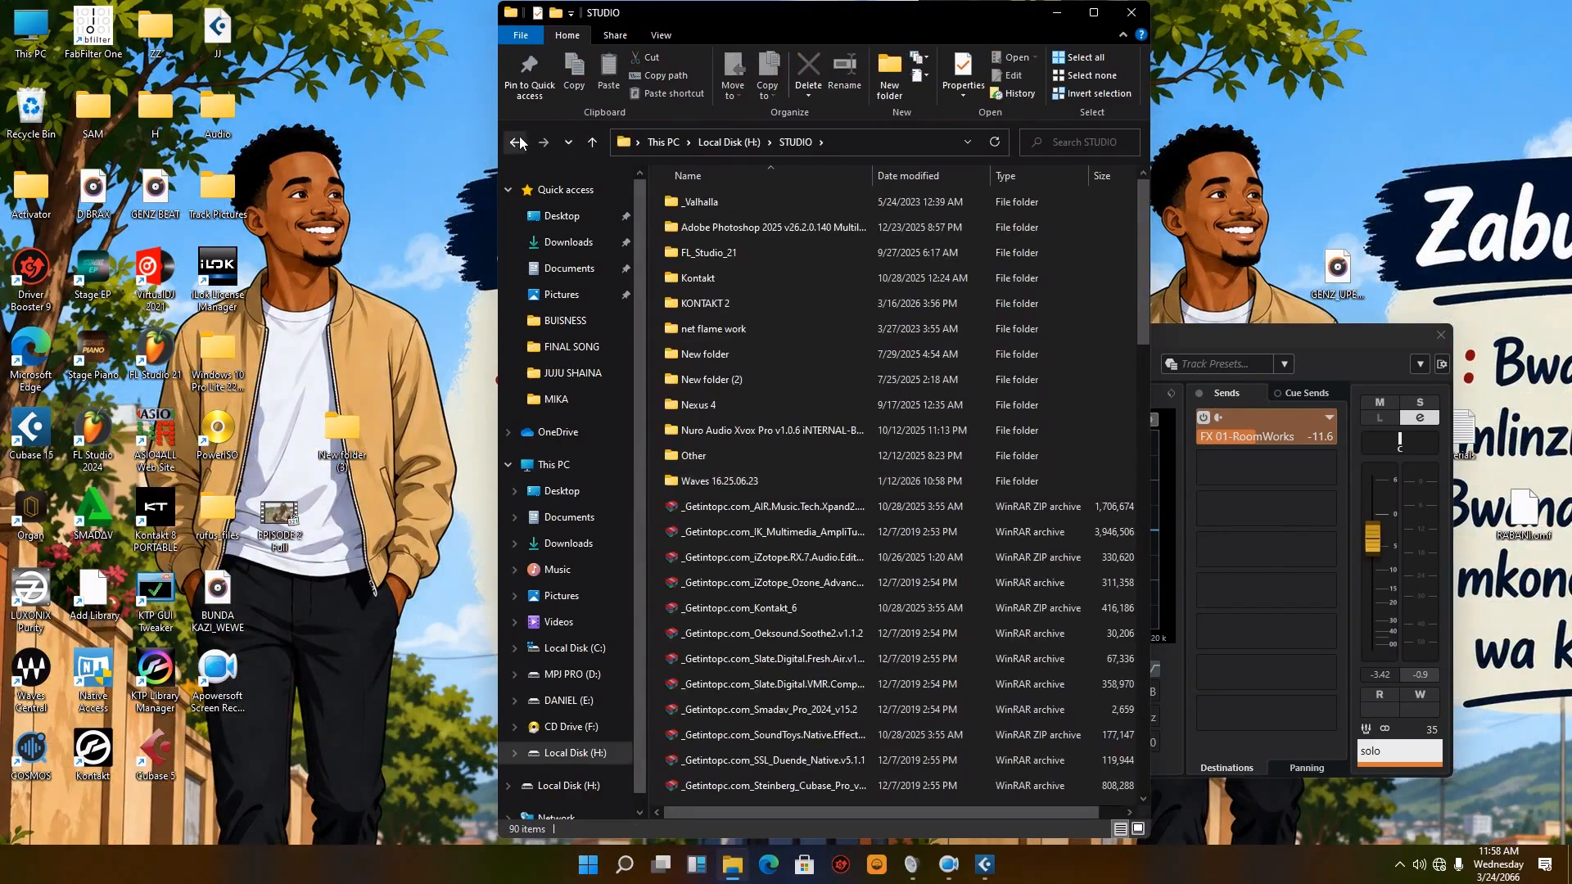
{"action": "key", "text": "alt+Left"}
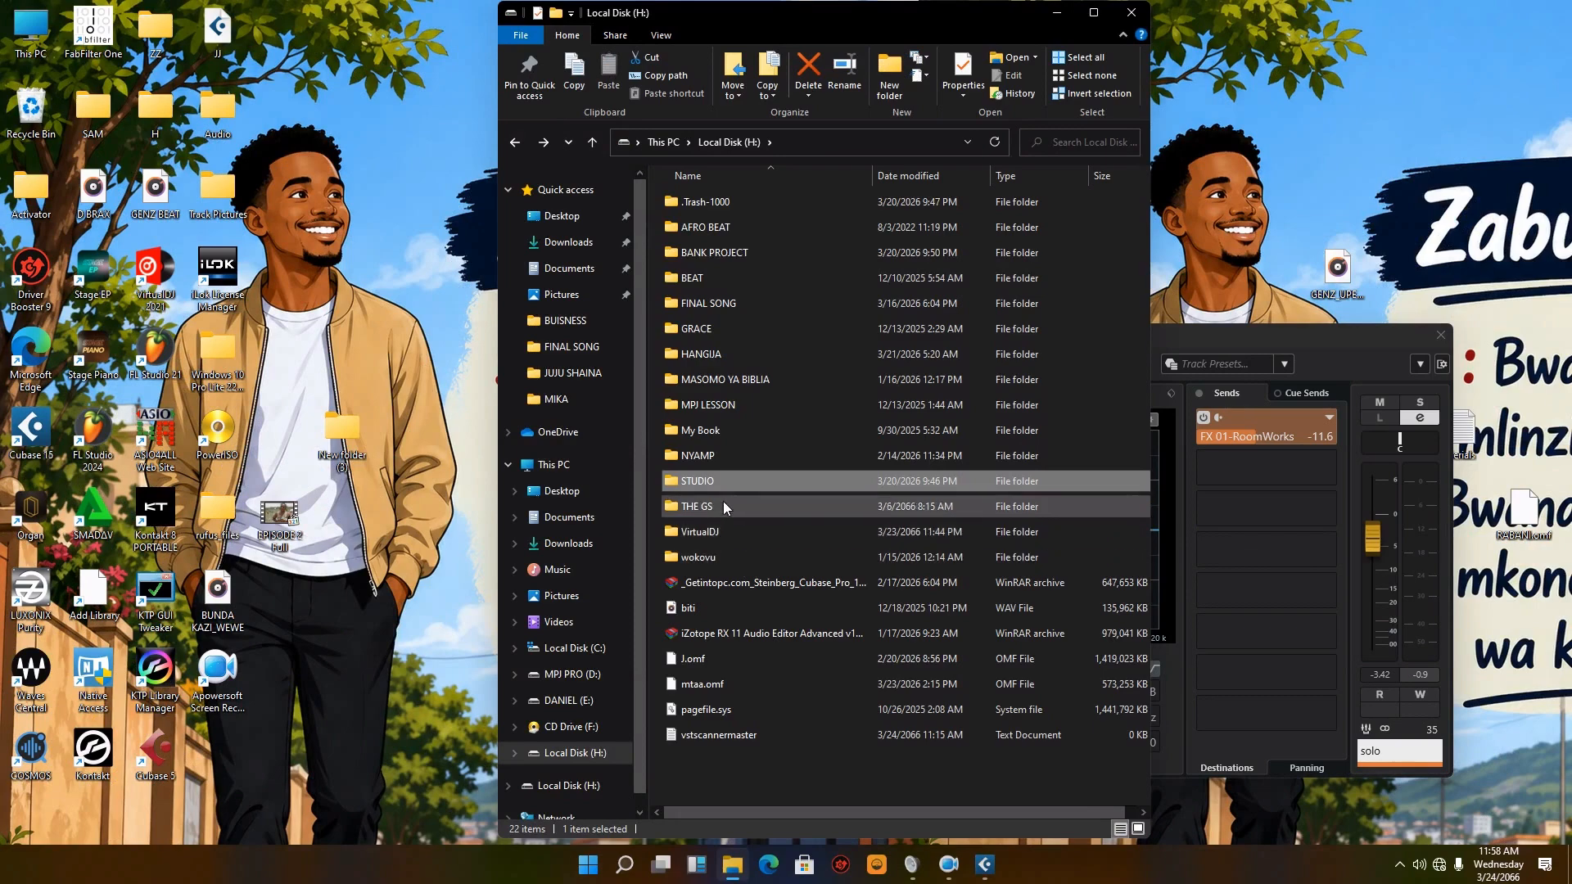
{"action": "double_click", "coordinate": [672, 331]}
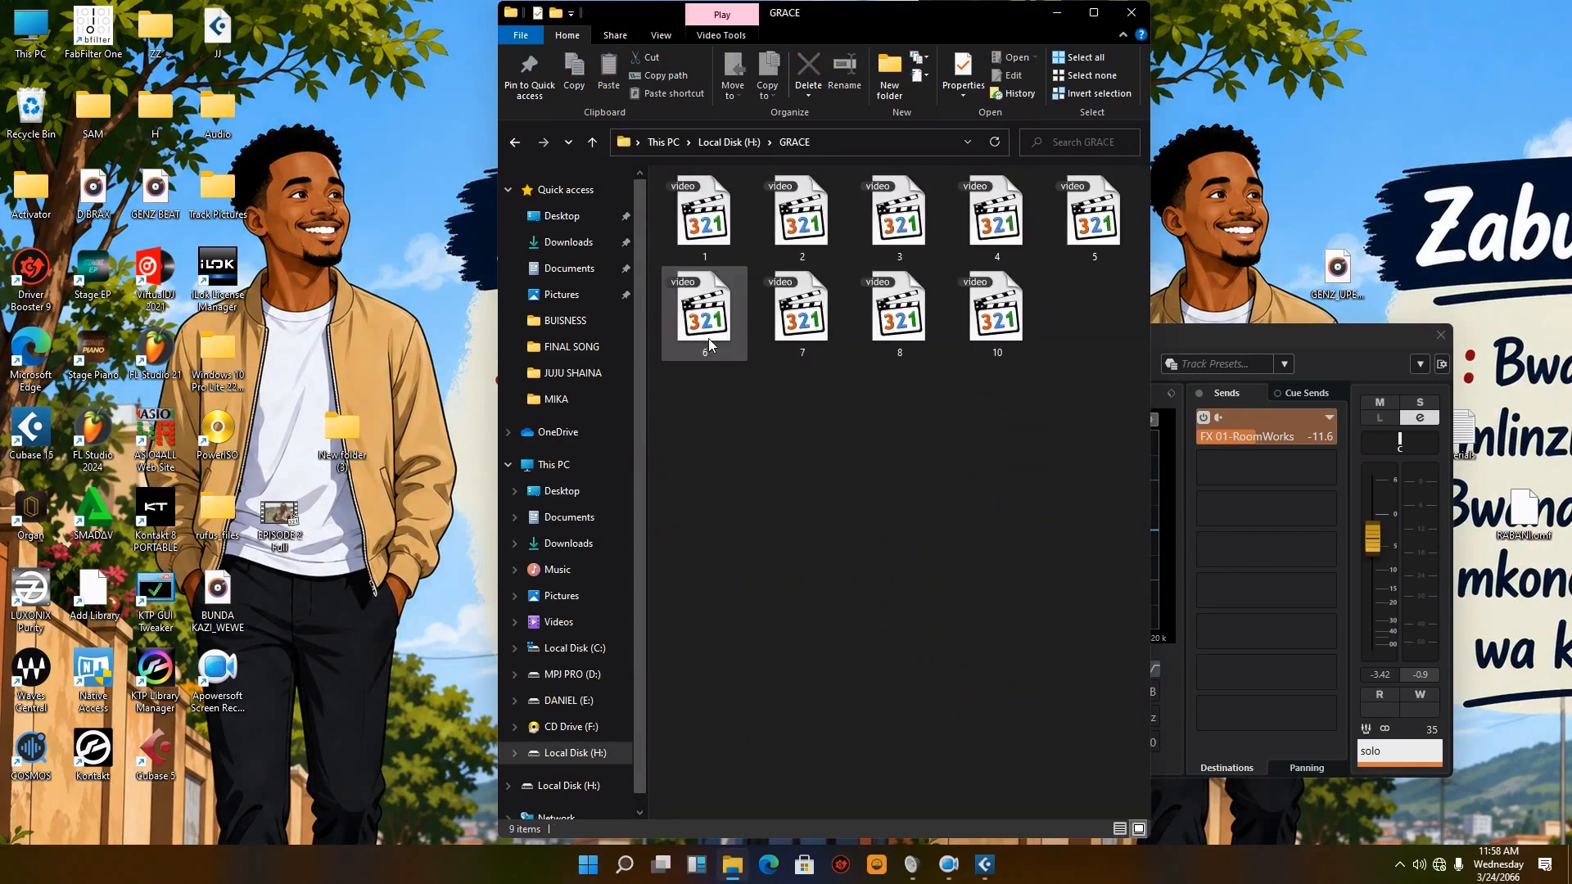
Step: Review the numbered videos in the GRACE folder, picking out 1, 10 and 8, and close File Explorer
{"action": "right_click", "coordinate": [764, 455]}
{"action": "mouse_move", "coordinate": [953, 478]}
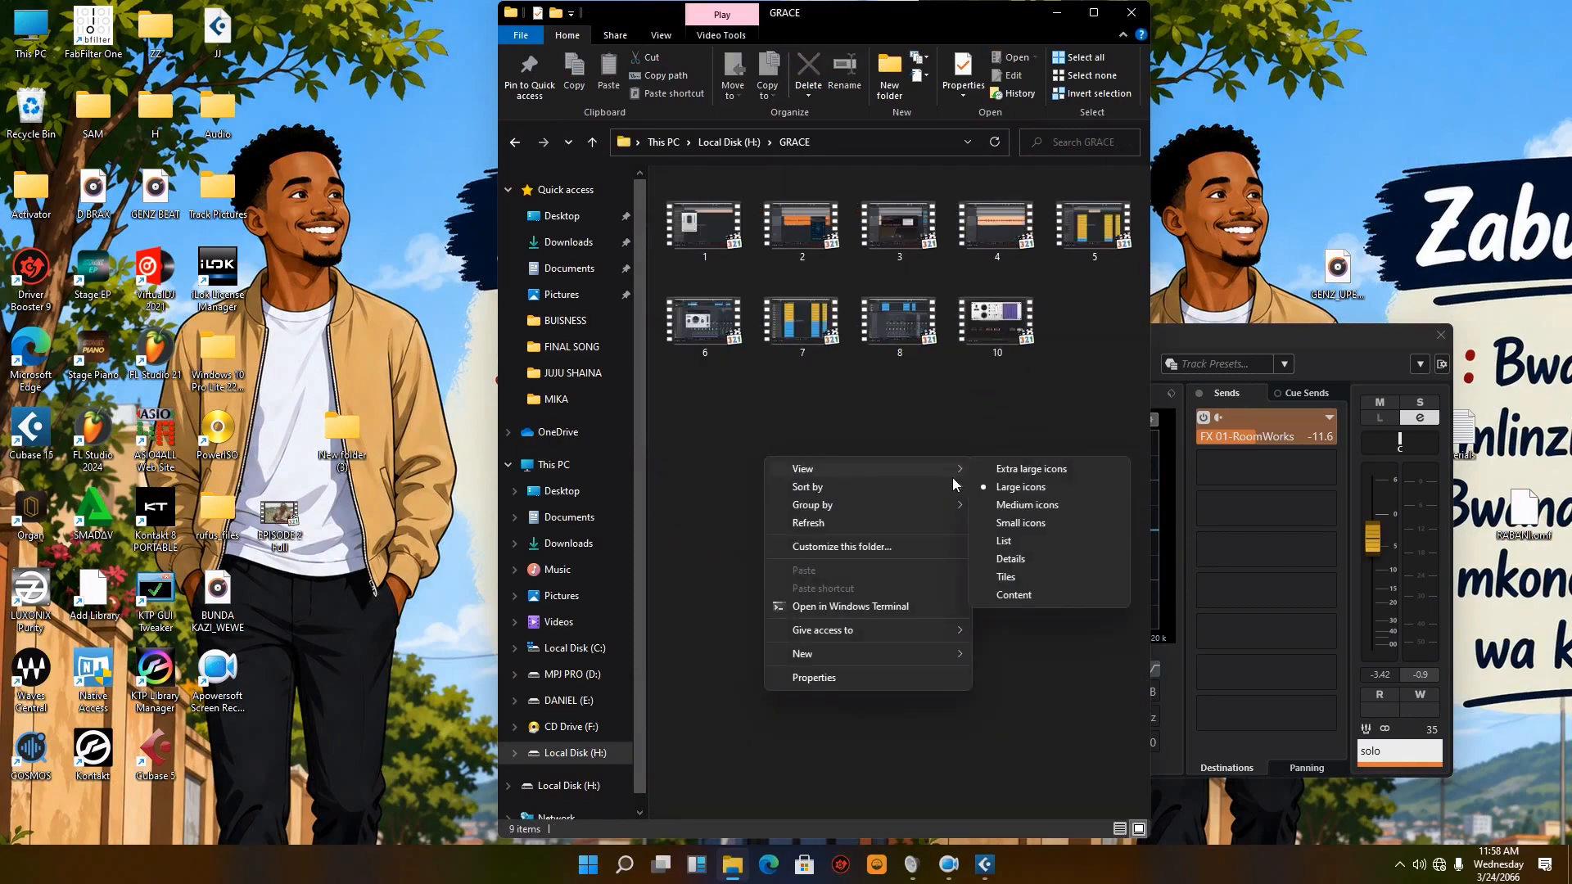
{"action": "left_click", "coordinate": [887, 424]}
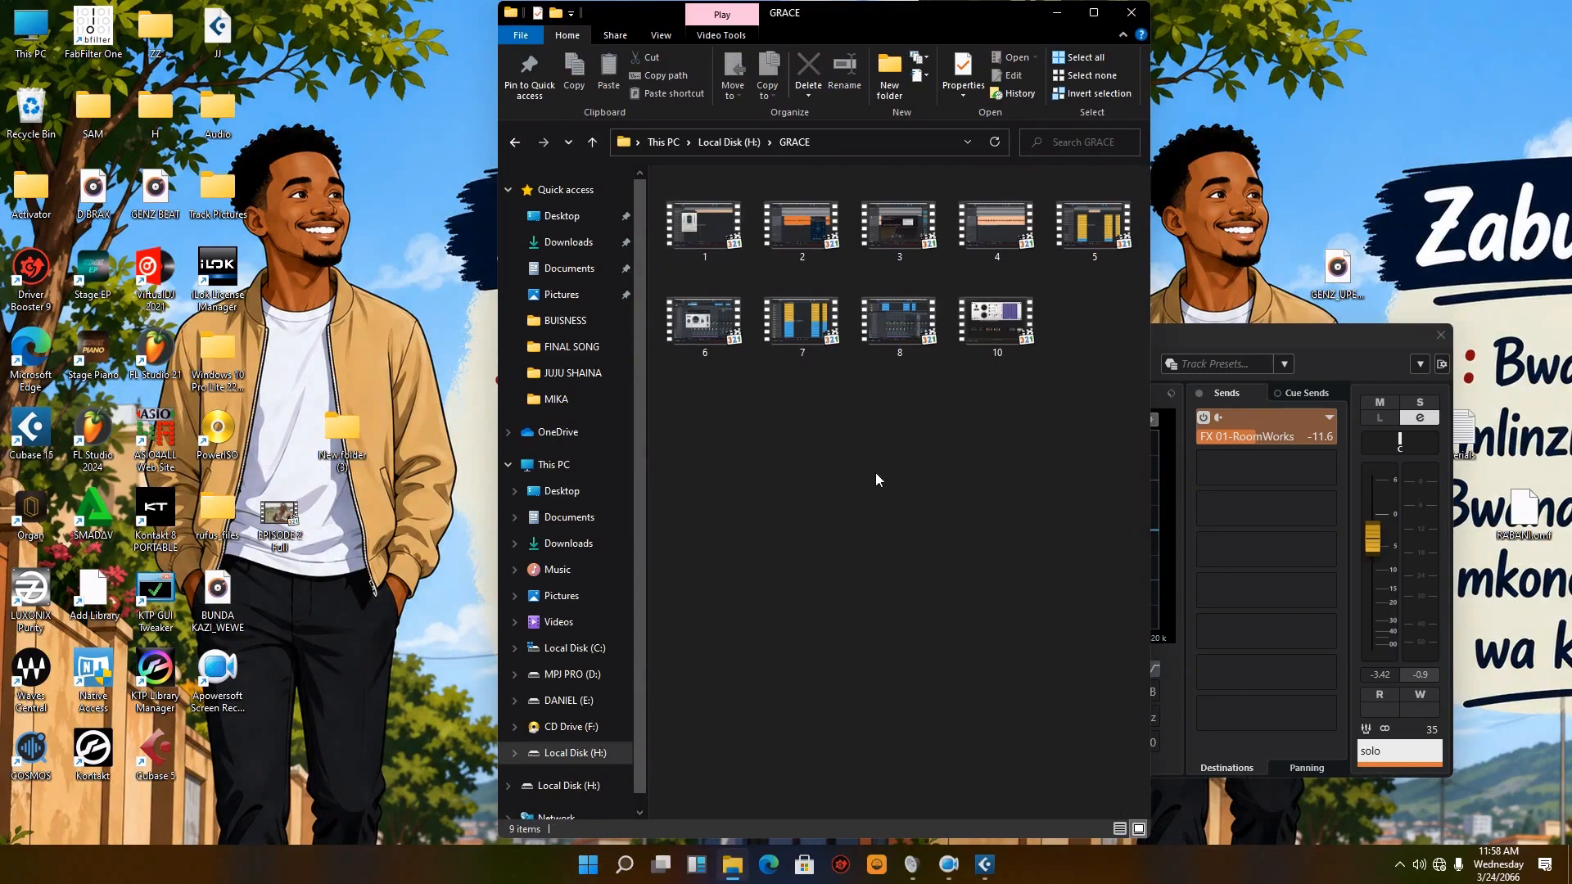
{"action": "left_click", "coordinate": [707, 228]}
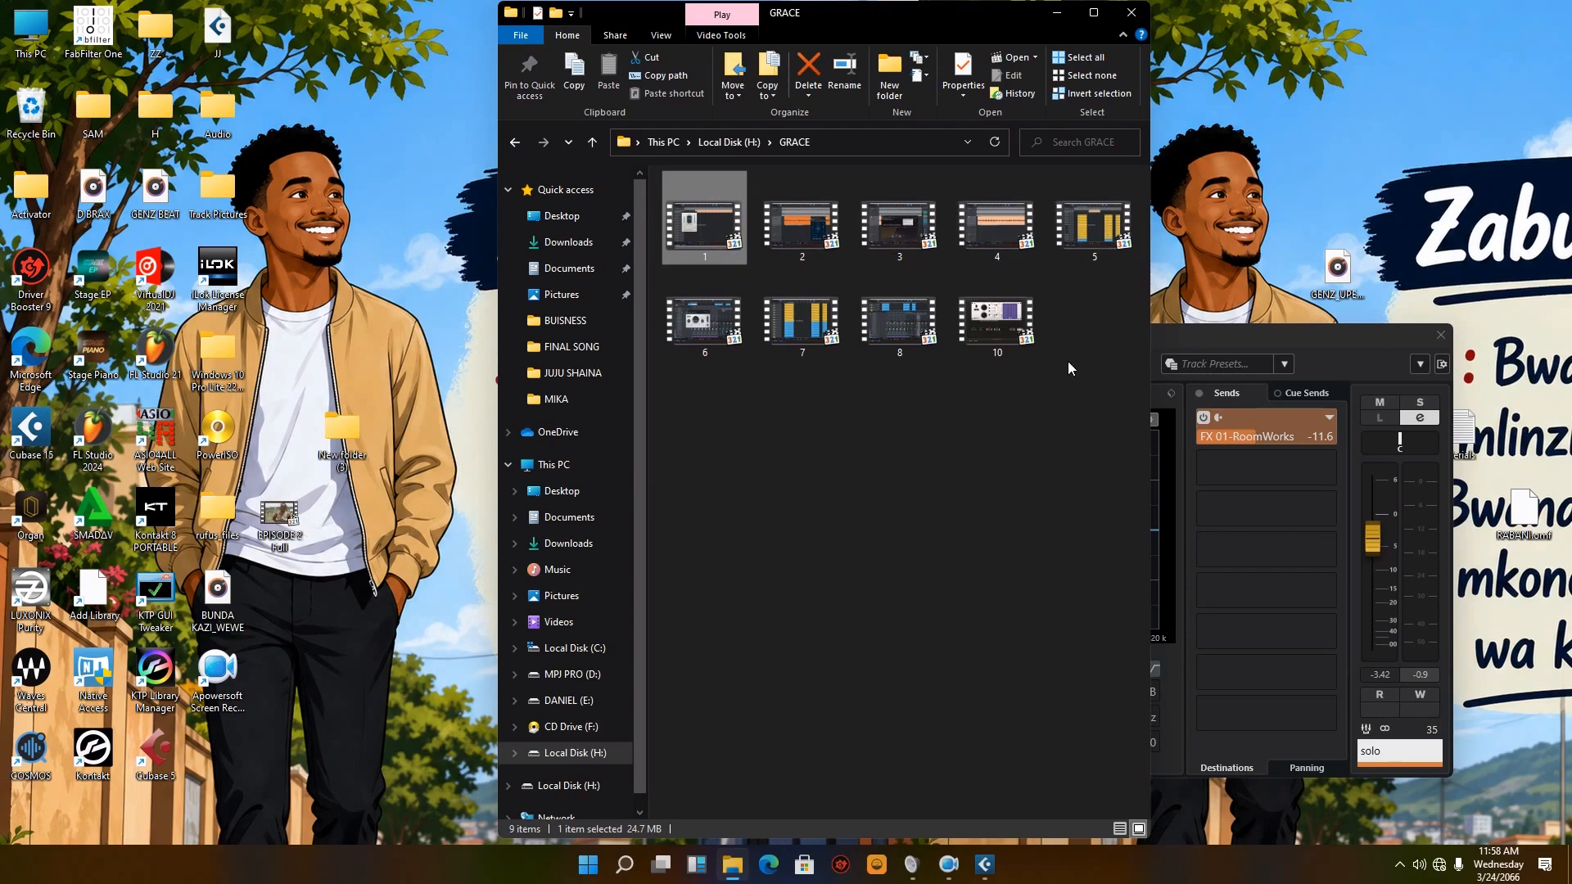
{"action": "left_click", "coordinate": [951, 462]}
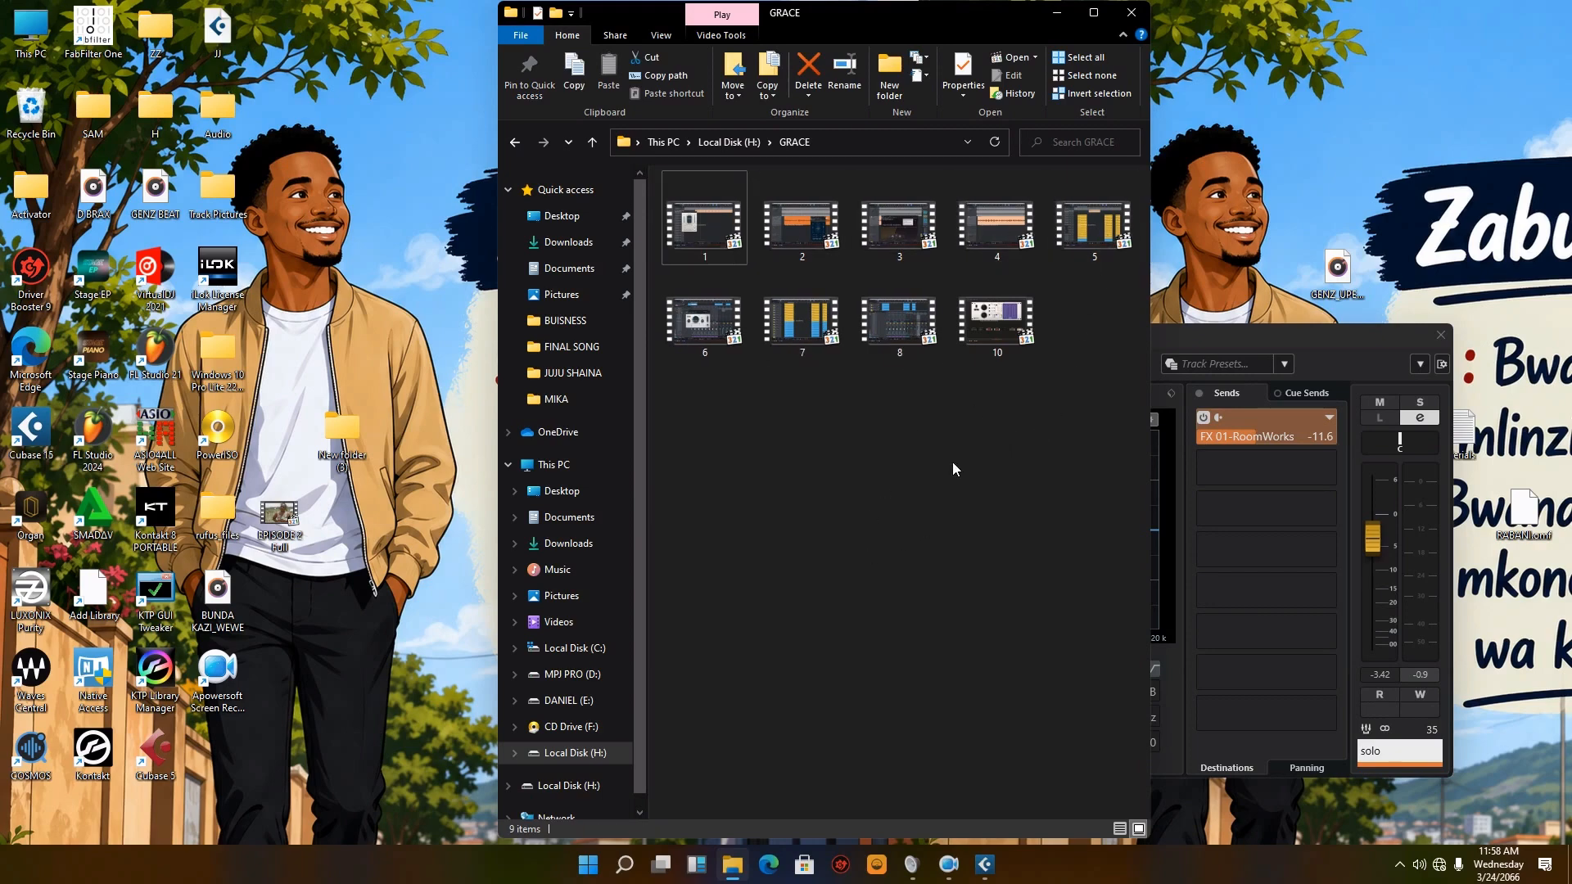
{"action": "left_click", "coordinate": [972, 336]}
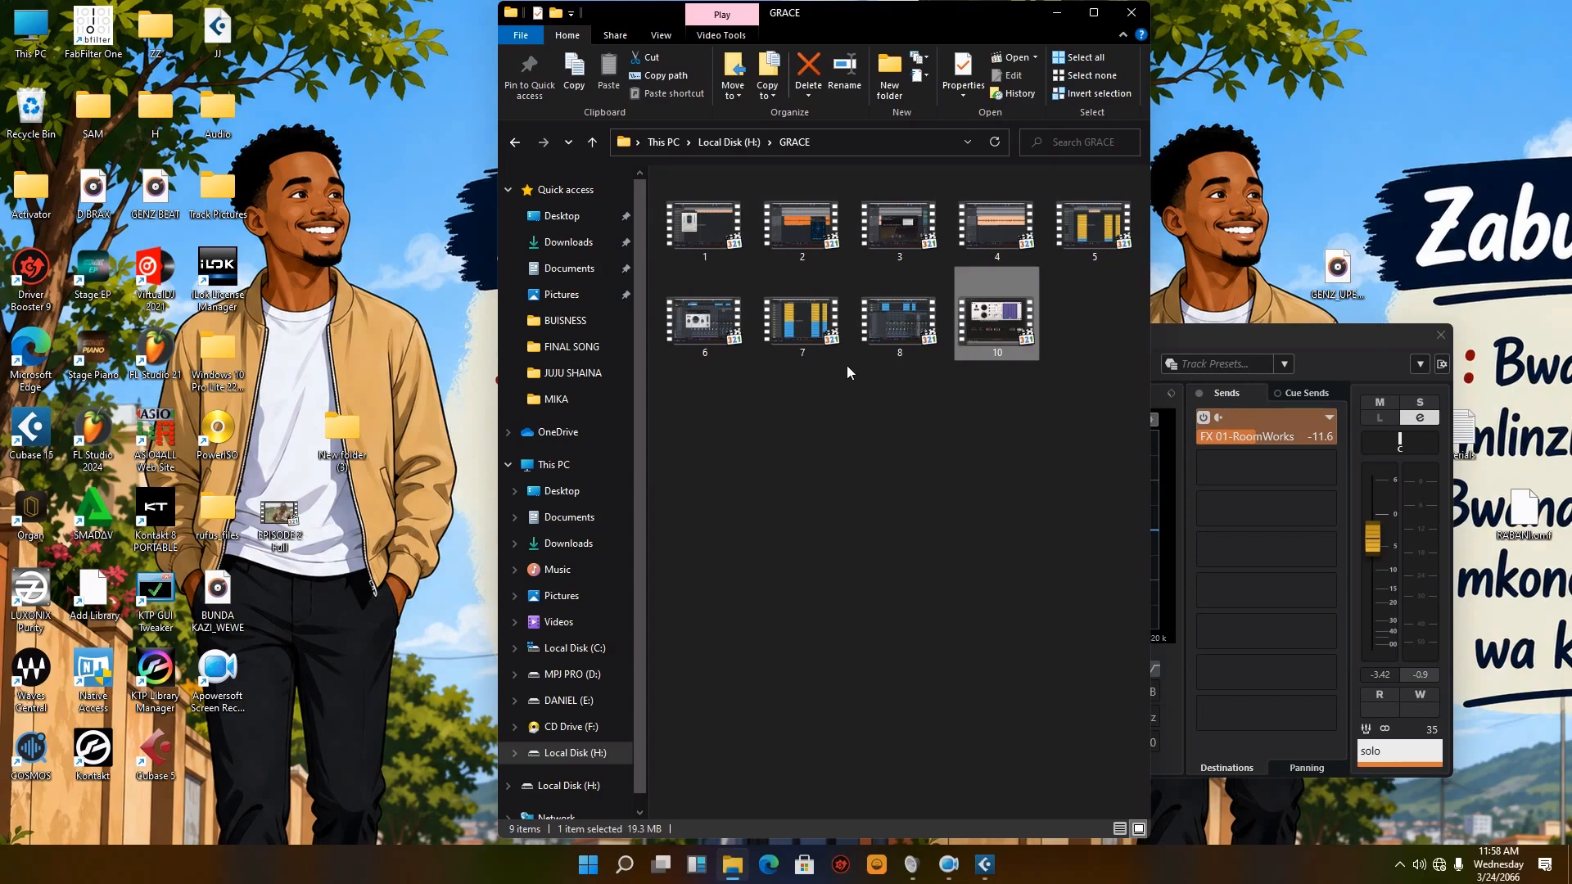
{"action": "left_click", "coordinate": [902, 338]}
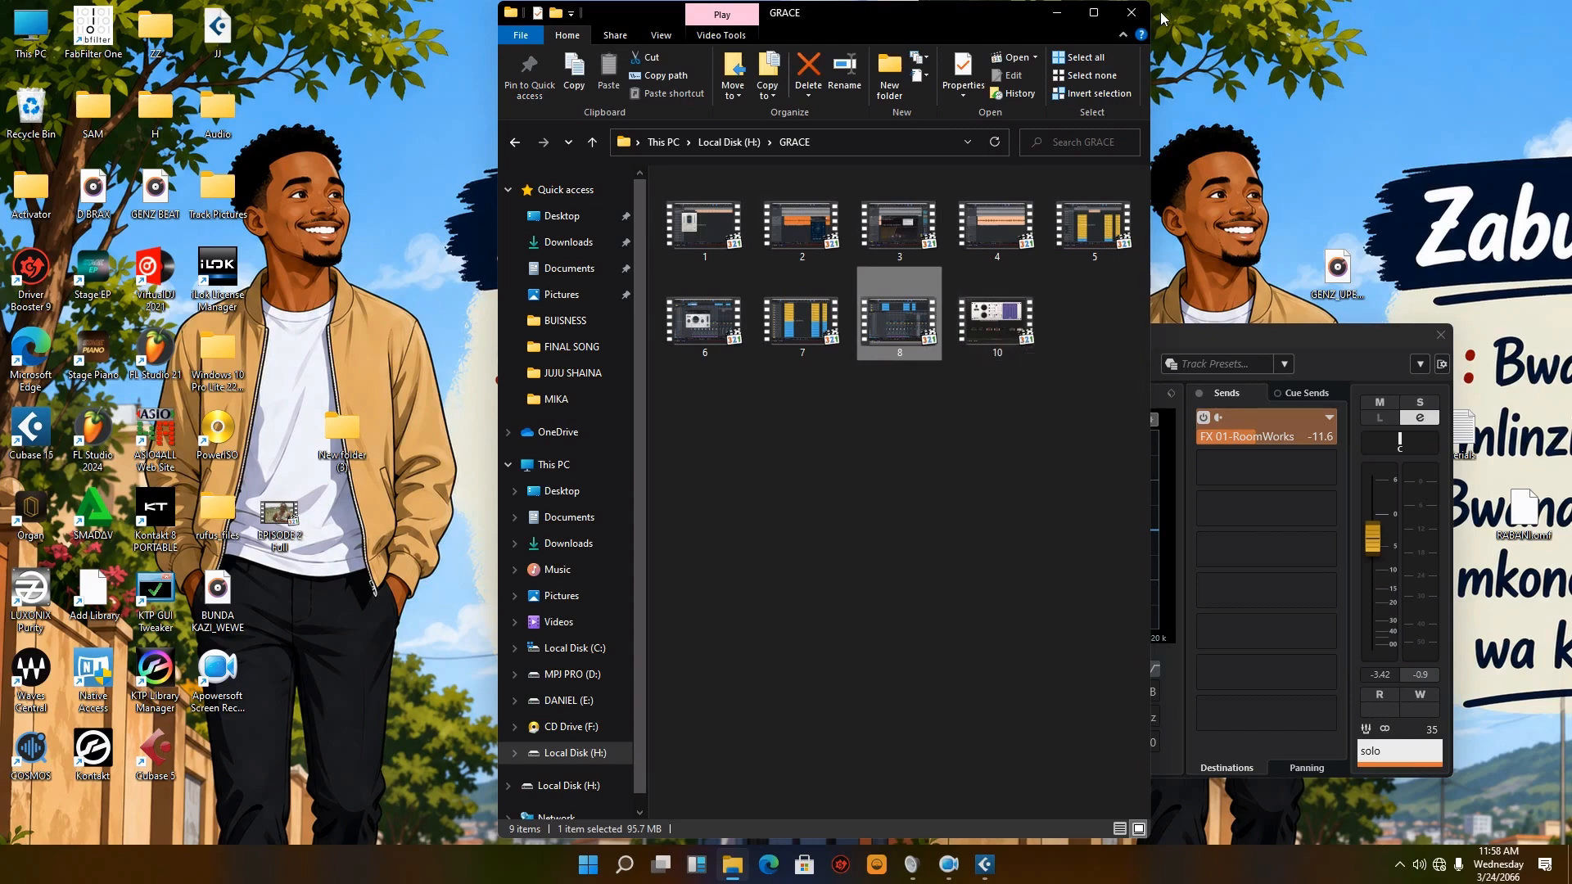
{"action": "left_click", "coordinate": [1131, 13]}
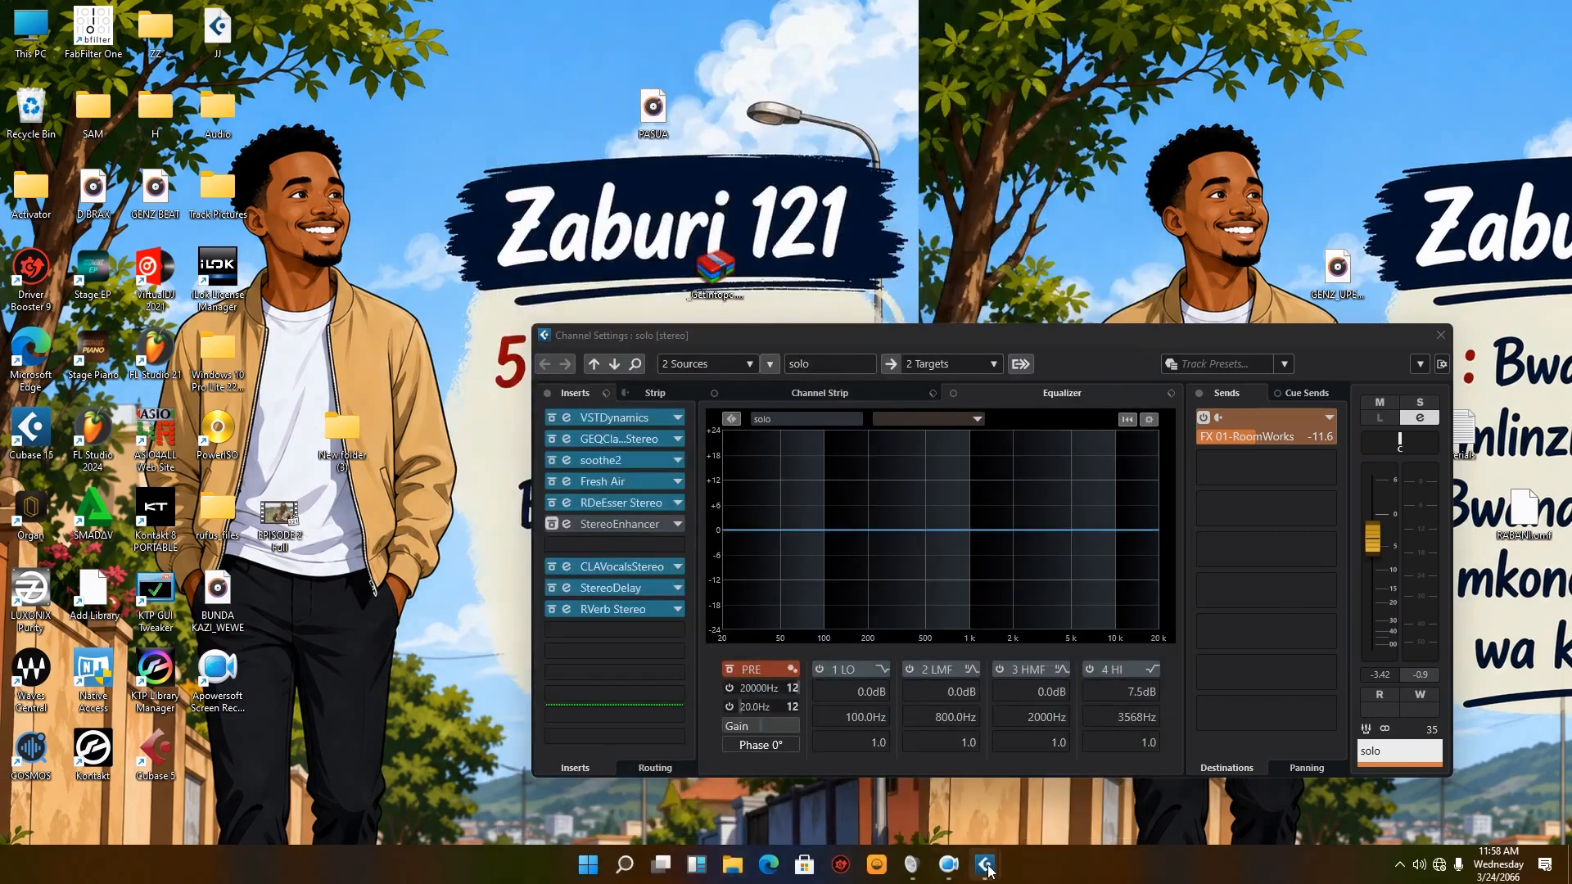
Step: Switch back to the MASHIKE project in Cubase, deselect all events and resume playback of the full mix
{"action": "mouse_move", "coordinate": [984, 865]}
{"action": "left_click", "coordinate": [832, 798]}
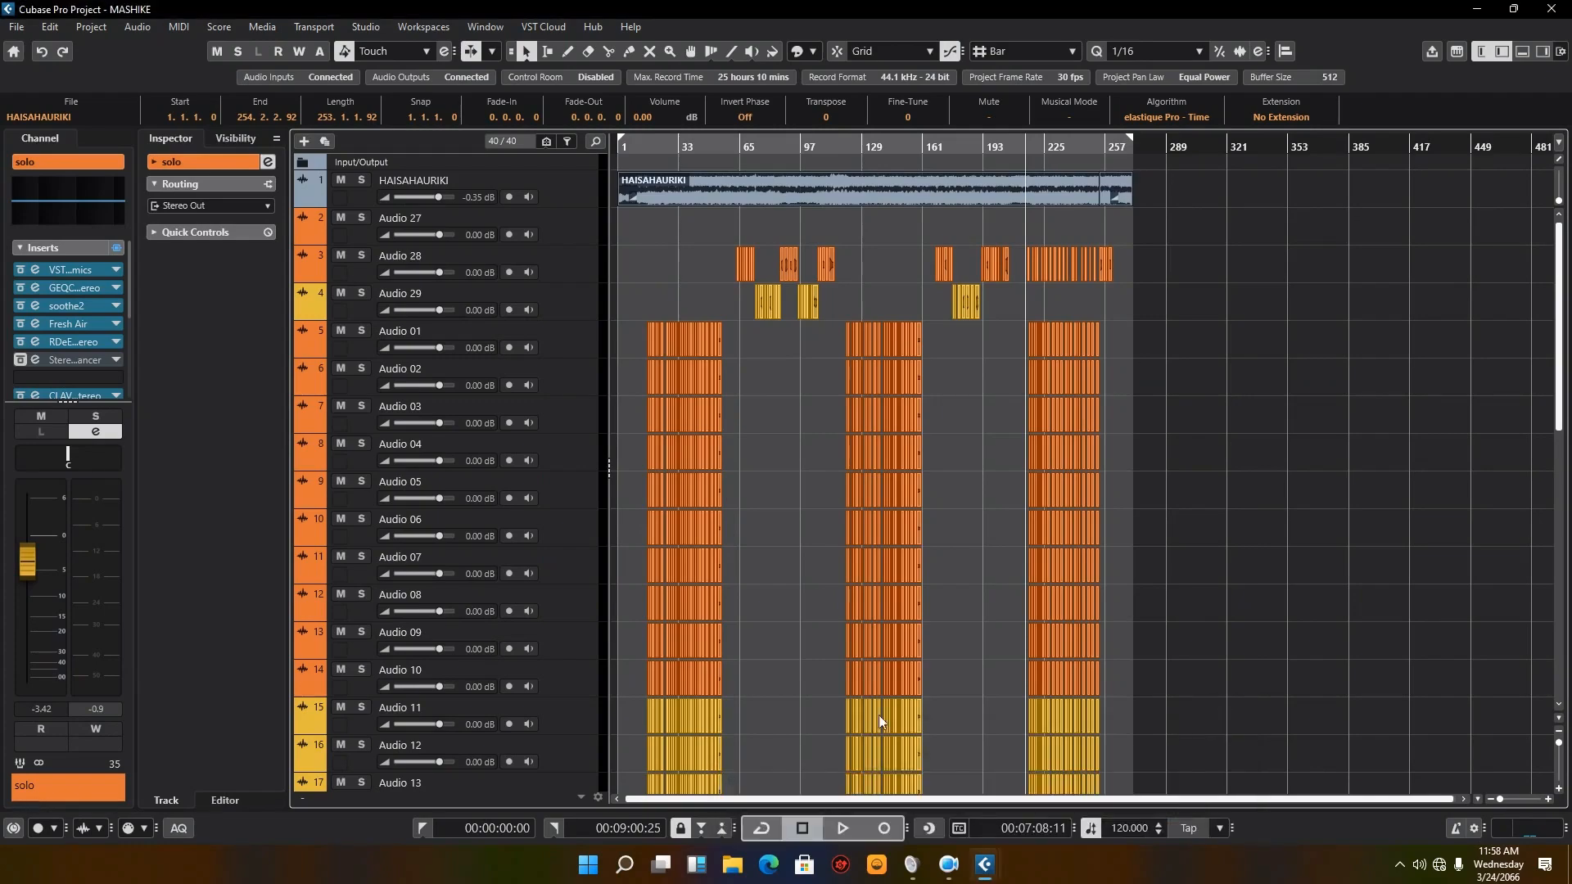
{"action": "left_click", "coordinate": [1156, 314]}
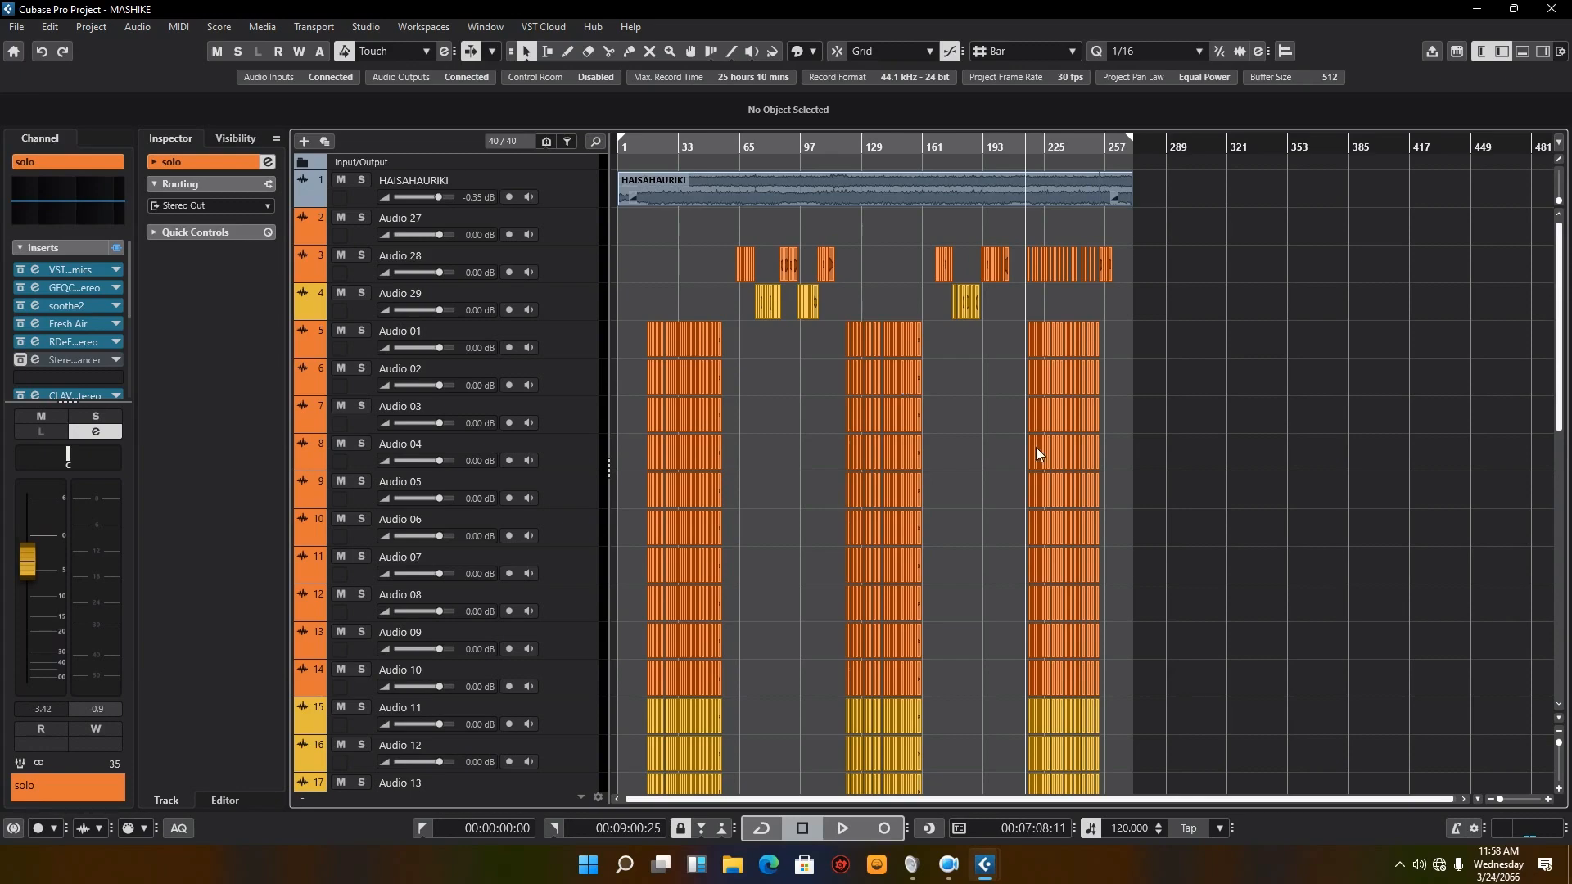
{"action": "left_click", "coordinate": [843, 828]}
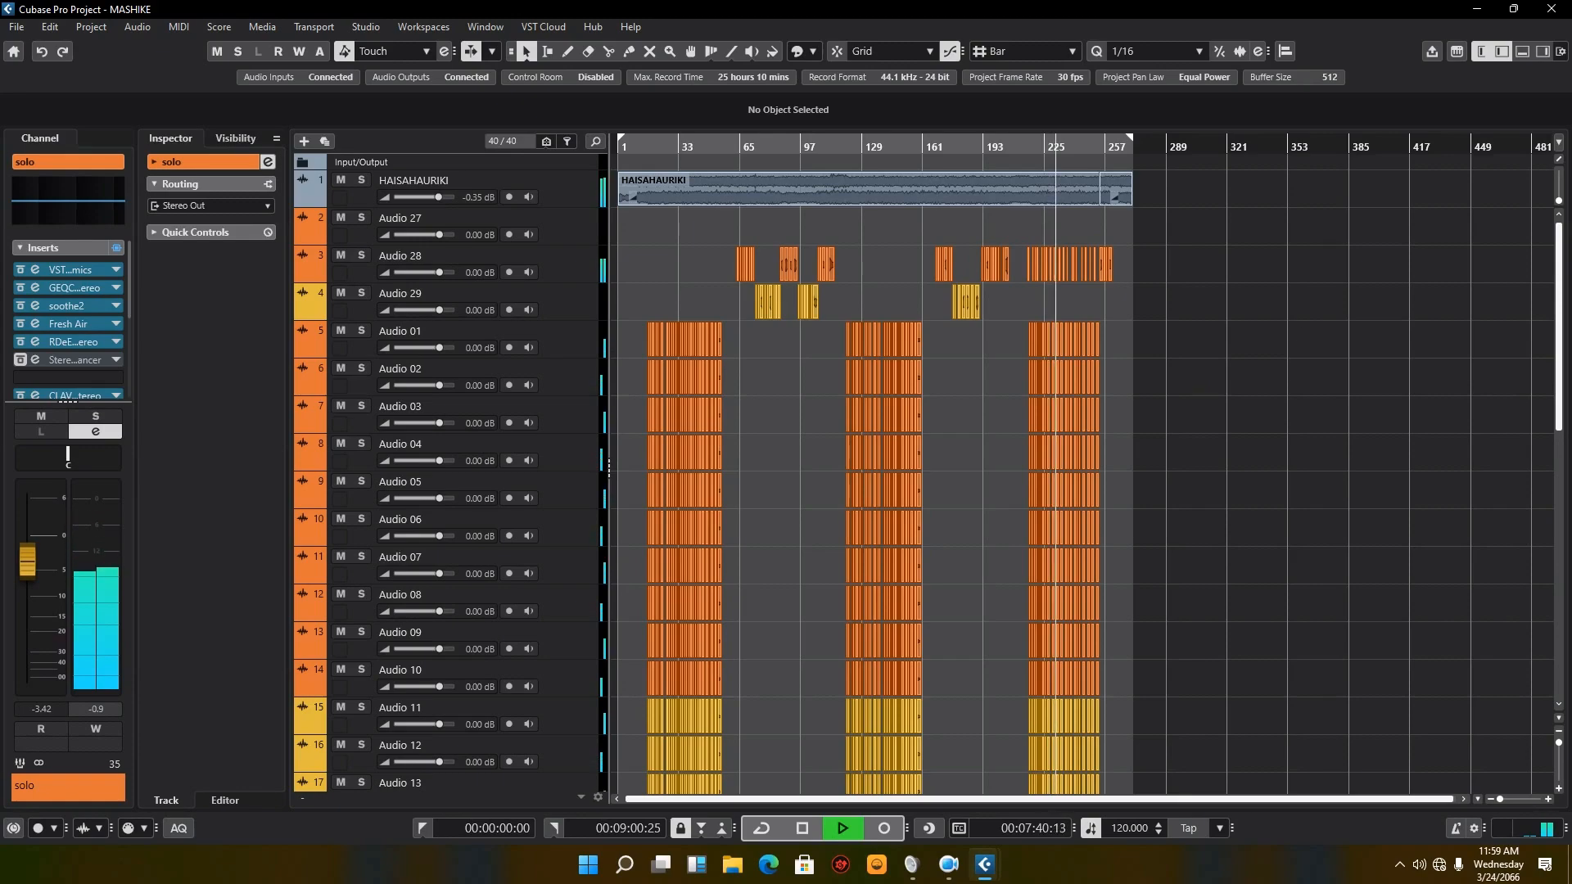
Step: Bring the MixConsole back to the main screen maximized and show the screen recorder's controls
{"action": "left_click_drag", "start_coordinate": [1571, 82], "coordinate": [804, 163]}
{"action": "left_click", "coordinate": [992, 164]}
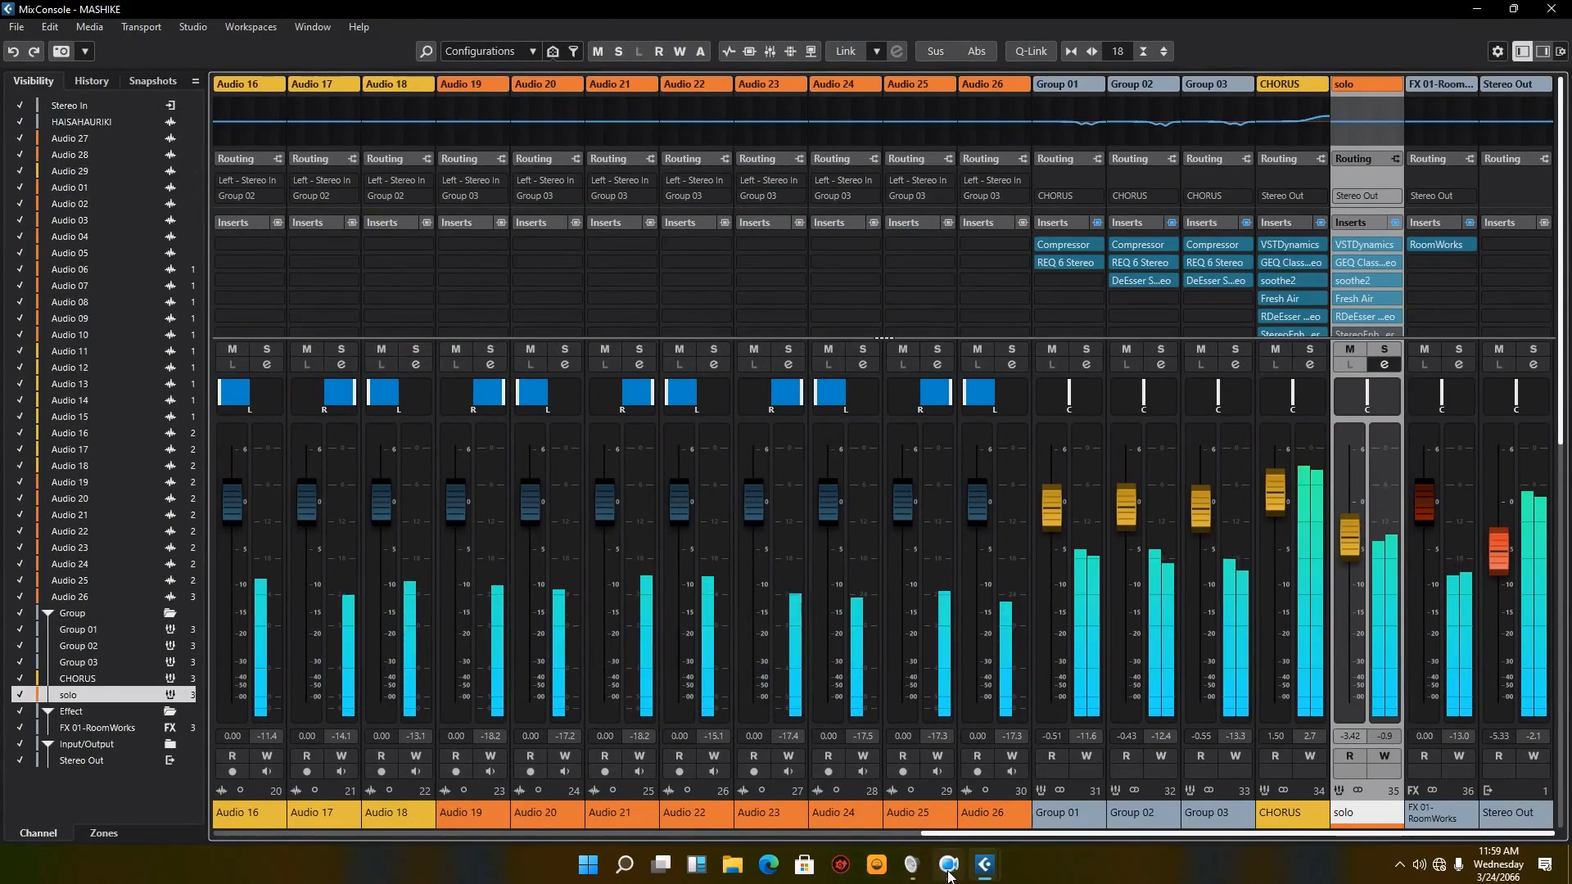
{"action": "mouse_move", "coordinate": [946, 864]}
{"action": "left_click", "coordinate": [925, 827]}
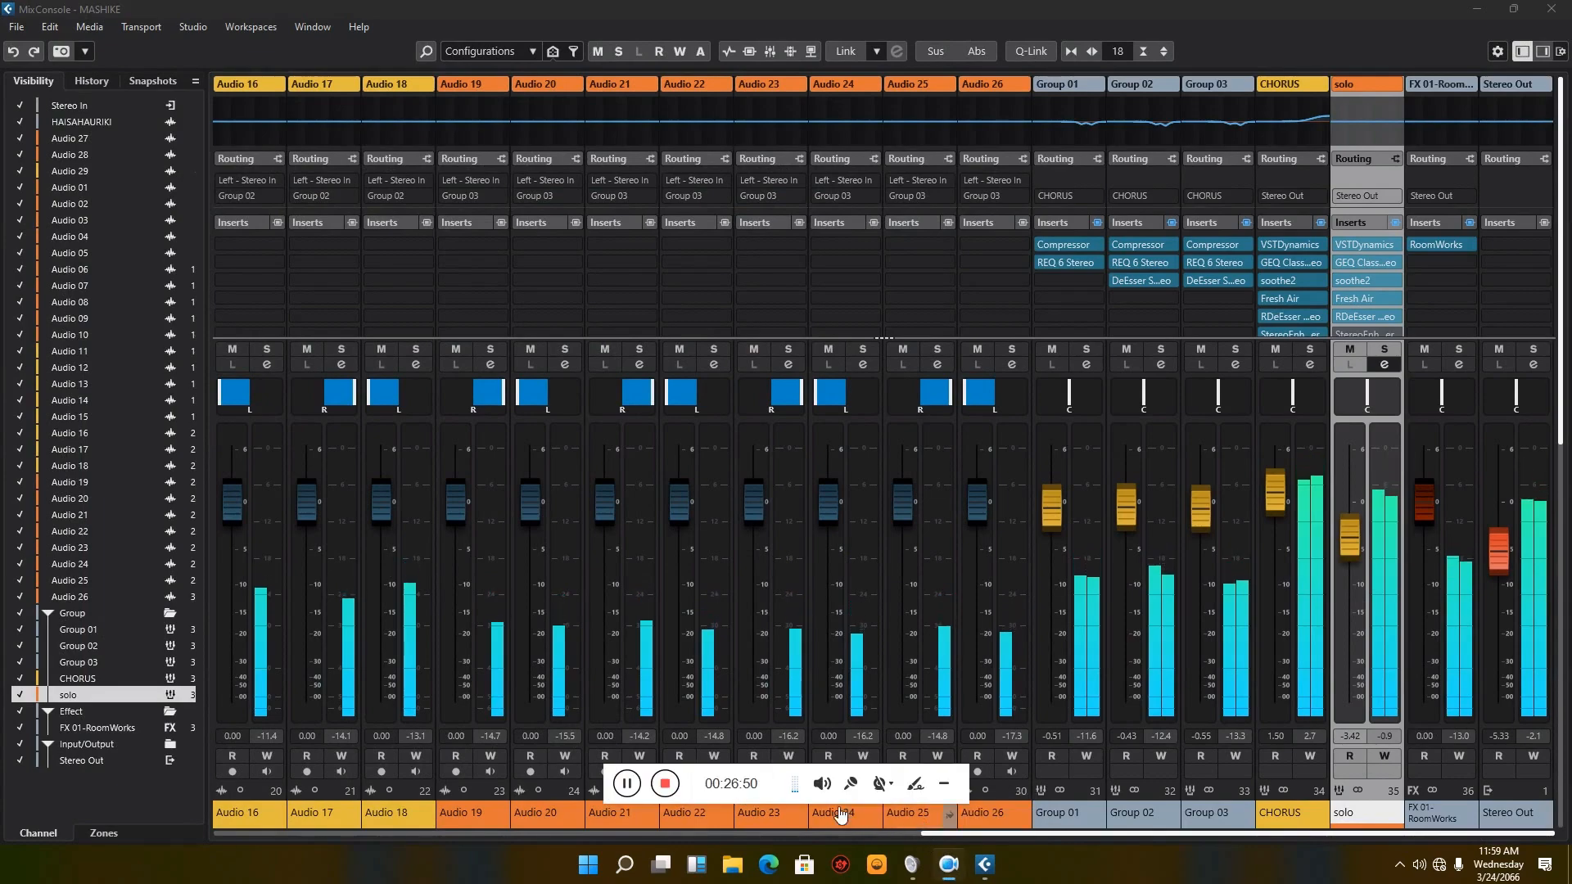